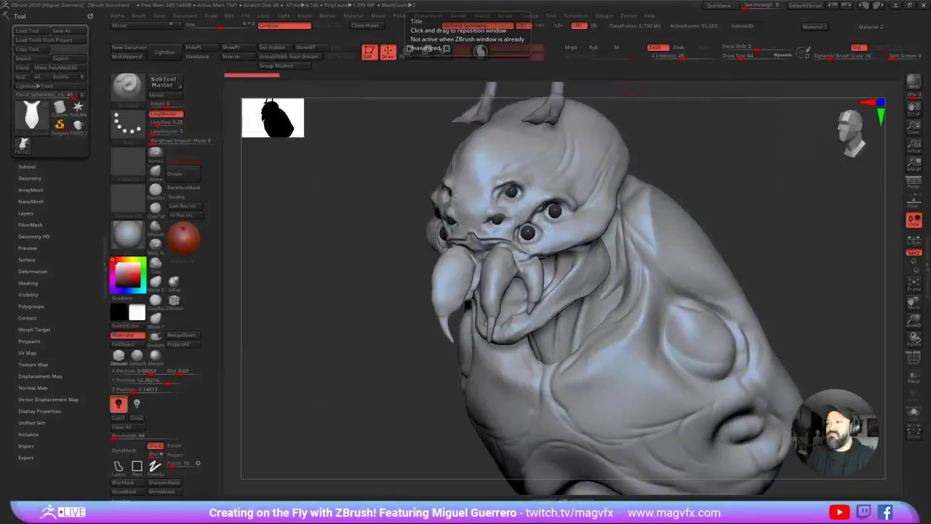
Step: Inspect the horned creature sculpt from the front and three-quarter angles, covering the torso, arms, horns and face
mouse_move(329, 333)
left_mouse_down()
mouse_move(404, 335)
mouse_move(333, 335)
left_mouse_up()
mouse_move(348, 292)
left_mouse_down("alt")
mouse_move(369, 323)
mouse_move(295, 271)
left_mouse_up("alt")
mouse_move(326, 322)
right_mouse_down("alt")
mouse_move(333, 290)
mouse_move(312, 288)
mouse_move(327, 338)
mouse_move(376, 316)
mouse_move(368, 255)
mouse_move(364, 316)
mouse_move(335, 299)
right_mouse_up("alt")
left_click_drag(335, 298, 339, 301)
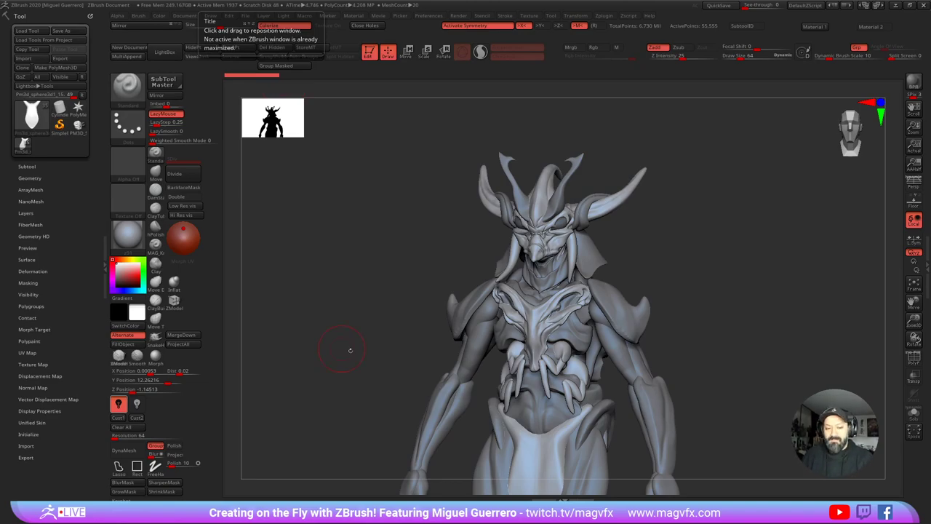
left_click_drag(350, 350, 365, 352)
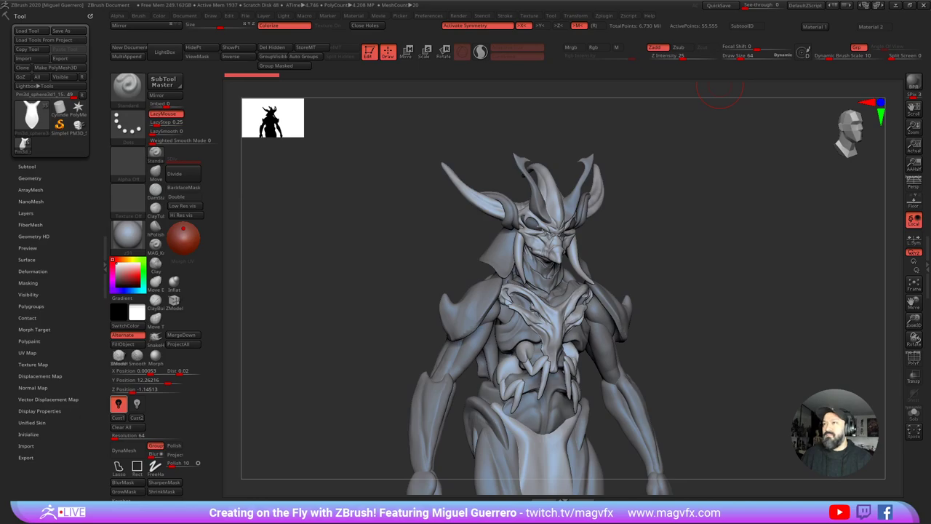
mouse_move(364, 266)
left_mouse_down()
mouse_move(328, 266)
mouse_move(353, 257)
left_mouse_up()
mouse_move(354, 256)
right_mouse_down("alt")
mouse_move(355, 299)
mouse_move(384, 312)
right_mouse_up("alt")
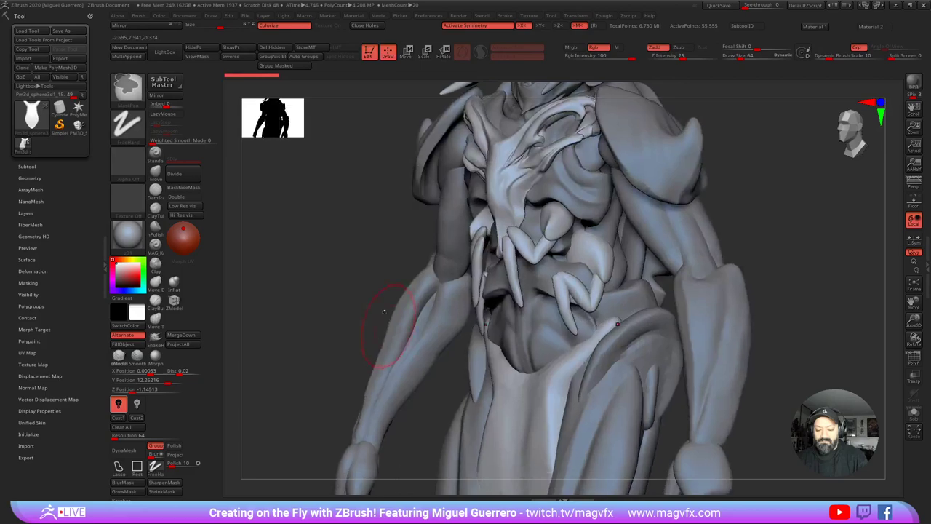
right_click_drag(382, 153, 366, 378, "alt")
mouse_move(367, 376)
left_mouse_down()
mouse_move(376, 317)
mouse_move(394, 322)
mouse_move(374, 312)
mouse_move(395, 318)
left_mouse_up()
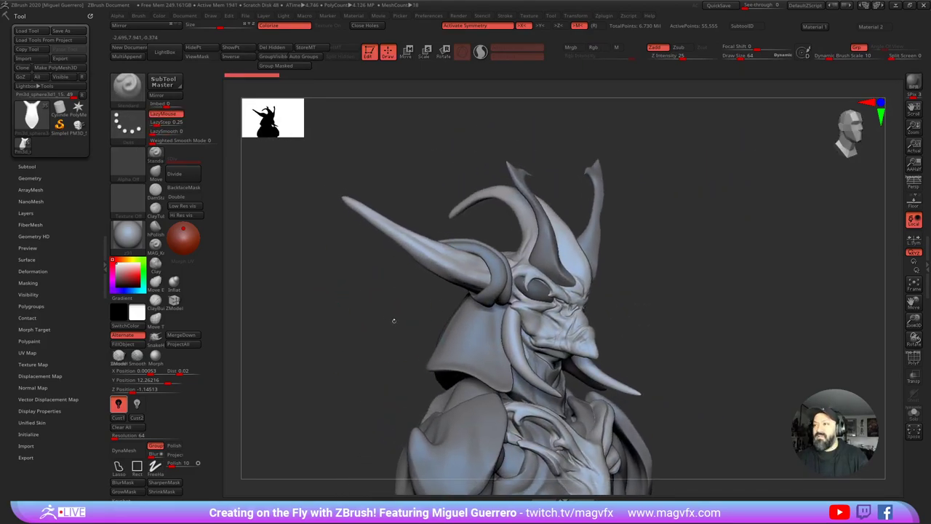
Step: Select the flared side neck guard subtool, followed by the curled band subtool at the horn base
left_click(465, 343, "alt")
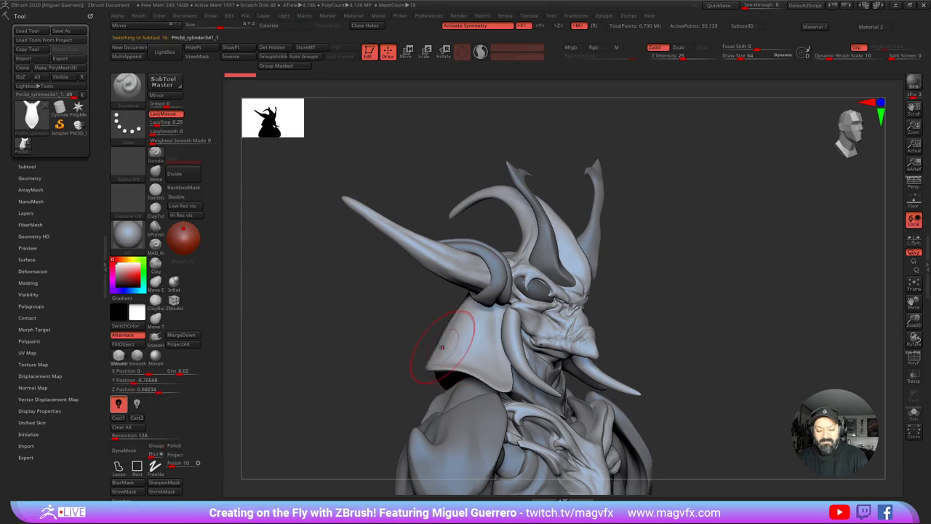
left_click_drag(372, 326, 351, 321, "shift")
left_click(471, 259, "alt")
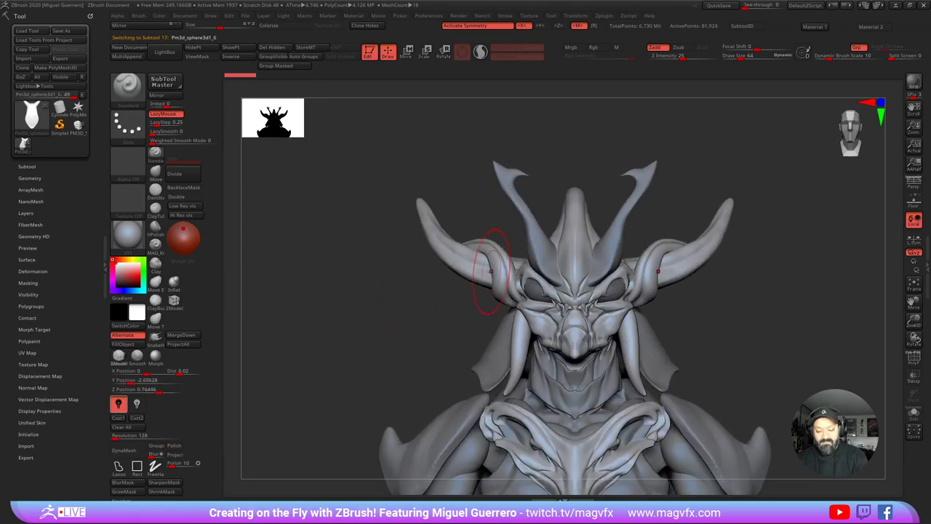
left_click_drag(416, 281, 380, 300)
mouse_move(321, 306)
left_mouse_down()
mouse_move(396, 342)
mouse_move(393, 308)
mouse_move(378, 344)
left_mouse_up()
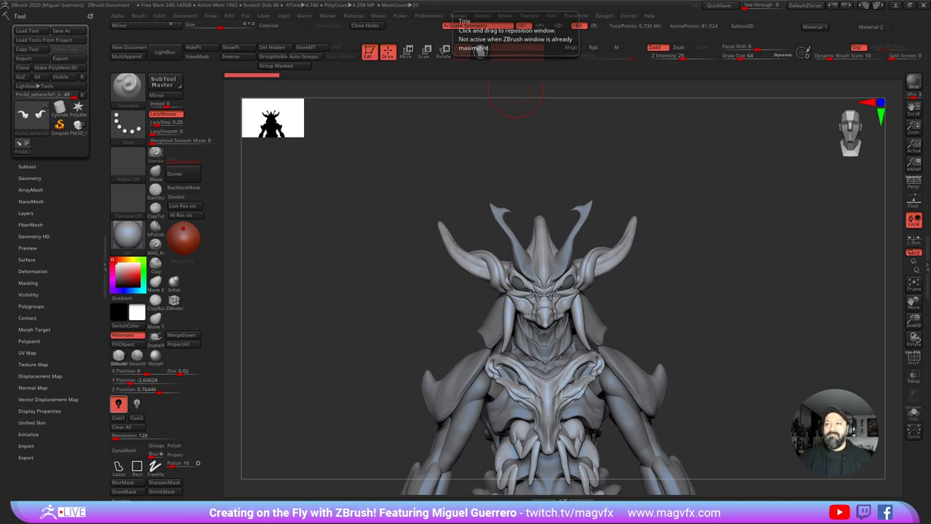
mouse_move(355, 306)
right_mouse_down()
mouse_move(410, 312)
mouse_move(419, 301)
right_mouse_up()
mouse_move(419, 300)
left_mouse_down()
mouse_move(370, 300)
mouse_move(381, 300)
left_mouse_up()
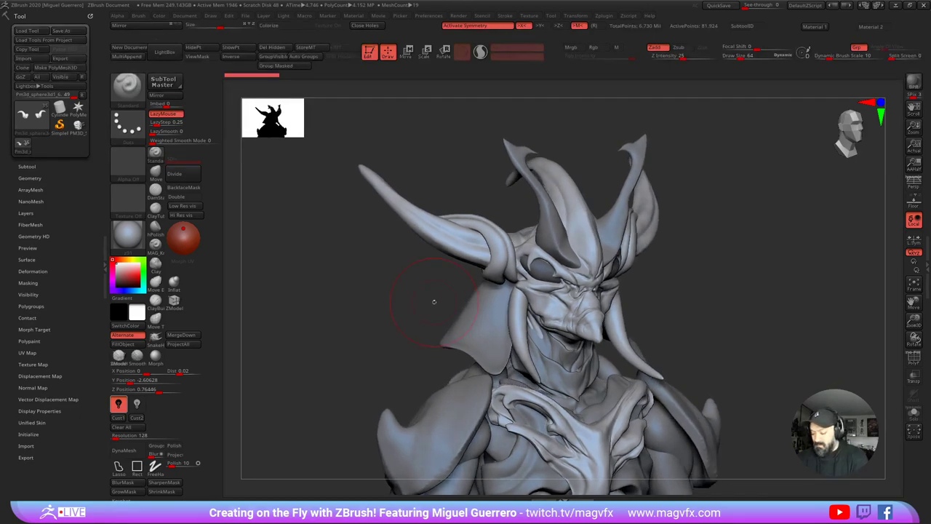
Step: Toggle solo display on and off, and make the stream19 subtool active
left_click(914, 415)
left_click(914, 415)
left_click(435, 303, "alt")
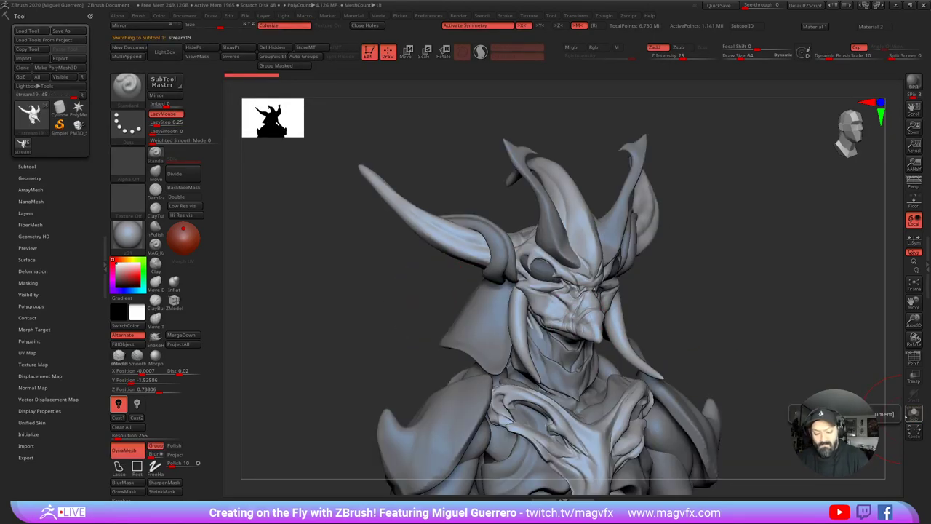
Step: Compare several materials on the creature, including the red MAG_RS material, and keep the neutral grey one
left_click(364, 506)
mouse_move(398, 412)
left_mouse_down()
mouse_move(336, 406)
mouse_move(375, 495)
left_mouse_up()
left_click(367, 505)
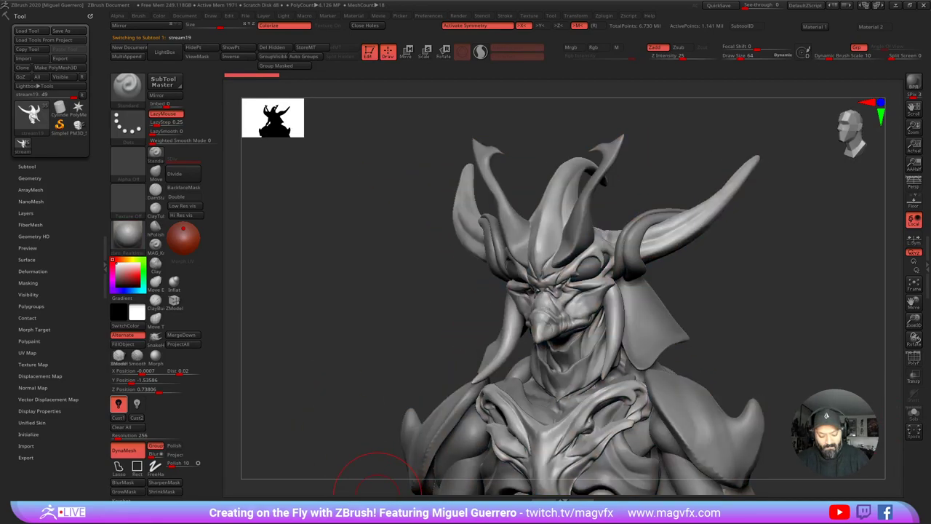
left_click(331, 506)
left_click(368, 471)
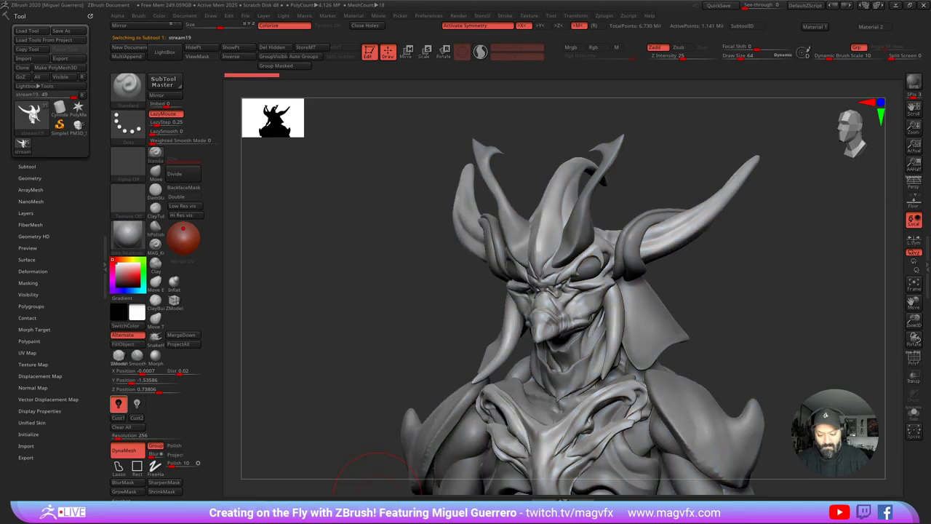
left_click_drag(309, 411, 288, 403)
left_click(291, 506)
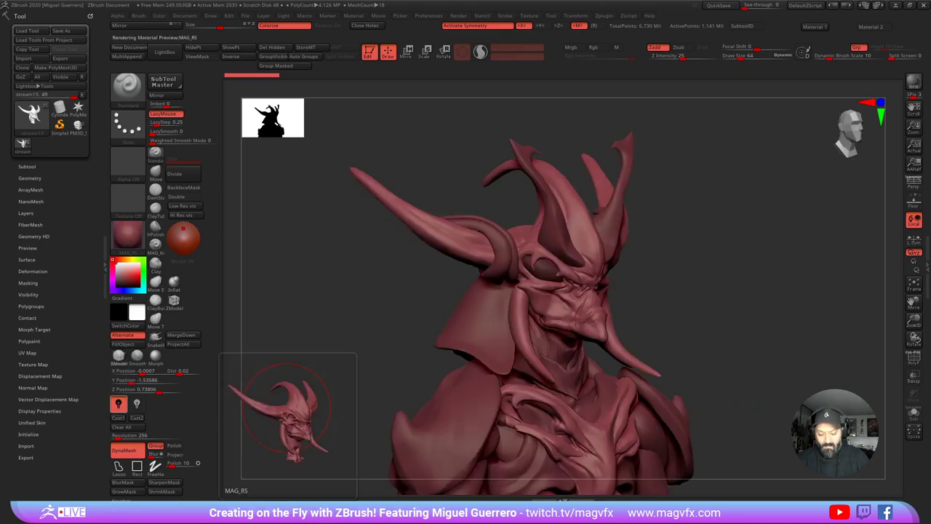
left_click(328, 505)
left_click(365, 505)
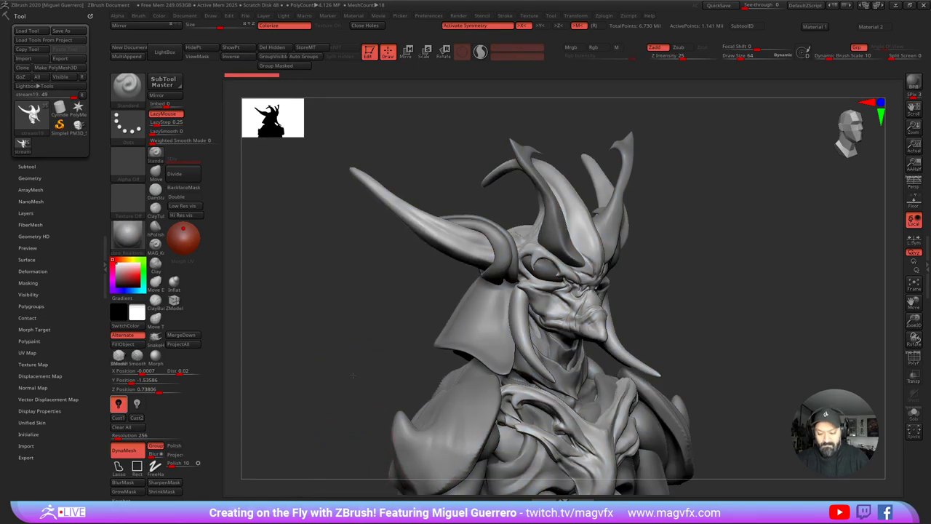
left_click_drag(353, 374, 347, 379, "shift")
left_click_drag(356, 320, 347, 310, "alt")
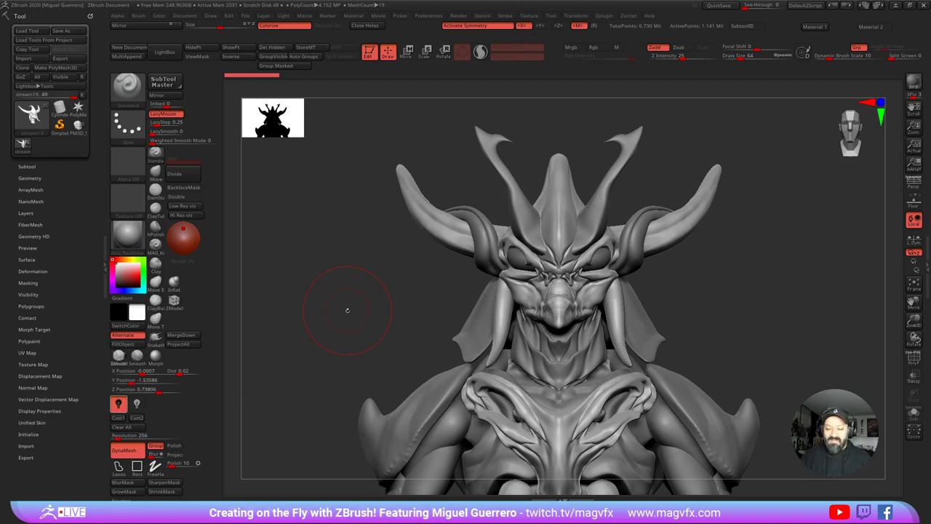
mouse_move(361, 316)
left_mouse_down()
mouse_move(343, 320)
mouse_move(336, 343)
mouse_move(326, 344)
left_mouse_up()
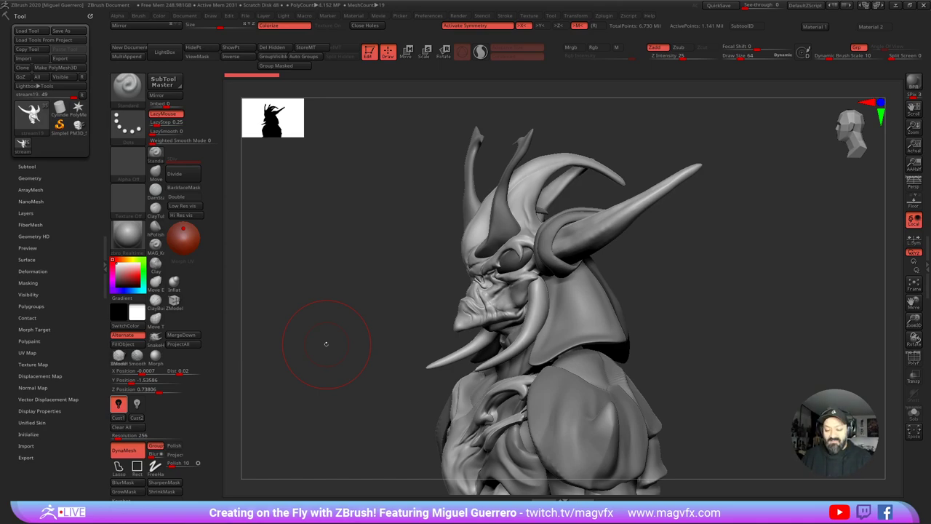
mouse_move(346, 335)
left_mouse_down()
mouse_move(366, 322)
mouse_move(333, 329)
mouse_move(367, 304)
mouse_move(357, 291)
left_mouse_up()
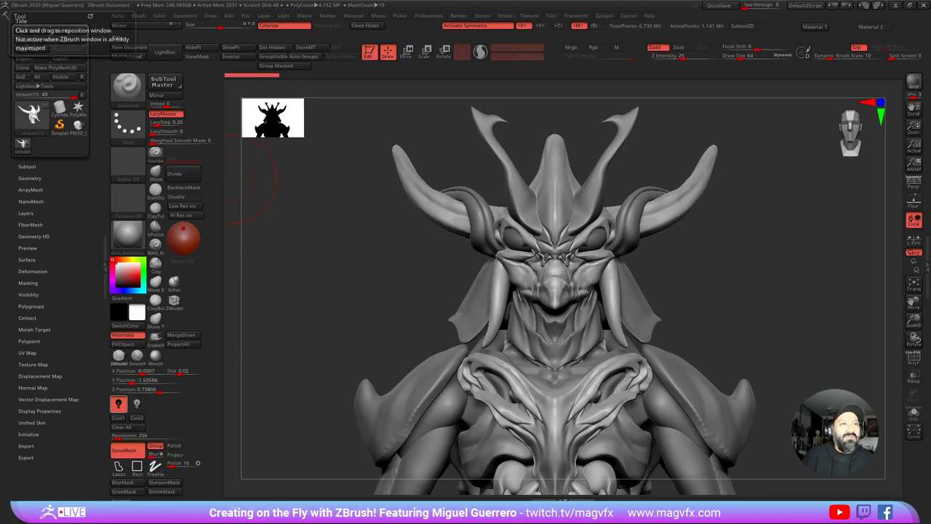
Step: Switch to Chrome, maximize the window and look through the VFX project gallery on magvfx.com
left_click_drag(0, 14, 698, 81)
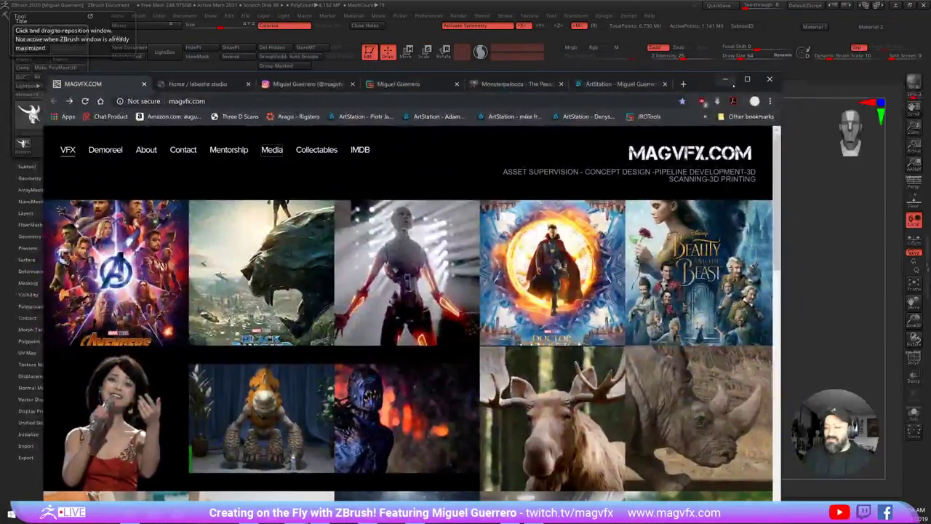
left_click(747, 79)
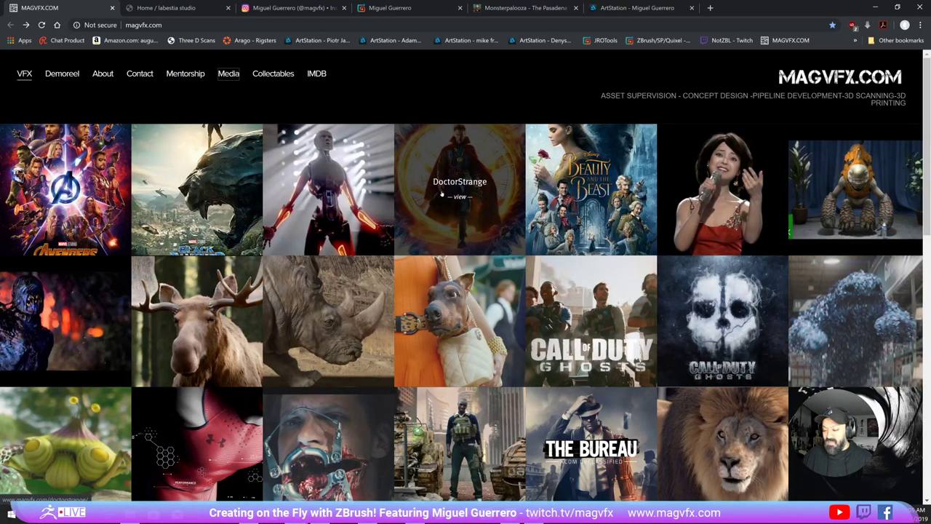
scroll(443, 198, "down", 9)
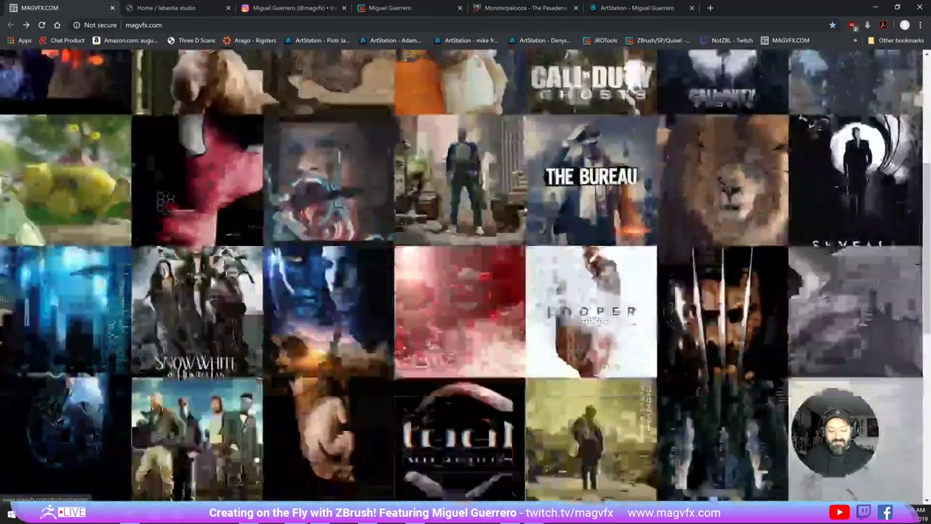
scroll(524, 209, "up", 10)
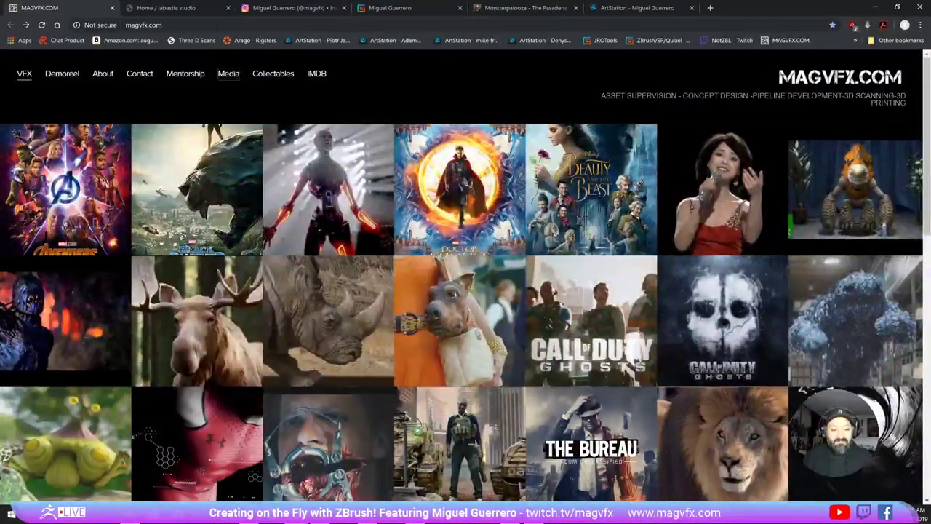
Step: Look through the product listings on the La Bestia Studio store page
left_click(196, 7)
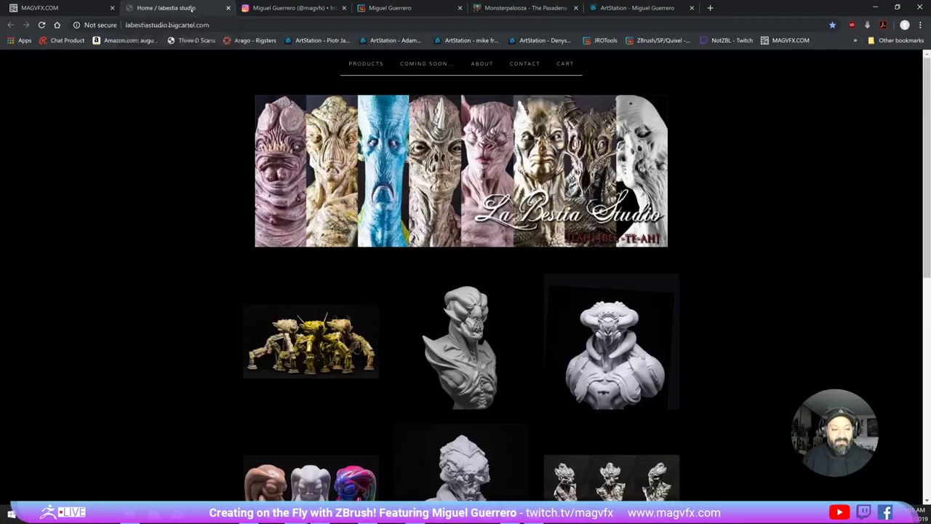
scroll(252, 153, "down", 2)
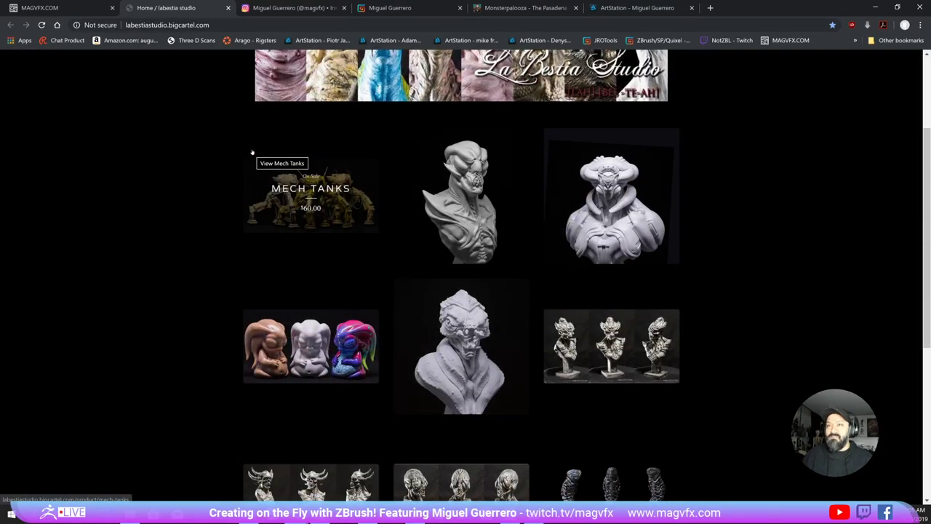
scroll(176, 147, "down", 4)
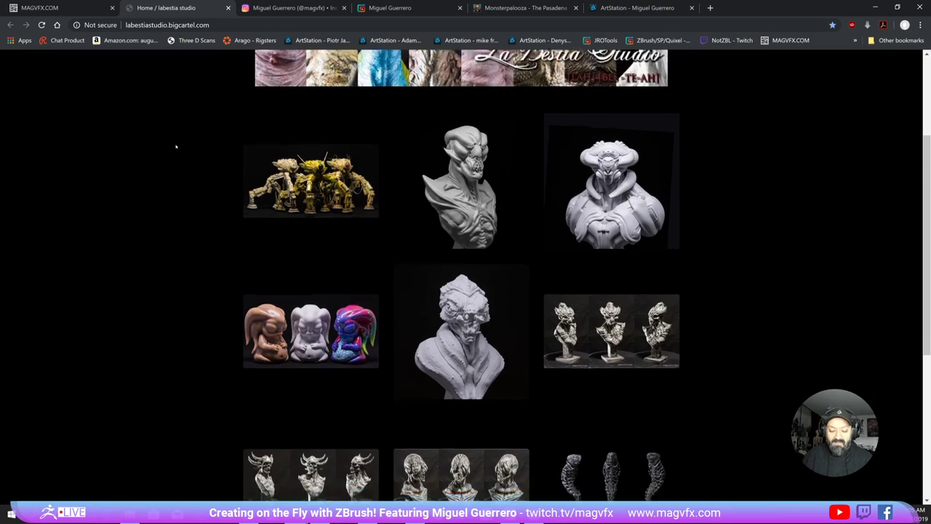
scroll(175, 147, "up", 6)
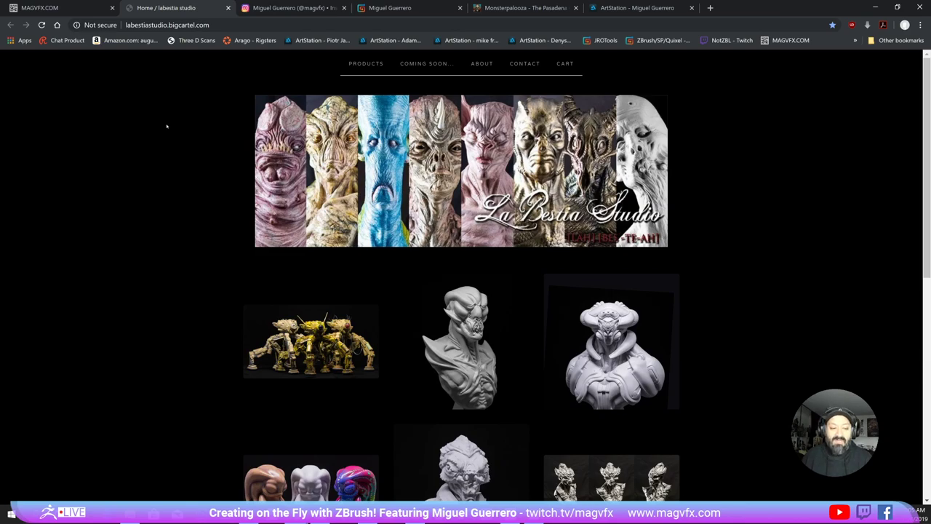
Step: Look through the posts on the magvfx Instagram profile
left_click(293, 9)
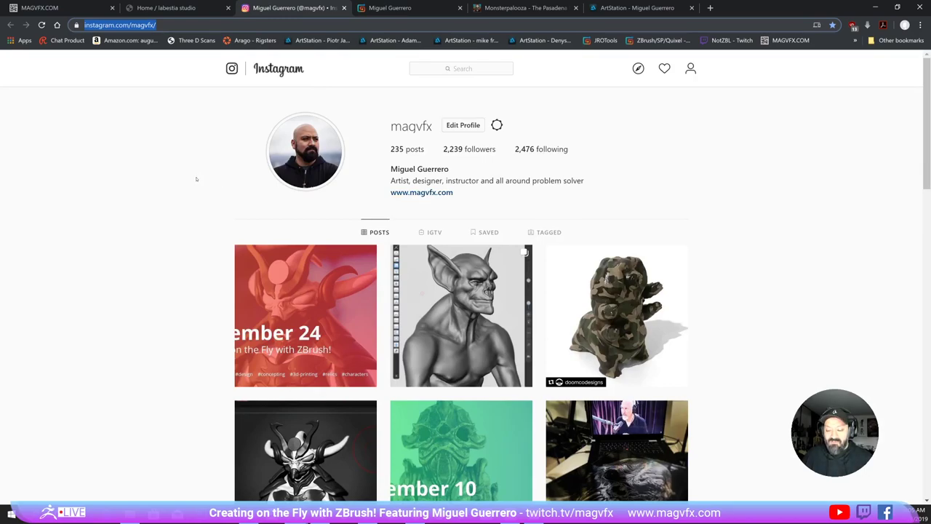
scroll(196, 179, "down", 1)
scroll(195, 179, "down", 3)
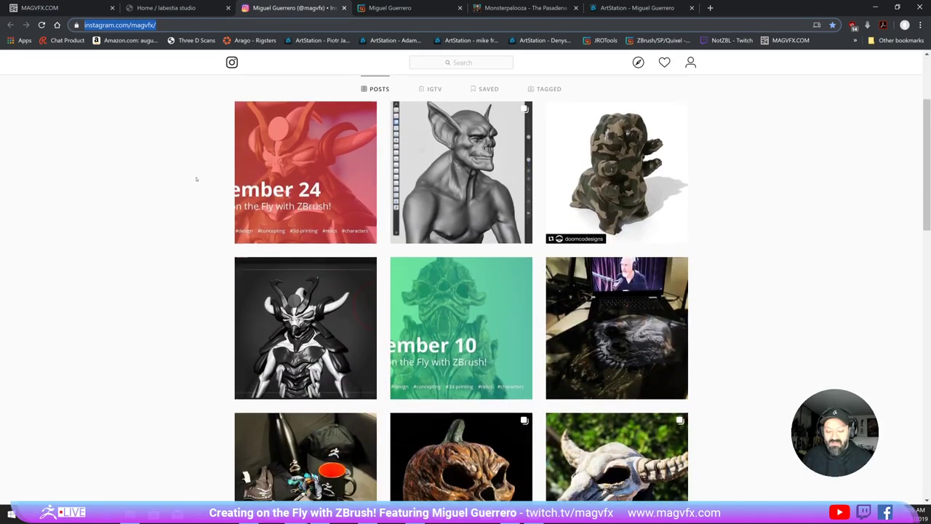
scroll(195, 179, "up", 2)
scroll(196, 179, "up", 1)
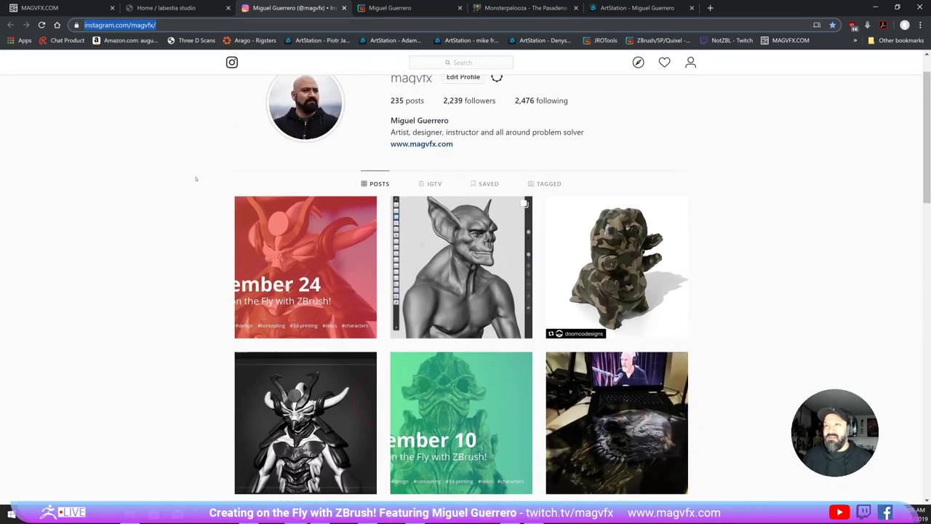
scroll(196, 178, "up", 1)
Step: View the MAG Zbrush UI product on the Gumroad page, close it and open the artist's ArtStation portfolio
left_click(397, 9)
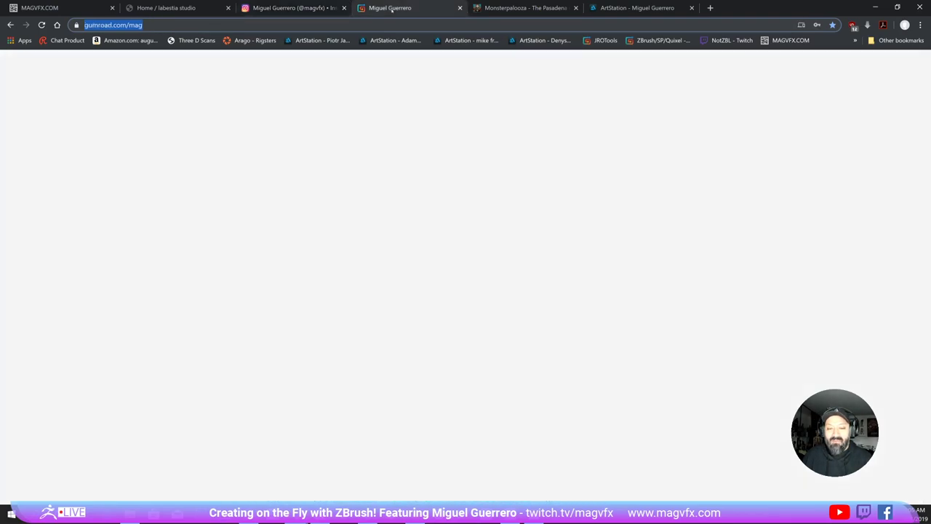
scroll(307, 211, "down", 2)
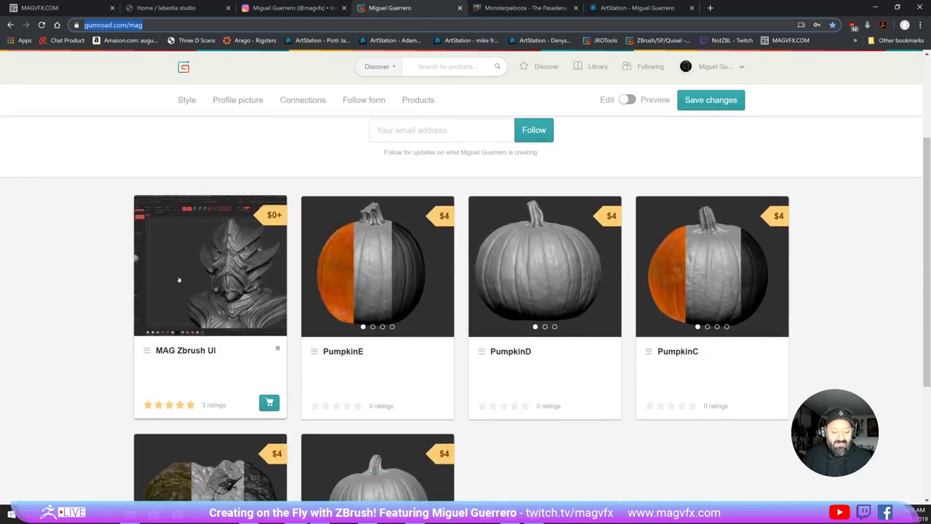
left_click(188, 268)
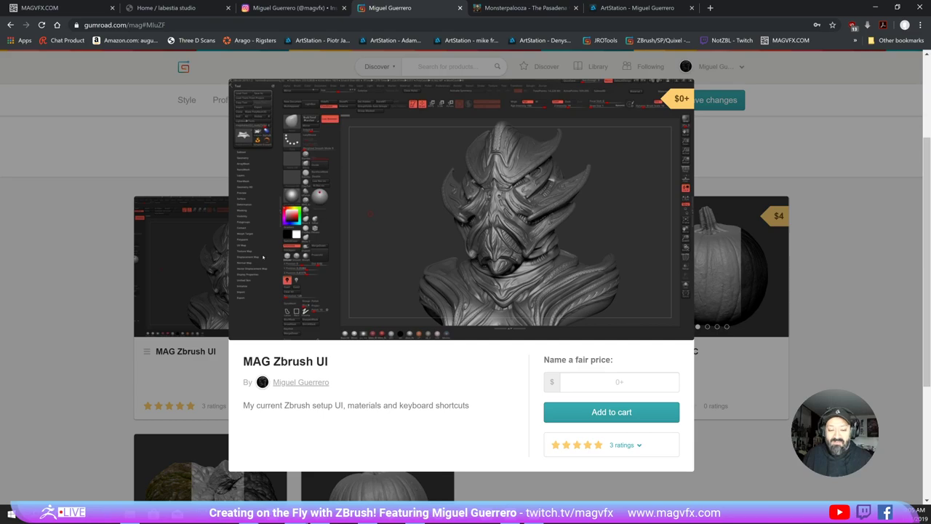
left_click(97, 220)
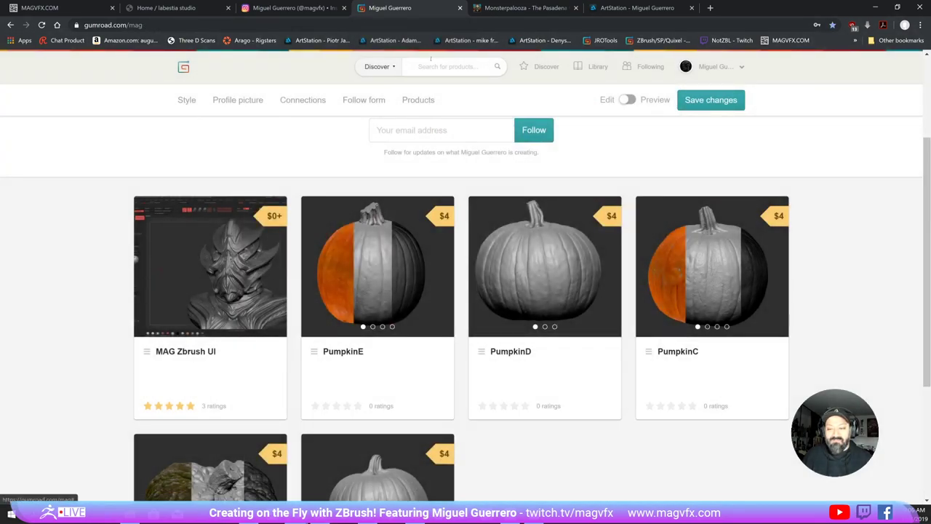
left_click(626, 8)
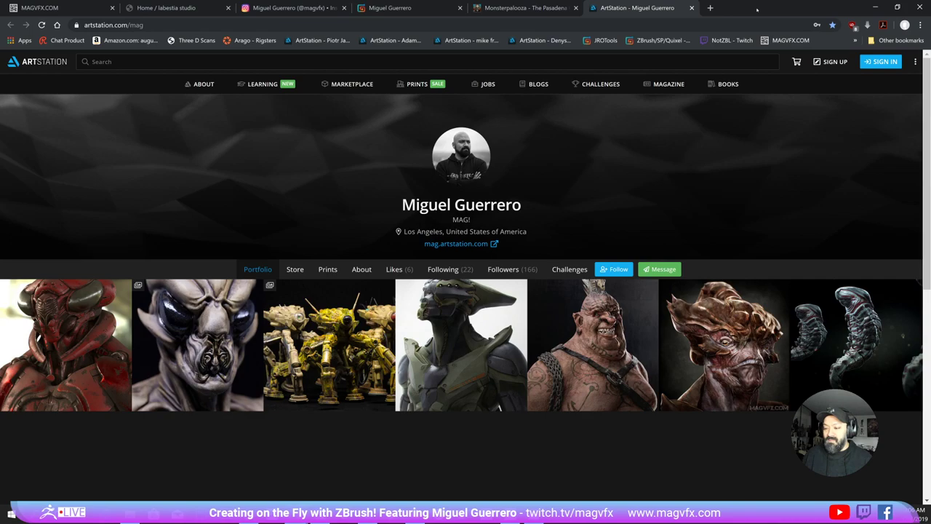
Step: Switch back to ZBrush and make the PM3D_Sphere3D1_9 tool active
left_click_drag(757, 10, 0, 2)
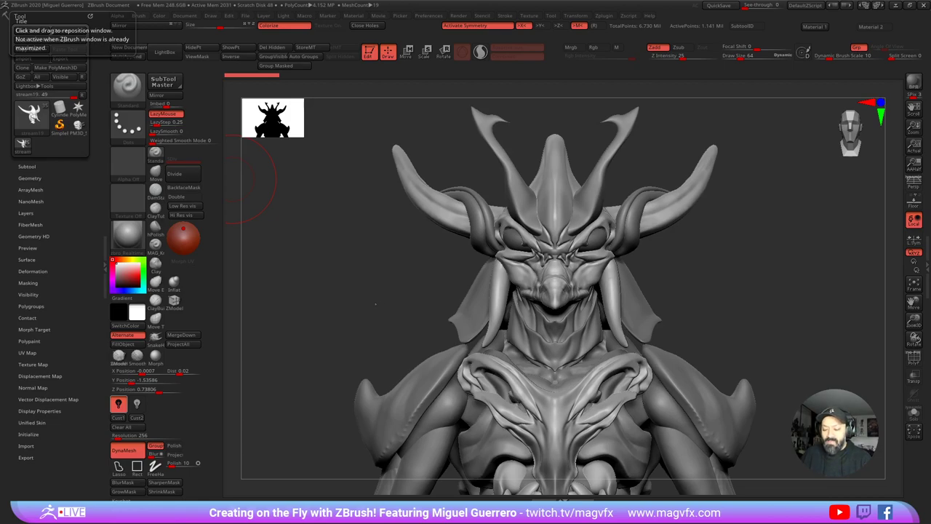
left_click_drag(374, 301, 322, 297)
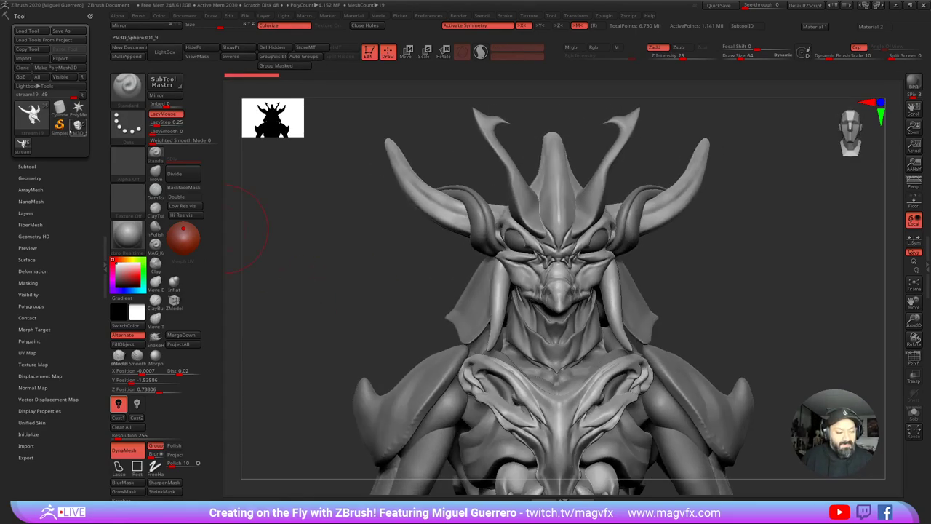
left_click(78, 125)
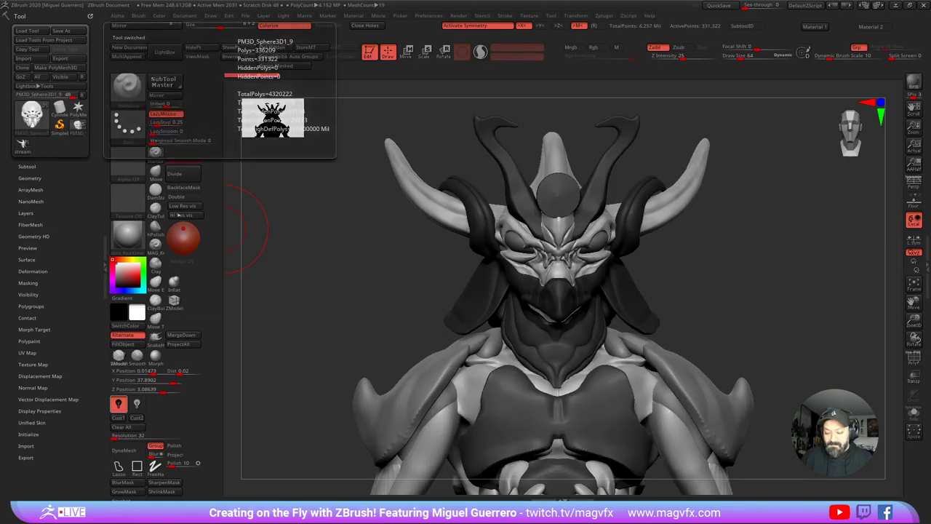
Step: Examine the horned creature's head and shoulders from both sides and the front
left_click_drag(294, 306, 284, 304)
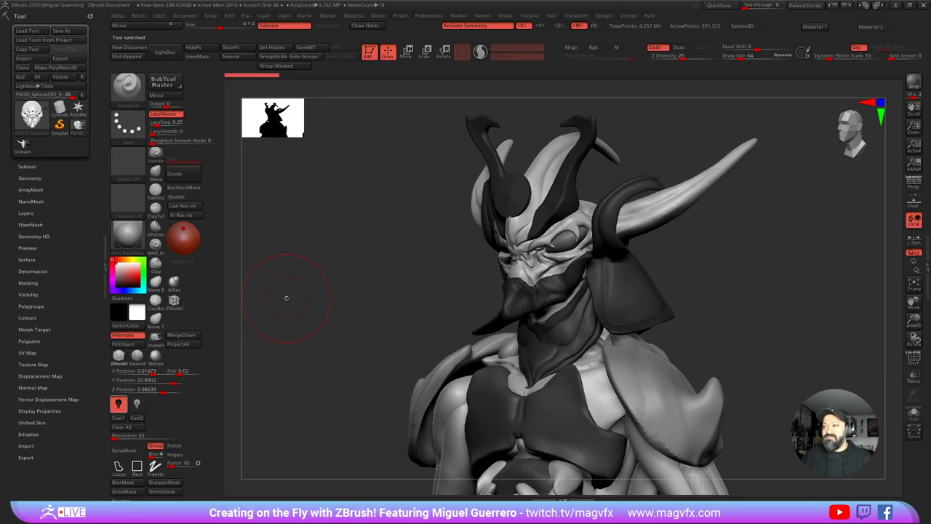
left_click_drag(306, 280, 354, 279)
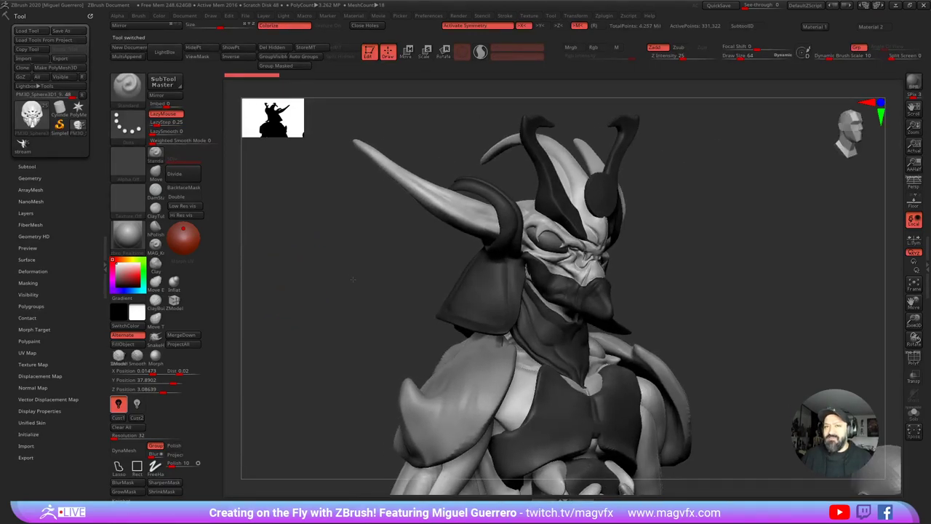
left_click_drag(353, 280, 313, 277)
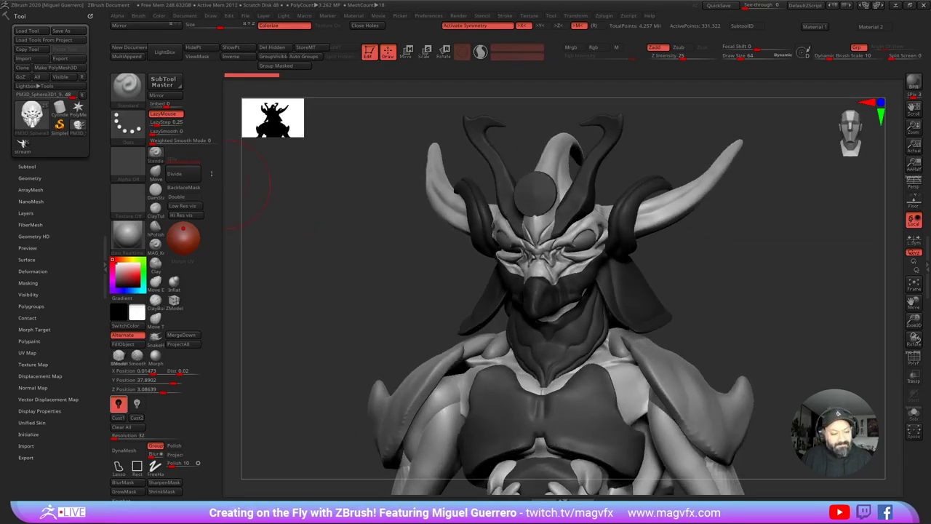
mouse_move(359, 256)
left_mouse_down()
mouse_move(343, 254)
mouse_move(361, 256)
left_mouse_up()
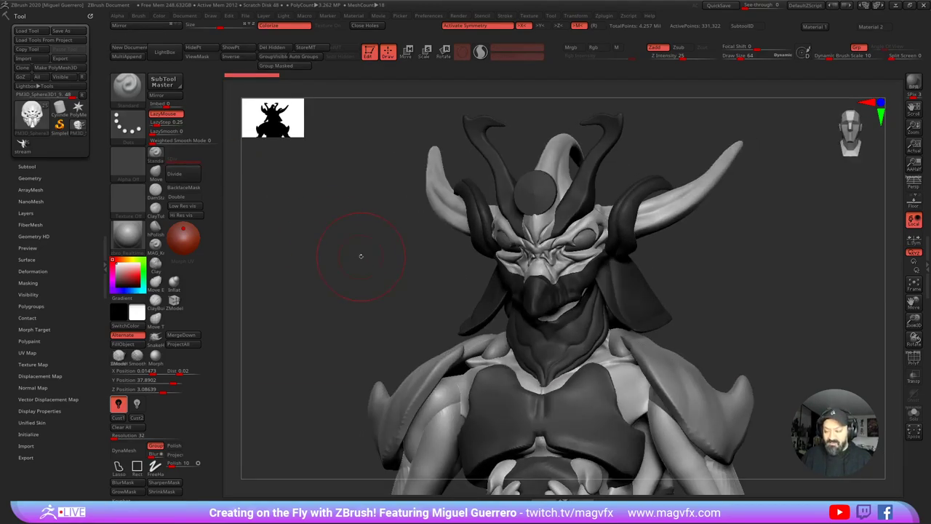
Step: Examine the full creature figure beside the human scale figure and the spider-like head beneath it
key("ctrl")
mouse_move(339, 265)
right_mouse_down("ctrl")
mouse_move(391, 345)
mouse_move(393, 251)
mouse_move(413, 313)
mouse_move(409, 282)
right_mouse_up("ctrl")
mouse_move(409, 282)
right_mouse_down("ctrl")
mouse_move(404, 299)
mouse_move(387, 286)
mouse_move(408, 317)
right_mouse_up("ctrl")
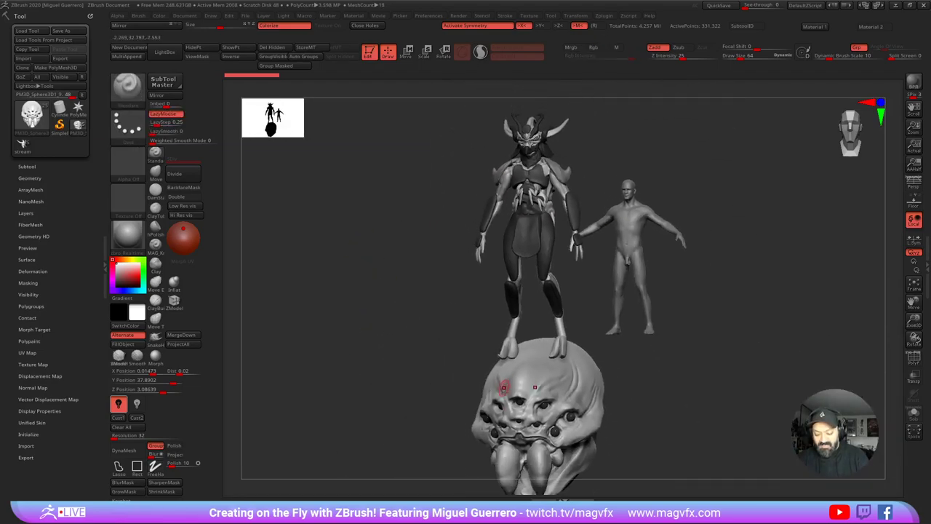
right_click_drag(465, 379, 464, 341, "alt")
mouse_move(464, 340)
right_mouse_down()
mouse_move(459, 349)
mouse_move(472, 364)
right_mouse_up()
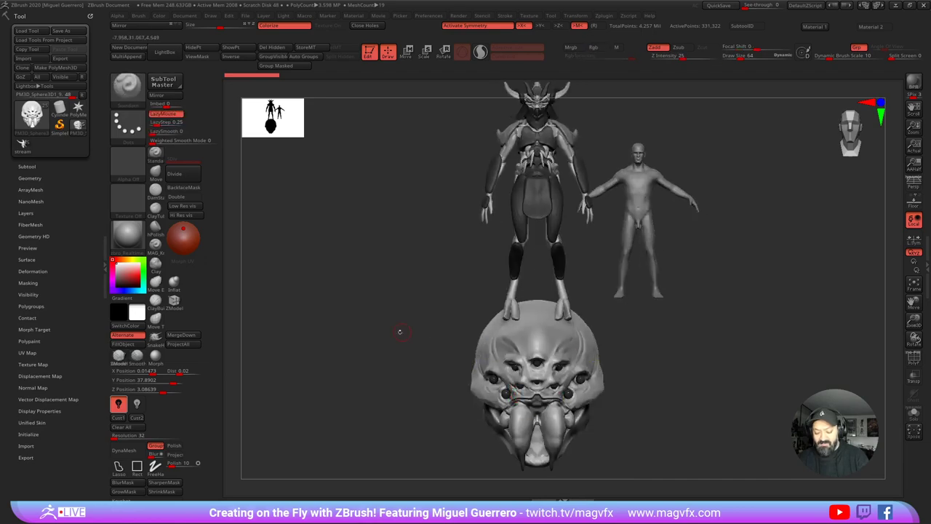
mouse_move(385, 337)
right_mouse_down()
mouse_move(444, 341)
mouse_move(387, 337)
mouse_move(402, 333)
right_mouse_up()
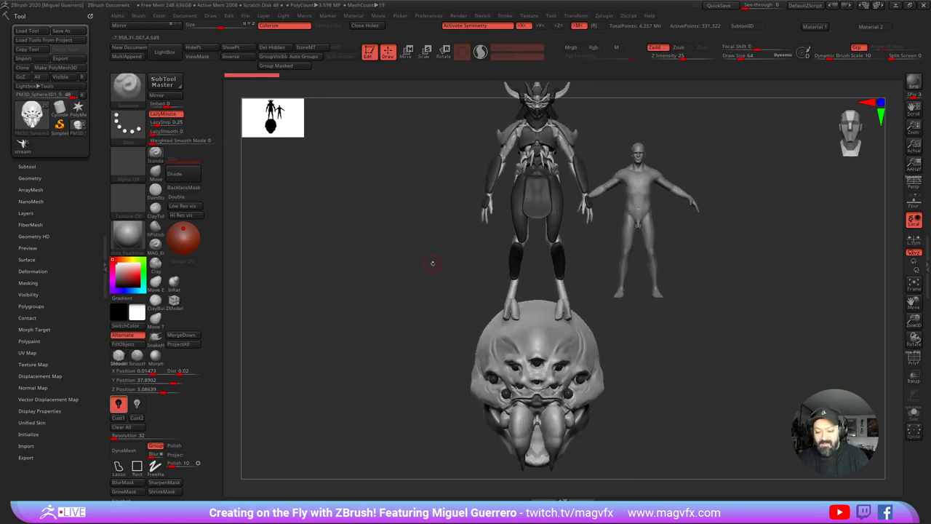
mouse_move(432, 254)
right_mouse_down("alt")
mouse_move(434, 339)
mouse_move(453, 340)
right_mouse_up("alt")
right_click_drag(424, 310, 420, 339, "alt")
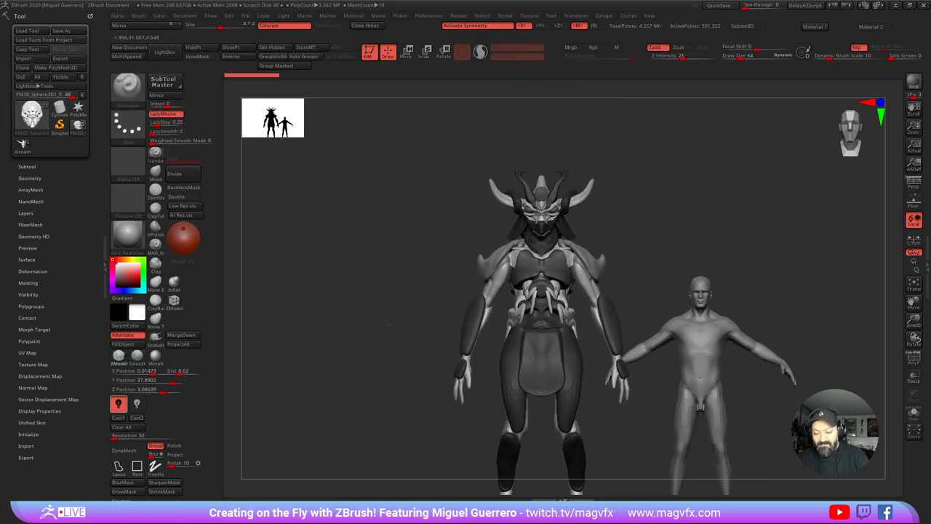
left_click_drag(404, 336, 357, 343)
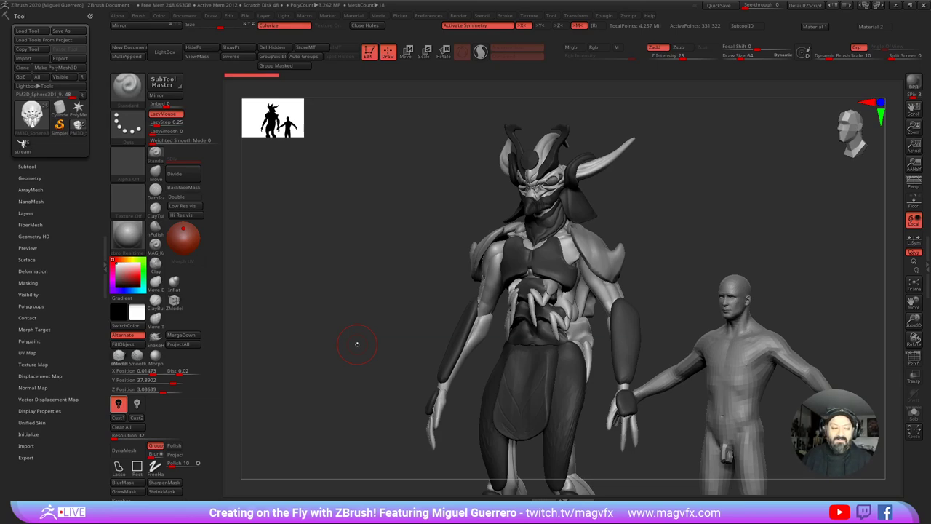
Step: Make the stream19 tool active and examine that creature version from the front and back
left_click(22, 144)
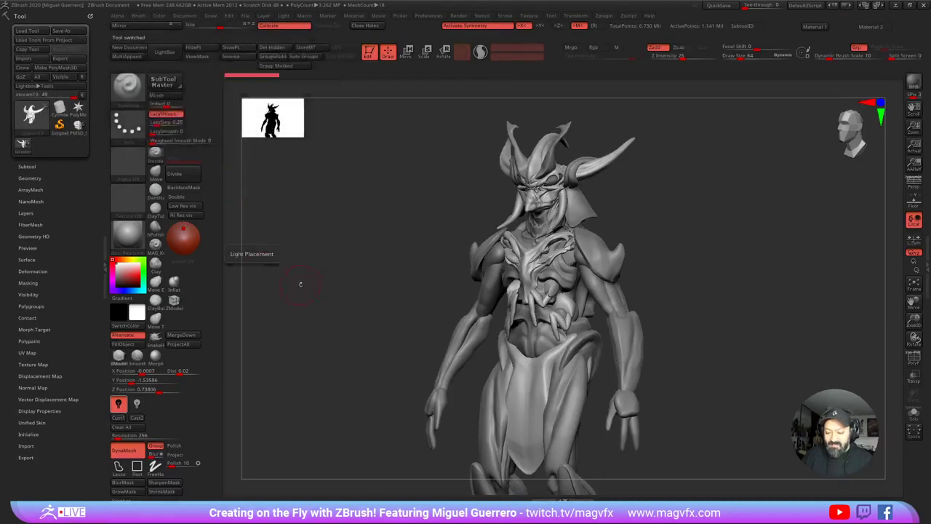
mouse_move(320, 272)
left_mouse_down()
mouse_move(384, 284)
mouse_move(316, 285)
mouse_move(324, 285)
left_mouse_up()
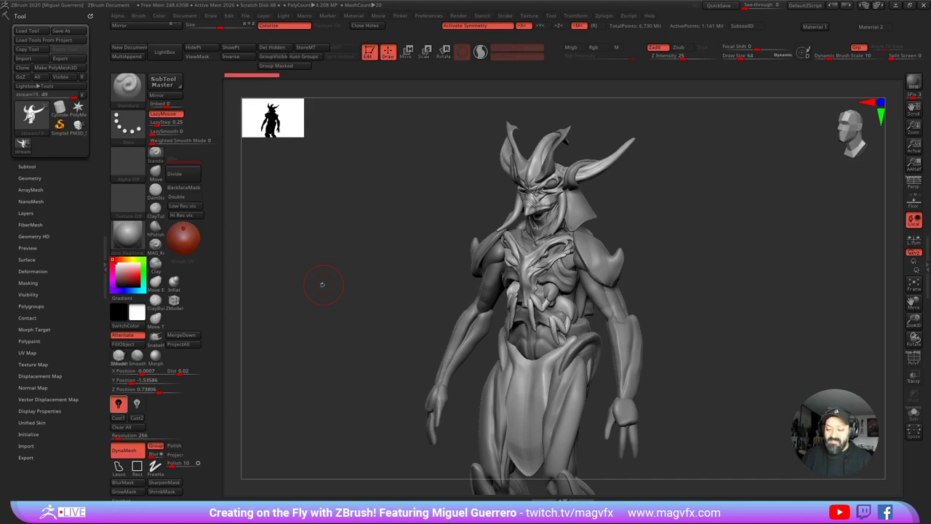
mouse_move(331, 325)
left_mouse_down()
mouse_move(371, 314)
mouse_move(242, 312)
left_mouse_up()
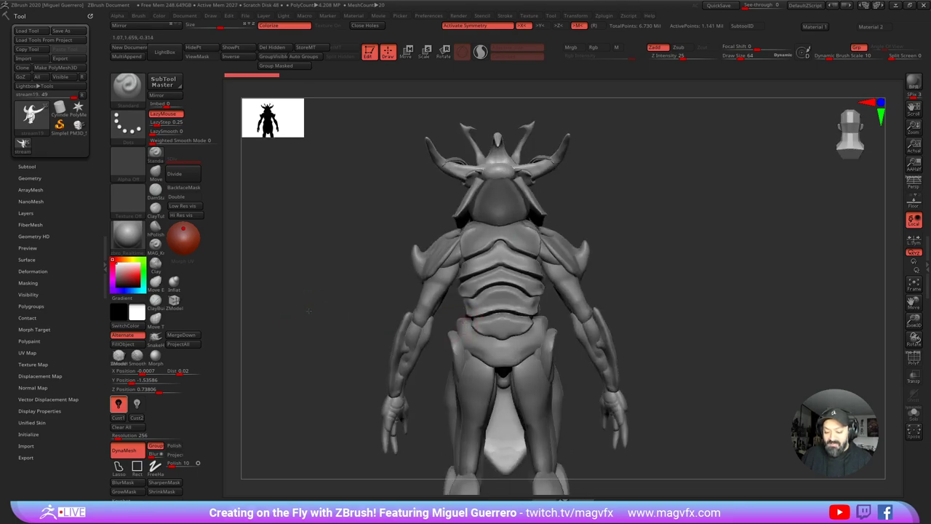
left_click_drag(309, 311, 390, 309)
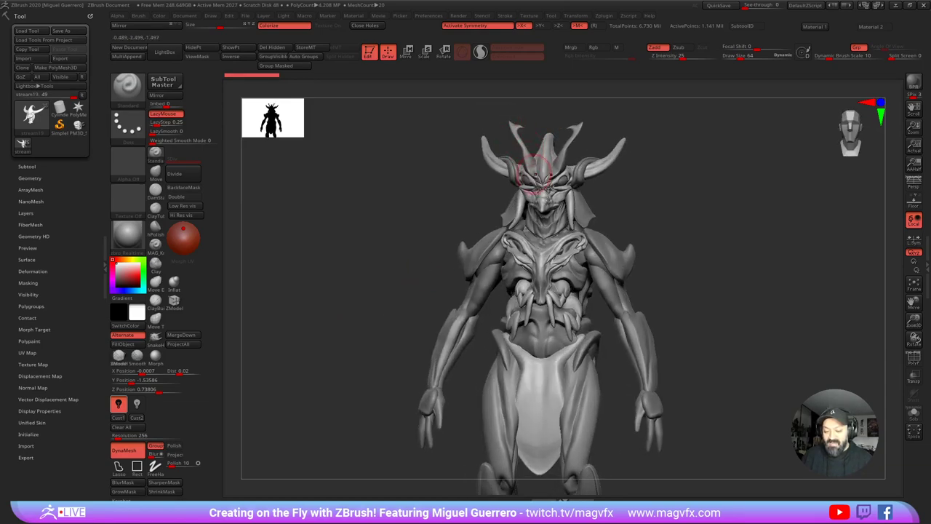
left_click_drag(437, 201, 407, 201)
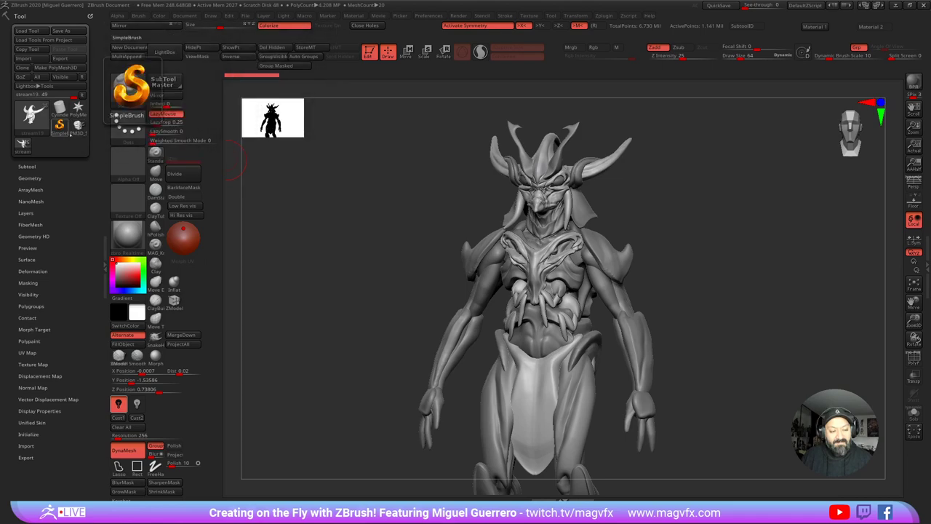
Step: Switch to the PM3D_Sphere3D1_9 tool and back to stream19 to compare the two creature bodies
left_click(77, 128)
left_click_drag(634, 163, 662, 162)
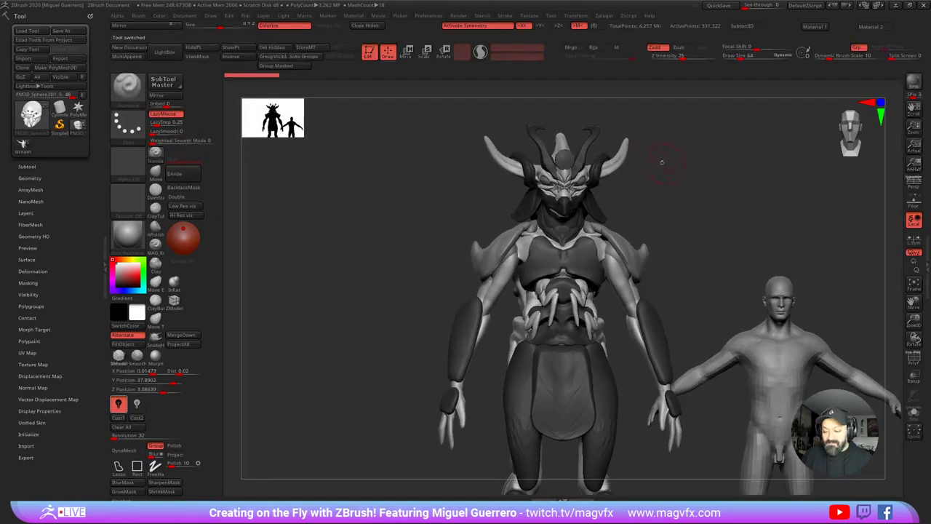
left_click_drag(472, 206, 550, 144)
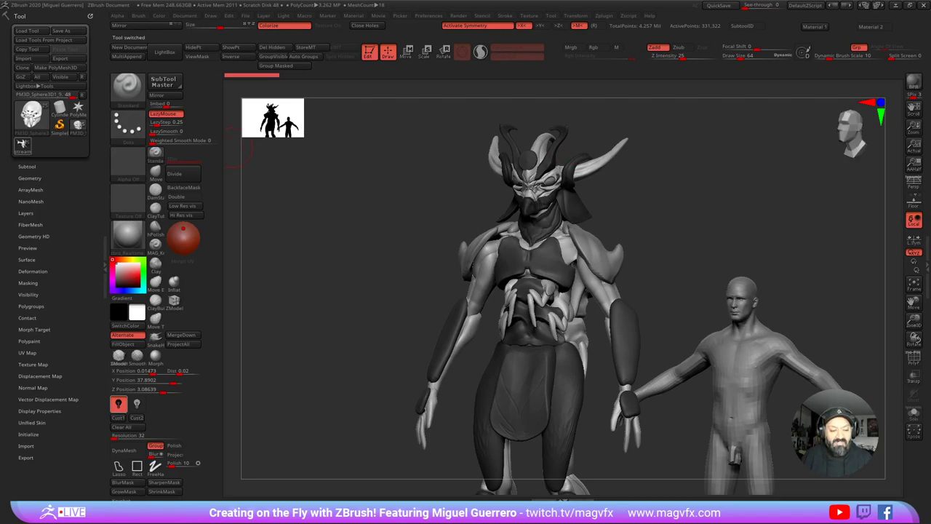
left_click(21, 145)
left_click_drag(298, 208, 379, 219)
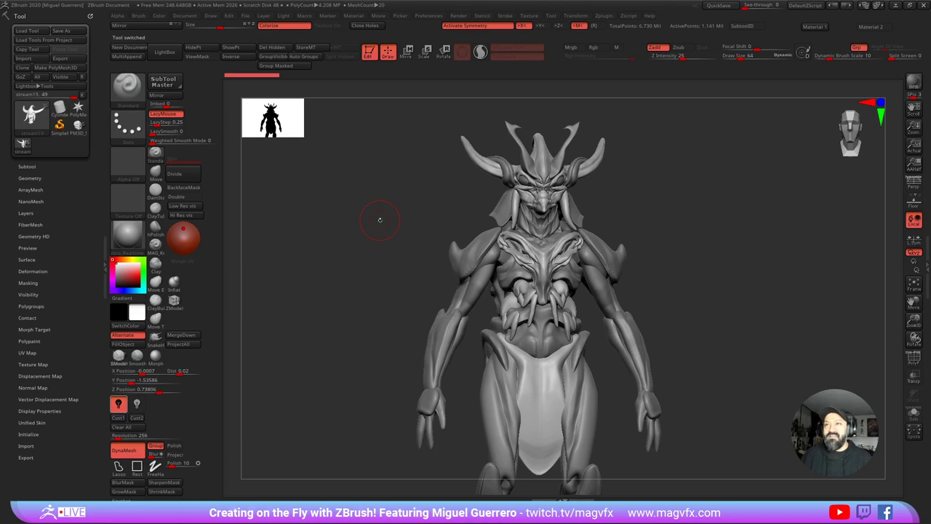
Step: Compare the head and chest of both creature versions up close, ending with the stream19 tool active
mouse_move(328, 295)
right_mouse_down()
mouse_move(277, 292)
mouse_move(276, 353)
mouse_move(392, 297)
right_mouse_up()
mouse_move(392, 296)
left_mouse_down()
mouse_move(420, 338)
mouse_move(348, 327)
mouse_move(379, 323)
mouse_move(376, 313)
mouse_move(395, 291)
mouse_move(409, 291)
left_mouse_up()
left_click(78, 126)
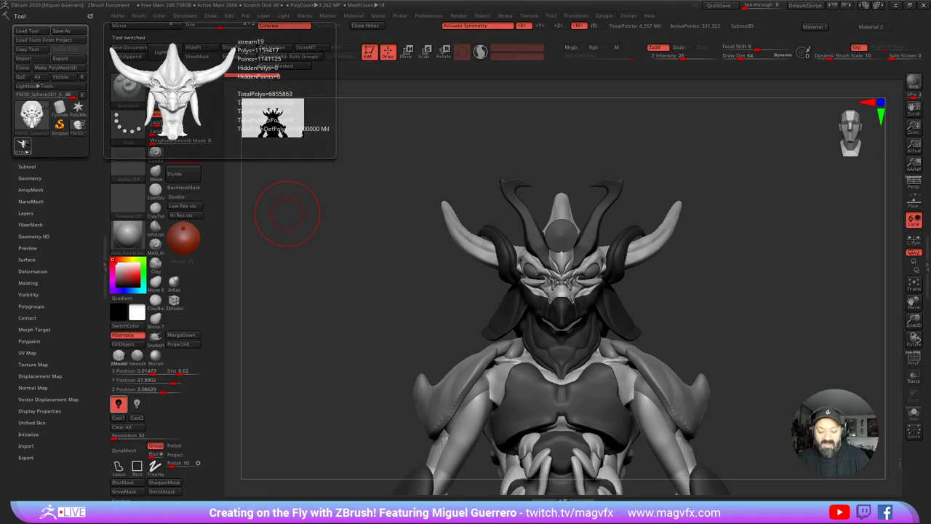
left_click(22, 144)
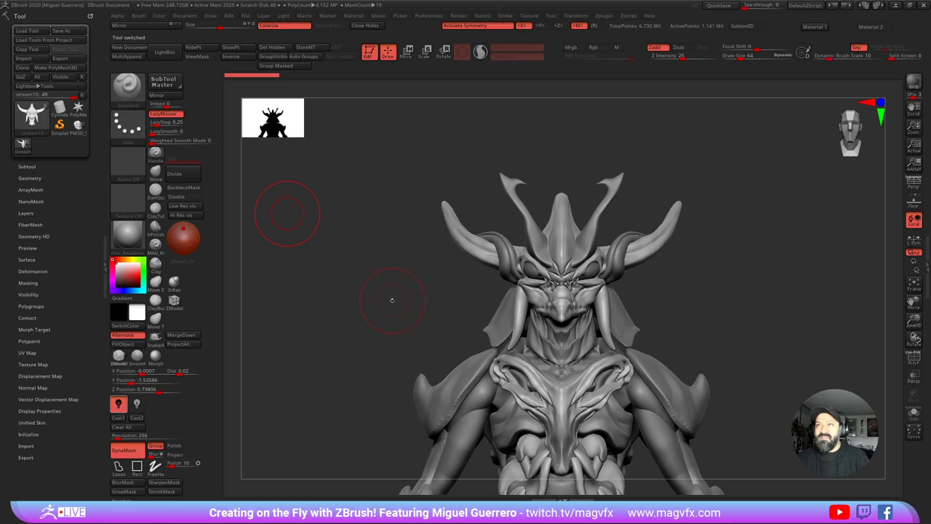
Step: Examine the stream19 creature's horns, face and chest from the front and both sides
left_click_drag(392, 296, 395, 306)
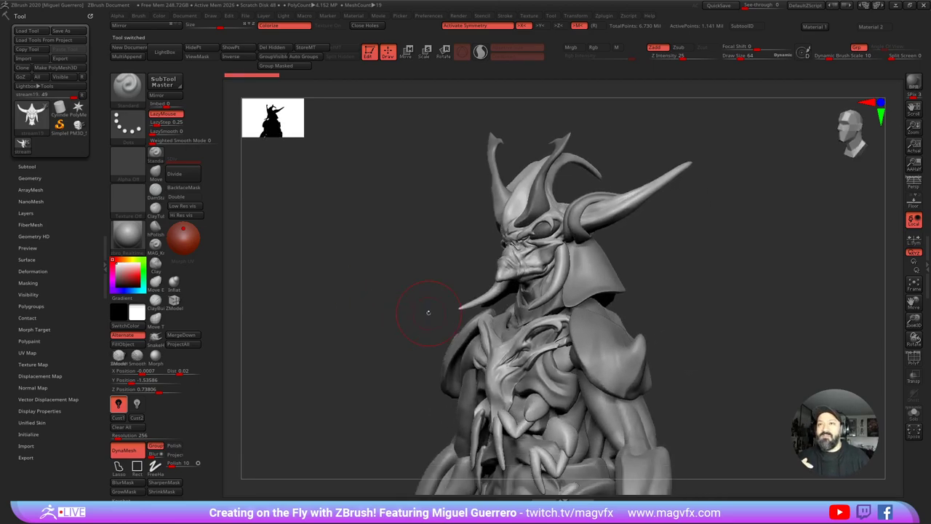
left_click_drag(427, 312, 369, 341)
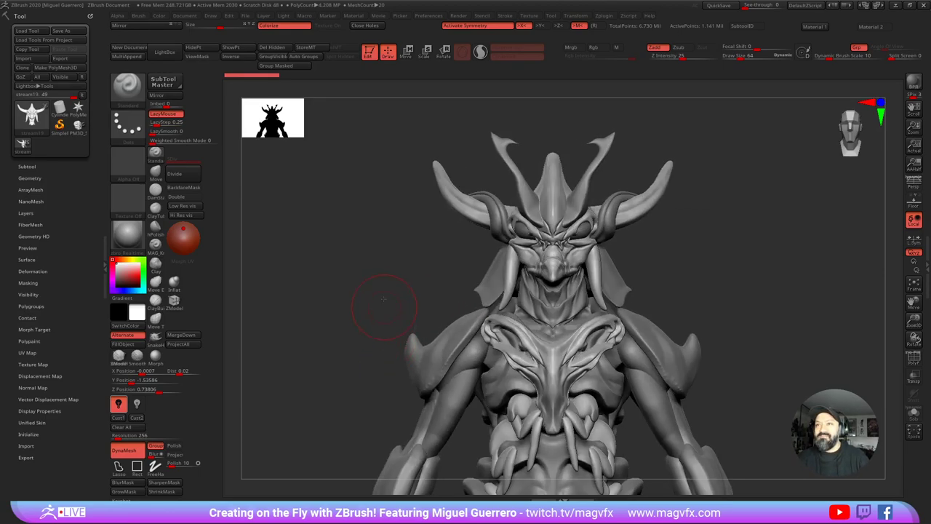
left_click_drag(384, 299, 483, 265)
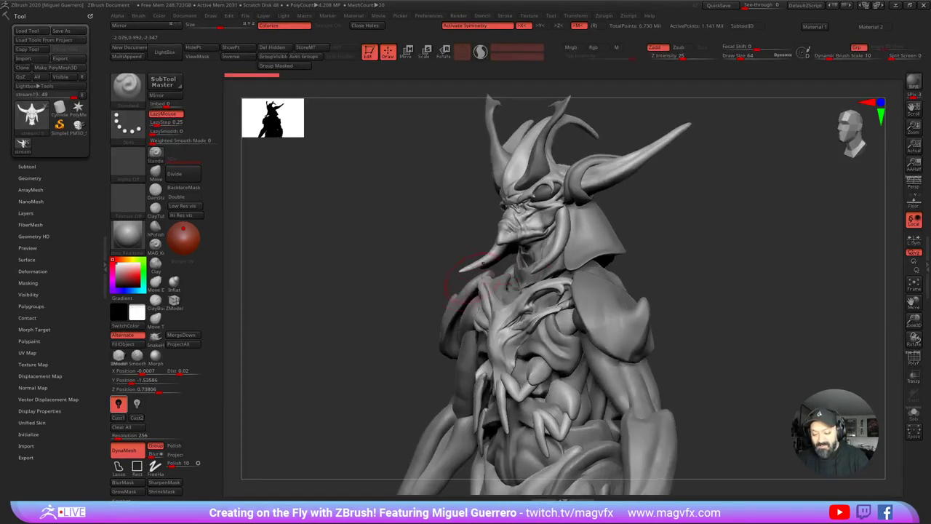
mouse_move(361, 275)
left_mouse_down()
mouse_move(394, 278)
mouse_move(374, 270)
left_mouse_up()
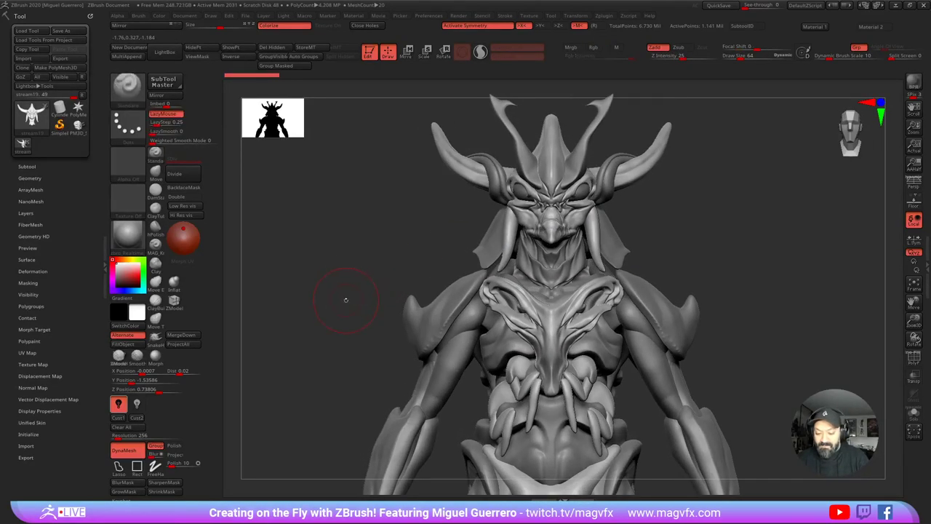
mouse_move(342, 297)
left_mouse_down()
mouse_move(369, 302)
mouse_move(332, 276)
mouse_move(349, 292)
mouse_move(338, 287)
mouse_move(381, 273)
mouse_move(376, 291)
mouse_move(349, 294)
mouse_move(376, 285)
mouse_move(356, 310)
left_mouse_up()
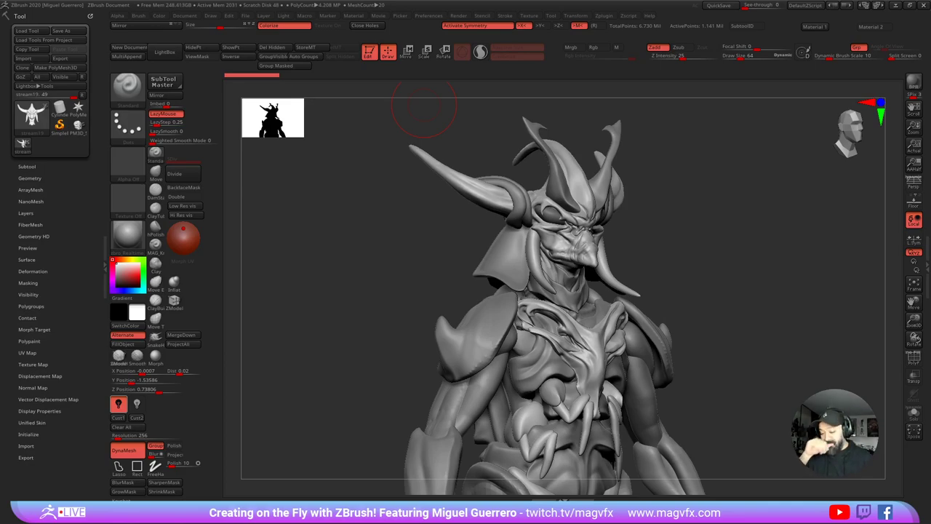
mouse_move(358, 331)
left_mouse_down()
mouse_move(329, 333)
mouse_move(347, 341)
left_mouse_up()
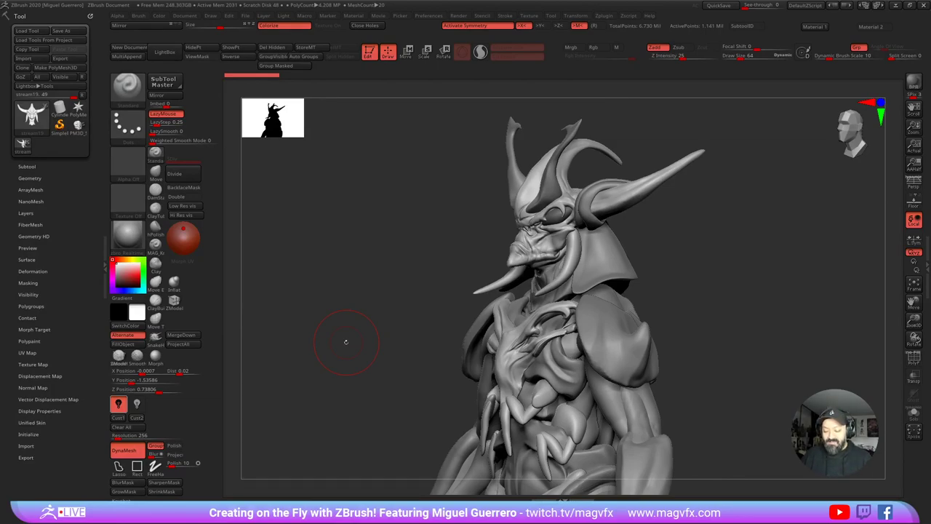
mouse_move(356, 389)
left_mouse_down()
mouse_move(367, 391)
mouse_move(356, 393)
mouse_move(349, 379)
mouse_move(358, 370)
mouse_move(328, 333)
mouse_move(416, 270)
mouse_move(411, 259)
mouse_move(354, 298)
mouse_move(355, 308)
mouse_move(418, 294)
left_mouse_up()
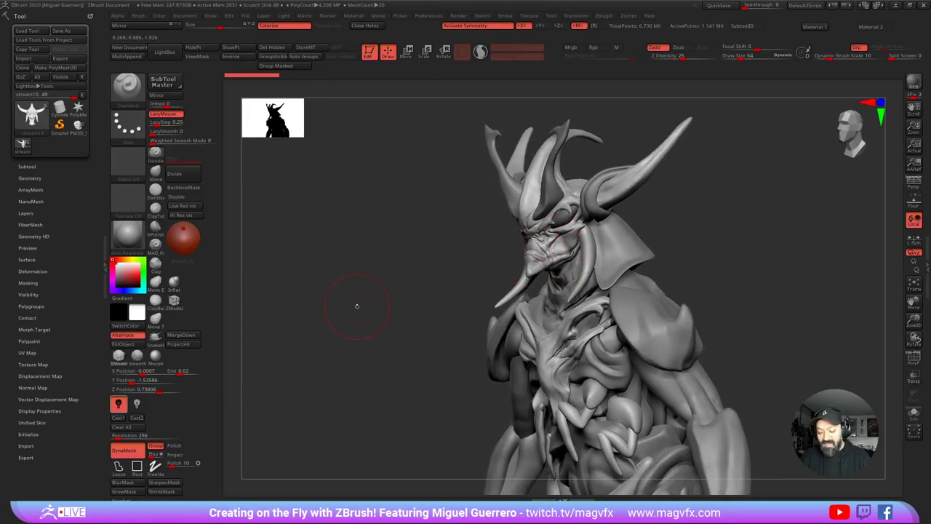
mouse_move(357, 306)
left_mouse_down()
mouse_move(375, 298)
mouse_move(347, 295)
left_mouse_up()
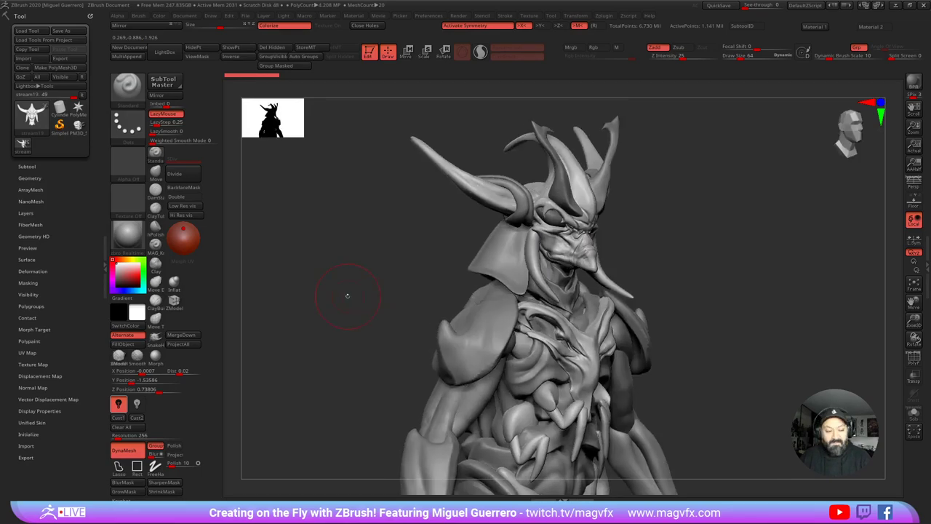
Step: Open the stream19 tool's subtool list, select the stream17 subtool and inspect its face up close
left_click(25, 167)
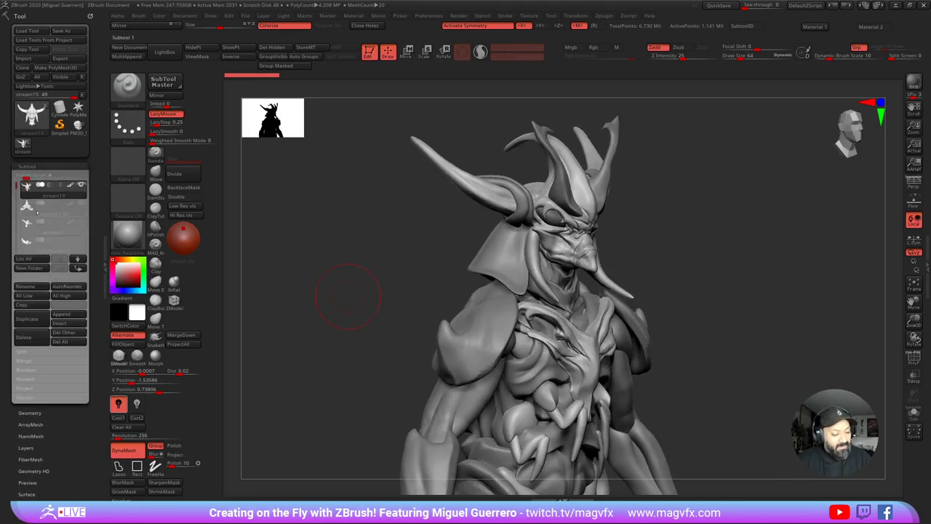
mouse_move(51, 221)
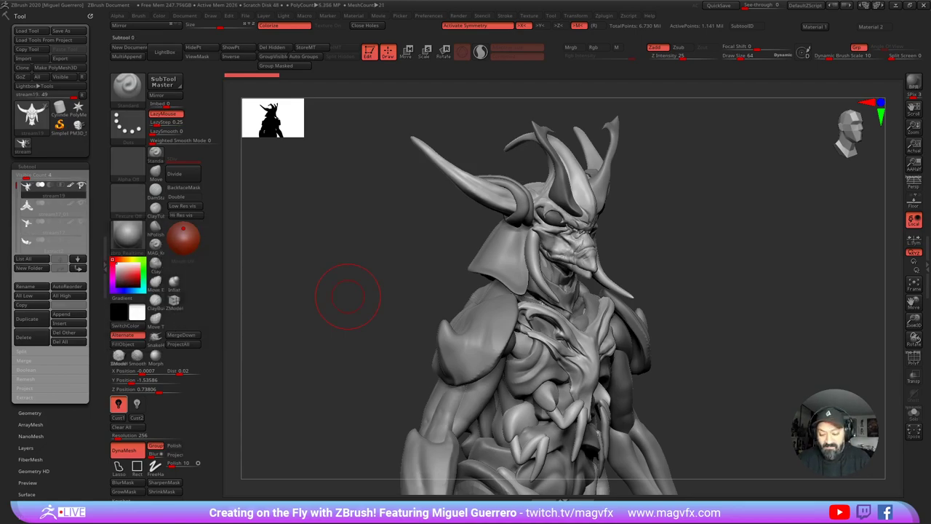
left_click(51, 222)
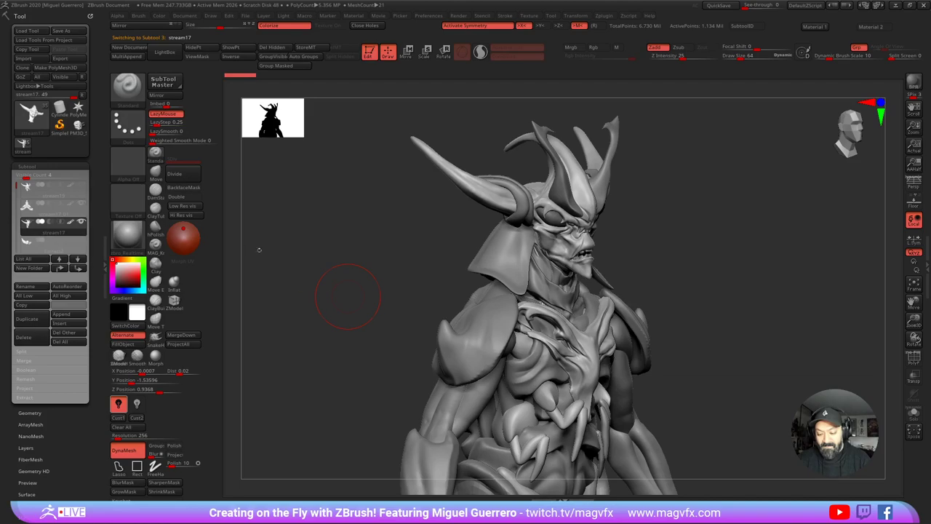
right_click_drag(361, 257, 355, 278, "ctrl")
left_click_drag(370, 283, 349, 279)
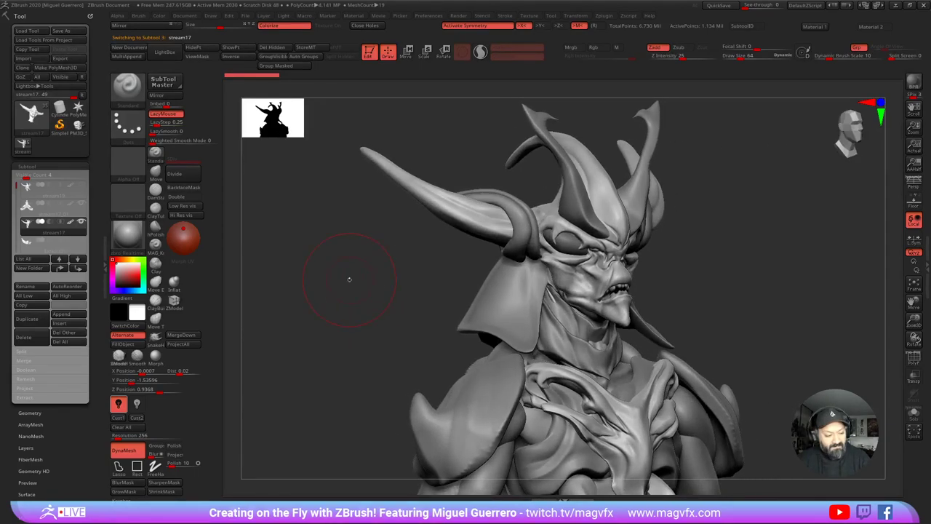
Step: Toggle the stream19 subtool's visibility on and off to compare its beaked face with stream17, leaving it hidden
left_click(81, 187)
left_click(81, 188)
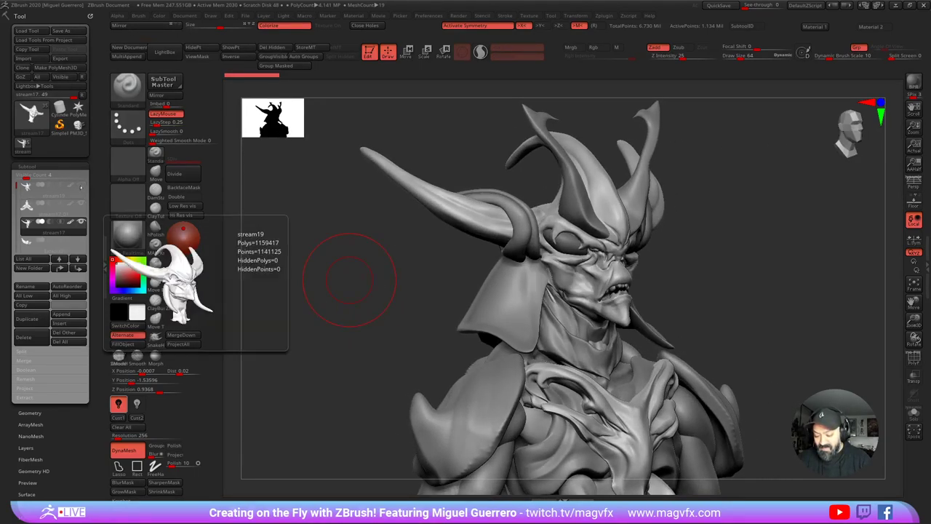
left_click(81, 188)
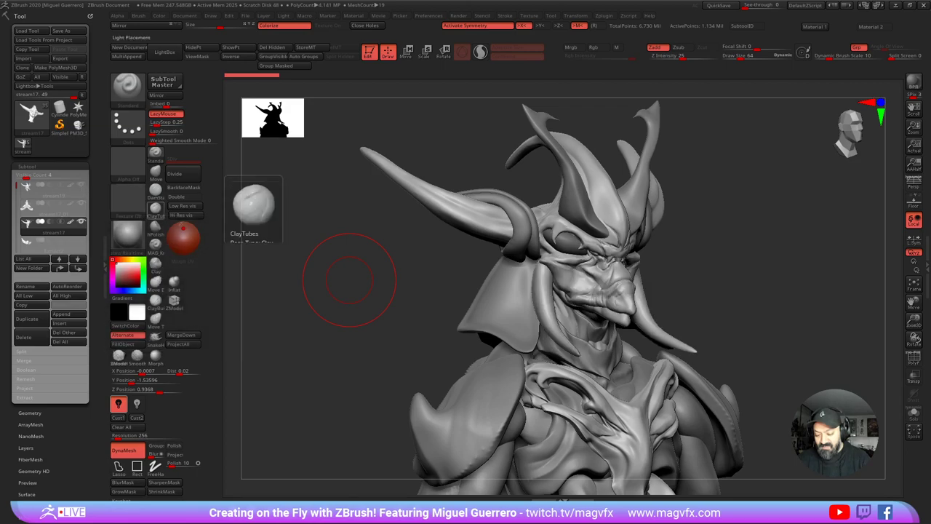
left_click_drag(362, 314, 324, 304)
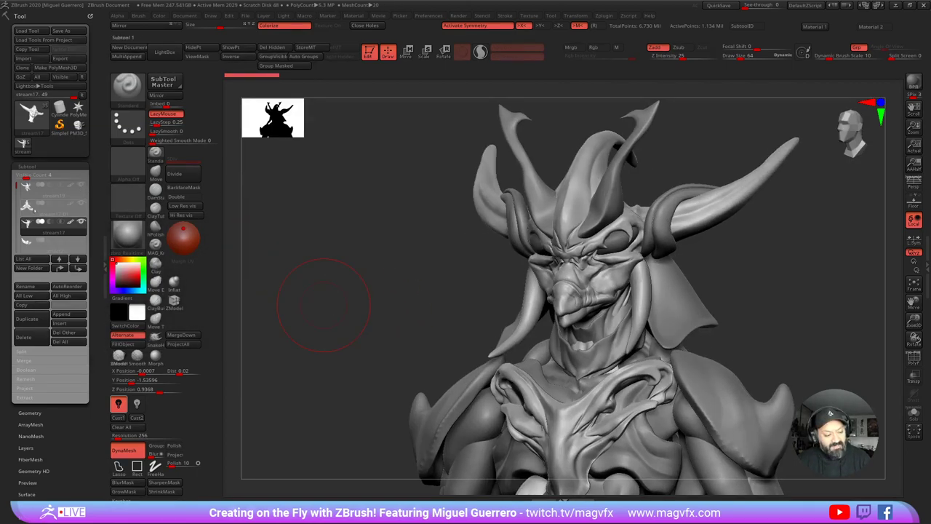
left_click(82, 186)
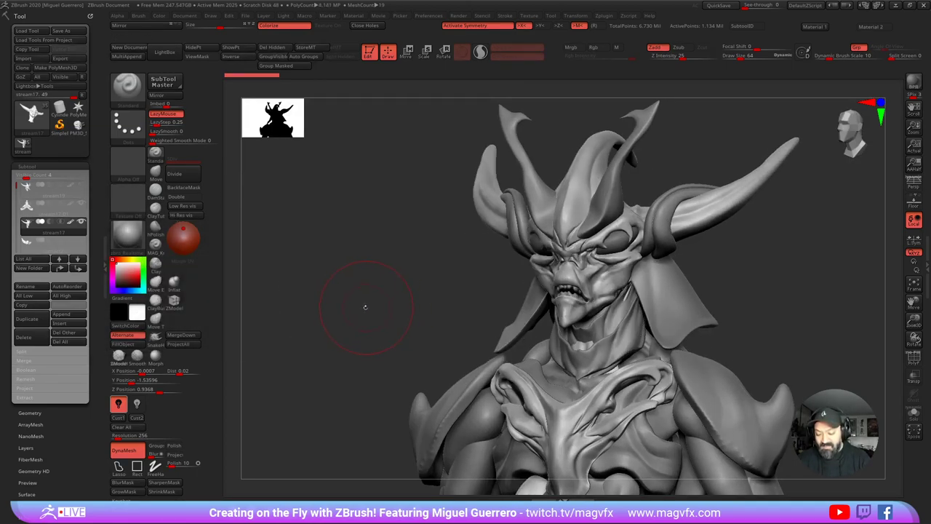
Step: Compare the stream17 and stream19 heads from several angles, leaving only the stream19 subtool visible and selected
left_click_drag(366, 307, 361, 308)
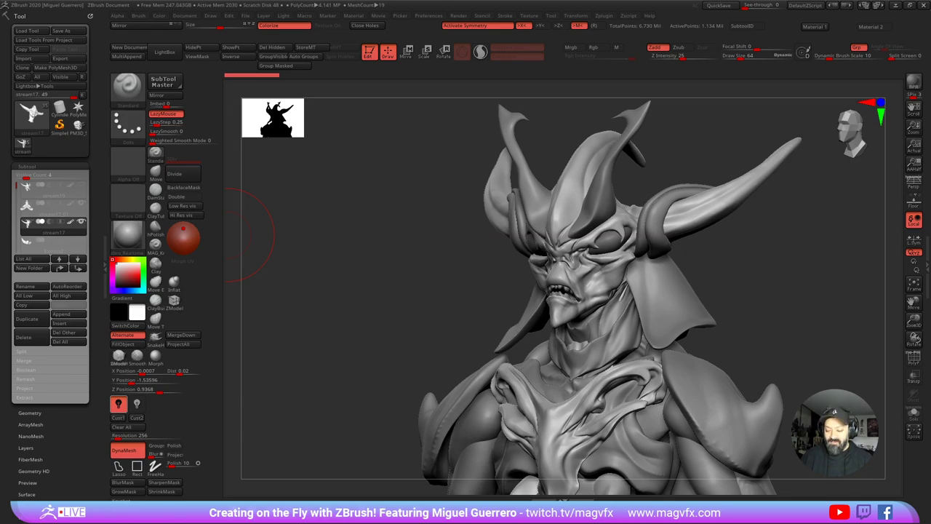
right_click_drag(375, 301, 458, 304)
right_click_drag(393, 350, 379, 303, "ctrl")
mouse_move(379, 302)
left_mouse_down()
mouse_move(368, 303)
mouse_move(387, 266)
mouse_move(349, 268)
mouse_move(395, 283)
mouse_move(386, 272)
mouse_move(383, 317)
mouse_move(402, 291)
mouse_move(381, 287)
mouse_move(416, 292)
mouse_move(409, 283)
left_mouse_up()
left_click(82, 204)
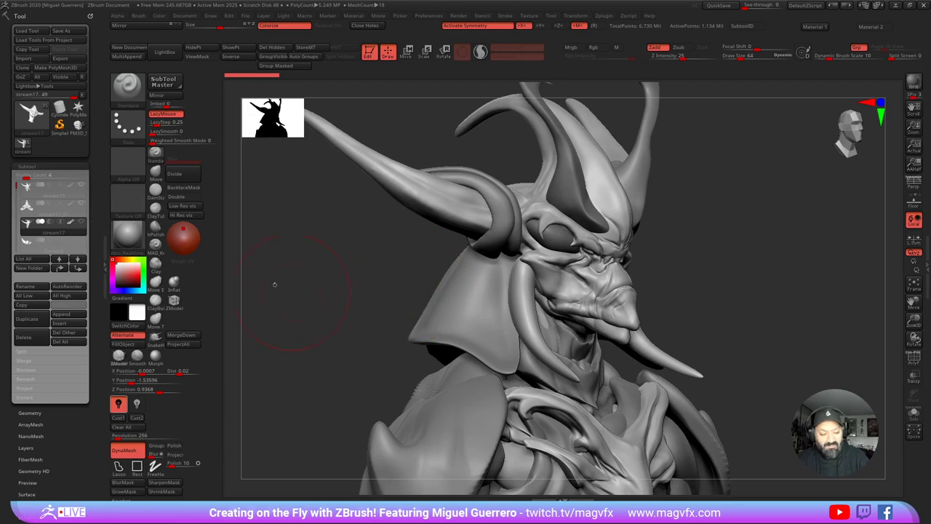
left_click(52, 189)
mouse_move(327, 290)
left_mouse_down()
mouse_move(323, 280)
mouse_move(327, 310)
mouse_move(322, 291)
left_mouse_up()
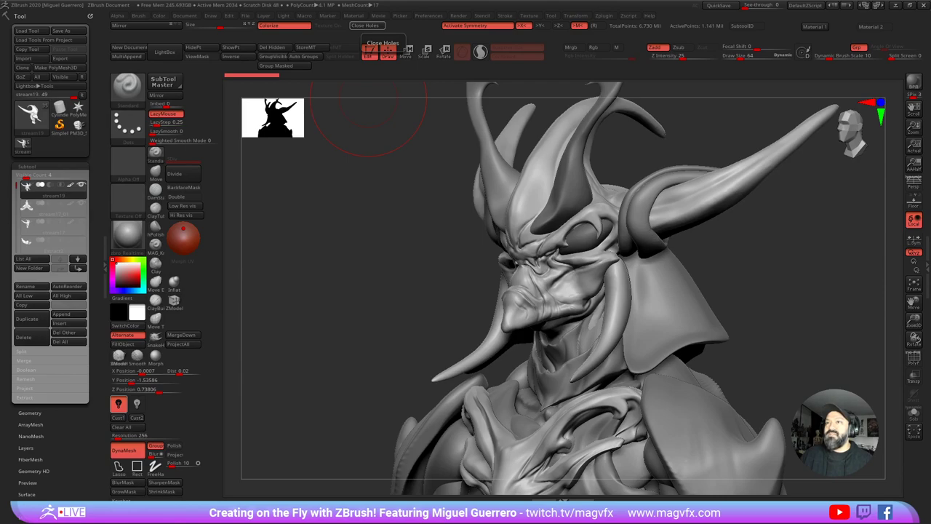
Step: Switch to Maya, maximise its window and dock the Arnold RenderView beside an enlarged camera viewport
left_click_drag(612, 1, 491, 155)
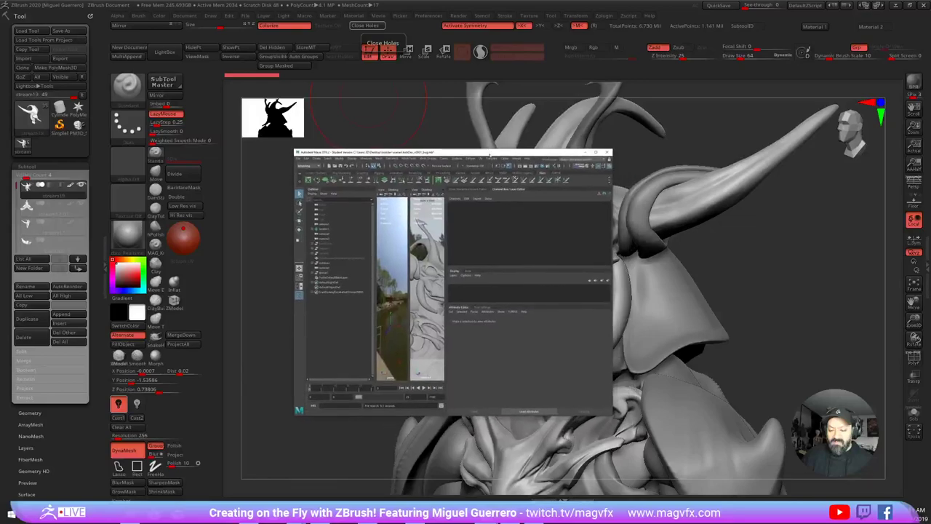
left_click(596, 153)
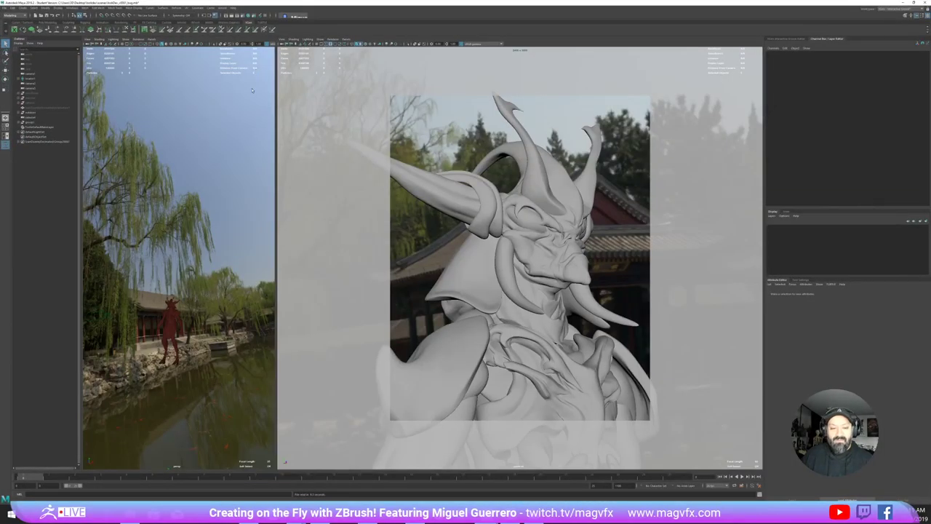
left_click(222, 8)
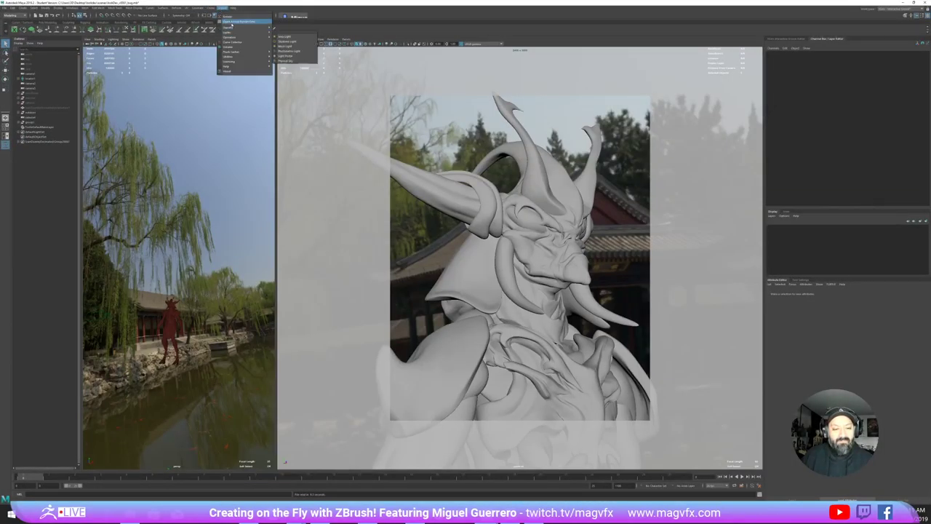
left_click(231, 23)
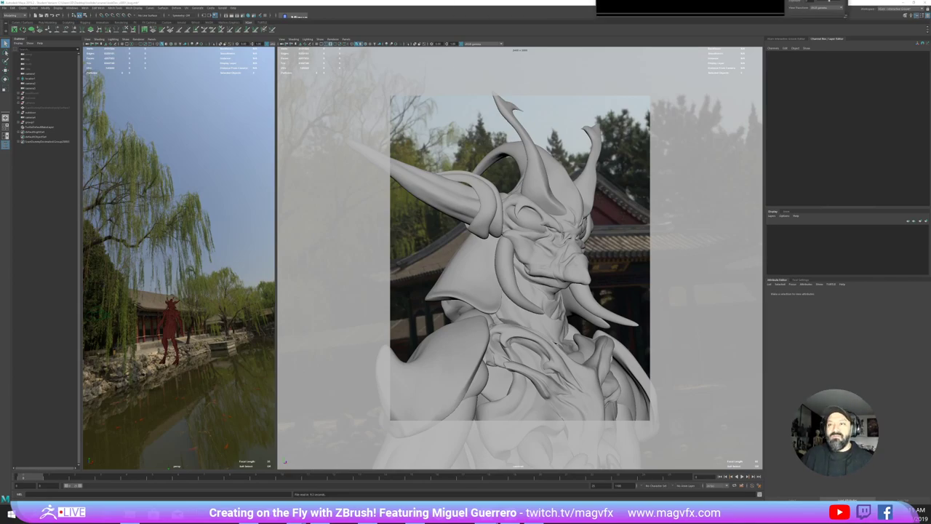
left_click_drag(406, 129, 78, 204)
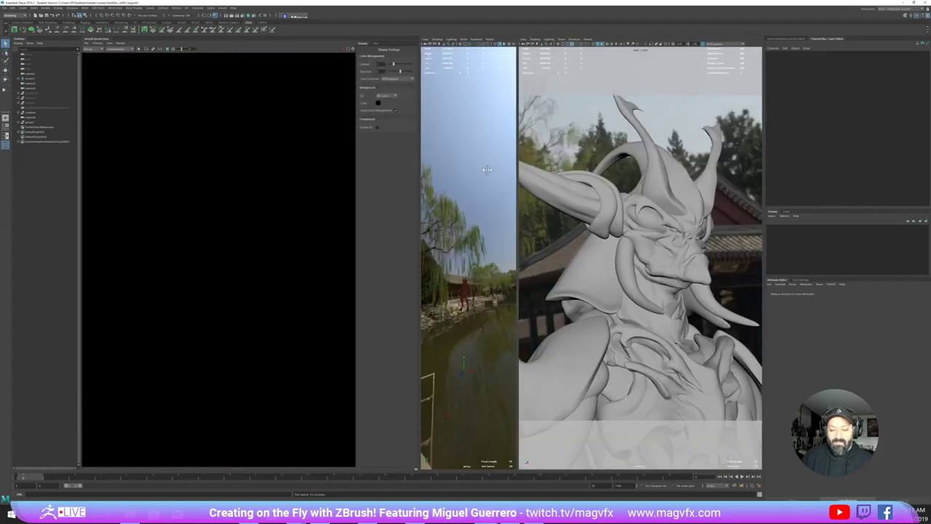
left_click_drag(517, 171, 376, 150)
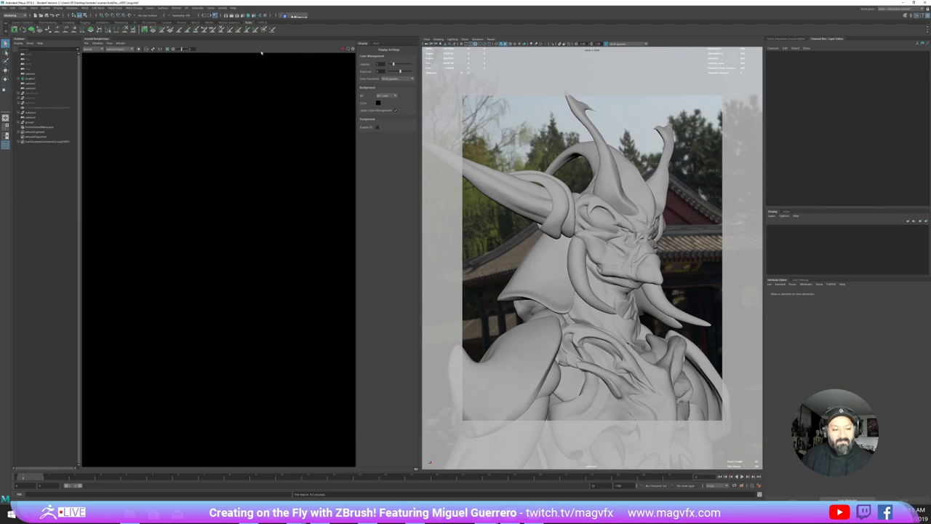
Step: Start an Arnold render through the creature's close-up camera and frame the whole image in a widened render view
left_click(116, 49)
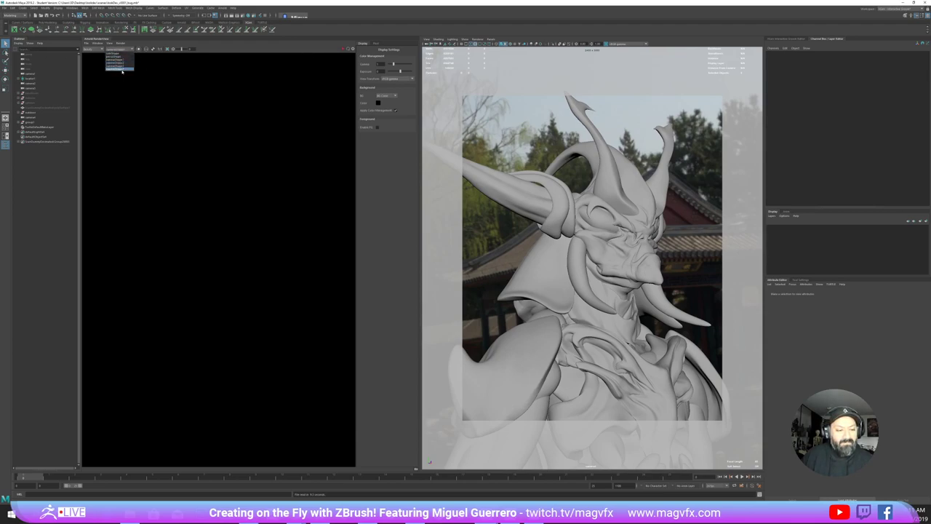
left_click(122, 69)
left_click(339, 51)
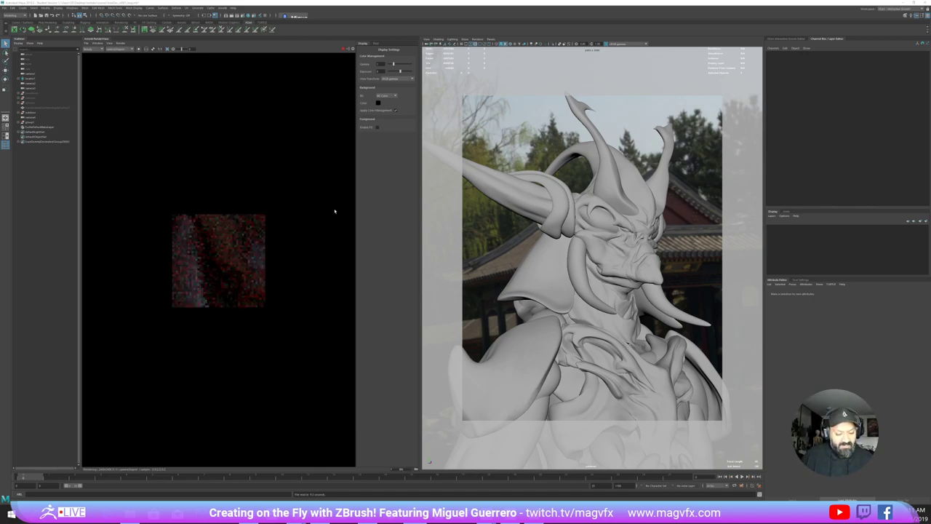
scroll(326, 204, "down", 2)
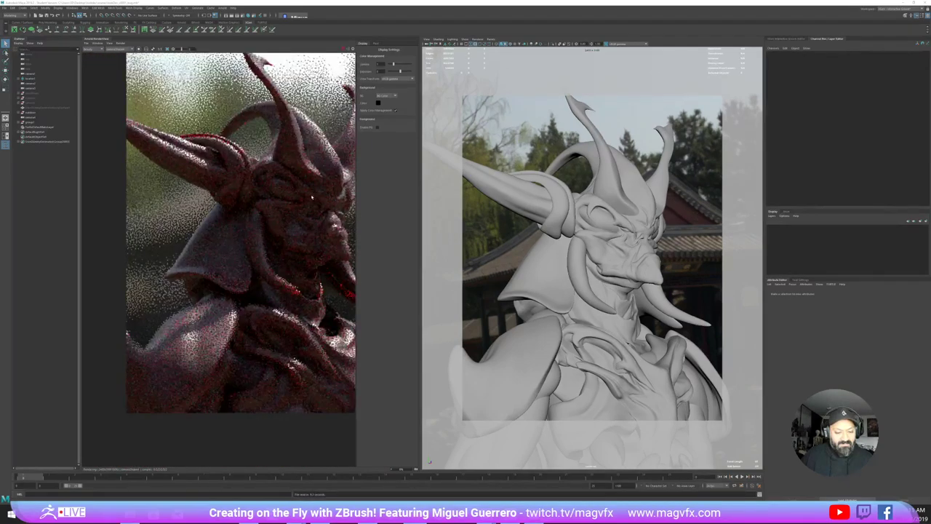
scroll(304, 195, "down", 1)
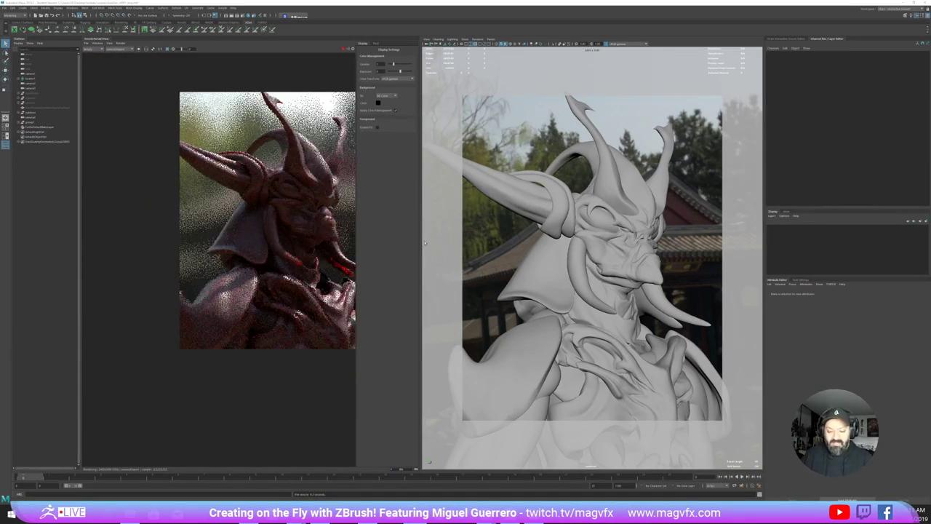
left_click_drag(556, 240, 541, 241)
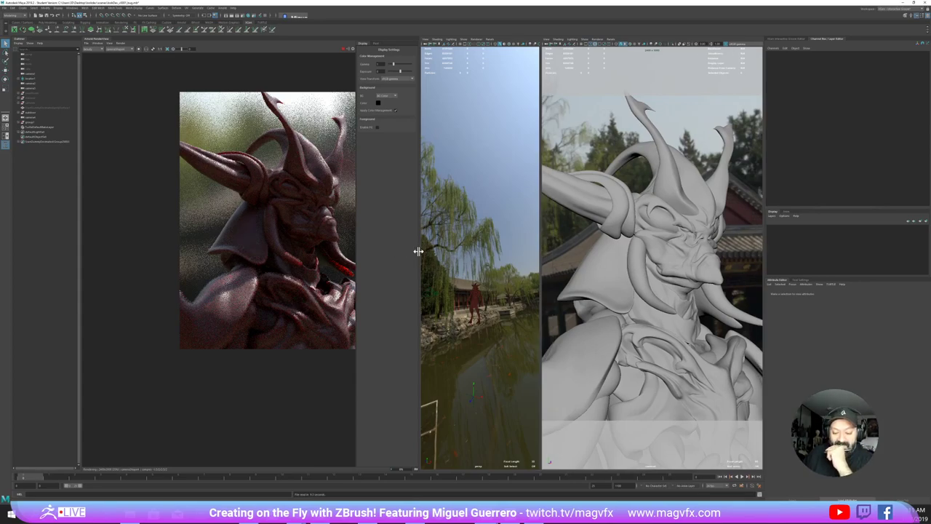
left_click_drag(419, 251, 486, 254)
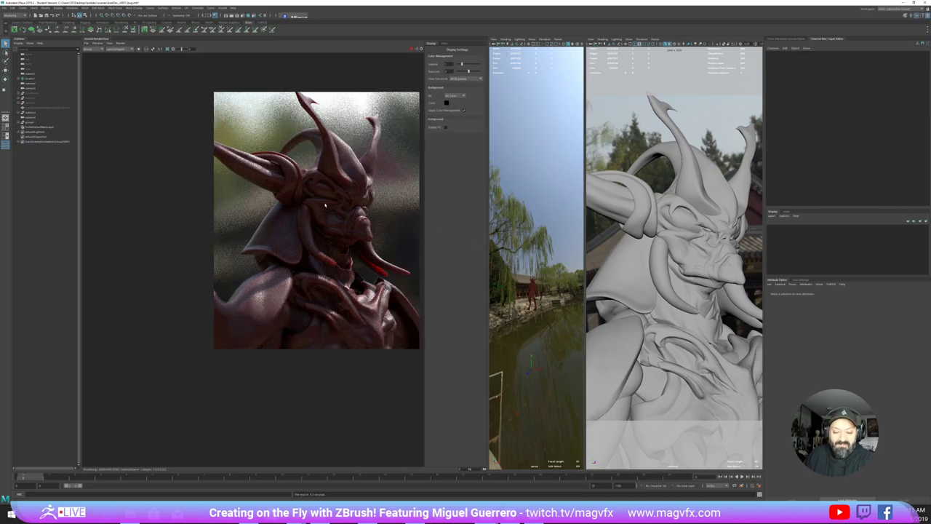
scroll(329, 206, "up", 2)
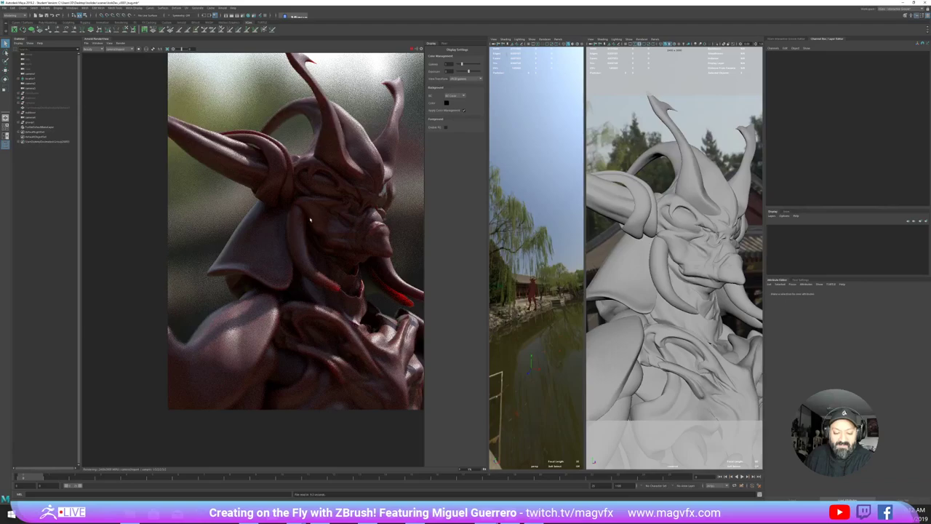
middle_click_drag(311, 220, 272, 236)
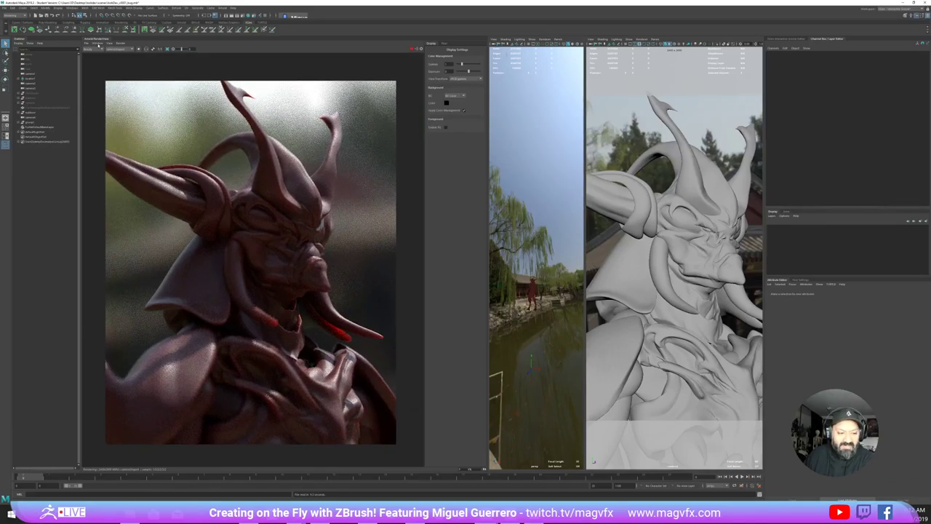
Step: Set the Arnold render's test resolution to 50%
left_click(98, 44)
left_click(99, 44)
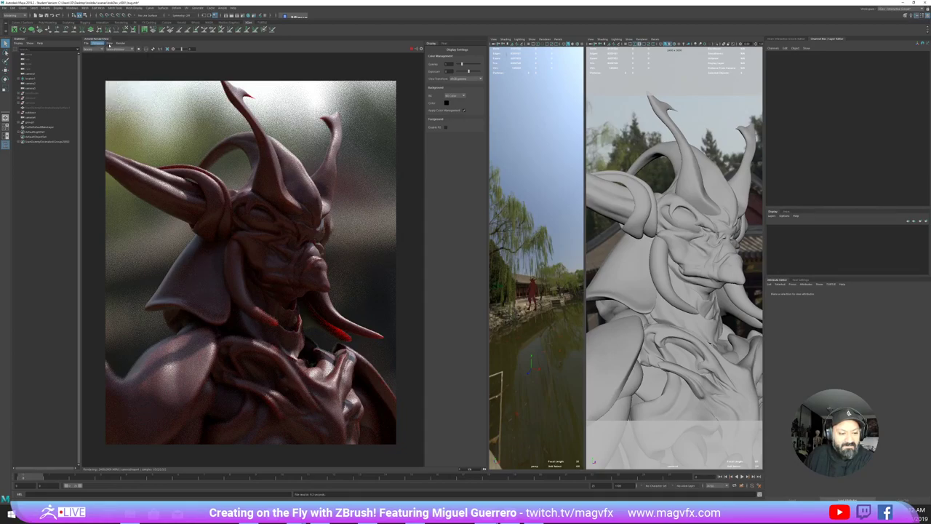
left_click(110, 43)
mouse_move(138, 91)
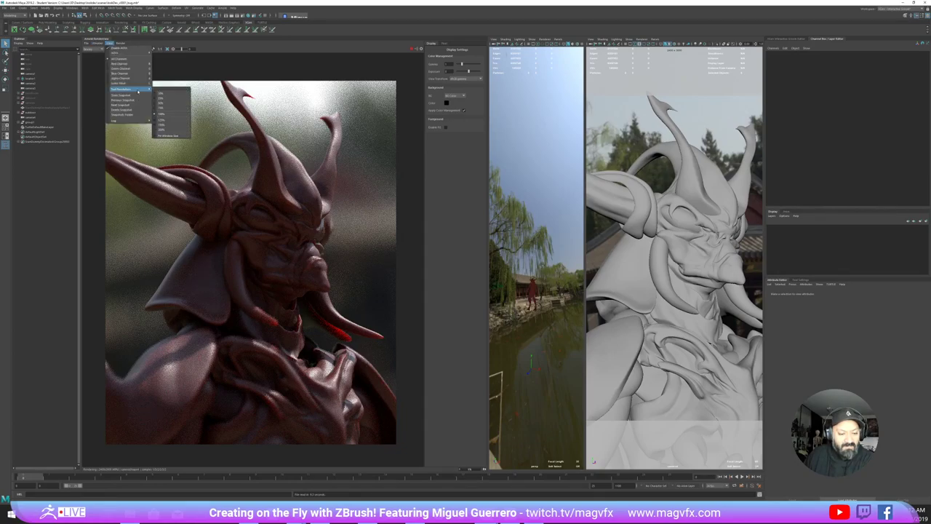
left_click(164, 104)
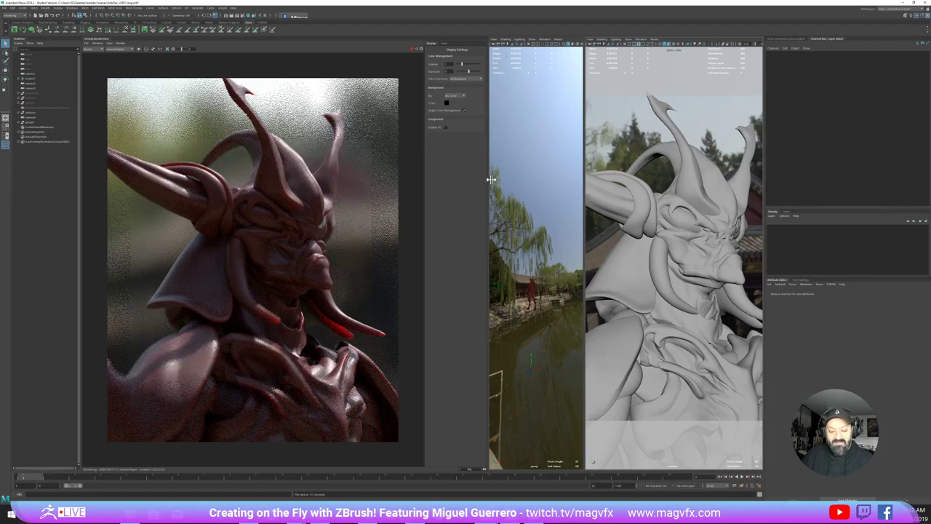
Step: Enlarge the camera viewport, turn off depth of field in the render camera's Arnold attributes and restart the render
left_click_drag(584, 180, 491, 180)
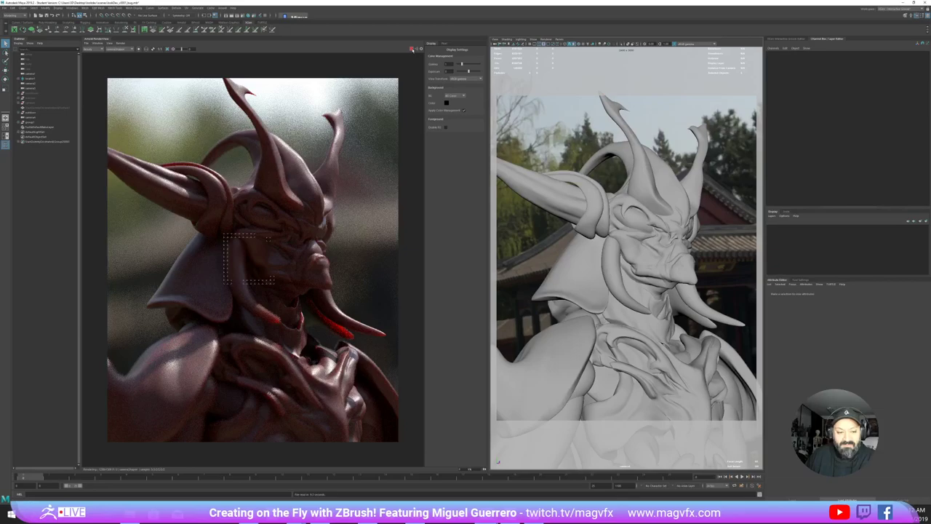
left_click(412, 49)
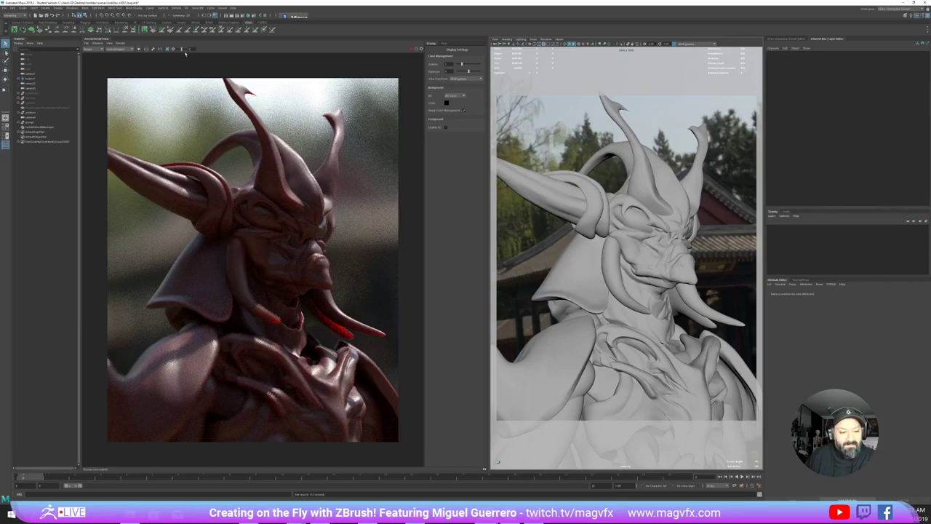
left_click(495, 45)
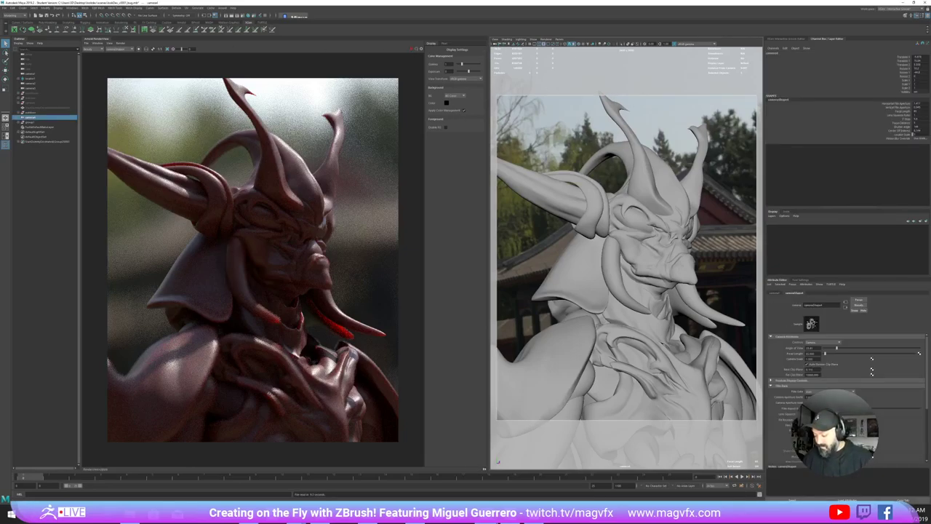
scroll(844, 356, "down", 5)
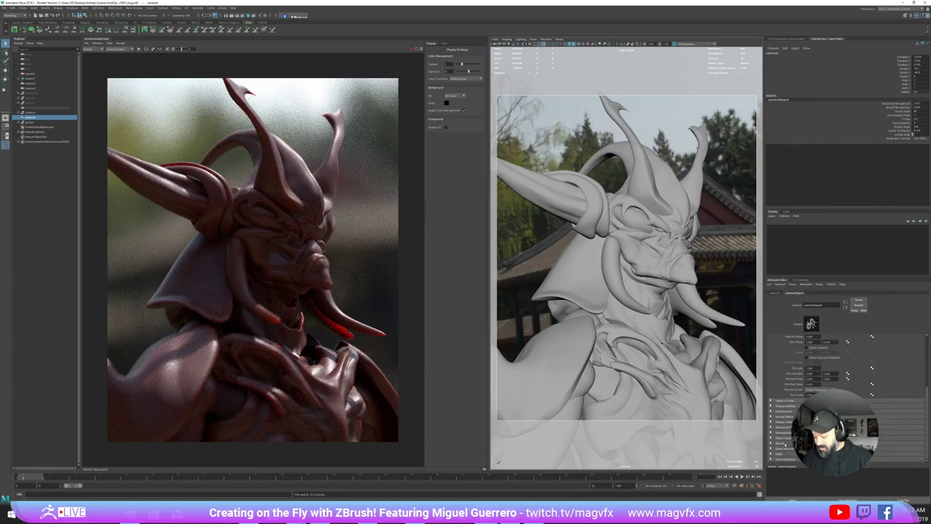
left_click(784, 443)
scroll(844, 393, "down", 3)
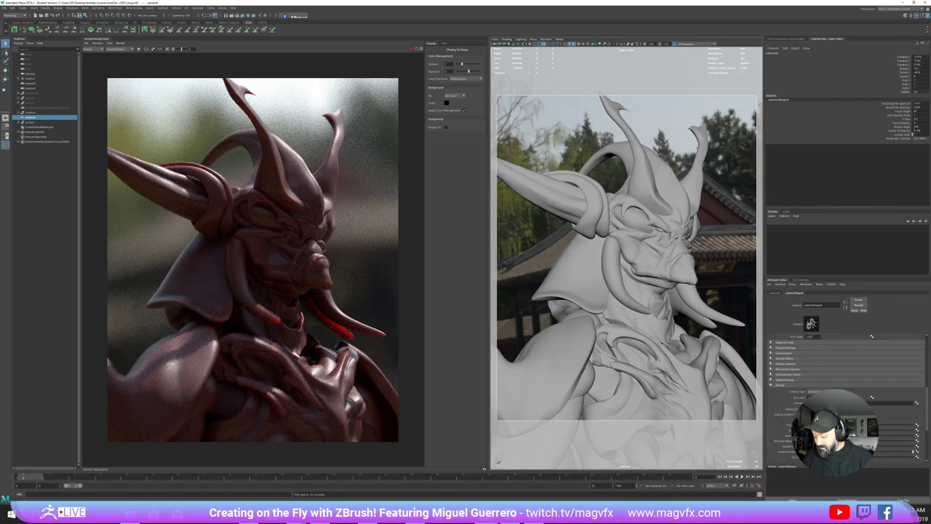
left_click(411, 51)
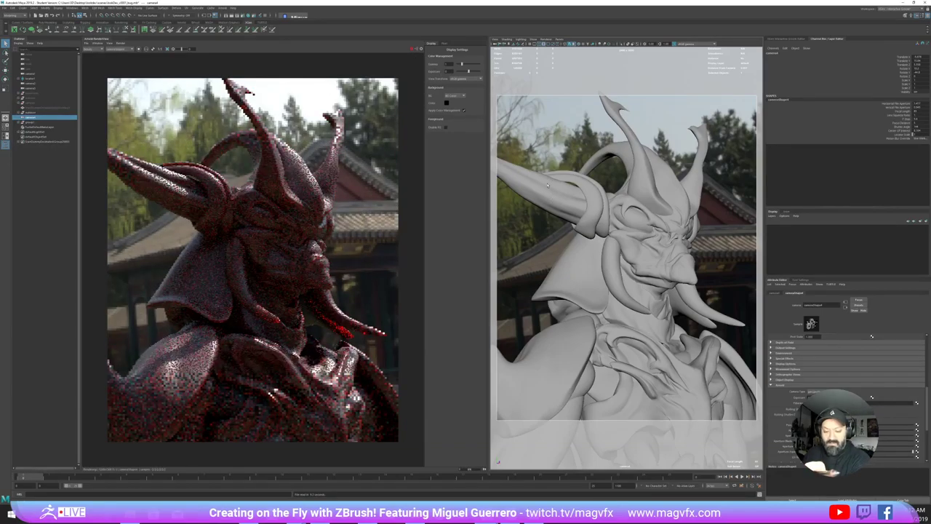
Step: Orbit the render camera to render the creature's head from the front and its other side, and stop the render
left_click_drag(560, 155, 541, 159, "alt")
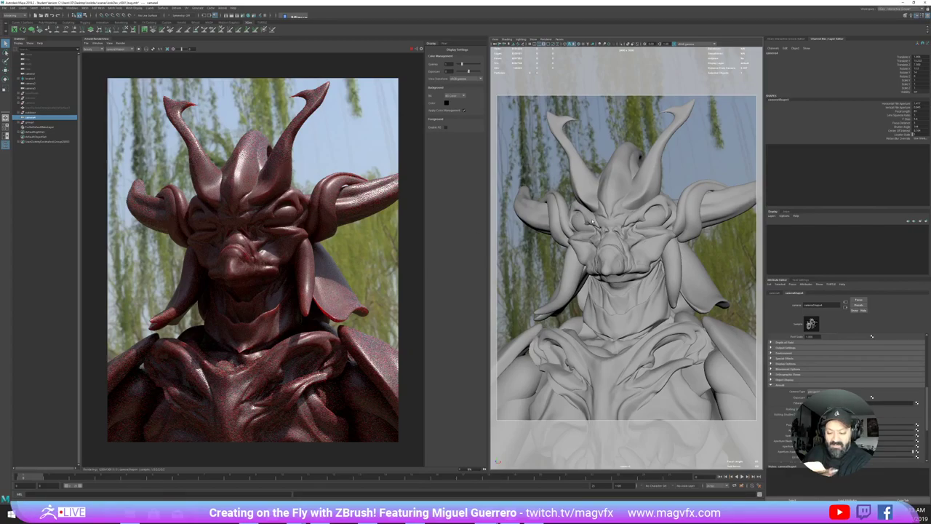
left_click_drag(566, 226, 582, 228, "alt")
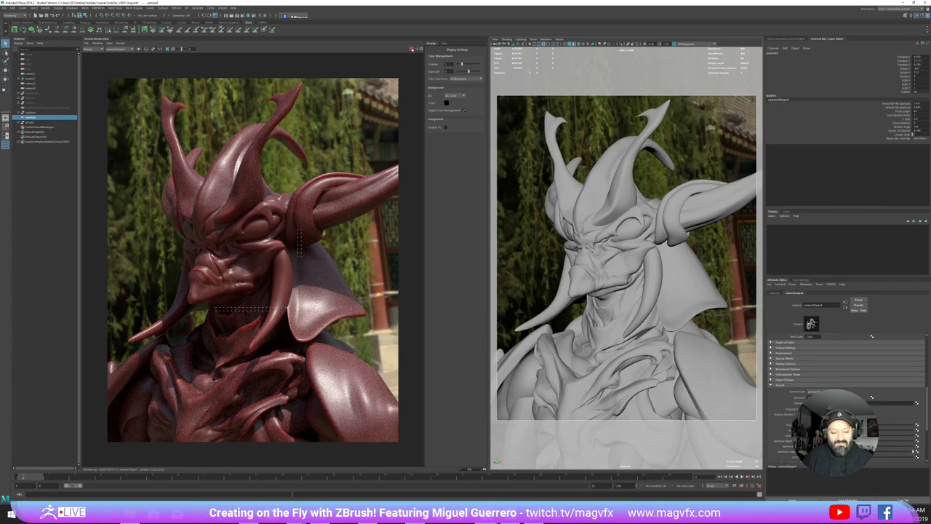
left_click(413, 49)
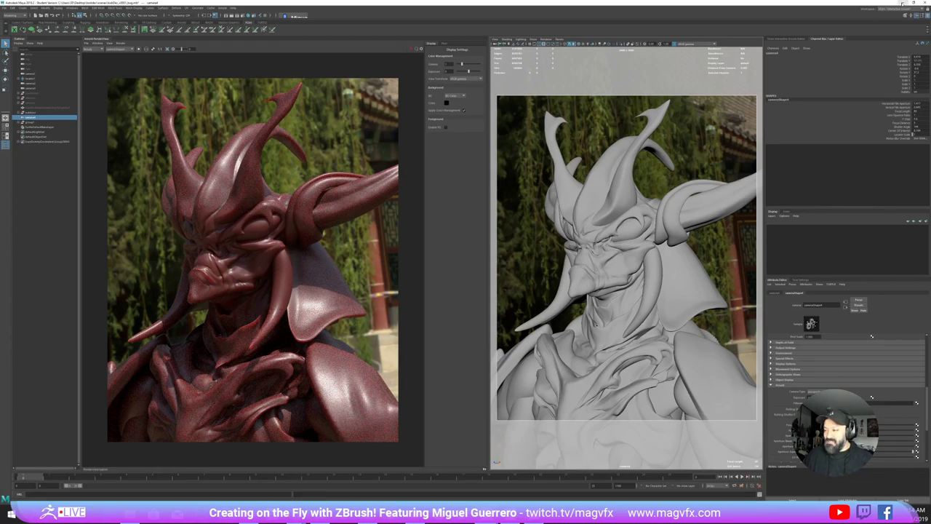
Step: Return to ZBrush, reduce the draw size to 24 and frame the stream19 creature's face up close
left_click(903, 3)
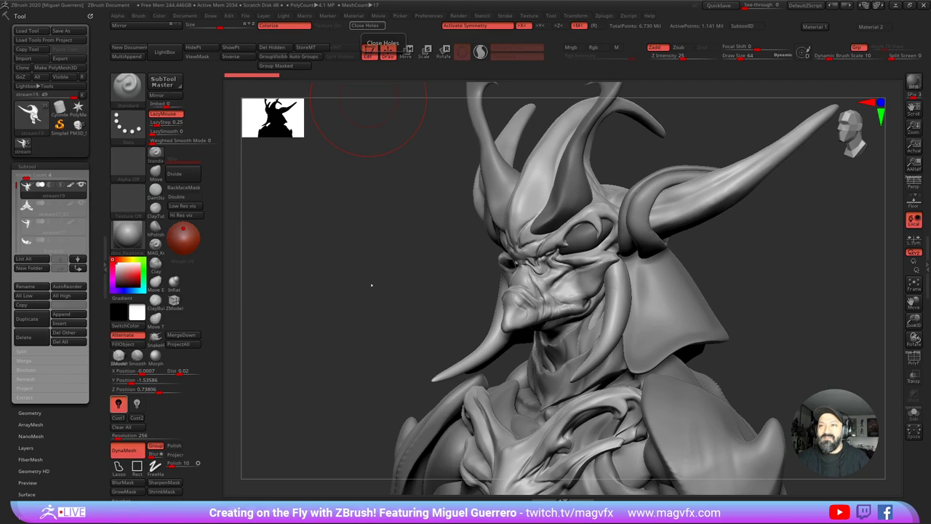
mouse_move(373, 304)
left_mouse_down()
mouse_move(387, 309)
mouse_move(371, 322)
left_mouse_up()
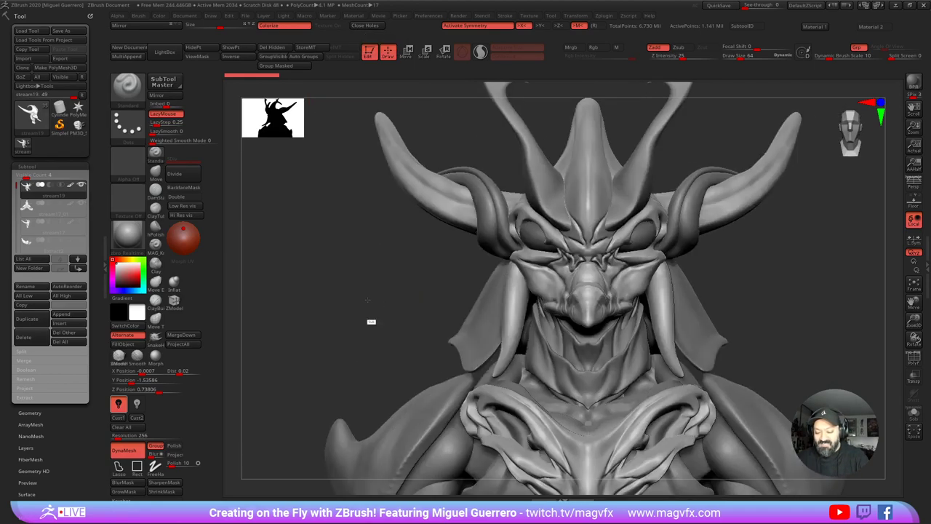
mouse_move(386, 283)
left_mouse_down("alt")
mouse_move(318, 297)
mouse_move(363, 303)
left_mouse_up("alt")
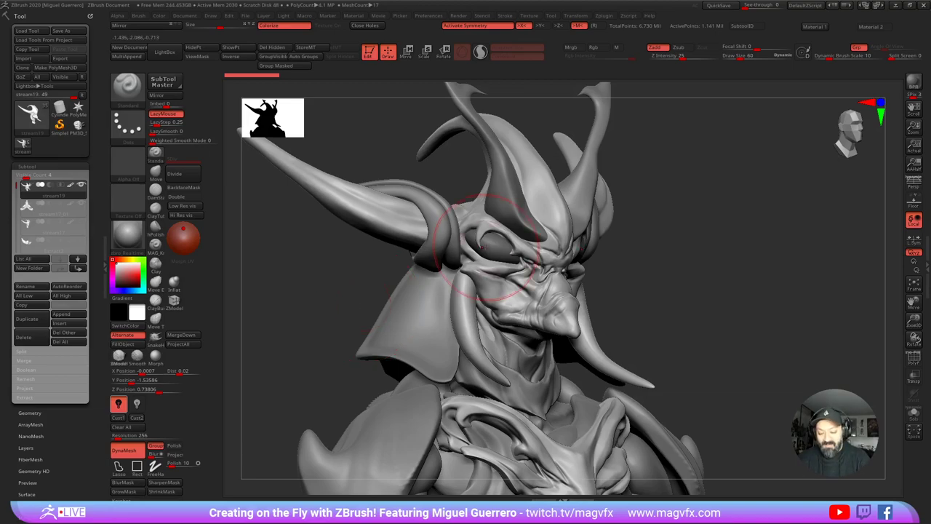
key("bracketleft")
key("bracketleft")
key("bracketleft")
key("bracketleft")
mouse_move(342, 247)
left_mouse_down("alt")
mouse_move(332, 267)
mouse_move(293, 275)
left_mouse_up("alt")
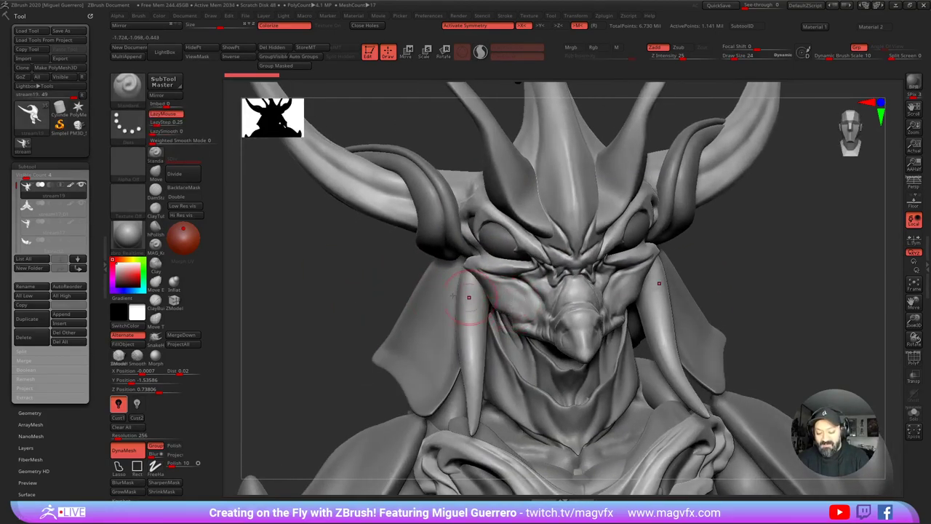
Step: Pull the creature's cheek area into shape with the Move brush at draw size 32
mouse_move(471, 324)
left_mouse_down()
mouse_move(333, 329)
mouse_move(262, 253)
left_mouse_up()
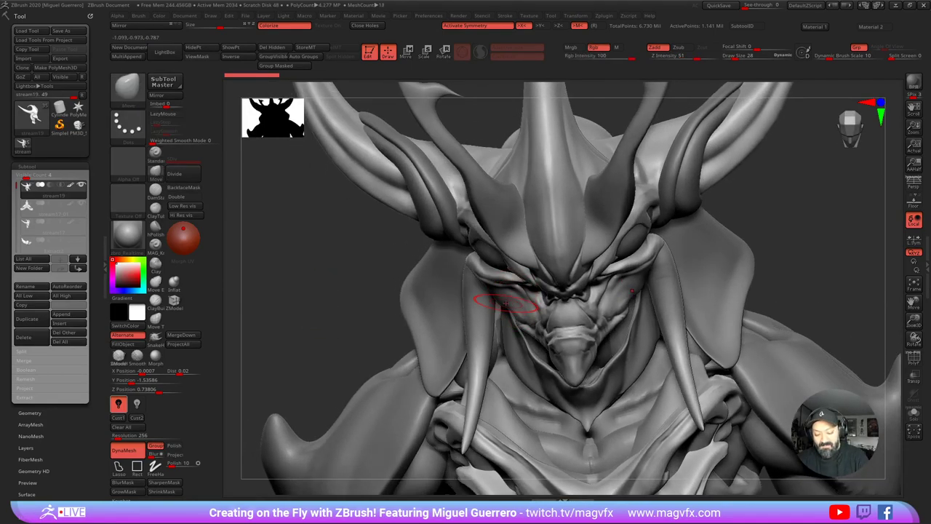
key("]")
left_click_drag(503, 314, 507, 313)
mouse_move(358, 274)
left_mouse_down()
mouse_move(437, 261)
mouse_move(498, 273)
left_mouse_up()
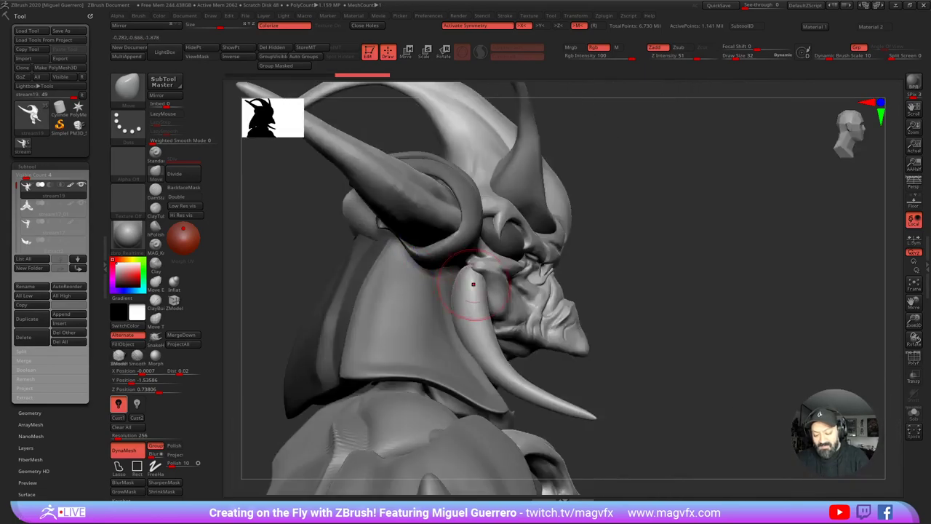
Step: Enlarge the Move brush and adjust the cheek and snout bridge in profile
left_click_drag(536, 304, 515, 309)
key("]")
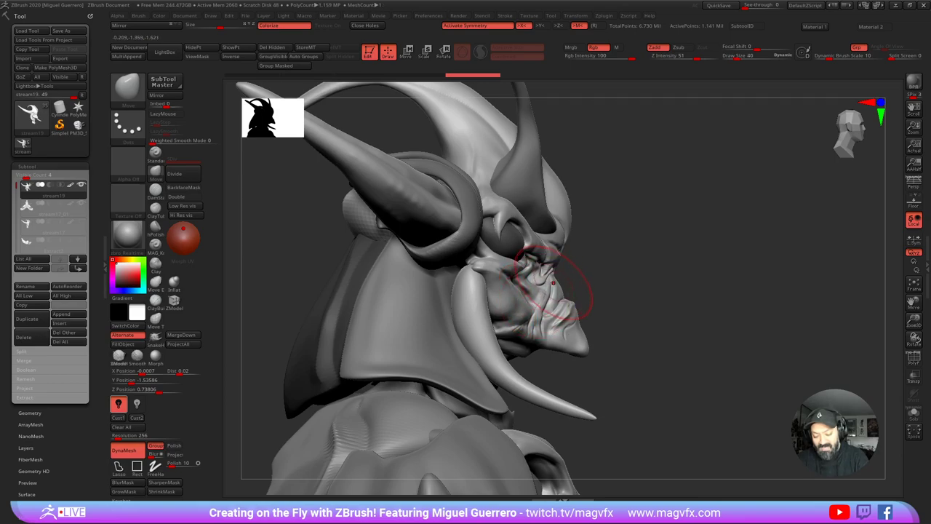
left_click_drag(555, 279, 560, 271)
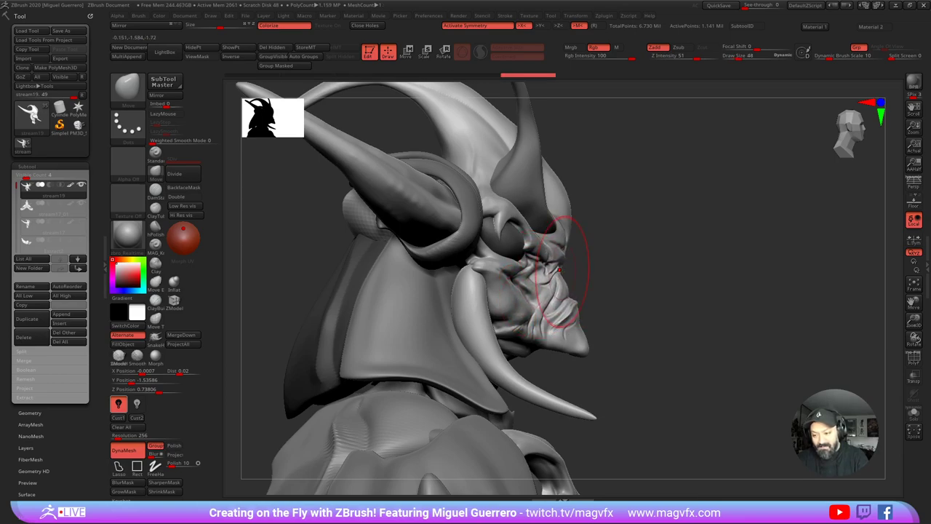
Step: Lower the Move brush's Z Intensity to 13 and refine the snout and cheek folds from both sides, ending at draw size 28
left_click(683, 56)
left_click_drag(678, 57, 674, 56)
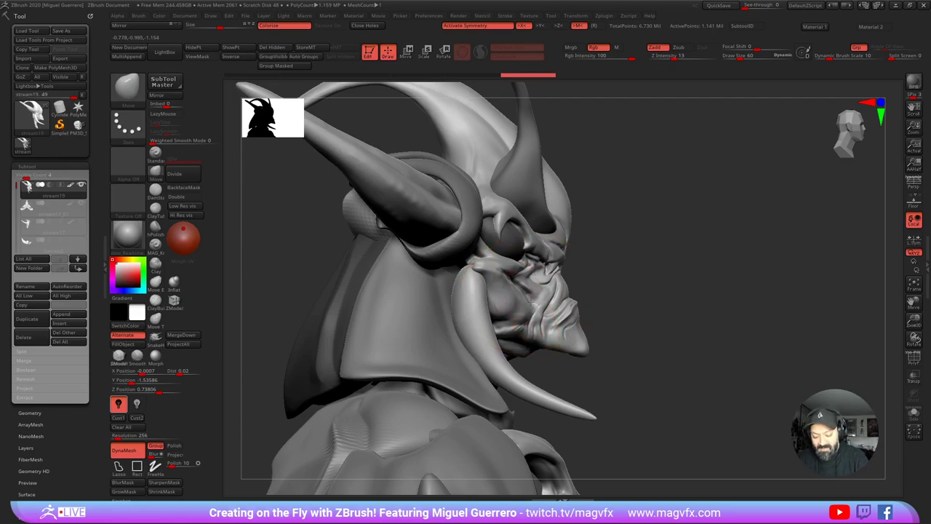
mouse_move(636, 326)
left_mouse_down()
mouse_move(337, 291)
mouse_move(344, 342)
mouse_move(324, 311)
mouse_move(329, 295)
left_mouse_up()
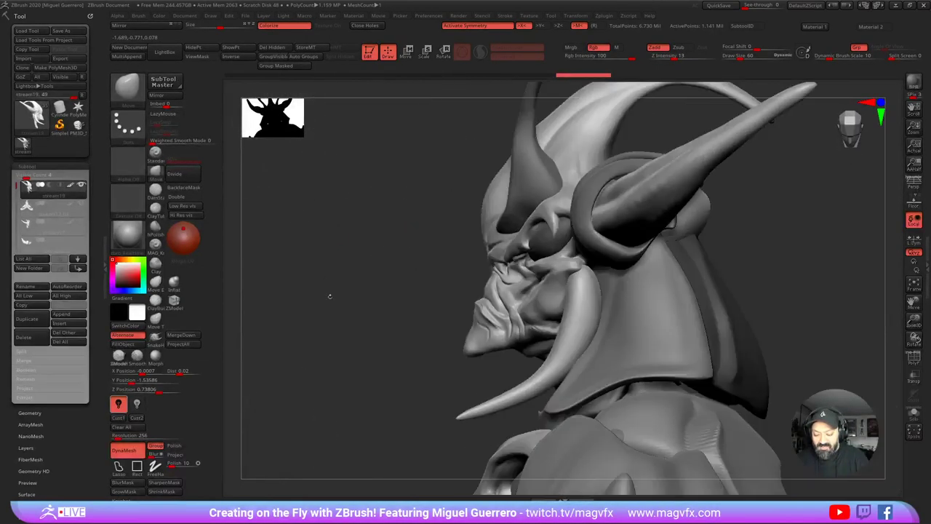
key("[")
key("[")
key("[")
key("[")
key("[")
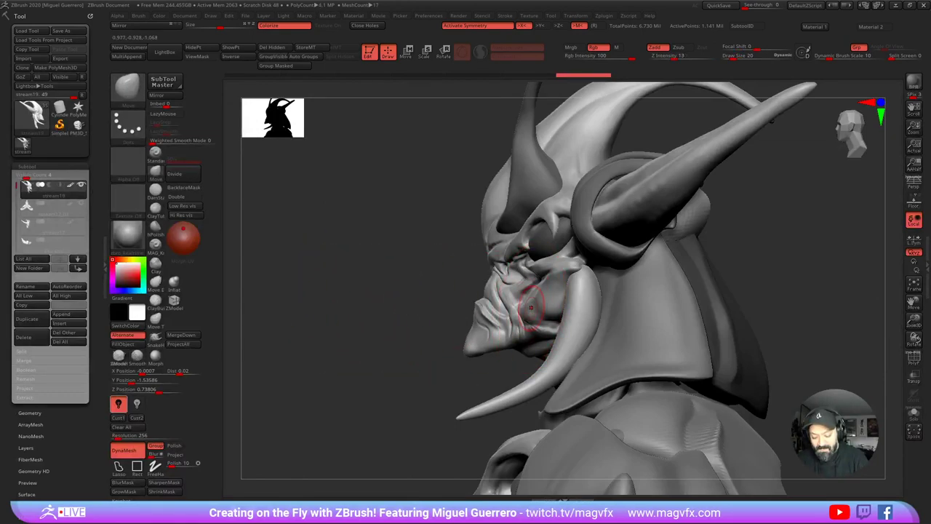
key("bracketright")
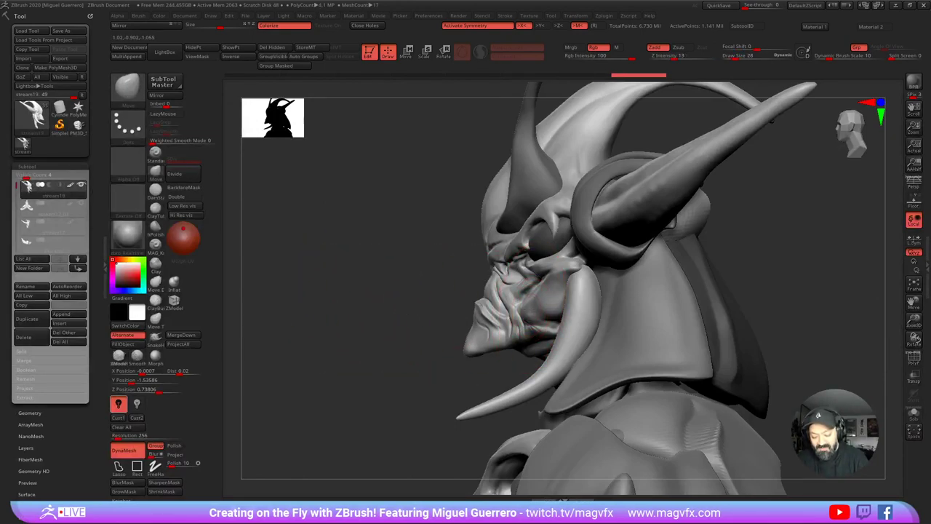
mouse_move(431, 293)
left_mouse_down()
mouse_move(351, 270)
mouse_move(422, 289)
left_mouse_up()
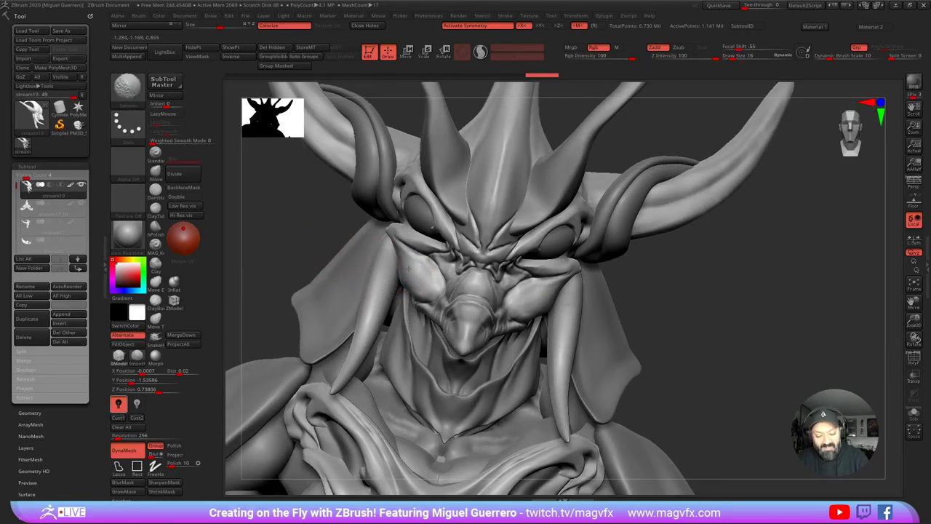
Step: Nudge the cheekbone ridge beneath the eye with the Move brush, and briefly isolate the head subtool to check it
left_click_drag(317, 230, 308, 235)
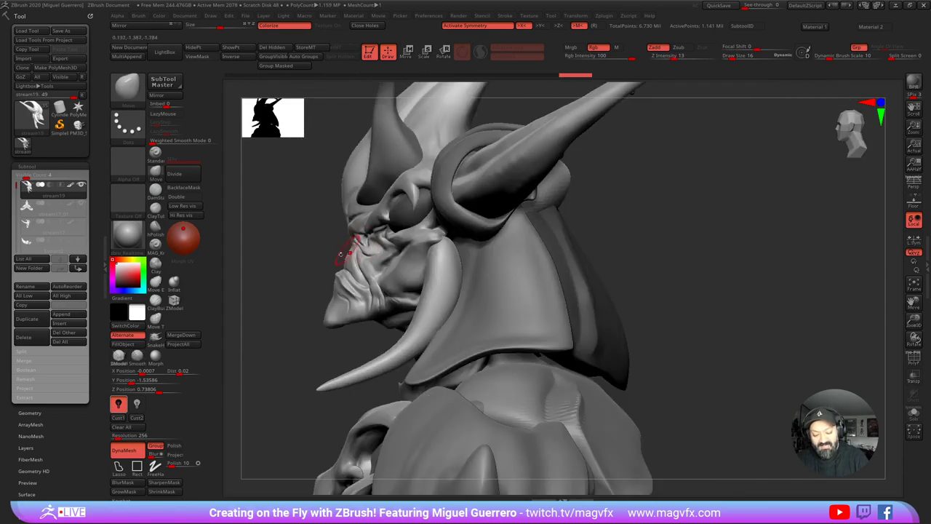
left_click_drag(318, 271, 313, 317)
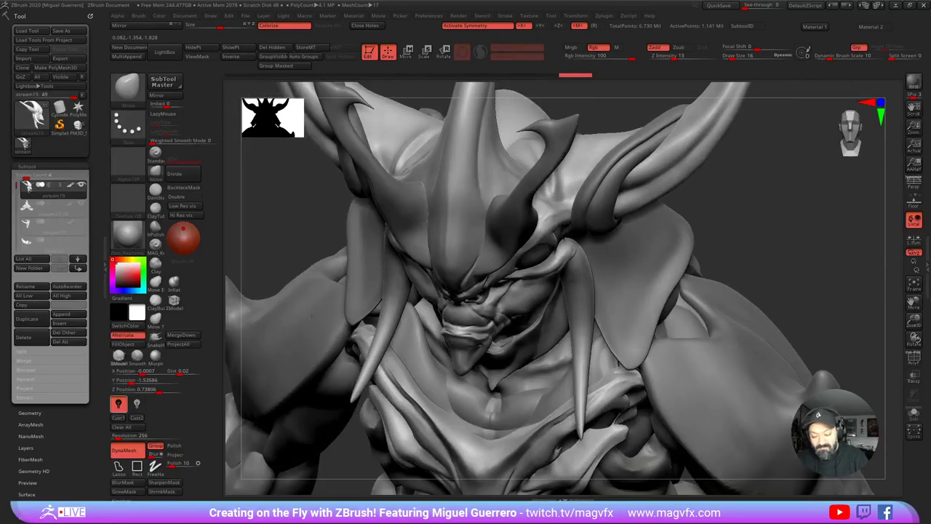
mouse_move(547, 262)
left_mouse_down()
mouse_move(565, 248)
mouse_move(563, 258)
mouse_move(553, 266)
mouse_move(559, 245)
left_mouse_up()
left_click_drag(307, 212, 289, 181)
mouse_move(287, 223)
left_mouse_down("alt")
mouse_move(327, 227)
mouse_move(331, 262)
mouse_move(357, 273)
left_mouse_up("alt")
left_click(914, 413)
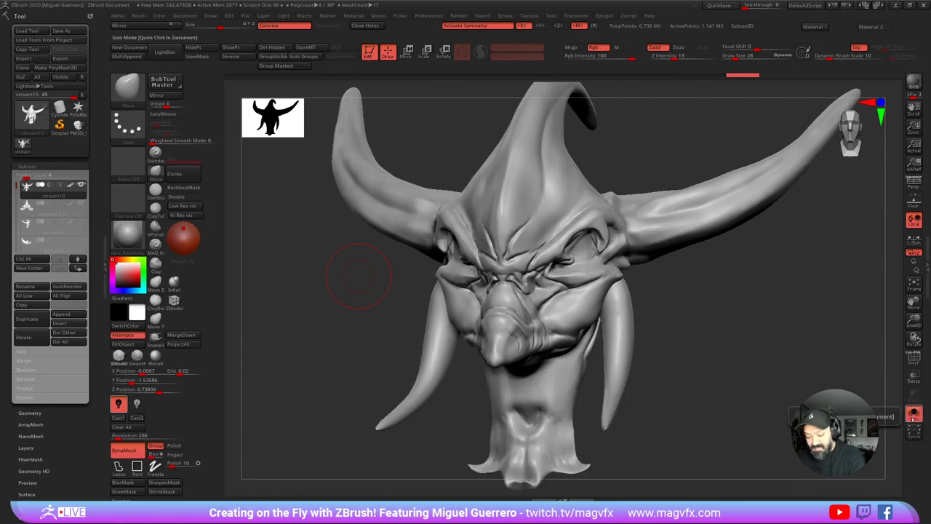
left_click(914, 413)
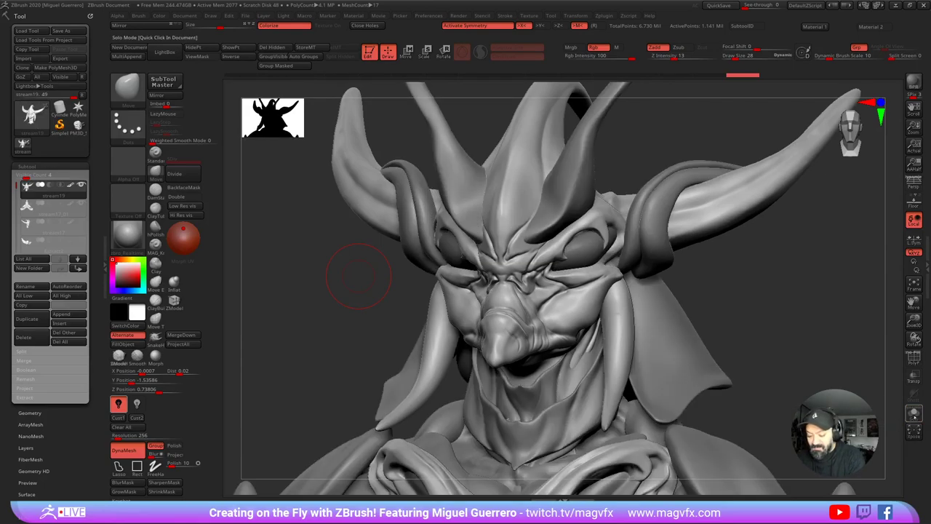
Step: Switch to the Move Topological brush at draw size 88 and reshape the side of the cheek beside the tusk
left_click(155, 336)
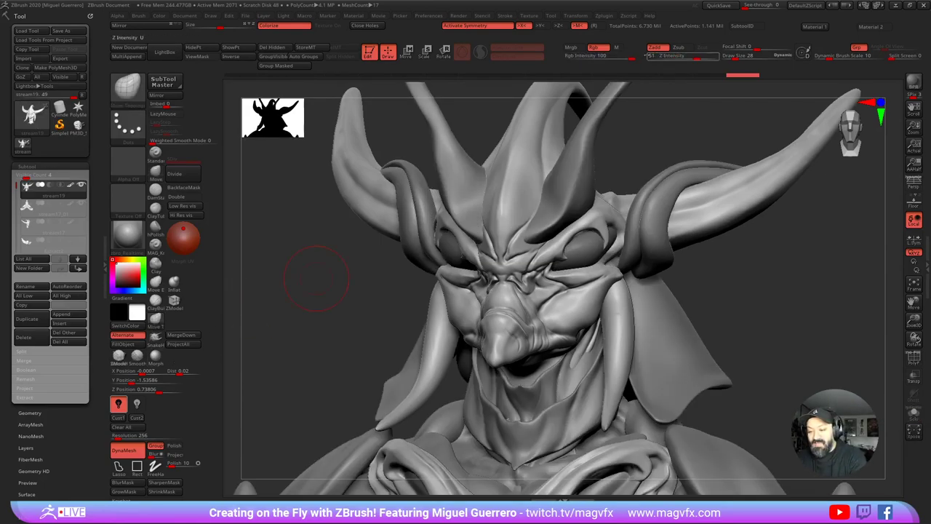
mouse_move(346, 276)
left_mouse_down()
mouse_move(328, 287)
mouse_move(371, 287)
left_mouse_up()
key("]")
key("]")
key("]")
key("]")
key("]")
key("]")
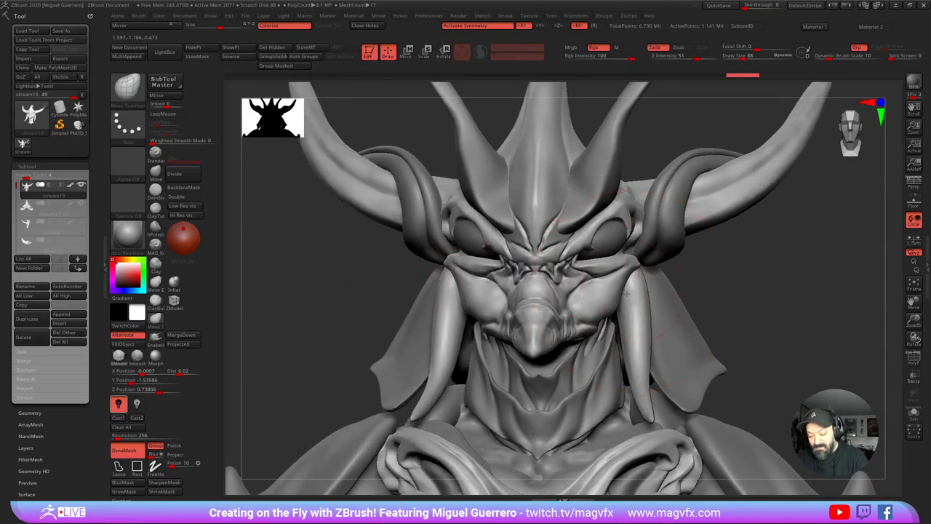
mouse_move(631, 291)
left_mouse_down()
mouse_move(611, 294)
mouse_move(629, 309)
mouse_move(617, 311)
left_mouse_up()
Step: Push the snout bridge back in profile with the Move Topological brush at draw size 56
mouse_move(750, 343)
left_mouse_down()
mouse_move(774, 343)
mouse_move(339, 287)
left_mouse_up()
mouse_move(284, 286)
left_mouse_down()
mouse_move(377, 276)
mouse_move(357, 267)
mouse_move(388, 254)
left_mouse_up()
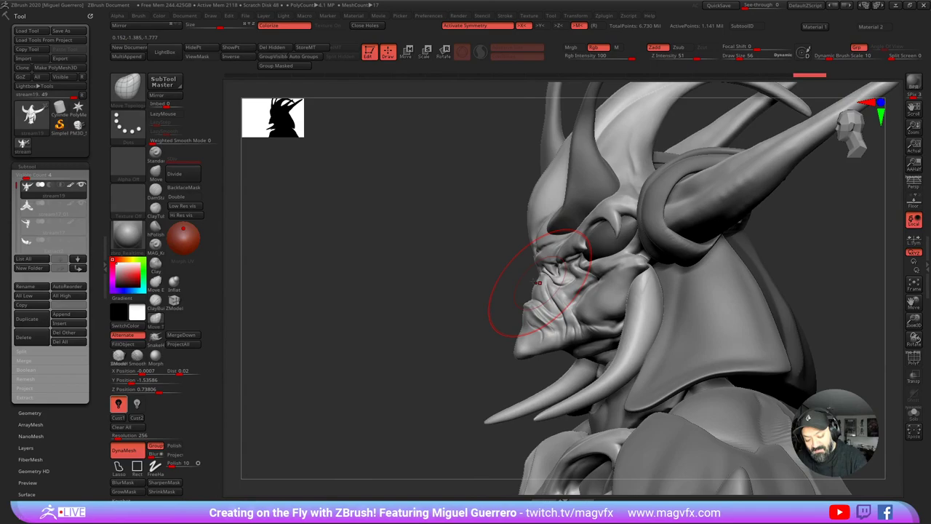
mouse_move(539, 288)
left_mouse_down()
mouse_move(528, 289)
mouse_move(572, 291)
mouse_move(564, 288)
left_mouse_up()
Step: Reduce the draw size to 20 and adjust the folds at the inner eye corner from below
left_click_drag(447, 259, 520, 309)
key("bracketleft")
key("bracketleft")
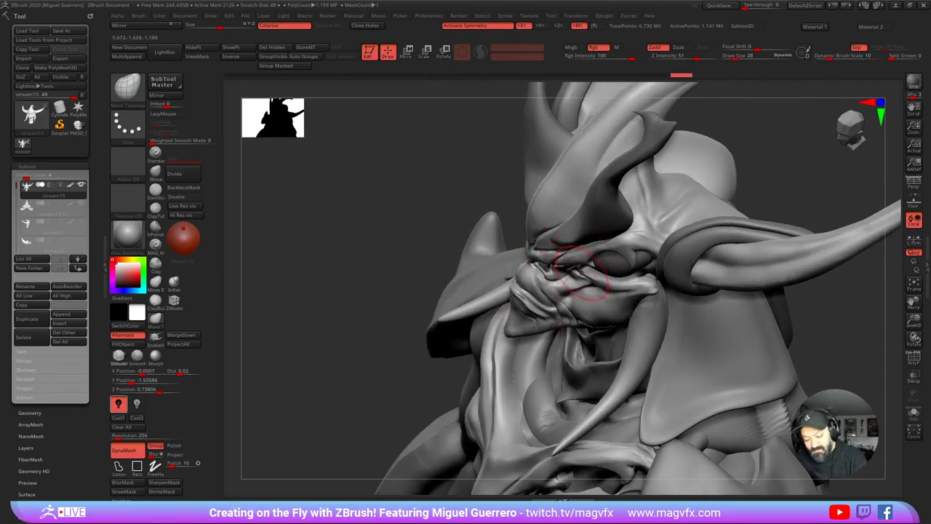
mouse_move(401, 191)
left_mouse_down()
mouse_move(409, 105)
mouse_move(438, 211)
left_mouse_up()
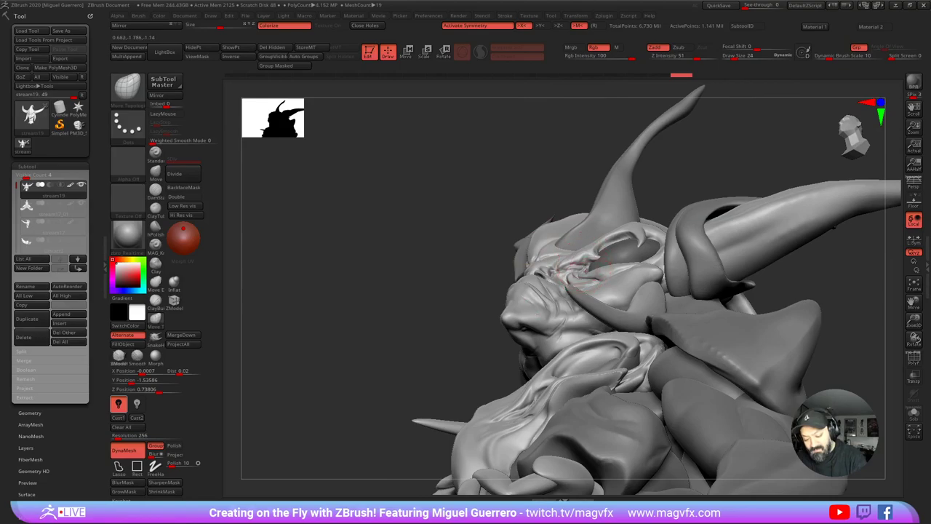
key("[")
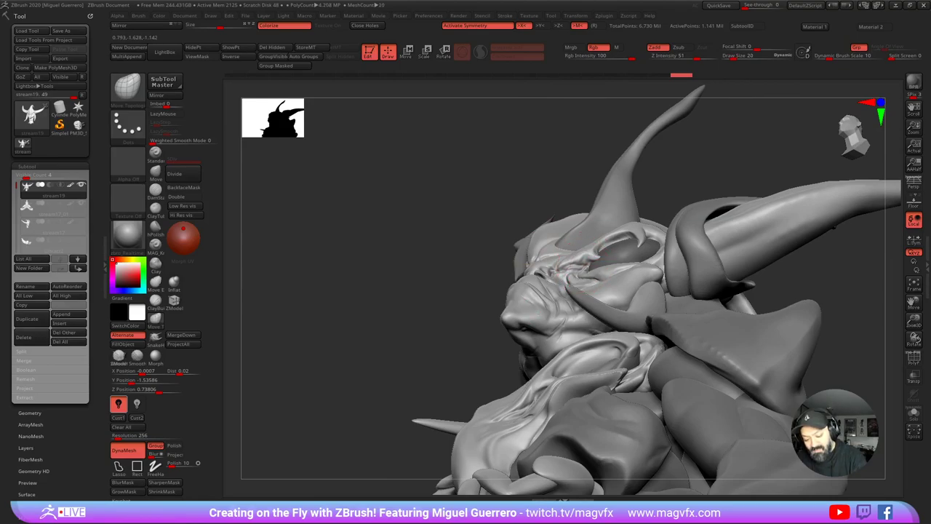
left_click_drag(572, 270, 615, 275)
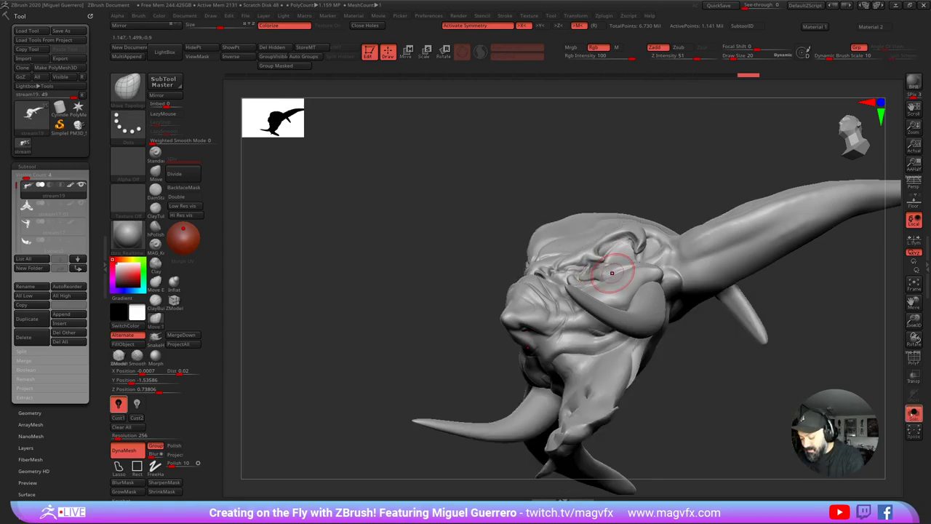
Step: Restore the full creature view and reshape the upper rim of the eye socket with Move Topological at draw size 20
left_click(914, 358)
mouse_move(416, 255)
right_mouse_down()
mouse_move(478, 284)
mouse_move(495, 323)
mouse_move(513, 318)
mouse_move(515, 340)
mouse_move(518, 310)
right_mouse_up()
left_click(914, 358)
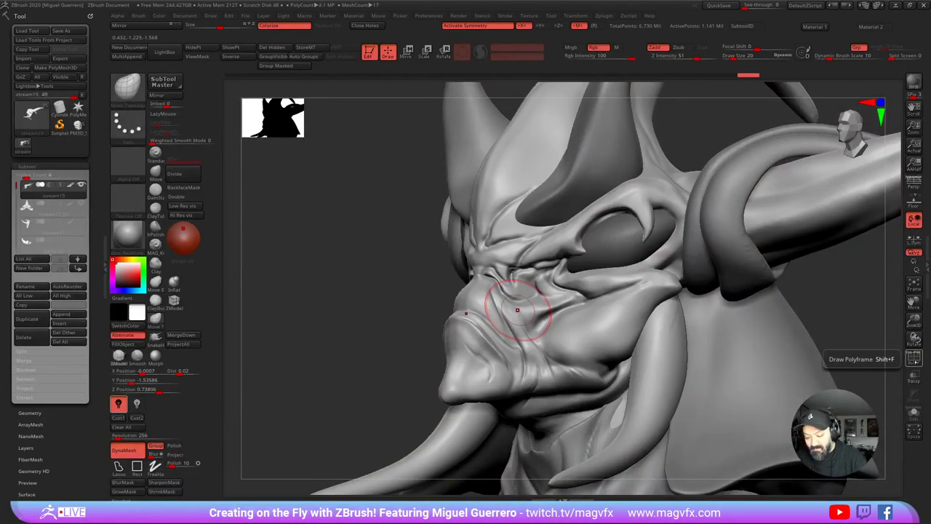
left_click_drag(407, 298, 334, 297)
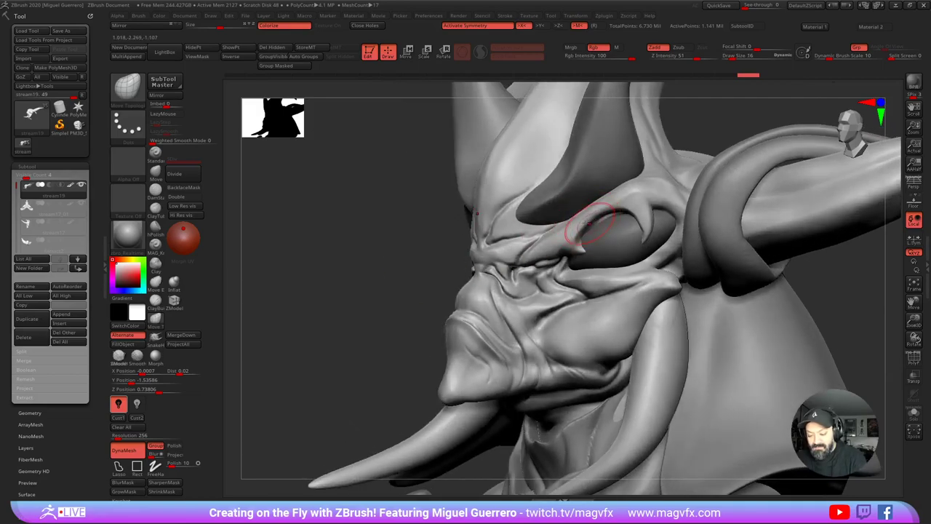
left_click_drag(391, 254, 404, 246)
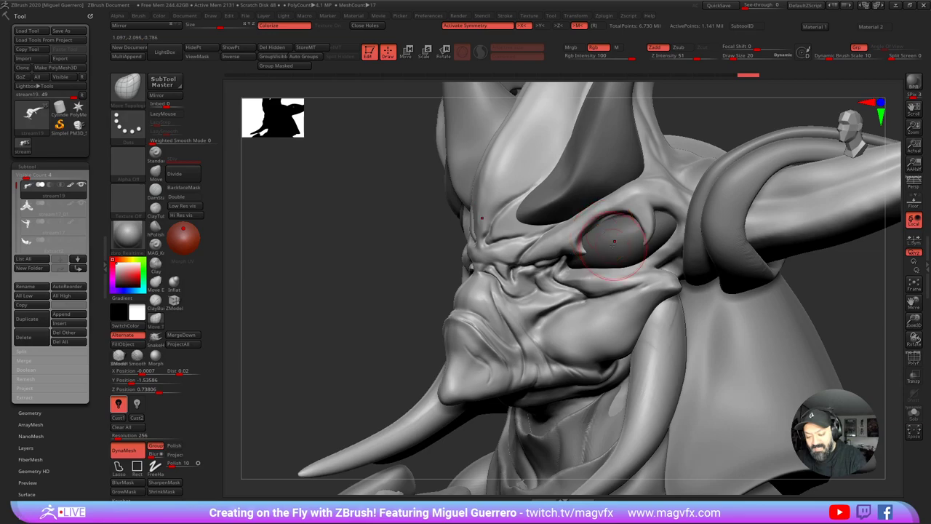
left_click_drag(597, 223, 592, 217)
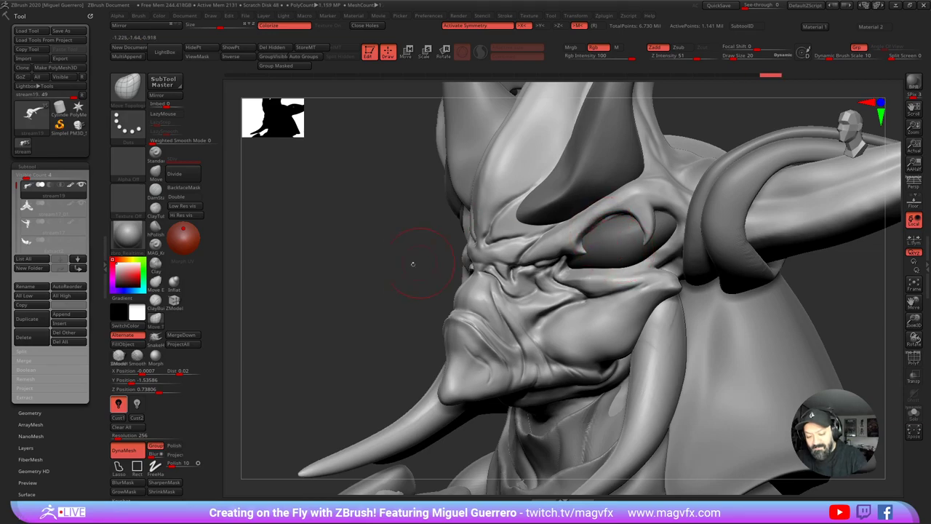
left_click_drag(412, 264, 374, 266)
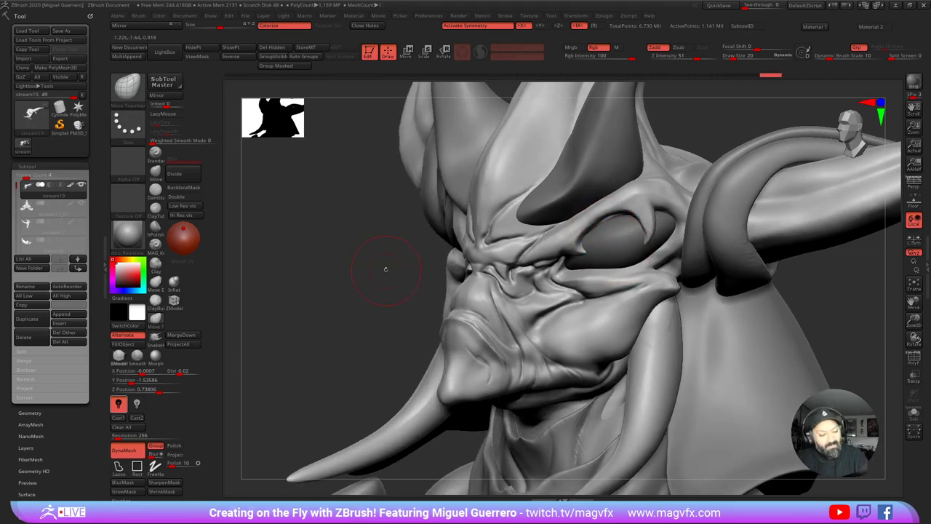
Step: Activate the Pm3d_sphere3d1 eye subtool and briefly isolate it to check the selection
left_click(915, 415)
left_click(915, 415)
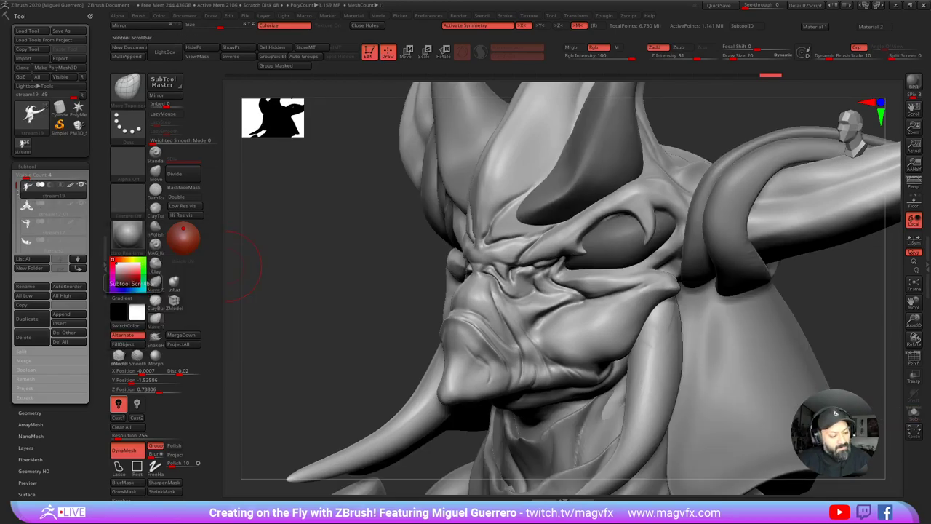
mouse_move(17, 185)
left_mouse_down()
mouse_move(17, 204)
mouse_move(18, 182)
mouse_move(16, 189)
left_mouse_up()
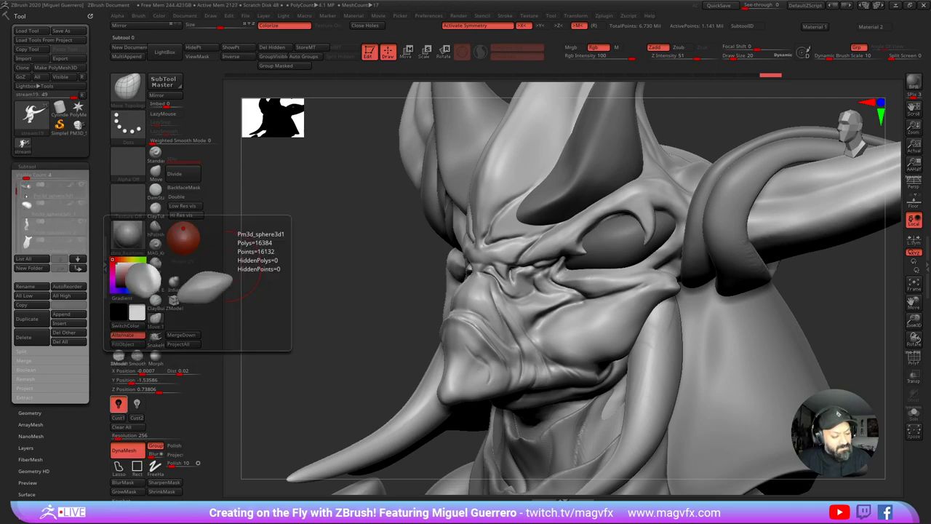
left_click(33, 190)
left_click_drag(320, 303, 340, 286, "ctrl")
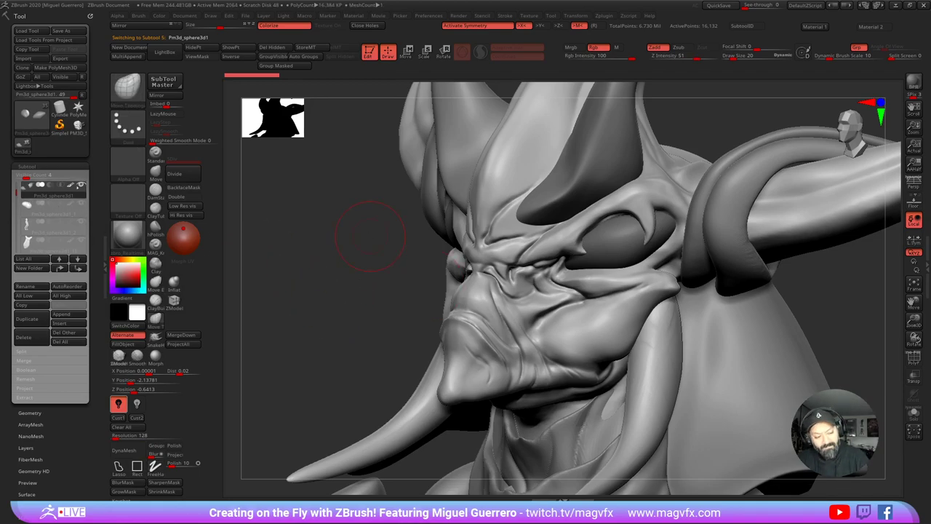
left_click(914, 413)
left_click(913, 413)
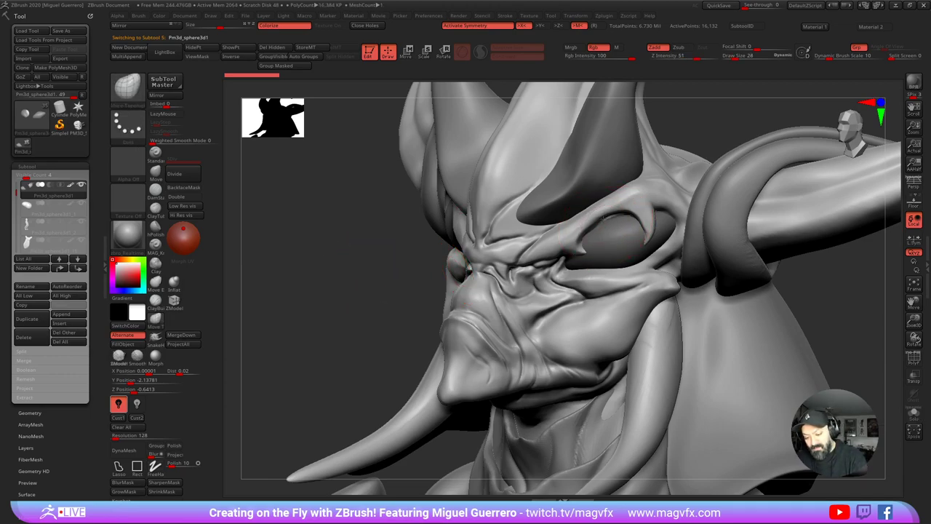
Step: Reshape the eyeballs to fit their sockets with the Move Topological brush at draw size 28
left_click_drag(605, 225, 623, 217)
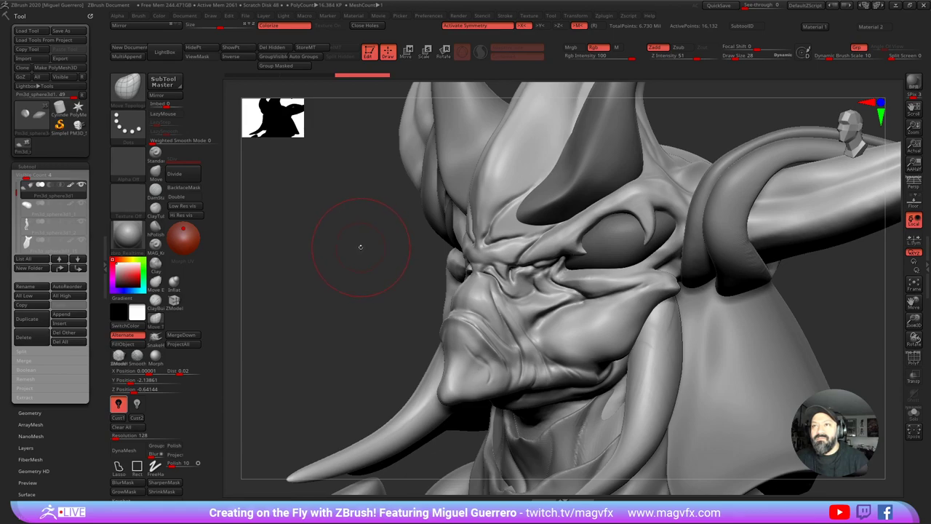
left_click_drag(354, 248, 437, 240)
left_click_drag(661, 201, 622, 200)
left_click_drag(669, 242, 644, 268)
left_click_drag(578, 277, 606, 280)
Step: Pull the eyeball's outer side into place from the front and check its fit in profile and three-quarter view
left_click_drag(254, 254, 316, 259)
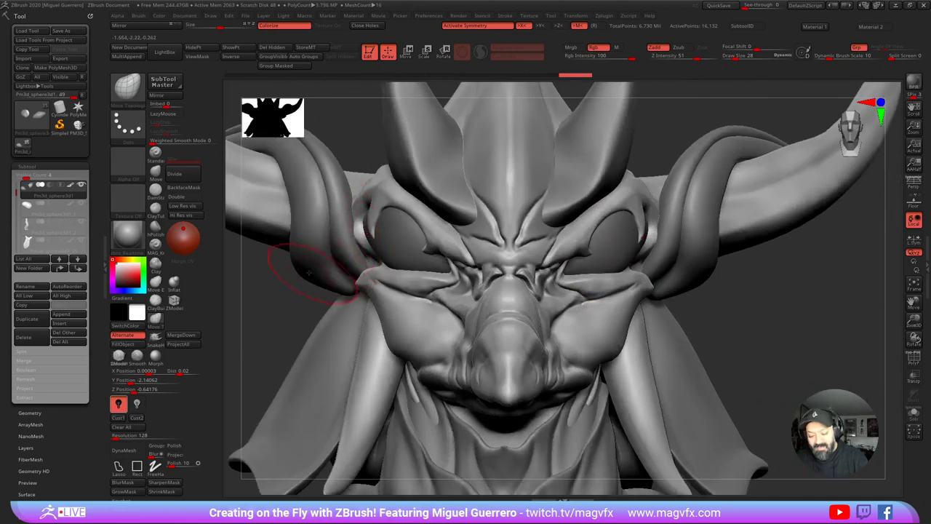
left_click_drag(281, 320, 275, 340)
mouse_move(793, 320)
left_mouse_down()
mouse_move(731, 346)
mouse_move(764, 429)
left_mouse_up()
mouse_move(617, 253)
left_mouse_down()
mouse_move(640, 234)
mouse_move(646, 211)
left_mouse_up()
mouse_move(769, 281)
right_mouse_down()
mouse_move(298, 332)
mouse_move(416, 297)
right_mouse_up()
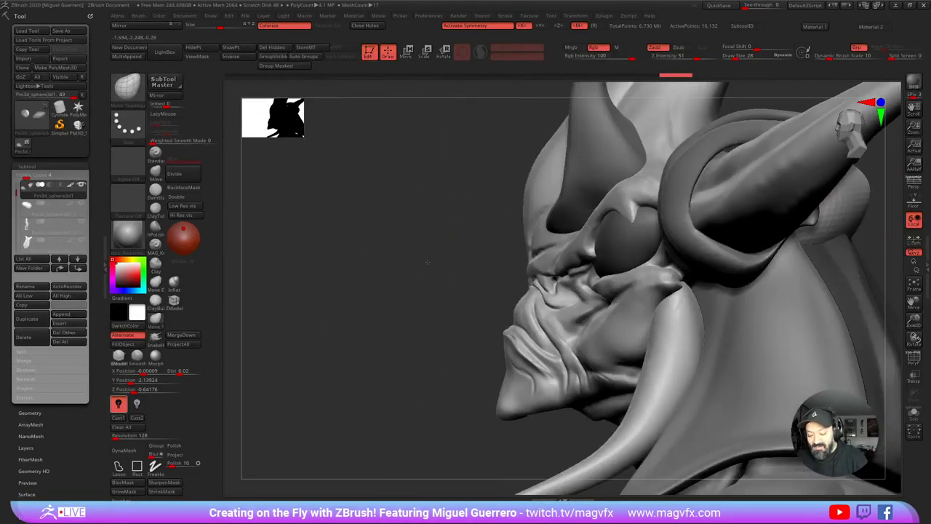
right_click_drag(427, 262, 737, 312)
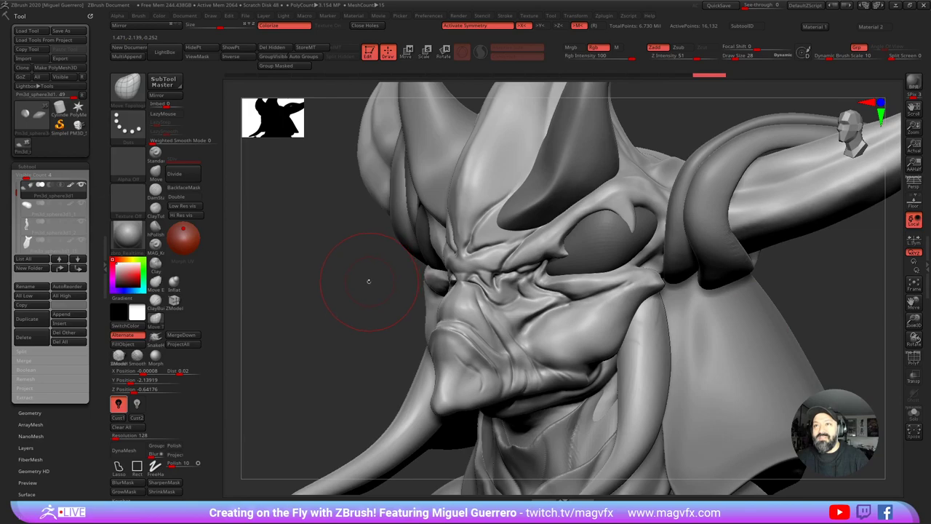
right_click_drag(330, 309, 354, 322)
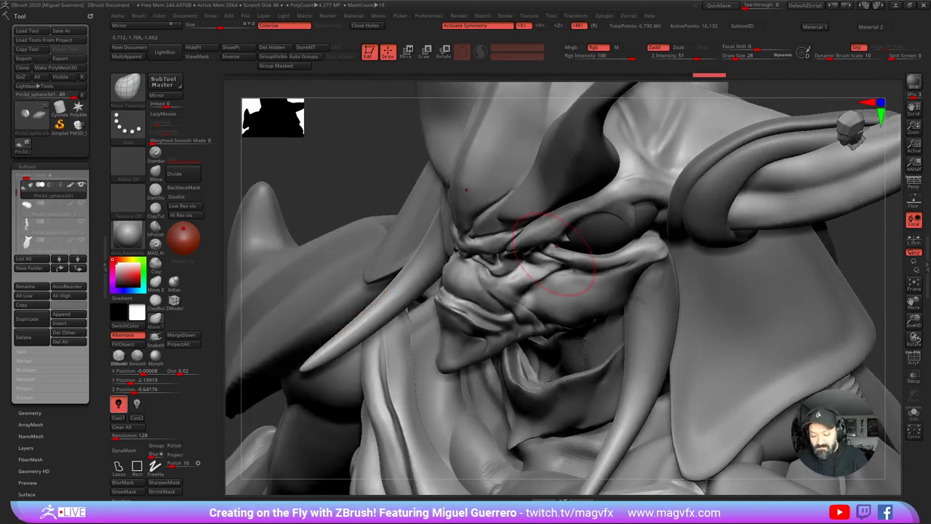
Step: Activate the stream19 subtool and reshape the outer corner of the lower eye socket rim with Move Topological at draw size 28
left_click(546, 253, "alt")
left_click_drag(547, 253, 544, 256)
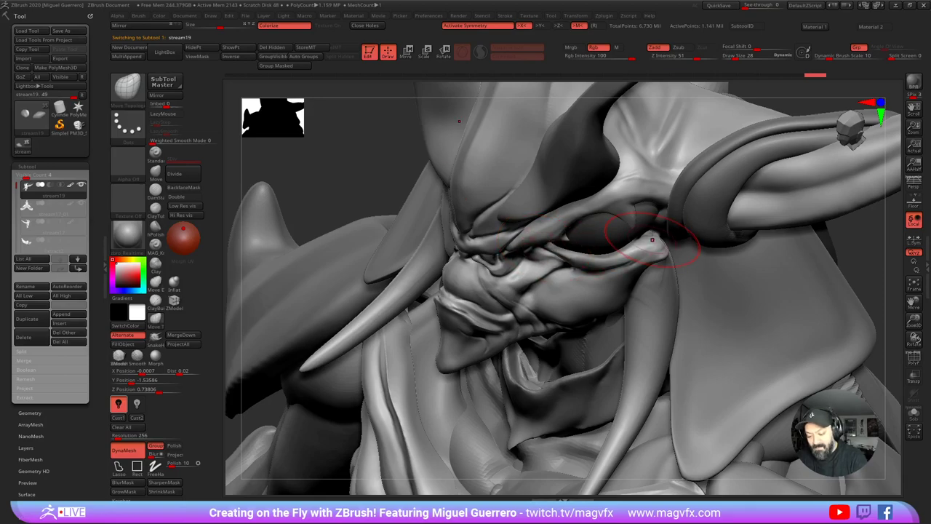
left_click_drag(652, 239, 654, 230)
mouse_move(370, 172)
left_mouse_down()
mouse_move(354, 131)
mouse_move(375, 91)
left_mouse_up()
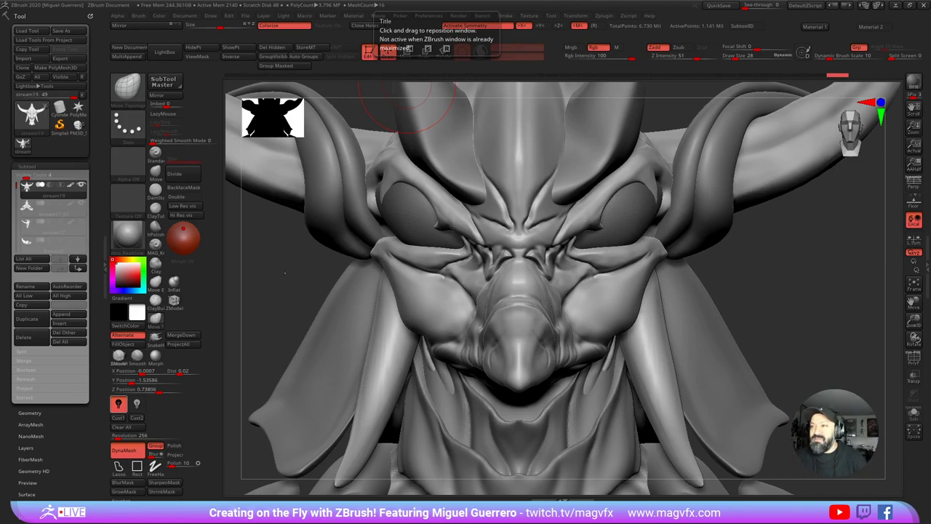
Step: Adjust the outer brow and upper rim of the eye socket with Move Topological at draw sizes 16 and 24
mouse_move(312, 271)
left_mouse_down()
mouse_move(236, 271)
mouse_move(311, 271)
left_mouse_up()
mouse_move(251, 251)
left_mouse_down("alt")
mouse_move(318, 275)
mouse_move(305, 273)
left_mouse_up("alt")
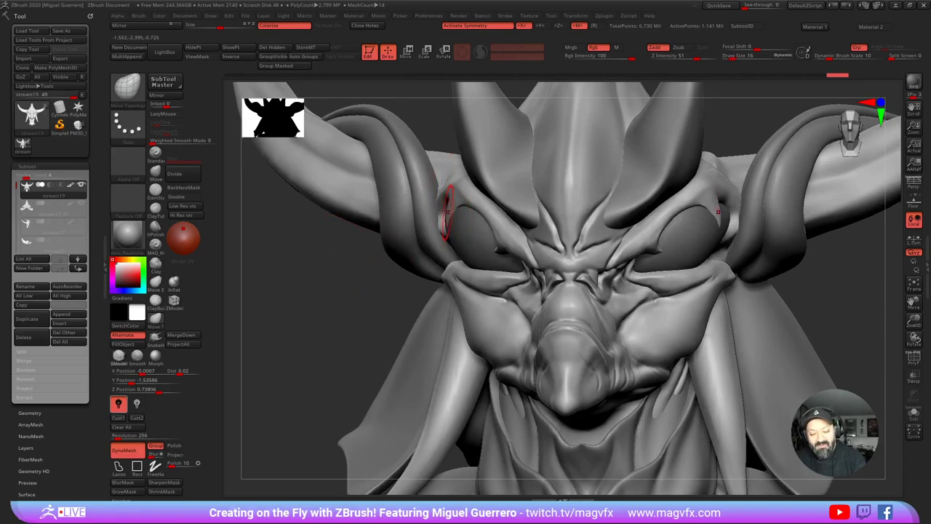
left_click_drag(448, 213, 442, 221)
mouse_move(355, 257)
left_mouse_down()
mouse_move(359, 278)
mouse_move(368, 270)
mouse_move(322, 266)
mouse_move(356, 270)
left_mouse_up()
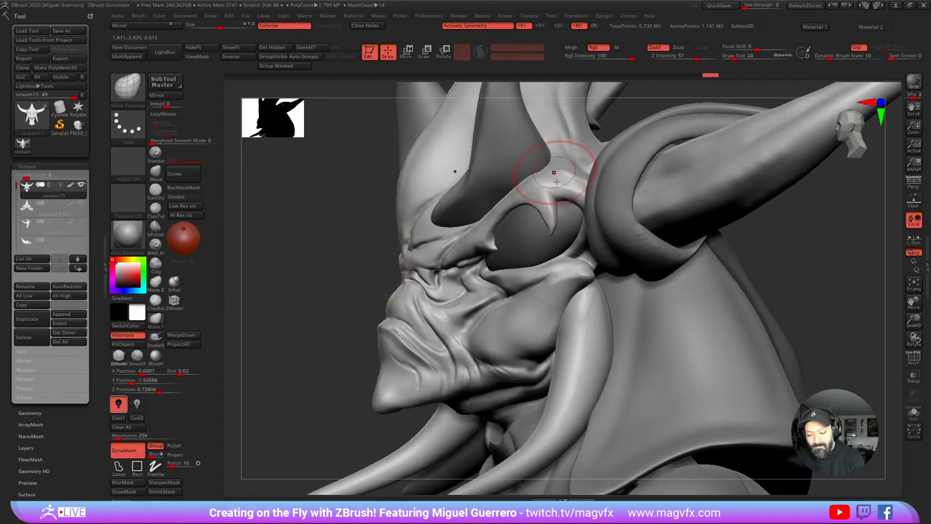
left_click_drag(556, 182, 548, 172)
Step: Refine the outer brow above the eye with DamStandard and smoothing, and switch the model to a warmer grey material
left_click(155, 190)
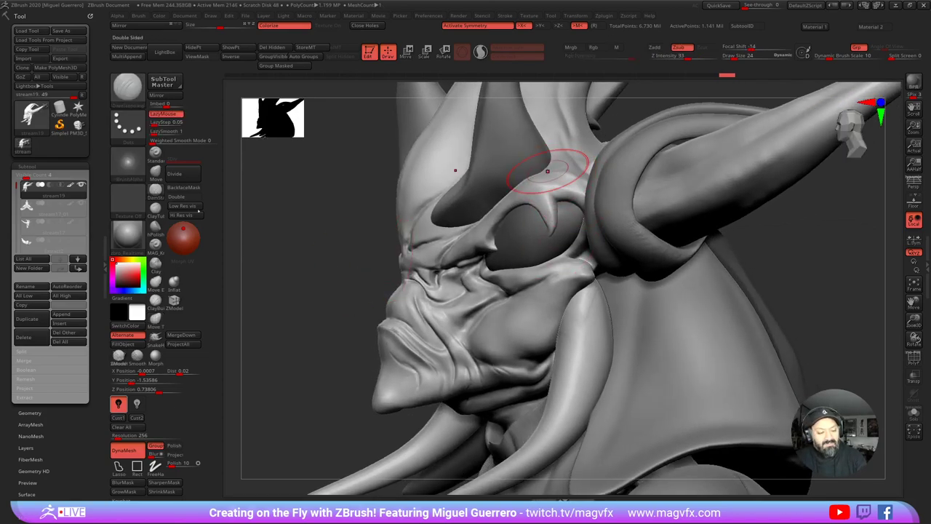
mouse_move(295, 254)
left_mouse_down()
mouse_move(317, 256)
mouse_move(295, 288)
mouse_move(447, 208)
mouse_move(470, 222)
mouse_move(499, 219)
mouse_move(533, 232)
mouse_move(598, 284)
mouse_move(584, 279)
left_mouse_up()
left_click_drag(471, 224, 478, 218, "shift")
mouse_move(345, 284)
left_mouse_down()
mouse_move(302, 275)
mouse_move(263, 287)
mouse_move(317, 310)
mouse_move(313, 371)
left_mouse_up()
left_click(375, 507)
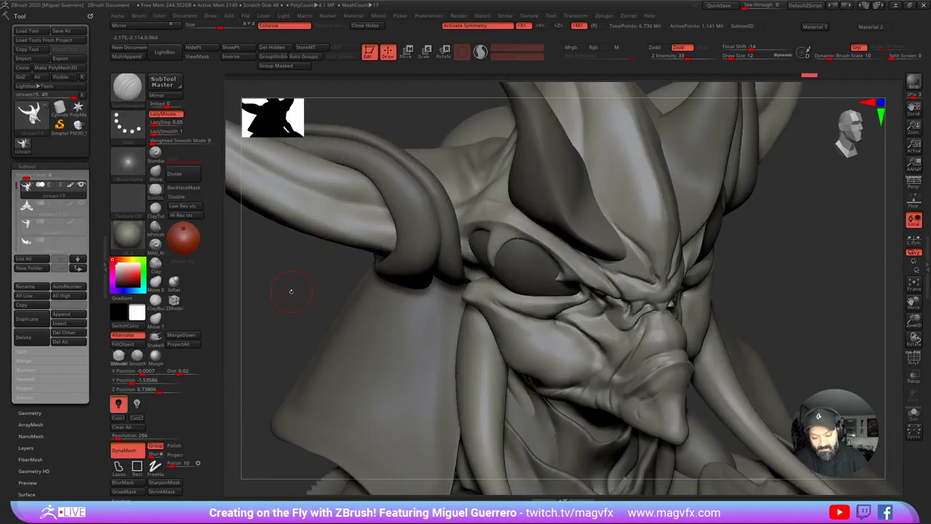
mouse_move(291, 291)
left_mouse_down()
mouse_move(290, 328)
mouse_move(281, 306)
left_mouse_up()
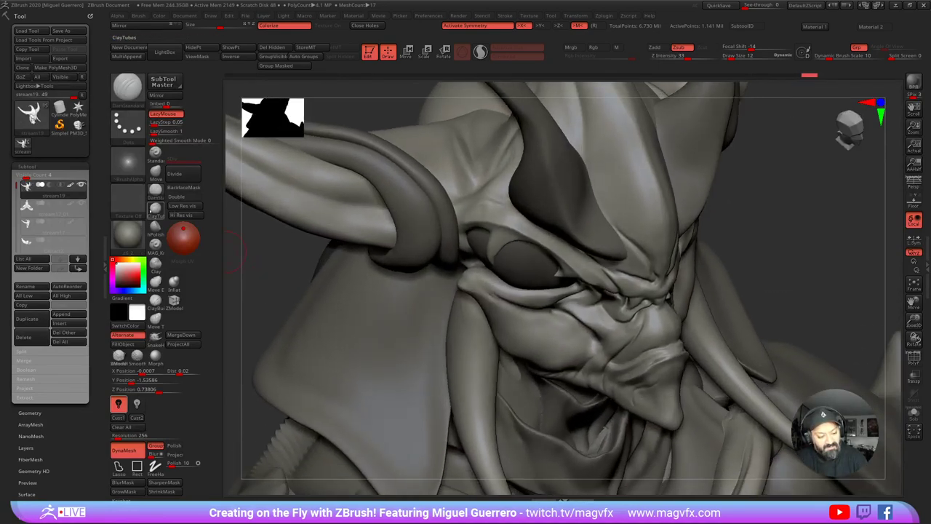
Step: Build up the brow ridge above the eye socket with the Clay brush at draw size 12 and smooth it
left_click(155, 262)
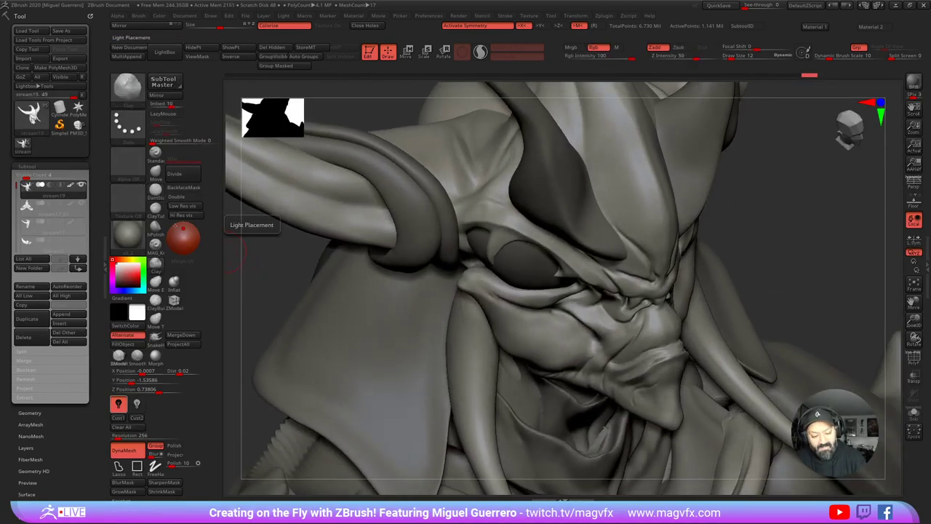
mouse_move(284, 261)
left_mouse_down()
mouse_move(314, 256)
mouse_move(285, 275)
mouse_move(259, 212)
mouse_move(282, 202)
mouse_move(279, 268)
left_mouse_up()
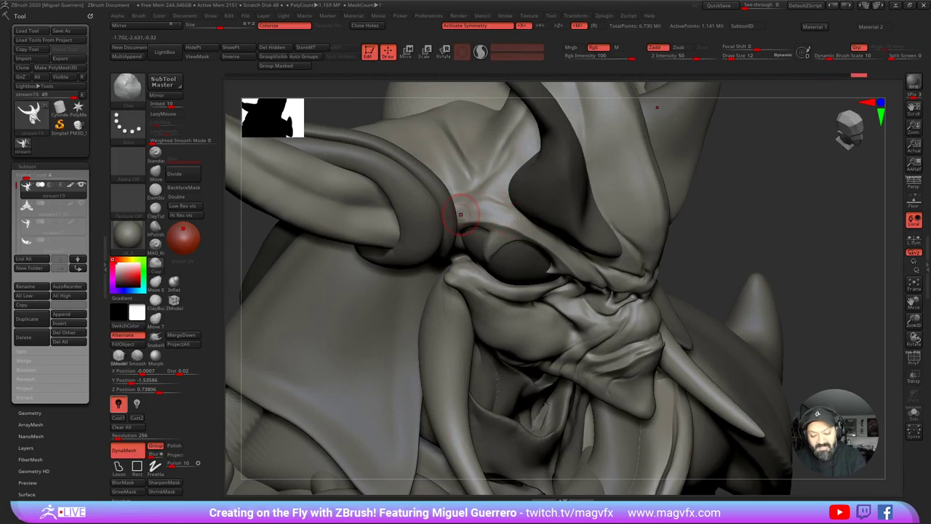
left_click_drag(716, 251, 677, 235)
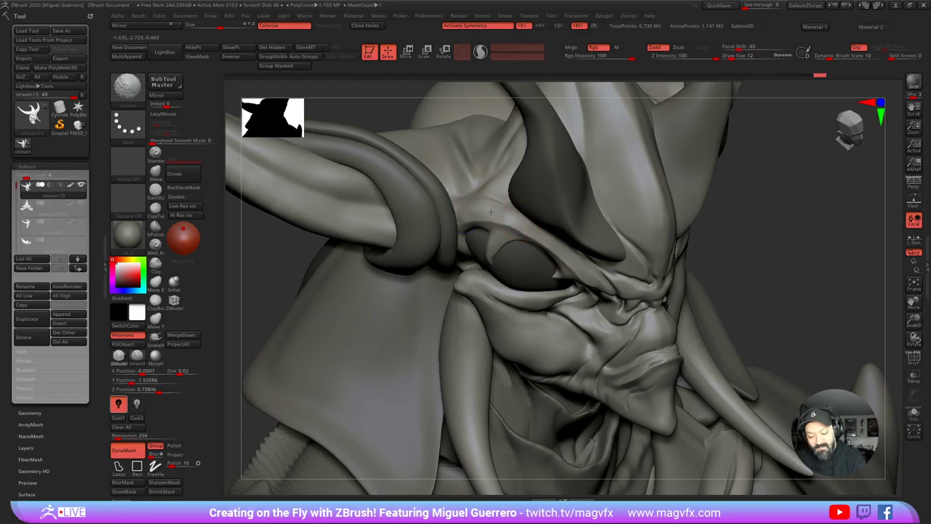
mouse_move(584, 264)
left_mouse_down()
mouse_move(750, 274)
mouse_move(665, 281)
left_mouse_up()
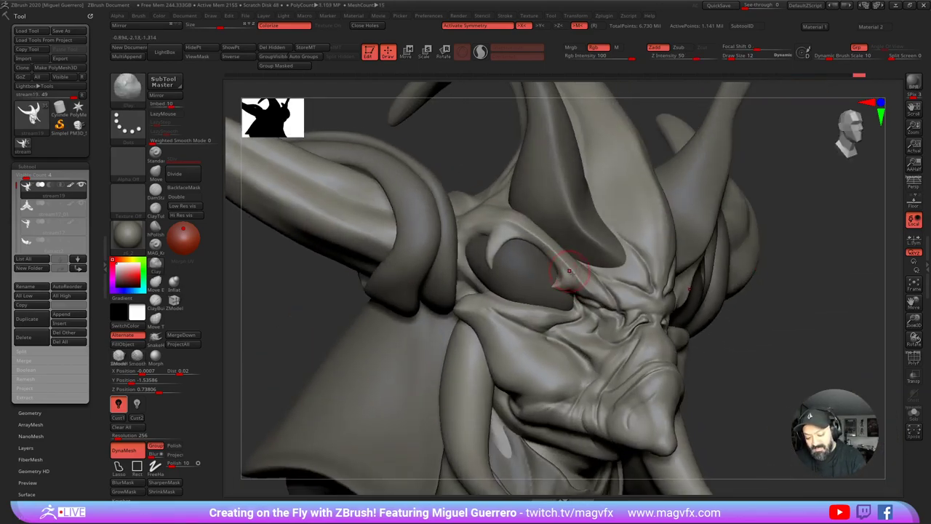
left_click_drag(315, 282, 362, 277)
Step: Reshape the outer brow above the eye socket with the Move brush, using draw size 20
left_click(156, 172)
left_click_drag(283, 277, 313, 261)
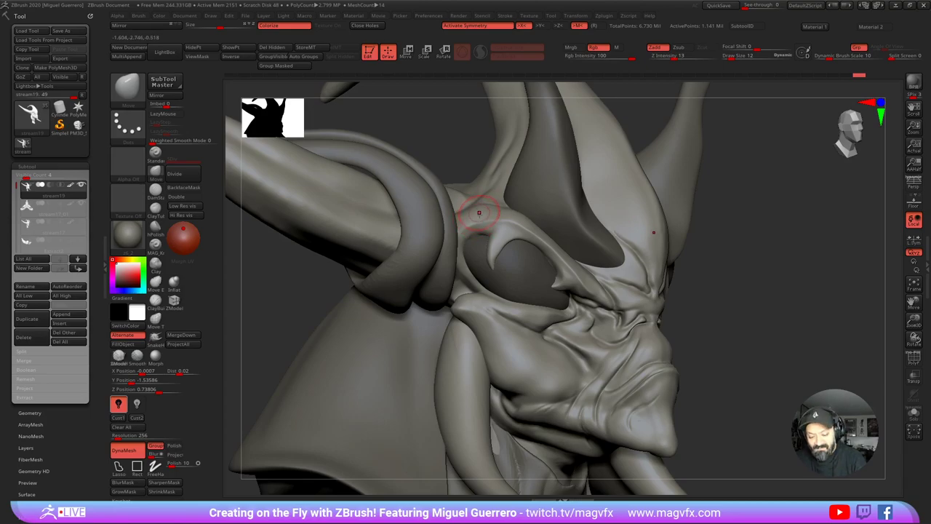
key("bracketright")
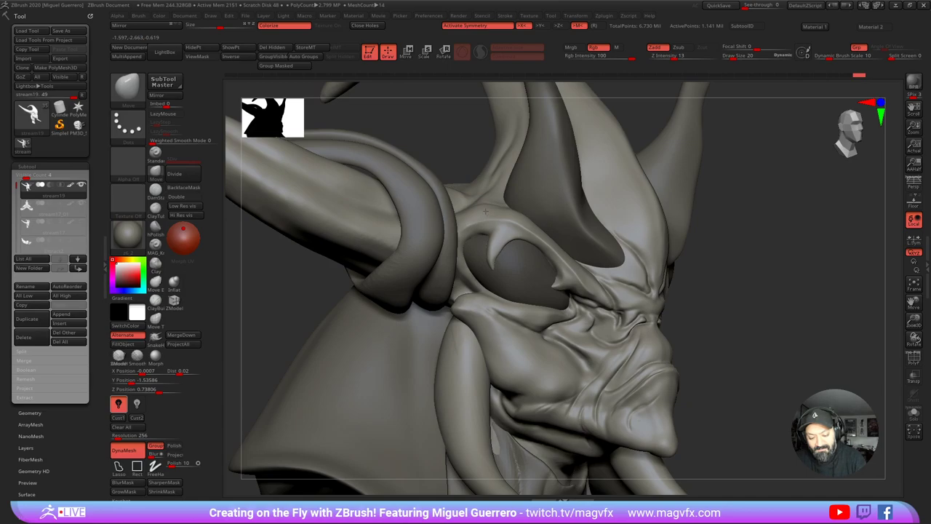
mouse_move(487, 204)
left_mouse_down()
mouse_move(465, 216)
mouse_move(497, 203)
left_mouse_up()
key("bracketleft")
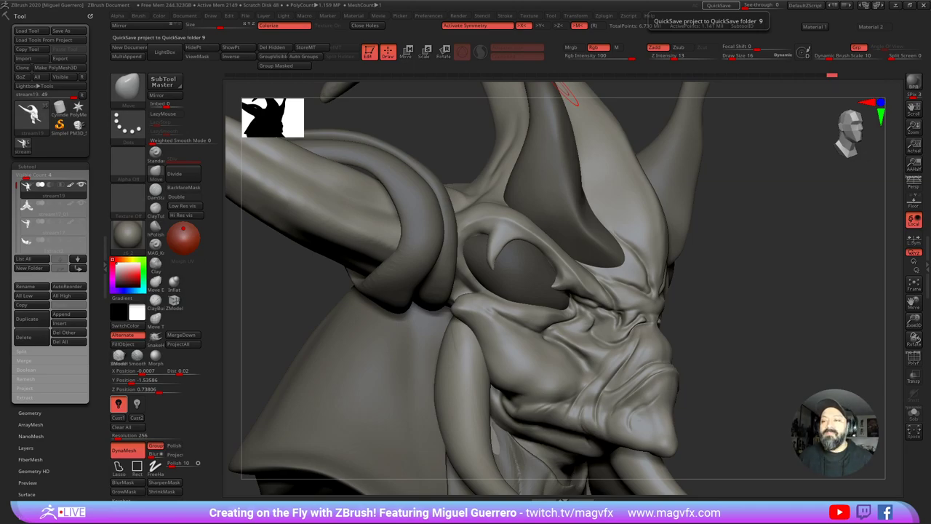
Step: Switch to Maya, orbit the camera to a more frontal view, select the sky dome light and start the Arnold render
key("alt+Tab")
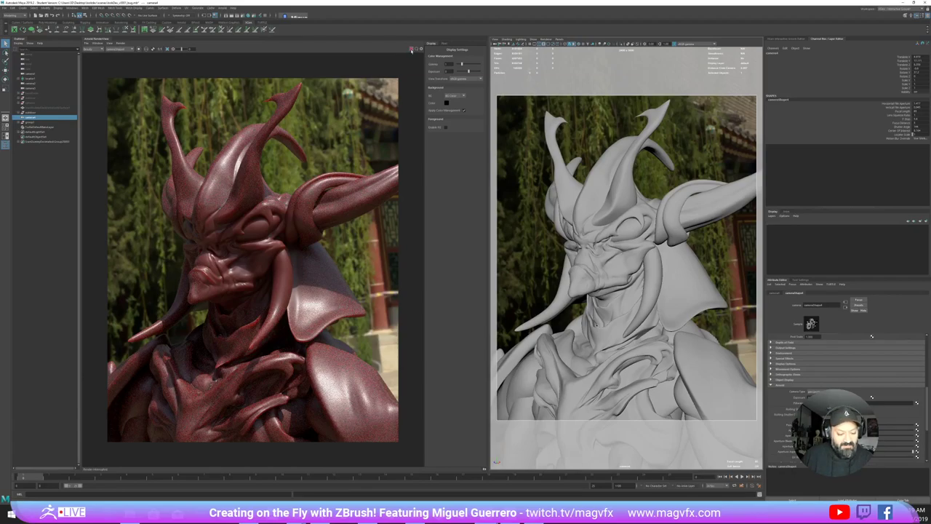
mouse_move(582, 126)
left_mouse_down("alt")
mouse_move(597, 131)
mouse_move(585, 128)
left_mouse_up("alt")
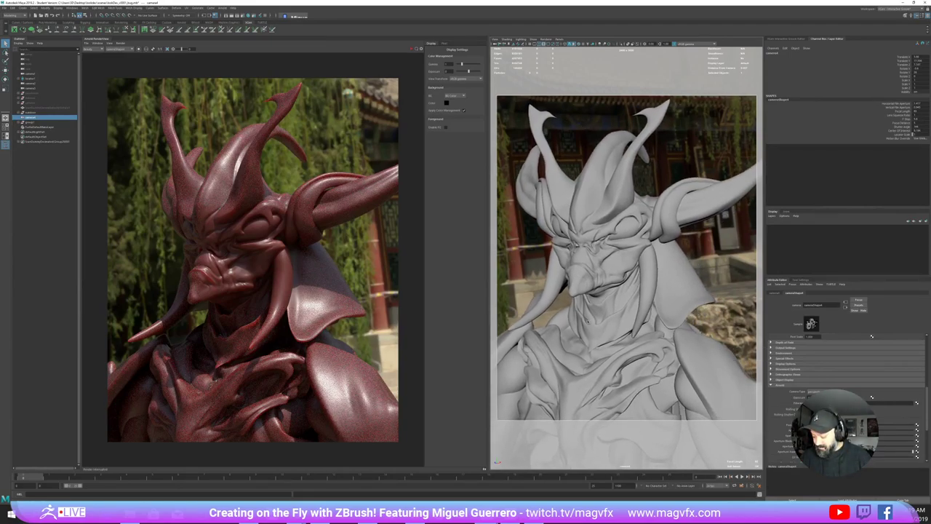
left_click(584, 134)
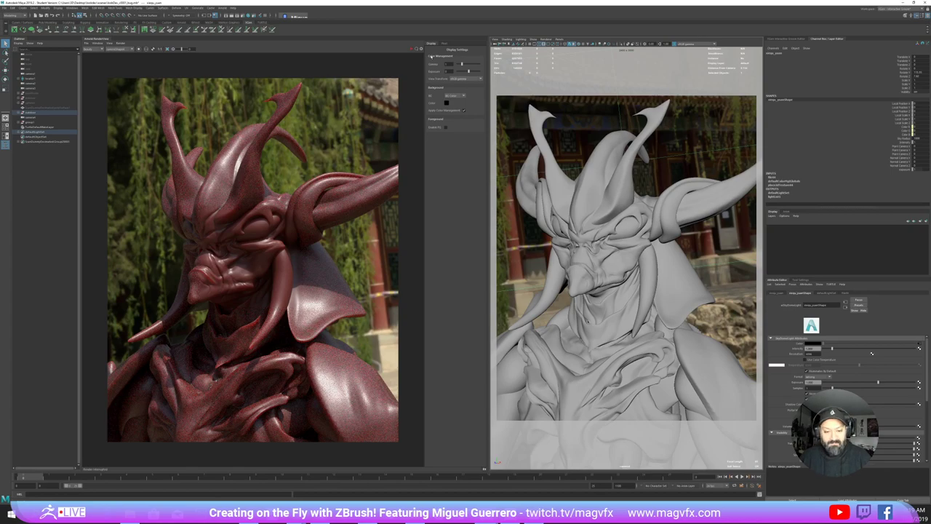
left_click(411, 50)
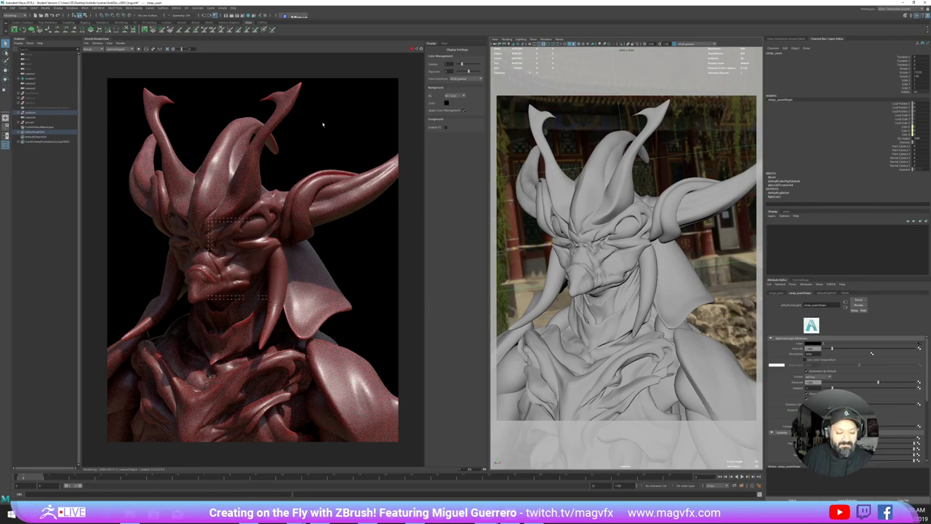
Step: Choose a test resolution for the Arnold render, reposition the image in the render view and stop the render
left_click(97, 43)
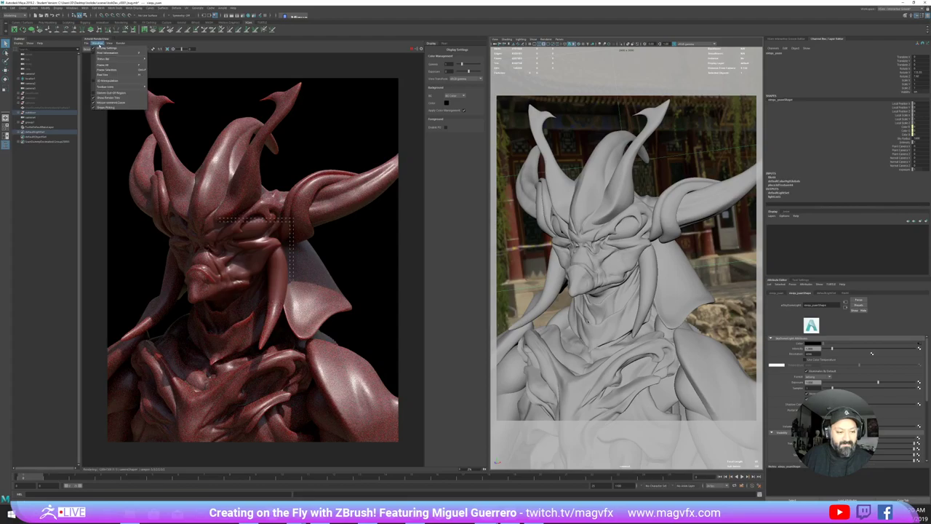
mouse_move(110, 44)
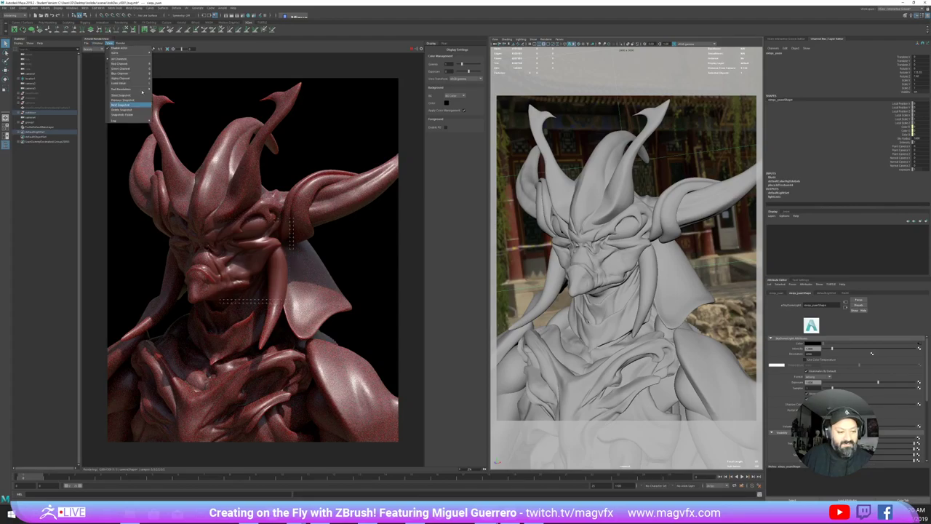
mouse_move(143, 91)
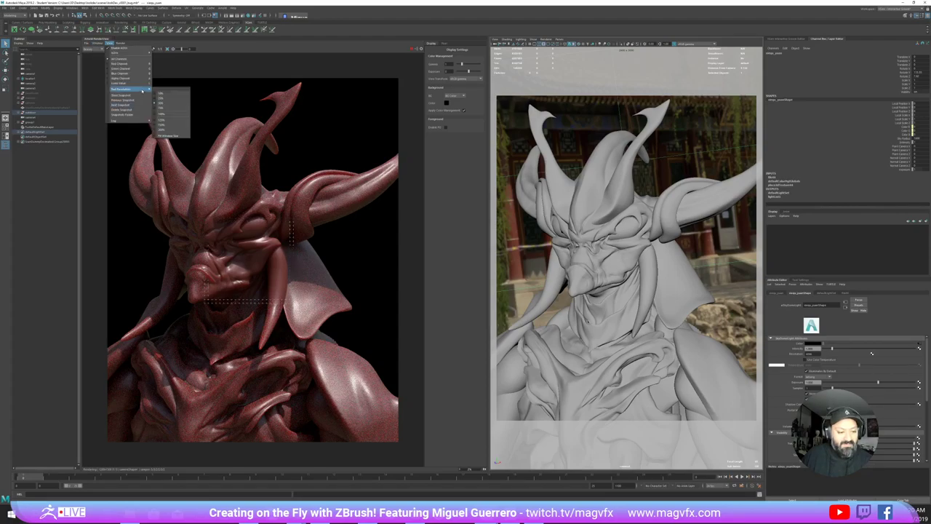
left_click(174, 103)
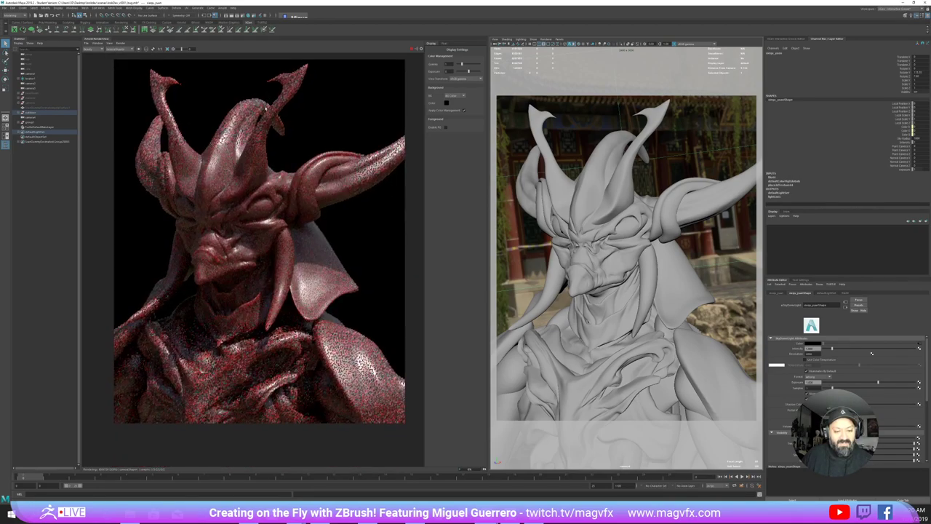
middle_click_drag(269, 100, 266, 109)
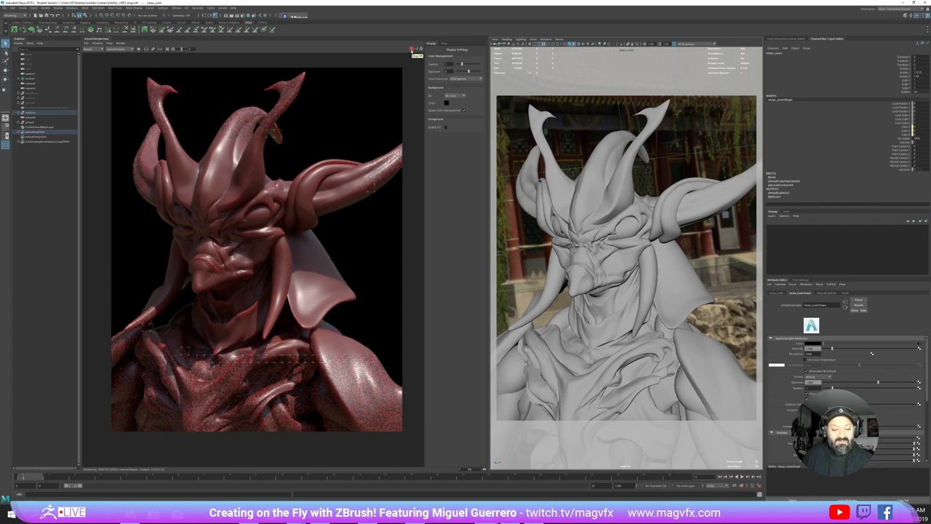
left_click(412, 51)
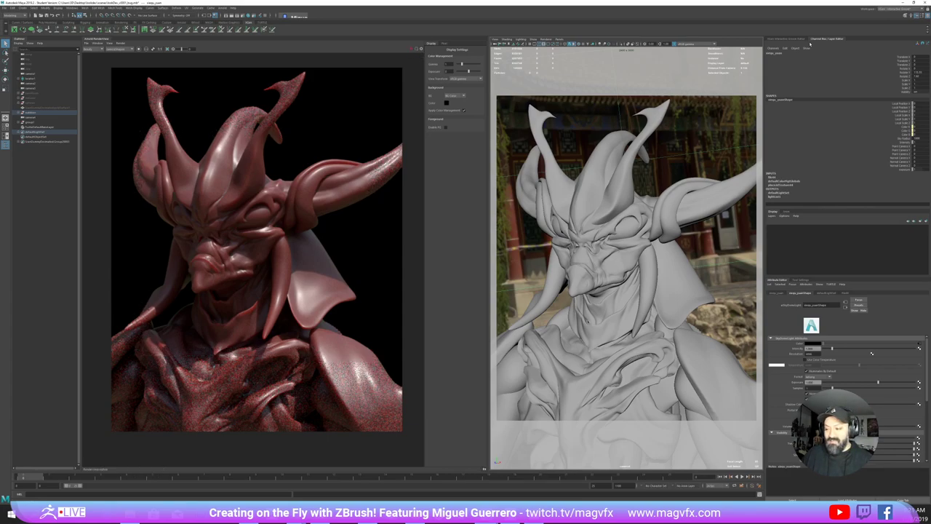
Step: Return to ZBrush, view the creature's head in three-quarter view and select the ClayTubes brush
left_click(902, 5)
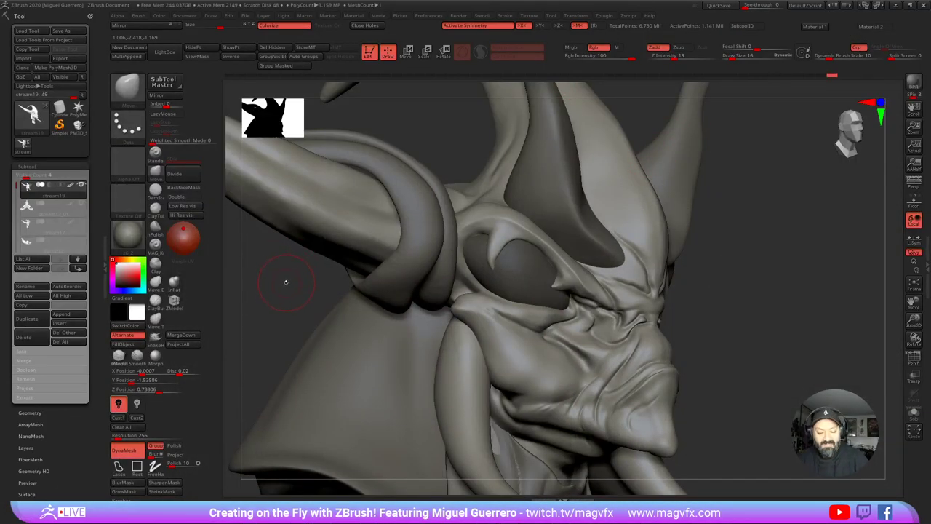
mouse_move(285, 279)
left_mouse_down()
mouse_move(291, 272)
mouse_move(320, 291)
left_mouse_up()
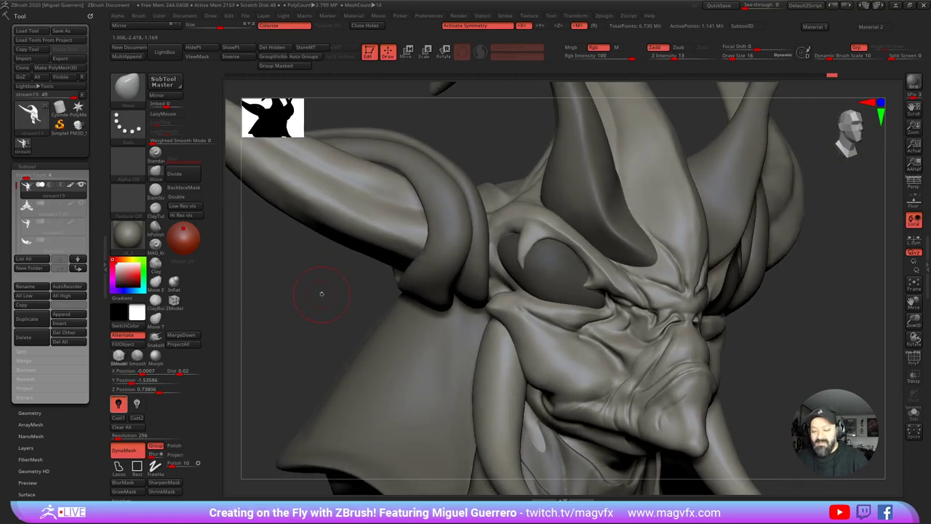
left_click_drag(301, 276, 299, 286)
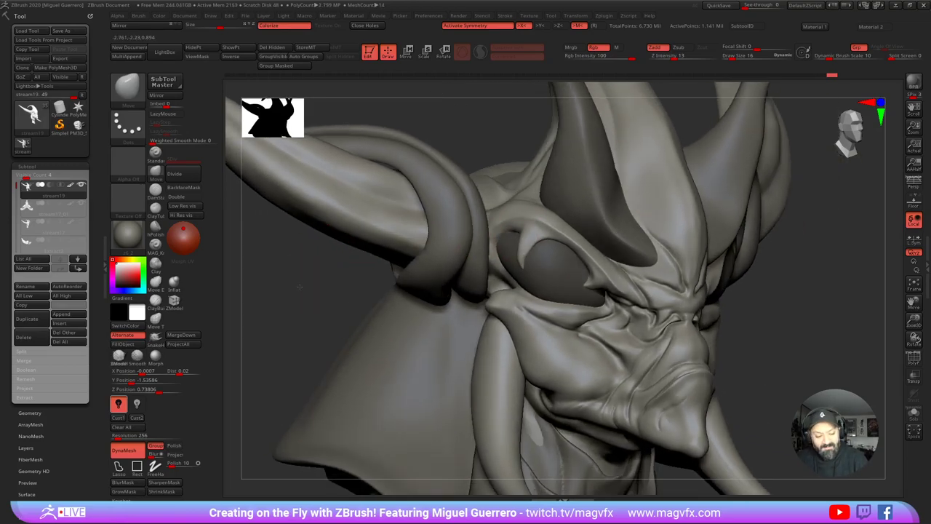
left_click(155, 210)
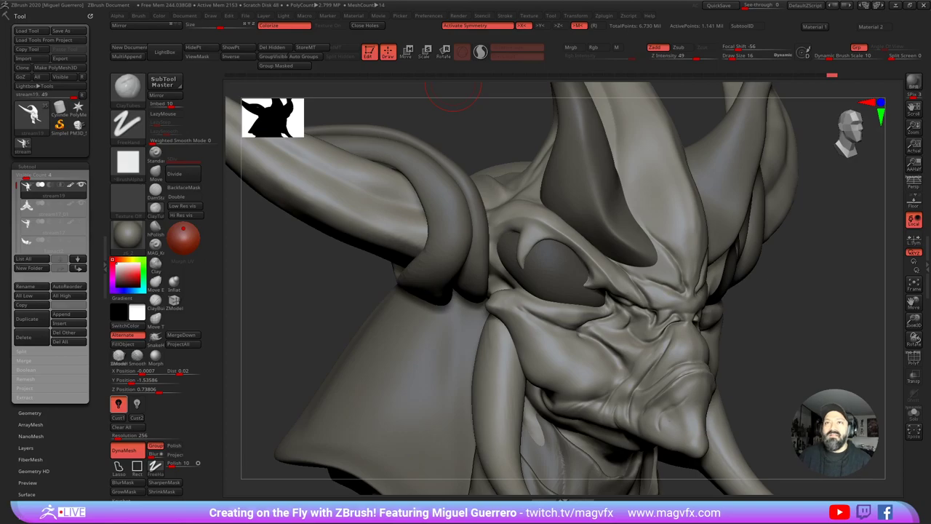
Step: Bring the reference board into view and examine the blue-spotted insect and the horned beetle's shell up close
right_click_drag(510, 0, 485, 280)
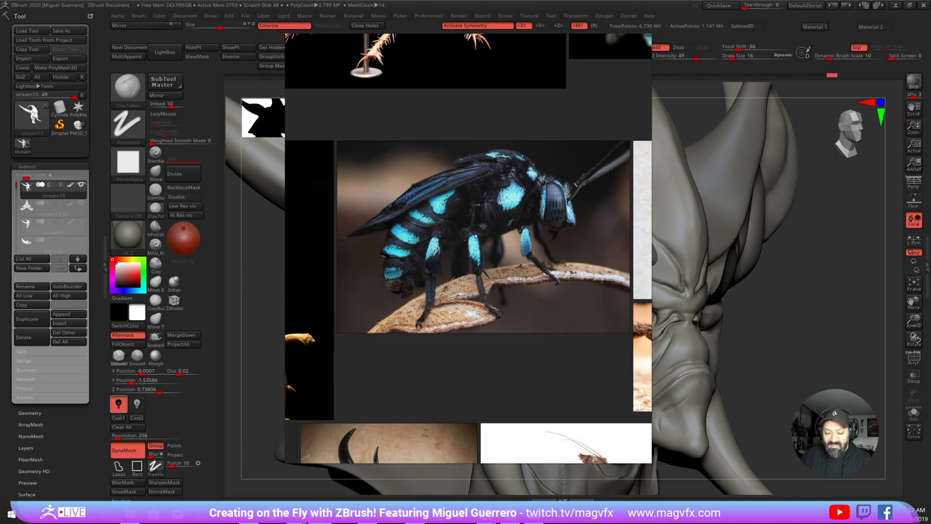
scroll(476, 234, "down", 3)
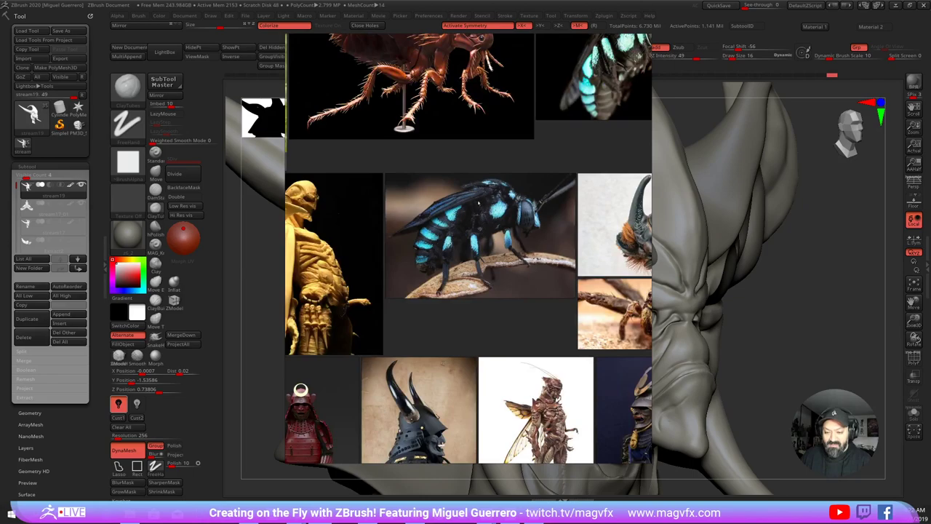
scroll(429, 168, "up", 3)
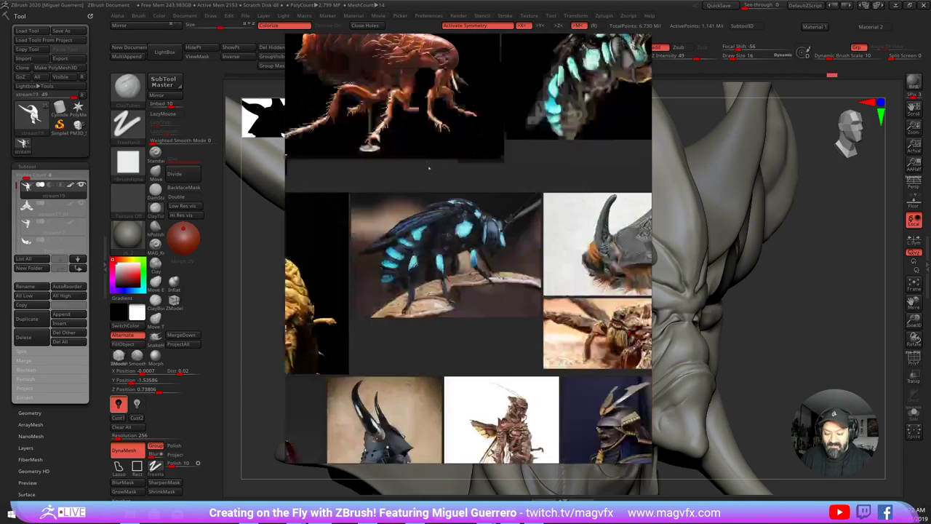
middle_click_drag(428, 168, 345, 61)
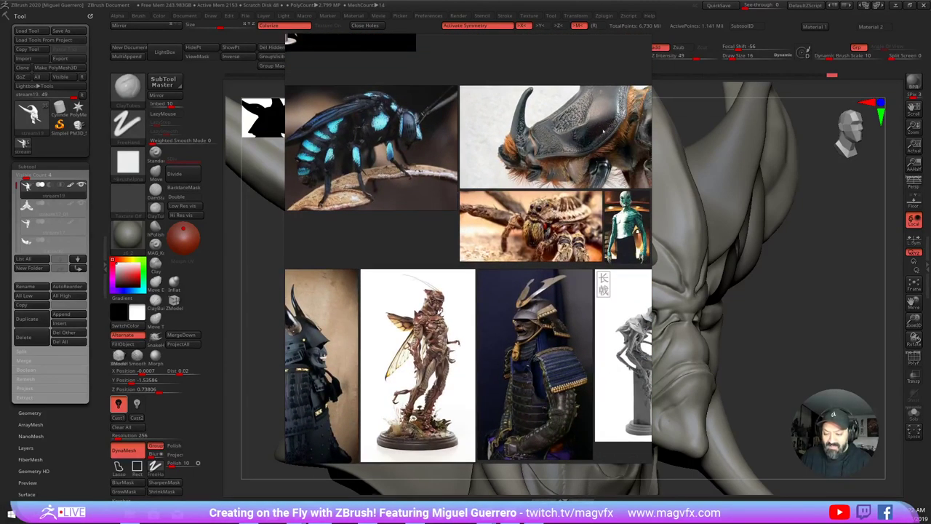
middle_click_drag(603, 132, 449, 256)
scroll(390, 269, "up", 4)
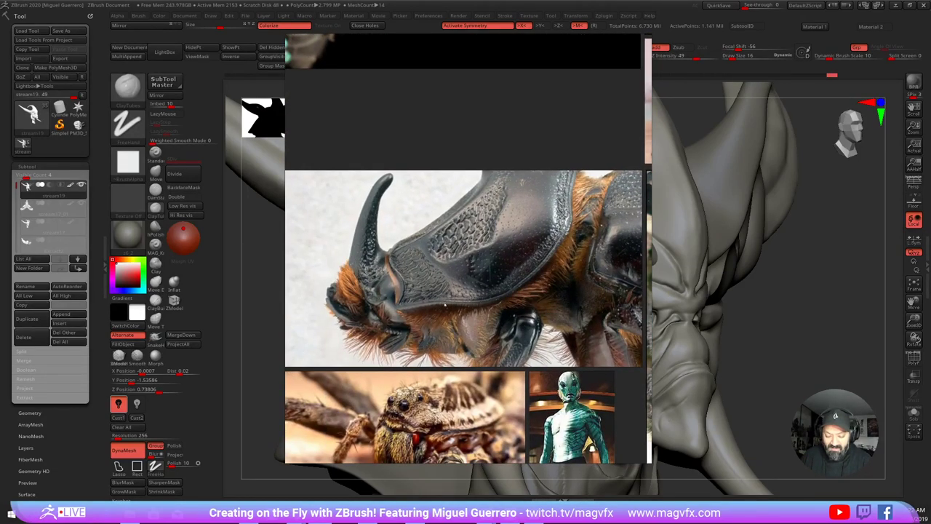
Step: Browse the reference board for the samurai armour and insect photos and examine the cicada image up close
scroll(345, 306, "down", 4)
middle_click_drag(292, 351, 605, 162)
middle_click_drag(418, 194, 417, 126)
scroll(644, 218, "down", 5)
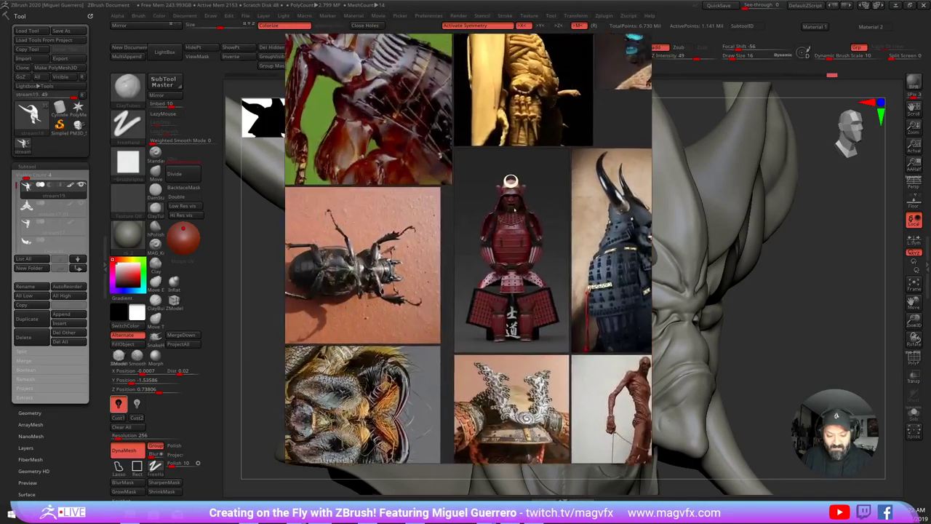
middle_click_drag(513, 214, 296, 168)
scroll(444, 233, "up", 6)
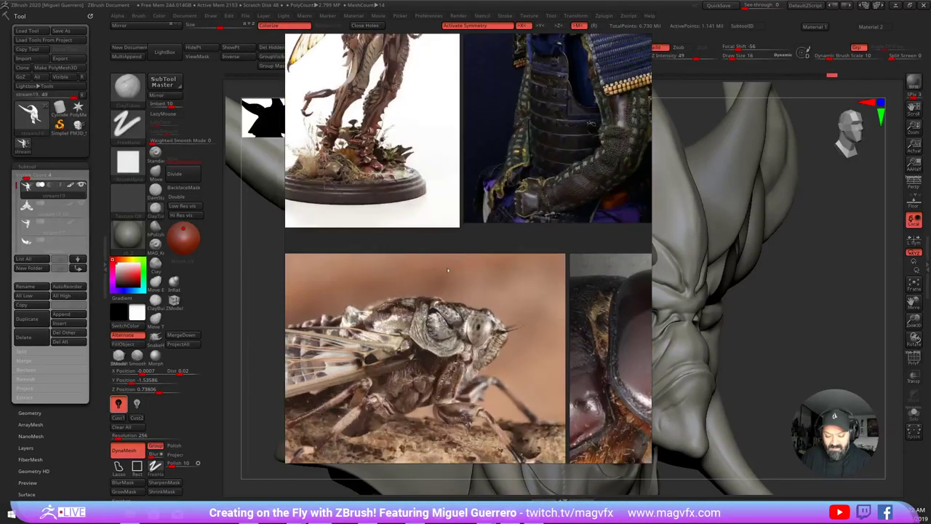
middle_click_drag(442, 252, 490, 148)
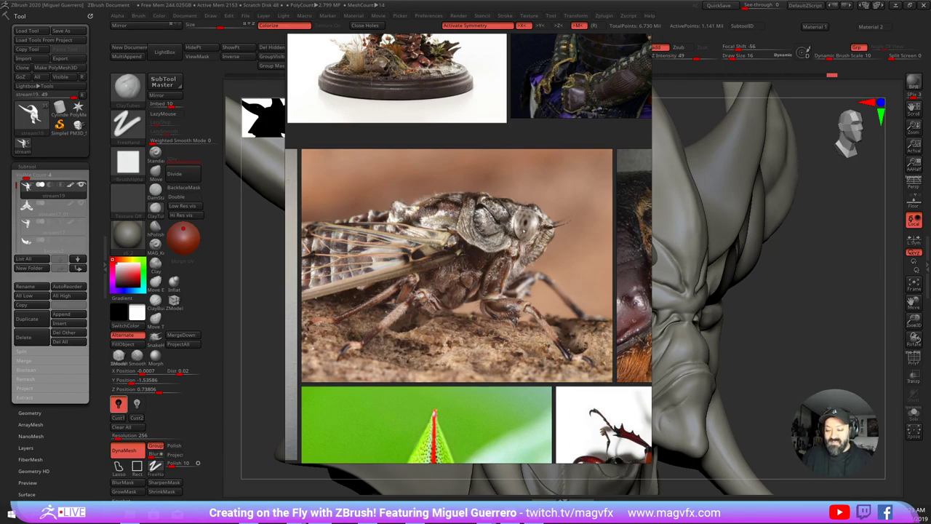
Step: Move the reference board off the ZBrush canvas so the creature's head is fully uncovered
mouse_move(452, 292)
middle_mouse_down()
mouse_move(446, 250)
mouse_move(464, 291)
middle_mouse_up()
mouse_move(464, 291)
right_mouse_down()
mouse_move(431, 187)
mouse_move(458, 3)
mouse_move(521, 81)
mouse_move(513, 85)
right_mouse_up()
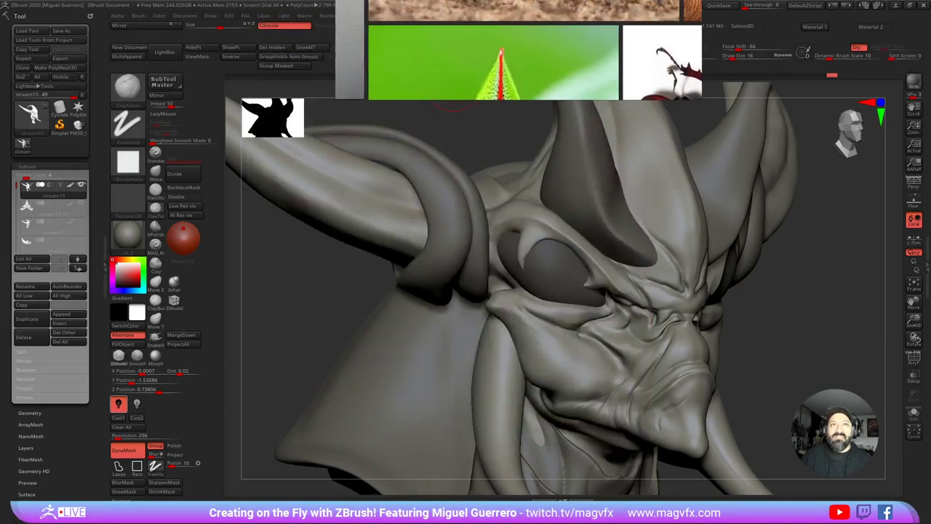
mouse_move(514, 85)
middle_mouse_down()
mouse_move(562, 158)
mouse_move(501, 199)
mouse_move(505, 63)
mouse_move(500, 91)
middle_mouse_up()
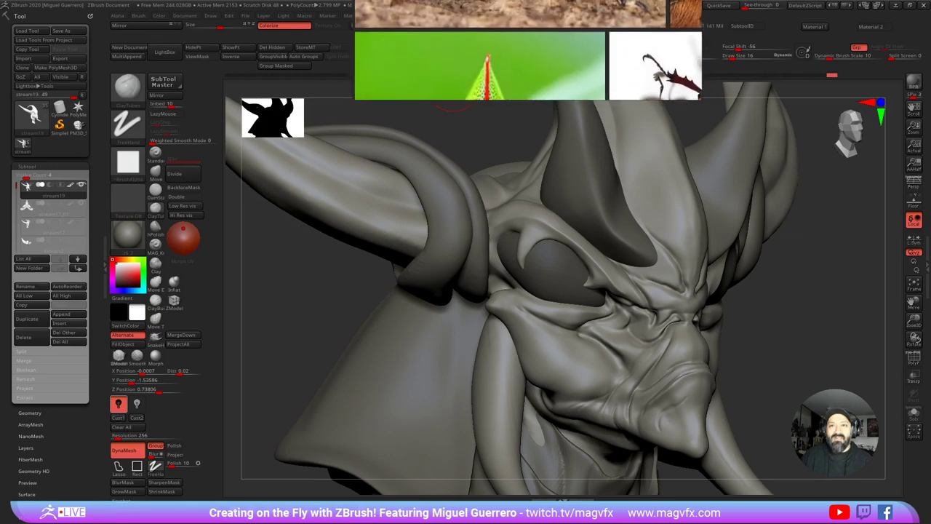
middle_click_drag(500, 54, 518, 92)
right_click_drag(518, 92, 502, 2)
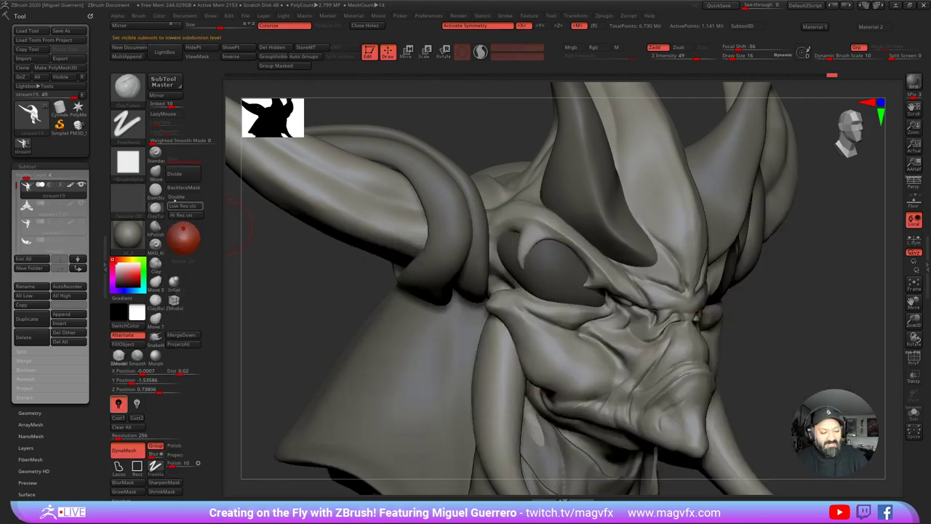
Step: Turn the head slightly further into three-quarter view and choose the Inflat brush
left_click(156, 191)
mouse_move(297, 282)
left_mouse_down()
mouse_move(322, 268)
mouse_move(277, 260)
left_mouse_up()
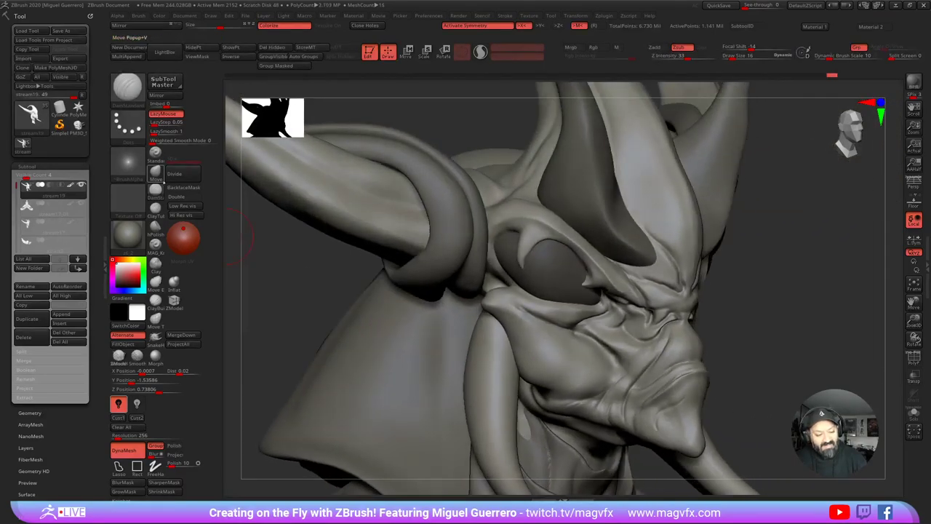
left_click(174, 282)
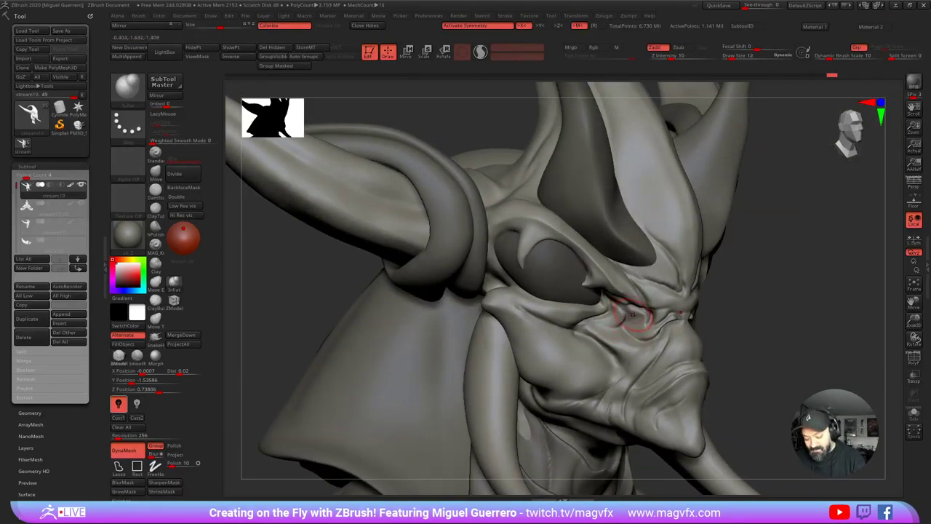
left_click_drag(631, 306, 636, 321)
key("ctrl+z")
key("ctrl+z")
key("ctrl+z")
key("ctrl+z")
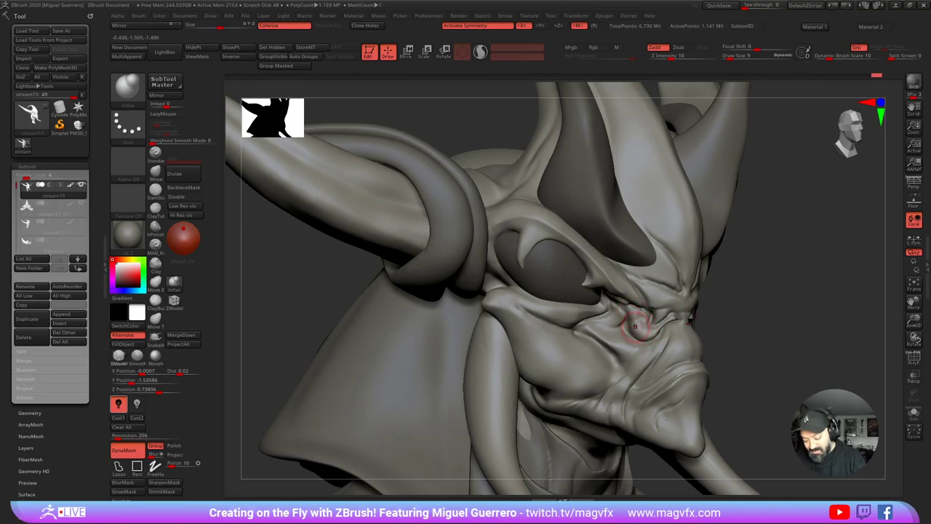
Step: Inflate the skin folds beside the nose and along the lower eyelid with a small Inflat brush
mouse_move(608, 329)
left_mouse_down()
mouse_move(599, 322)
mouse_move(609, 311)
mouse_move(592, 320)
left_mouse_up()
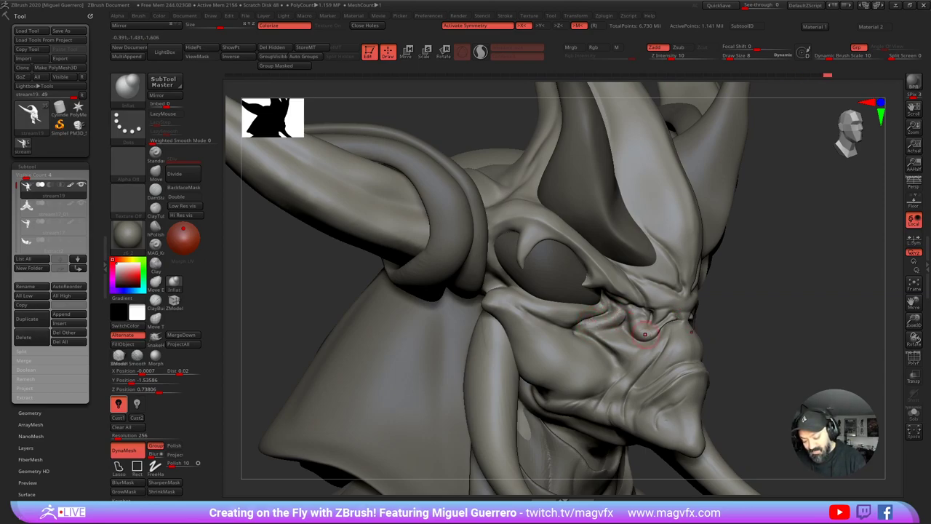
mouse_move(645, 334)
left_mouse_down()
mouse_move(611, 318)
mouse_move(610, 345)
mouse_move(629, 353)
left_mouse_up()
mouse_move(515, 294)
left_mouse_down()
mouse_move(541, 312)
mouse_move(566, 313)
left_mouse_up()
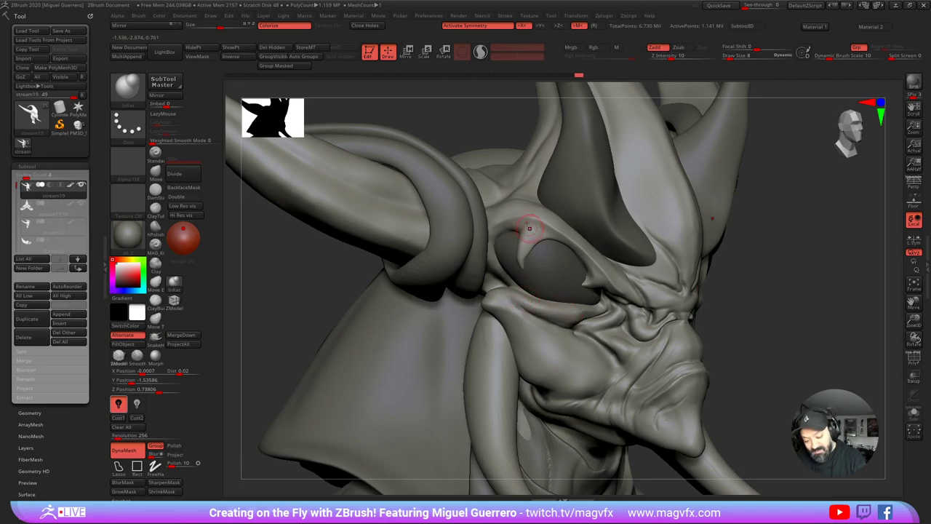
Step: Inflate the upper eye rim, brow ridge and the folds at the inner brow, working from three-quarter and front views
left_click_drag(551, 216, 551, 221)
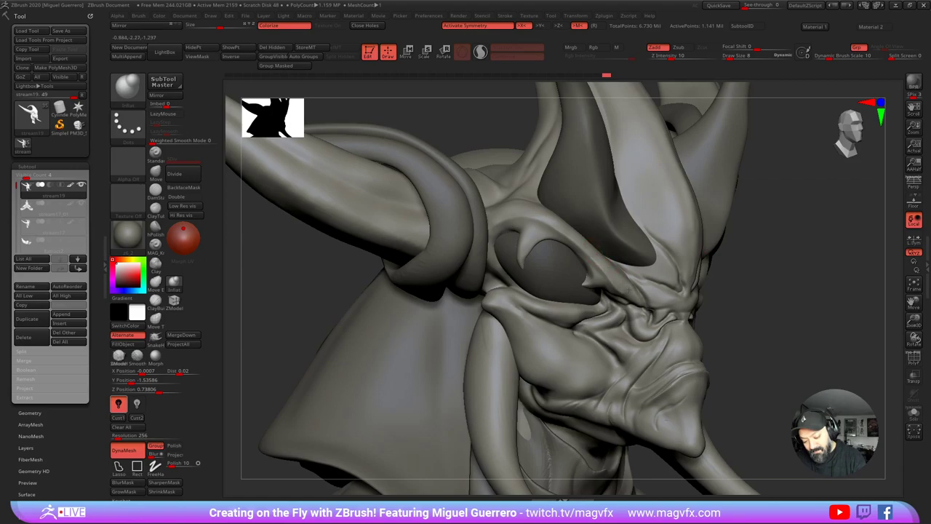
mouse_move(629, 291)
left_mouse_down()
mouse_move(617, 275)
mouse_move(631, 293)
left_mouse_up()
left_click_drag(761, 354, 734, 351)
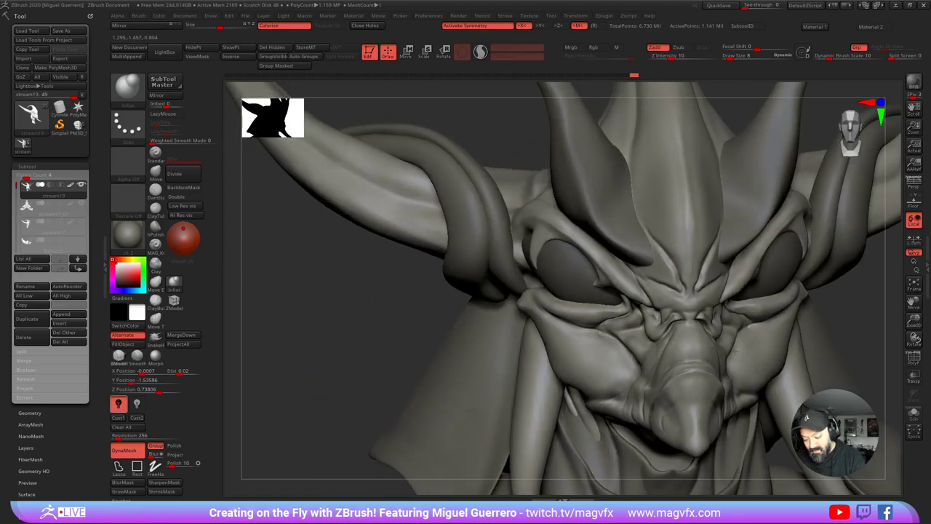
left_click_drag(393, 310, 631, 281)
left_click_drag(769, 354, 655, 295)
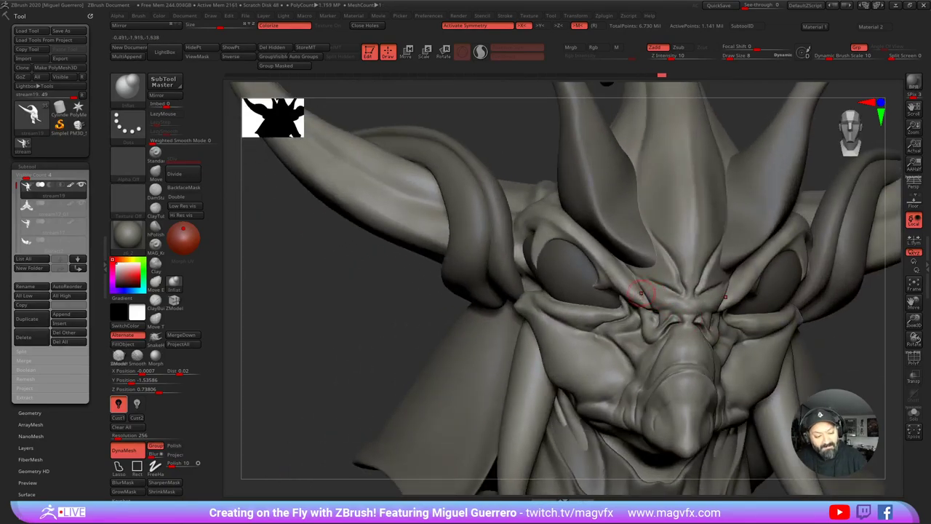
Step: Shift the light to shine more frontally on the head and apply the blue-grey material to the sculpt
left_click(183, 230)
left_click(180, 228)
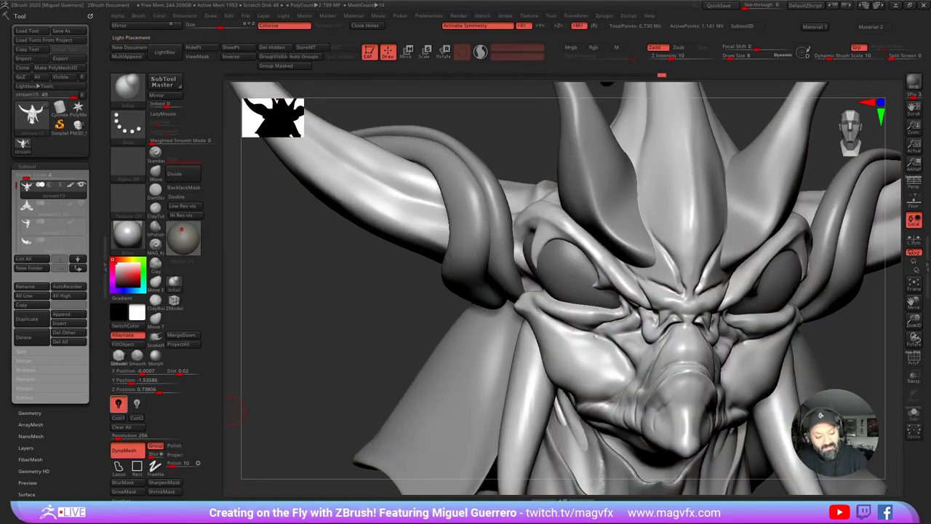
left_click(182, 230)
left_click(184, 229)
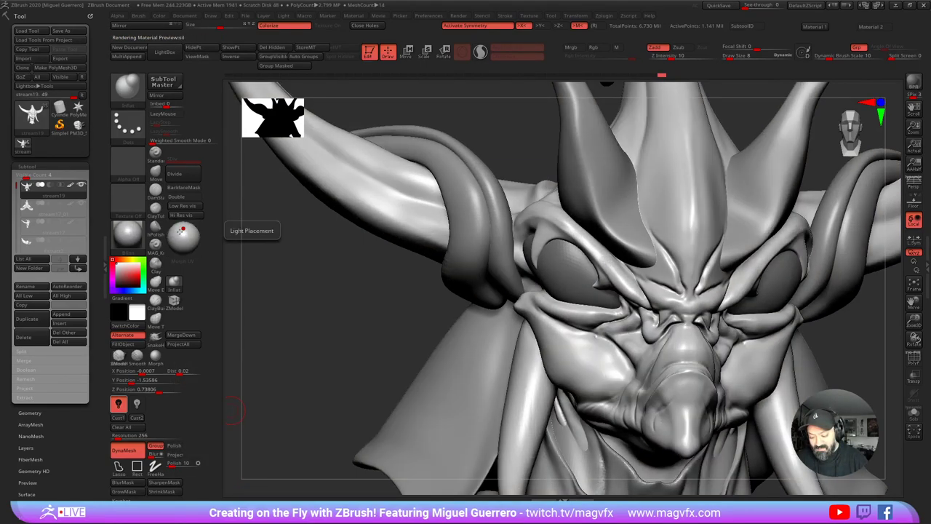
left_click(182, 232)
left_click(179, 234)
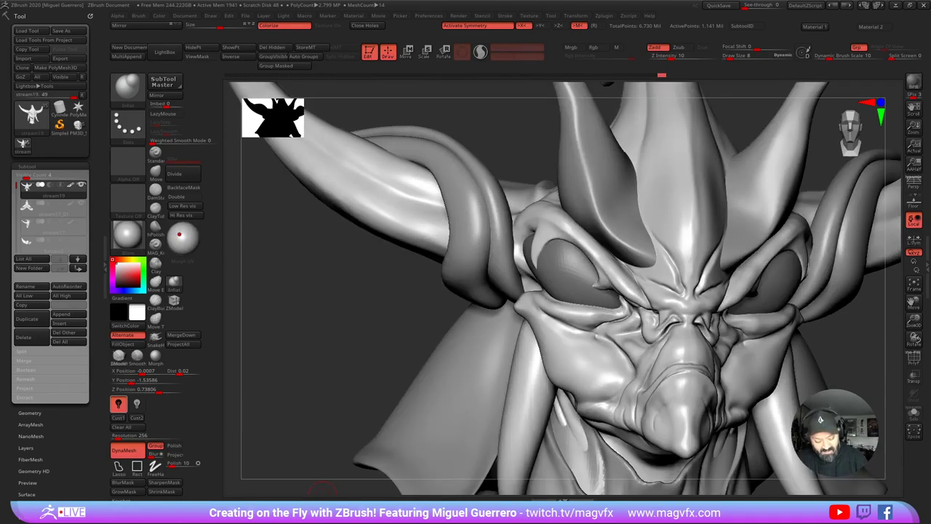
left_click(332, 505)
Step: Inflate the bridge of the nose and the neighbouring cheek folds from the head's opposite side at draw size 10
left_click_drag(349, 368, 386, 336)
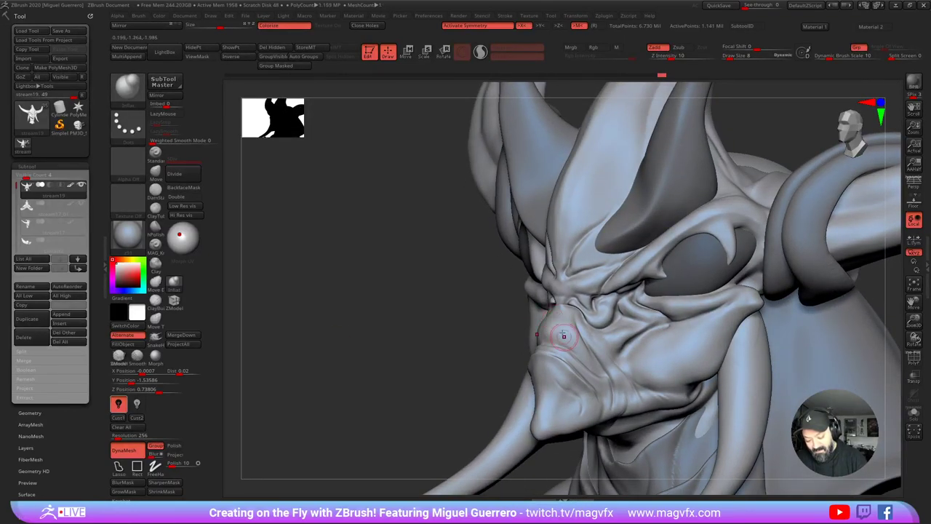
mouse_move(564, 335)
left_mouse_down()
mouse_move(558, 321)
mouse_move(548, 323)
mouse_move(555, 317)
left_mouse_up()
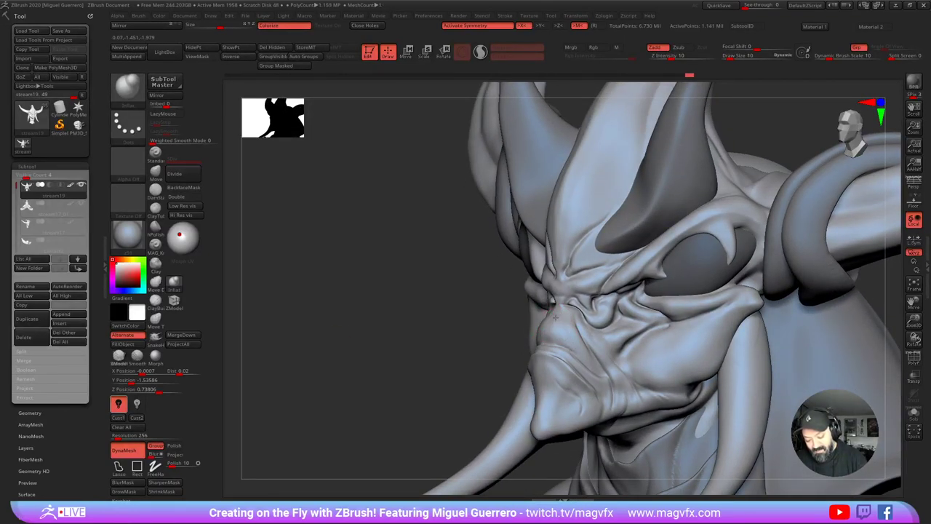
left_click_drag(432, 323, 611, 338)
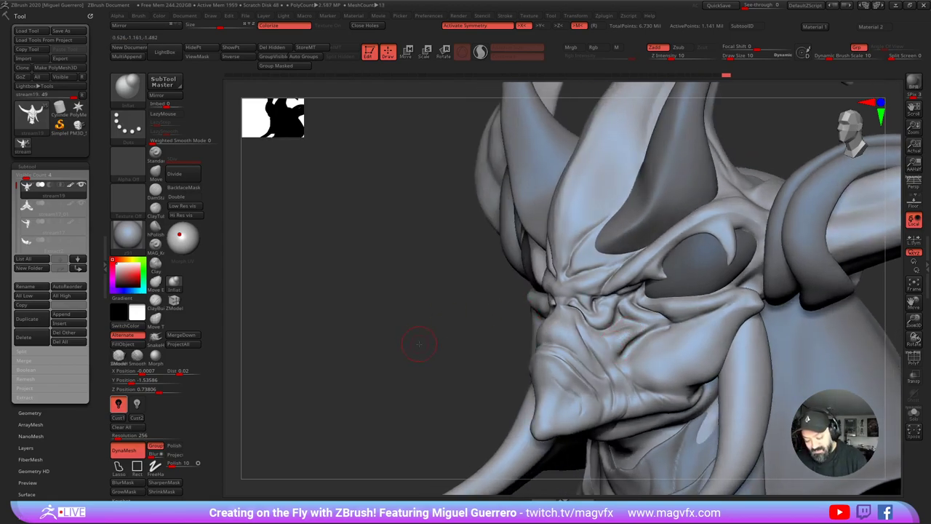
Step: Inflate the outer cheekbone below the eye and enlarge the Inflat brush to draw size 18
mouse_move(415, 339)
left_mouse_down()
mouse_move(441, 358)
mouse_move(516, 332)
left_mouse_up()
left_click_drag(679, 352, 701, 349)
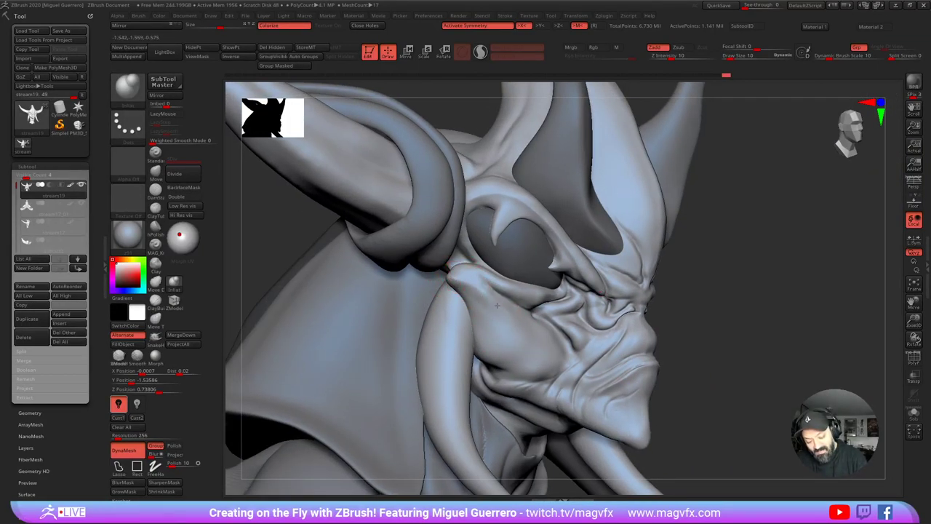
left_click_drag(462, 288, 462, 283)
key("bracketright")
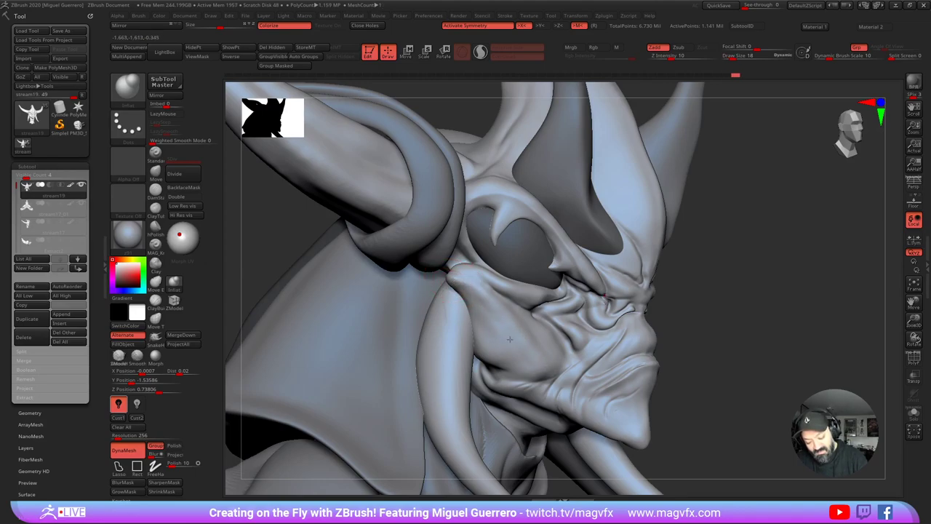
Step: Carve a crease from the outer cheekbone down across the cheek with DamStandard and check the face from the front
left_click(155, 208)
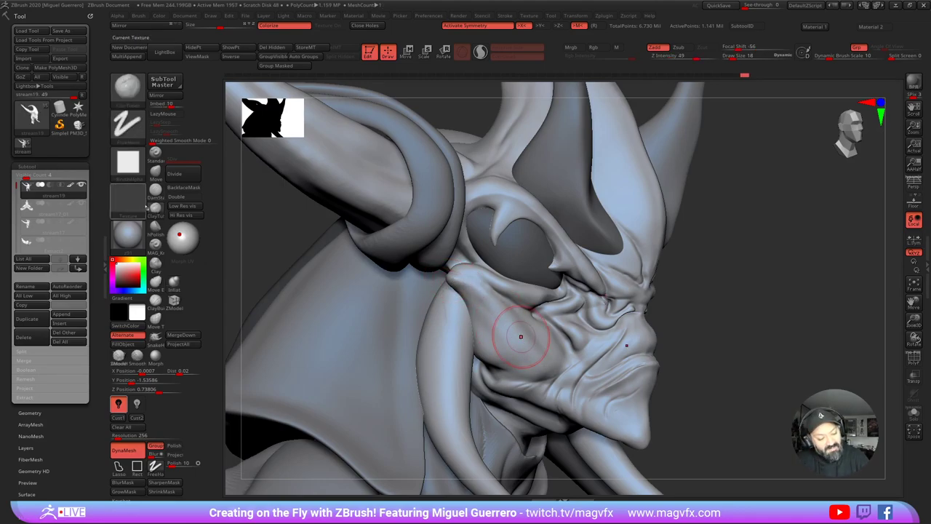
left_click(155, 191)
mouse_move(448, 276)
left_mouse_down()
mouse_move(497, 301)
mouse_move(540, 352)
mouse_move(563, 364)
left_mouse_up()
left_click_drag(743, 392, 675, 393)
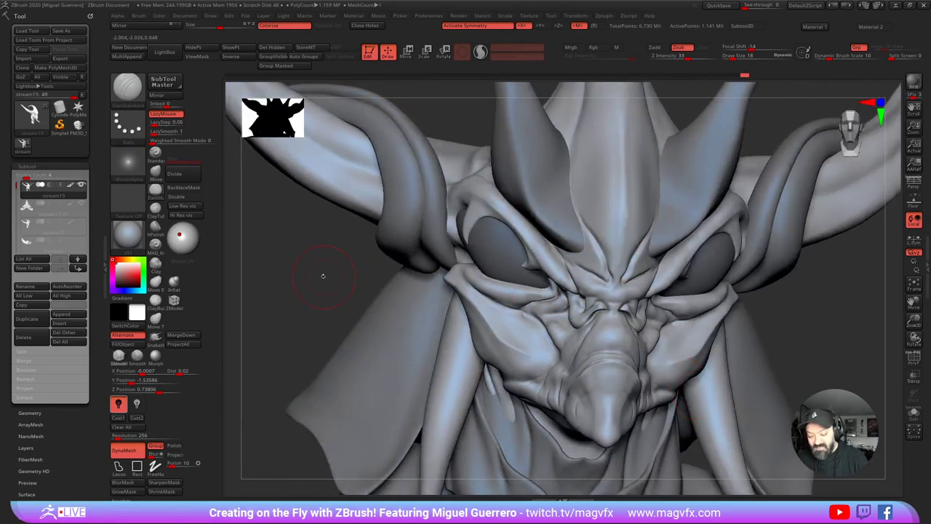
left_click_drag(322, 276, 335, 297, "shift")
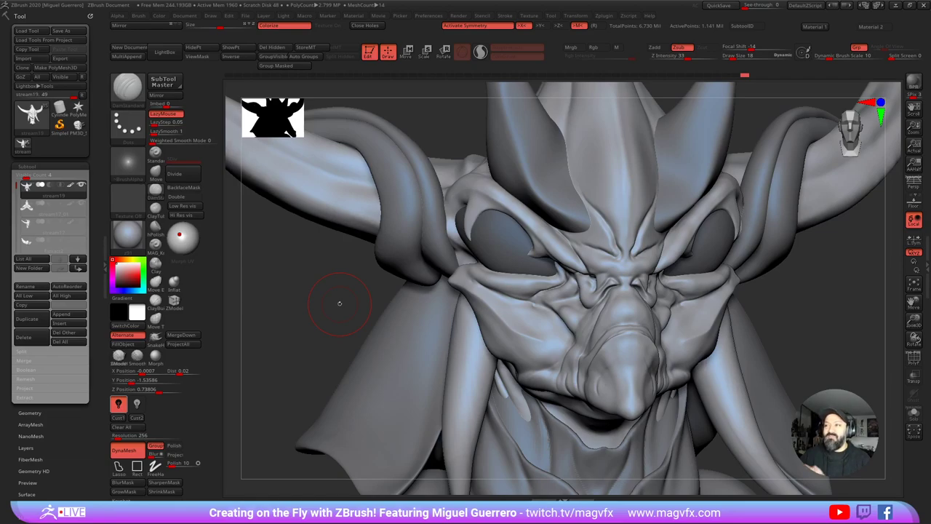
left_click_drag(315, 285, 306, 282)
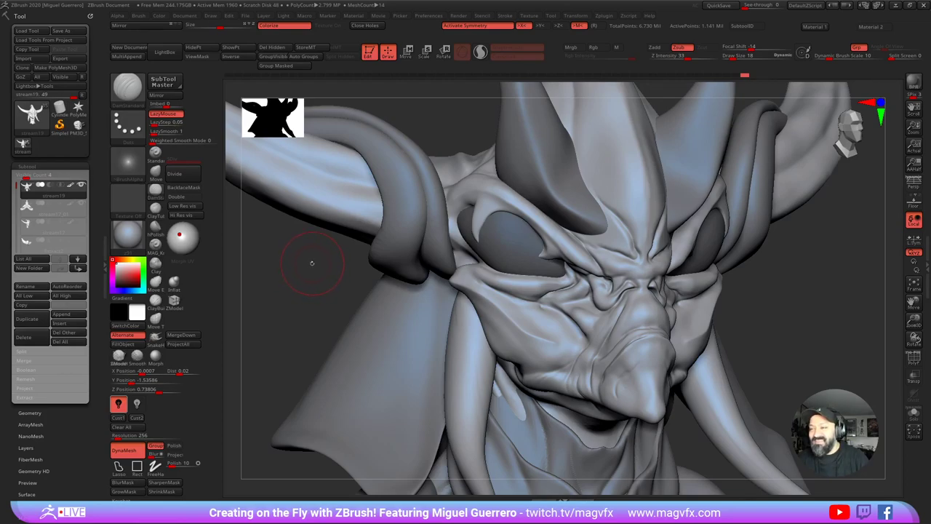
Step: Deepen the crease between the inner eye corner and the nose with a small DamStandard brush
left_click_drag(310, 266, 327, 240, "alt")
scroll(312, 272, "up", 2)
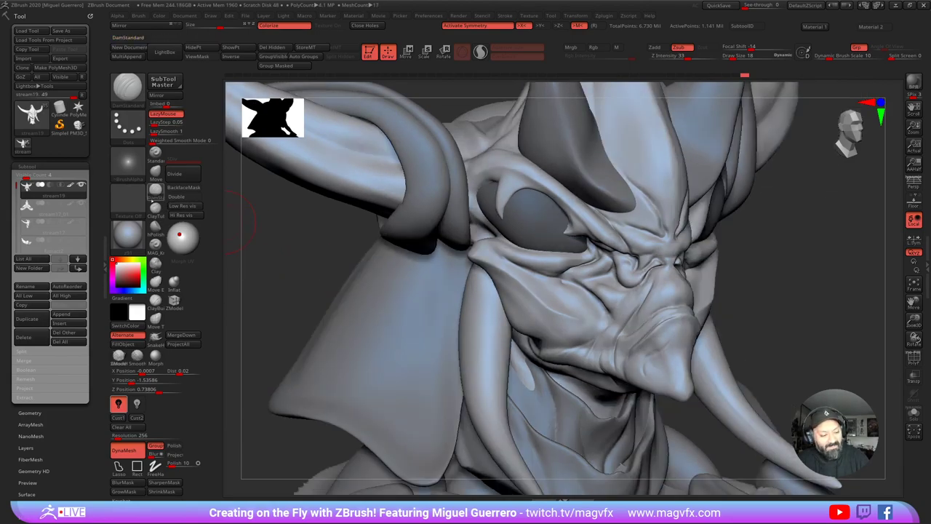
left_click(154, 211)
left_click(155, 245)
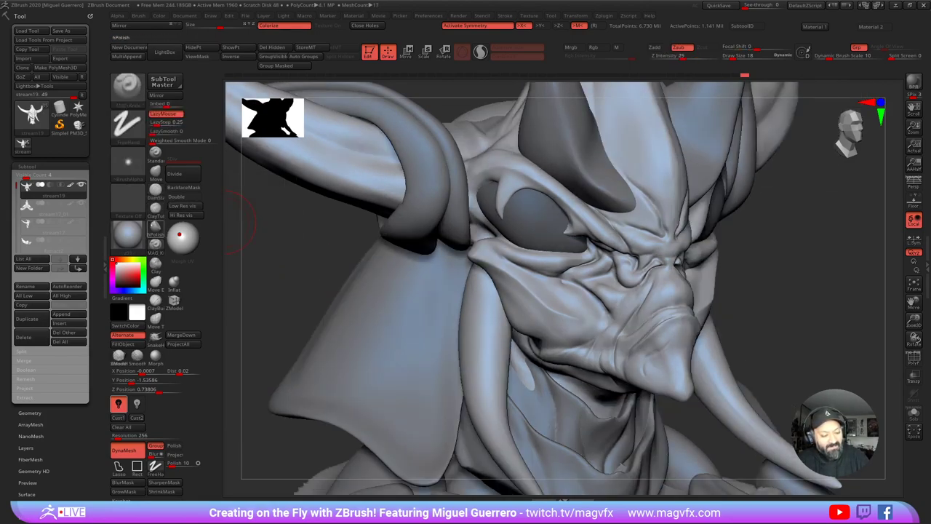
left_click(155, 210)
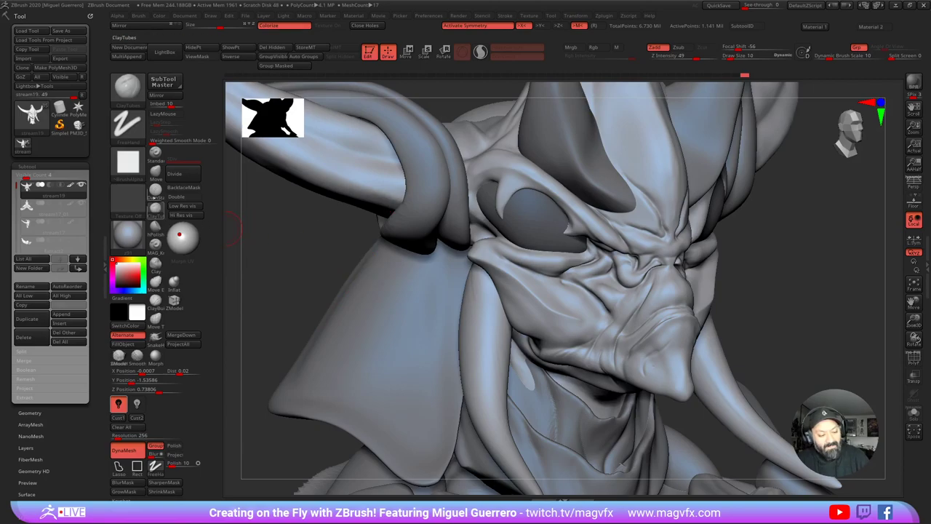
left_click(155, 190)
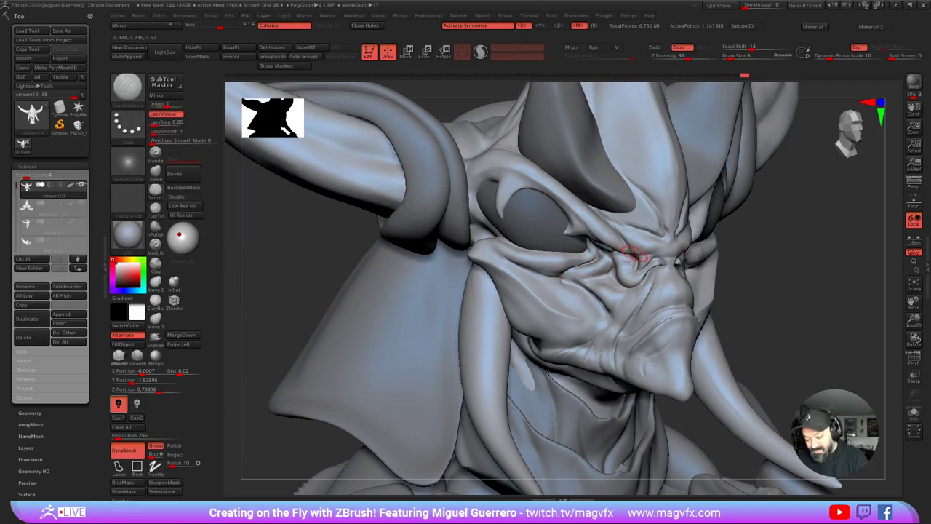
left_click_drag(636, 254, 649, 254)
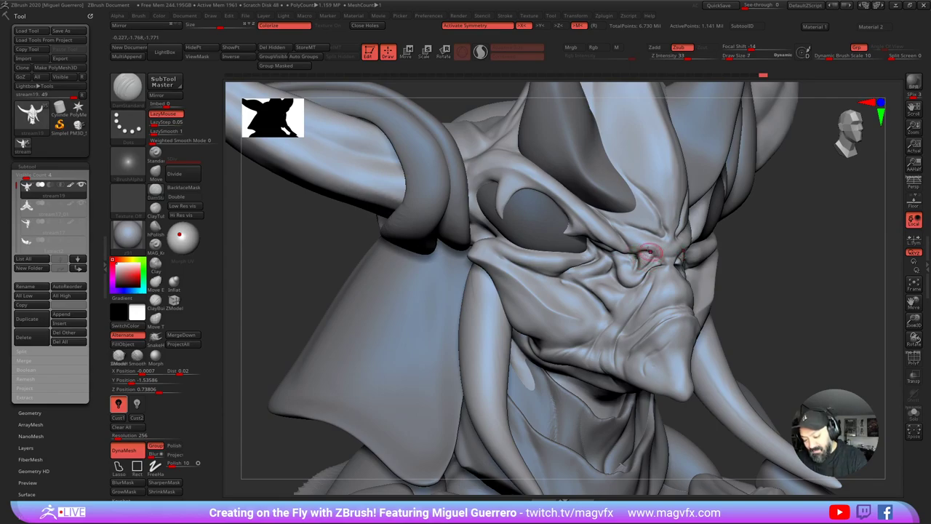
Step: Sharpen the wrinkles along the inner brow and the base of the front horn using DamStandard at draw size 5
left_click_drag(620, 219, 652, 226)
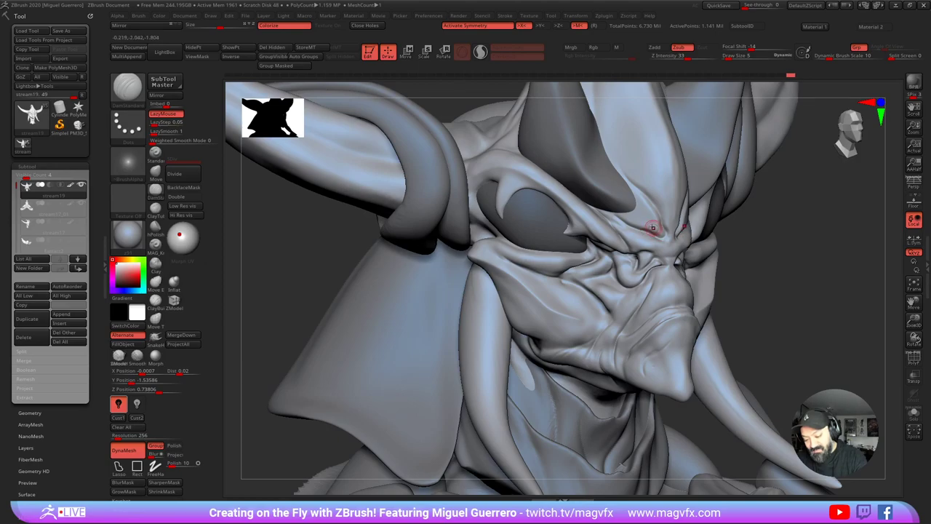
left_click_drag(616, 166, 630, 181)
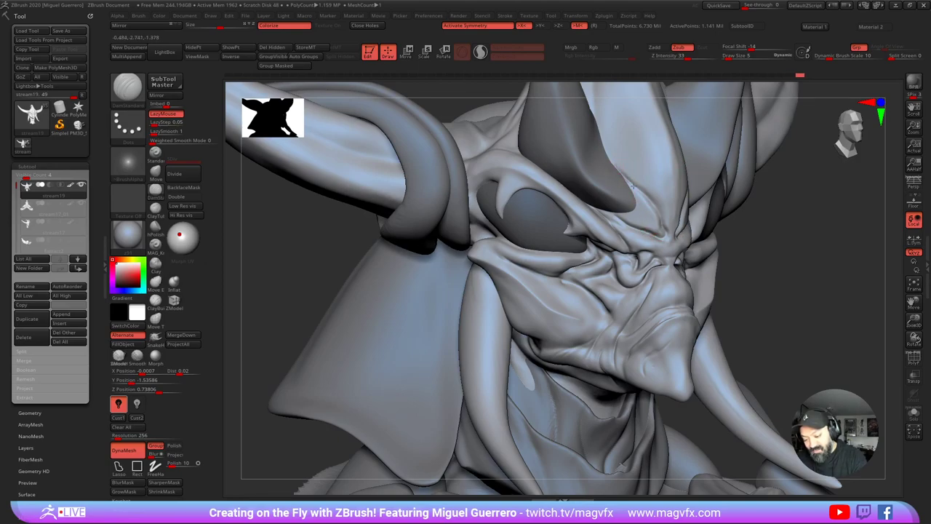
mouse_move(657, 220)
left_mouse_down()
mouse_move(660, 227)
mouse_move(650, 205)
left_mouse_up()
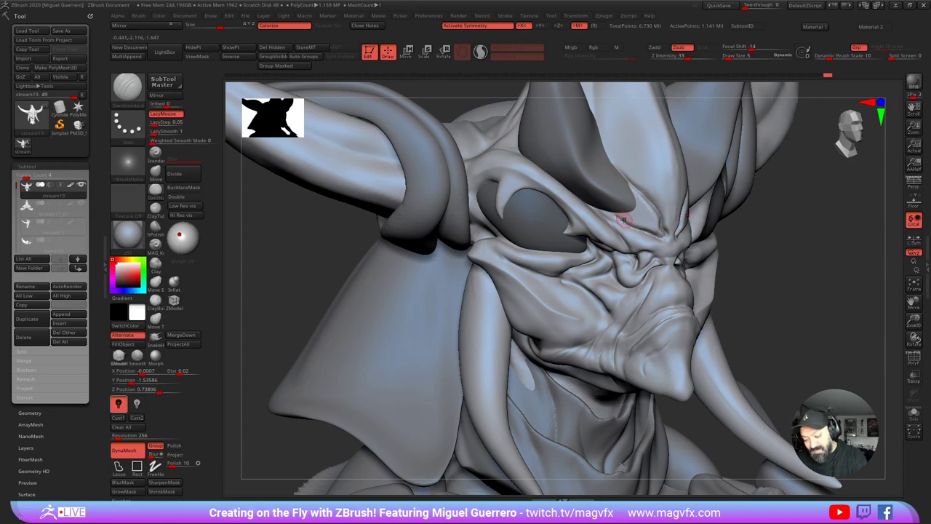
left_click_drag(665, 236, 661, 241)
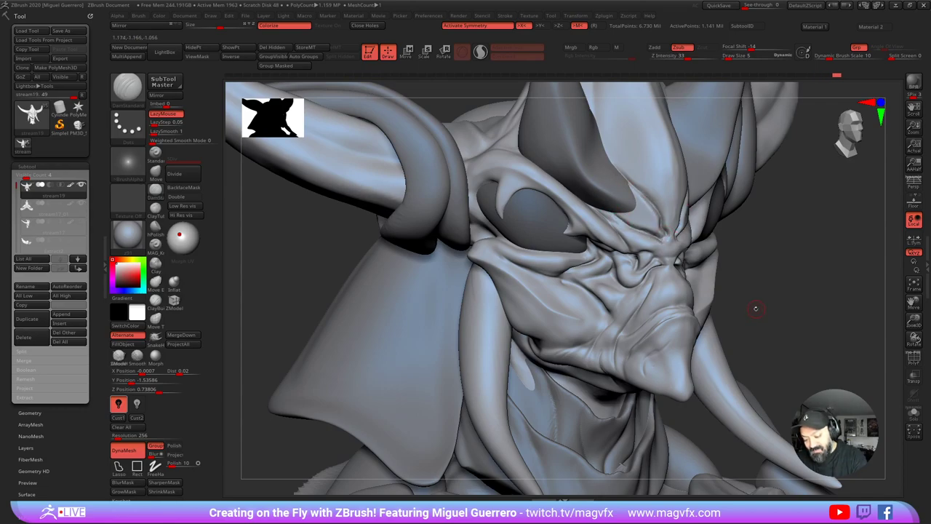
Step: Carve small creases beside the nose bridge and around the upper brow with the DamStandard brush
left_click_drag(754, 308, 702, 307)
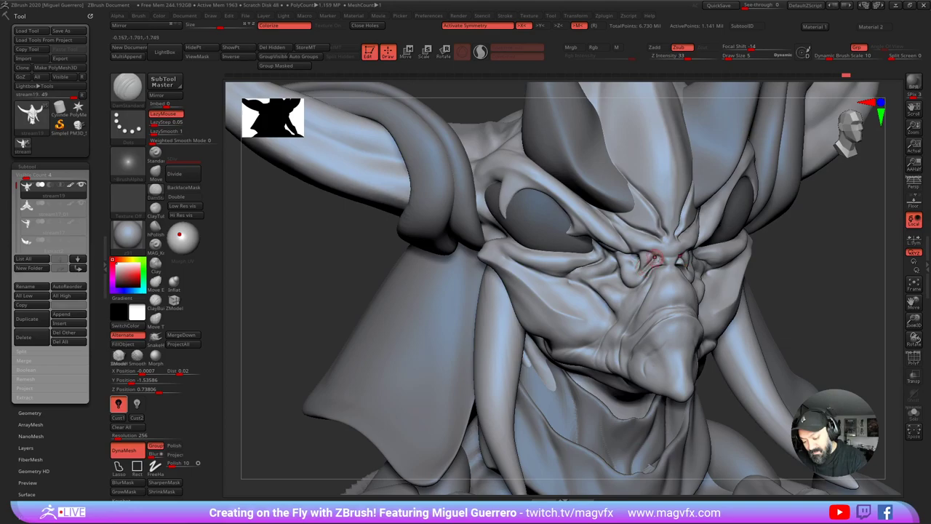
left_click_drag(647, 260, 654, 259)
right_click_drag(348, 269, 472, 177)
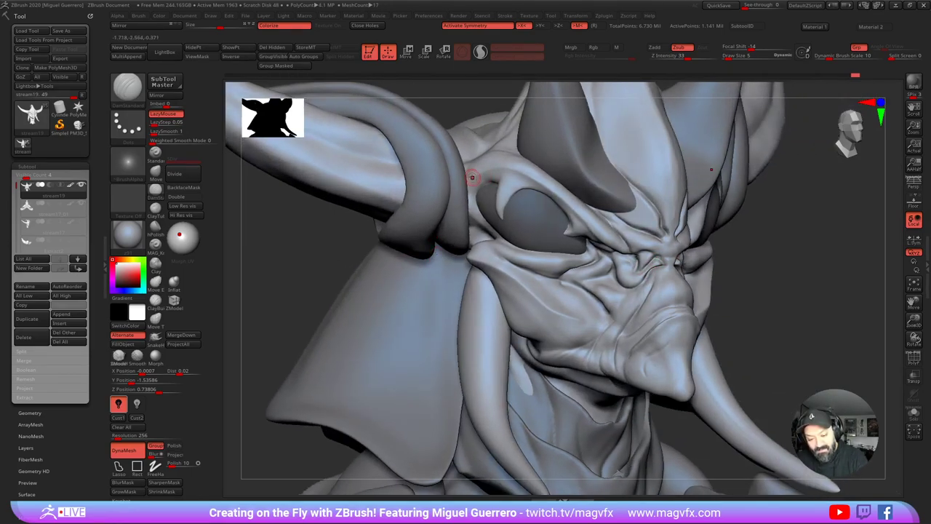
mouse_move(477, 175)
left_mouse_down()
mouse_move(501, 171)
mouse_move(535, 185)
left_mouse_up()
left_click_drag(308, 249, 285, 255)
mouse_move(315, 270)
right_mouse_down()
mouse_move(627, 220)
mouse_move(472, 262)
mouse_move(346, 277)
mouse_move(325, 218)
right_mouse_up()
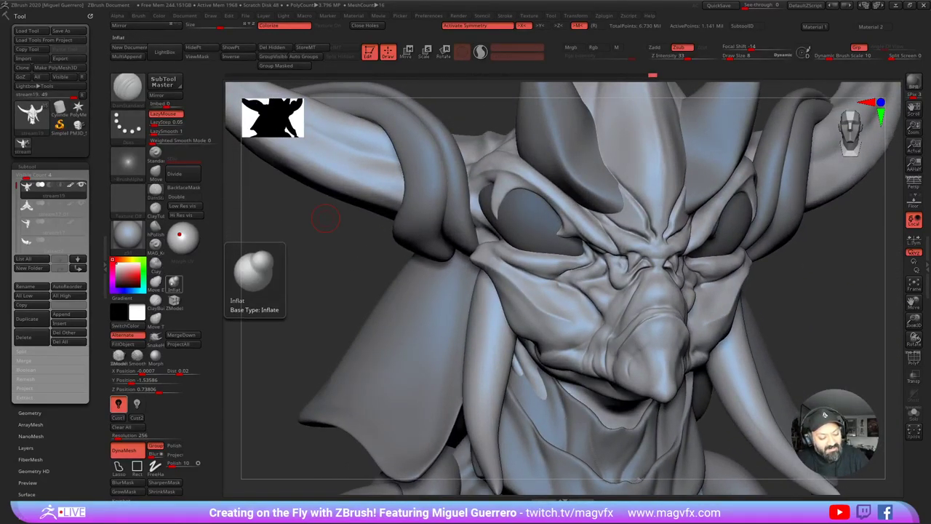
Step: Switch to the Inflat brush and examine the face's mesh density with the polyframe display temporarily on
left_click(174, 283)
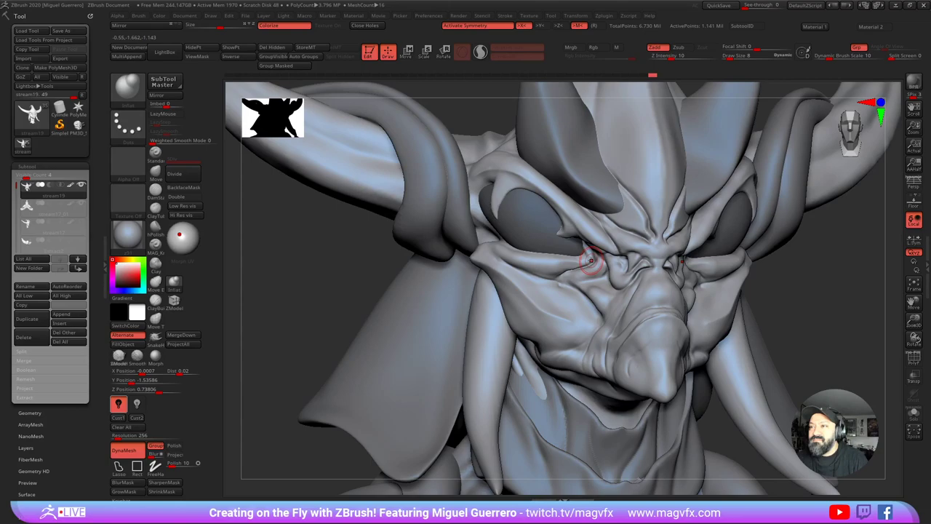
left_click(914, 356)
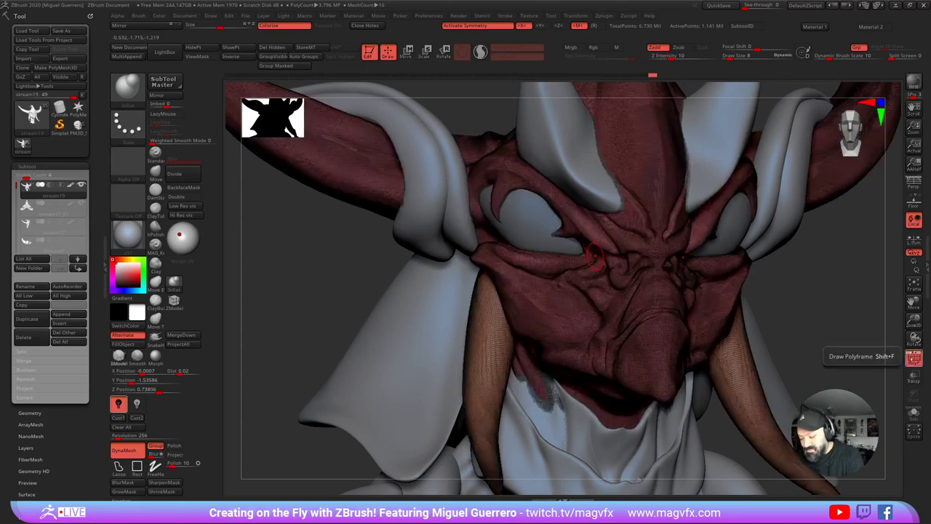
mouse_move(676, 269)
right_mouse_down()
mouse_move(553, 277)
mouse_move(449, 304)
right_mouse_up()
key("b")
key("i")
key("n")
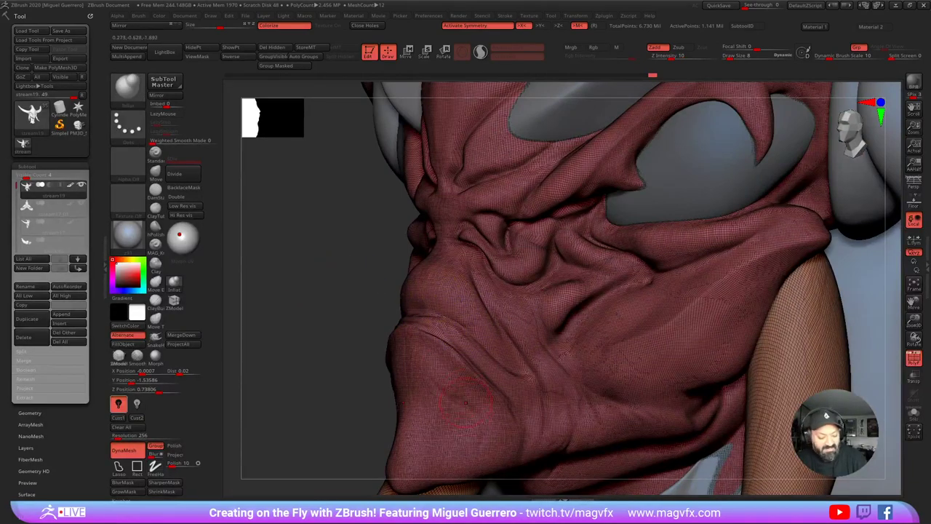
left_click_drag(306, 325, 455, 280)
mouse_move(455, 280)
right_mouse_down("ctrl")
mouse_move(298, 260)
mouse_move(339, 266)
right_mouse_up("ctrl")
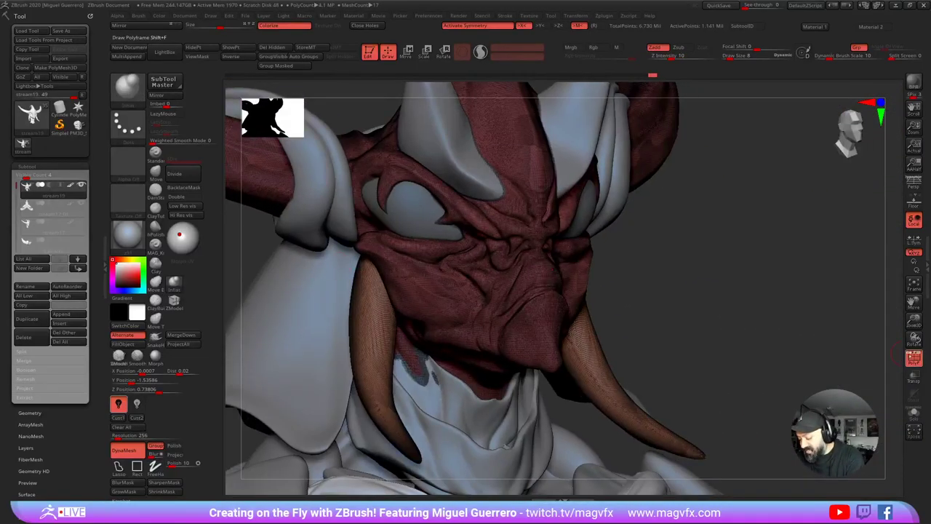
left_click(914, 358)
right_click_drag(354, 189, 416, 207, "alt")
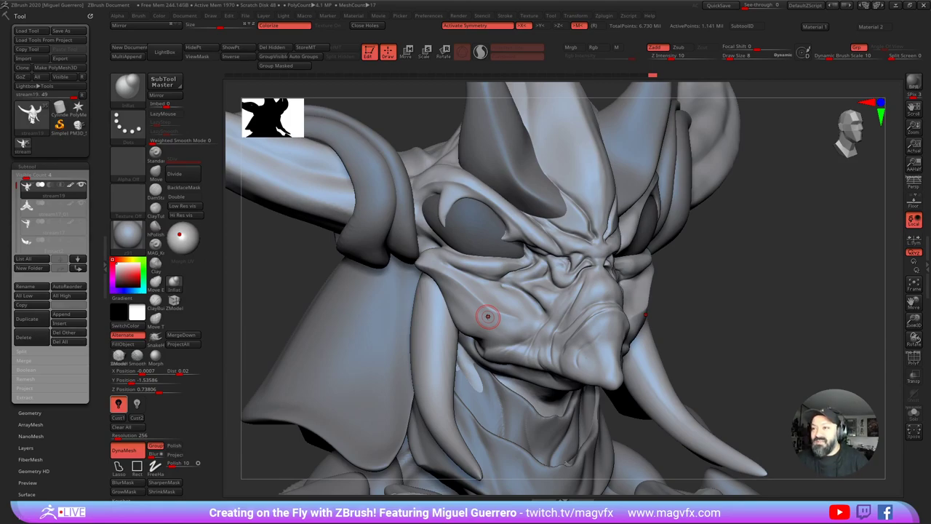
Step: Inflate the brow folds below the front horn bases with Inflat, using draw sizes 14 and 9
left_click_drag(696, 317, 697, 321)
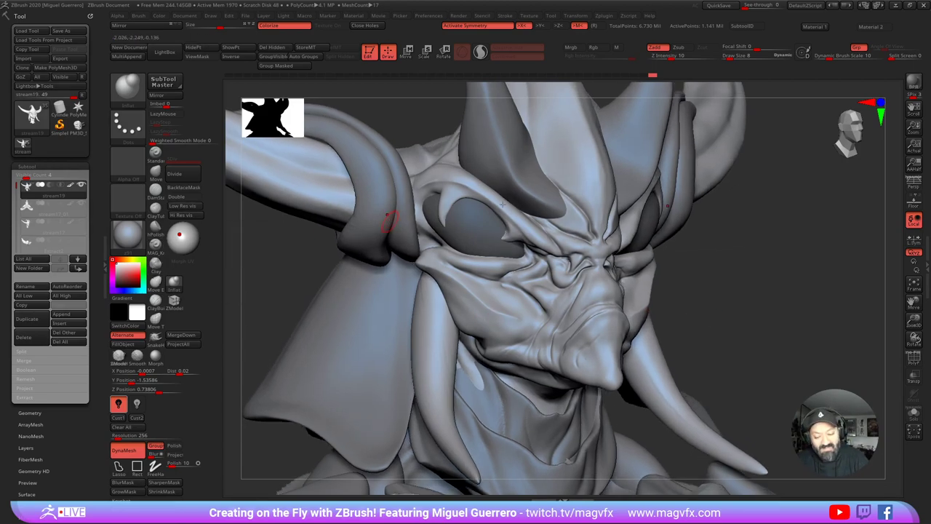
key("bracketright")
left_click_drag(578, 224, 571, 221)
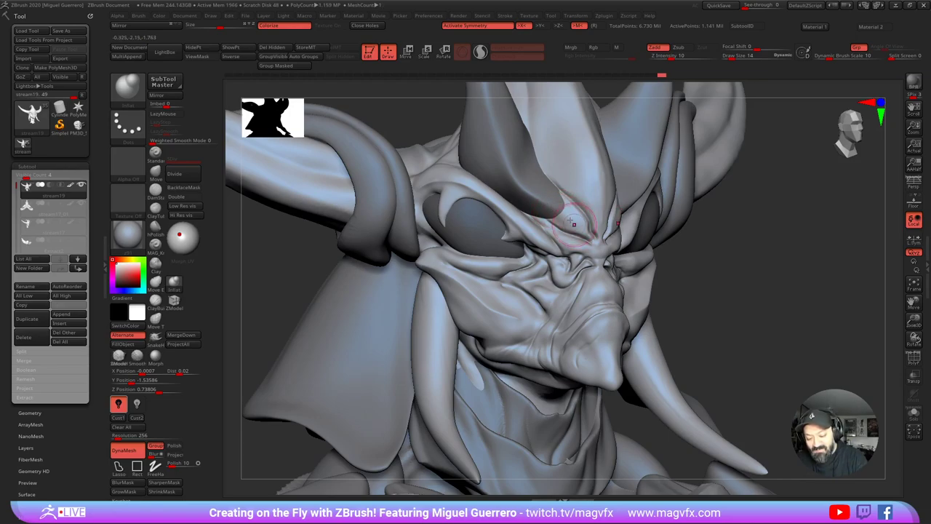
key("bracketleft")
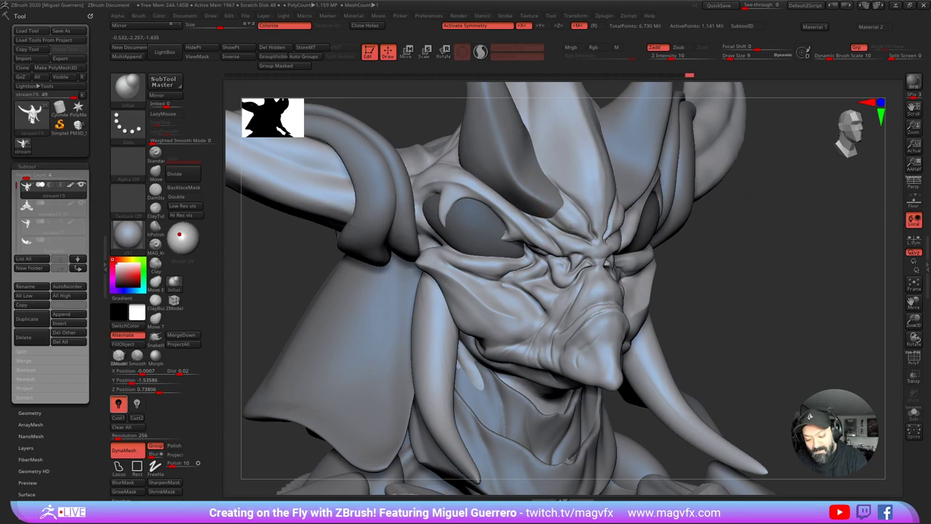
left_click_drag(793, 288, 702, 305)
mouse_move(356, 285)
left_mouse_down()
mouse_move(369, 278)
mouse_move(331, 291)
mouse_move(371, 251)
left_mouse_up()
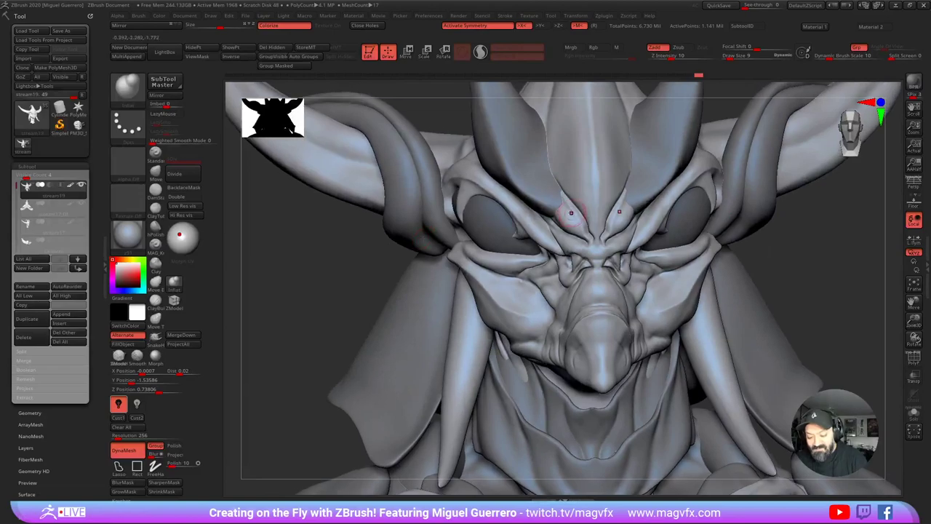
Step: Compare the current brow folds with earlier undo history states and return to the latest state
left_click(679, 77)
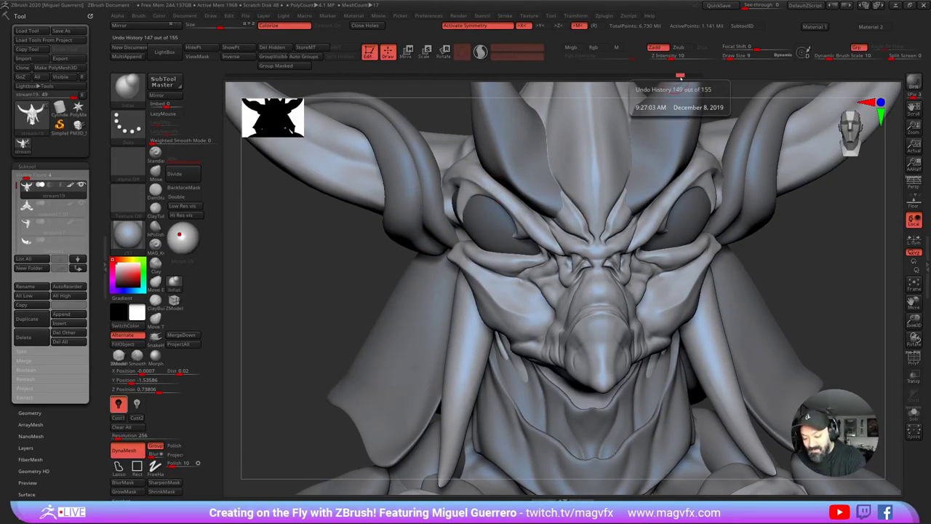
left_click(641, 76)
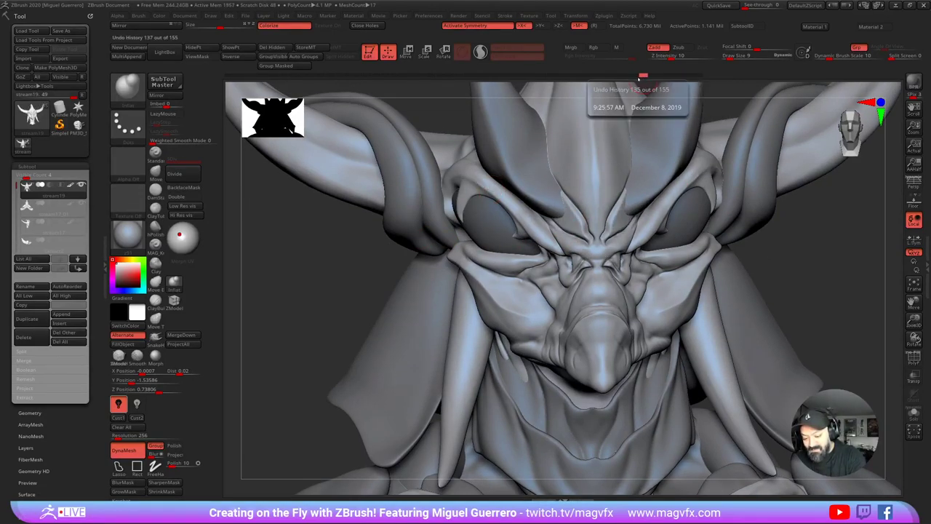
left_click(693, 76)
Step: Carve creases around the front horn bases and between the brows with DamStandard at draw size 6
mouse_move(327, 267)
left_mouse_down()
mouse_move(450, 263)
mouse_move(378, 265)
left_mouse_up()
mouse_move(379, 263)
right_mouse_down()
mouse_move(717, 326)
mouse_move(513, 304)
right_mouse_up()
right_click_drag(348, 264, 364, 258)
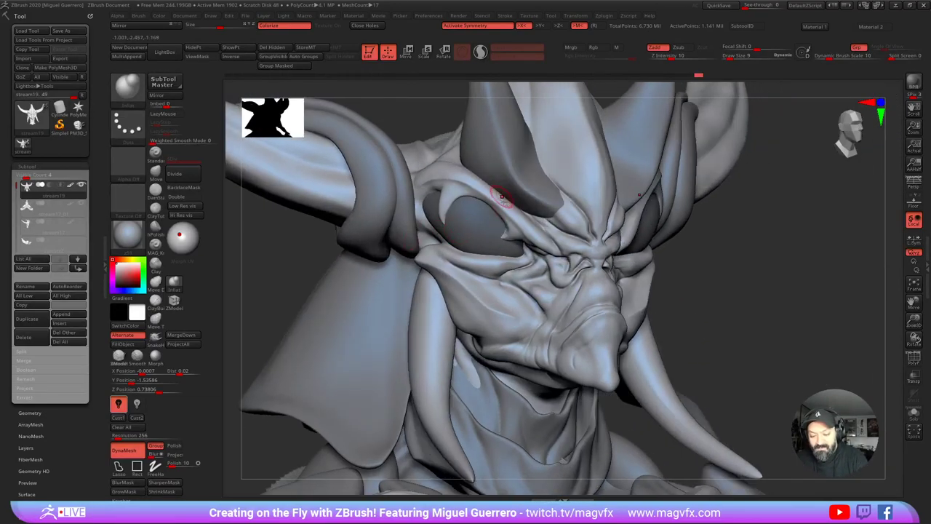
mouse_move(505, 198)
right_mouse_down("alt")
mouse_move(545, 247)
mouse_move(500, 199)
right_mouse_up("alt")
right_click_drag(529, 233, 539, 264, "ctrl")
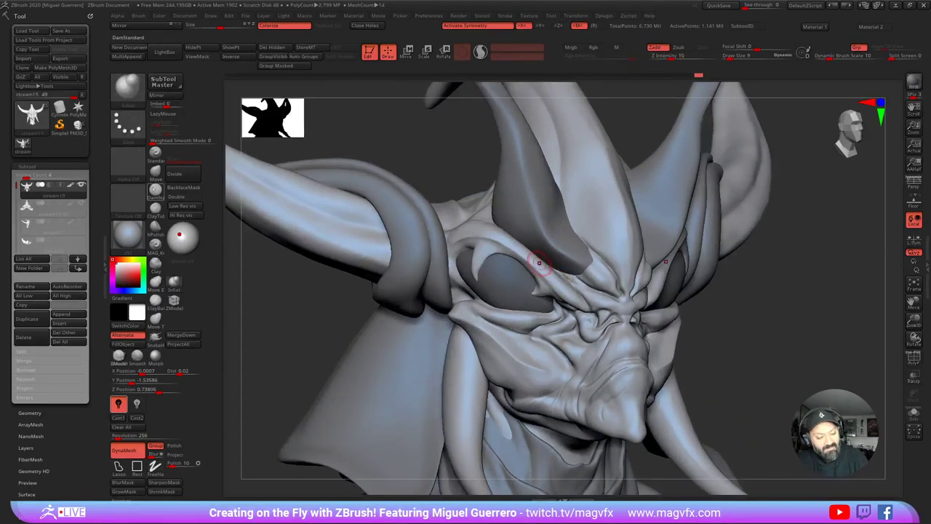
left_click(155, 190)
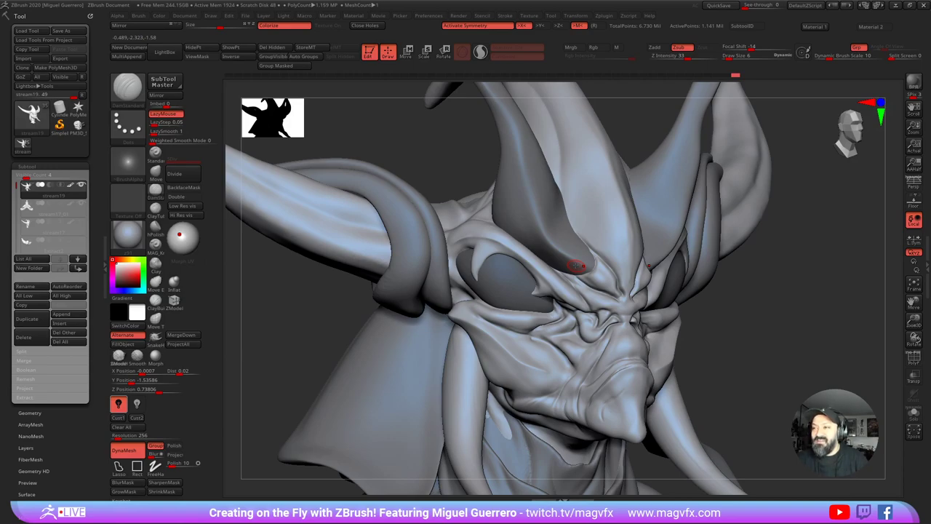
right_click_drag(551, 269, 596, 273)
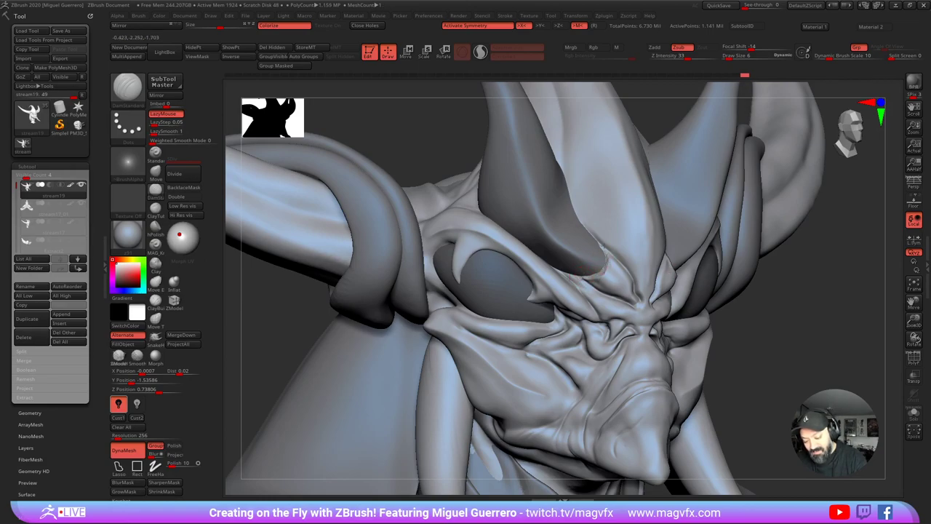
right_click_drag(593, 266, 643, 286)
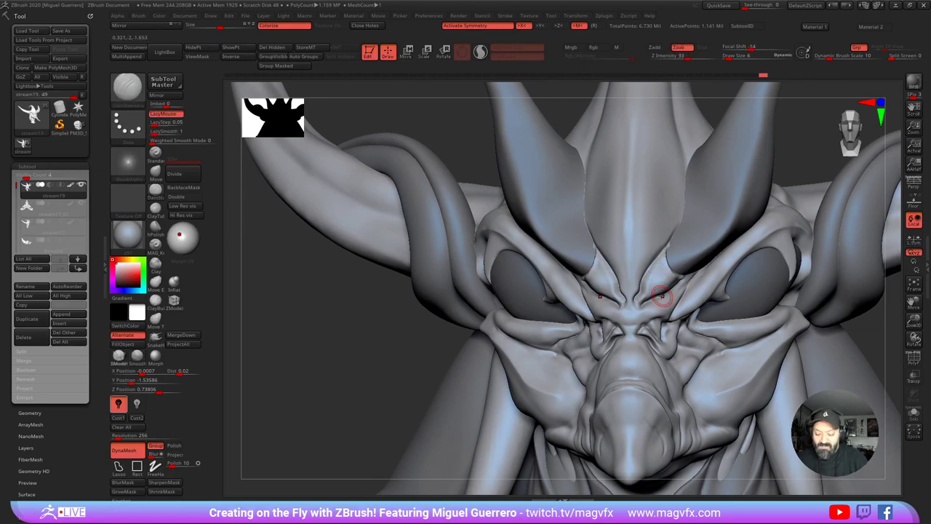
left_click_drag(342, 348, 360, 361)
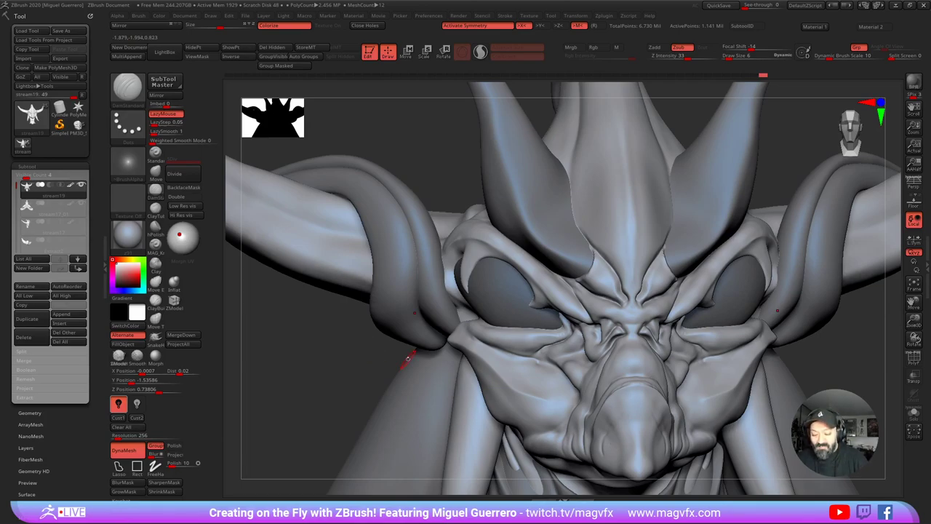
mouse_move(332, 344)
left_mouse_down()
mouse_move(374, 349)
mouse_move(333, 345)
left_mouse_up()
Step: Adjust the brow skin around the front horn base with the Move brush, reducing draw size from 18 to 10
left_click(155, 173)
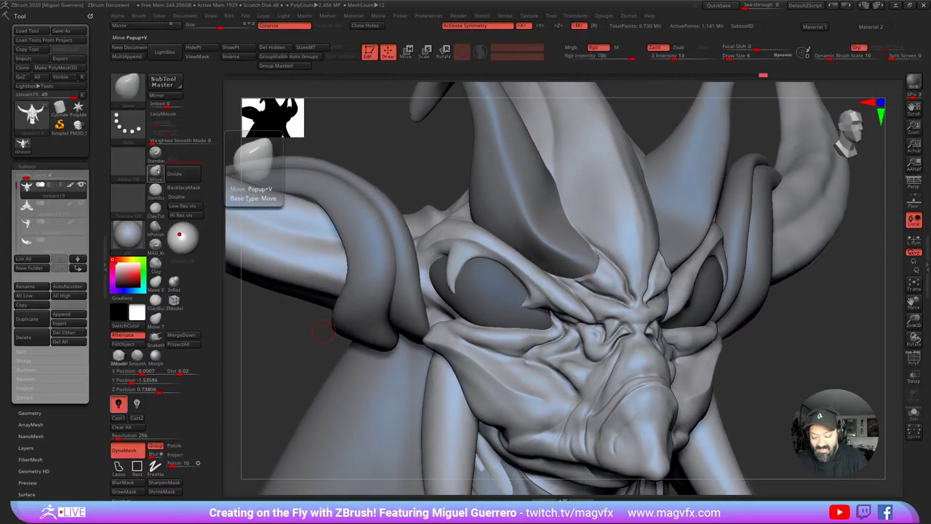
key("bracketright")
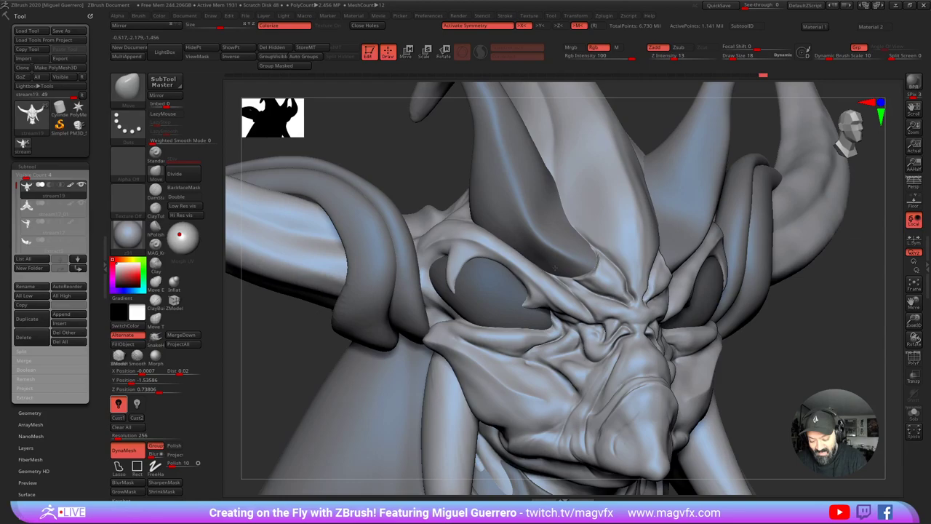
key("bracketleft")
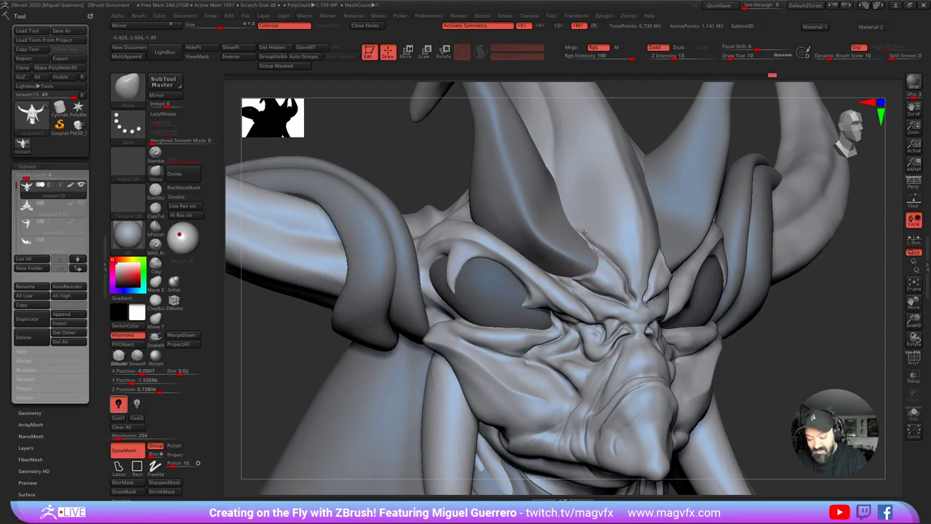
left_click_drag(596, 290, 609, 285)
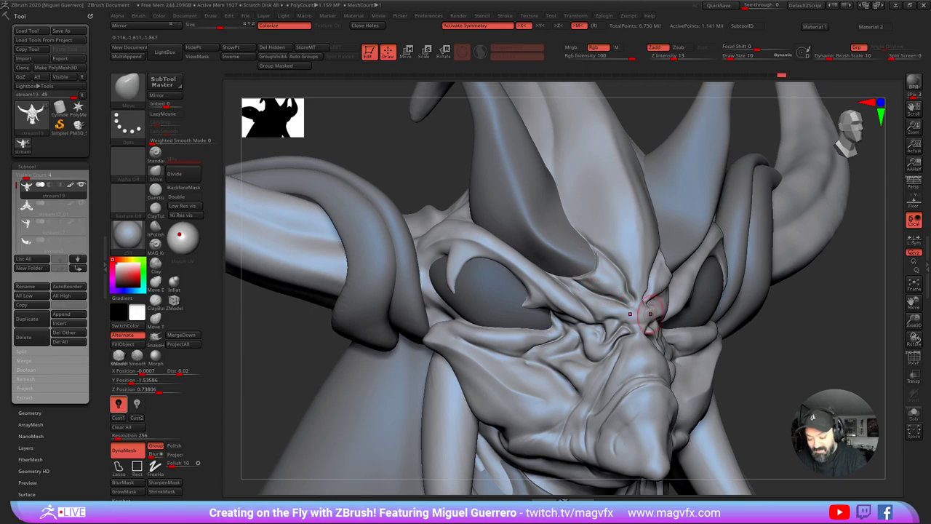
mouse_move(645, 320)
right_mouse_down()
mouse_move(458, 388)
mouse_move(539, 261)
mouse_move(373, 316)
mouse_move(411, 313)
right_mouse_up()
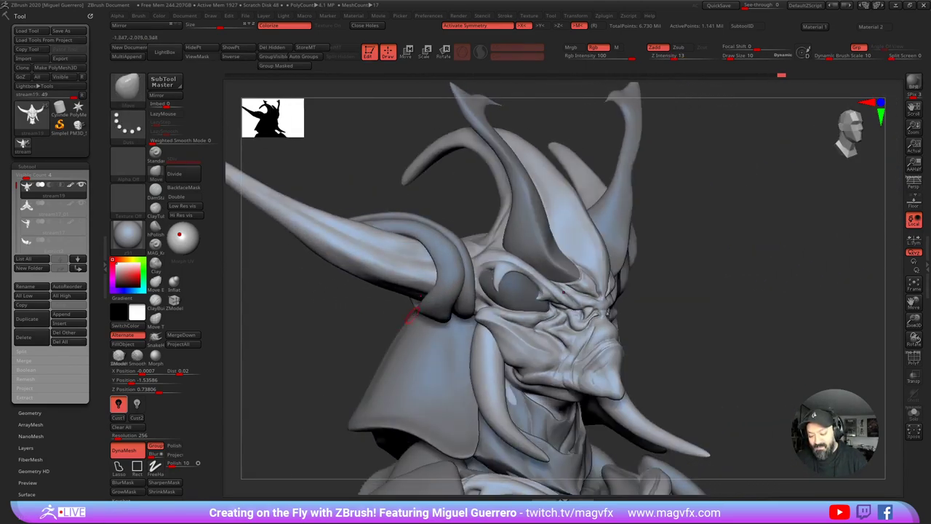
Step: Select the front horns' subtool and adjust the horns with the Move brush at draw size 38, checking them from several angles
left_click(530, 263, "alt")
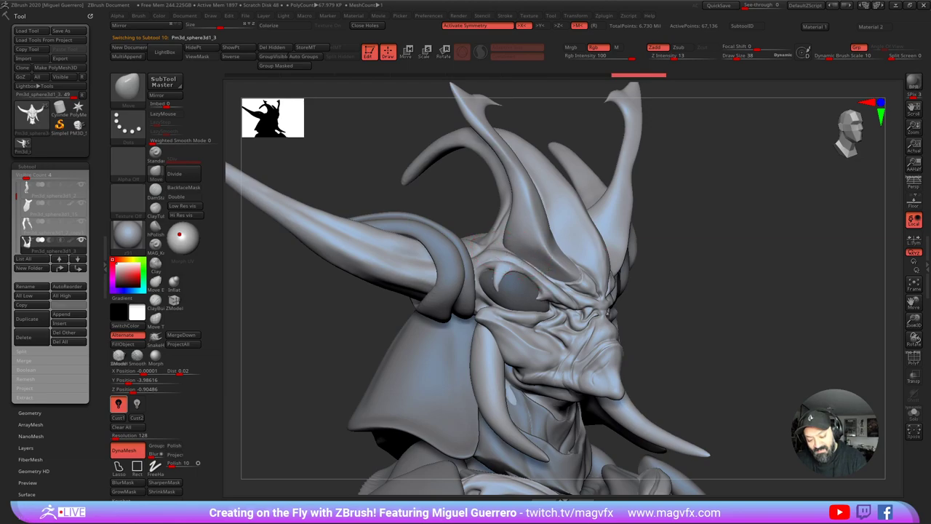
mouse_move(656, 322)
left_mouse_down()
mouse_move(551, 318)
mouse_move(615, 320)
left_mouse_up()
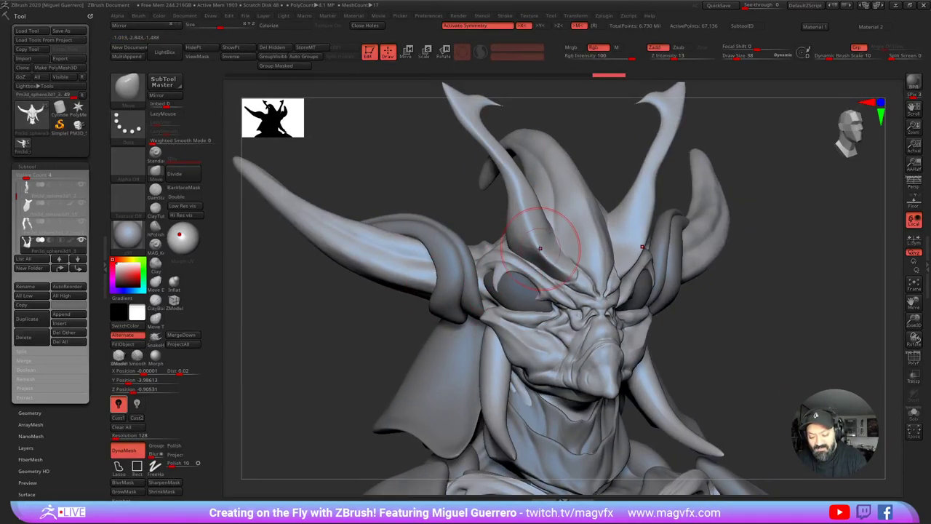
left_click_drag(415, 317, 350, 322)
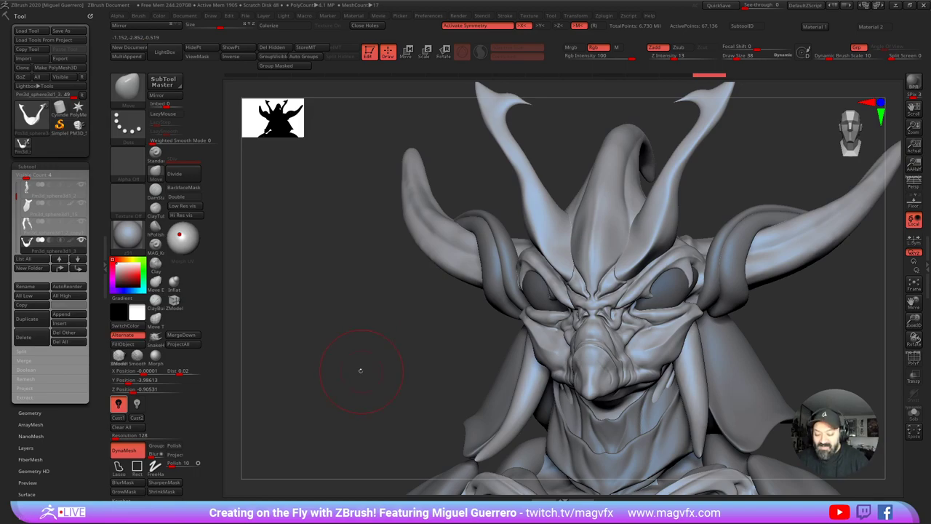
left_click_drag(360, 370, 482, 253)
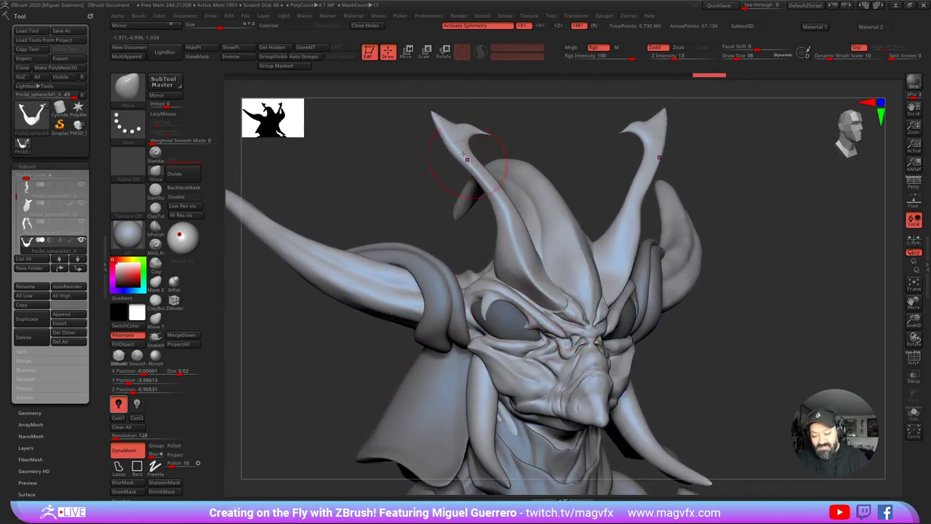
mouse_move(342, 174)
left_mouse_down()
mouse_move(417, 191)
mouse_move(387, 175)
left_mouse_up()
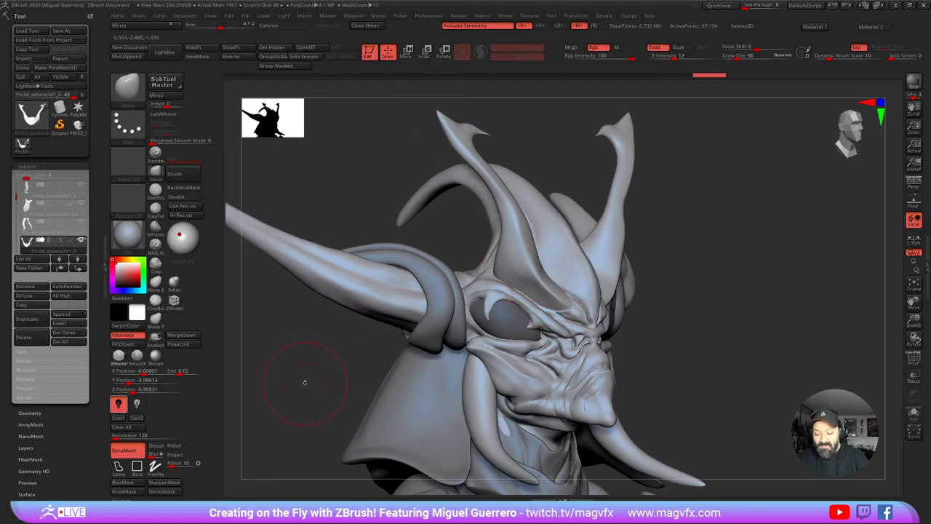
left_click_drag(305, 382, 483, 240)
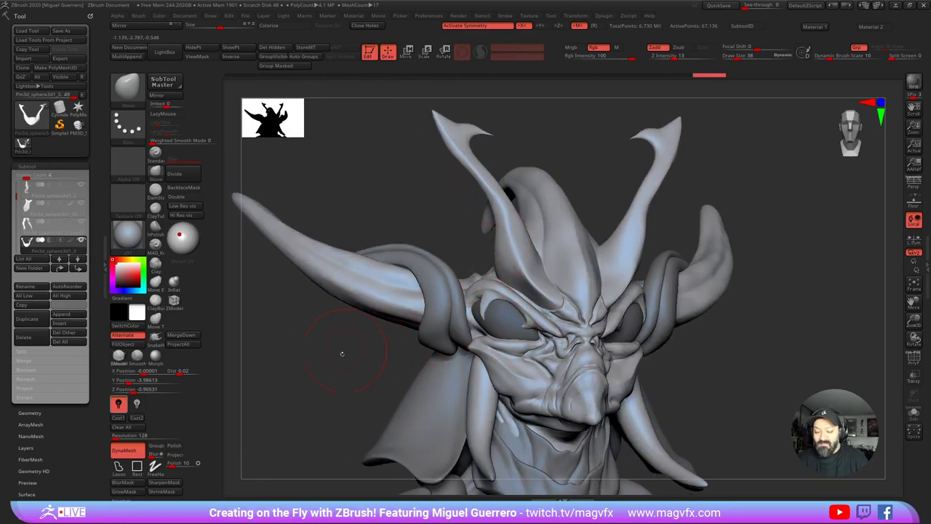
left_click_drag(341, 353, 358, 364)
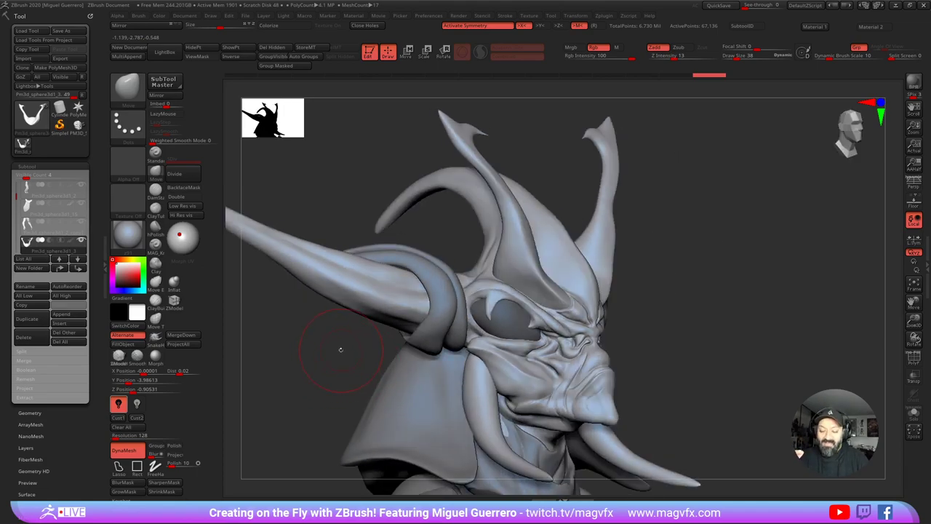
left_click_drag(314, 355, 326, 343)
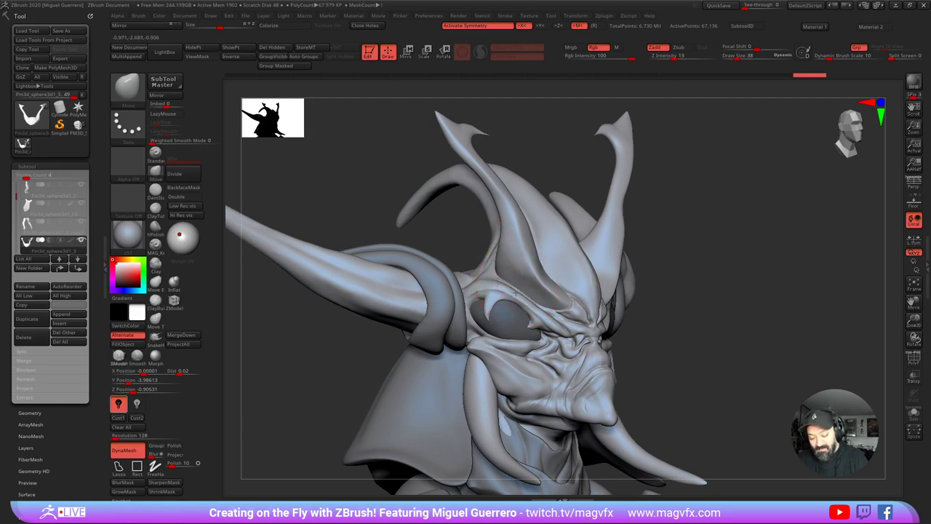
Step: Refine how the front horns' lower ends sit over the brow with the Move brush, redoing the latest changes
key("bracketleft")
right_click_drag(573, 297, 539, 292)
key("bracketright")
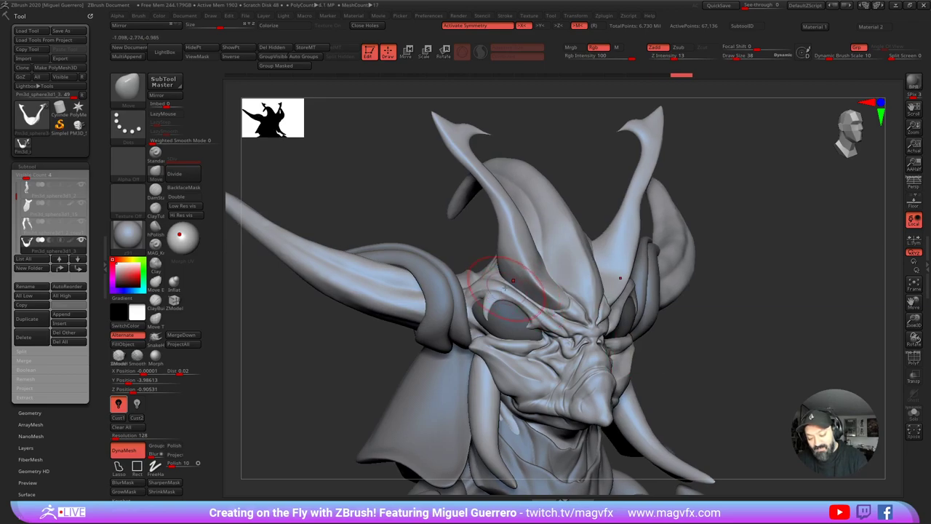
key("ctrl+shift+z")
key("ctrl+shift+z")
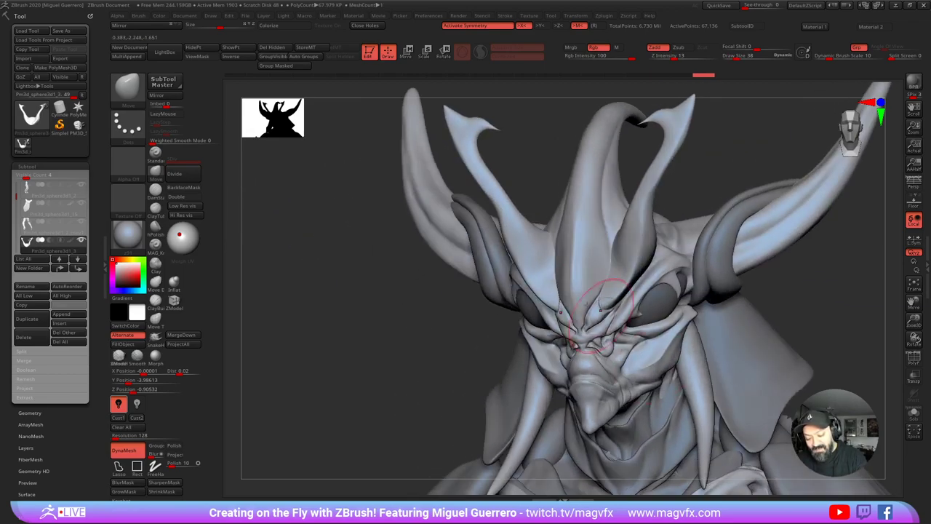
Step: Redo the last front horn change and nudge the horns' lower ends over the brow with the Move brush
key("ctrl+shift+z")
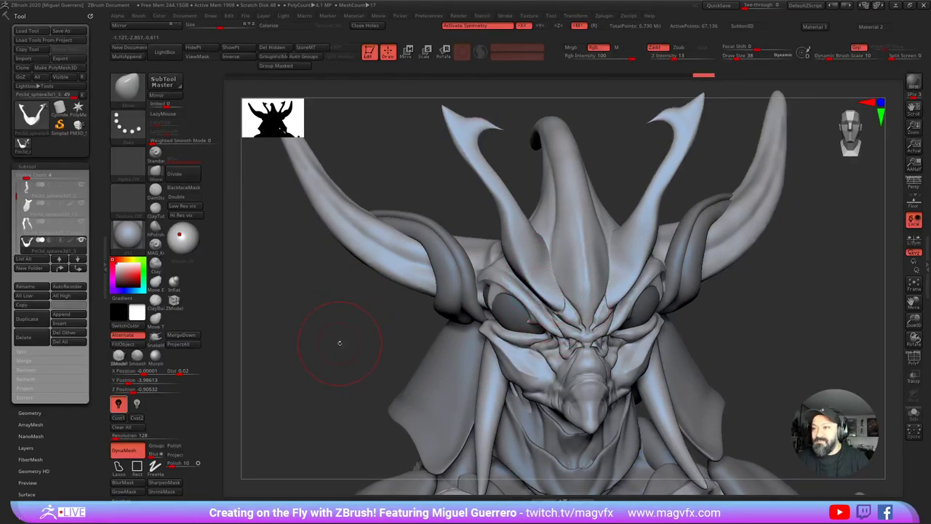
mouse_move(339, 343)
left_mouse_down()
mouse_move(393, 347)
mouse_move(347, 344)
mouse_move(372, 343)
mouse_move(356, 342)
mouse_move(375, 320)
left_mouse_up()
left_click_drag(542, 281, 546, 275)
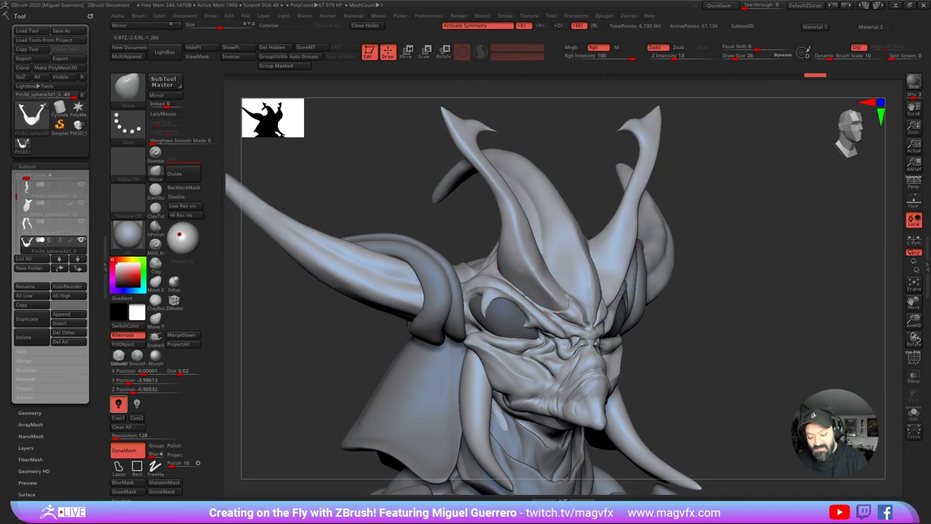
Step: Thicken the front horns with the Inflat brush at draw size 26, from the lower ends to the hooked tips
key("[")
left_click(173, 285)
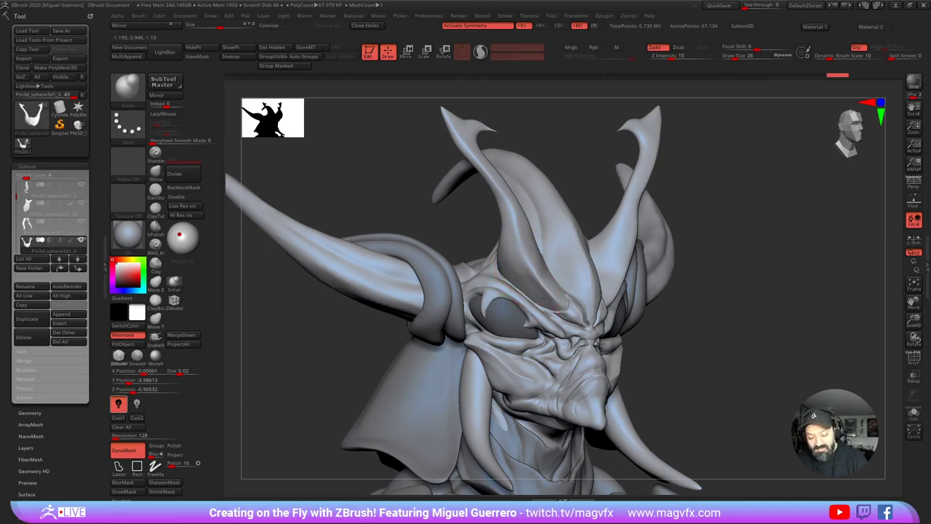
mouse_move(573, 302)
right_mouse_down()
mouse_move(680, 361)
mouse_move(630, 328)
right_mouse_up()
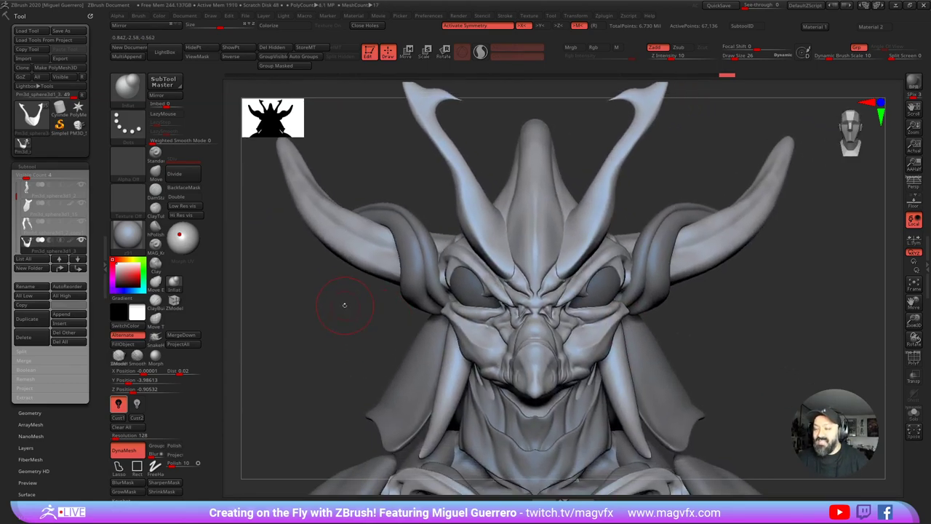
right_click_drag(335, 332, 348, 370, "alt")
right_click(348, 370)
left_click(346, 370)
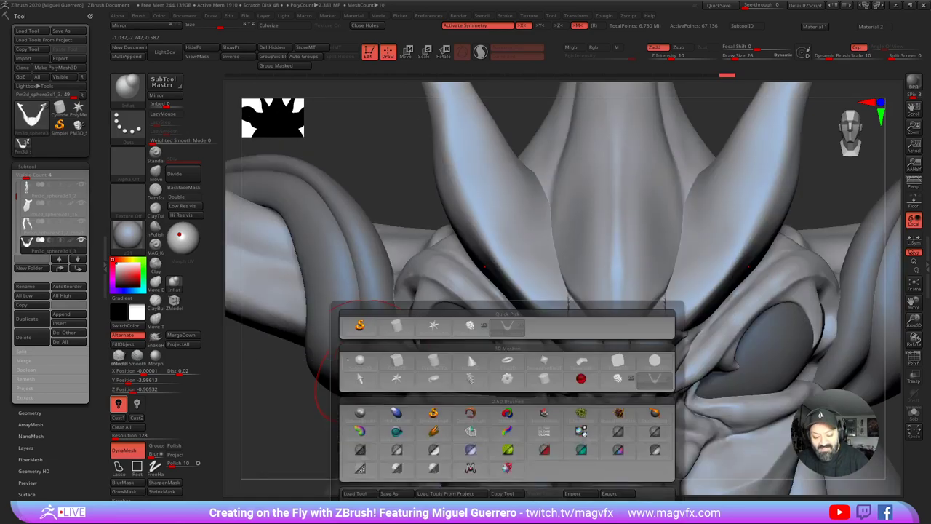
mouse_move(431, 219)
right_mouse_down("ctrl")
mouse_move(390, 156)
mouse_move(416, 251)
right_mouse_up("ctrl")
mouse_move(415, 182)
right_mouse_down("ctrl")
mouse_move(436, 251)
mouse_move(400, 167)
mouse_move(439, 245)
mouse_move(434, 221)
mouse_move(468, 211)
right_mouse_up("ctrl")
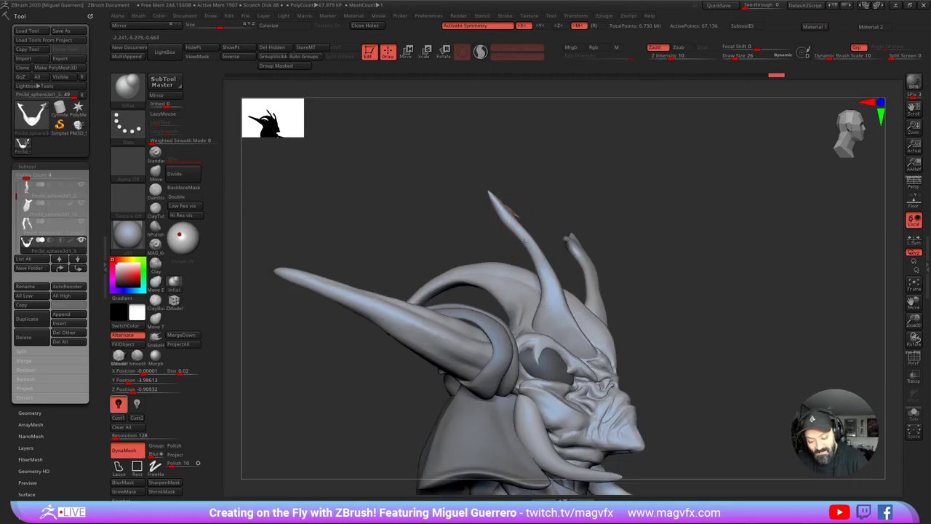
left_click_drag(491, 229, 426, 223)
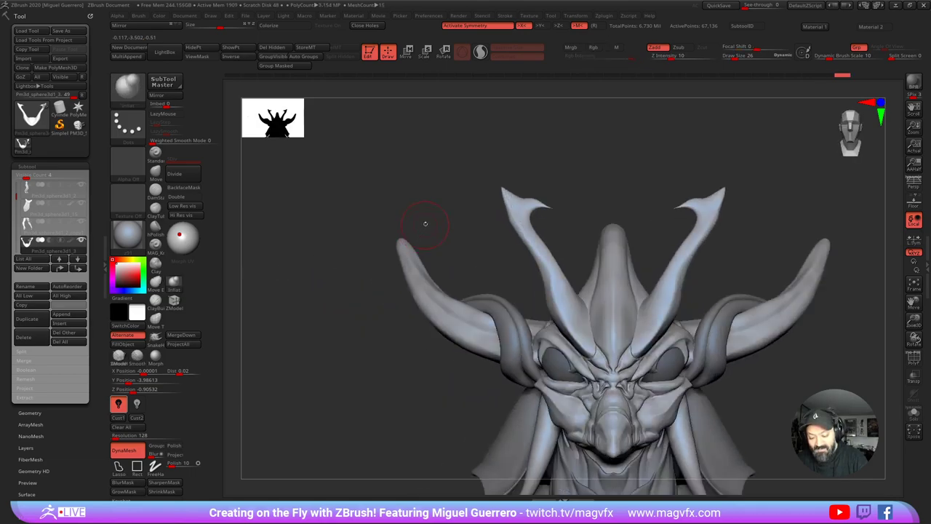
key("ctrl+z")
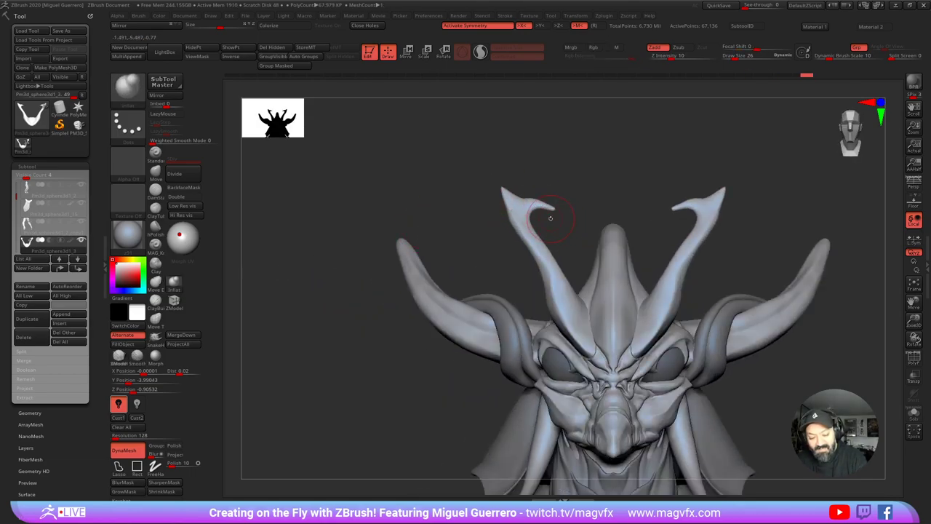
Step: Inflate the forked ends and upper shafts of the front horns from above and several angles, reducing draw size to 8 for the hooks
mouse_move(291, 277)
left_mouse_down("alt")
mouse_move(308, 336)
mouse_move(440, 338)
mouse_move(469, 379)
mouse_move(473, 287)
mouse_move(397, 320)
left_mouse_up("alt")
left_click_drag(470, 289, 559, 284)
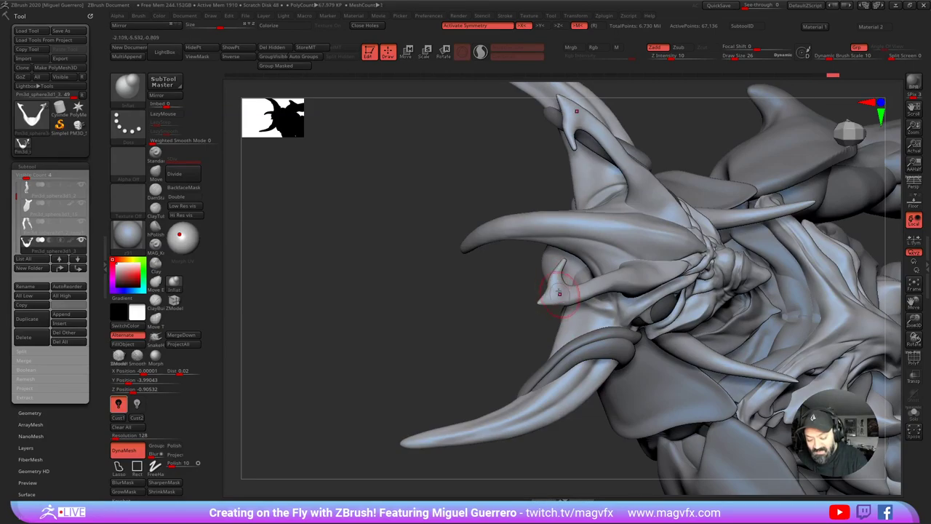
left_click_drag(457, 295, 567, 290)
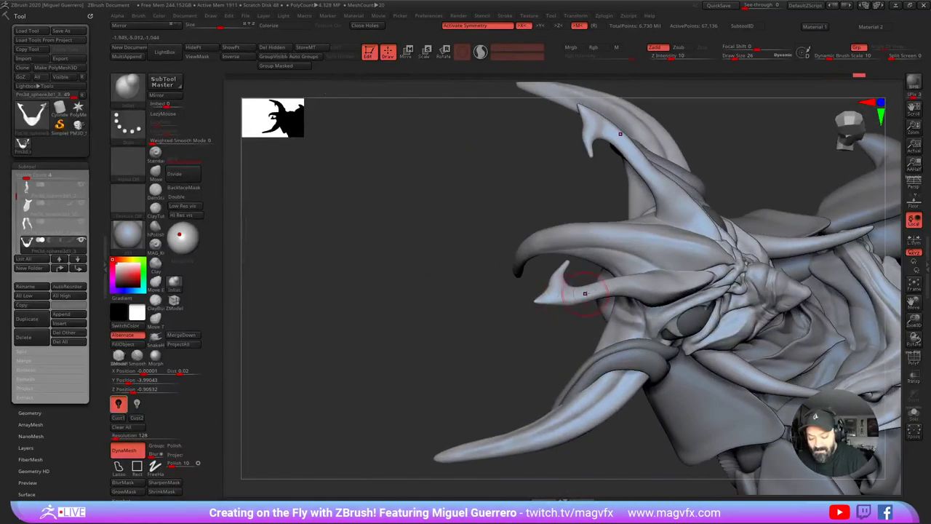
mouse_move(436, 308)
left_mouse_down()
mouse_move(357, 266)
mouse_move(503, 387)
left_mouse_up()
left_click_drag(313, 286, 336, 268)
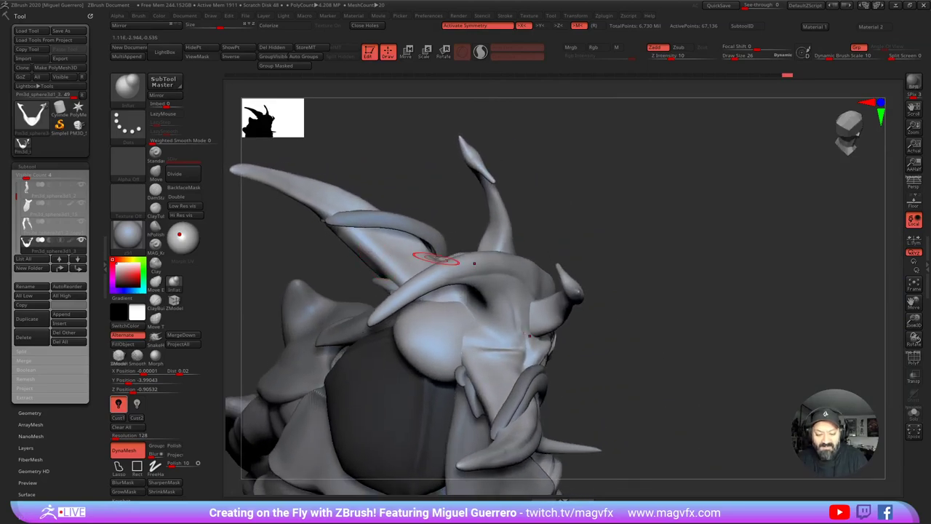
left_click_drag(604, 309, 557, 217, "shift")
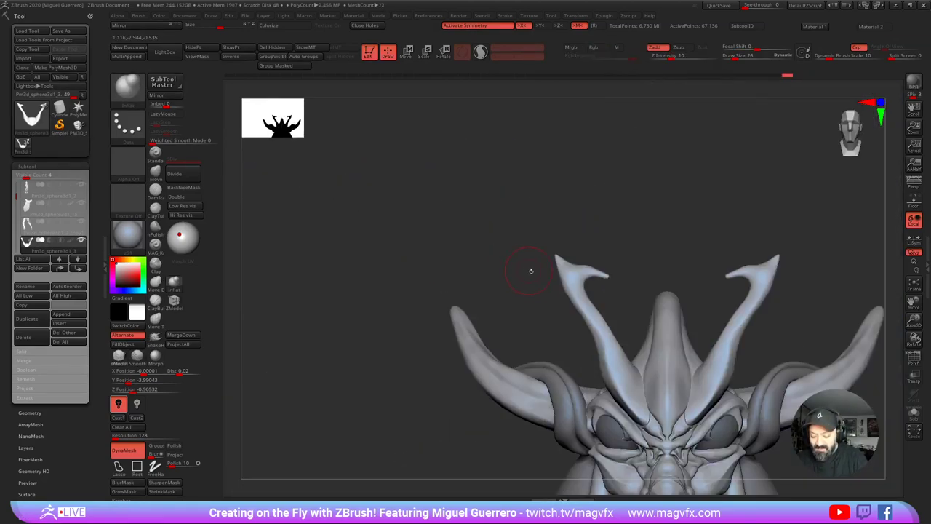
mouse_move(531, 271)
left_mouse_down("alt")
mouse_move(423, 211)
mouse_move(461, 298)
mouse_move(444, 232)
left_mouse_up("alt")
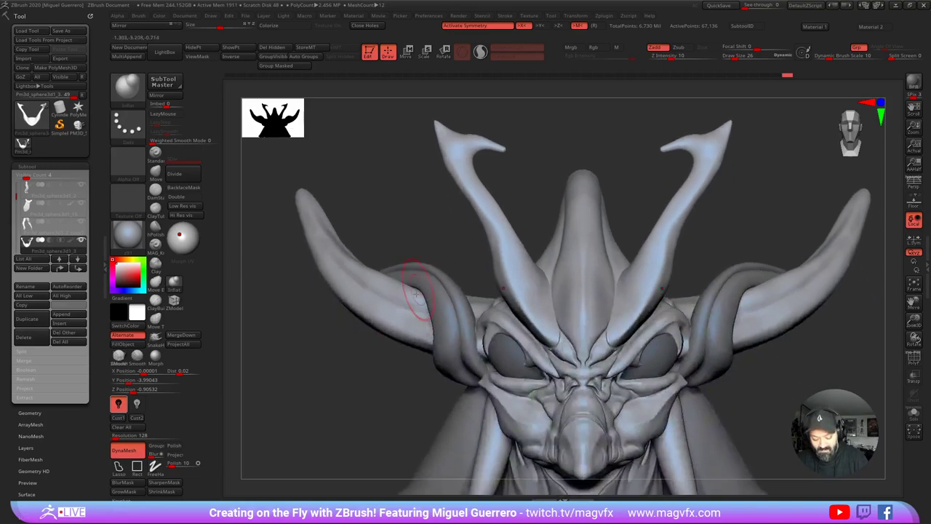
left_click_drag(353, 389, 375, 365)
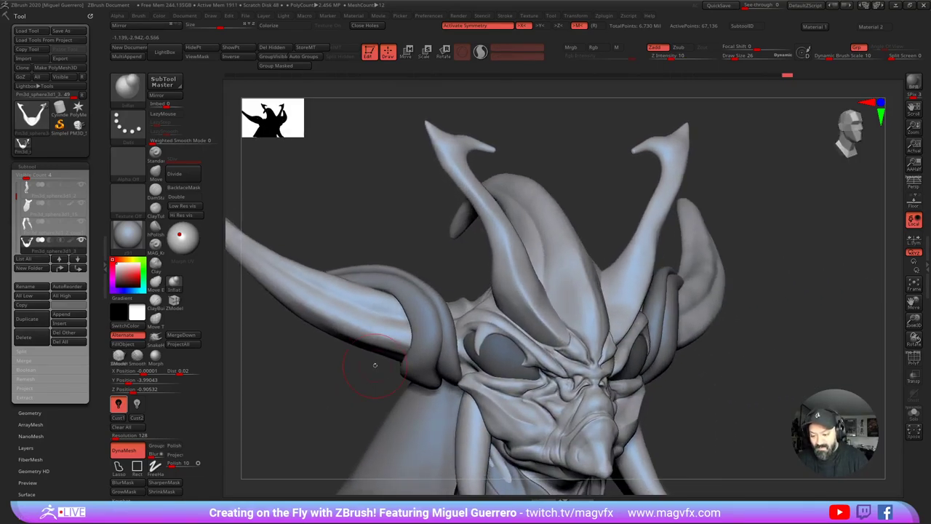
left_click_drag(622, 176, 651, 150)
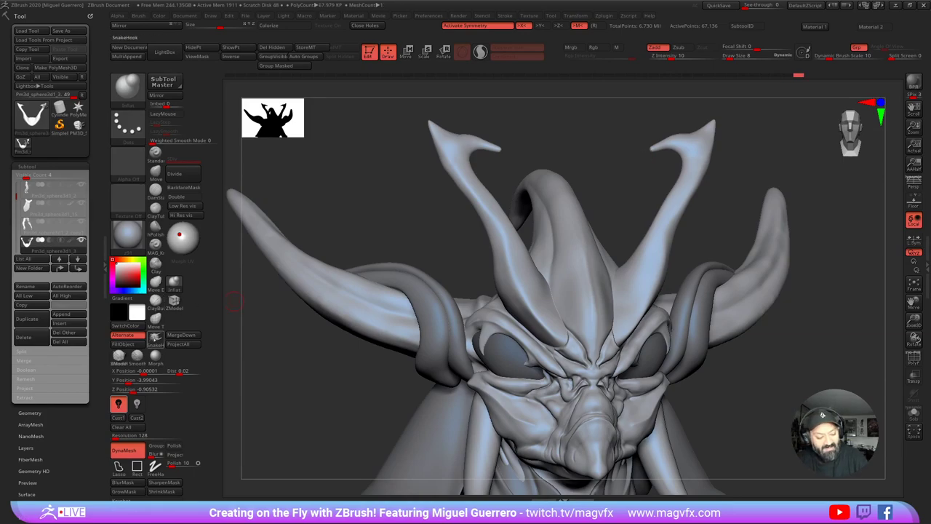
Step: Draw out the inner hooks of the front horns into sharper points with the SnakeHook brush at draw size 6
left_click(155, 336)
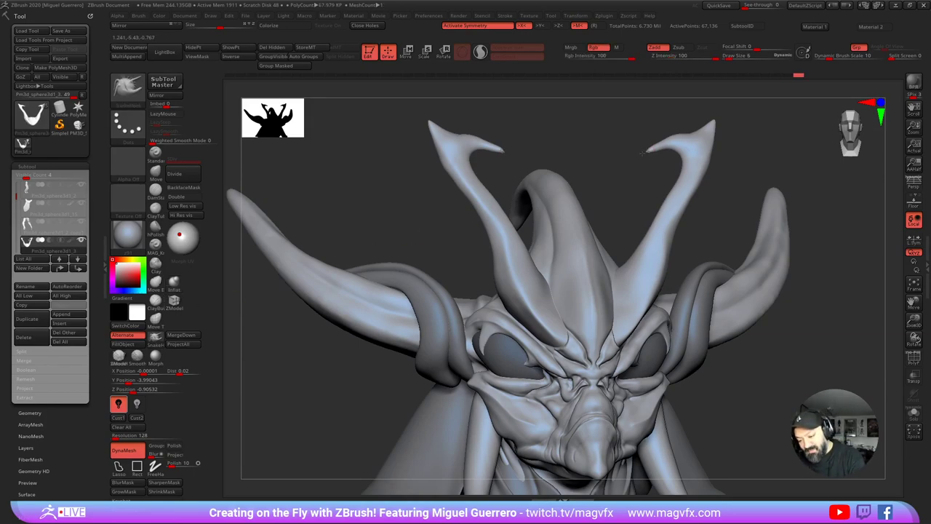
left_click_drag(636, 148, 381, 211)
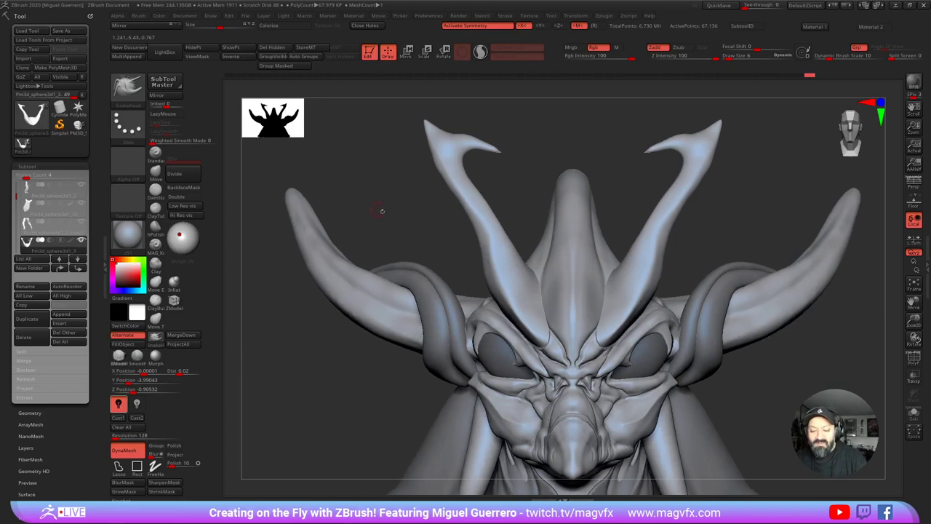
left_click_drag(416, 245, 420, 256, "alt")
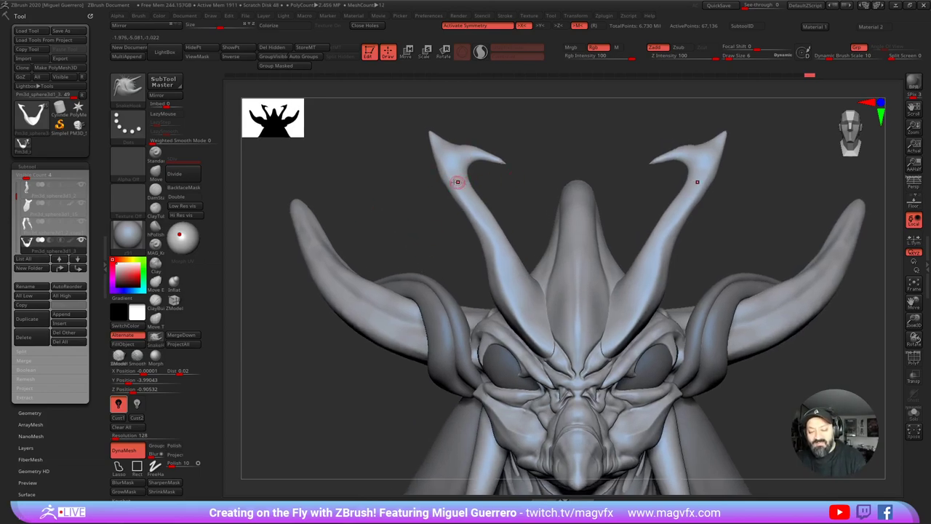
left_click_drag(433, 197, 449, 212, "alt")
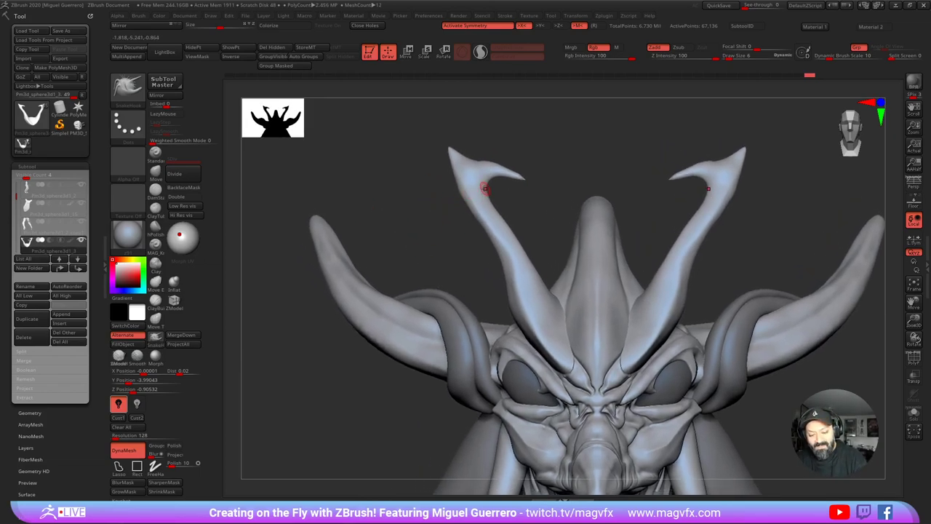
left_click_drag(375, 220, 374, 227)
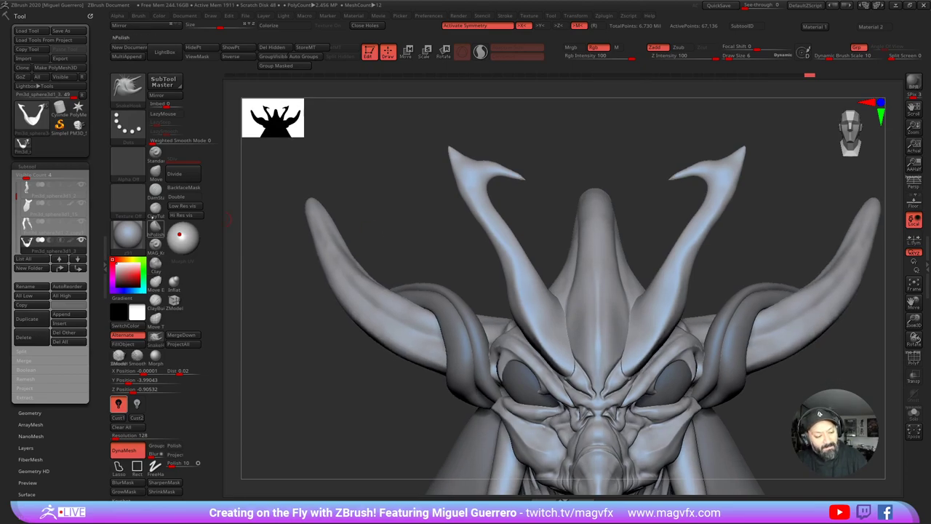
Step: Carve along the front horns from forked end to brow with DamStandard, raising draw size from 9 to 18, and smooth the shafts
left_click(155, 190)
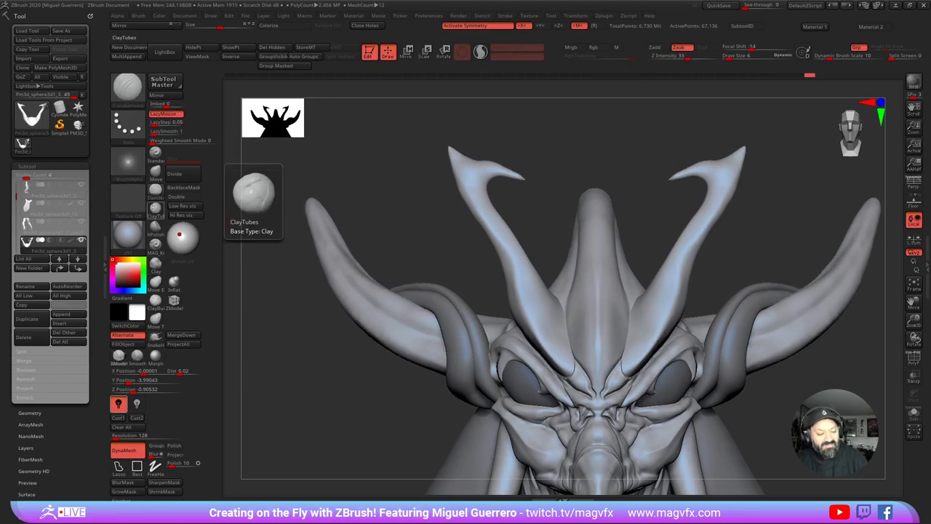
left_click(153, 192)
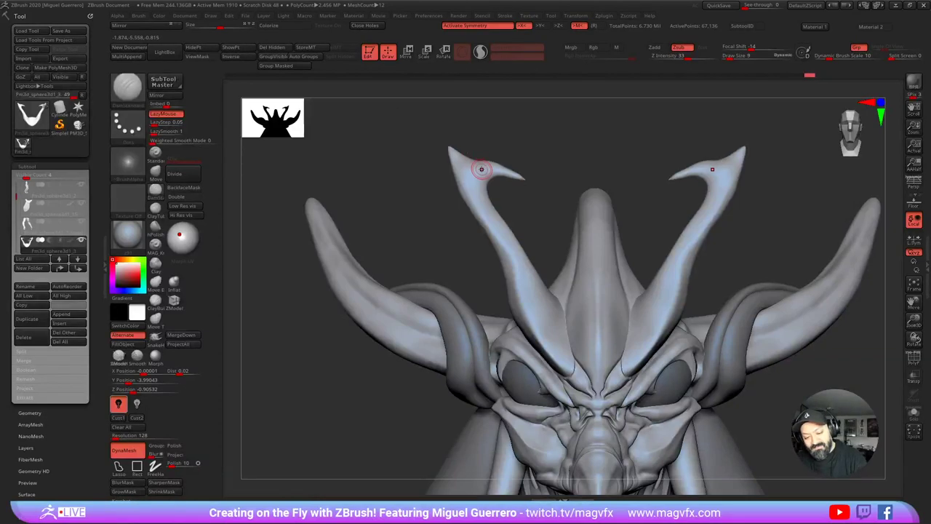
key("bracketright")
mouse_move(500, 170)
left_mouse_down()
mouse_move(481, 184)
mouse_move(491, 209)
mouse_move(470, 174)
mouse_move(469, 198)
mouse_move(562, 368)
left_mouse_up()
mouse_move(426, 235)
left_mouse_down()
mouse_move(435, 235)
mouse_move(413, 238)
mouse_move(456, 208)
left_mouse_up()
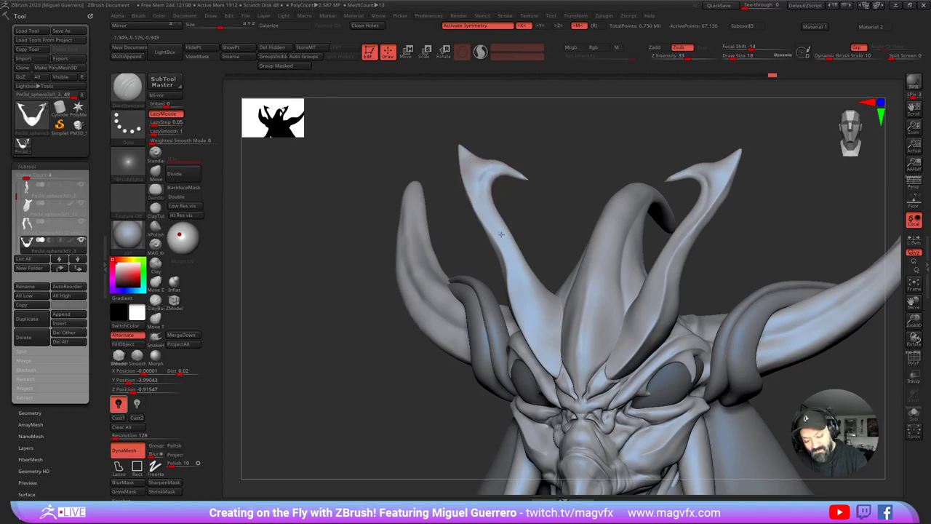
left_click_drag(531, 295, 563, 352)
mouse_move(516, 273)
left_mouse_down("shift")
mouse_move(463, 167)
mouse_move(445, 183)
mouse_move(528, 299)
left_mouse_up("shift")
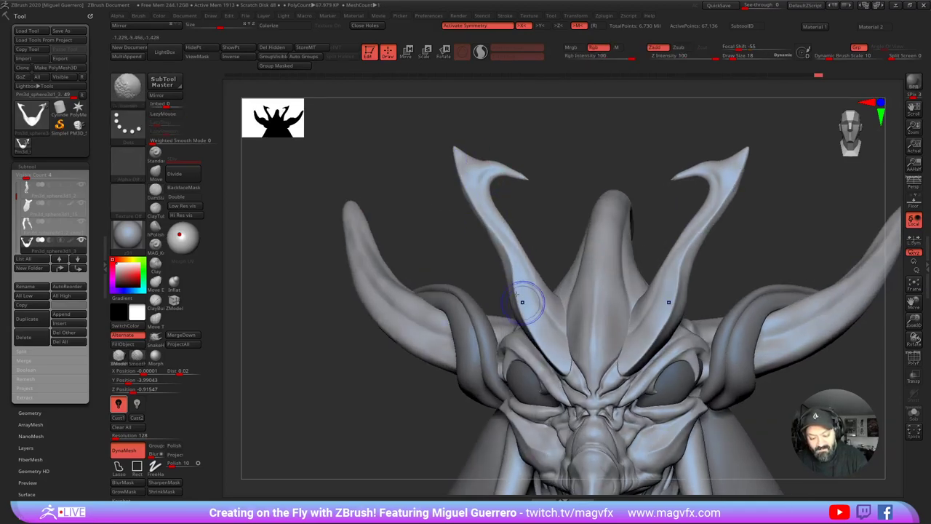
Step: Carve the outer sides of the front horns' shafts in profile with DamStandard at draw size 18
mouse_move(431, 222)
left_mouse_down()
mouse_move(468, 216)
mouse_move(441, 168)
left_mouse_up()
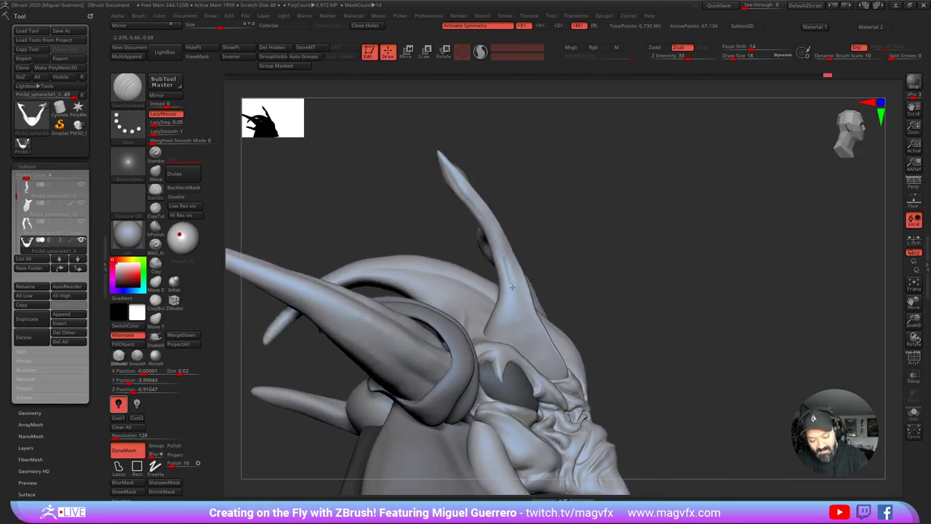
left_click_drag(436, 177, 454, 218)
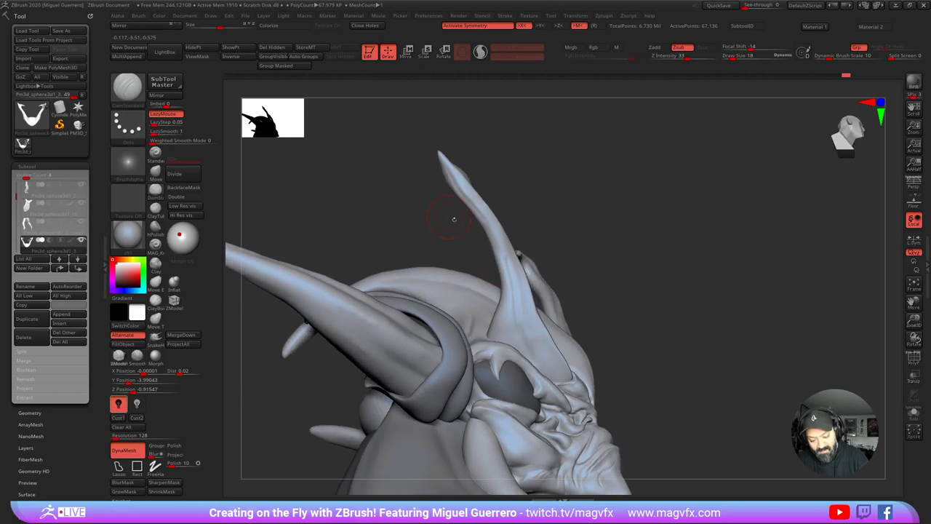
mouse_move(509, 264)
left_mouse_down()
mouse_move(447, 170)
mouse_move(485, 224)
mouse_move(515, 299)
left_mouse_up()
mouse_move(424, 225)
left_mouse_down()
mouse_move(403, 244)
mouse_move(419, 235)
left_mouse_up()
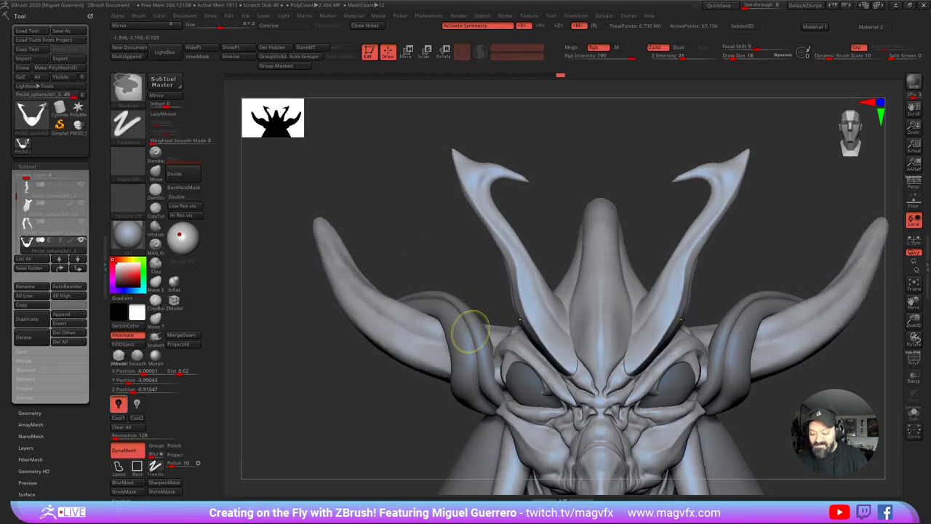
Step: Smooth the front horn shafts and define their forked tips with DamStandard at draw size 18
right_click_drag(469, 332, 429, 328, "ctrl")
mouse_move(412, 337)
left_mouse_down()
mouse_move(397, 366)
mouse_move(384, 365)
mouse_move(416, 355)
left_mouse_up()
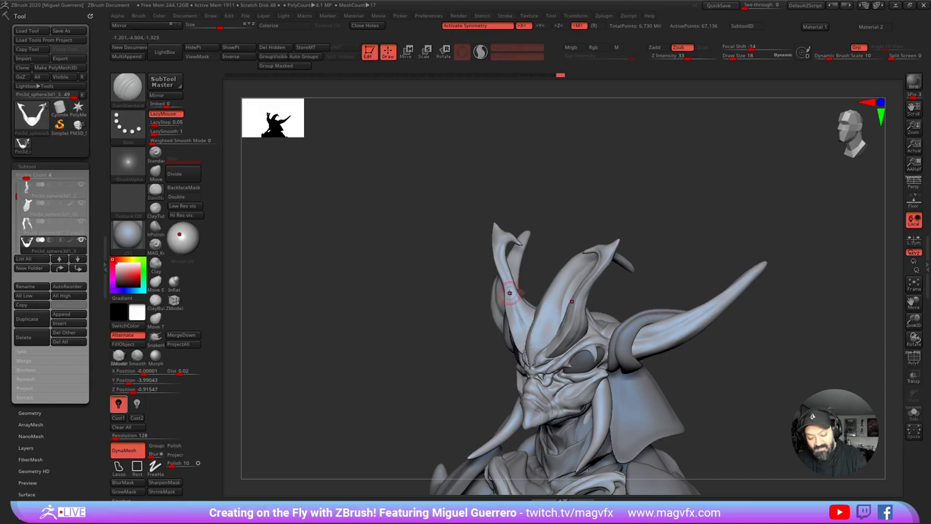
left_click_drag(530, 339, 500, 233, "shift")
left_click_drag(347, 252, 400, 276)
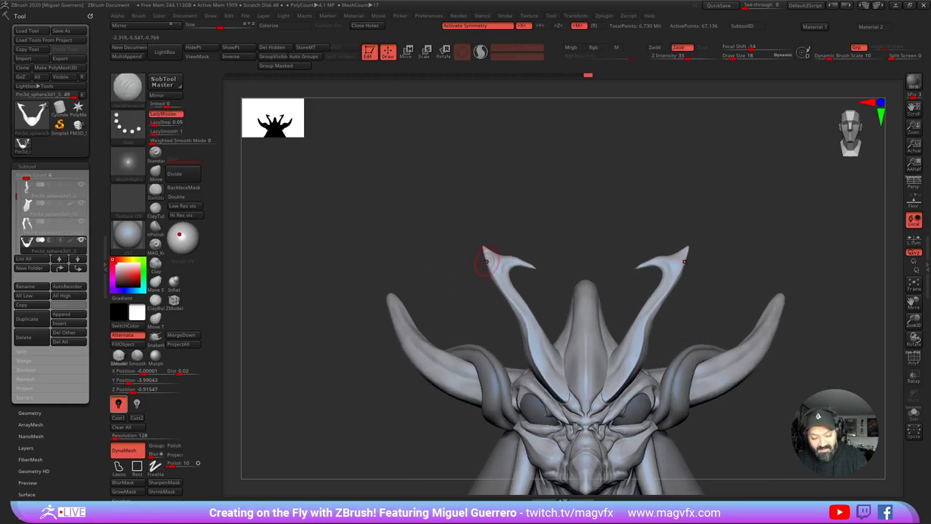
left_click_drag(487, 253, 432, 272)
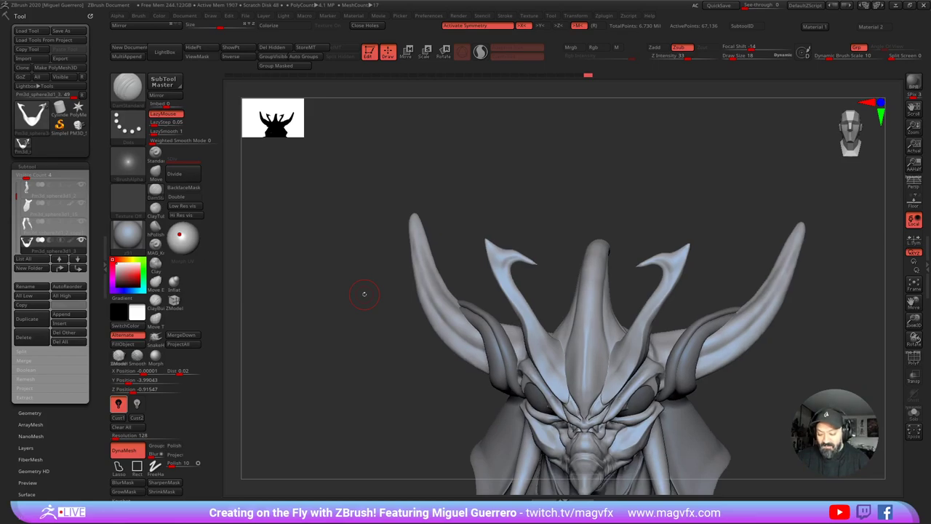
Step: Pull the front horns' outer tips upward and round the bend below them with the Move brush, raising draw size from 18 to 26
key("2")
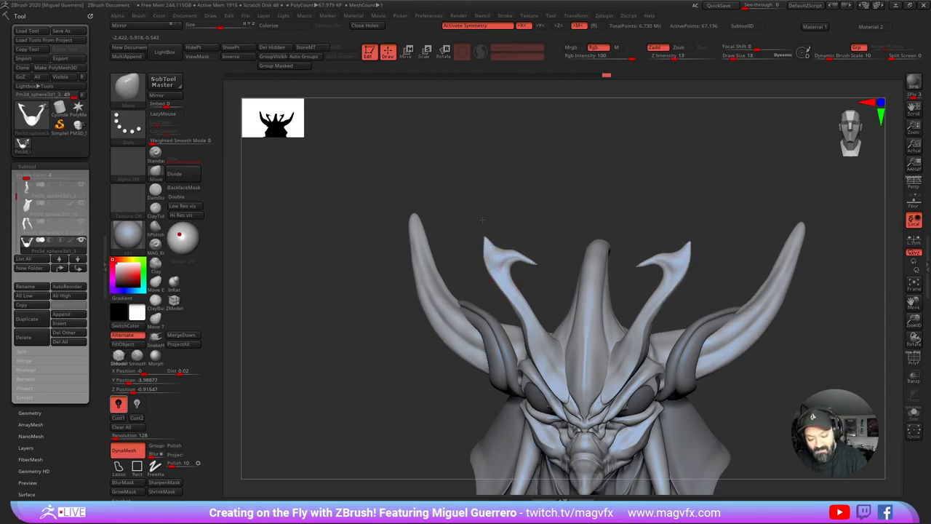
left_click_drag(483, 220, 484, 237)
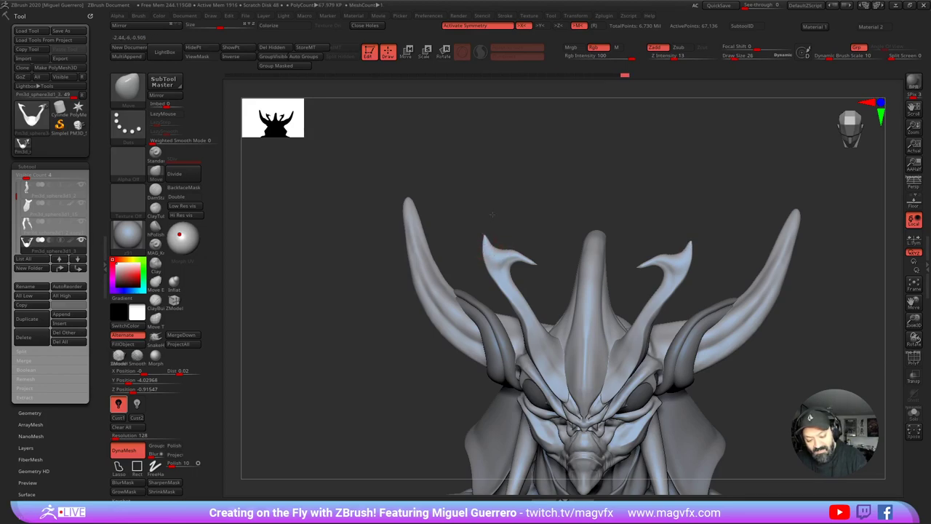
mouse_move(483, 247)
left_mouse_down()
mouse_move(475, 249)
mouse_move(486, 227)
left_mouse_up()
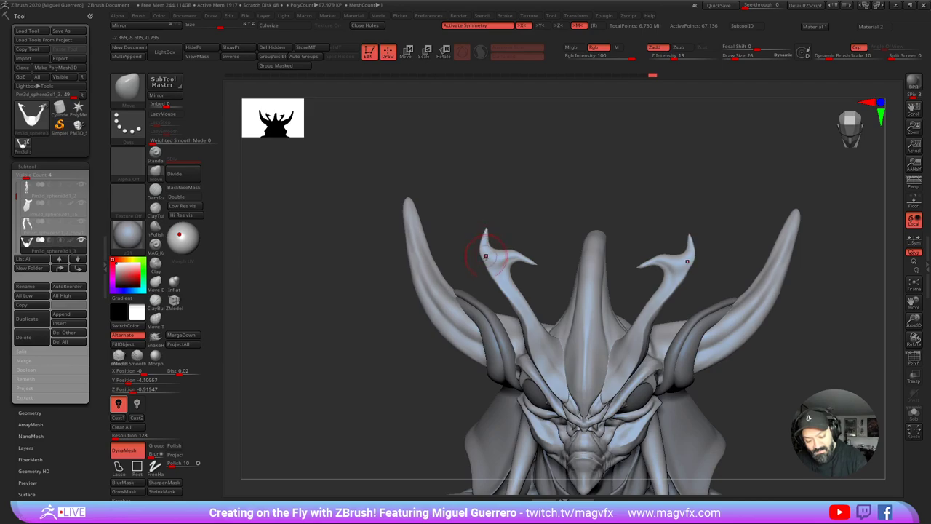
mouse_move(482, 270)
left_mouse_down()
mouse_move(470, 260)
mouse_move(503, 295)
left_mouse_up()
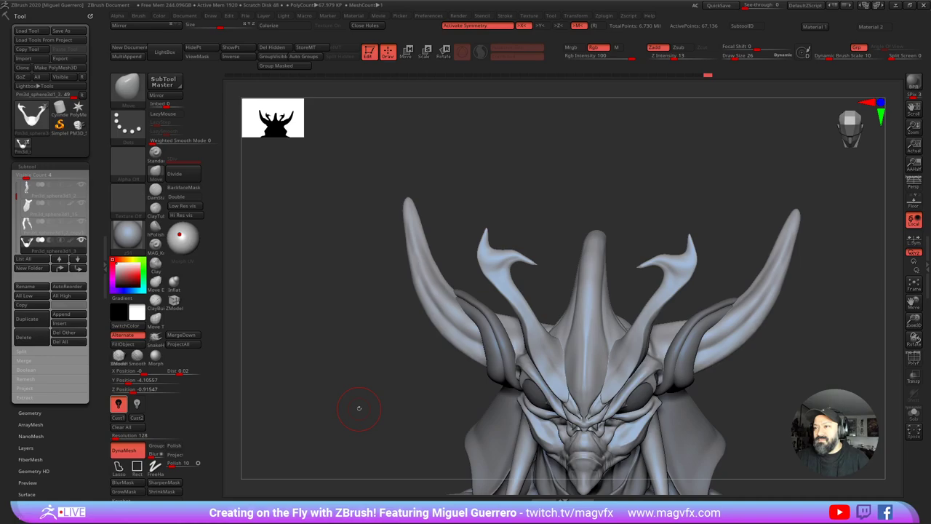
left_click_drag(367, 375, 491, 305)
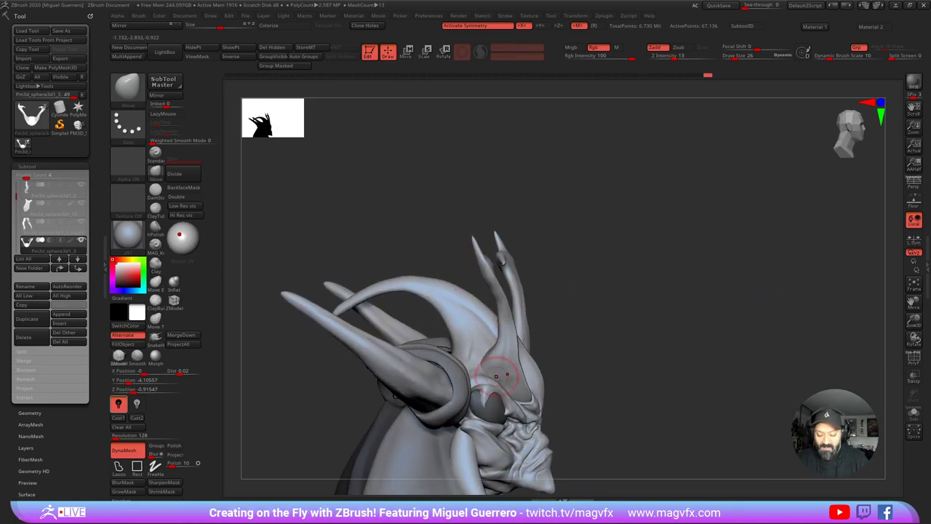
Step: Examine the front horns' shape and placement from the front, three-quarter and both profile views of the head
left_click_drag(612, 400, 487, 409)
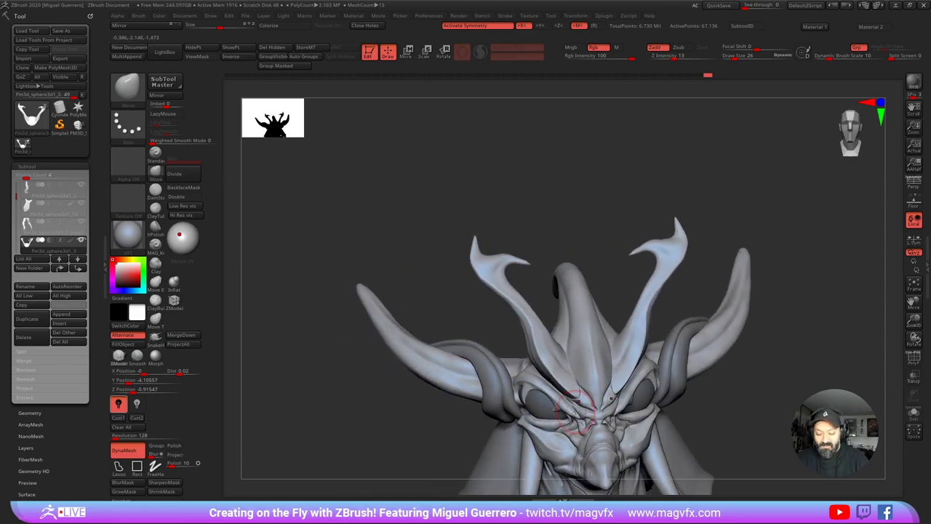
left_click_drag(378, 402, 447, 380)
left_click_drag(334, 426, 396, 416)
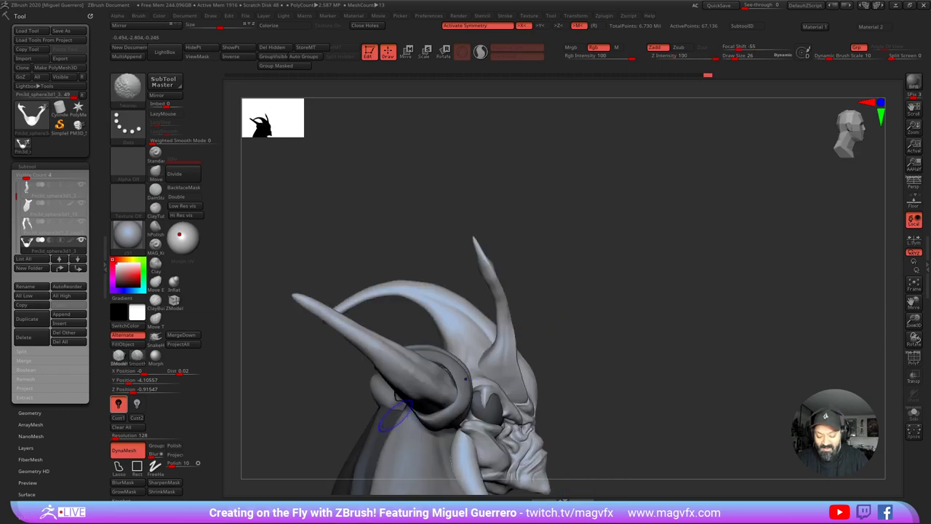
key("shift")
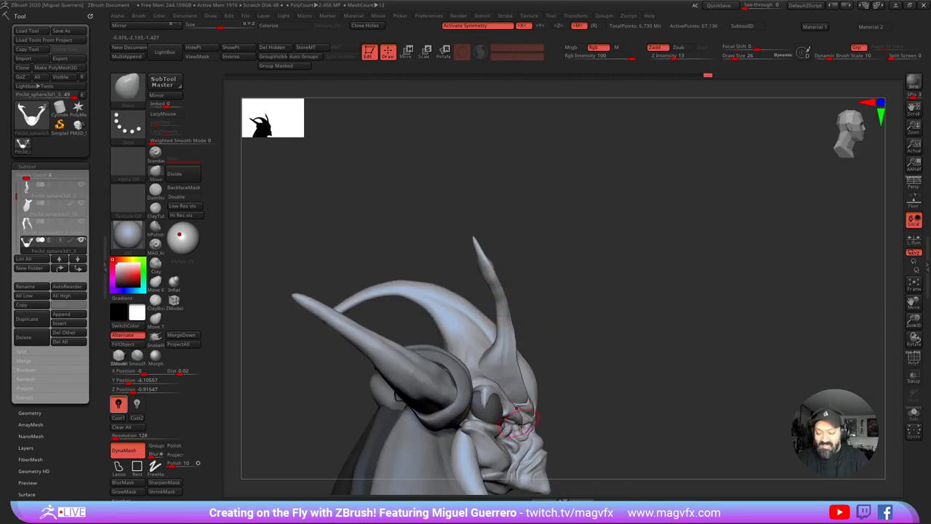
left_click_drag(547, 405, 595, 315, "alt")
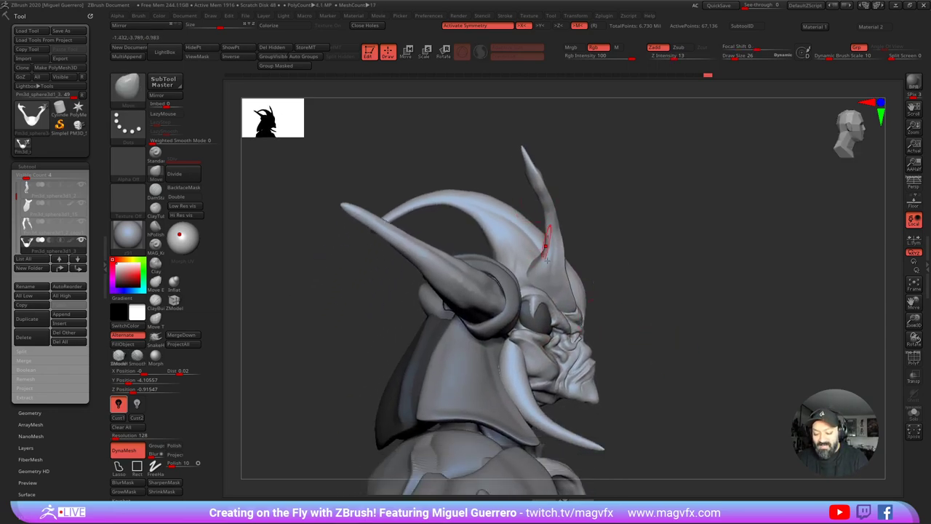
left_click_drag(657, 376, 554, 375)
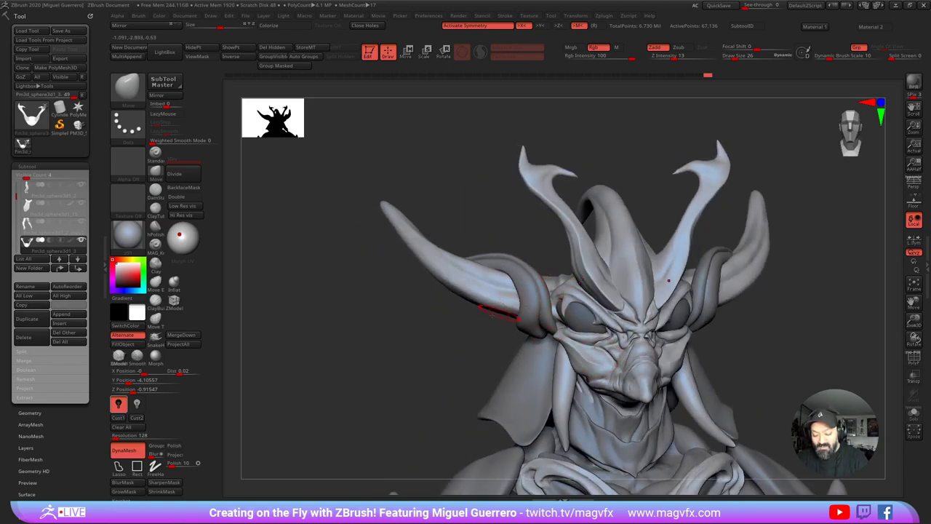
mouse_move(493, 315)
left_mouse_down()
mouse_move(486, 320)
mouse_move(502, 306)
mouse_move(495, 280)
left_mouse_up()
left_click_drag(471, 336, 414, 347)
mouse_move(465, 332)
left_mouse_down()
mouse_move(391, 313)
mouse_move(408, 328)
left_mouse_up()
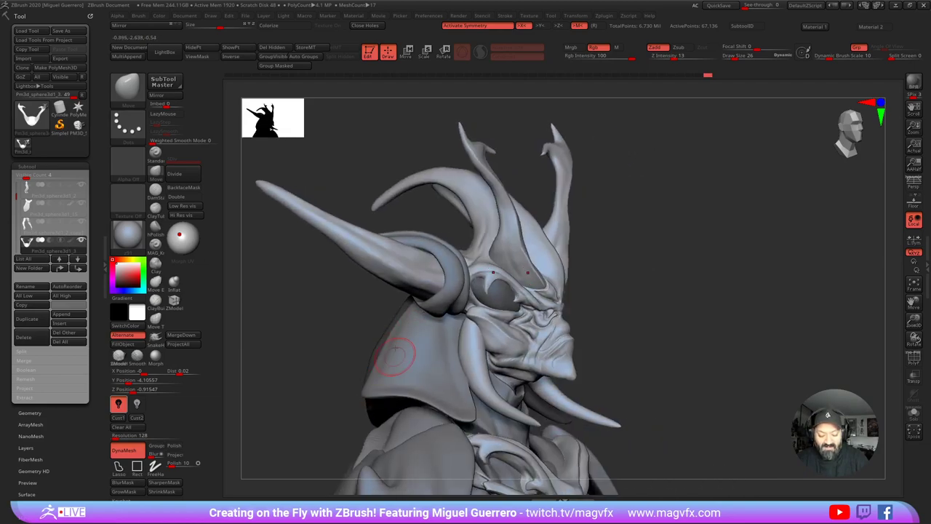
left_click_drag(333, 327, 289, 326)
left_click_drag(369, 325, 299, 326)
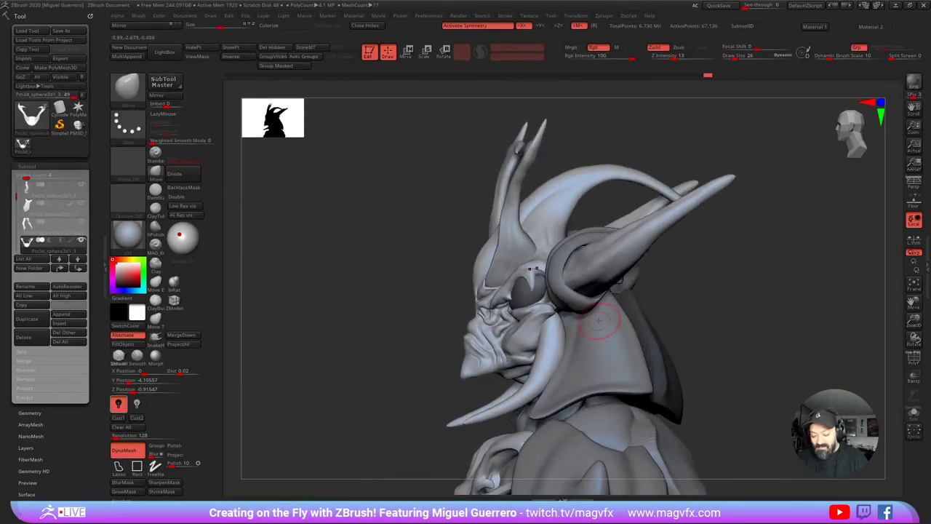
left_click_drag(354, 324, 411, 330)
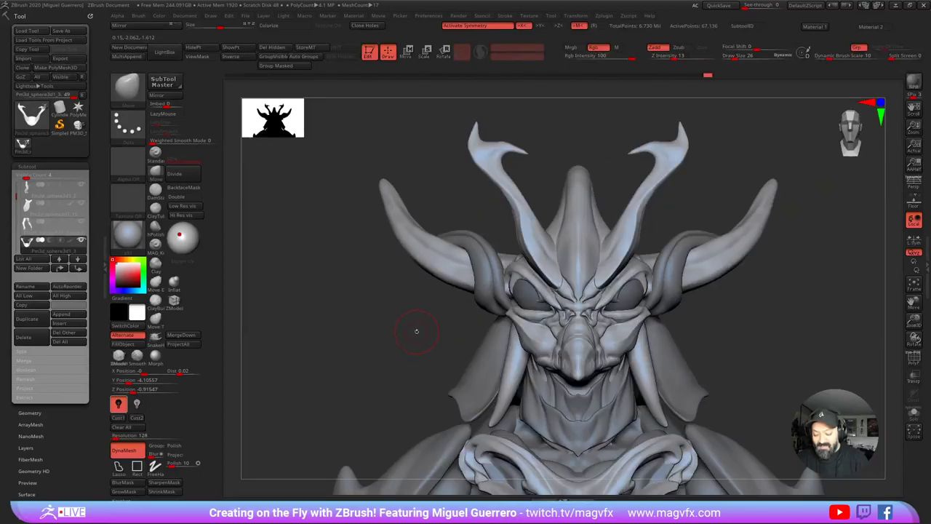
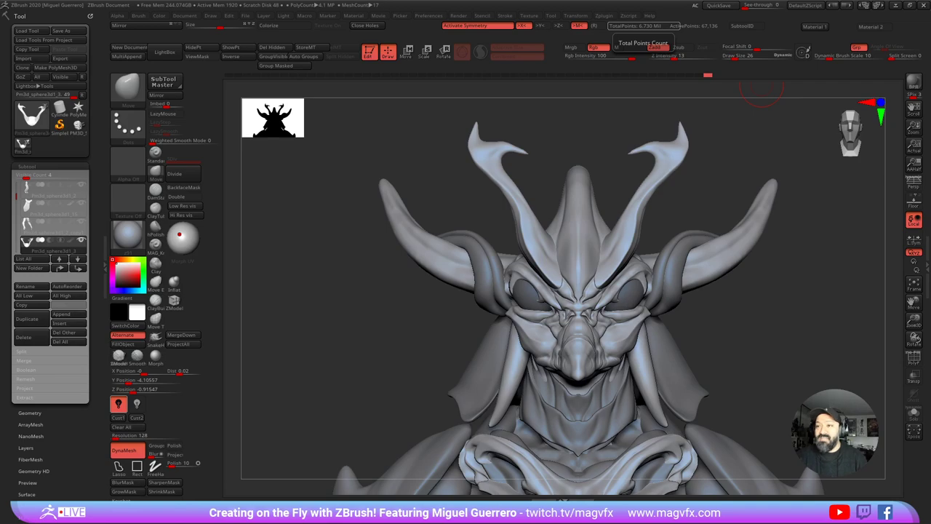
Step: Switch to the head subtool and carve the spike above the eye with DamStandard at draw size 9
mouse_move(385, 342)
left_mouse_down()
mouse_move(465, 342)
mouse_move(383, 346)
left_mouse_up()
mouse_move(389, 344)
right_mouse_down("alt")
mouse_move(401, 318)
mouse_move(437, 368)
mouse_move(401, 392)
right_mouse_up("alt")
left_click_drag(401, 393, 530, 357)
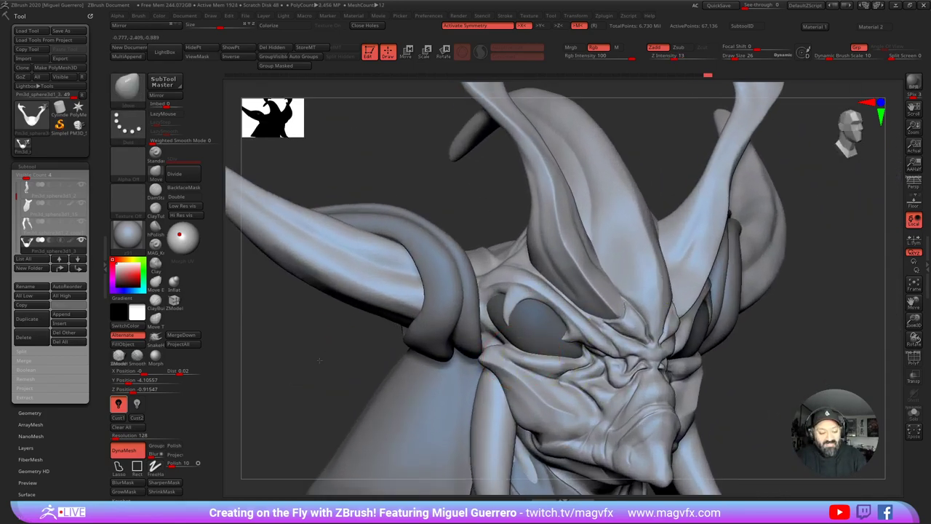
left_click_drag(289, 346, 311, 344)
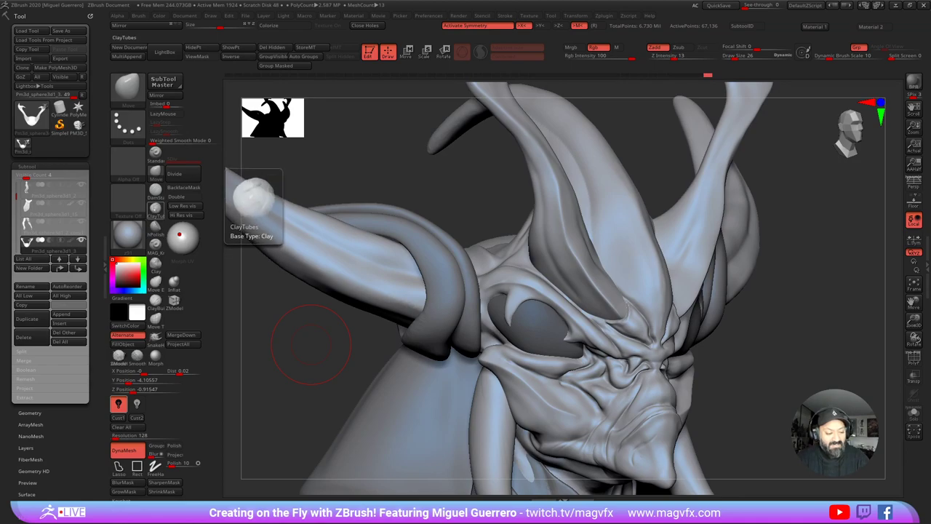
left_click(155, 210)
left_click(155, 190)
left_click_drag(291, 343, 328, 344)
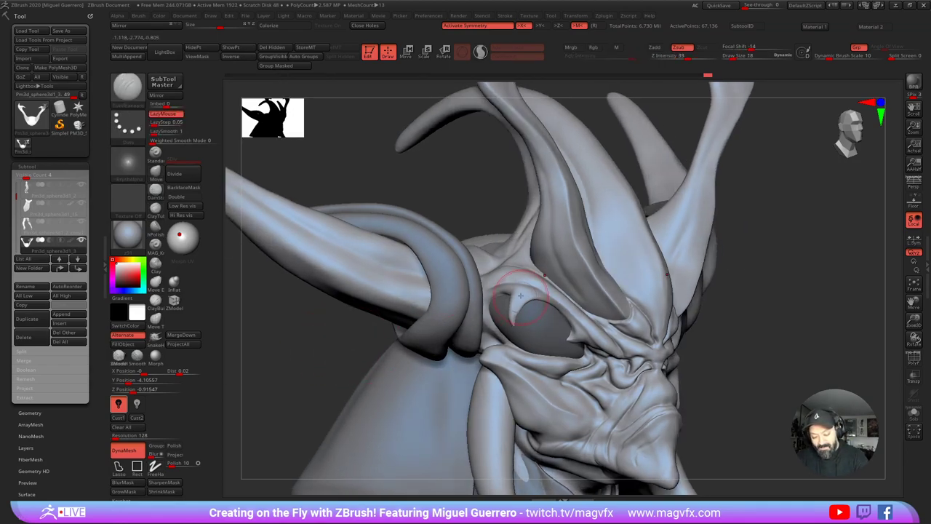
key("bracketleft")
key("bracketleft")
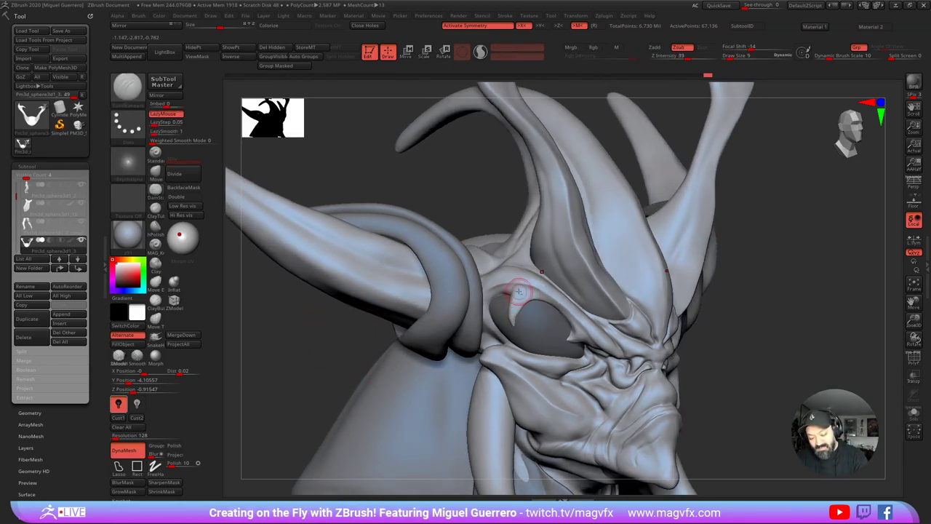
left_click(516, 293, "alt")
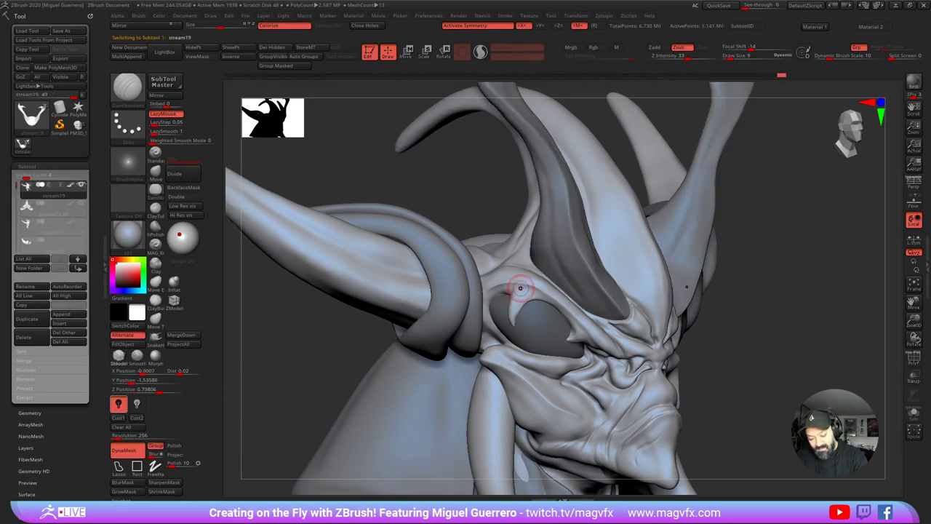
mouse_move(316, 336)
left_mouse_down()
mouse_move(259, 341)
mouse_move(343, 358)
mouse_move(406, 320)
left_mouse_up()
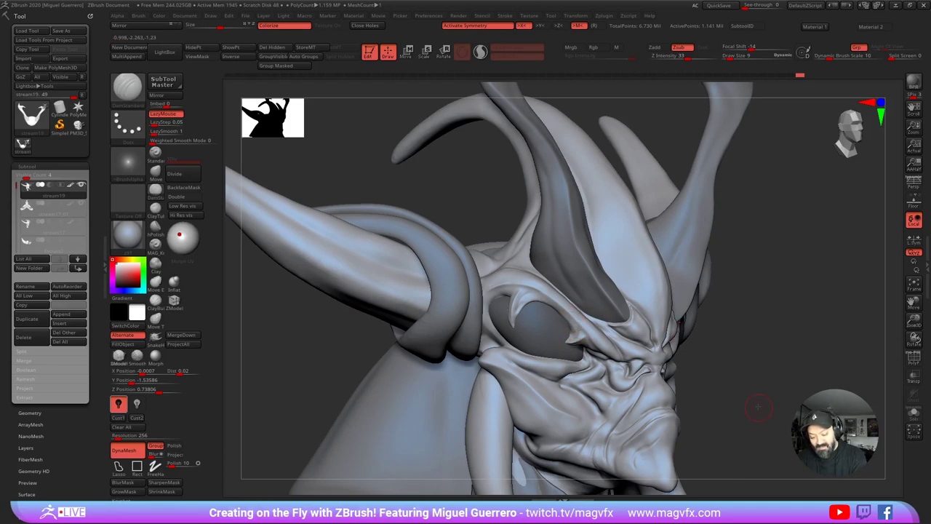
Step: Sharpen and smooth the small spike at the inner corner of the eye with DamStandard at draw size 9
left_click_drag(752, 405, 643, 401)
left_click_drag(518, 307, 588, 303, "shift")
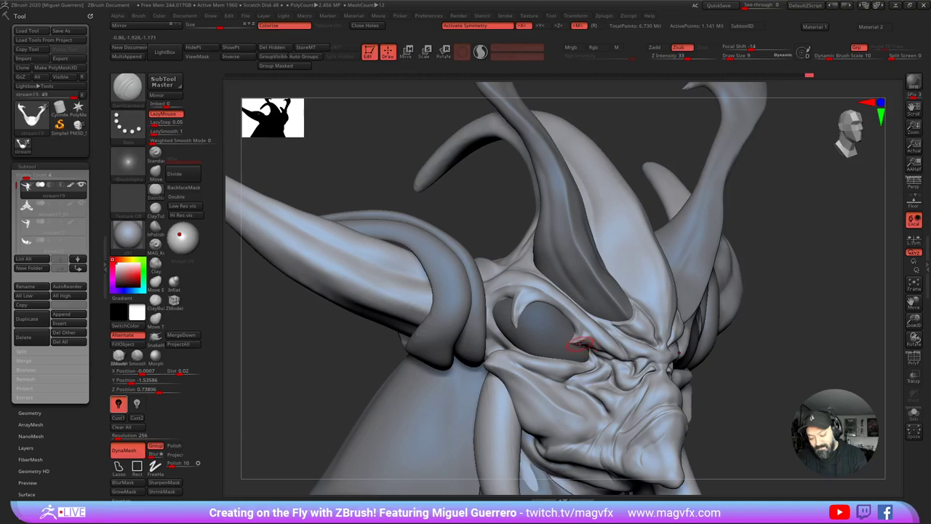
left_click_drag(758, 411, 575, 346)
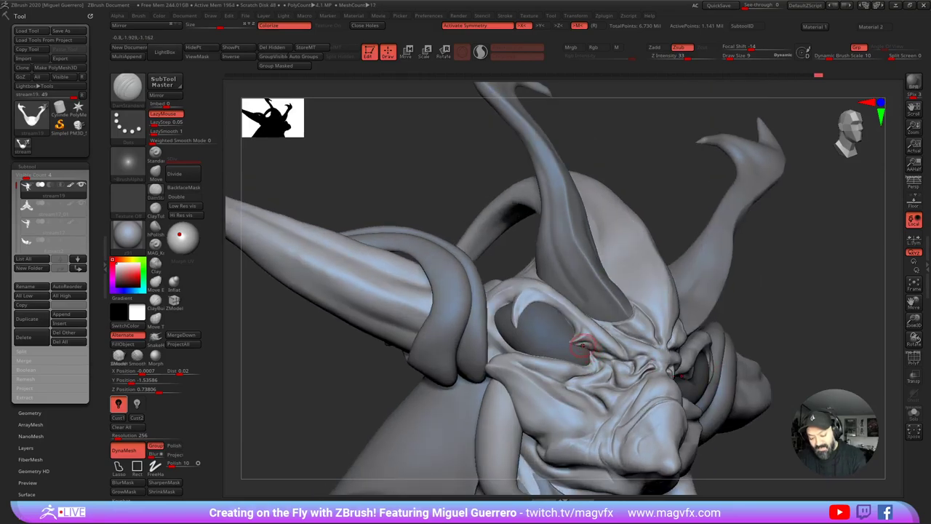
mouse_move(582, 342)
left_mouse_down()
mouse_move(516, 306)
mouse_move(507, 313)
left_mouse_up()
Step: Carve the cheek crease from below the side horn toward the mouth with DamStandard at draw size 14, and smooth it
mouse_move(408, 342)
left_mouse_down()
mouse_move(321, 337)
mouse_move(372, 249)
mouse_move(369, 306)
left_mouse_up()
left_click_drag(280, 304, 477, 309)
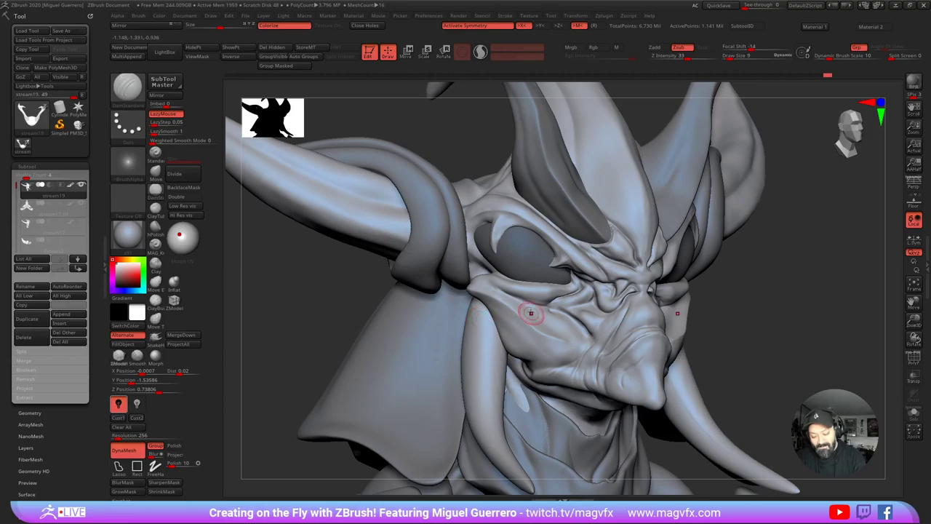
key("bracketright")
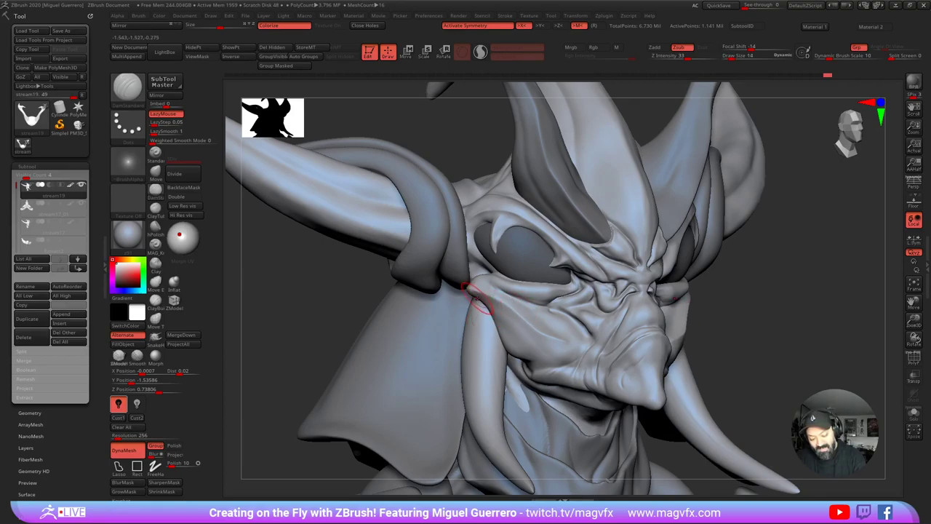
left_click_drag(476, 297, 527, 340)
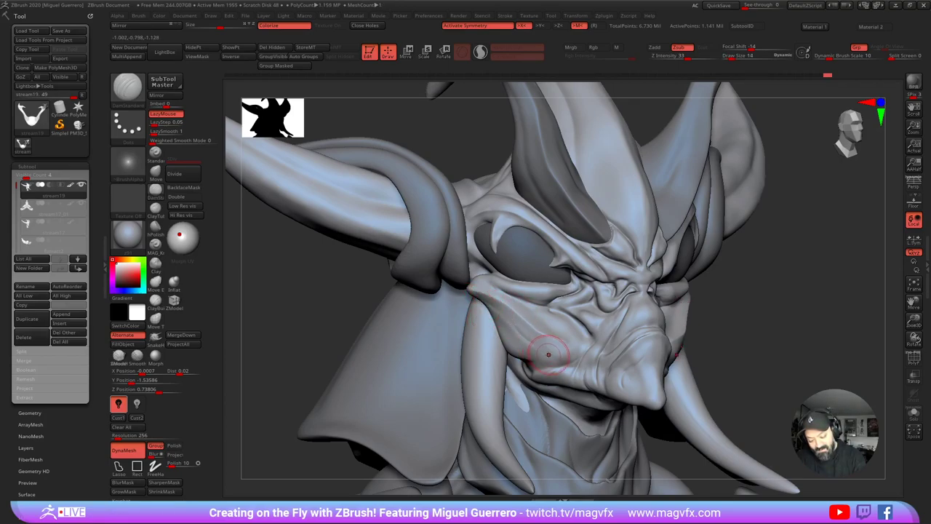
key("shift")
left_click_drag(489, 304, 536, 347, "shift")
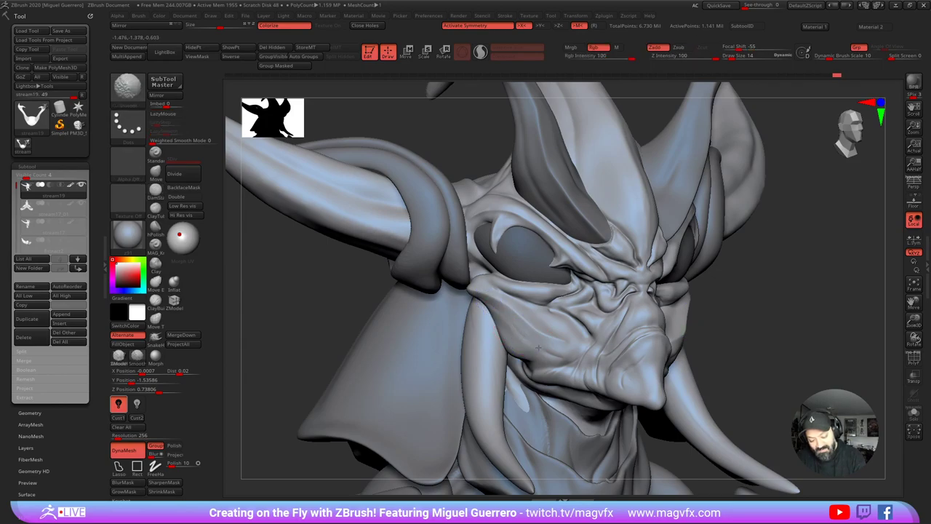
Step: Deepen the creases between the inner brow and the nose bridge with DamStandard, reducing draw size to 7
mouse_move(375, 301)
left_mouse_down()
mouse_move(319, 302)
mouse_move(454, 327)
mouse_move(396, 301)
left_mouse_up()
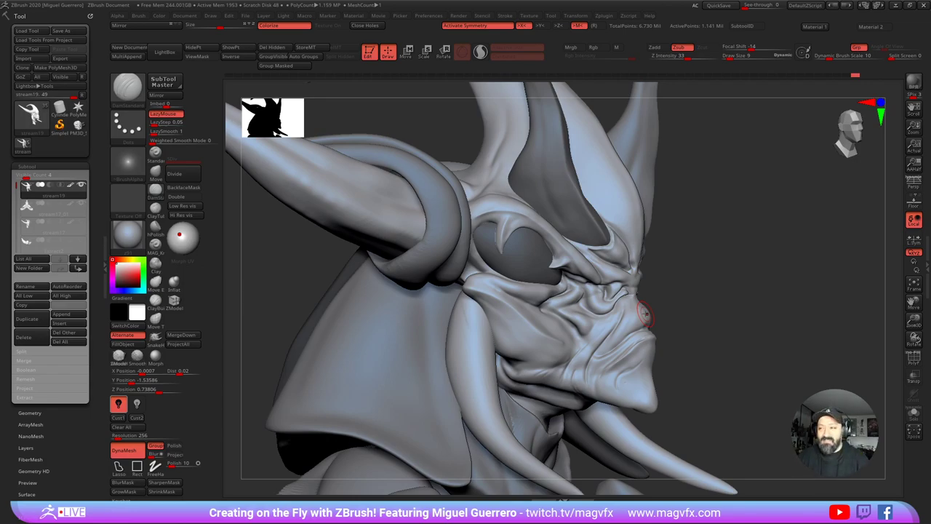
left_click_drag(756, 380, 726, 383)
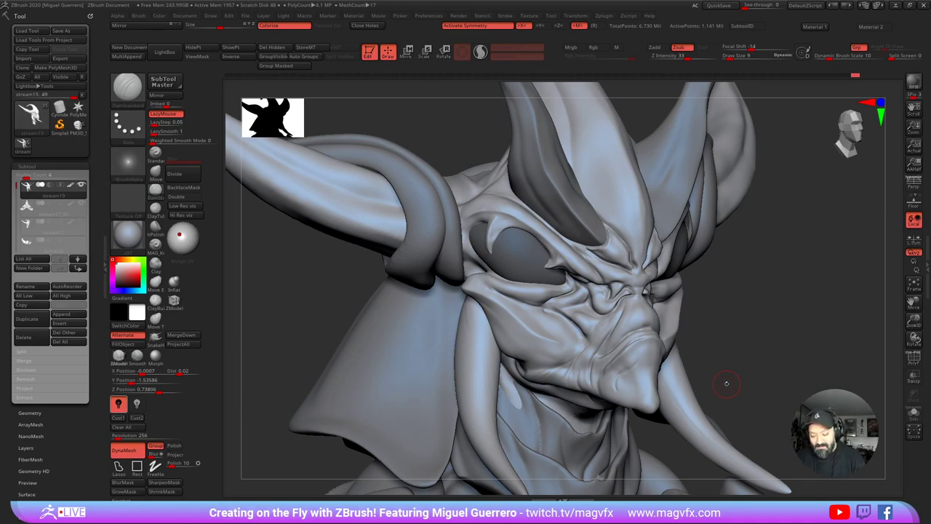
left_click_drag(314, 298, 391, 276)
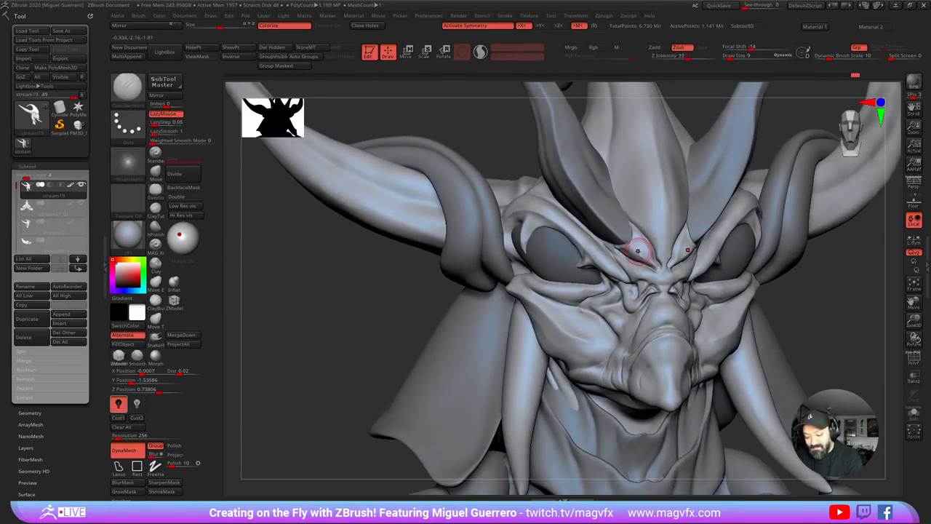
left_click_drag(399, 308, 440, 304)
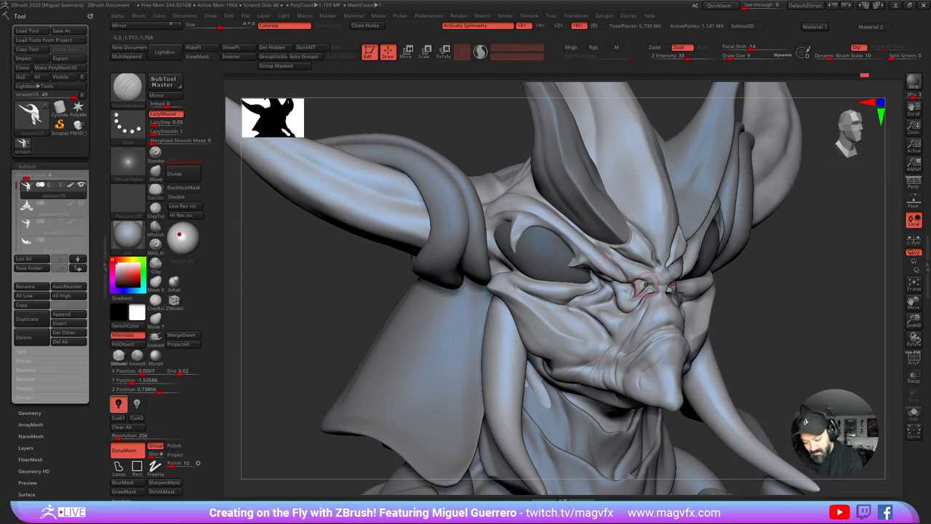
key("bracketleft")
left_click_drag(648, 287, 640, 283)
right_click_drag(638, 283, 667, 288)
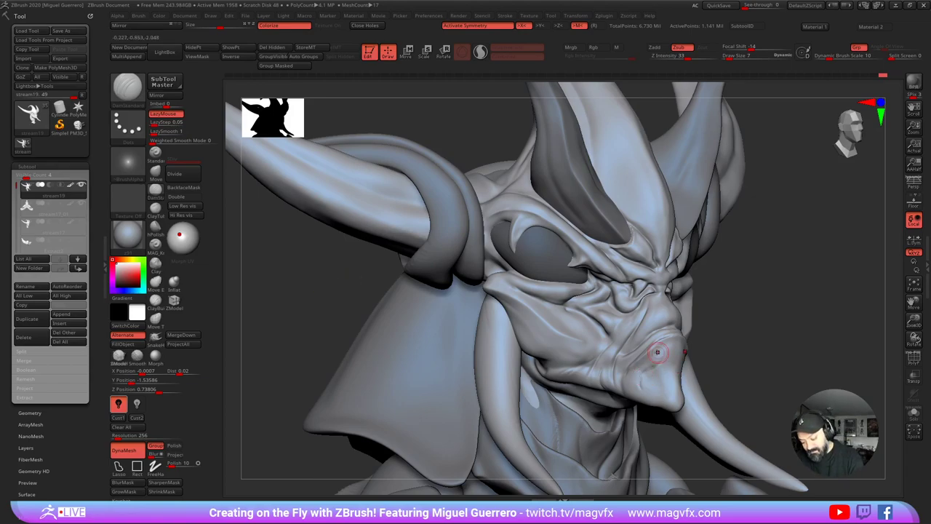
Step: Carve the sides of the beak-like nose near its tip with DamStandard at draw size 7
mouse_move(659, 361)
left_mouse_down()
mouse_move(669, 353)
mouse_move(644, 375)
left_mouse_up()
right_click_drag(676, 362, 662, 361)
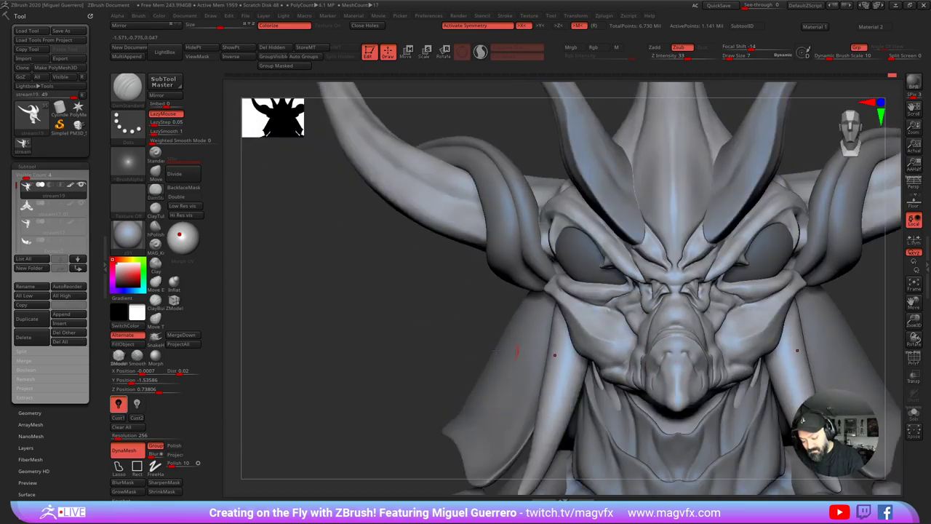
right_click_drag(514, 353, 555, 352)
left_click_drag(654, 367, 643, 385)
Step: Build up the underside of the beak-like nose with Clay at draw size 14, and carve it with DamStandard
right_click_drag(644, 396, 683, 409)
right_click_drag(467, 339, 407, 264)
left_click(156, 265)
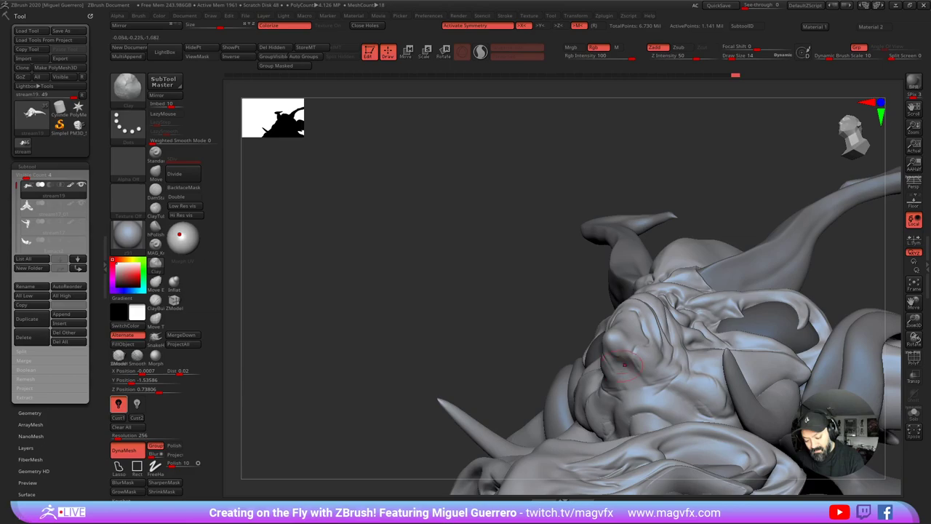
left_click_drag(625, 364, 620, 360)
right_click_drag(622, 364, 305, 247)
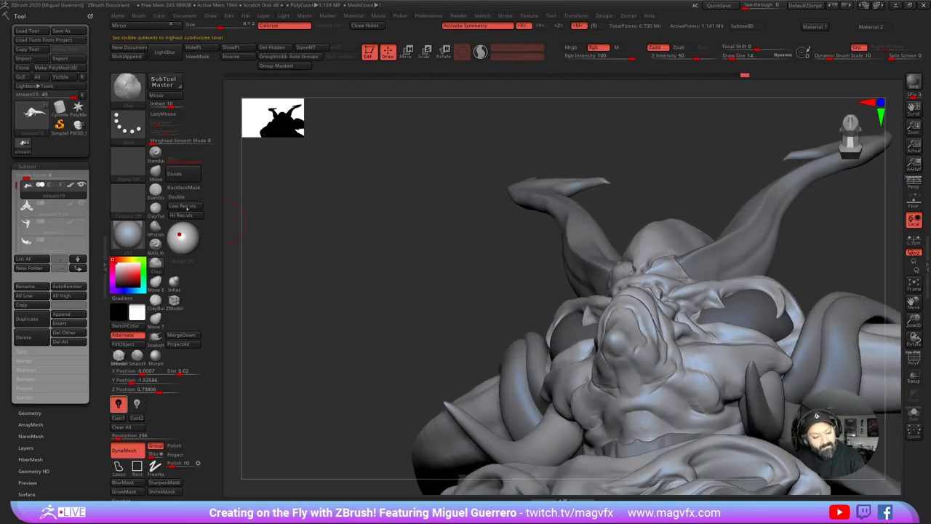
left_click(156, 190)
right_click_drag(377, 297, 636, 371)
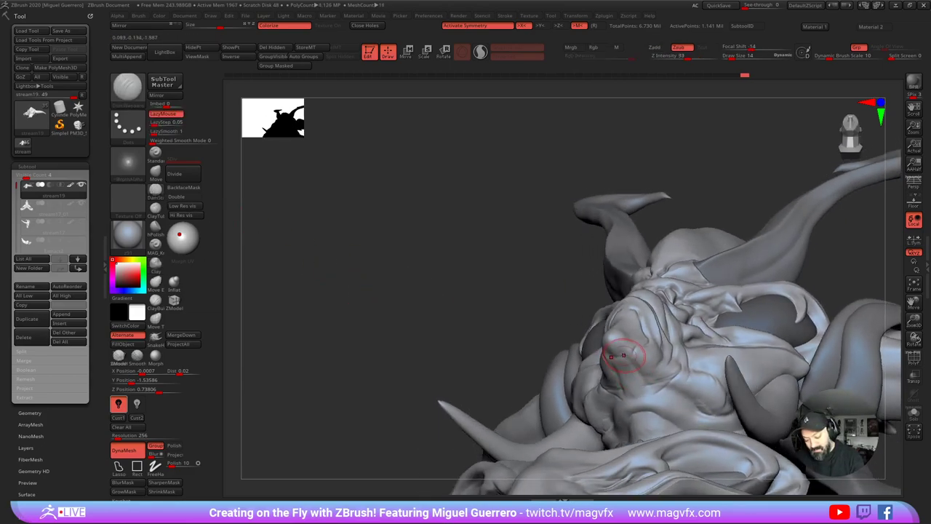
left_click_drag(660, 377, 639, 387)
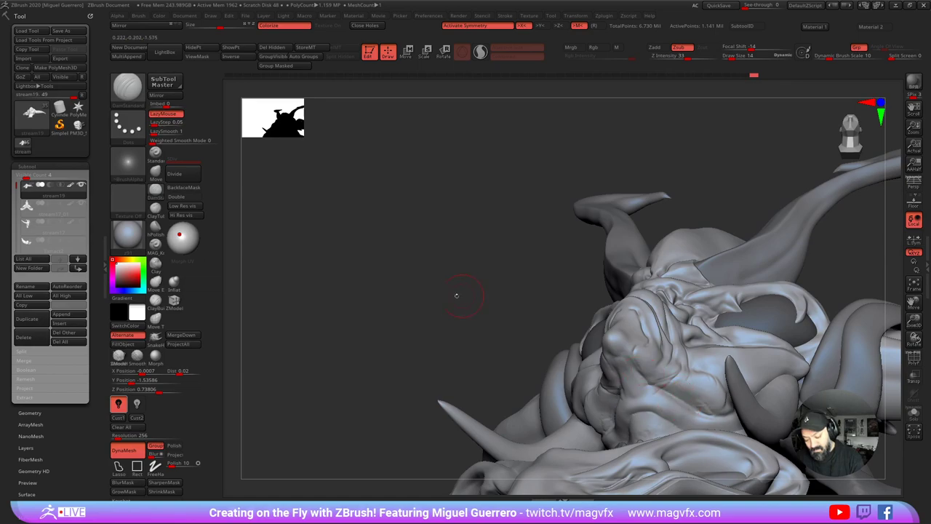
Step: Isolate the head subtool and carve along the central crest horn with DamStandard at draw size 14, smoothing its curve
mouse_move(457, 296)
right_mouse_down()
mouse_move(389, 333)
mouse_move(545, 326)
mouse_move(447, 218)
mouse_move(464, 225)
right_mouse_up()
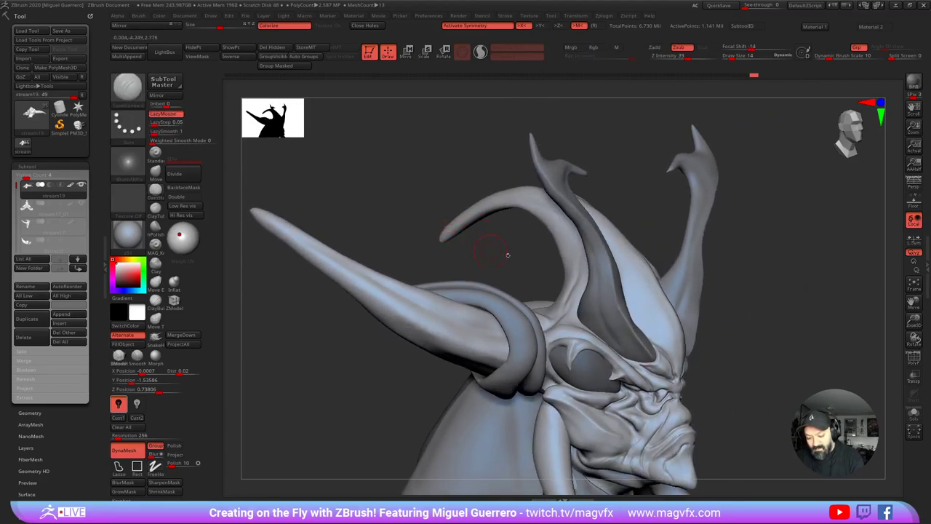
key("shift+s")
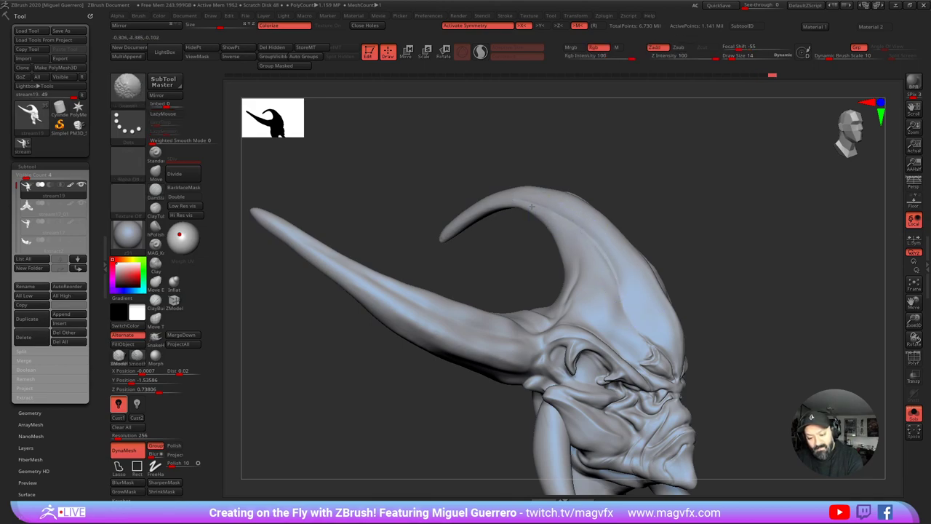
left_click(449, 185, "ctrl+shift")
left_click_drag(449, 185, 462, 206)
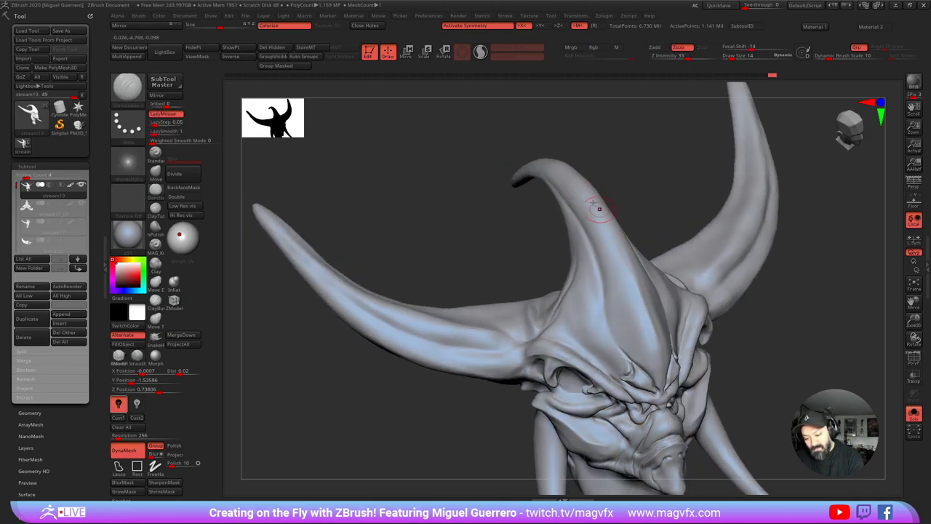
left_click_drag(619, 246, 635, 297)
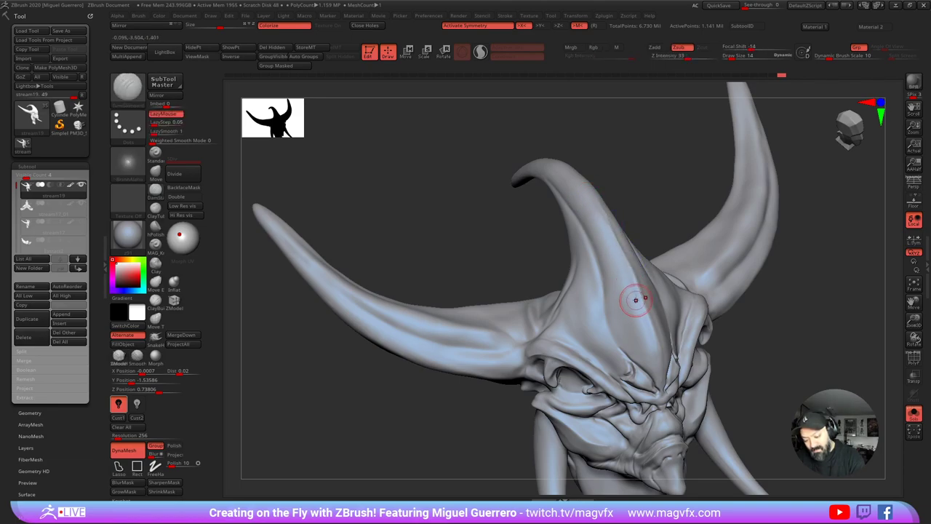
Step: Smooth the carved lines on the sides of the central crest horn, from above the brow to the crest's base
left_click_drag(440, 216, 495, 204)
mouse_move(707, 298)
left_mouse_down()
mouse_move(513, 254)
mouse_move(571, 258)
left_mouse_up()
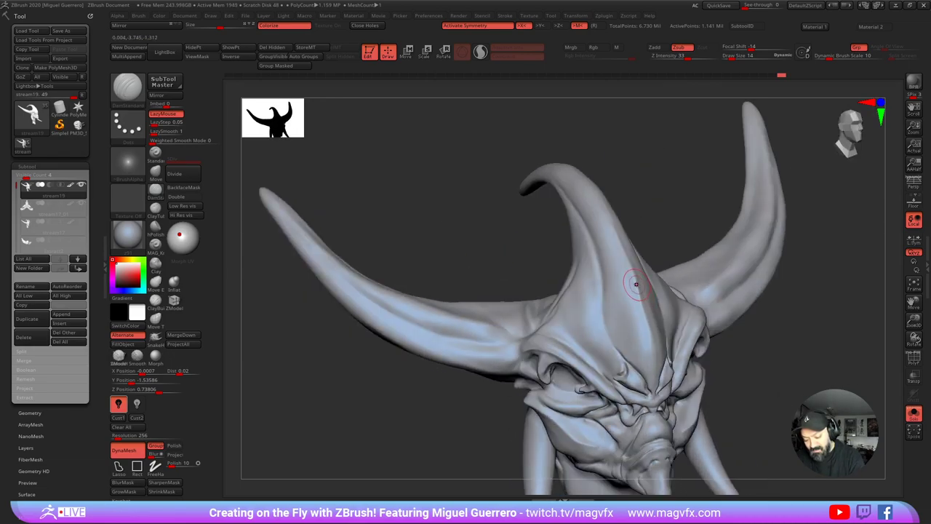
mouse_move(638, 311)
left_mouse_down("shift")
mouse_move(636, 294)
mouse_move(632, 304)
left_mouse_up("shift")
mouse_move(486, 249)
left_mouse_down("shift")
mouse_move(478, 243)
mouse_move(551, 262)
mouse_move(505, 290)
mouse_move(565, 232)
left_mouse_up("shift")
left_click_drag(519, 251, 561, 216)
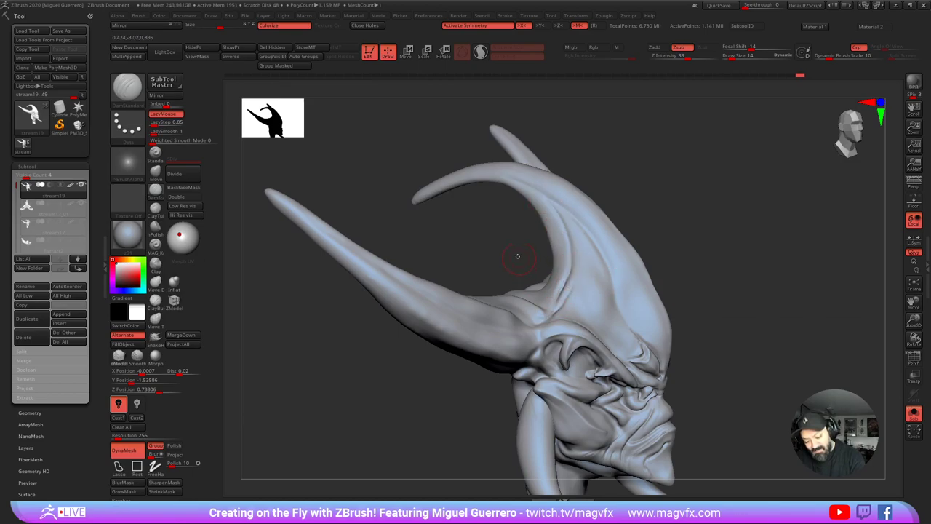
left_click_drag(517, 255, 559, 281)
mouse_move(572, 245)
left_mouse_down("shift")
mouse_move(572, 232)
mouse_move(578, 264)
mouse_move(545, 299)
left_mouse_up("shift")
left_click_drag(502, 256, 545, 262)
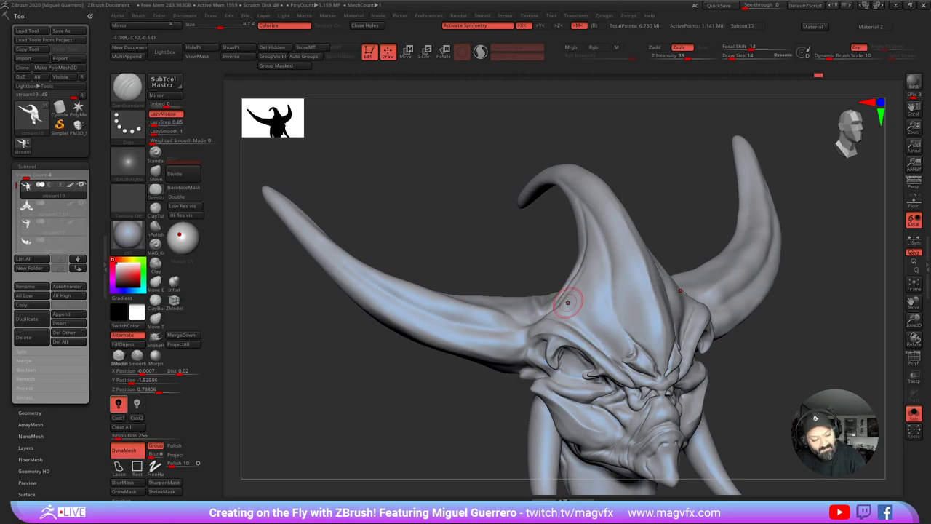
Step: Swell the ridges along the base of the central crest with the Inflate brush, reducing draw size to 18
left_click(174, 283)
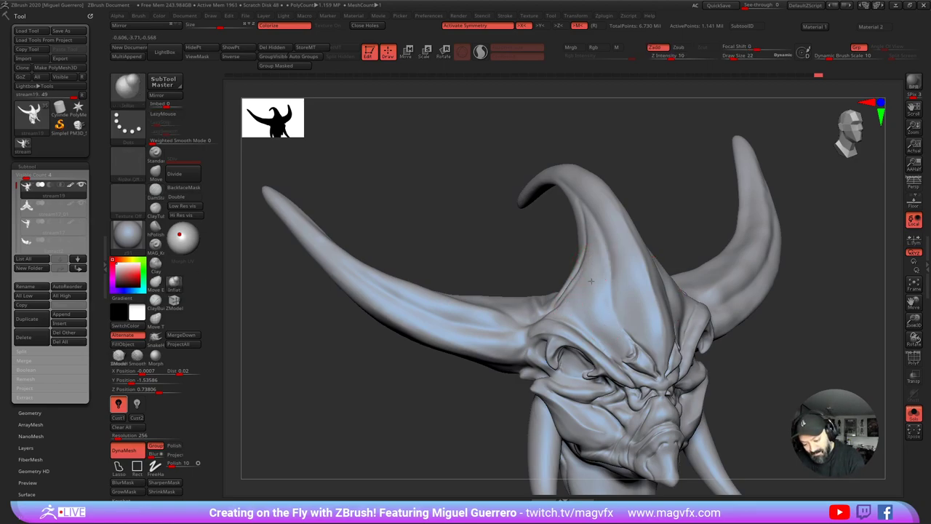
left_click_drag(590, 278, 605, 328)
key("bracketleft")
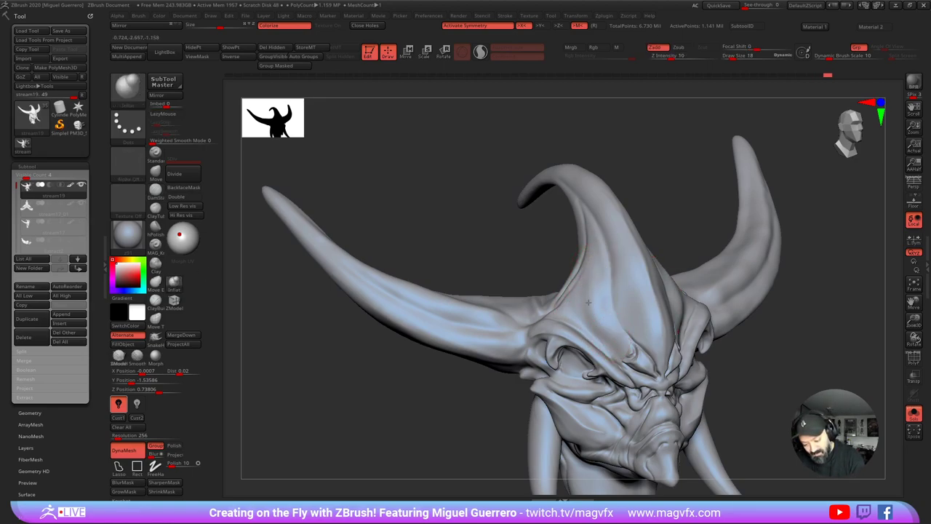
left_click_drag(590, 274, 580, 305)
left_click_drag(584, 290, 582, 304)
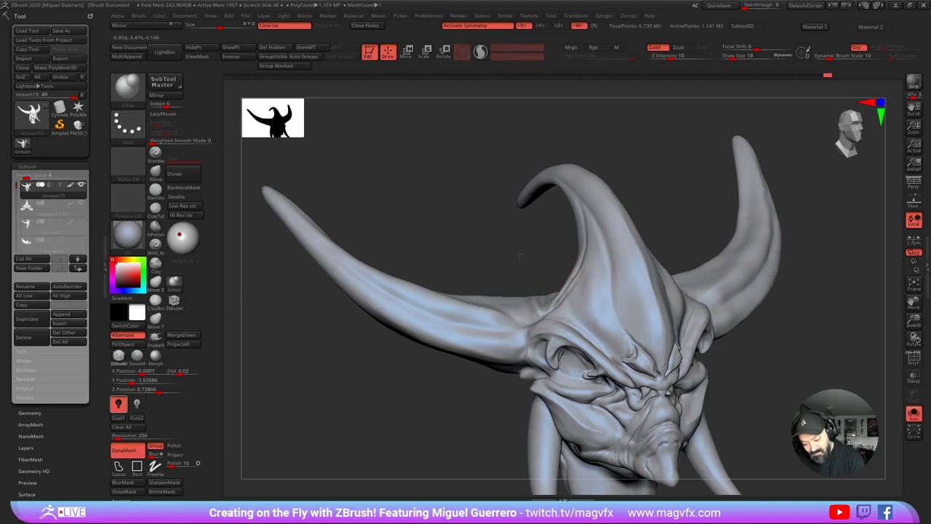
mouse_move(553, 259)
left_mouse_down()
mouse_move(519, 258)
mouse_move(538, 258)
left_mouse_up()
left_click_drag(623, 248, 621, 257)
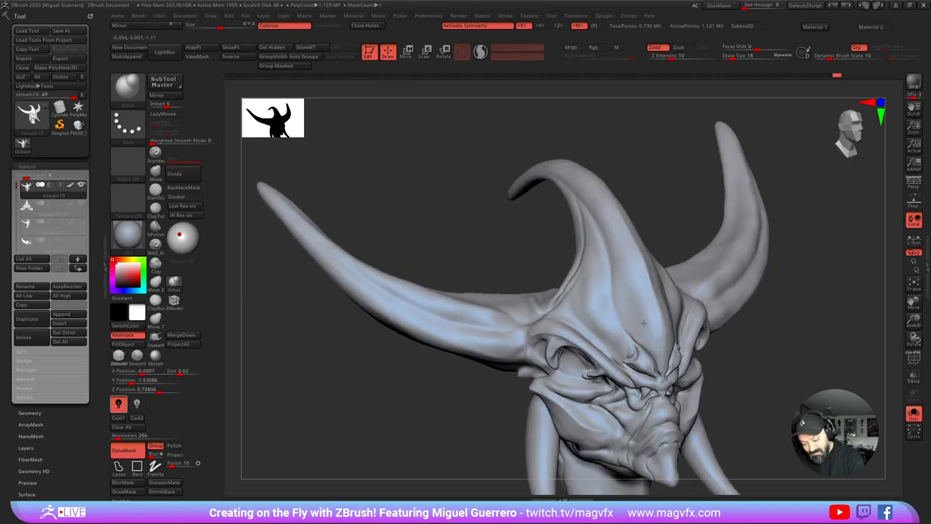
Step: Bring the other subtools back into view and hide the curled rings wrapped around the side horns
left_click_drag(521, 239, 476, 227)
mouse_move(454, 355)
left_mouse_down("alt")
mouse_move(444, 303)
mouse_move(386, 339)
mouse_move(515, 318)
left_mouse_up("alt")
left_click_drag(457, 332, 447, 302, "alt")
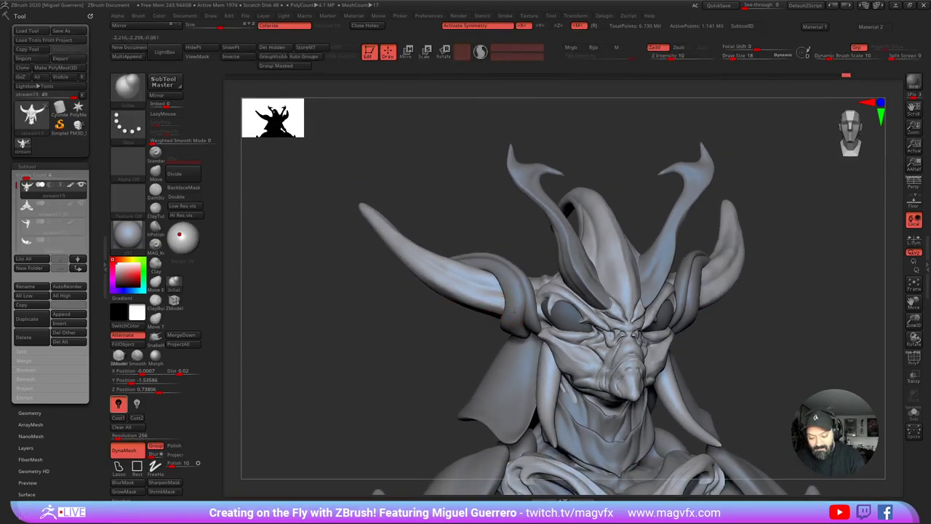
left_click(498, 299, "alt")
left_click_drag(320, 296, 244, 290, "shift")
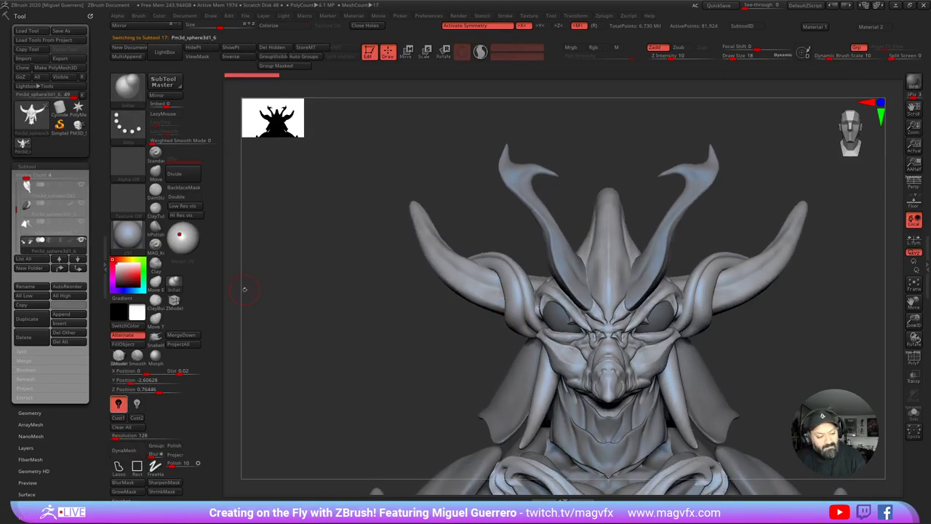
left_click(52, 227)
left_click(80, 241)
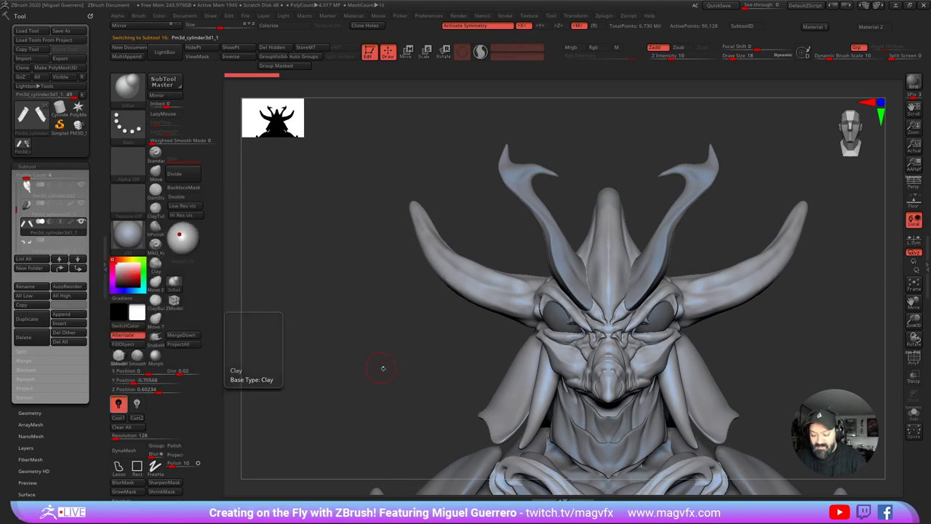
Step: Compare the bust's silhouette with the curled side-horn rings shown and hidden
mouse_move(382, 368)
left_mouse_down()
mouse_move(405, 368)
mouse_move(390, 360)
mouse_move(356, 369)
mouse_move(382, 364)
left_mouse_up()
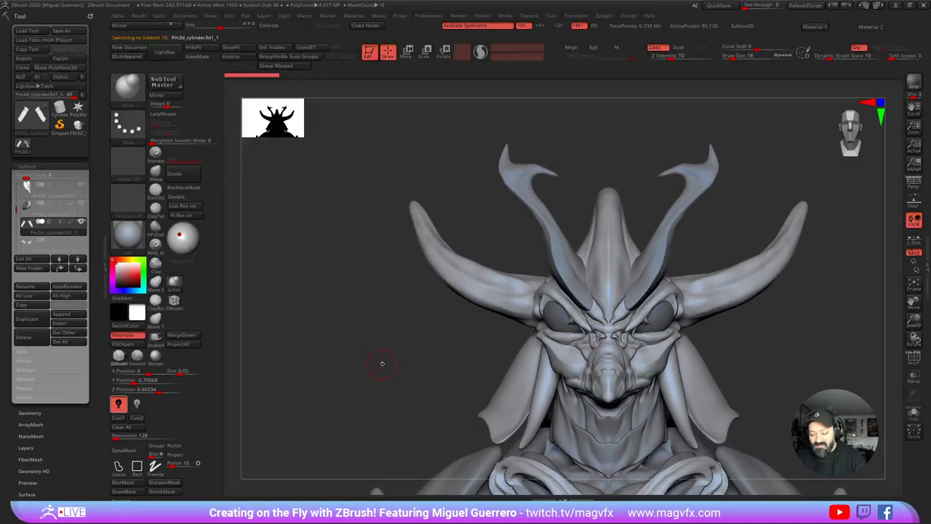
mouse_move(383, 364)
right_mouse_down("ctrl")
mouse_move(362, 335)
mouse_move(365, 363)
right_mouse_up("ctrl")
left_click_drag(365, 364, 331, 316, "alt")
left_click_drag(331, 316, 376, 320)
right_click_drag(376, 319, 365, 271, "ctrl")
left_click_drag(365, 270, 425, 307, "alt")
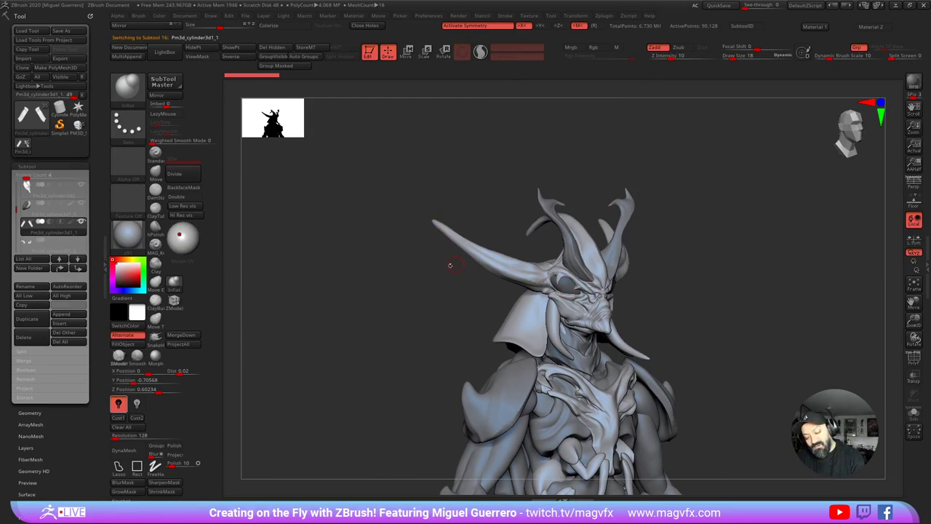
key("Up")
key("Up")
key("Up")
key("Up")
key("Up")
key("Up")
key("Up")
key("Up")
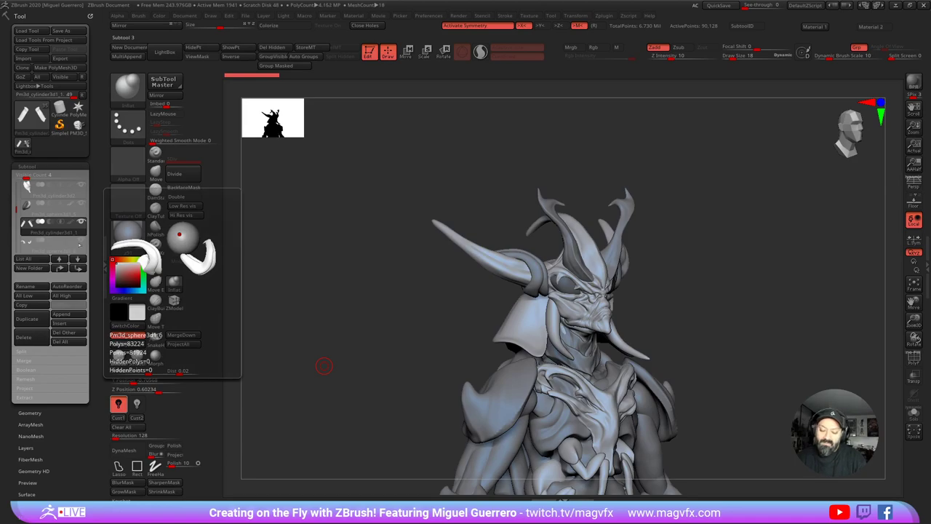
left_click(80, 243)
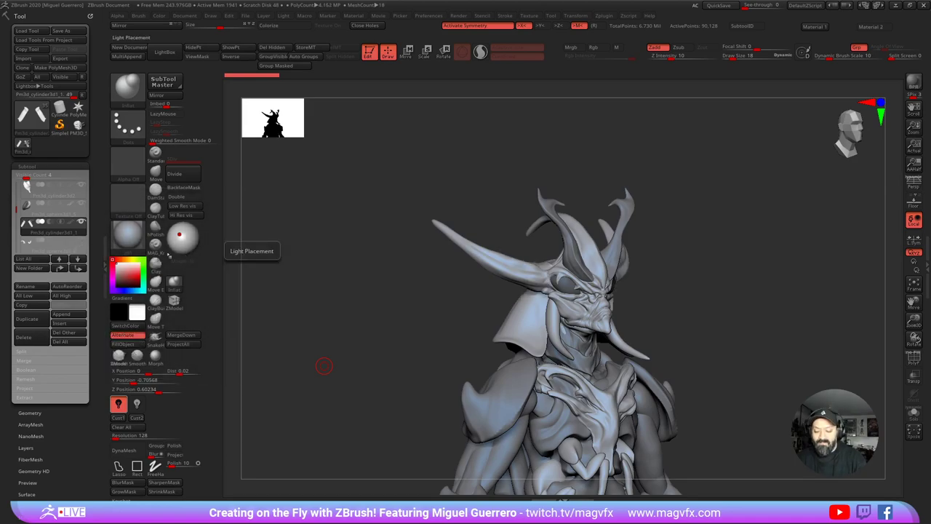
Step: Select the head subtool and carve a groove along the side horns toward the eyes with DamStandard at draw size 26
left_click_drag(414, 343, 385, 335)
right_click_drag(386, 334, 388, 325)
right_click_drag(429, 293, 412, 320, "ctrl")
right_click_drag(407, 306, 435, 285)
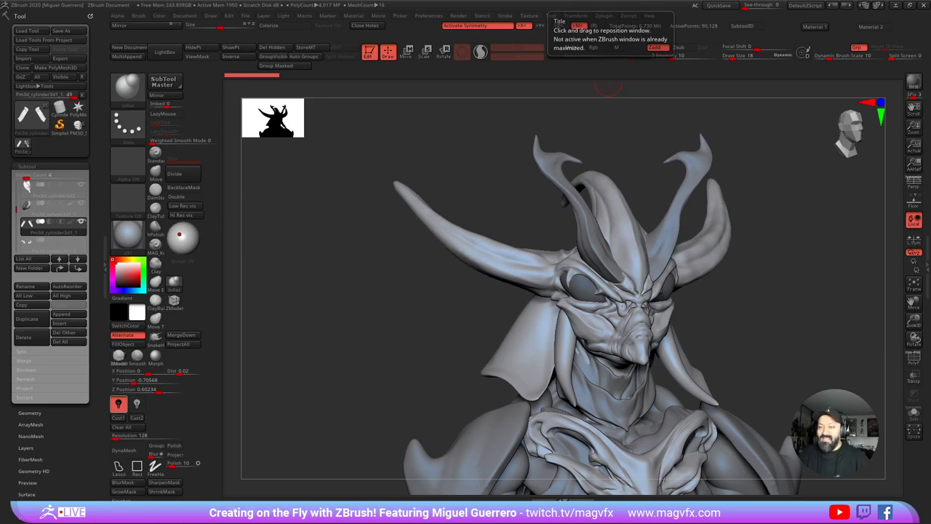
mouse_move(350, 331)
left_mouse_down()
mouse_move(416, 334)
mouse_move(401, 306)
mouse_move(415, 339)
mouse_move(387, 323)
left_mouse_up()
right_click_drag(388, 322, 392, 333, "ctrl")
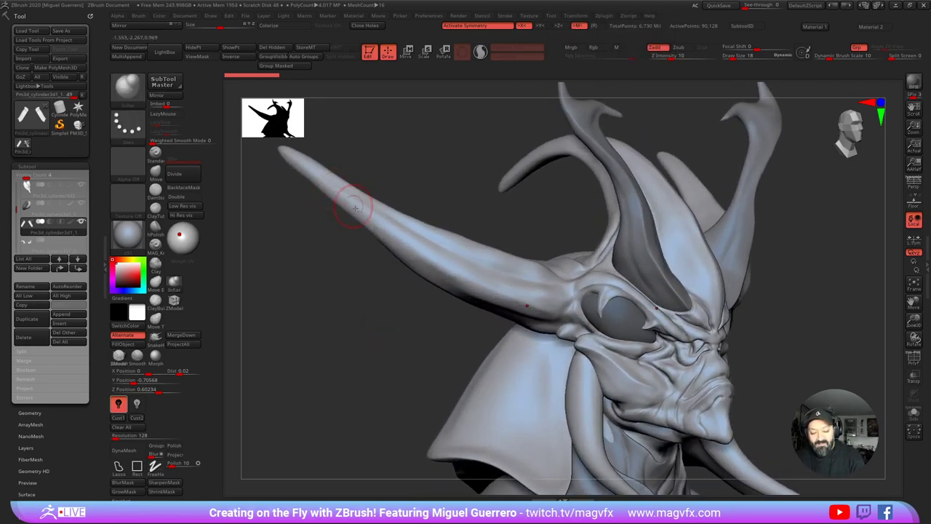
left_click_drag(358, 285, 384, 285)
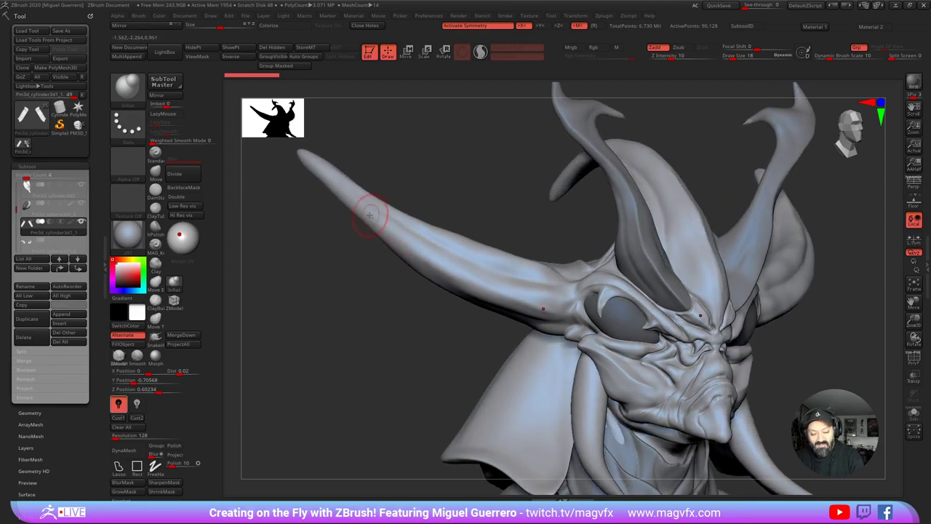
left_click(440, 257, "alt")
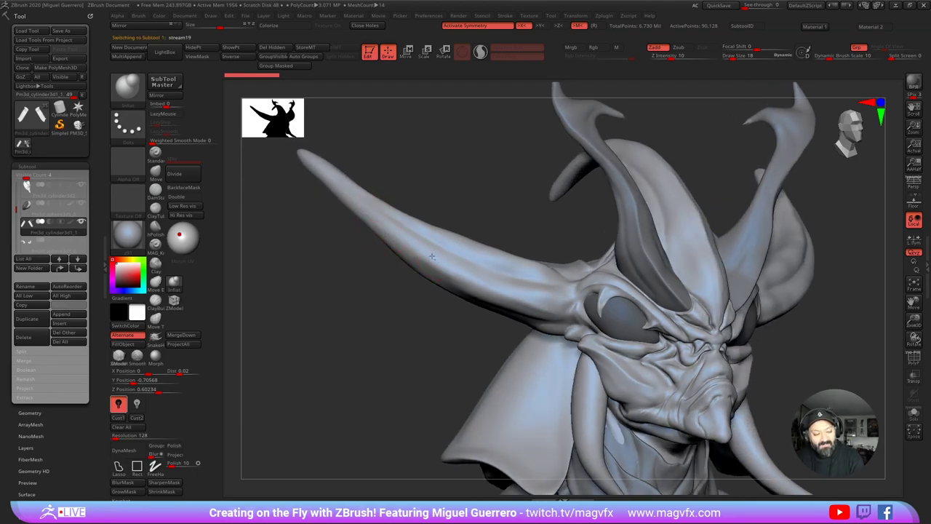
left_click(156, 210)
left_click(155, 191)
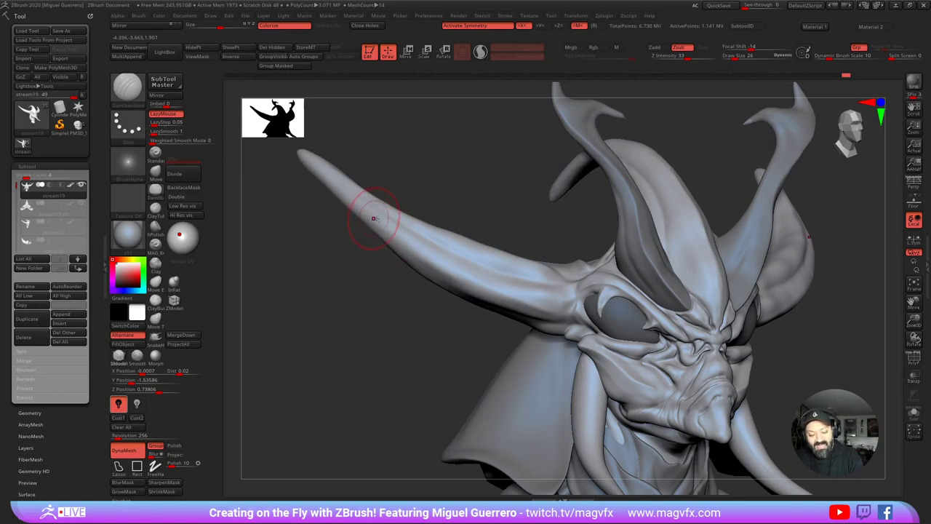
mouse_move(388, 233)
left_mouse_down()
mouse_move(459, 286)
mouse_move(569, 326)
left_mouse_up()
left_click_drag(412, 307, 418, 299)
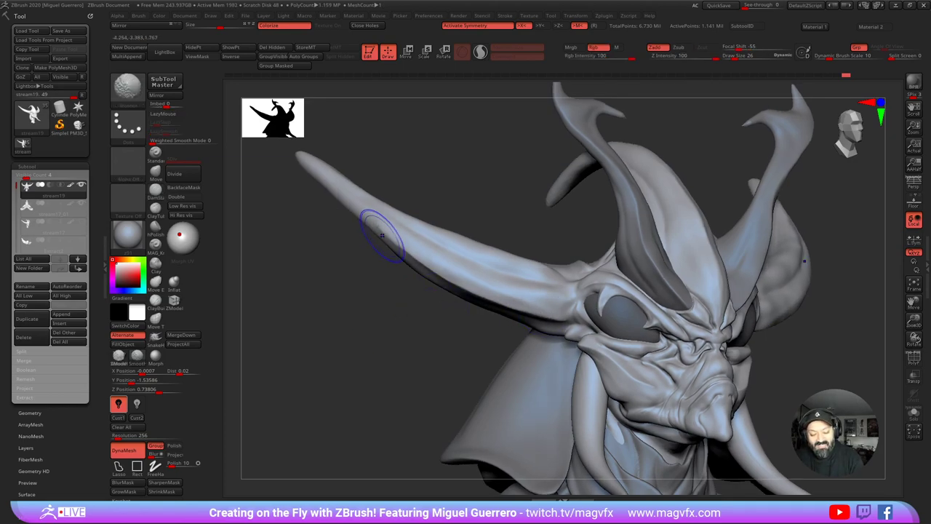
Step: Carve another long groove along the front of the side horns with DamStandard at draw size 26, smoothing it near the tips
left_click_drag(429, 323, 349, 342)
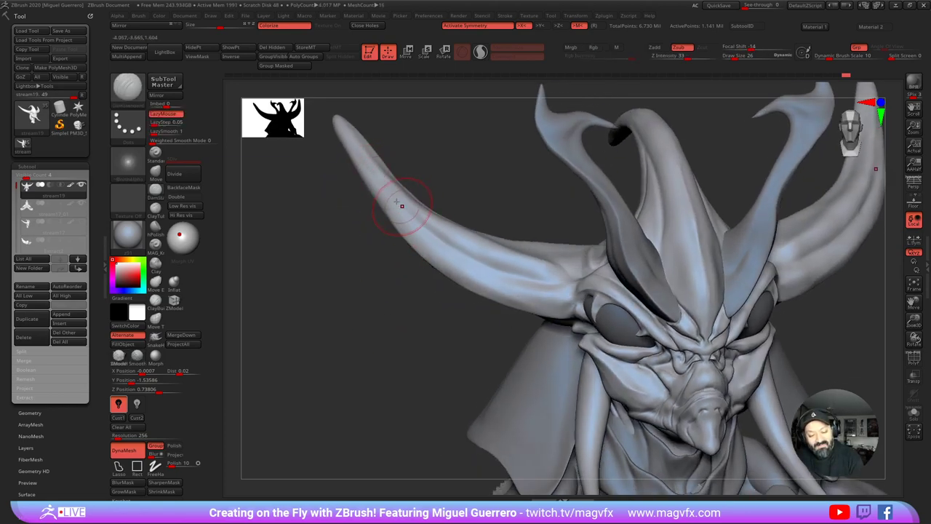
mouse_move(380, 179)
left_mouse_down()
mouse_move(407, 214)
mouse_move(534, 283)
mouse_move(563, 284)
left_mouse_up()
left_click_drag(395, 293, 374, 300)
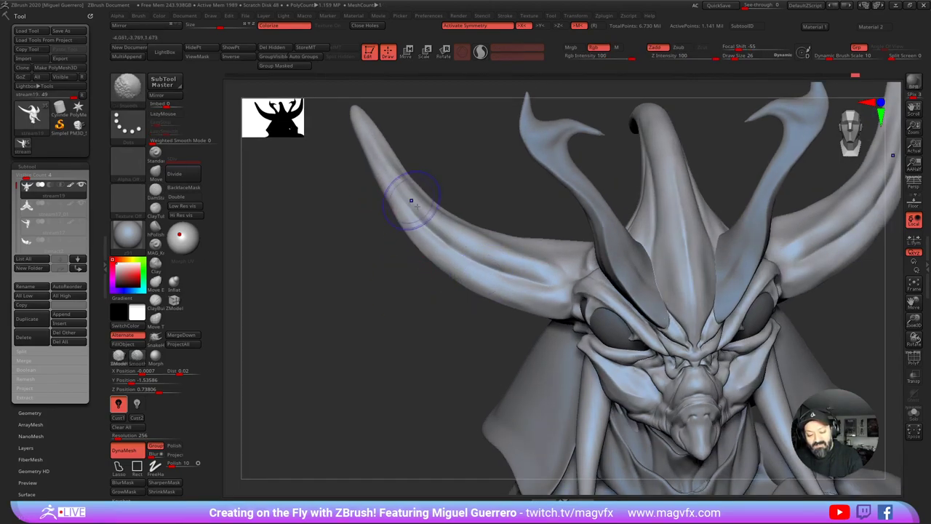
left_click_drag(410, 202, 385, 172, "shift")
mouse_move(379, 216)
left_mouse_down()
mouse_move(373, 237)
mouse_move(383, 270)
left_mouse_up()
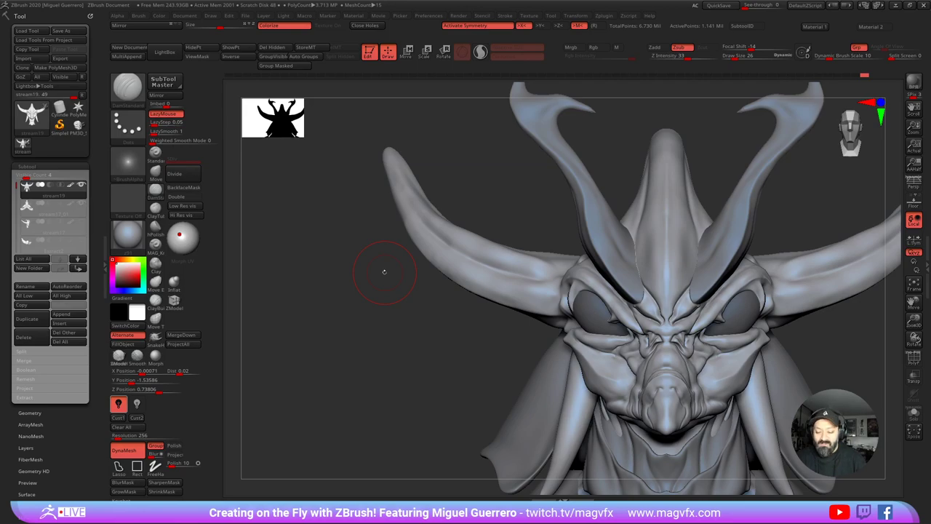
mouse_move(384, 271)
left_mouse_down()
mouse_move(426, 370)
mouse_move(370, 333)
mouse_move(531, 270)
left_mouse_up()
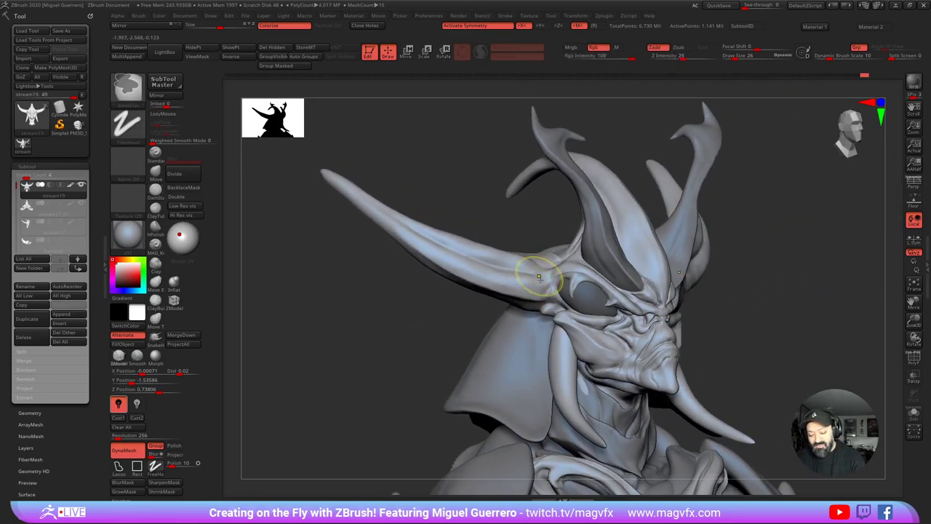
right_click_drag(539, 276, 523, 290, "ctrl")
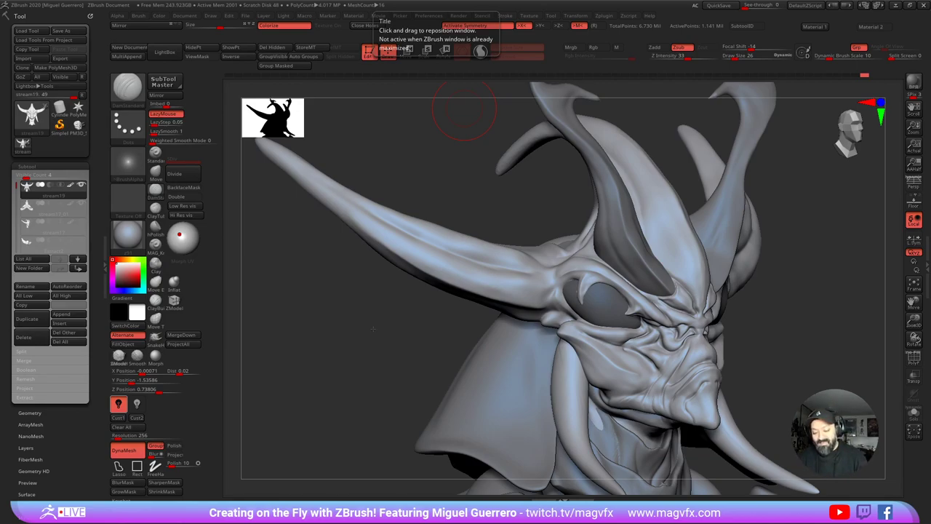
left_click_drag(374, 328, 312, 301)
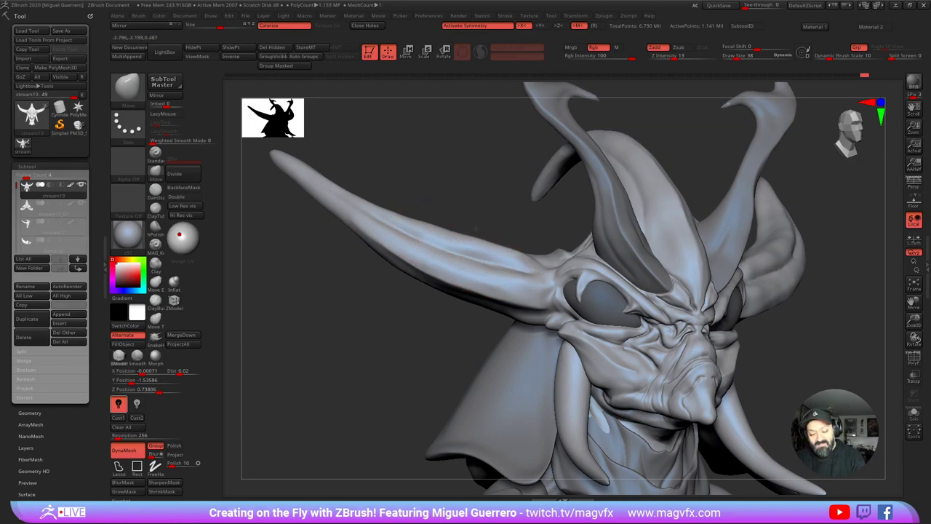
Step: Reshape the curve of the long side horns with the Move brush enlarged to draw size 58, working from several angles
left_click_drag(476, 228, 476, 226)
mouse_move(451, 327)
left_mouse_down()
mouse_move(469, 299)
mouse_move(468, 320)
left_mouse_up()
key("bracketright")
key("bracketright")
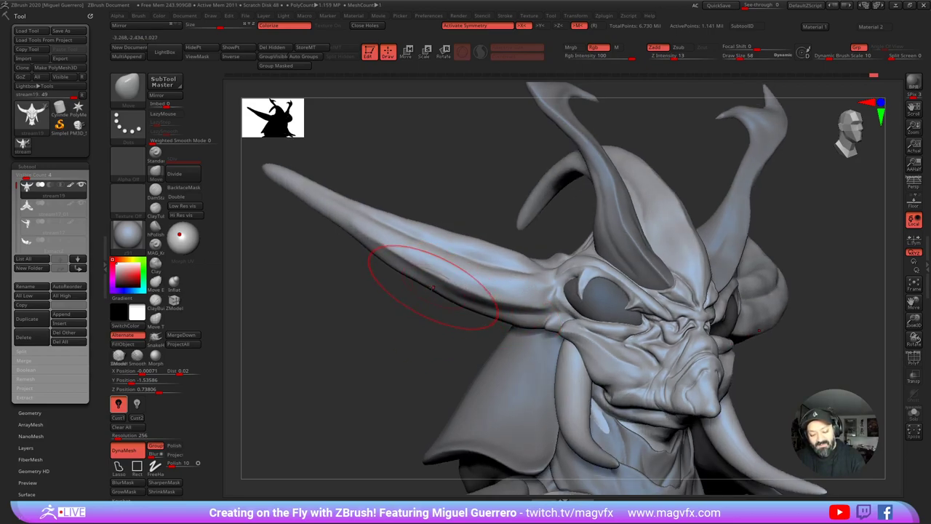
left_click_drag(403, 277, 401, 278)
left_click_drag(400, 315, 366, 321)
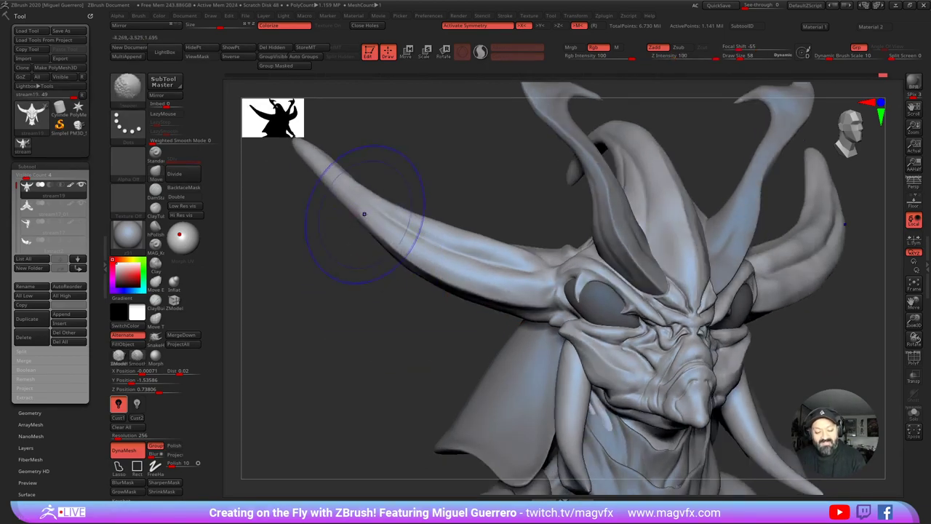
mouse_move(368, 272)
left_mouse_down()
mouse_move(353, 308)
mouse_move(371, 337)
mouse_move(380, 332)
mouse_move(311, 267)
mouse_move(276, 281)
left_mouse_up()
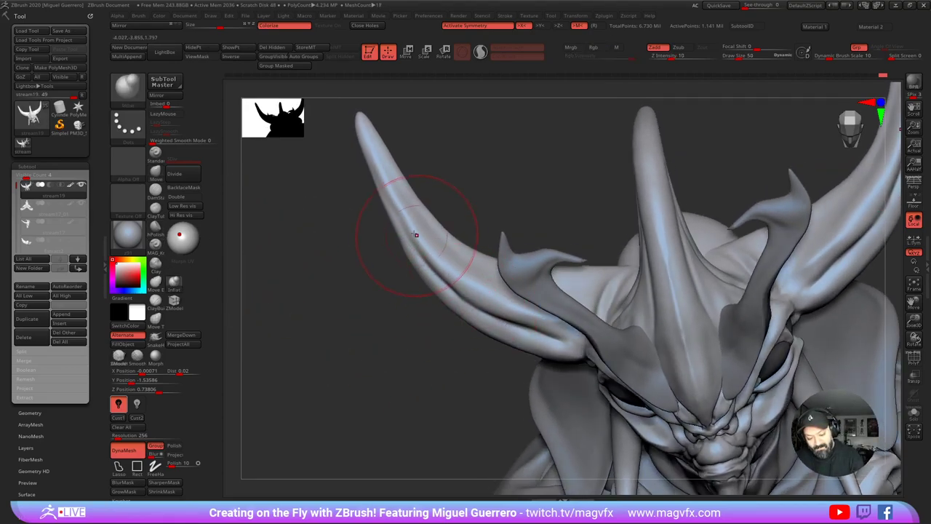
Step: Inflate the ridge near the side horn's base at draw size 14 and adjust the horn's shape with the Move brush at size 38
key("bracketleft")
key("bracketleft")
key("bracketleft")
key("bracketleft")
key("bracketright")
left_click_drag(525, 318, 549, 327)
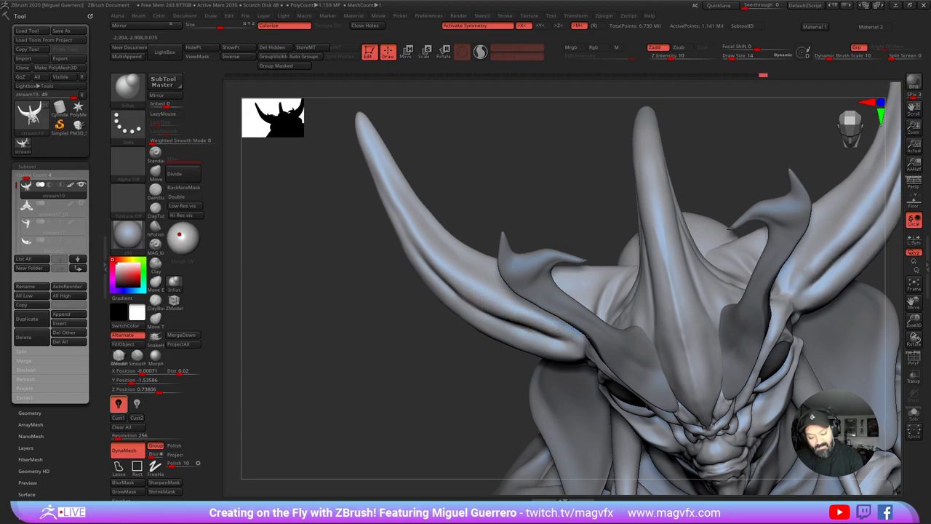
left_click(155, 170)
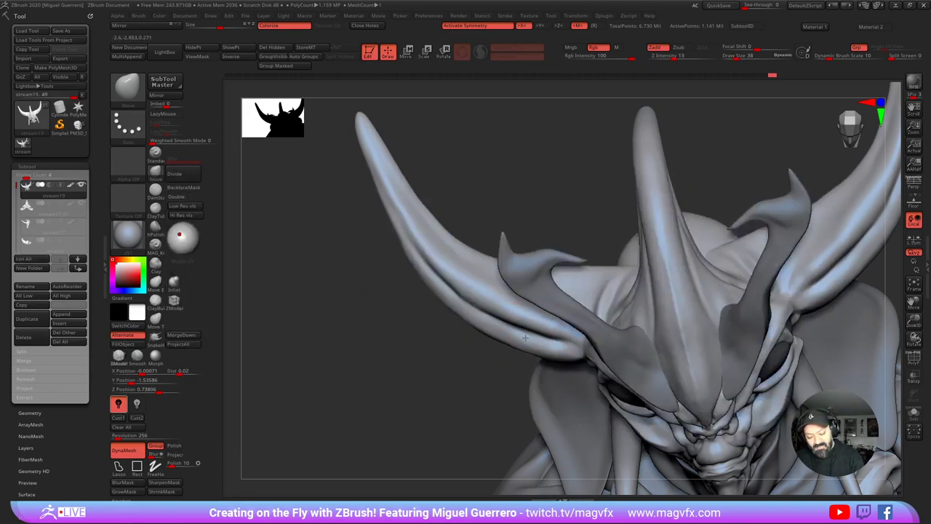
mouse_move(402, 354)
left_mouse_down()
mouse_move(409, 346)
mouse_move(402, 353)
left_mouse_up()
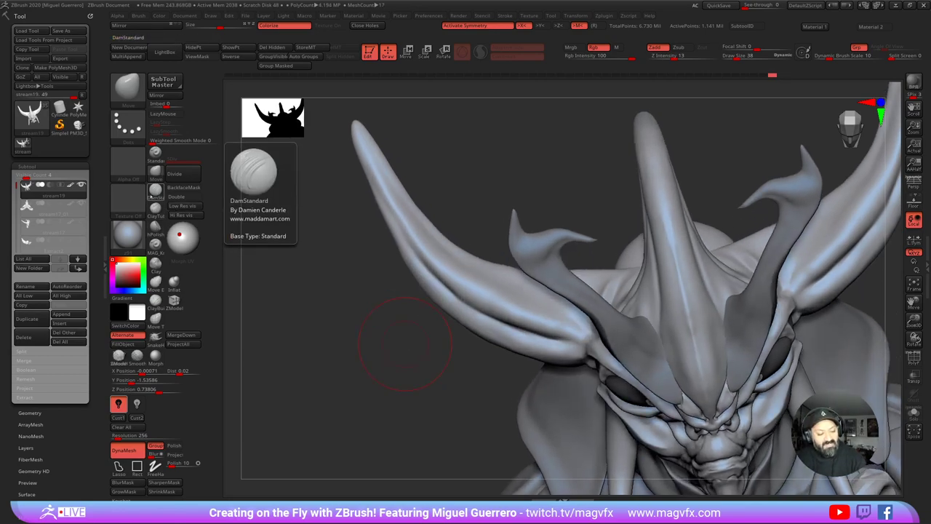
Step: Refine the junction of the side horn and brow with DamStandard, smooth it, and reduce the draw size to 22
left_click(155, 189)
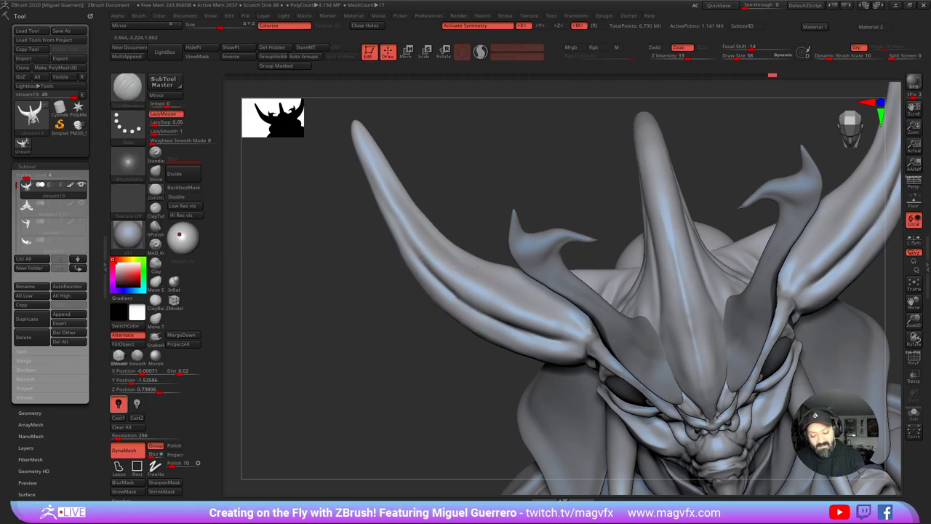
mouse_move(415, 328)
left_mouse_down()
mouse_move(410, 311)
mouse_move(389, 326)
mouse_move(380, 354)
mouse_move(428, 355)
mouse_move(315, 333)
mouse_move(328, 355)
mouse_move(395, 333)
mouse_move(380, 320)
mouse_move(382, 359)
mouse_move(399, 361)
left_mouse_up()
mouse_move(567, 293)
left_mouse_down("shift")
mouse_move(570, 276)
mouse_move(578, 297)
left_mouse_up("shift")
key("bracketleft")
key("bracketleft")
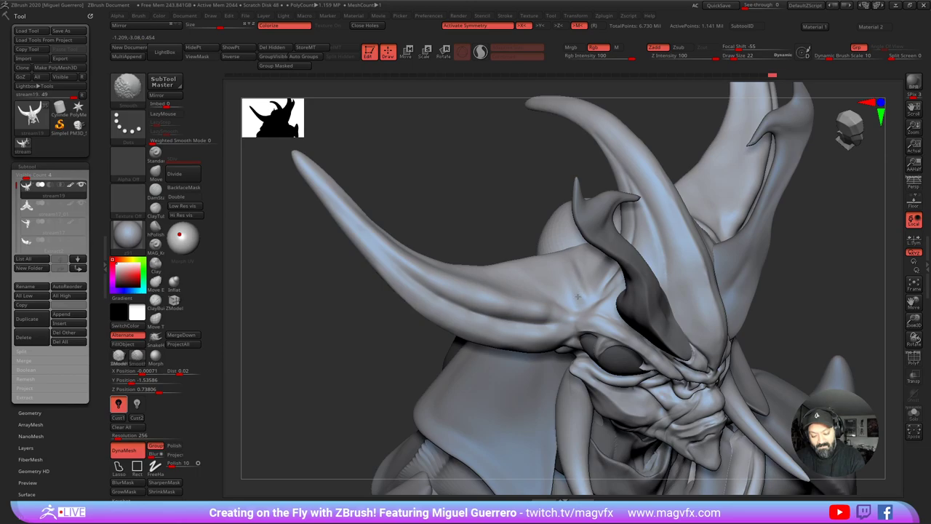
Step: Carve long DamStandard creases down the underside and back of the central crest horn at draw size 22, smoothing where needed
left_click_drag(297, 207, 439, 242)
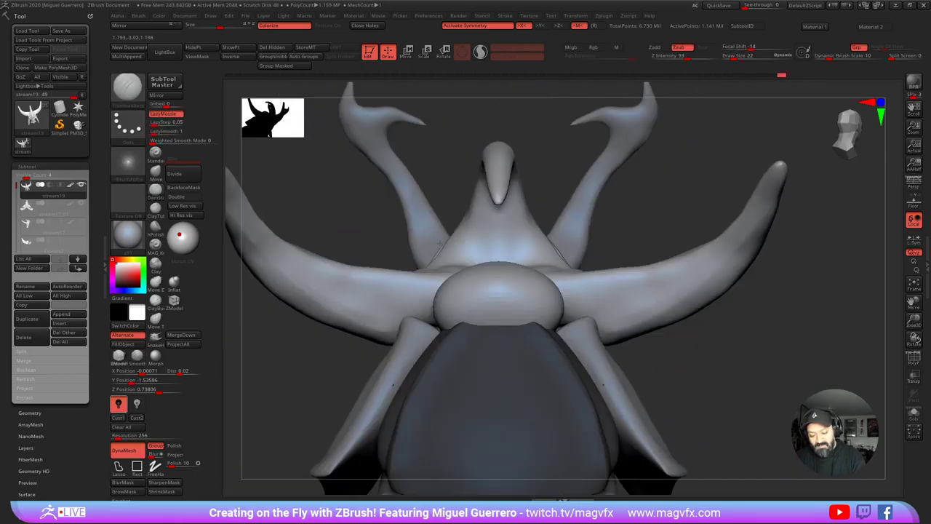
mouse_move(396, 232)
right_mouse_down()
mouse_move(339, 208)
mouse_move(495, 239)
mouse_move(428, 182)
right_mouse_up()
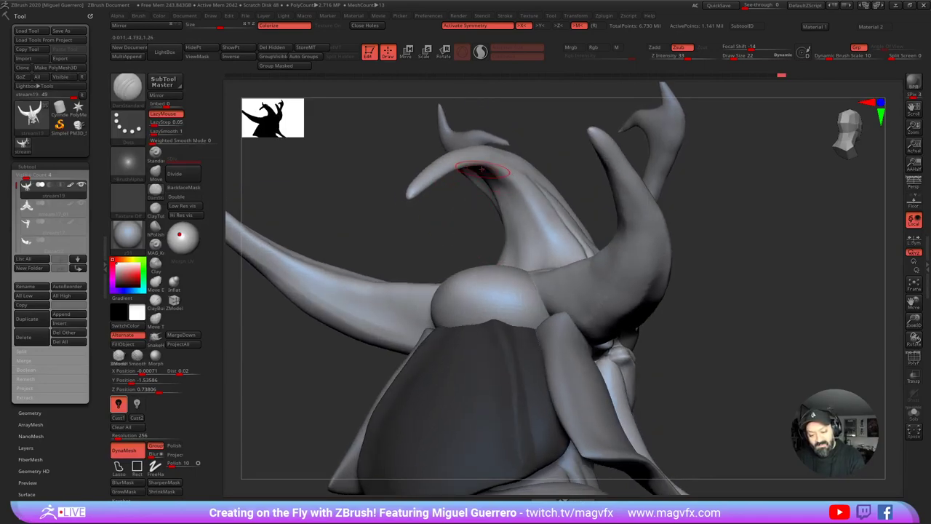
mouse_move(481, 168)
left_mouse_down()
mouse_move(514, 202)
mouse_move(535, 267)
left_mouse_up()
left_click_drag(534, 224, 535, 268)
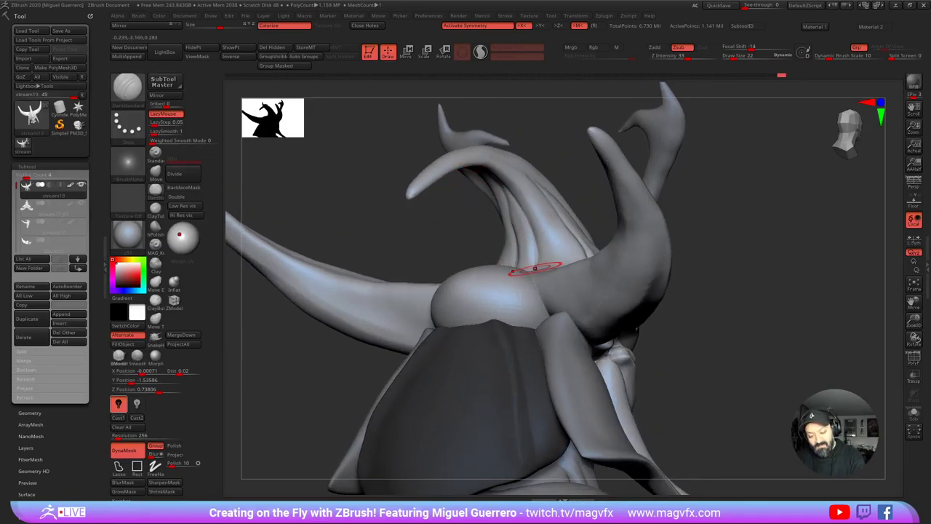
key("shift")
right_click_drag(509, 217, 401, 179)
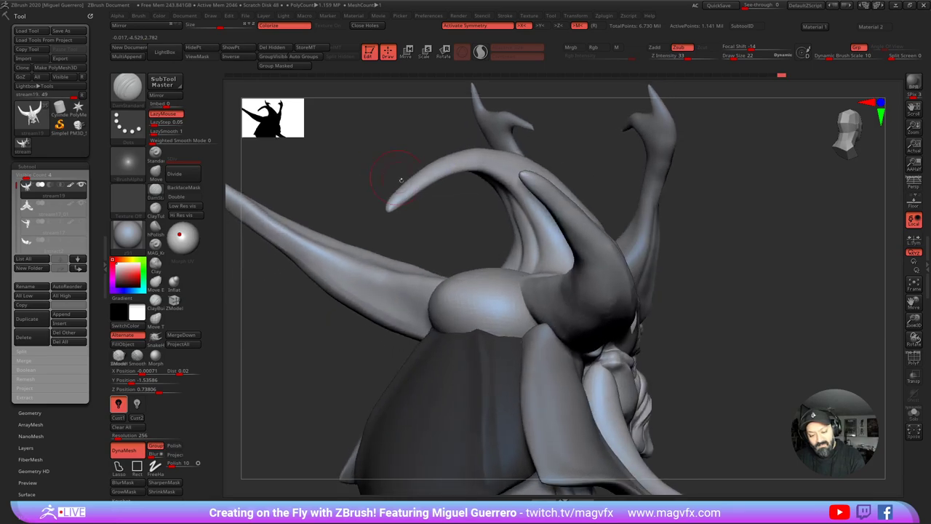
key("b")
key("c")
key("b")
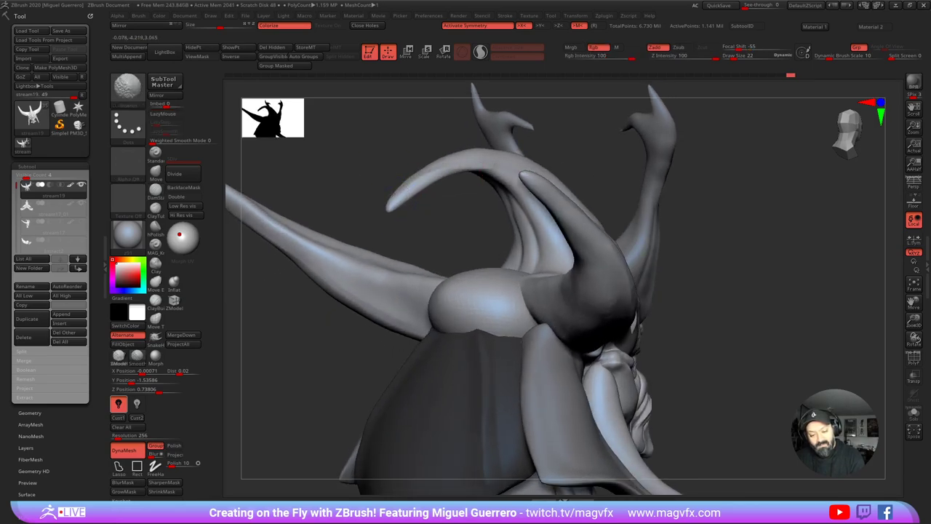
mouse_move(389, 158)
right_mouse_down()
mouse_move(324, 169)
mouse_move(307, 181)
right_mouse_up()
right_click_drag(353, 280, 367, 332)
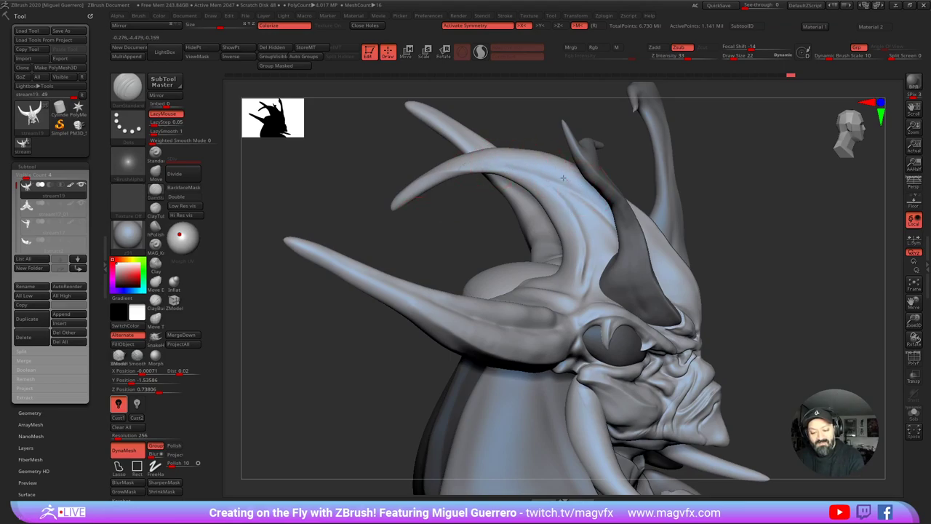
right_click_drag(378, 201, 391, 215)
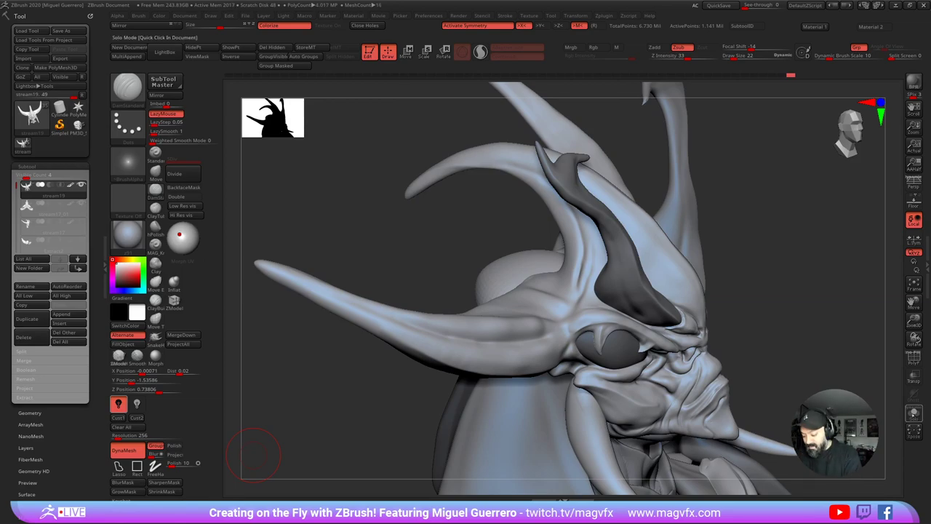
Step: Refine and smooth the central crest's creases toward the temple with the head subtool isolated, ending with all subtools shown again
left_click(913, 412)
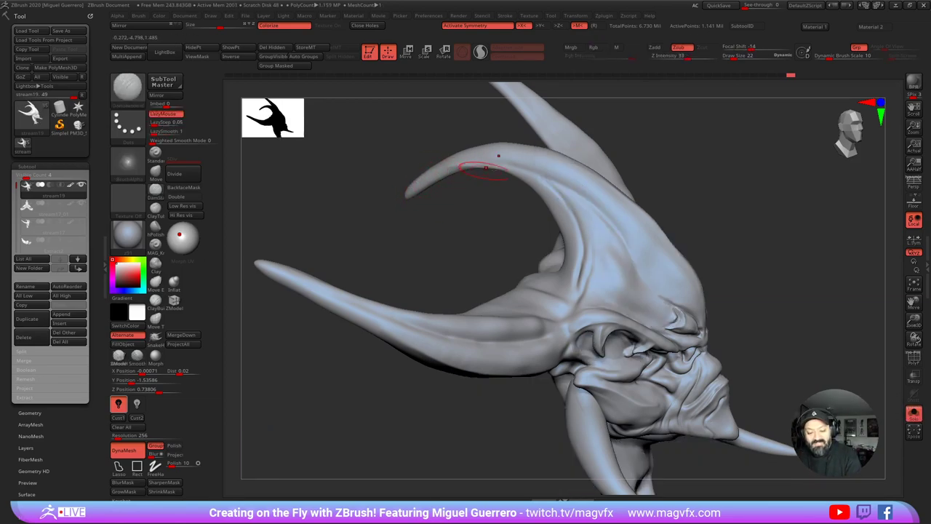
right_click_drag(568, 178, 557, 179)
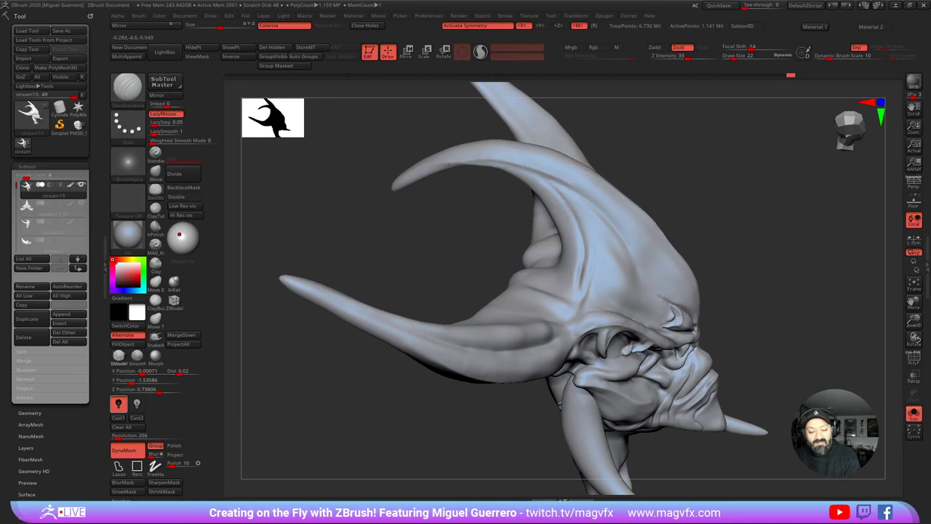
right_click_drag(388, 204, 443, 165)
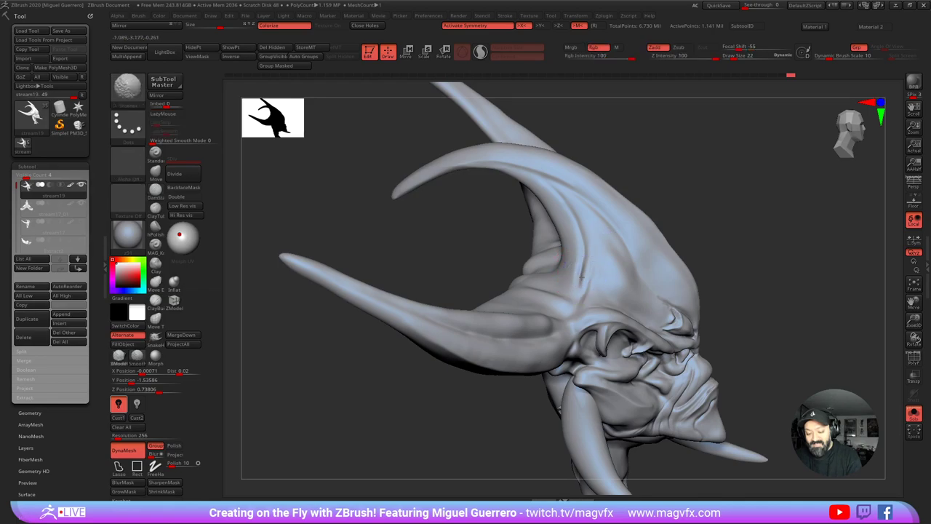
left_click_drag(574, 292, 600, 290, "shift")
left_click(913, 413)
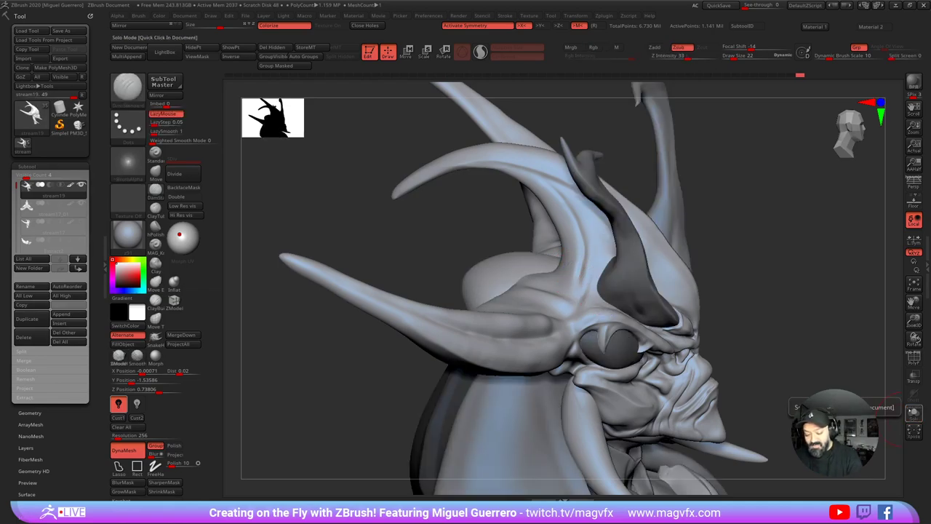
Step: Save the tool as a new version named stream20
right_click_drag(333, 366, 352, 385)
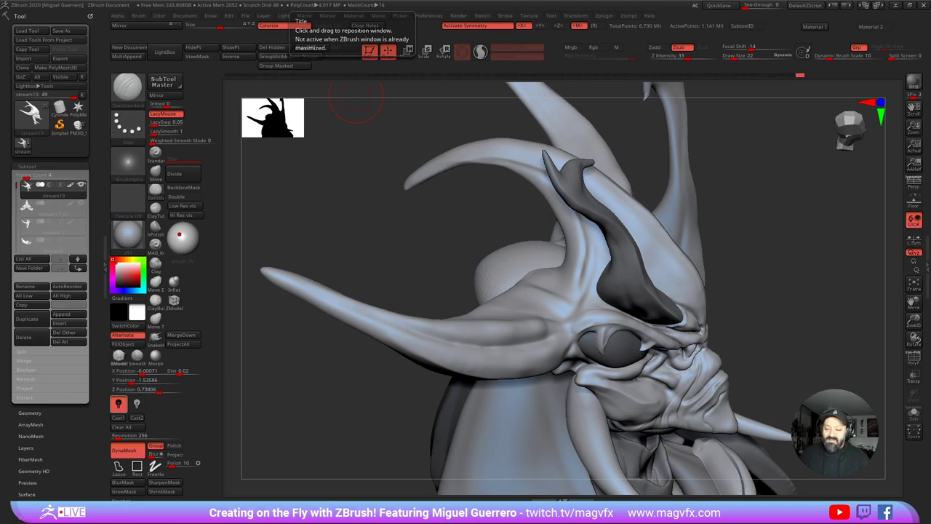
left_click_drag(355, 98, 298, 339)
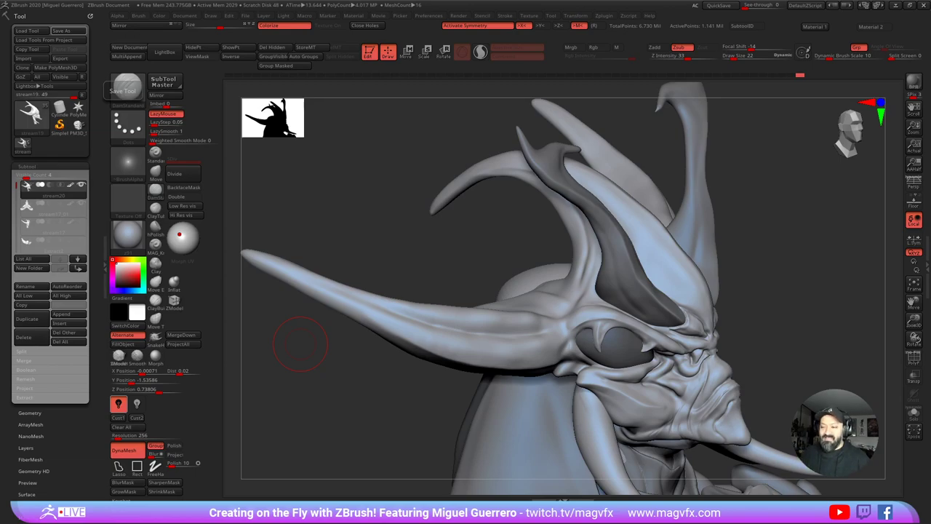
Step: Make the forked antlers the active subtool and adjust their shape with the Move brush, reducing the draw size to 18
mouse_move(357, 374)
left_mouse_down()
mouse_move(336, 376)
mouse_move(367, 374)
left_mouse_up()
left_click(519, 143, "alt")
left_click_drag(509, 151, 459, 177)
left_click(152, 174)
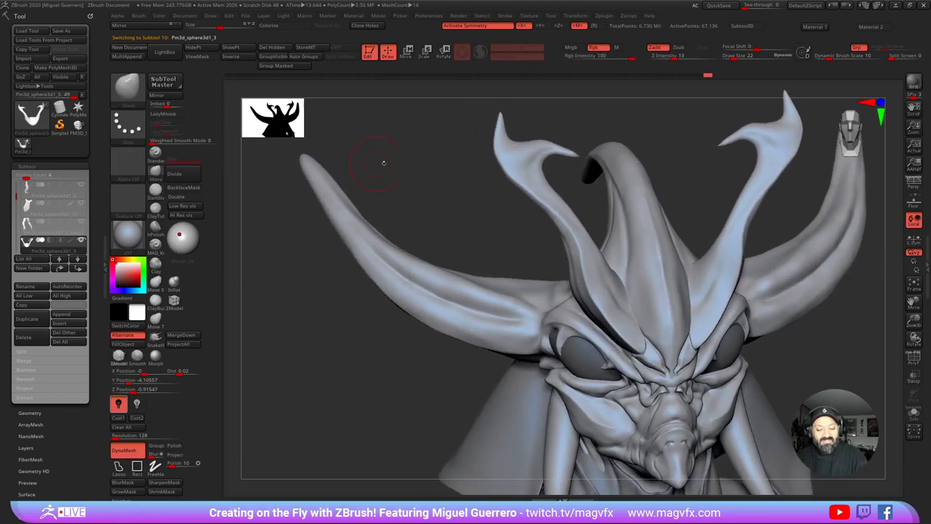
left_click_drag(382, 161, 417, 166)
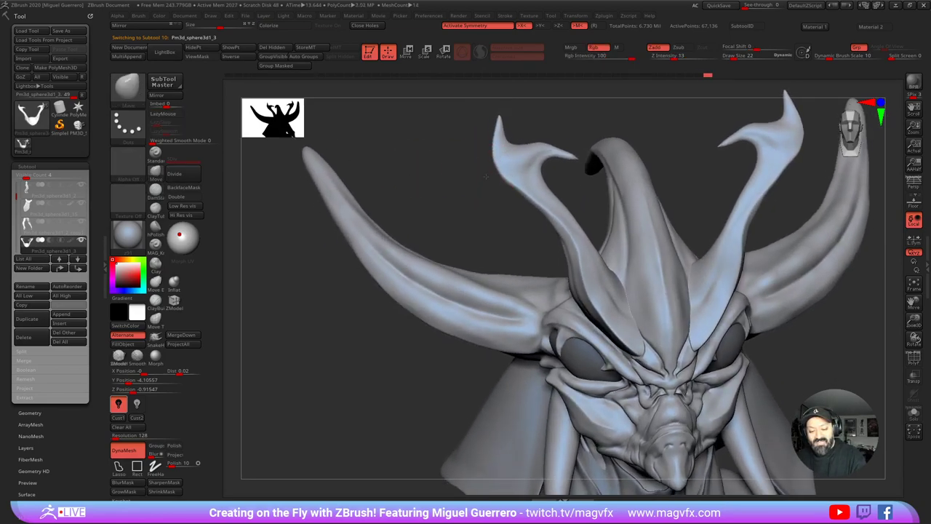
mouse_move(498, 169)
left_mouse_down()
mouse_move(464, 181)
mouse_move(502, 175)
mouse_move(488, 191)
mouse_move(493, 167)
left_mouse_up()
key("[")
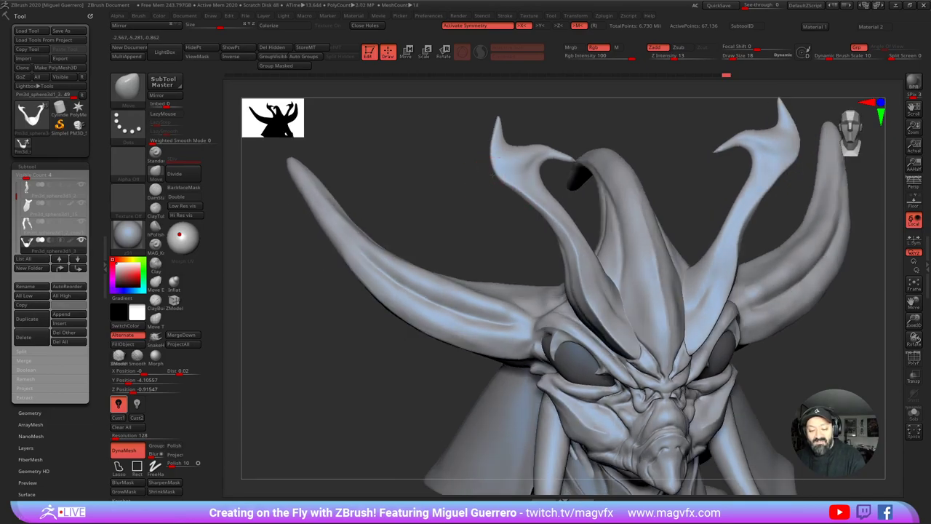
left_click_drag(458, 215, 462, 208)
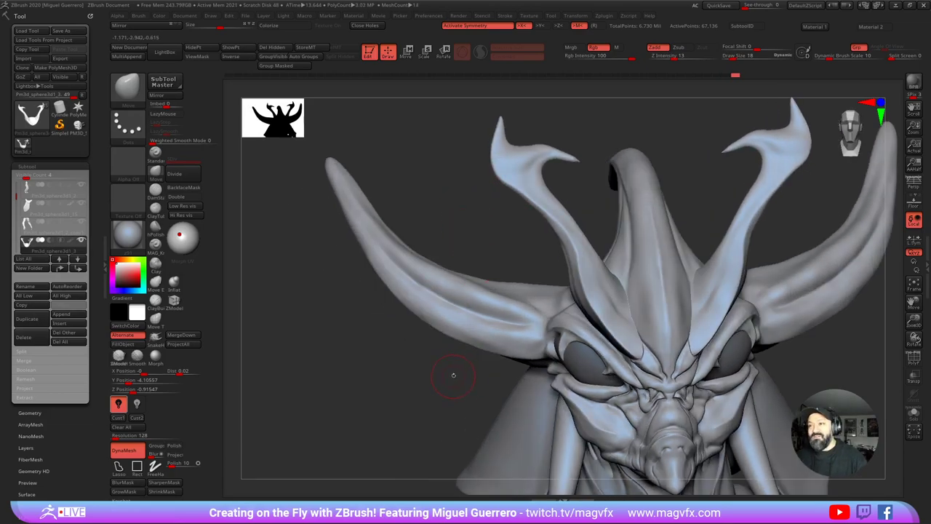
Step: Try smoothing the ridges along the side horn and set the Smooth brush's Weighted Smooth Mode to 1
left_click_drag(370, 381, 380, 376)
mouse_move(390, 425)
left_mouse_down("alt")
mouse_move(397, 331)
mouse_move(374, 257)
left_mouse_up("alt")
key("shift")
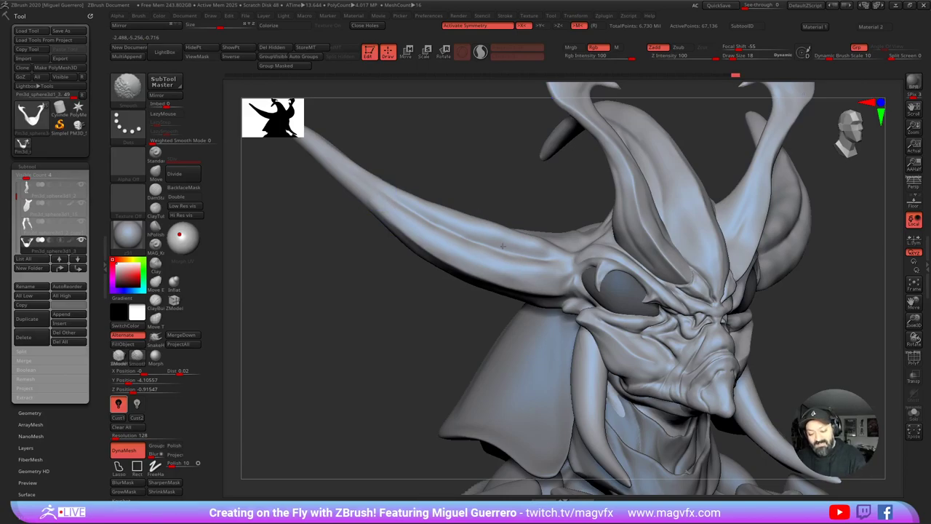
left_click_drag(441, 237, 444, 239, "shift")
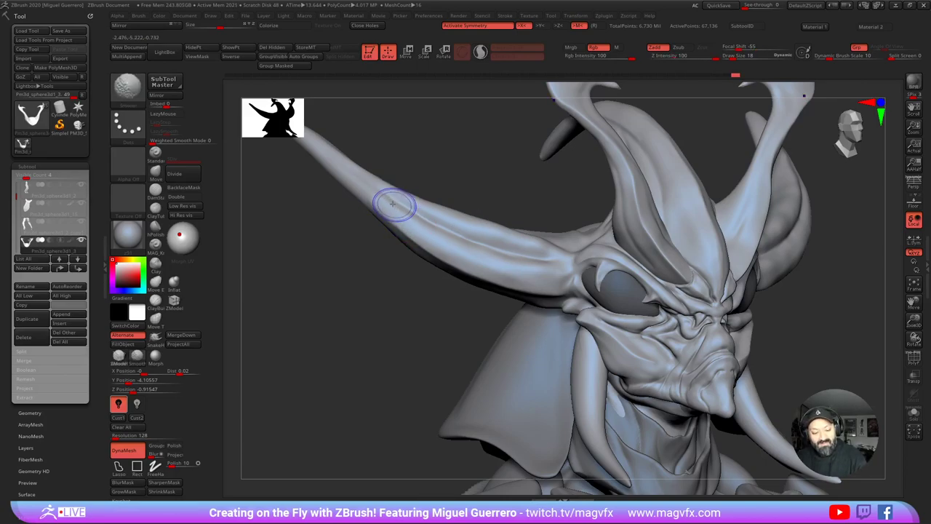
left_click_drag(396, 204, 481, 247, "shift")
key("shift")
type("1")
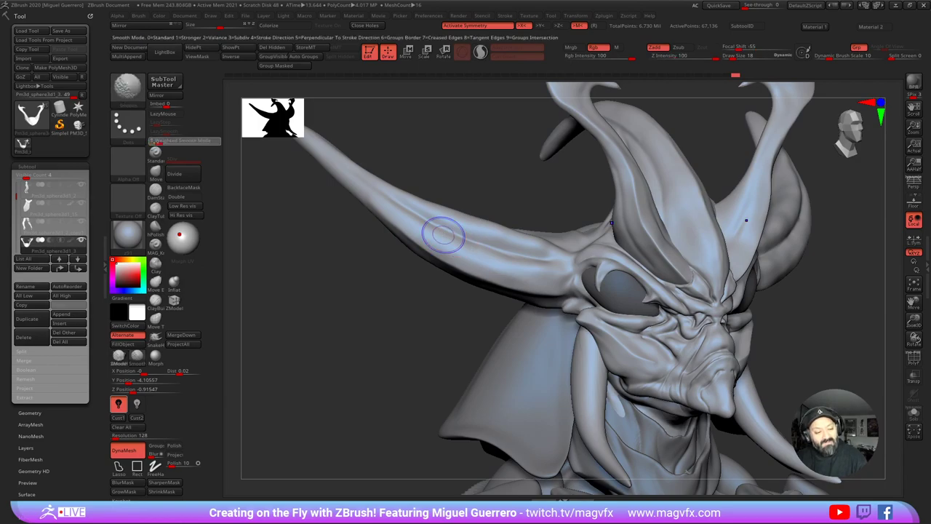
key("Return")
Step: Try to smooth the side horn's upper surface and ridges from tip to base with the stronger smoothing mode
left_click_drag(360, 181, 340, 166, "shift")
left_click_drag(430, 219, 457, 234, "shift")
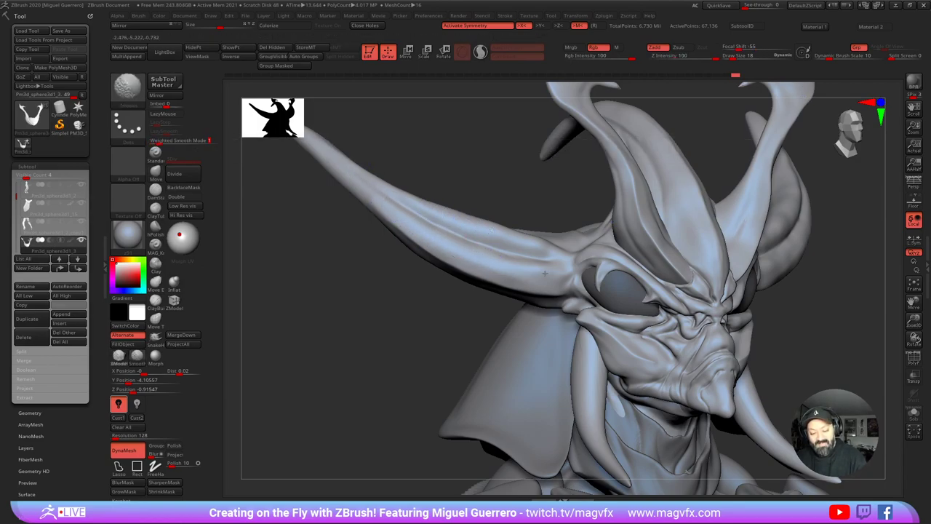
right_click_drag(542, 296, 535, 363)
left_click_drag(500, 263, 525, 198, "shift")
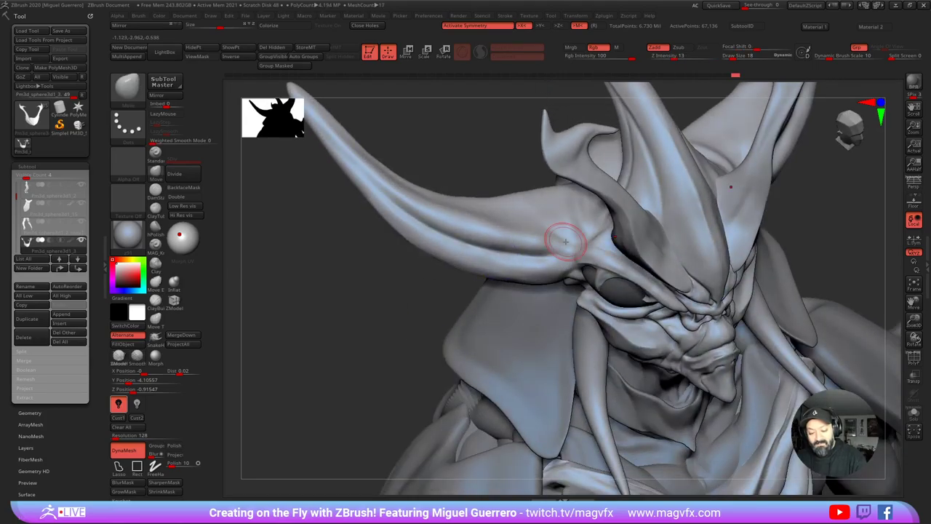
Step: Try to smooth the rear surfaces of the side horns from behind the head
mouse_move(561, 244)
right_mouse_down()
mouse_move(575, 236)
mouse_move(435, 281)
right_mouse_up()
left_click_drag(434, 282, 630, 184)
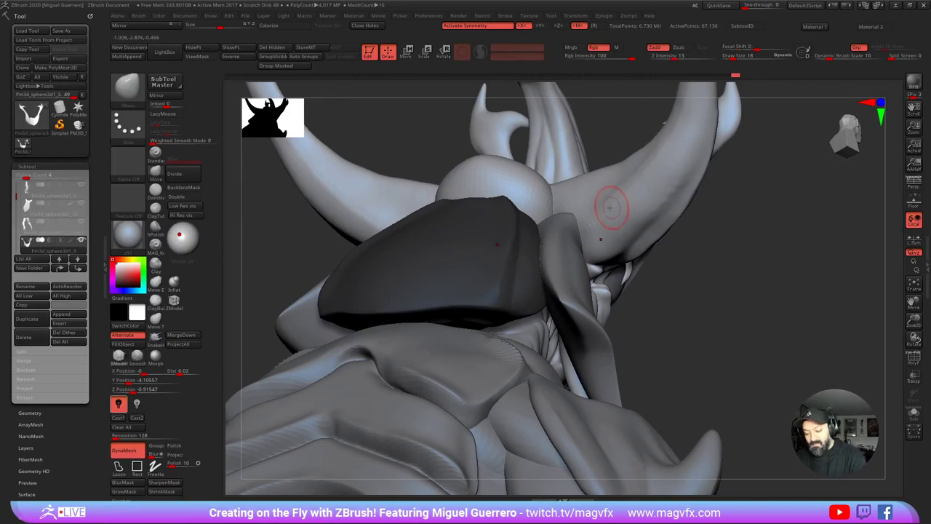
mouse_move(620, 224)
right_mouse_down("alt")
mouse_move(628, 263)
mouse_move(681, 348)
right_mouse_up("alt")
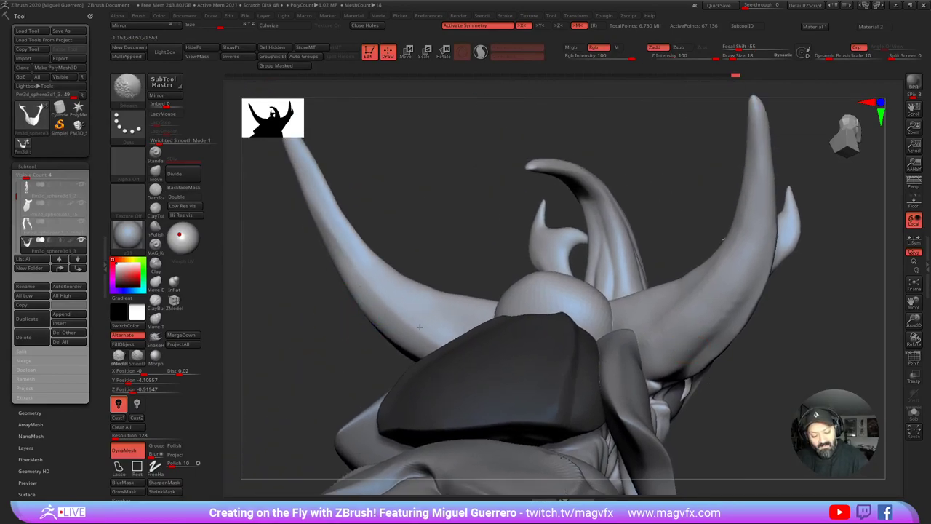
left_click_drag(312, 316, 374, 322)
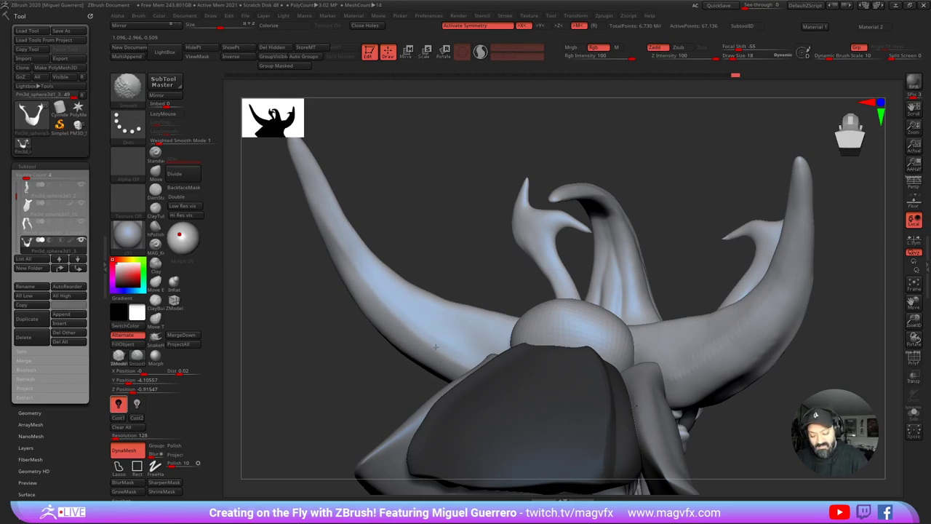
Step: Make the horned head the active subtool and crease lengthwise grooves along the side horn with the DamStandard brush, smoothing the ridges
mouse_move(343, 291)
left_mouse_down()
mouse_move(407, 280)
mouse_move(342, 297)
left_mouse_up()
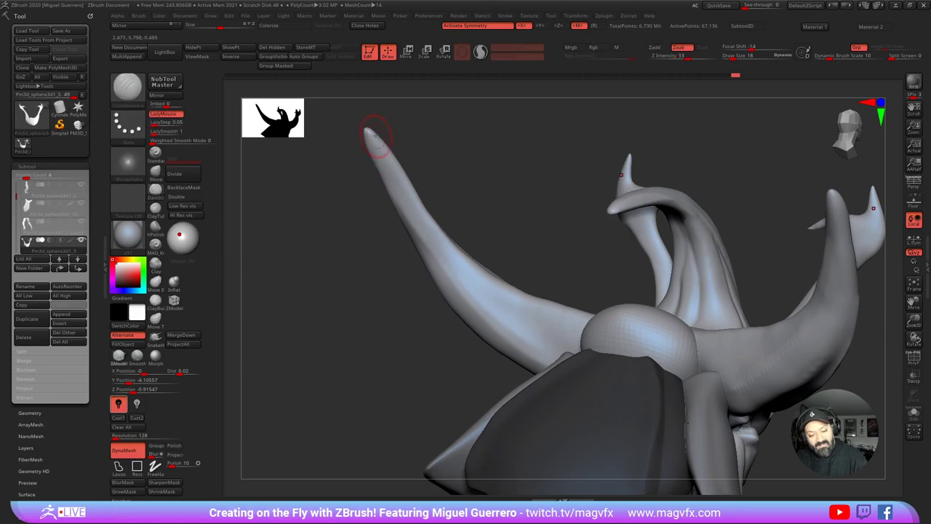
left_click(473, 295, "alt")
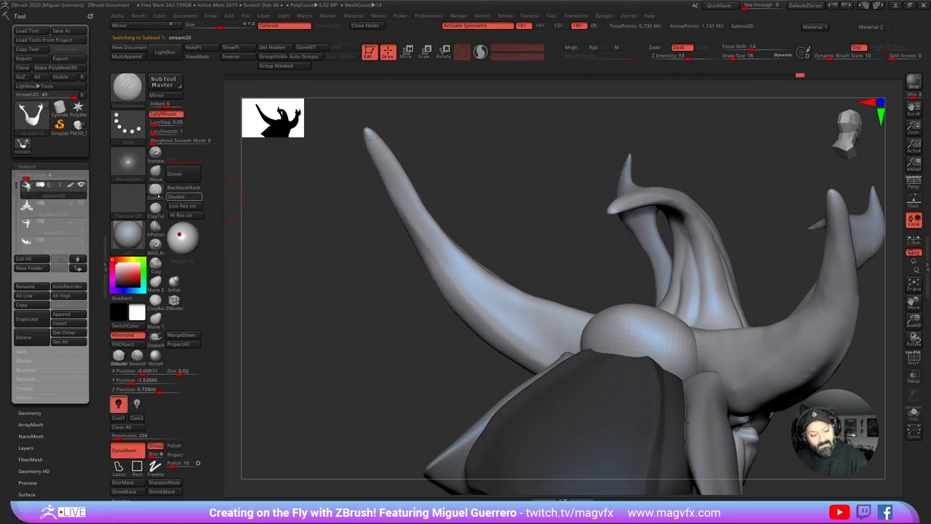
key("shift")
mouse_move(469, 292)
left_mouse_down("shift")
mouse_move(524, 320)
mouse_move(448, 265)
left_mouse_up("shift")
left_click_drag(286, 268, 262, 255)
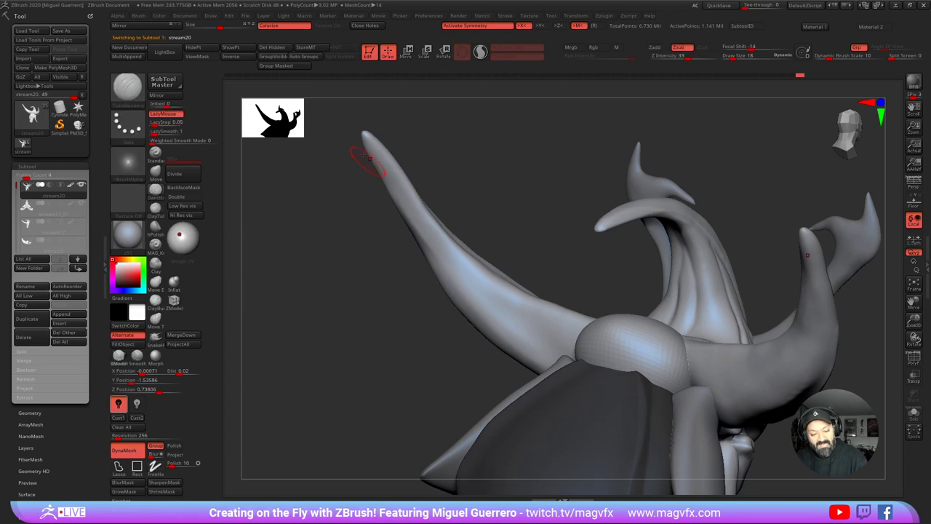
mouse_move(389, 173)
left_mouse_down()
mouse_move(471, 280)
mouse_move(535, 336)
mouse_move(527, 306)
left_mouse_up()
left_click_drag(367, 212, 379, 198)
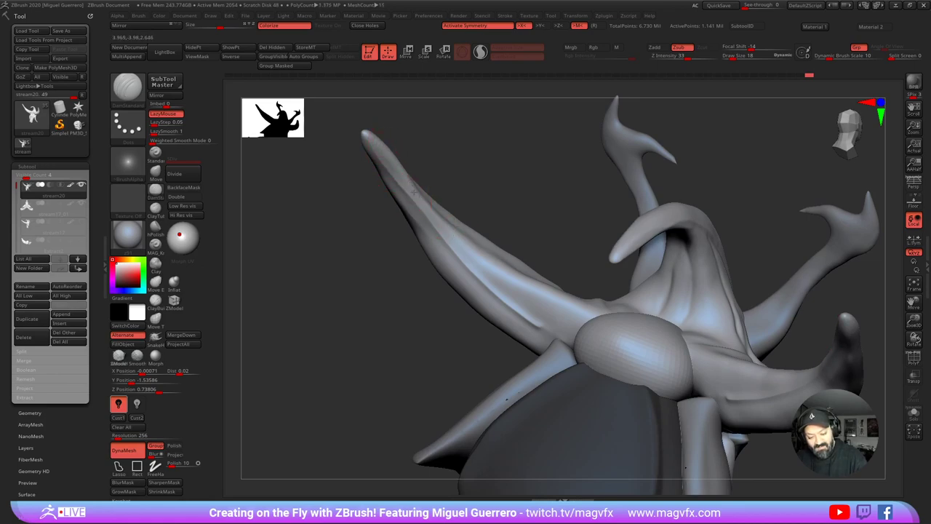
left_click_drag(475, 251, 588, 312)
mouse_move(434, 291)
left_mouse_down()
mouse_move(441, 272)
mouse_move(422, 269)
mouse_move(395, 243)
left_mouse_up()
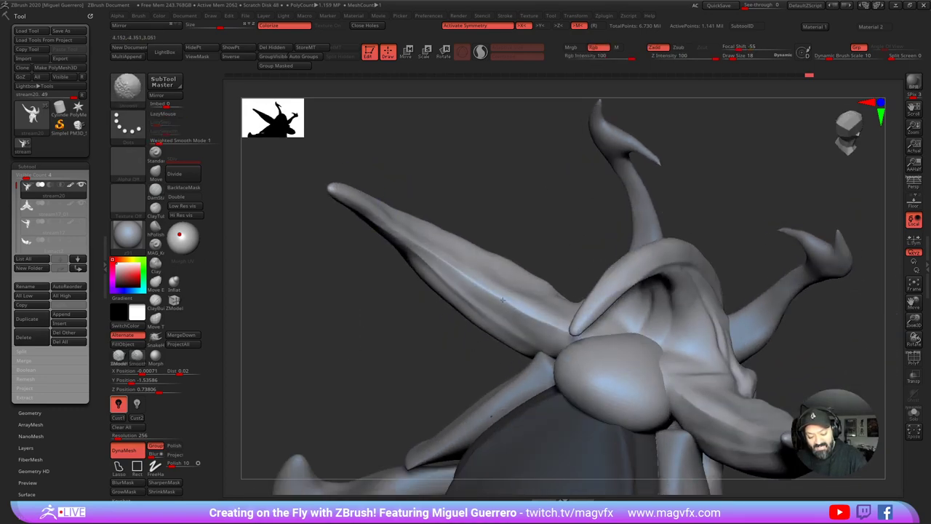
key("shift")
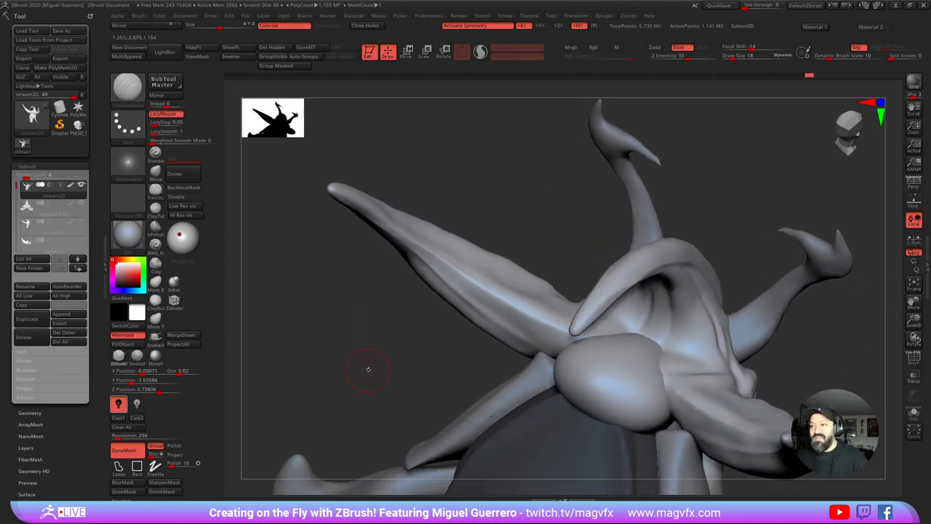
Step: Deepen the lengthwise creases from the side horn's tip to its base using DamStandard at draw size 26
mouse_move(368, 370)
left_mouse_down()
mouse_move(424, 269)
mouse_move(427, 244)
mouse_move(502, 267)
left_mouse_up()
left_click_drag(383, 286, 421, 231)
mouse_move(357, 285)
left_mouse_down()
mouse_move(349, 235)
mouse_move(350, 255)
left_mouse_up()
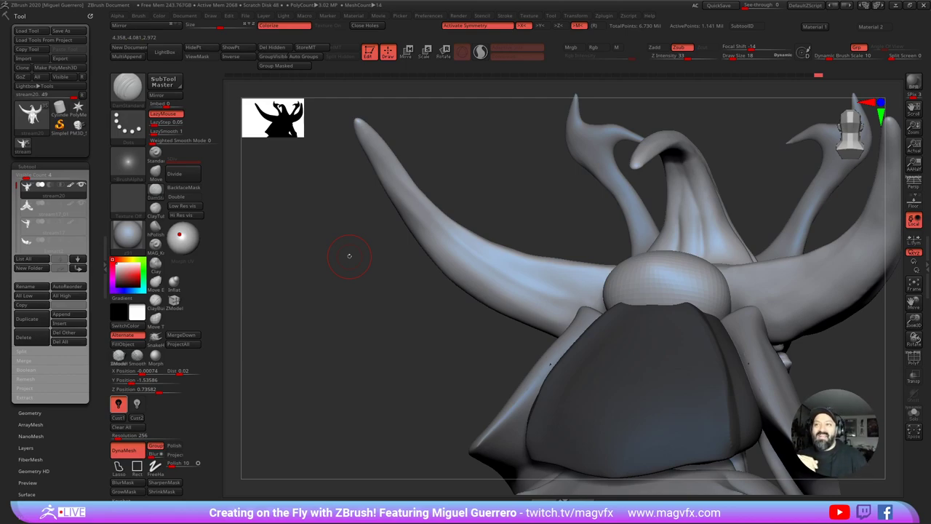
left_click_drag(349, 255, 372, 355)
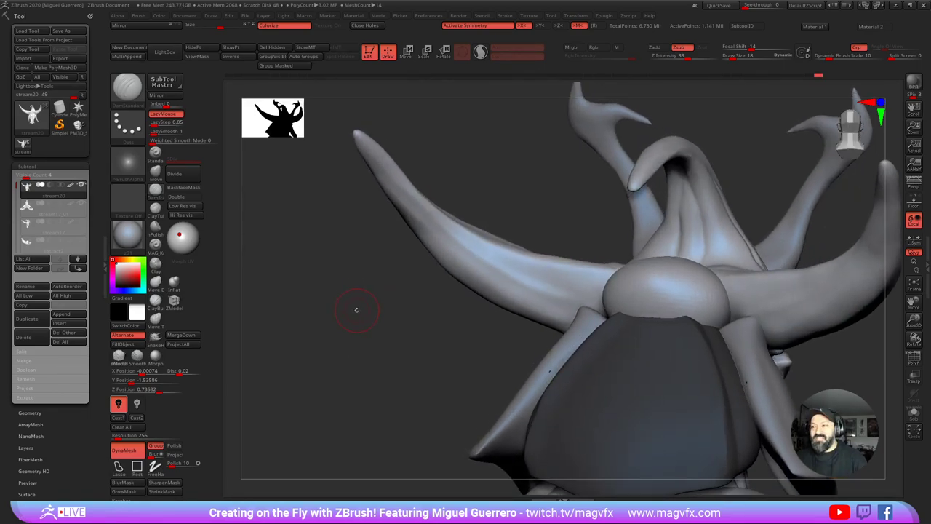
left_click_drag(356, 310, 371, 214)
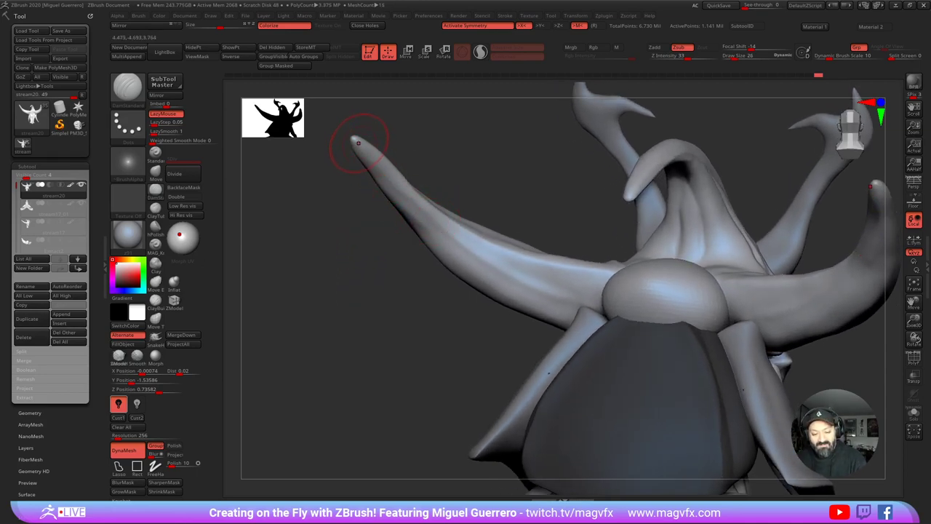
mouse_move(357, 144)
left_mouse_down()
mouse_move(386, 182)
mouse_move(495, 273)
mouse_move(559, 304)
left_mouse_up()
left_click_drag(405, 298, 538, 286)
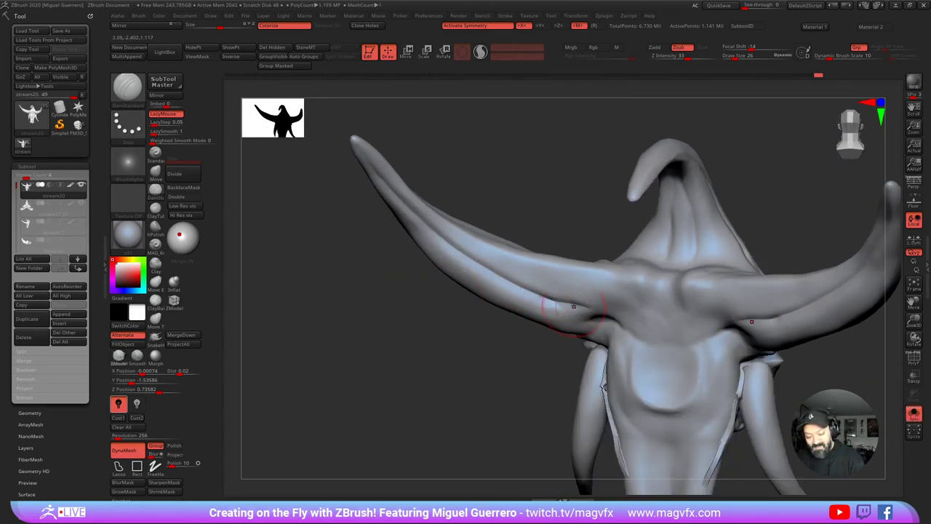
Step: Make the rounded form at the back of the head the active subtool and check its shape in isolation
mouse_move(401, 267)
left_mouse_down()
mouse_move(388, 311)
mouse_move(482, 312)
mouse_move(411, 338)
mouse_move(418, 343)
left_mouse_up()
left_click(648, 319, "alt")
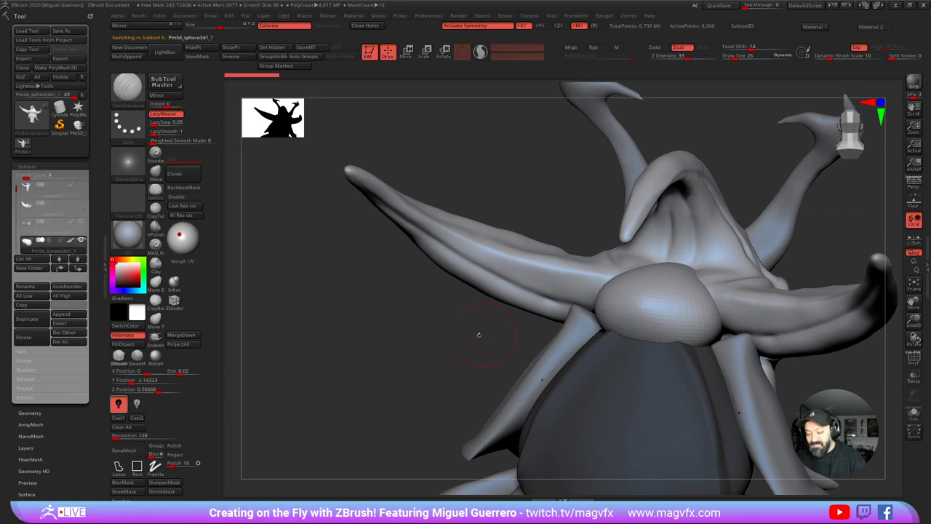
left_click_drag(479, 334, 557, 312)
left_click(914, 412)
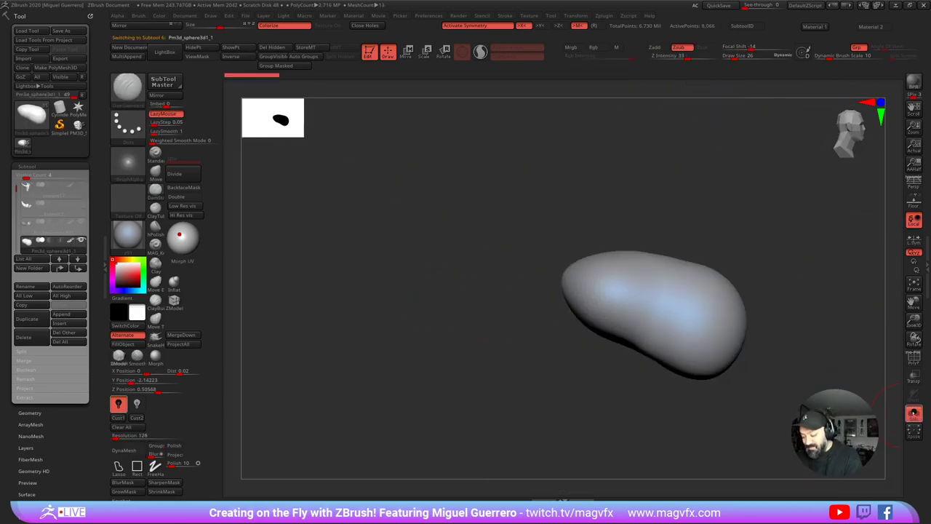
left_click(914, 413)
Step: Reshape the rounded form at the back of the head with the Move brush at draw size 78
left_click(154, 170)
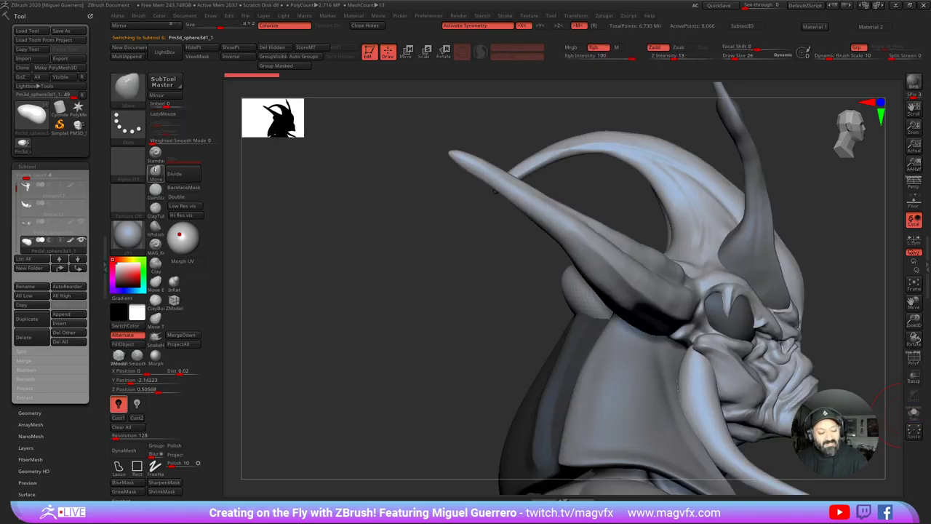
key("]")
key("]")
key("]")
key("]")
key("]")
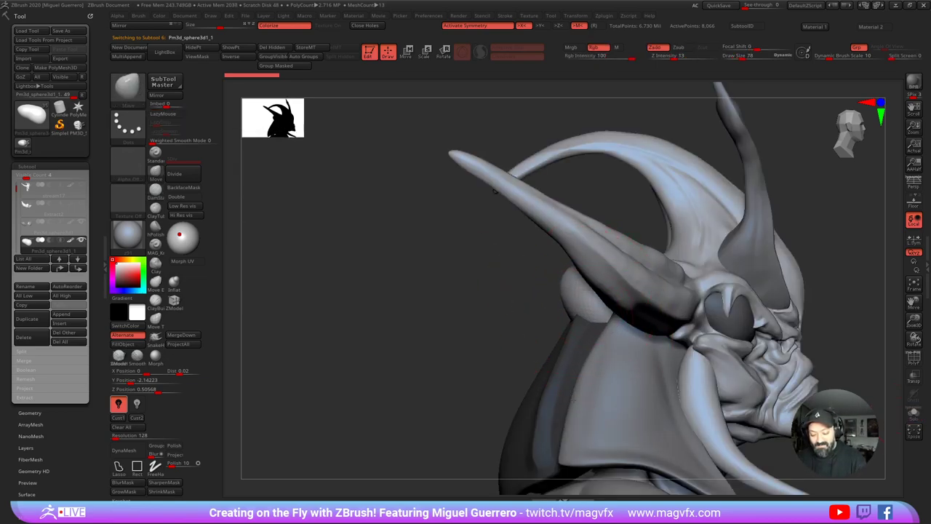
mouse_move(582, 299)
left_mouse_down()
mouse_move(569, 309)
mouse_move(579, 300)
left_mouse_up()
left_click_drag(444, 295, 535, 281)
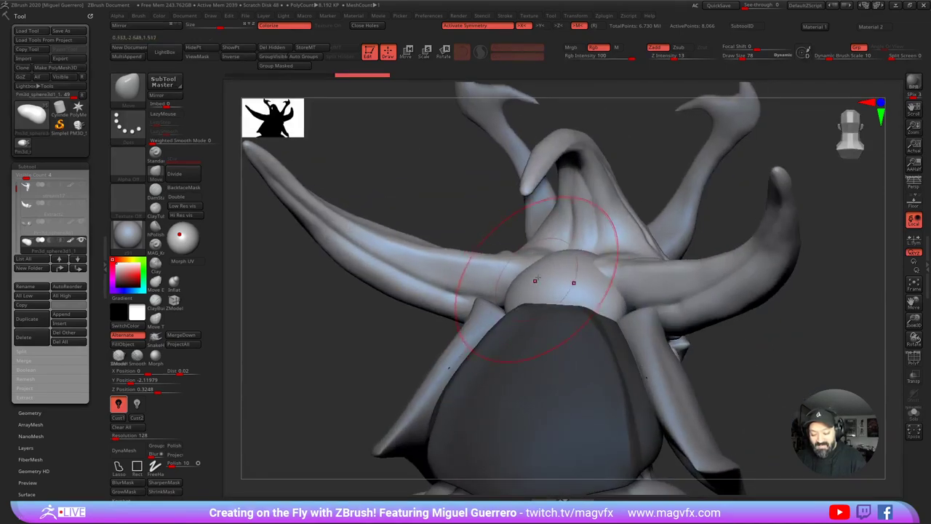
mouse_move(524, 282)
right_mouse_down()
mouse_move(351, 321)
mouse_move(396, 331)
mouse_move(371, 288)
mouse_move(380, 299)
mouse_move(475, 253)
right_mouse_up()
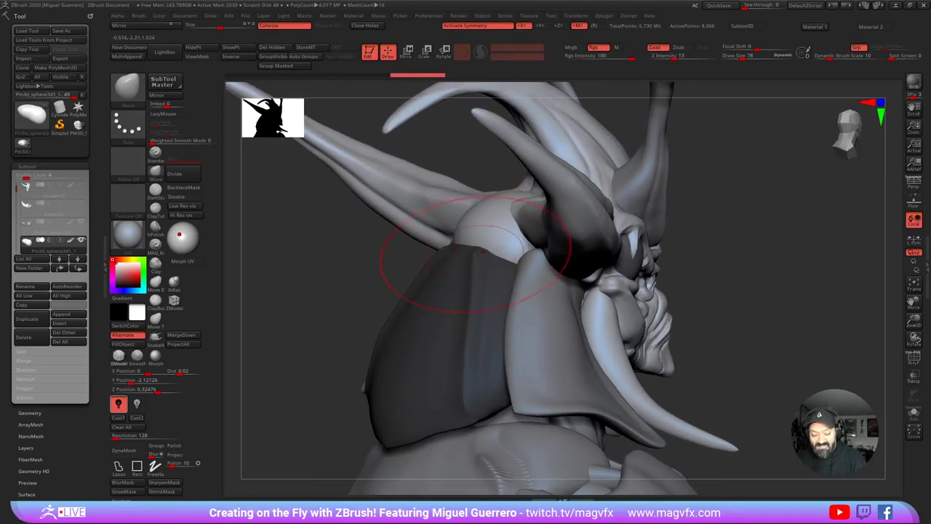
Step: Remesh the rounded form with DynaMesh at resolution 128 and adjust its fit between the side horns
left_click(137, 451)
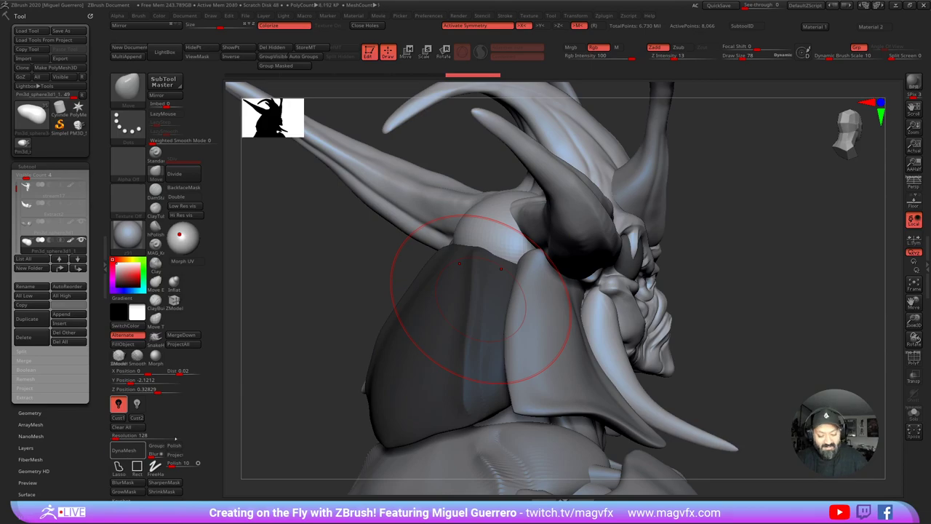
mouse_move(338, 256)
left_mouse_down("ctrl")
mouse_move(354, 270)
mouse_move(410, 277)
left_mouse_up("ctrl")
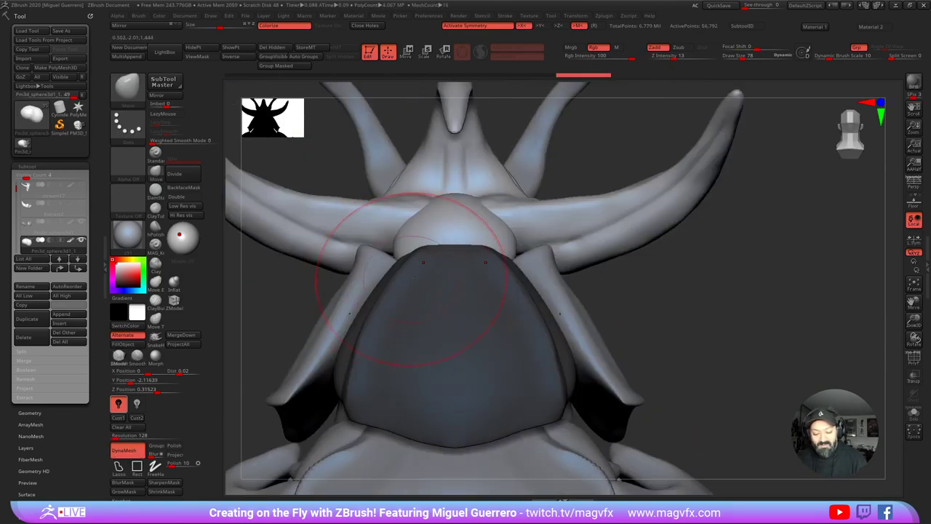
left_click_drag(691, 298, 657, 316)
mouse_move(686, 346)
left_mouse_down()
mouse_move(732, 357)
mouse_move(704, 379)
left_mouse_up()
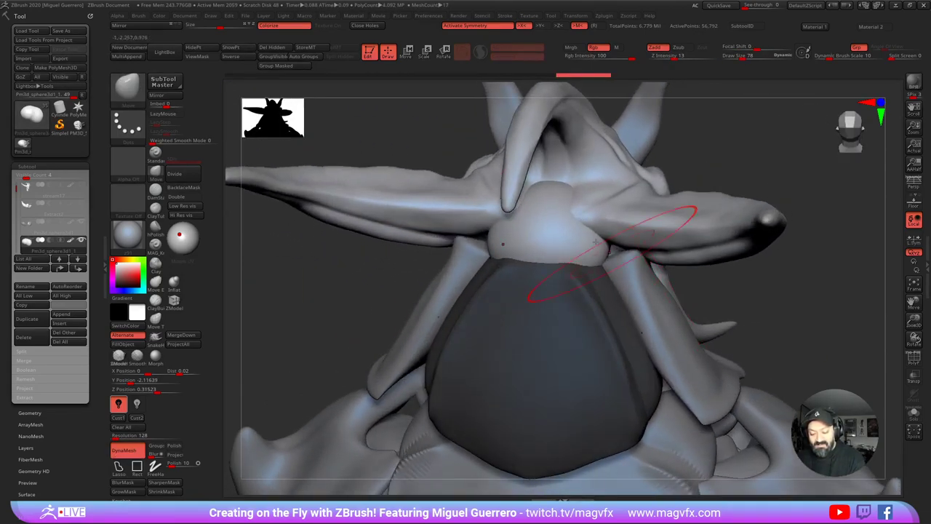
left_click_drag(286, 266, 313, 227)
Step: Refine the rounded form's top and sides against the skull with the Move brush at draw size 62
key("bracketleft")
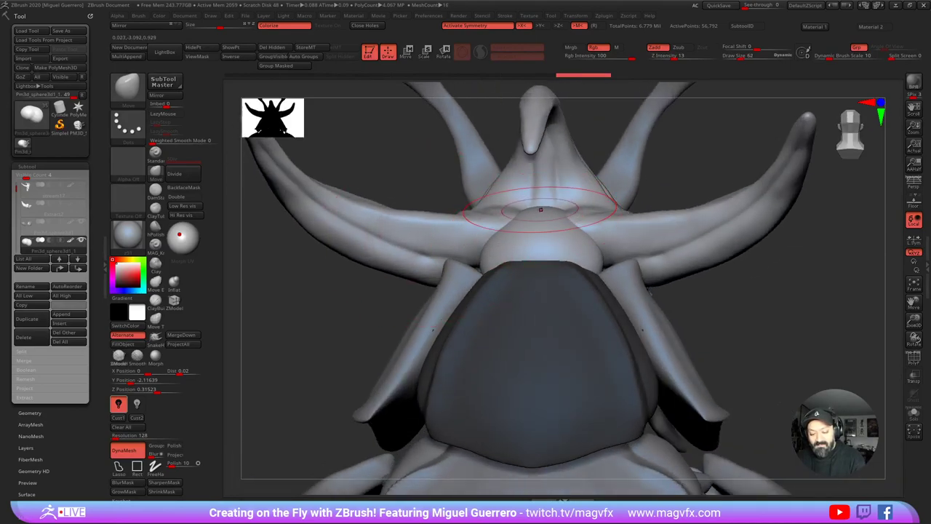
left_click_drag(370, 276, 341, 287)
right_click_drag(341, 286, 436, 240)
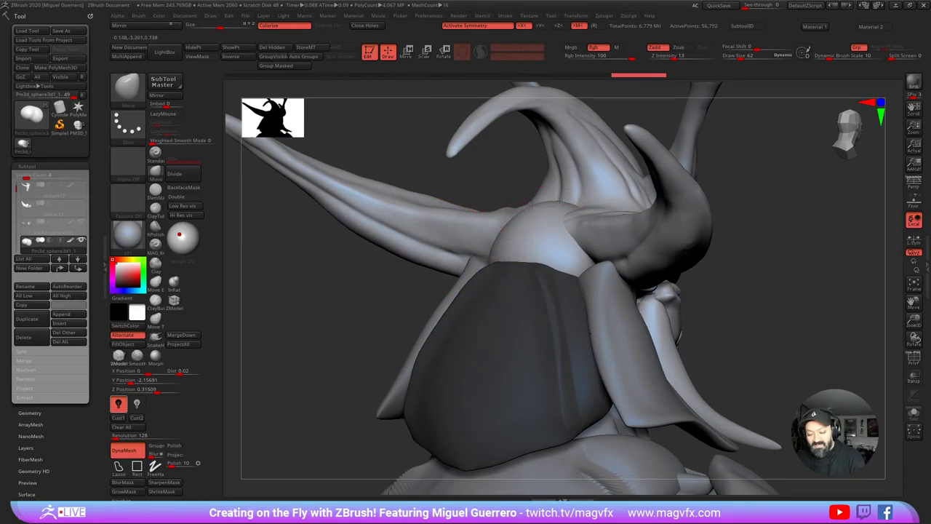
mouse_move(372, 267)
left_mouse_down()
mouse_move(420, 256)
mouse_move(398, 274)
left_mouse_up()
left_click_drag(588, 233, 605, 223)
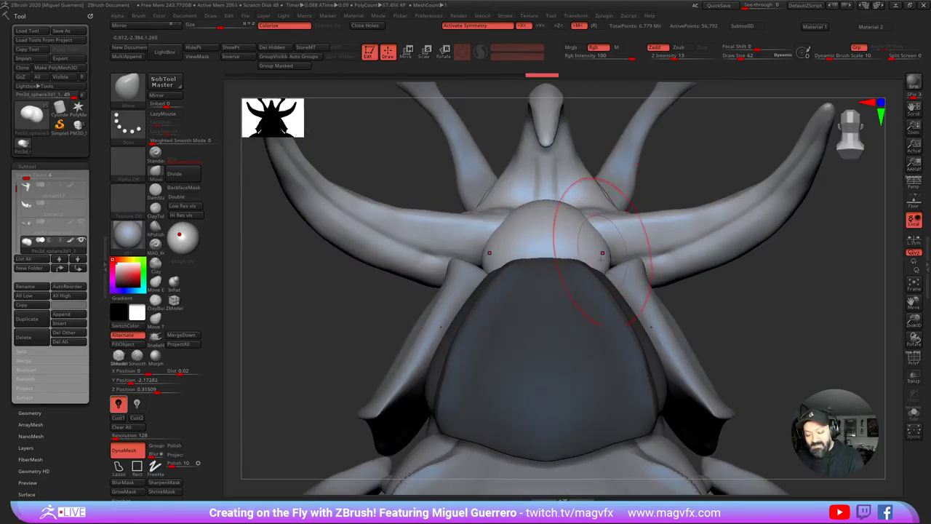
right_click_drag(640, 248, 436, 277)
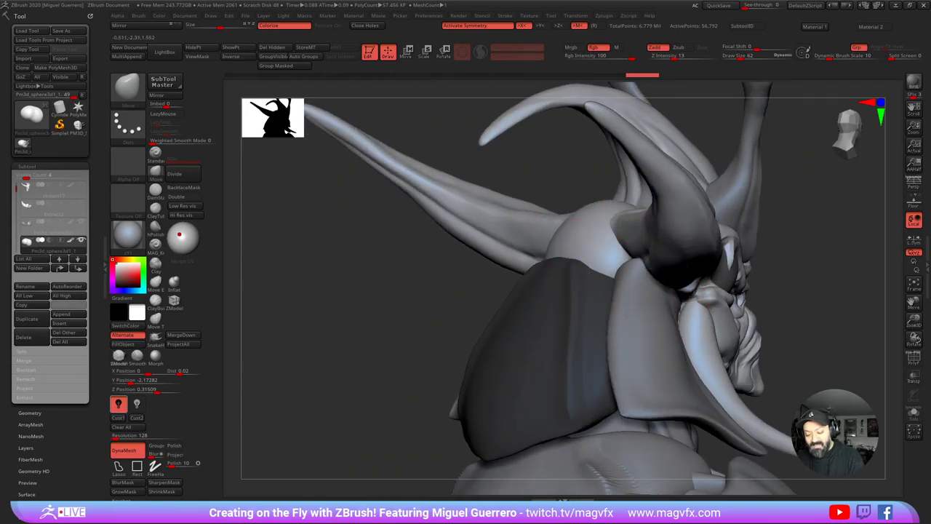
left_click_drag(408, 293, 411, 347)
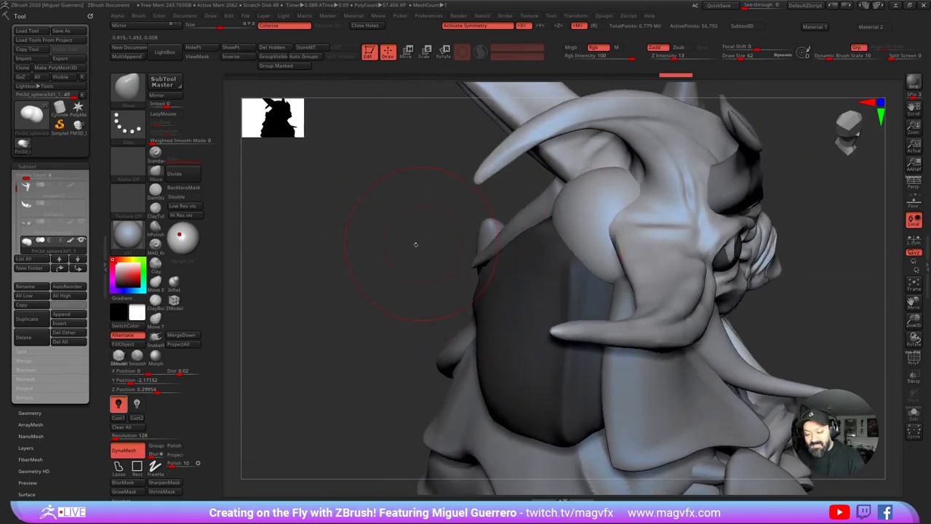
left_click_drag(415, 243, 409, 238)
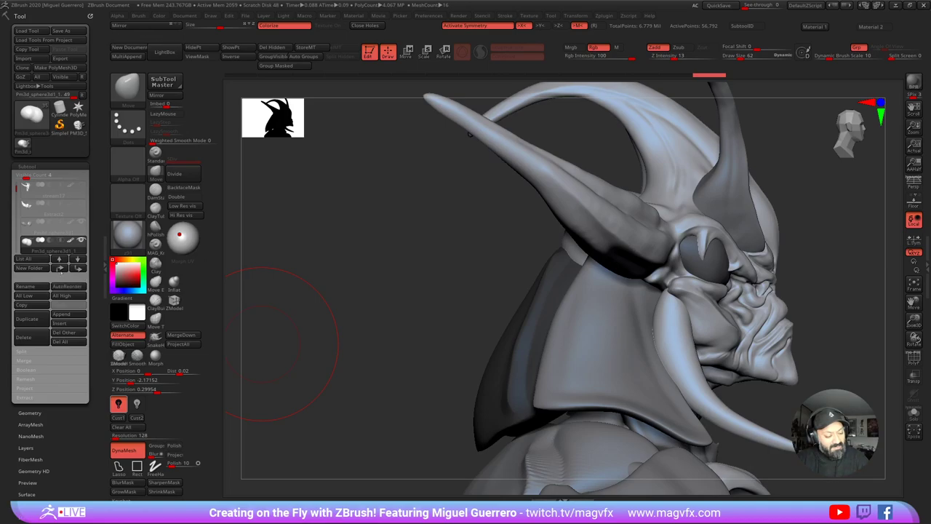
Step: Reorder the subtools so the head sits directly above the rounded form, and merge the two with MergeDown
left_click(59, 269)
left_click(59, 268)
left_click(59, 268)
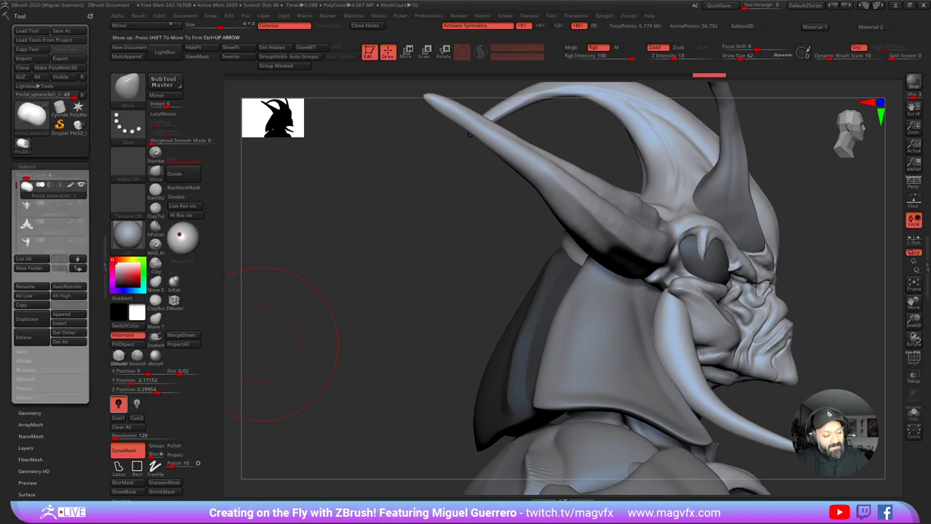
left_click(651, 188, "alt")
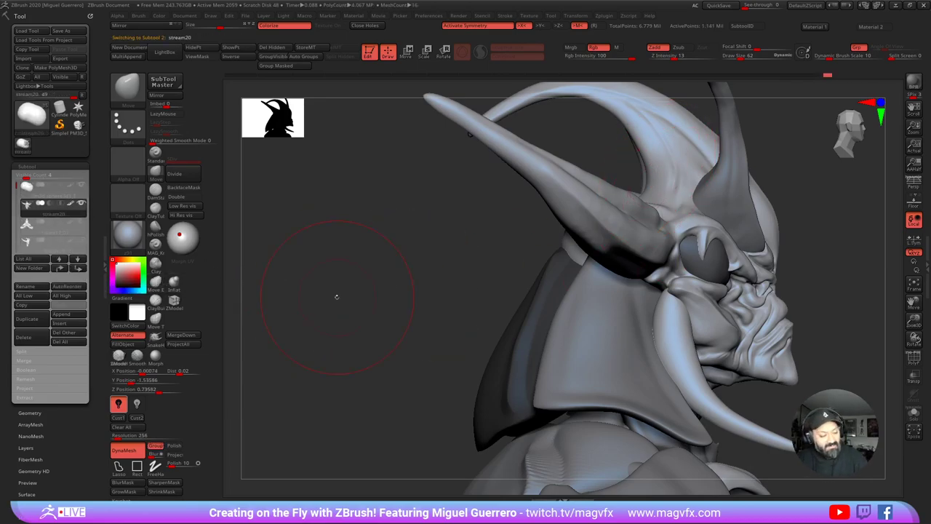
left_click(22, 362)
left_click(181, 335)
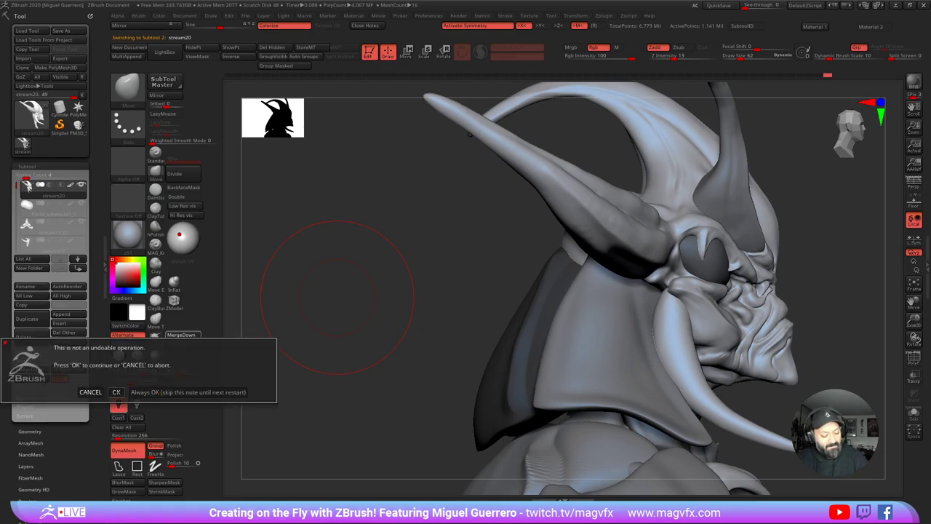
left_click(115, 392)
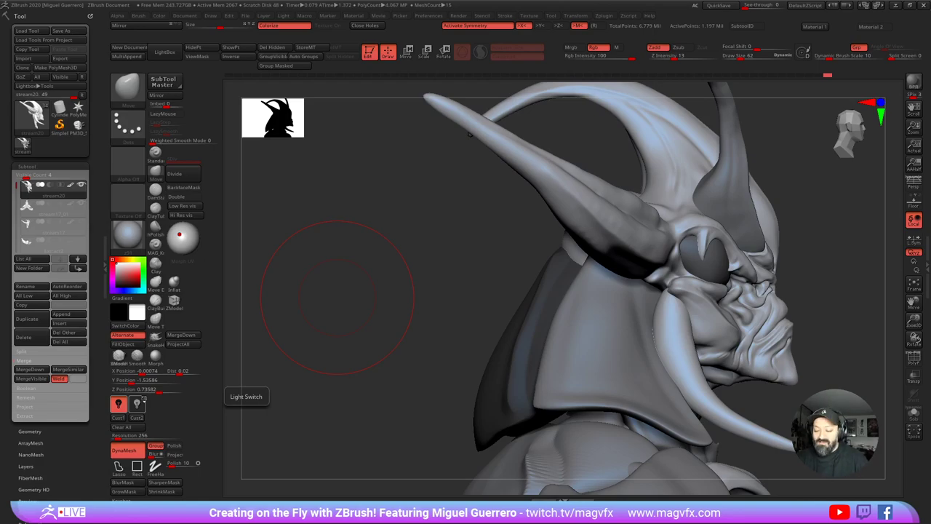
Step: Isolate the merged head and reduce the draw size to 26
mouse_move(410, 295)
left_mouse_down()
mouse_move(473, 291)
mouse_move(424, 305)
mouse_move(421, 328)
mouse_move(445, 324)
left_mouse_up()
left_click(914, 413)
key("[")
key("[")
key("[")
key("[")
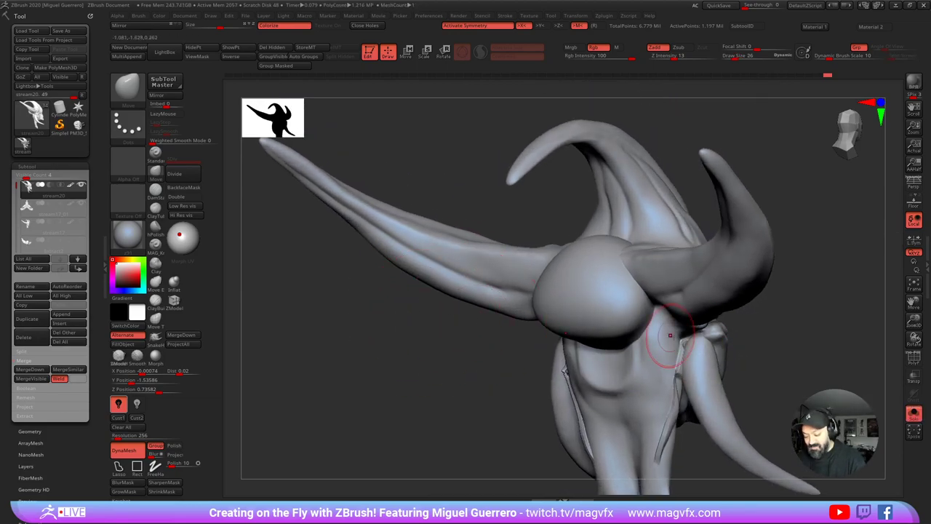
mouse_move(859, 387)
left_mouse_down()
mouse_move(799, 395)
mouse_move(886, 422)
left_mouse_up()
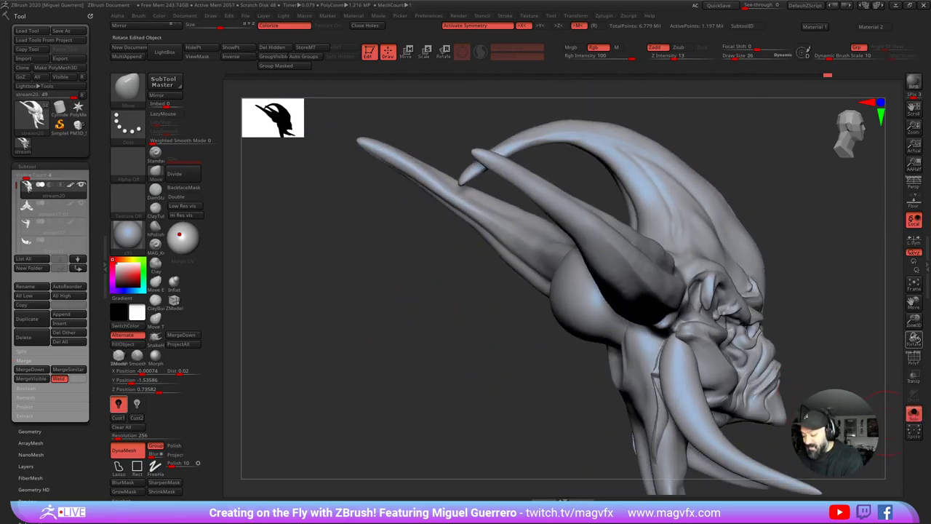
Step: Display the PolyFrame on the head and isolate the tusks' polygroup
left_click(913, 357)
left_click_drag(415, 333, 521, 342)
mouse_move(521, 342)
right_mouse_down("ctrl")
mouse_move(556, 400)
mouse_move(540, 327)
mouse_move(643, 337)
mouse_move(649, 385)
mouse_move(636, 401)
mouse_move(601, 314)
mouse_move(467, 315)
right_mouse_up("ctrl")
left_click_drag(467, 315, 562, 361)
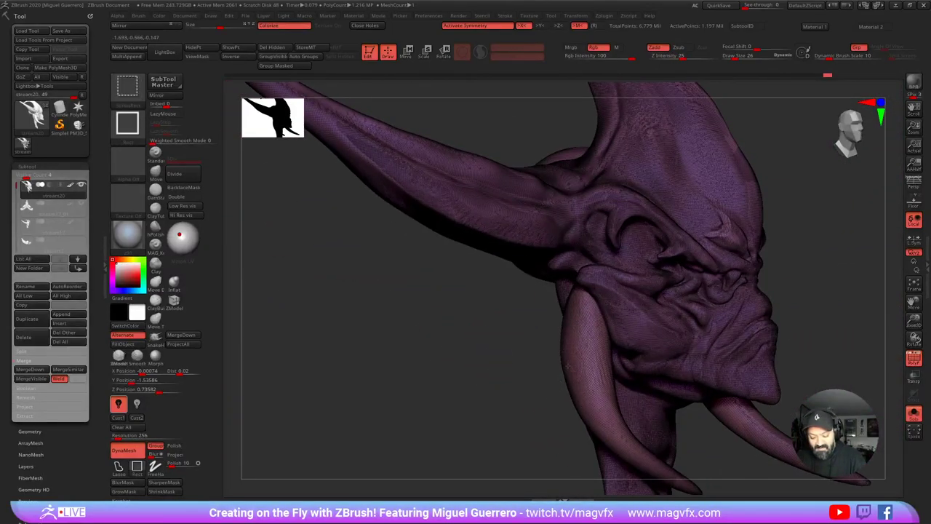
left_click(567, 366, "ctrl+shift")
Step: Mask both tusks completely and unhide the rest of the head
right_click_drag(509, 349, 421, 260)
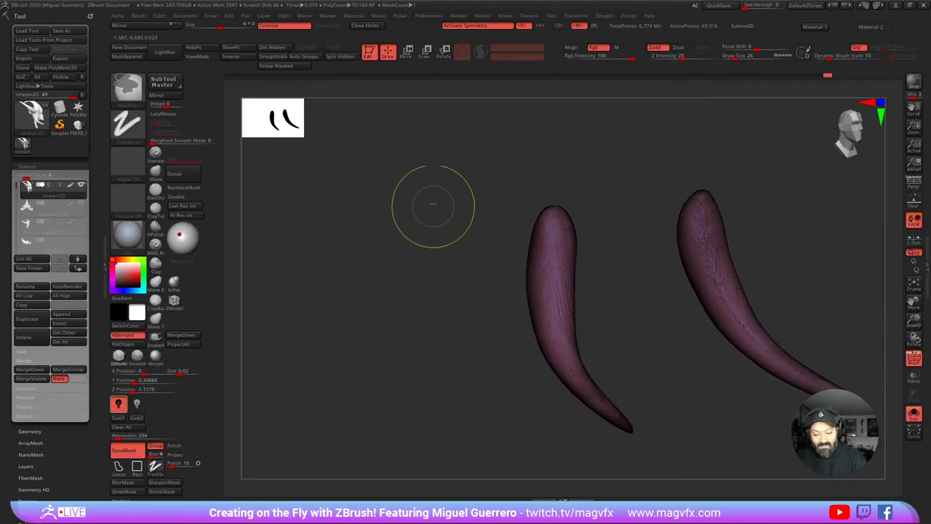
left_click_drag(424, 165, 860, 480, "ctrl")
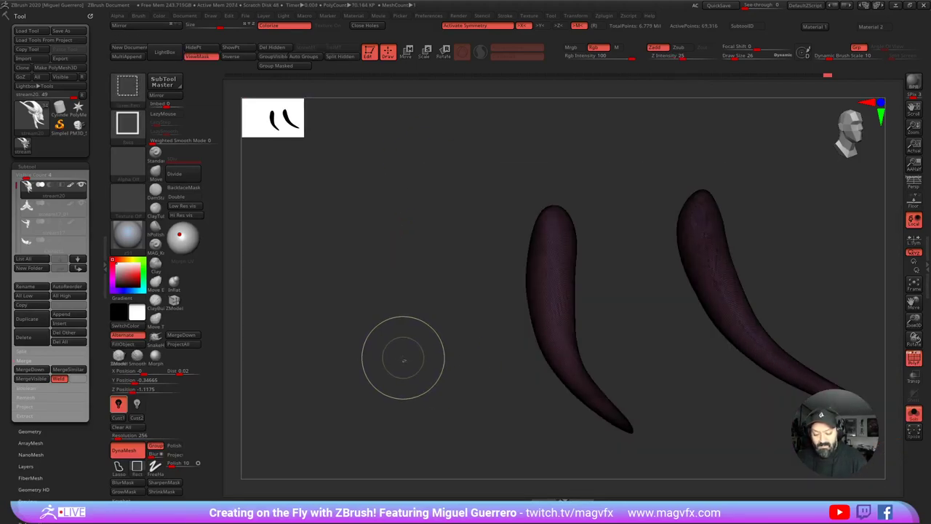
left_click(403, 358, "ctrl+shift")
left_click_drag(351, 344, 386, 352)
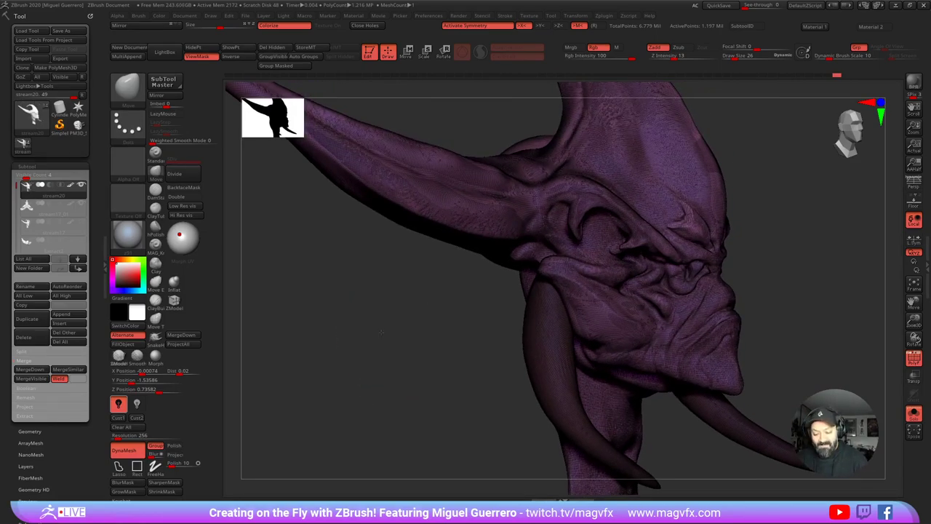
Step: Switch the interface colours to the Z4R8_default scheme and split the masked tusks off the head as their own subtool
left_click_drag(381, 332, 373, 302)
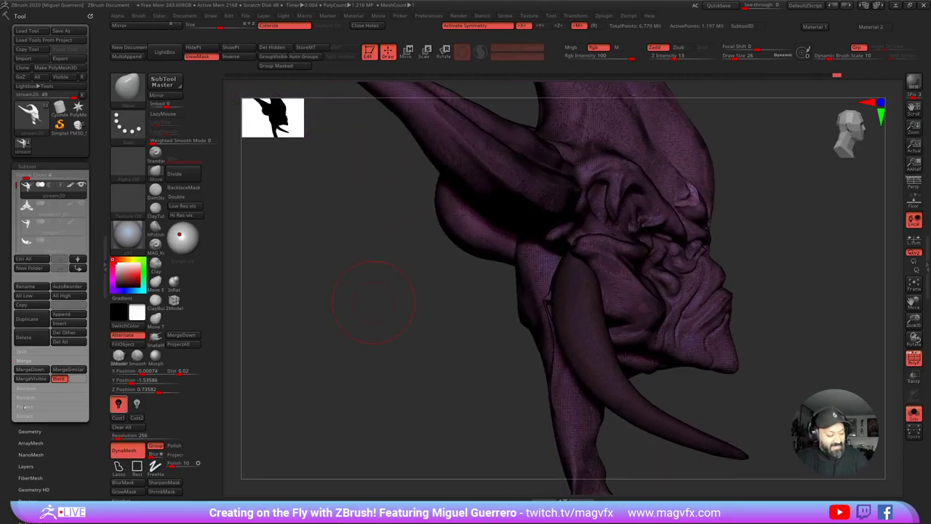
left_click(22, 351)
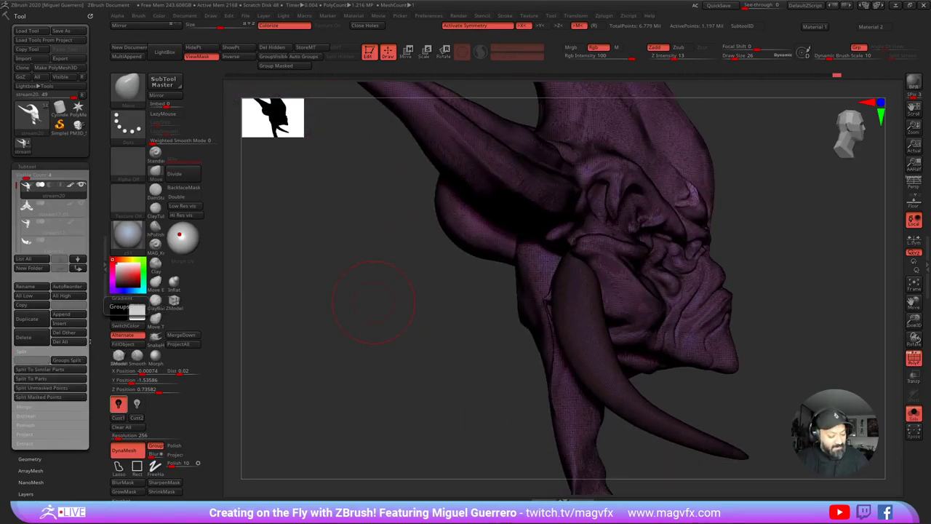
left_click(832, 6)
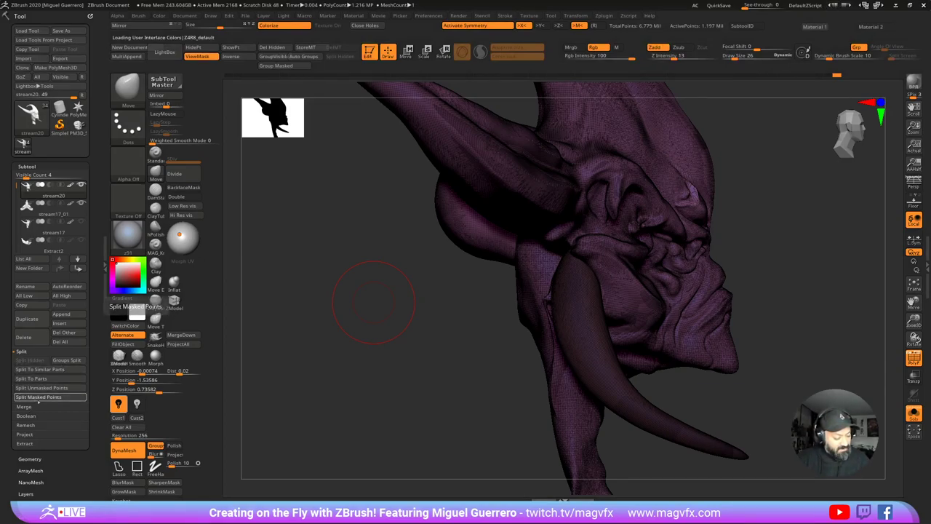
left_click(41, 399)
left_click_drag(376, 382, 298, 370)
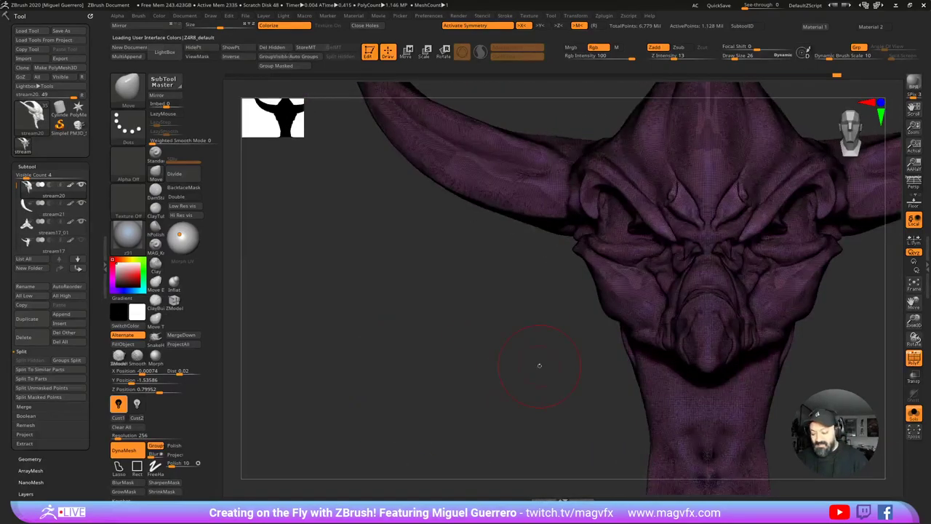
Step: Turn off the DynaMesh Groups option and remesh the head at resolution 256 to fuse the rounded skull back with it
left_click(913, 358)
left_click_drag(427, 308, 499, 312)
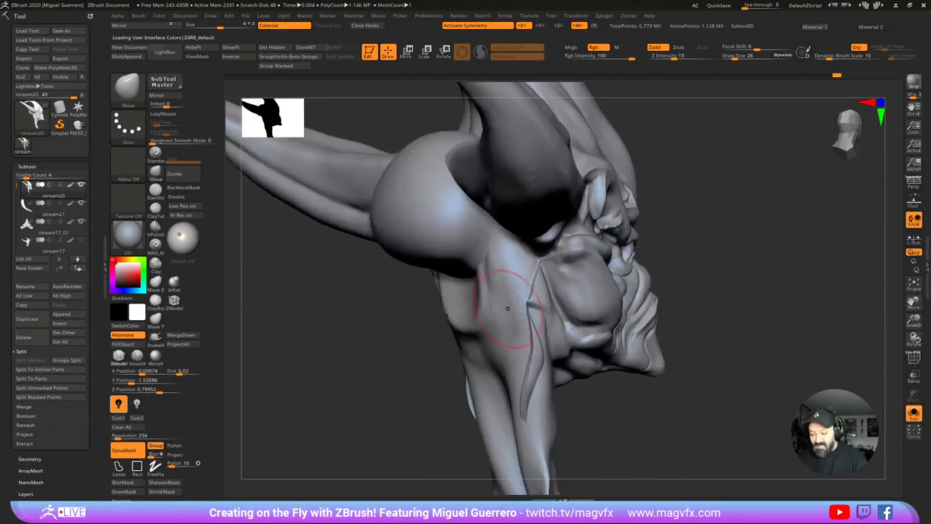
left_click_drag(465, 280, 502, 304)
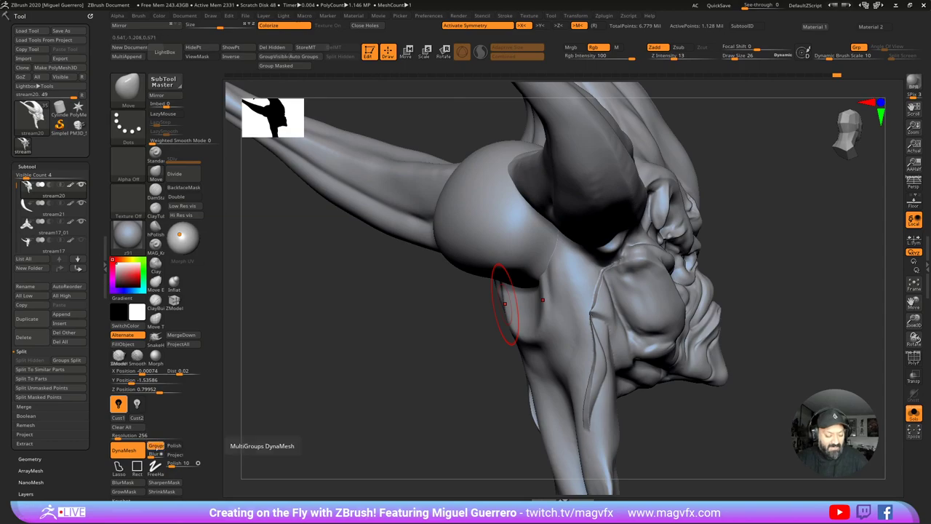
right_click_drag(518, 297, 520, 415, "ctrl")
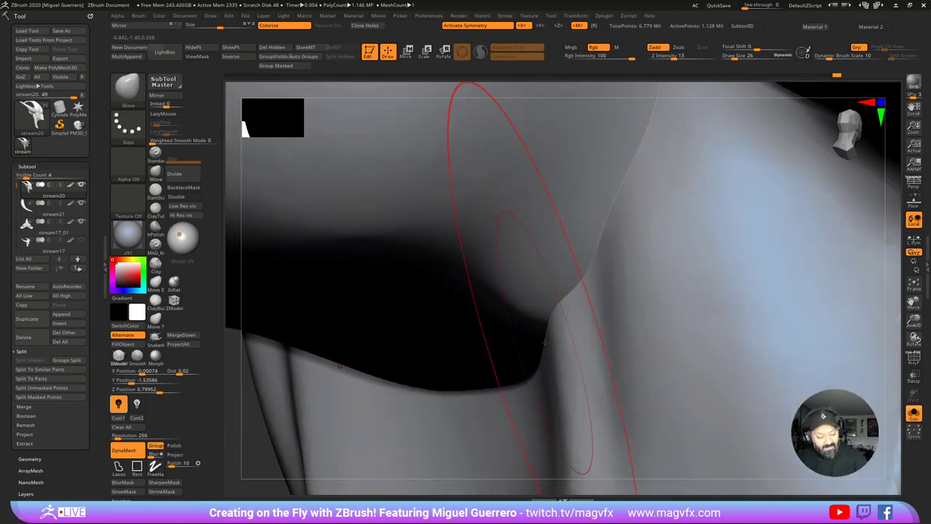
left_click(914, 357)
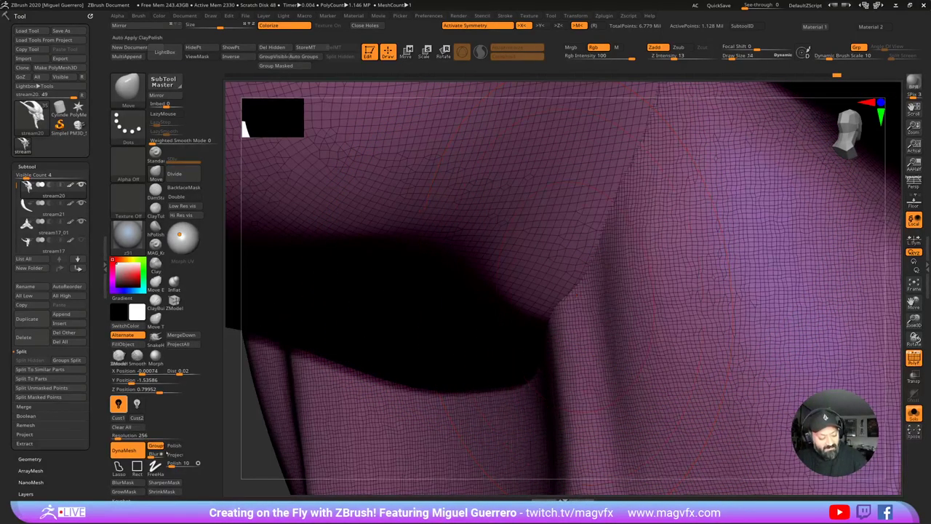
key("ctrl")
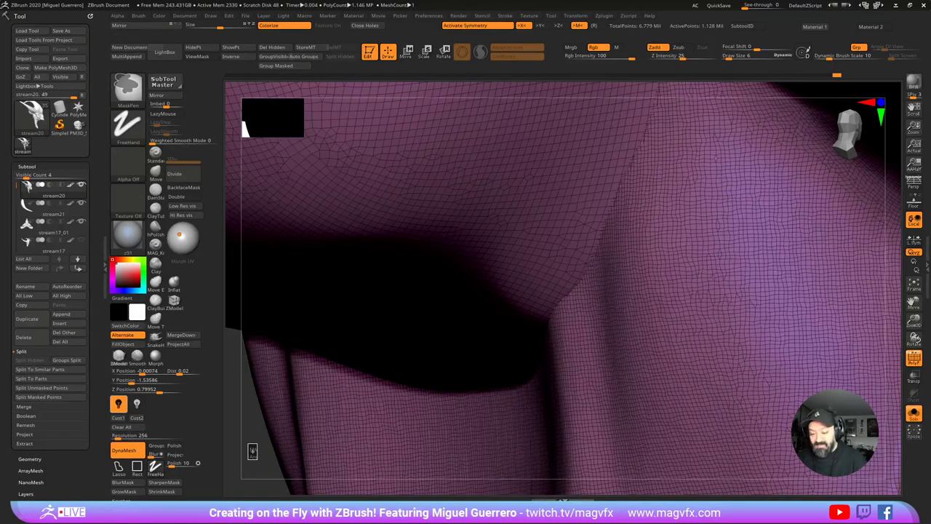
mouse_move(574, 291)
right_mouse_down("ctrl")
mouse_move(491, 239)
mouse_move(538, 271)
mouse_move(498, 237)
mouse_move(490, 343)
right_mouse_up("ctrl")
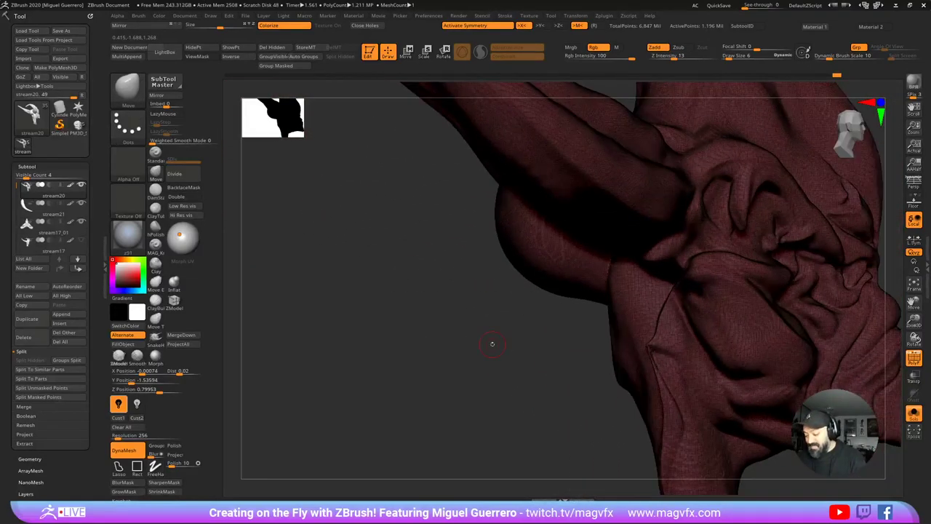
mouse_move(502, 309)
right_mouse_down()
mouse_move(478, 370)
mouse_move(409, 407)
mouse_move(449, 362)
right_mouse_up()
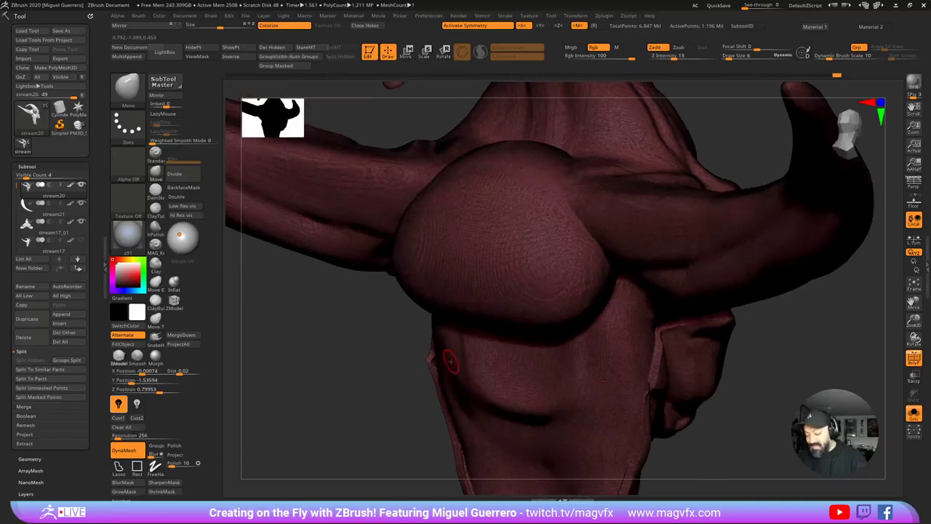
Step: Show all subtools without the PolyFrame and smooth the seam where the rounded skull back meets the head
left_click(914, 414)
left_click(914, 356)
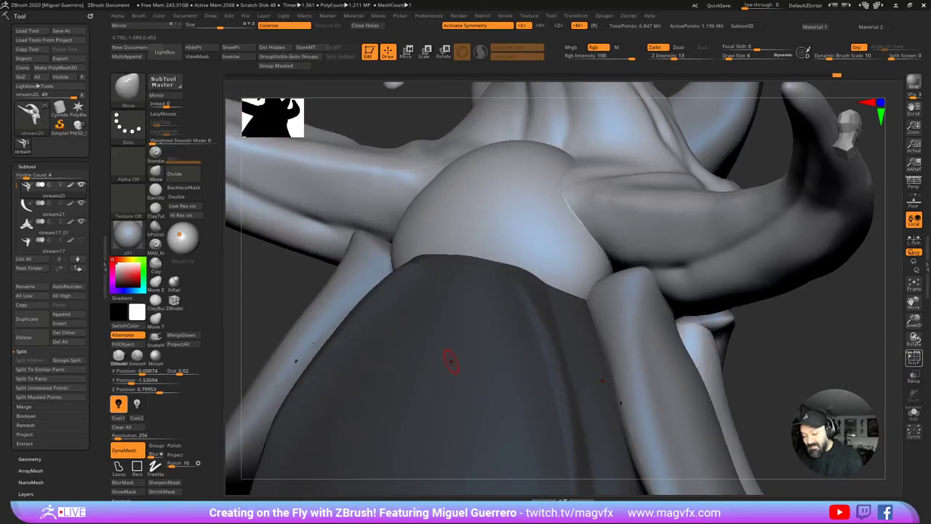
right_click_drag(775, 379, 752, 340, "ctrl")
right_click_drag(751, 341, 662, 364)
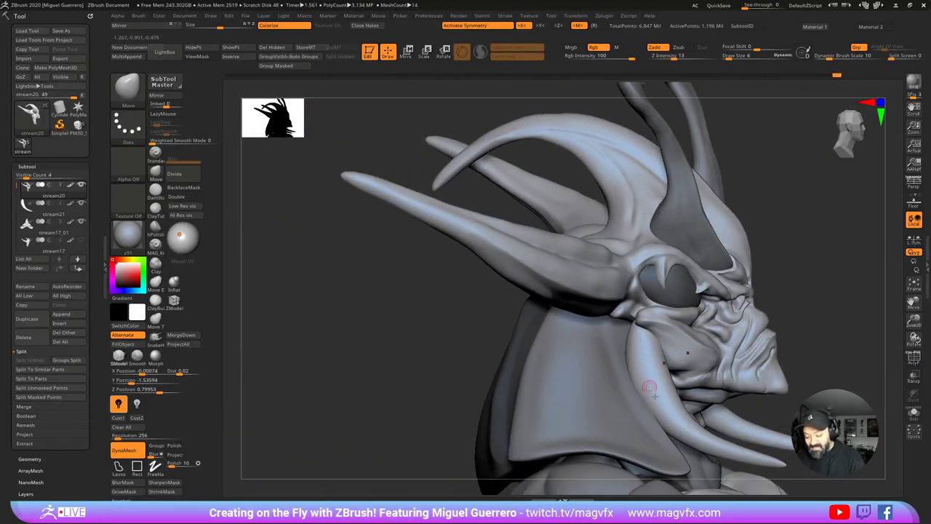
mouse_move(686, 409)
right_mouse_down()
mouse_move(567, 346)
mouse_move(385, 343)
mouse_move(438, 356)
mouse_move(446, 342)
mouse_move(423, 326)
mouse_move(465, 336)
mouse_move(416, 317)
mouse_move(459, 339)
right_mouse_up()
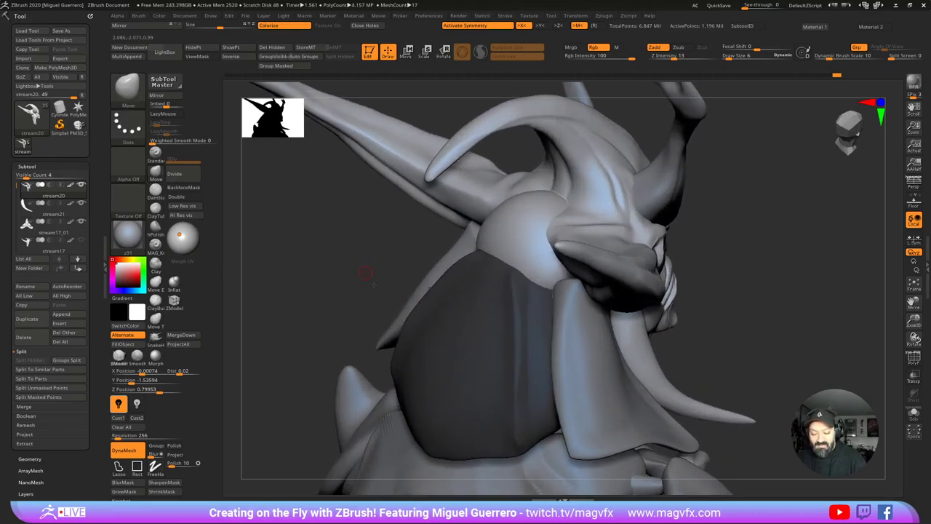
right_click_drag(370, 265, 353, 317)
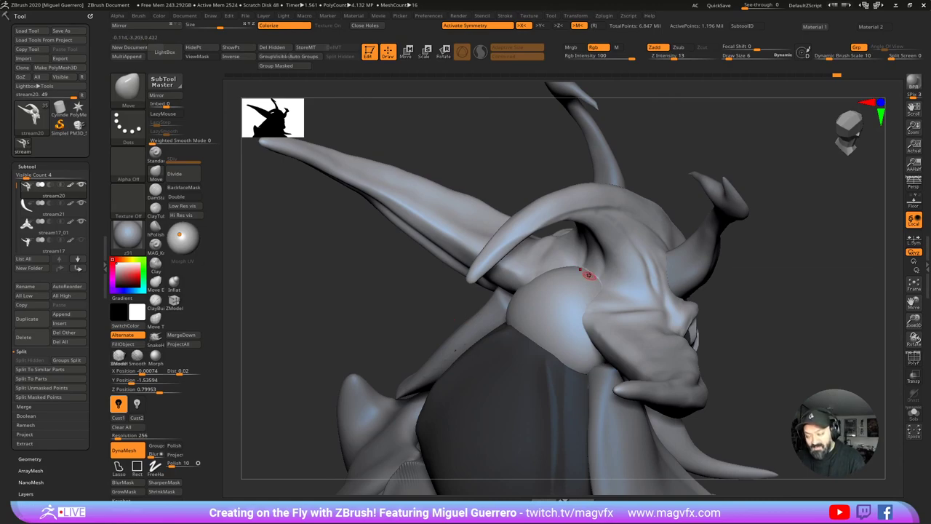
key("shift")
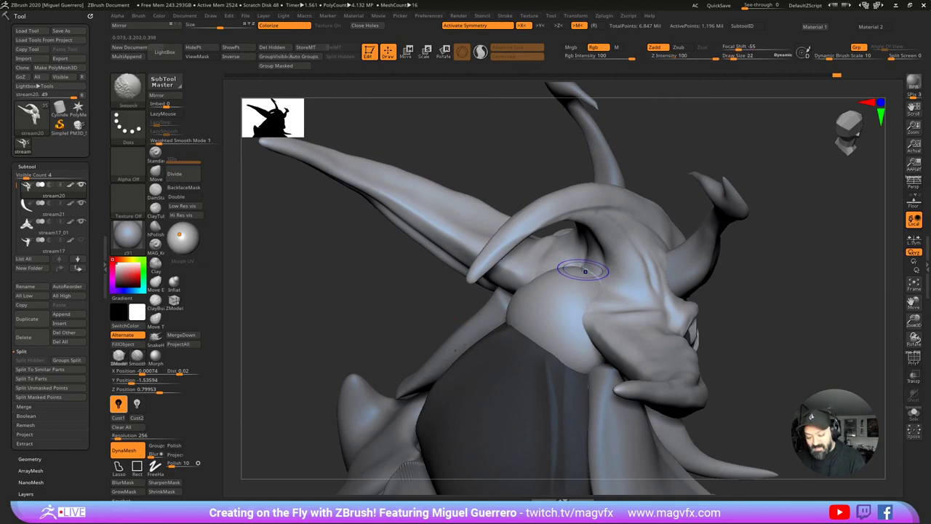
left_click_drag(590, 279, 584, 306, "shift")
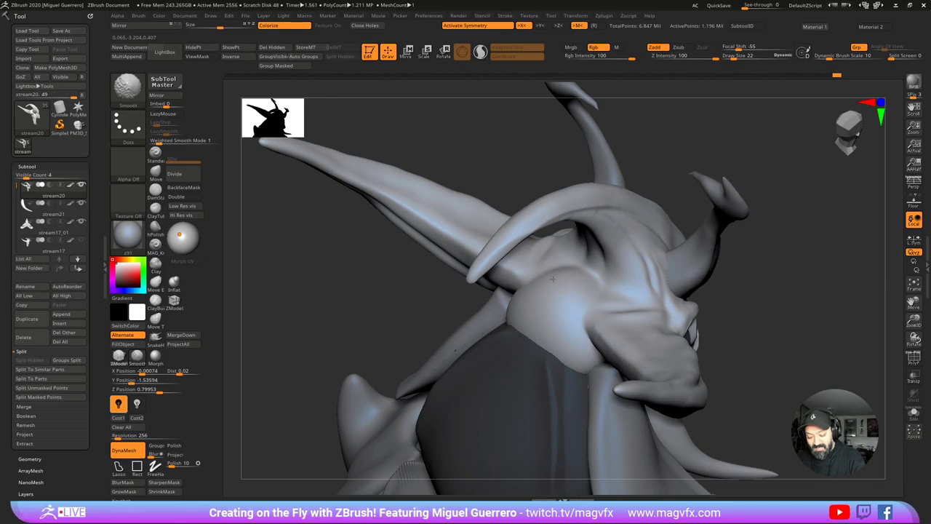
Step: Choose the DamStandard brush for carving creases on the horns and the back of the skull
mouse_move(291, 231)
left_mouse_down()
mouse_move(297, 213)
mouse_move(286, 247)
mouse_move(272, 248)
left_mouse_up()
key("b")
key("c")
key("t")
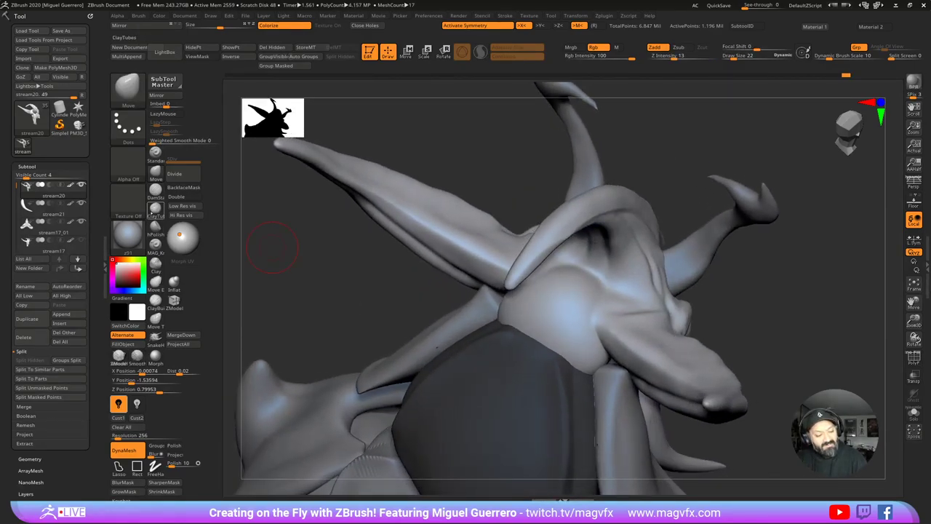
left_click(155, 191)
left_click_drag(364, 298, 391, 274)
right_click_drag(390, 275, 519, 291)
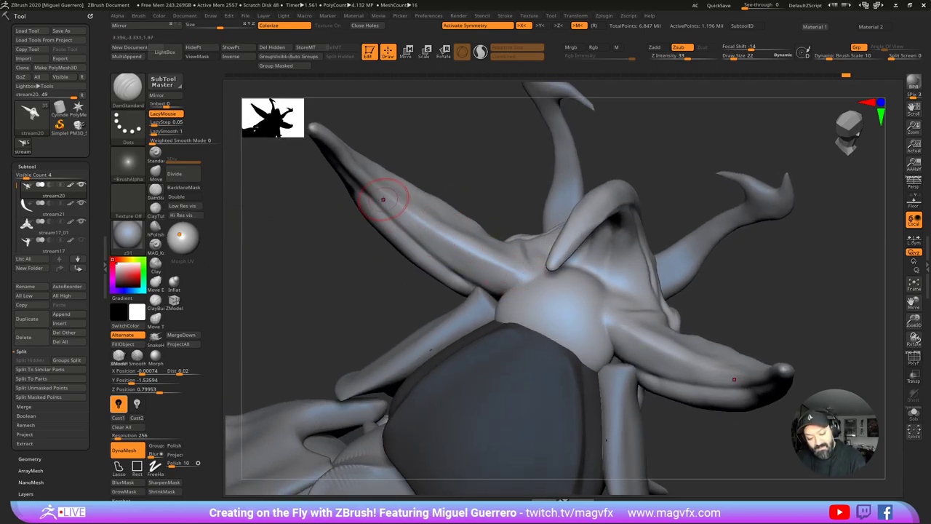
Step: Try to carve a long crease along the side horn onto the rounded back of the skull
mouse_move(383, 193)
left_mouse_down()
mouse_move(469, 255)
mouse_move(550, 280)
mouse_move(566, 297)
left_mouse_up()
left_click_drag(378, 277, 380, 275)
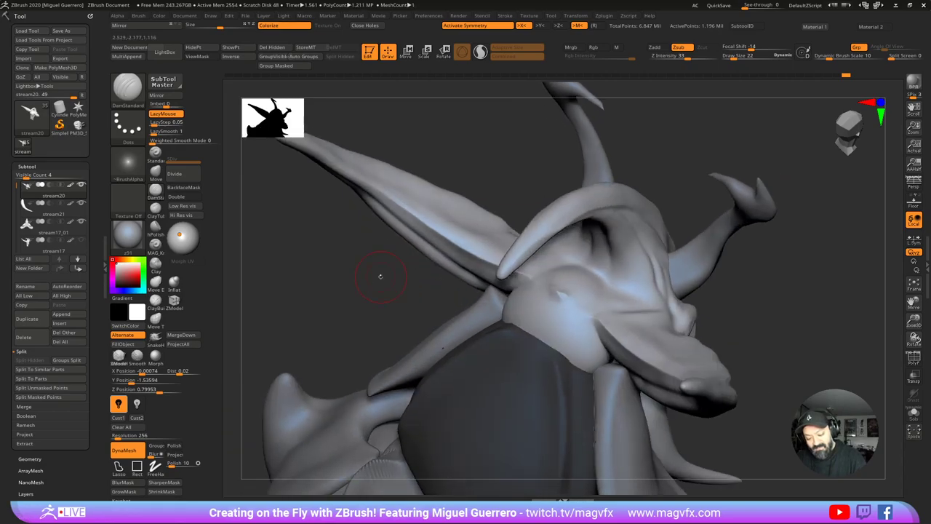
key("ctrl+z")
key("ctrl+z")
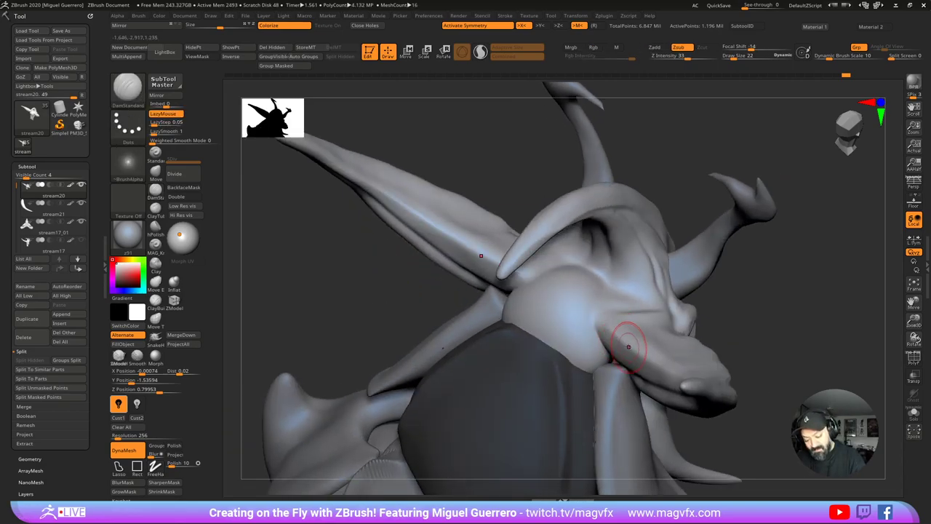
Step: Carve a crease across the upper part of the rounded skull back, between the bases of the side horns
mouse_move(603, 325)
left_mouse_down()
mouse_move(549, 306)
mouse_move(502, 305)
left_mouse_up()
mouse_move(416, 294)
left_mouse_down()
mouse_move(450, 292)
mouse_move(444, 329)
mouse_move(416, 302)
mouse_move(427, 298)
left_mouse_up()
right_click_drag(426, 297, 588, 301)
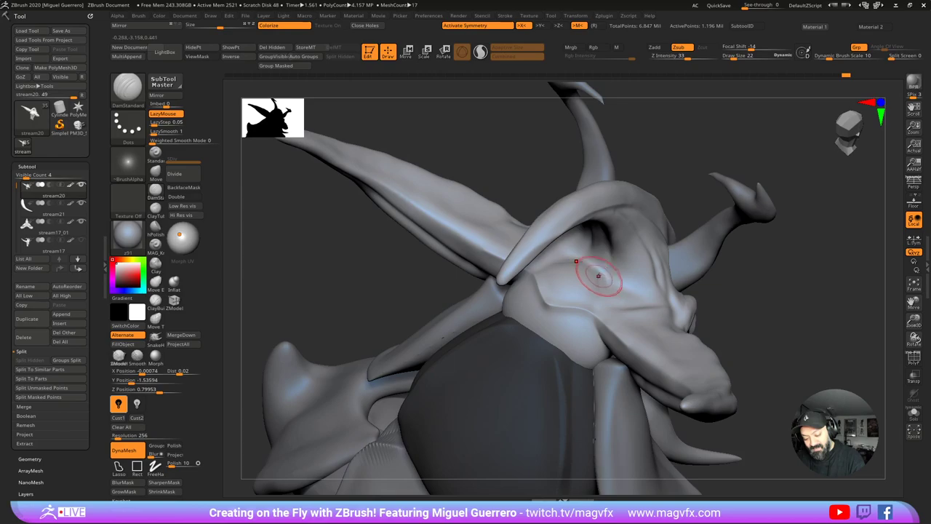
right_click_drag(675, 343, 604, 347)
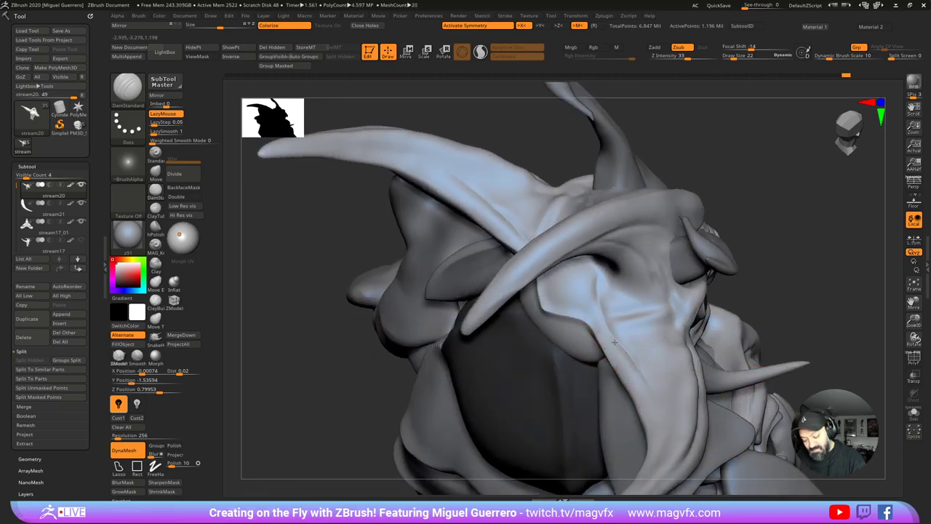
Step: Smooth the area around the new crease on the back of the skull
key("shift")
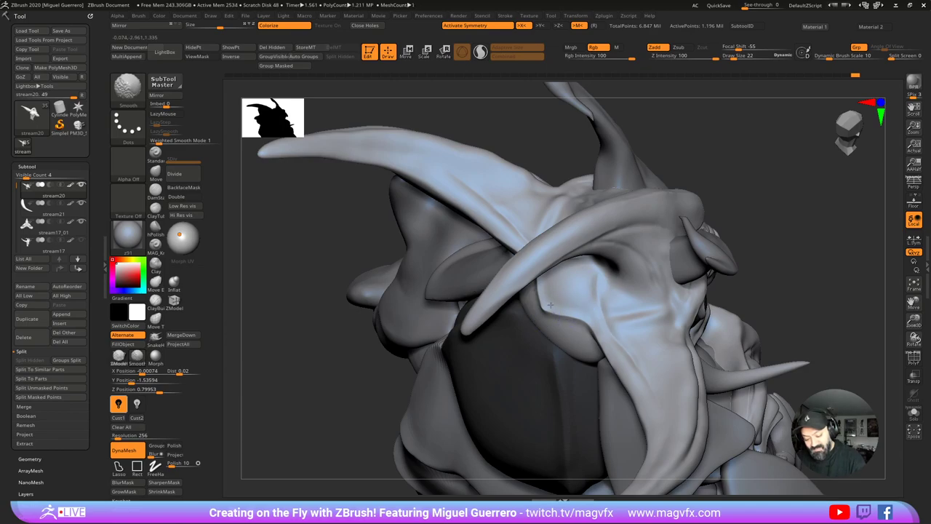
left_click_drag(331, 243, 386, 214)
left_click_drag(578, 330, 551, 337, "shift")
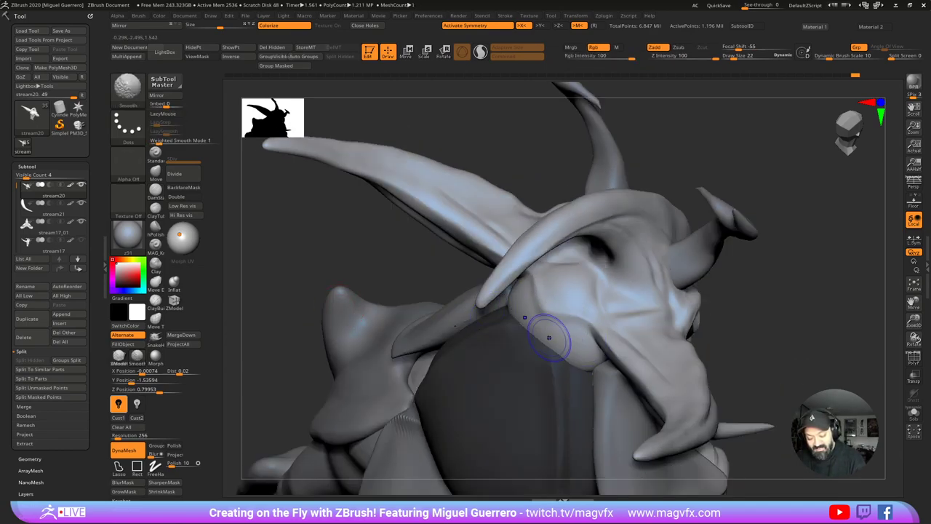
left_click_drag(341, 207, 345, 233)
mouse_move(344, 233)
right_mouse_down()
mouse_move(369, 291)
mouse_move(565, 339)
right_mouse_up()
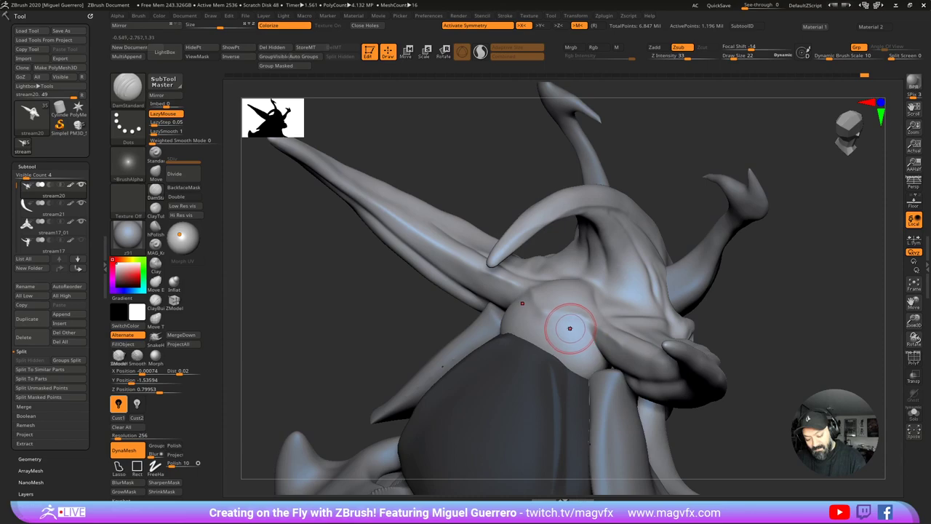
Step: Carve symmetrical fold grooves running from the rounded skull back down towards the neck piece
left_click_drag(566, 325, 588, 374)
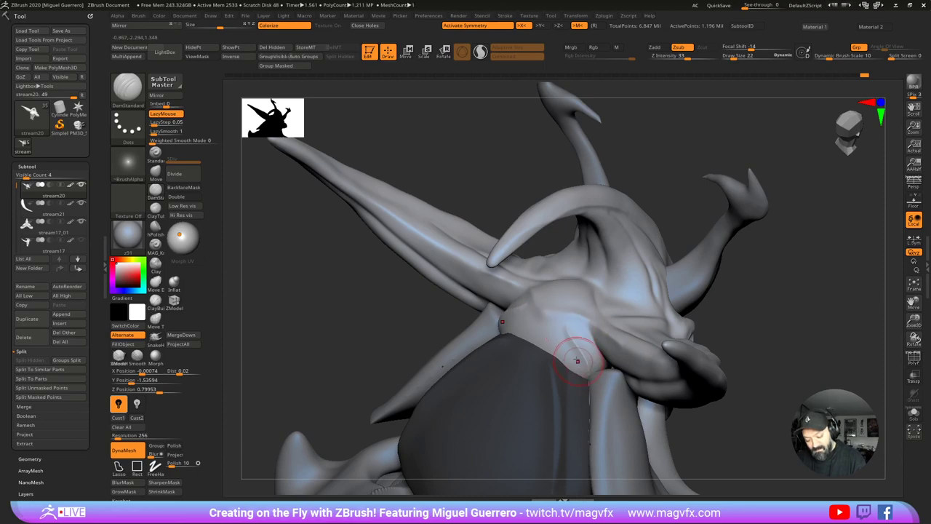
left_click_drag(568, 316, 582, 367)
left_click_drag(569, 323, 584, 340)
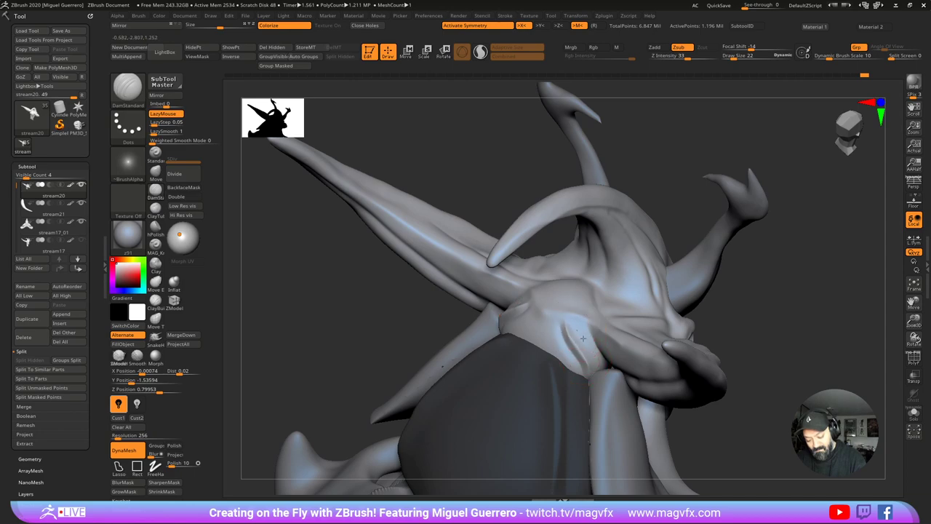
Step: Smooth the upper surface of the curved central head crest with the draw size at 14
left_click_drag(389, 306, 379, 307)
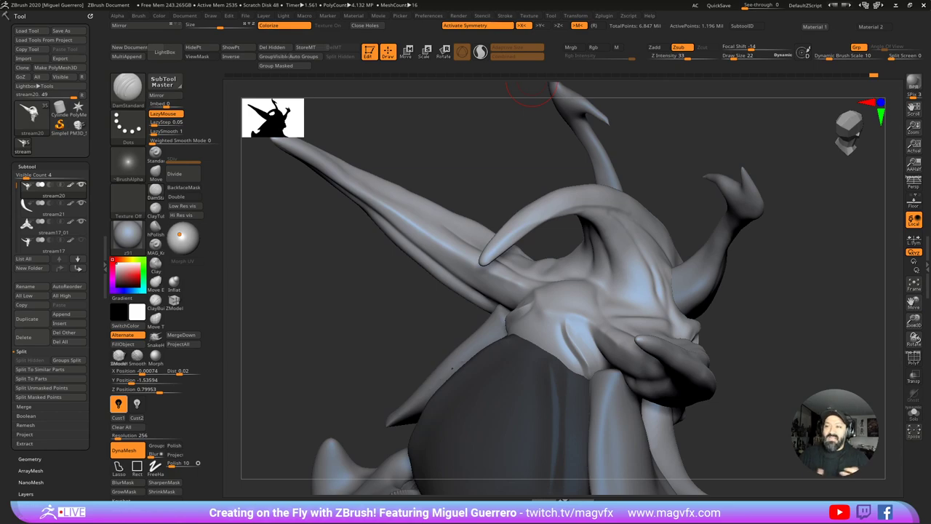
left_click_drag(358, 319, 348, 262)
left_click_drag(472, 270, 474, 271, "shift")
mouse_move(413, 297)
left_mouse_down()
mouse_move(386, 308)
mouse_move(467, 215)
left_mouse_up()
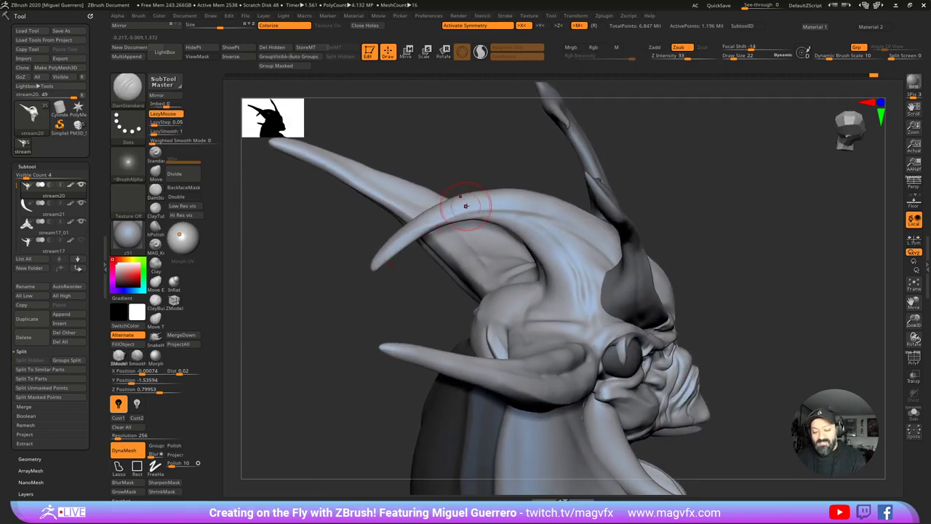
key("shift")
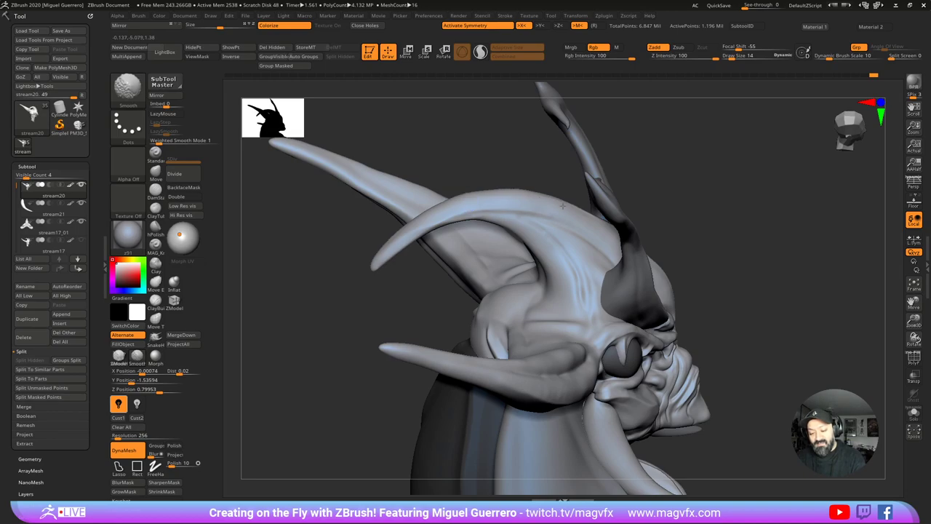
left_click_drag(470, 156, 561, 194)
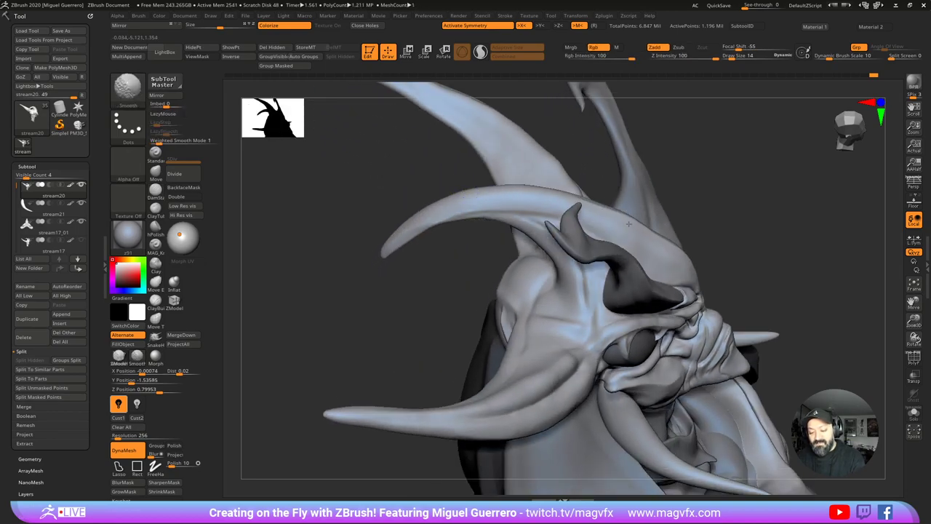
left_click_drag(628, 224, 602, 209, "shift")
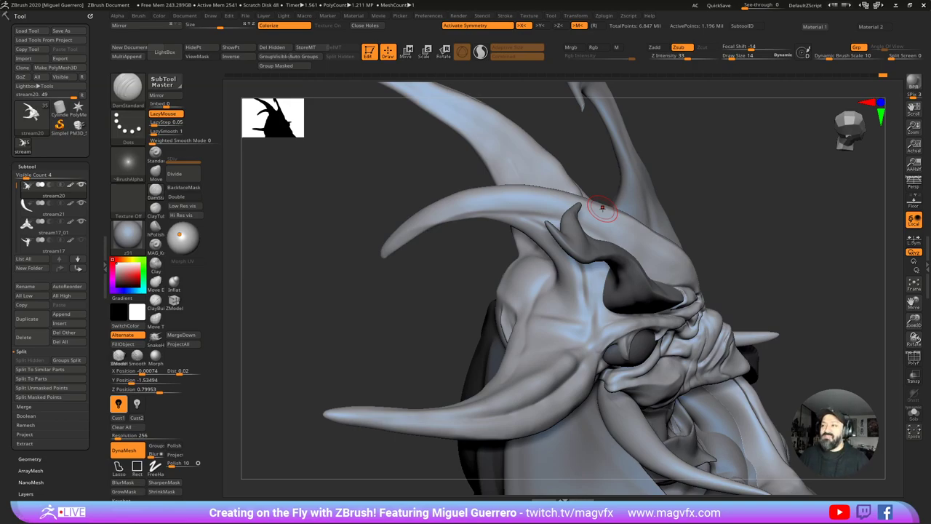
Step: Select the dark neck piece behind the head, turn off its Colorize option and choose the Move brush in a straight back view
mouse_move(366, 318)
left_mouse_down()
mouse_move(378, 331)
mouse_move(370, 339)
mouse_move(355, 312)
mouse_move(379, 320)
mouse_move(365, 310)
mouse_move(402, 304)
left_mouse_up()
left_click(474, 316, "alt")
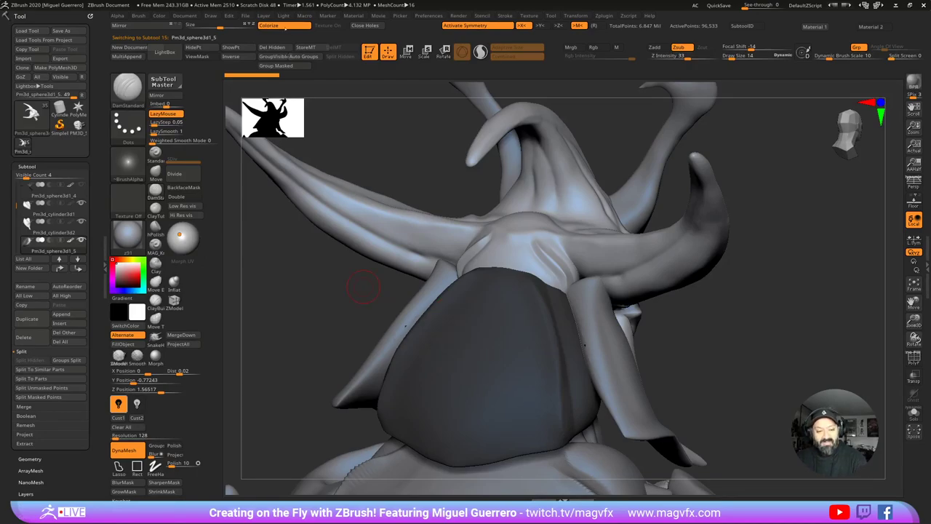
left_click(285, 25)
left_click_drag(292, 288, 311, 270, "shift")
key("b")
key("m")
key("v")
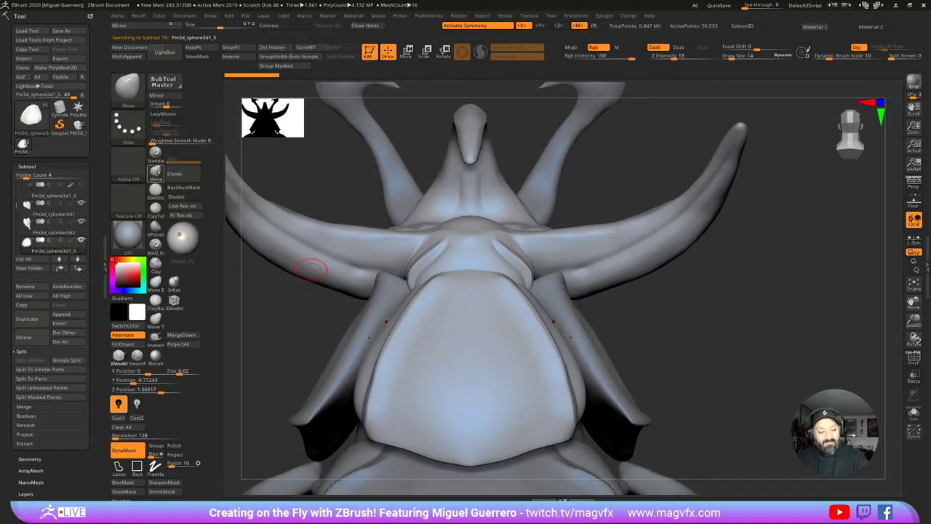
Step: Pull the side edges of the neck piece outward toward the side flaps with symmetrical Move brush strokes
left_click_drag(469, 273, 468, 231)
left_click_drag(684, 345, 480, 273)
left_click_drag(320, 306, 438, 281)
left_click_drag(507, 274, 507, 278)
key("[")
key("[")
key("[")
left_click_drag(500, 293, 520, 312)
key("]")
left_click_drag(508, 325, 515, 326)
left_click_drag(503, 342, 518, 363)
left_click_drag(521, 384, 529, 385)
Step: Adjust the upper edge of the neck piece beneath the skull with the Move brush, reducing the draw size to 30
key("]")
key("[")
key("[")
key("[")
key("[")
key("[")
key("[")
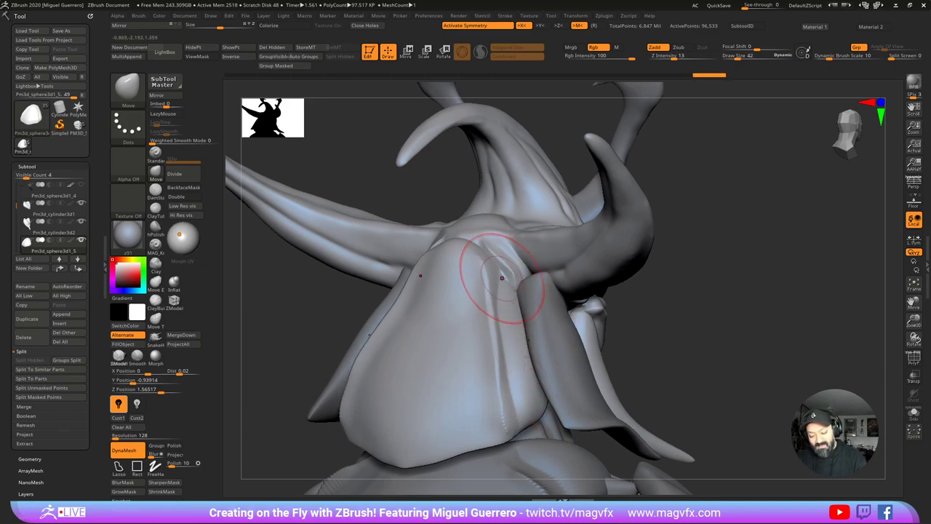
left_click_drag(502, 277, 485, 256)
left_click_drag(295, 299, 344, 290)
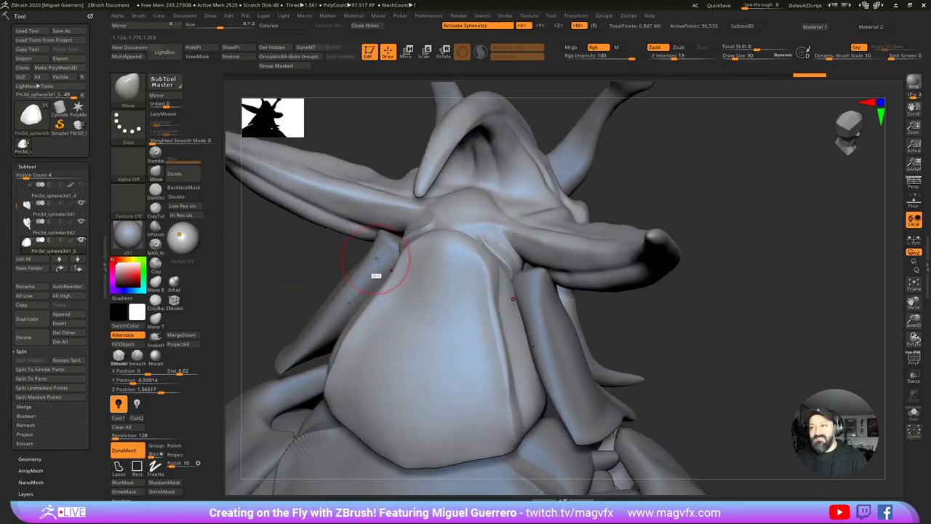
right_click_drag(374, 273, 419, 294)
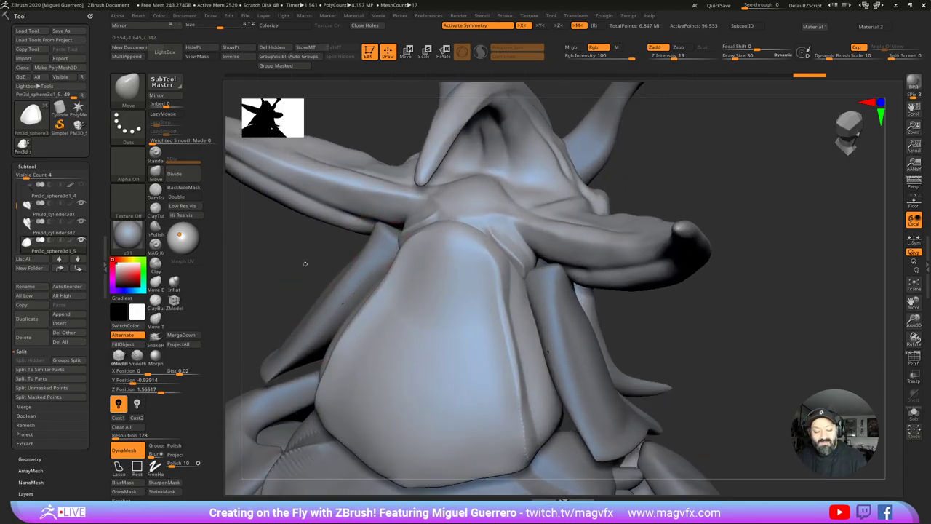
mouse_move(306, 263)
left_mouse_down()
mouse_move(284, 287)
mouse_move(369, 286)
left_mouse_up()
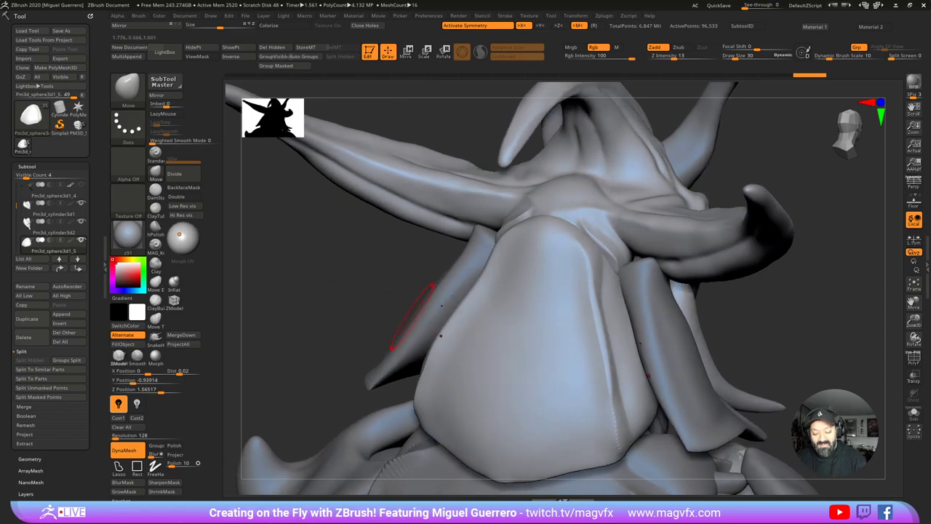
Step: Select the side flap piece and examine the horned head from the front and three-quarter views
left_click(413, 317, "alt")
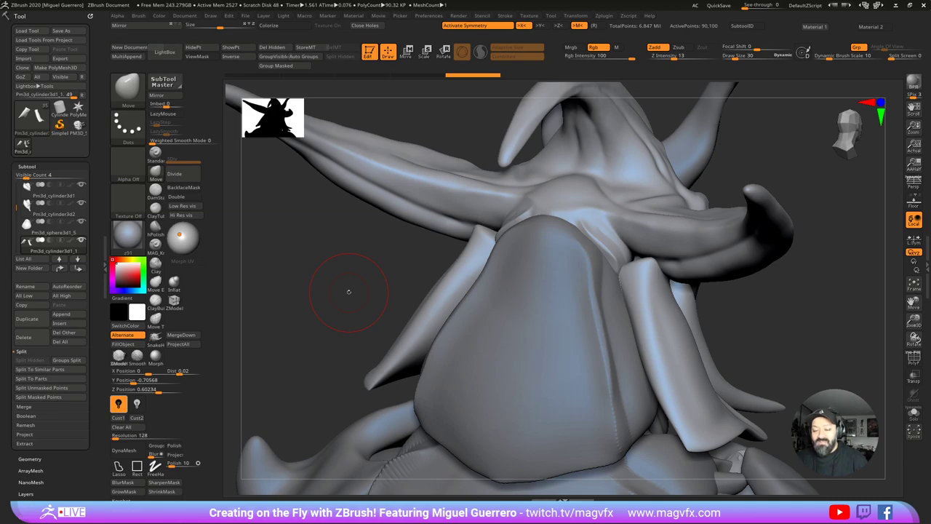
mouse_move(376, 290)
left_mouse_down()
mouse_move(356, 293)
mouse_move(343, 275)
mouse_move(297, 273)
mouse_move(307, 267)
left_mouse_up()
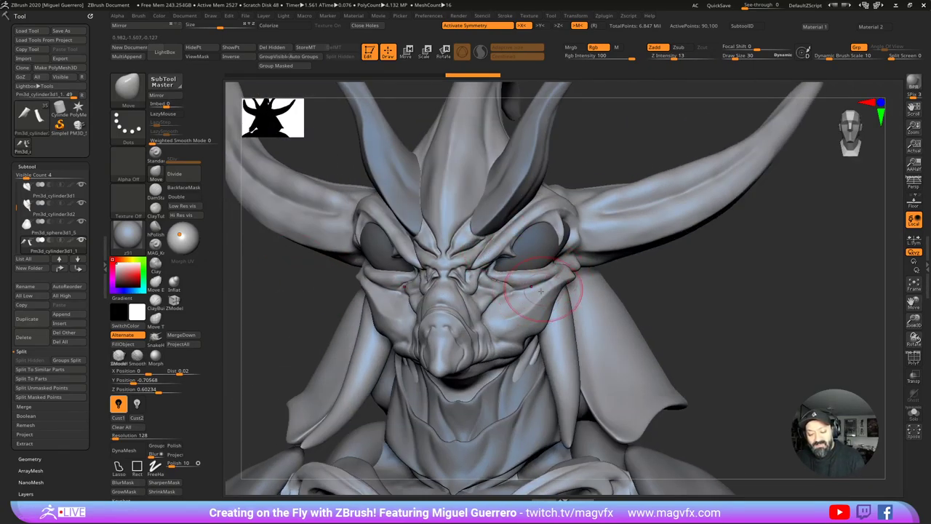
left_click_drag(698, 314, 736, 314)
left_click_drag(298, 297, 393, 308, "alt")
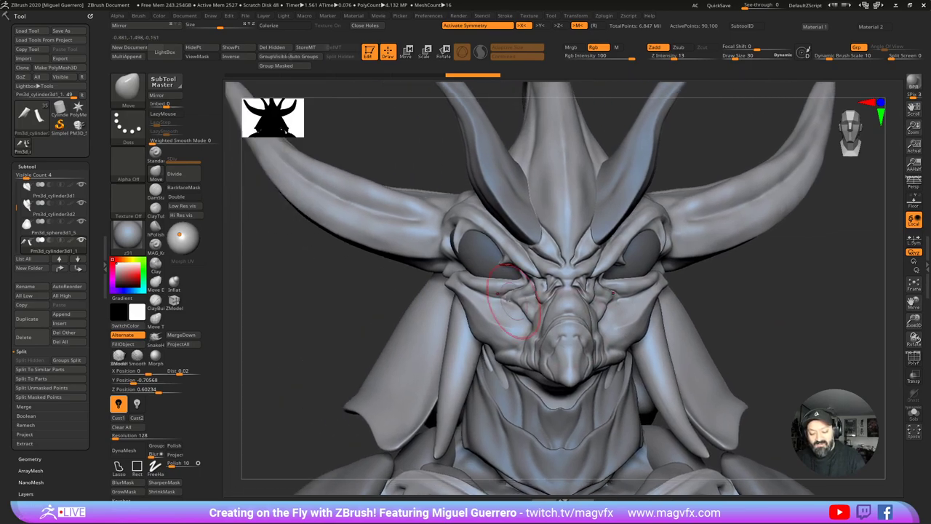
left_click_drag(312, 266, 373, 283)
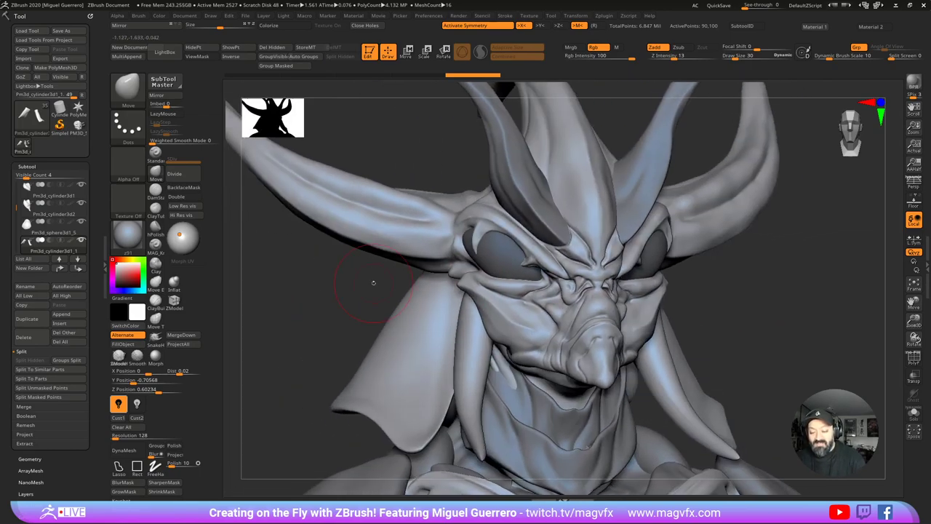
mouse_move(373, 282)
right_mouse_down("ctrl")
mouse_move(481, 192)
mouse_move(503, 200)
right_mouse_up("ctrl")
right_click_drag(445, 380, 499, 85, "alt")
right_click_drag(470, 206, 456, 270, "ctrl")
right_click_drag(461, 393, 501, 286, "alt")
mouse_move(363, 256)
right_mouse_down()
mouse_move(432, 250)
mouse_move(395, 249)
right_mouse_up()
mouse_move(394, 249)
left_mouse_down()
mouse_move(412, 253)
mouse_move(544, 361)
mouse_move(608, 356)
mouse_move(342, 256)
mouse_move(410, 268)
left_mouse_up()
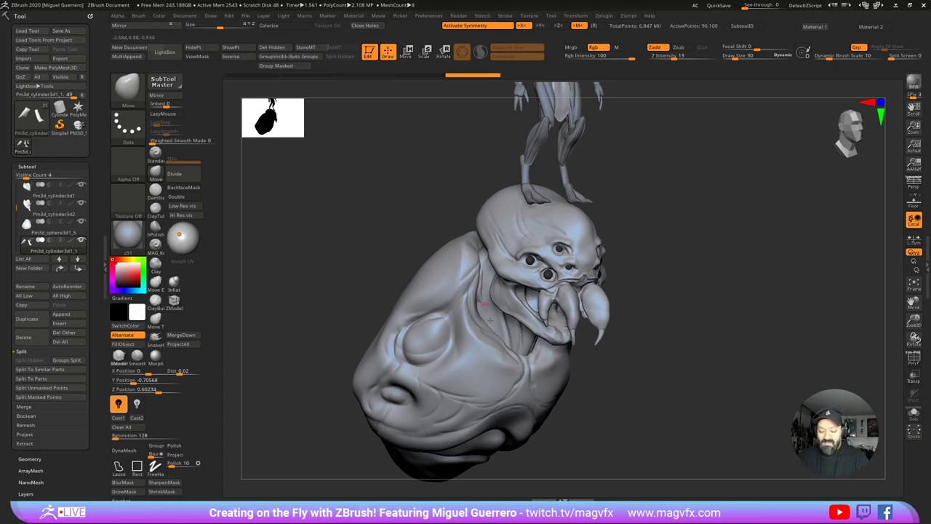
Step: Examine the full standing figure and the large multi-eyed creature beneath its feet from the side, front and three-quarter views
left_click_drag(354, 276, 386, 265)
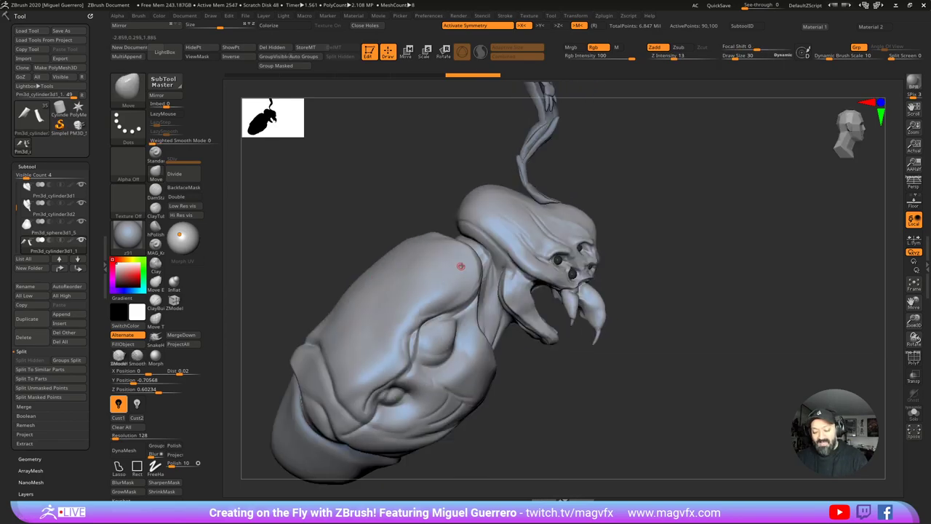
left_click_drag(602, 289, 616, 348, "alt")
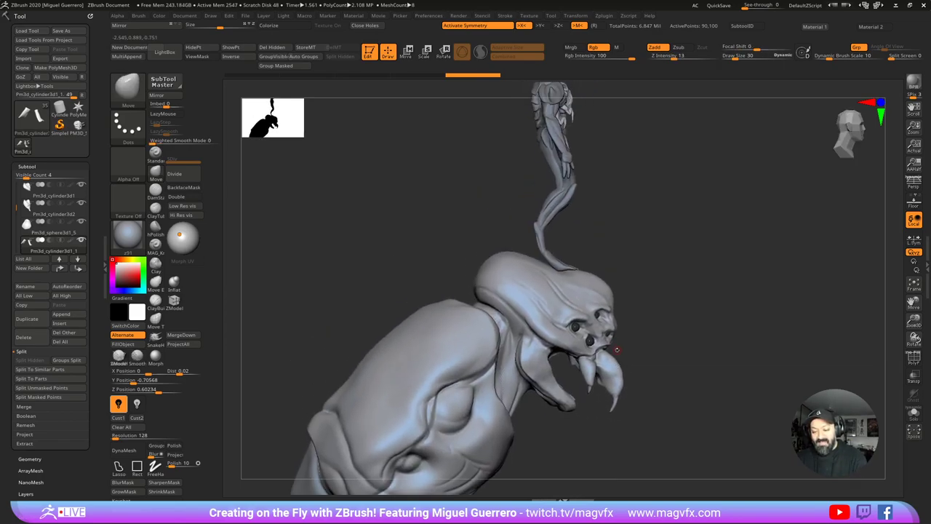
left_click_drag(672, 337, 630, 334)
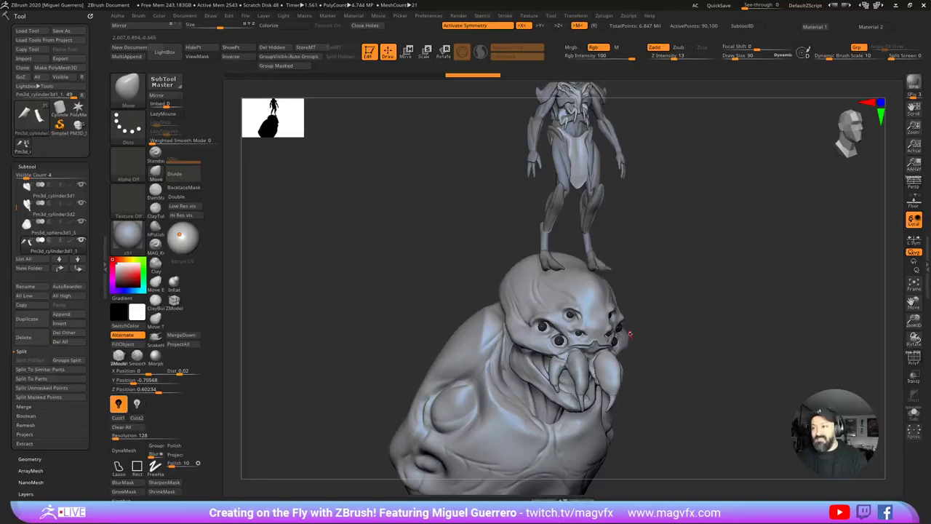
mouse_move(445, 246)
left_mouse_down()
mouse_move(444, 258)
mouse_move(415, 261)
mouse_move(438, 264)
left_mouse_up()
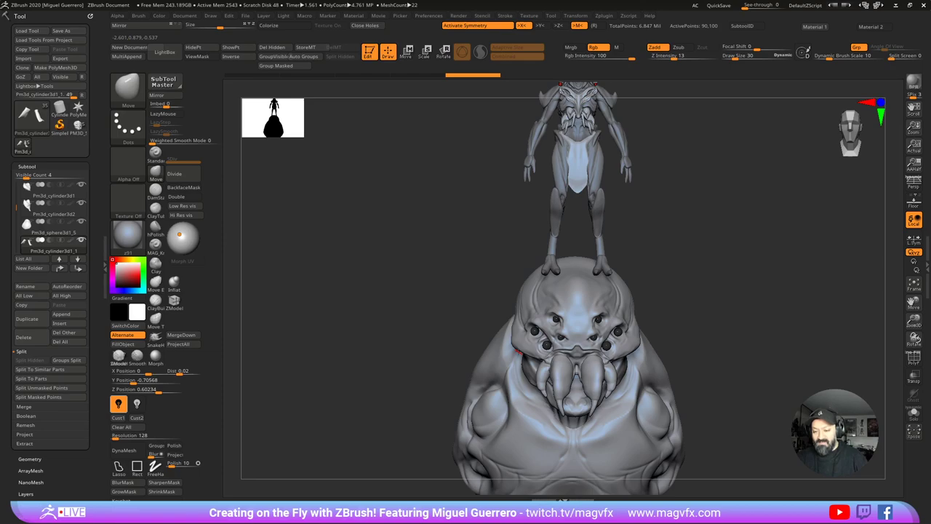
left_click_drag(438, 281, 419, 379, "alt")
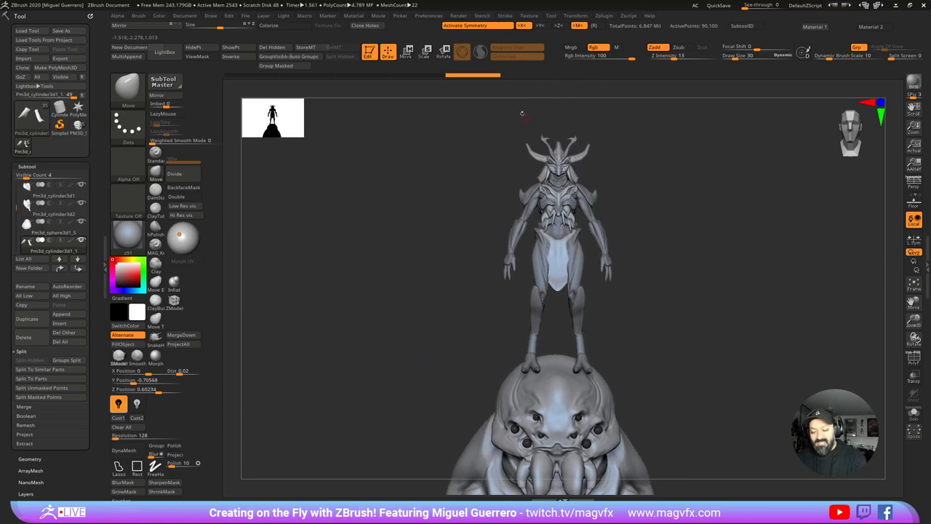
mouse_move(405, 259)
left_mouse_down()
mouse_move(432, 264)
mouse_move(448, 291)
left_mouse_up()
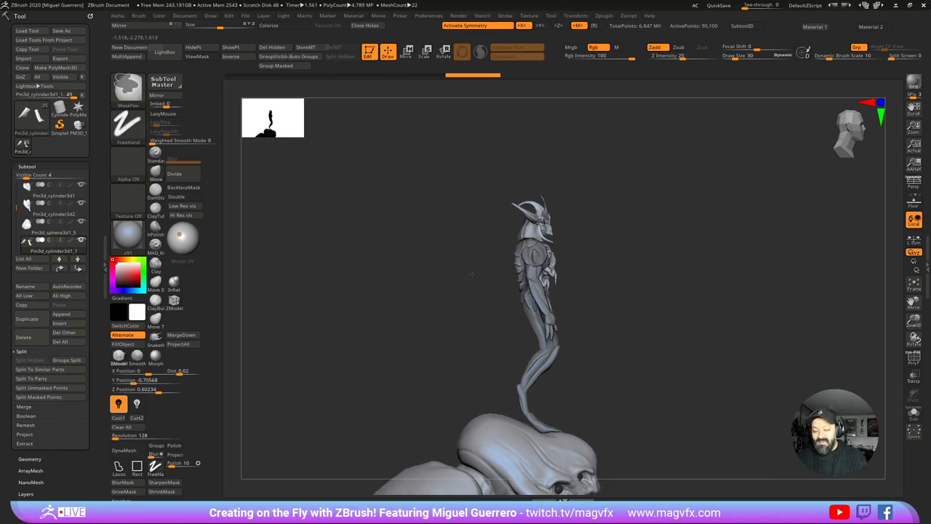
right_click_drag(474, 272, 429, 266, "ctrl")
left_click_drag(429, 266, 463, 347)
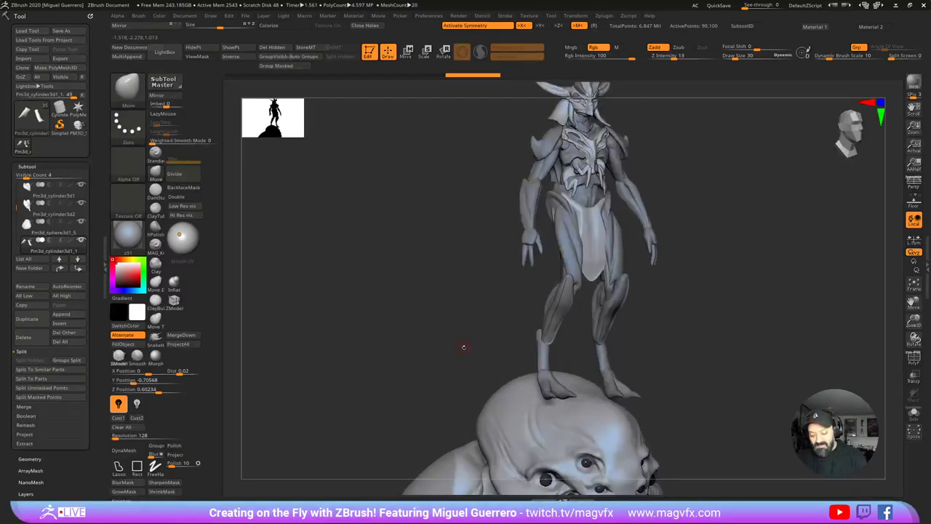
left_click_drag(463, 252, 463, 223, "alt")
left_click_drag(461, 312, 451, 218, "alt")
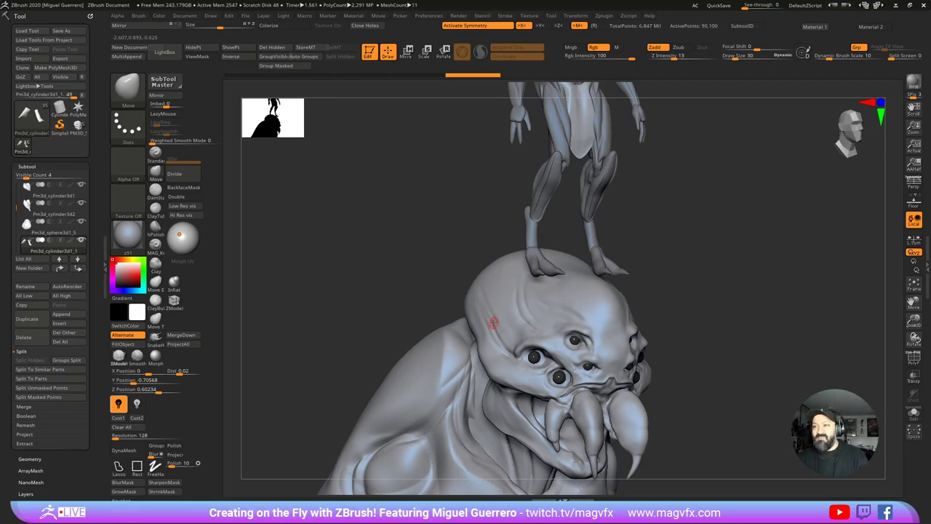
left_click_drag(445, 165, 442, 296, "alt")
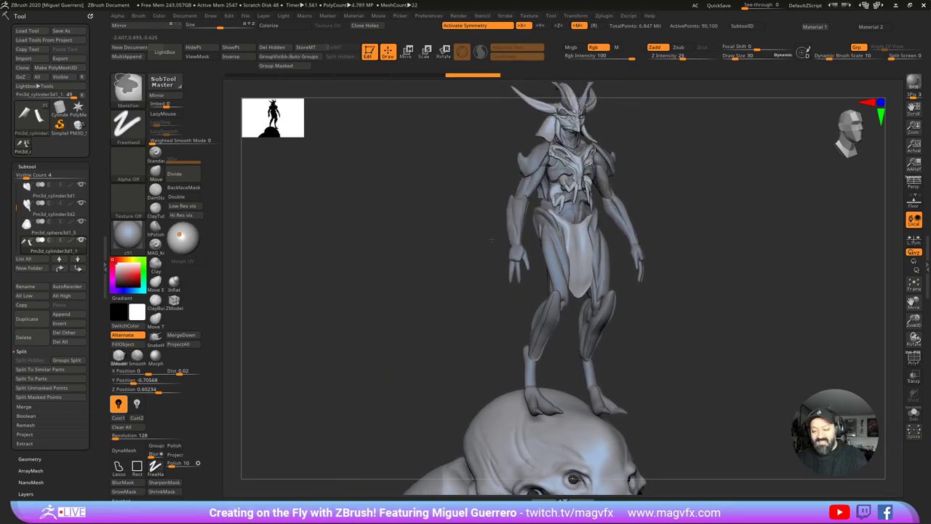
mouse_move(493, 241)
right_mouse_down("ctrl")
mouse_move(500, 208)
mouse_move(502, 284)
right_mouse_up("ctrl")
Step: Select the arm piece, start a new document without saving changes, and redraw the figure on the cleared canvas in Edit mode
left_click(502, 284, "alt")
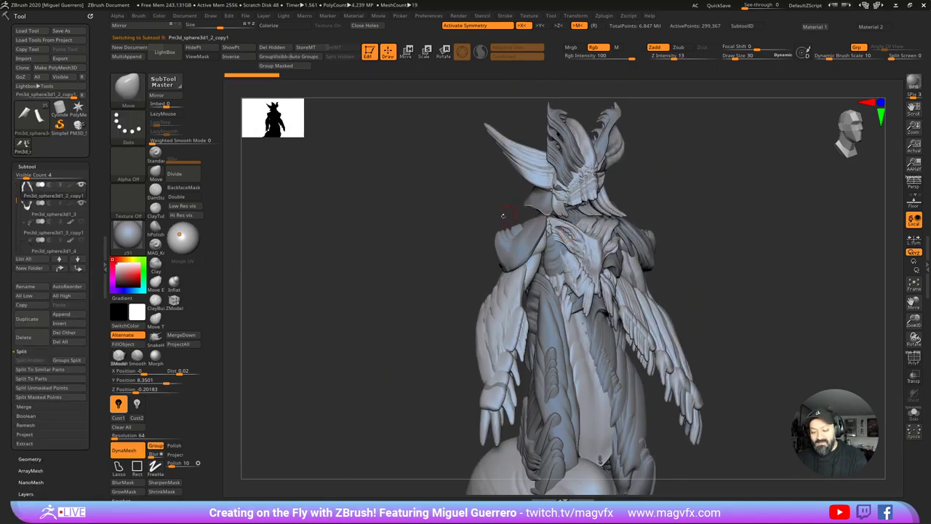
left_click_drag(449, 236, 464, 254)
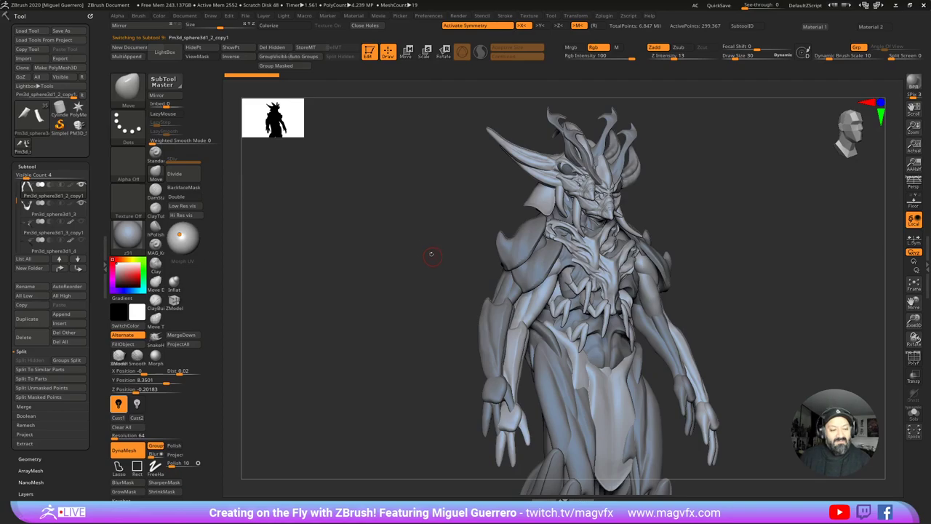
left_click(129, 46)
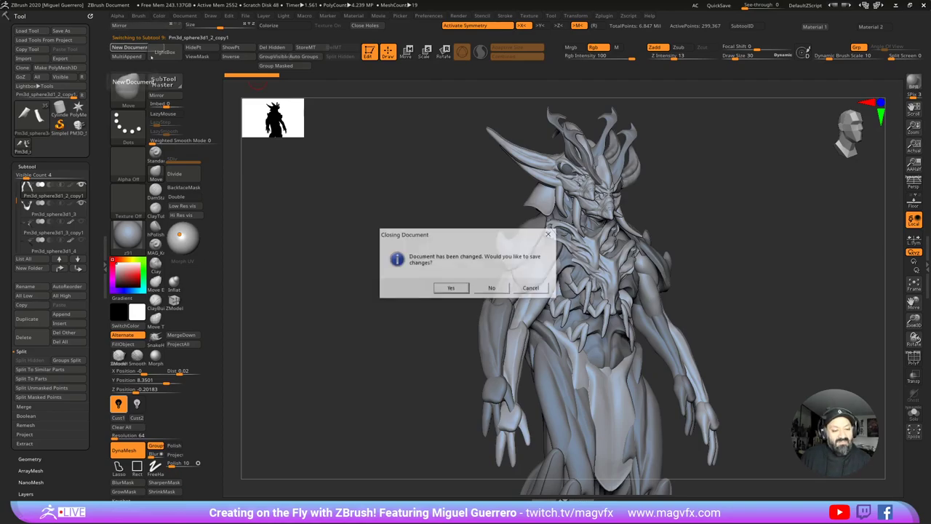
left_click(492, 288)
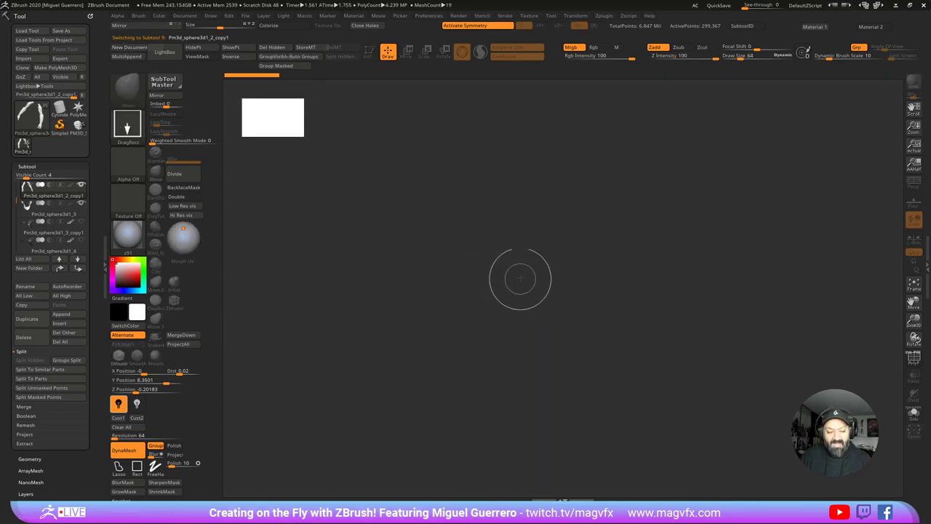
left_click_drag(517, 232, 366, 95)
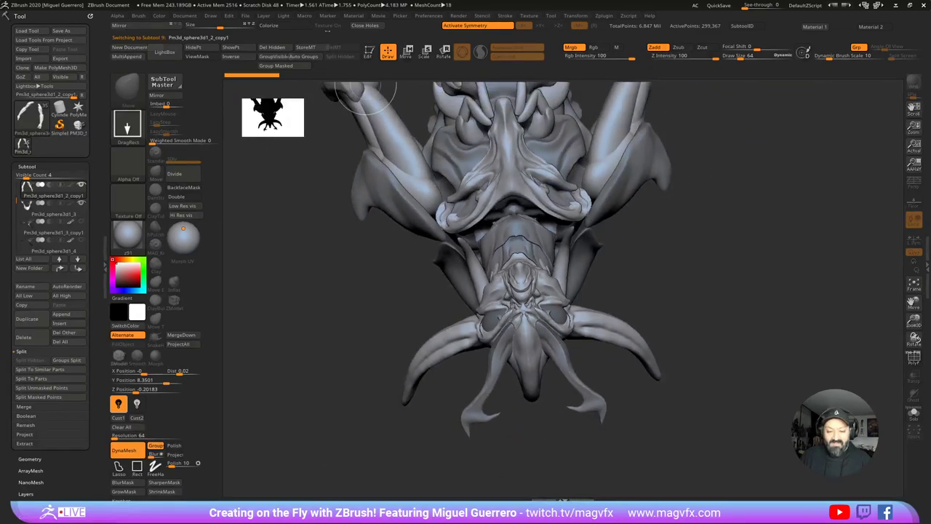
key("t")
left_click_drag(327, 361, 414, 275)
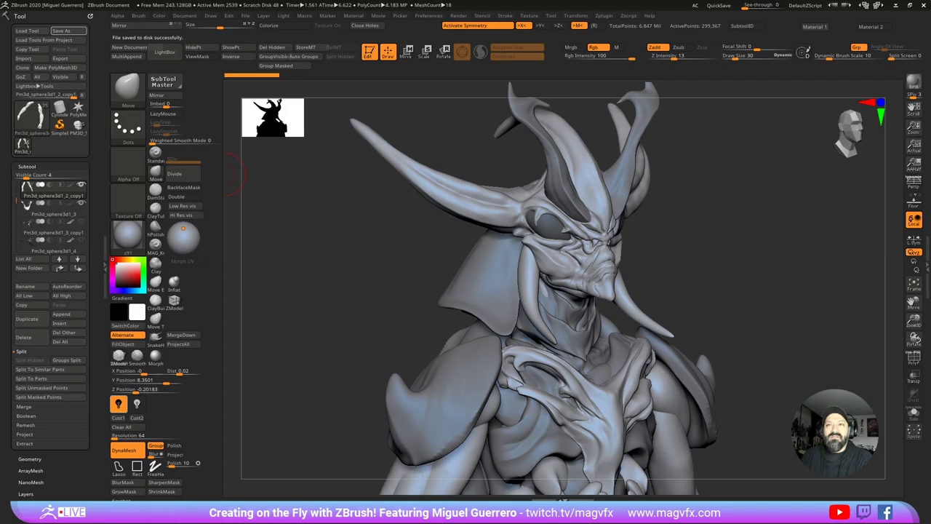
Step: Examine the photo of the seated man on the reference image board as a pose reference
right_click_drag(521, 0, 406, 164)
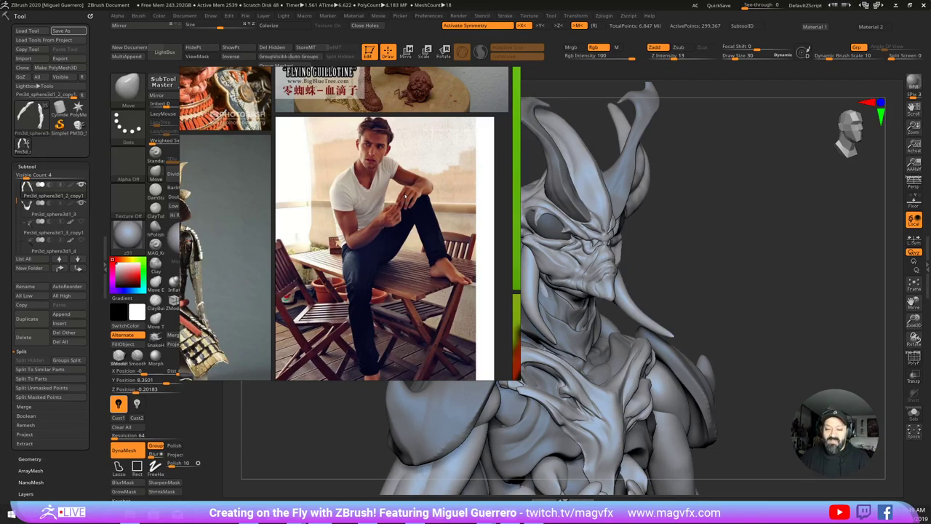
middle_click_drag(391, 212, 352, 195)
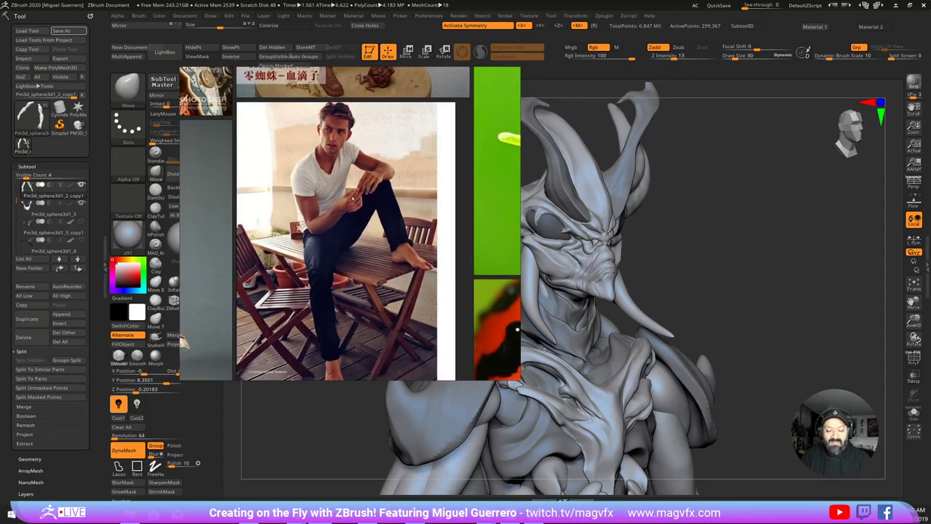
middle_click_drag(404, 211, 448, 223)
right_click_drag(449, 223, 491, 0)
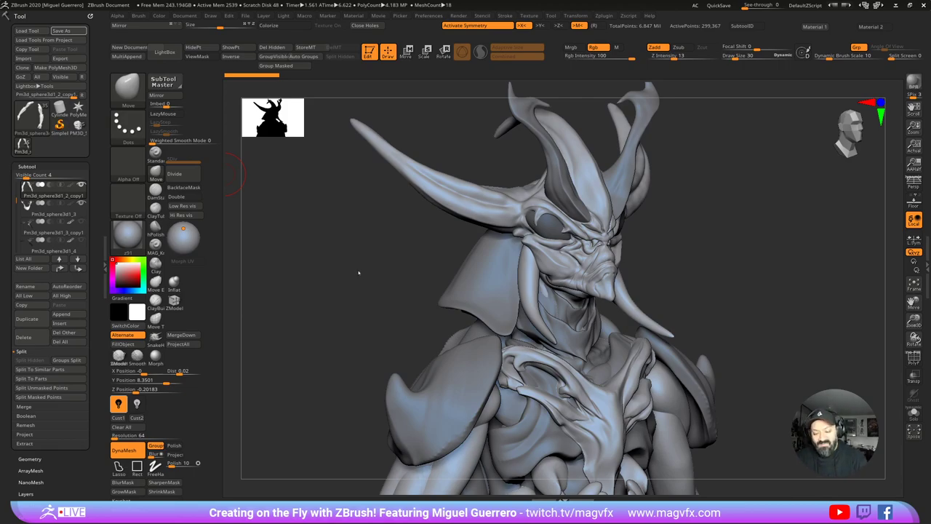
Step: Select the stream20 head piece and smooth the base of the long side horn with the draw size at 14
mouse_move(358, 272)
left_mouse_down()
mouse_move(422, 249)
mouse_move(376, 298)
mouse_move(385, 293)
mouse_move(375, 272)
mouse_move(421, 268)
mouse_move(397, 268)
mouse_move(411, 269)
mouse_move(388, 308)
mouse_move(379, 306)
mouse_move(385, 275)
left_mouse_up()
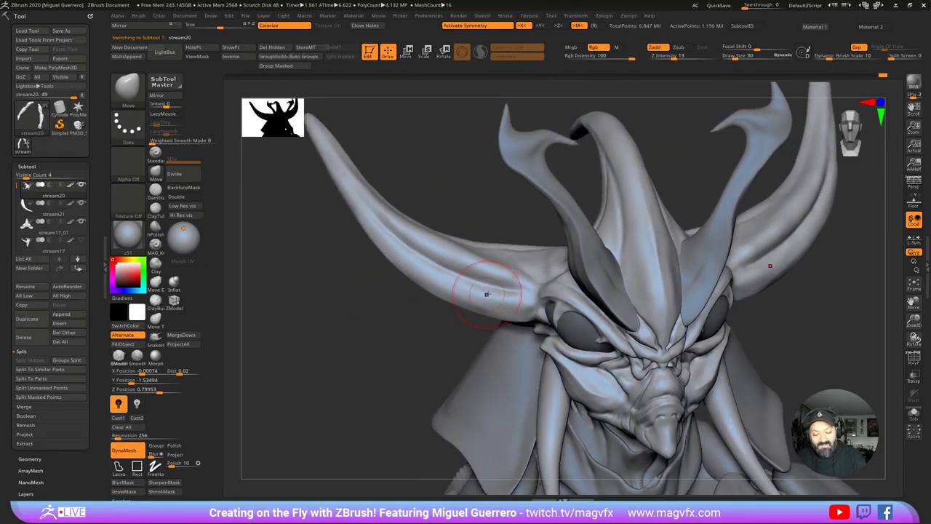
key("shift")
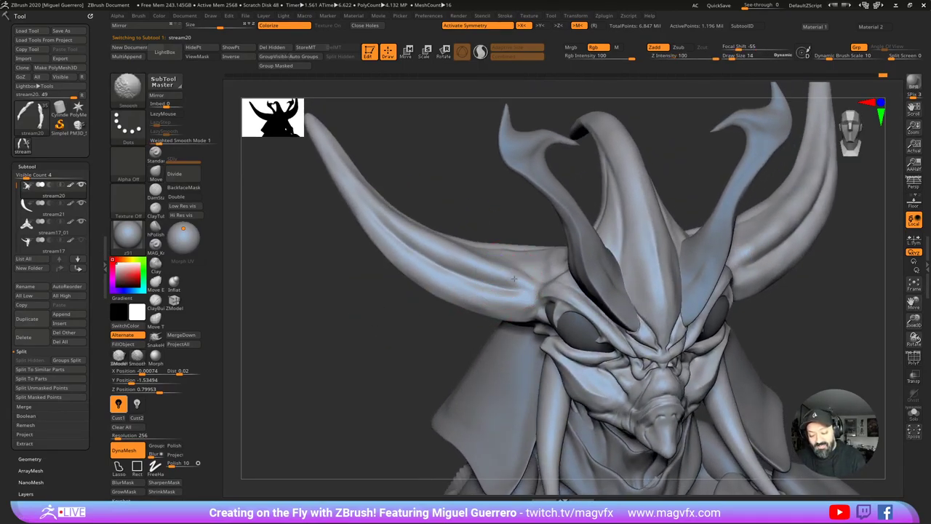
mouse_move(302, 288)
left_mouse_down()
mouse_move(398, 293)
mouse_move(487, 326)
mouse_move(584, 330)
left_mouse_up()
Step: Reshape the long side horns with the Move brush and smooth their upper edges
left_click(155, 172)
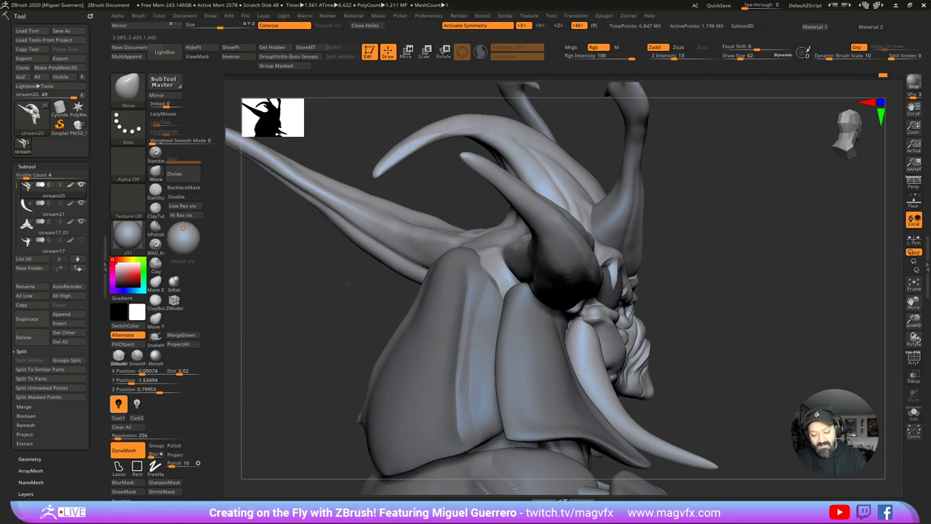
left_click_drag(348, 283, 358, 287)
mouse_move(407, 302)
left_mouse_down()
mouse_move(333, 281)
mouse_move(370, 295)
mouse_move(433, 294)
mouse_move(501, 221)
left_mouse_up()
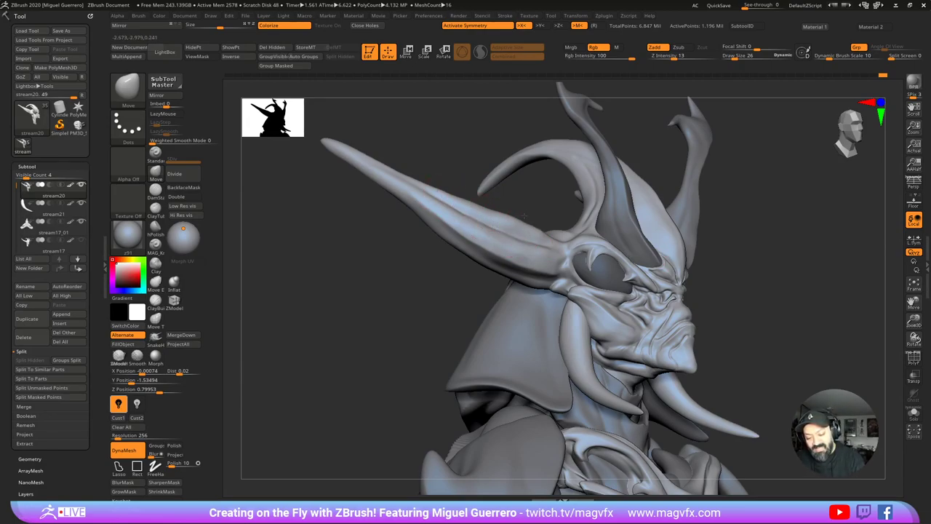
key("shift")
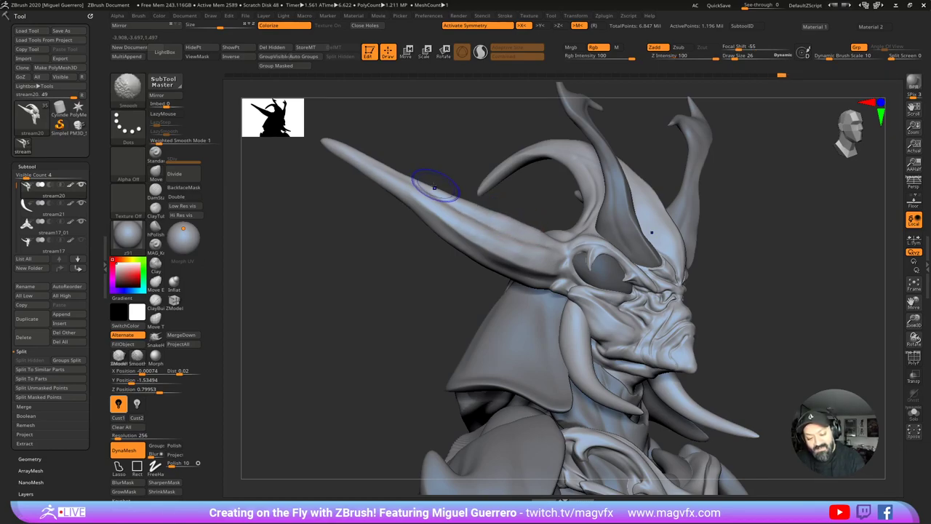
left_click_drag(410, 237, 457, 261)
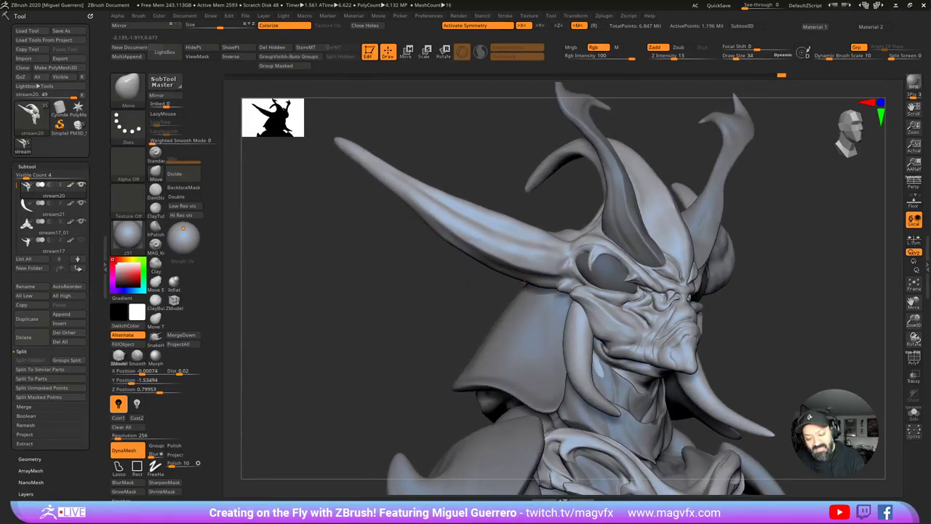
mouse_move(452, 276)
left_mouse_down()
mouse_move(401, 310)
mouse_move(473, 306)
mouse_move(405, 342)
mouse_move(444, 328)
left_mouse_up()
Step: Isolate the horned head in Solo mode and check the curve of the side horns from above and below
left_click(913, 414)
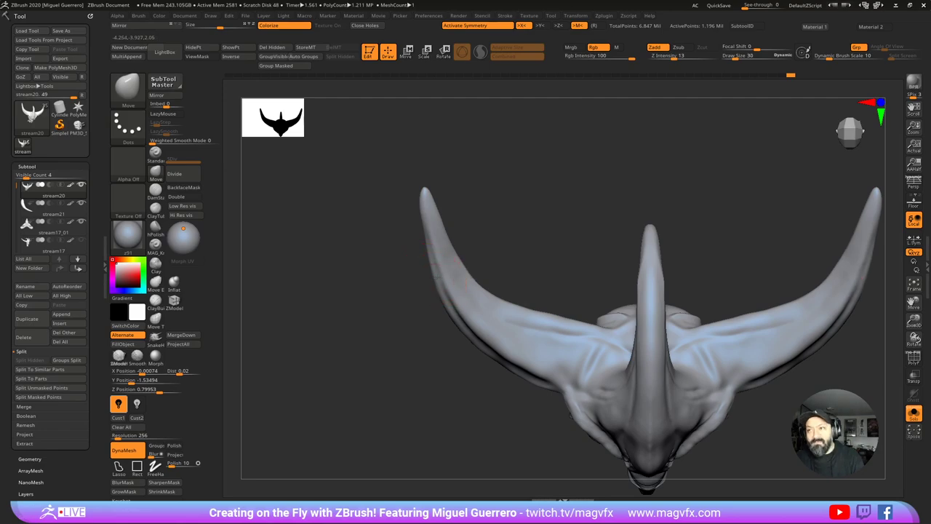
mouse_move(406, 356)
left_mouse_down()
mouse_move(395, 357)
mouse_move(403, 370)
mouse_move(471, 230)
left_mouse_up()
right_click_drag(471, 200, 498, 286, "alt")
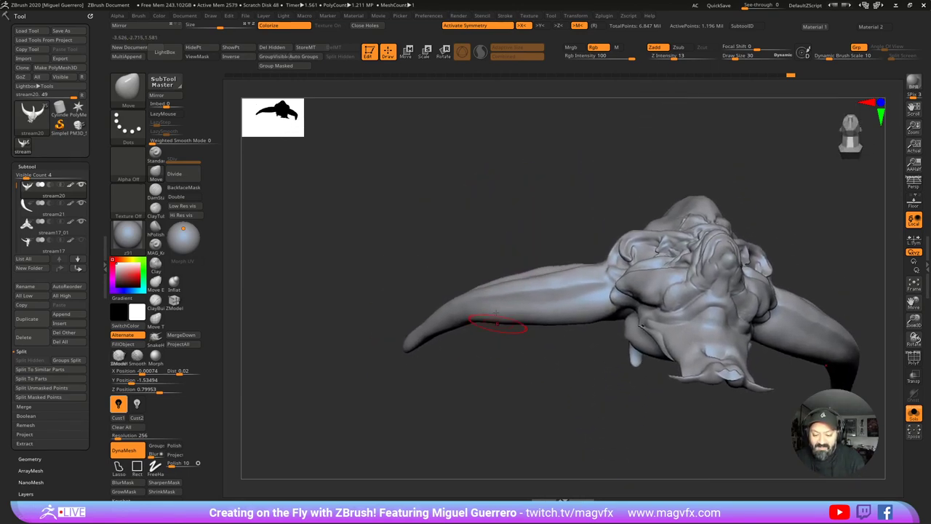
Step: Refine the curve of the long side horns with the Move brush at reduced draw sizes, correcting their upper and lower edges
right_click_drag(499, 322, 492, 357, "ctrl")
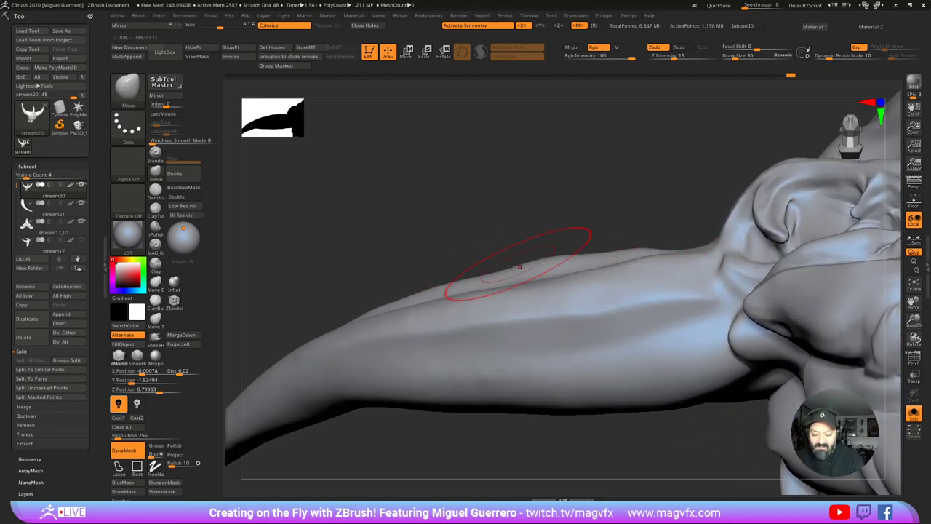
key("[")
key("[")
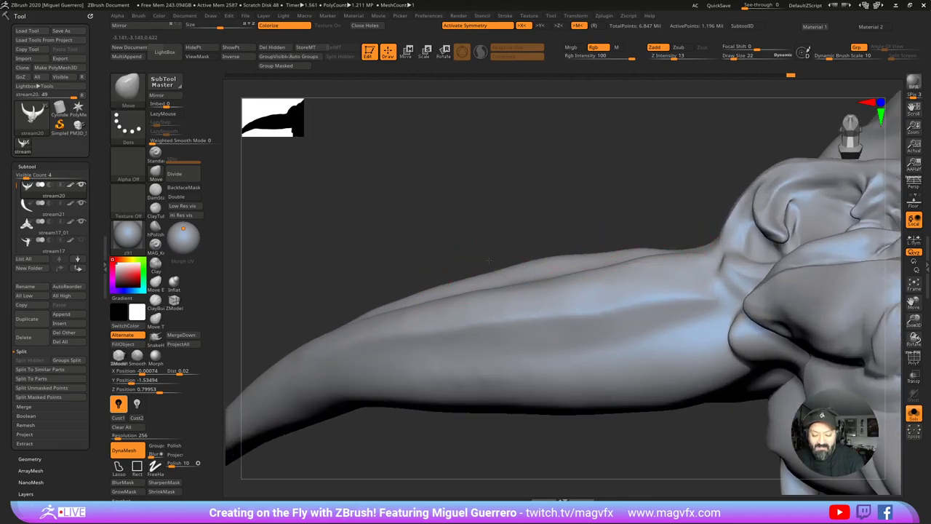
key("bracketleft")
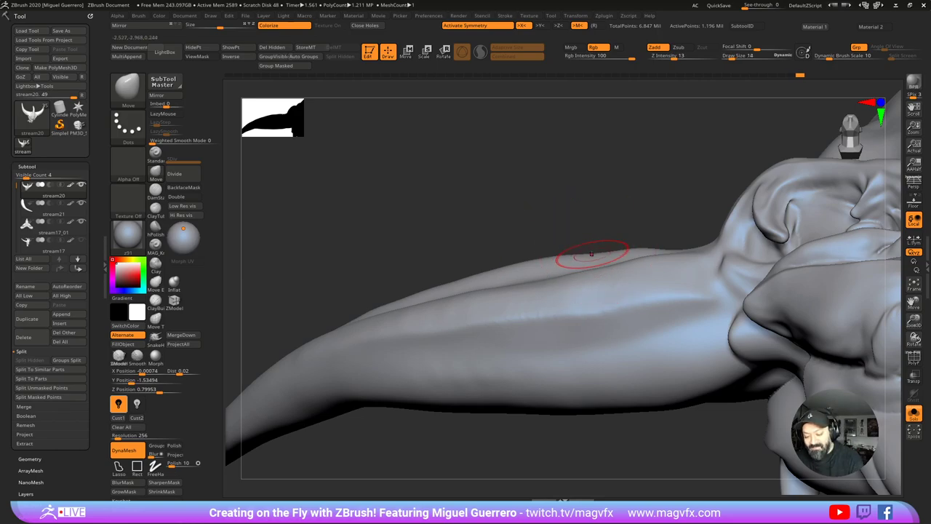
right_click_drag(584, 236, 406, 345)
left_click_drag(406, 344, 481, 334)
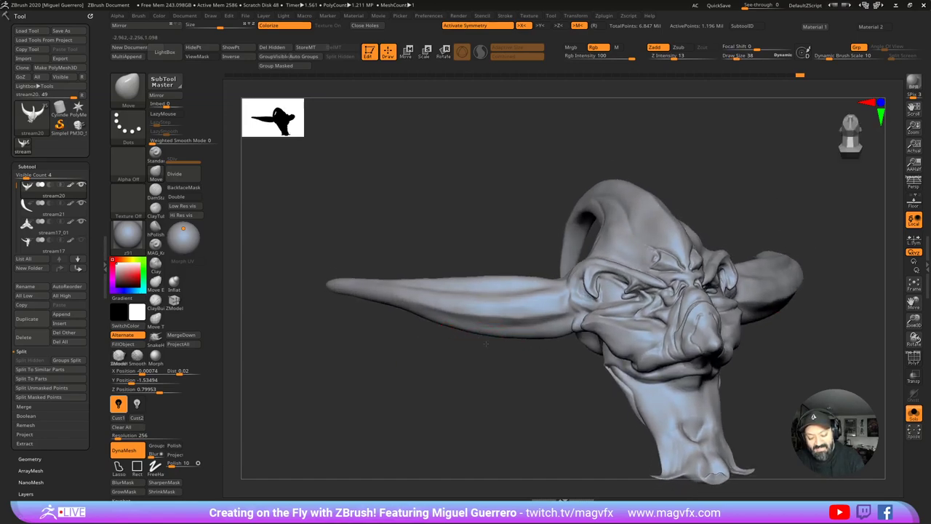
left_click_drag(491, 335, 498, 302)
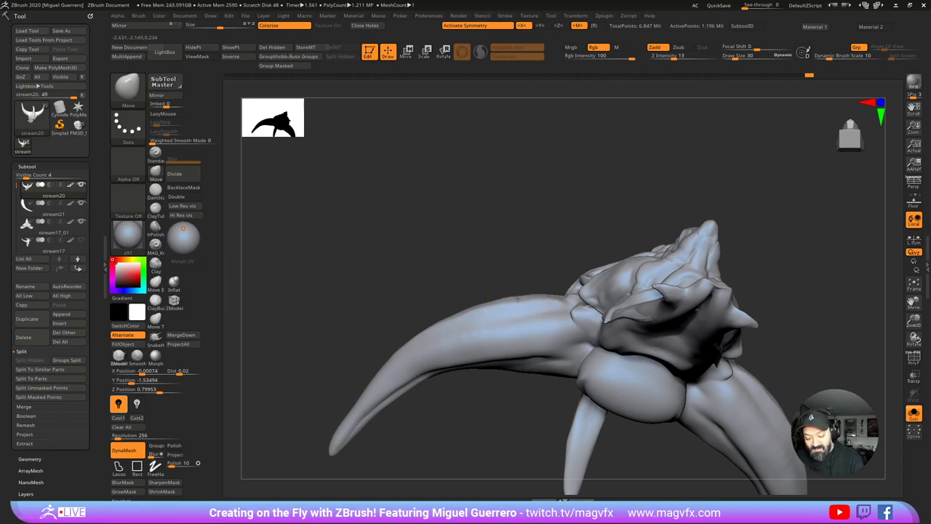
key("shift")
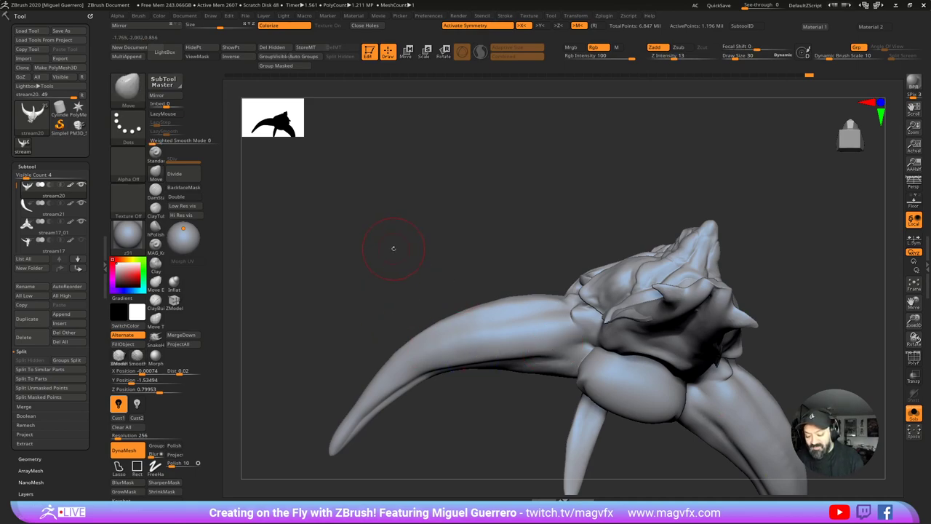
mouse_move(395, 249)
left_mouse_down()
mouse_move(463, 414)
mouse_move(561, 379)
mouse_move(575, 382)
mouse_move(557, 389)
left_mouse_up()
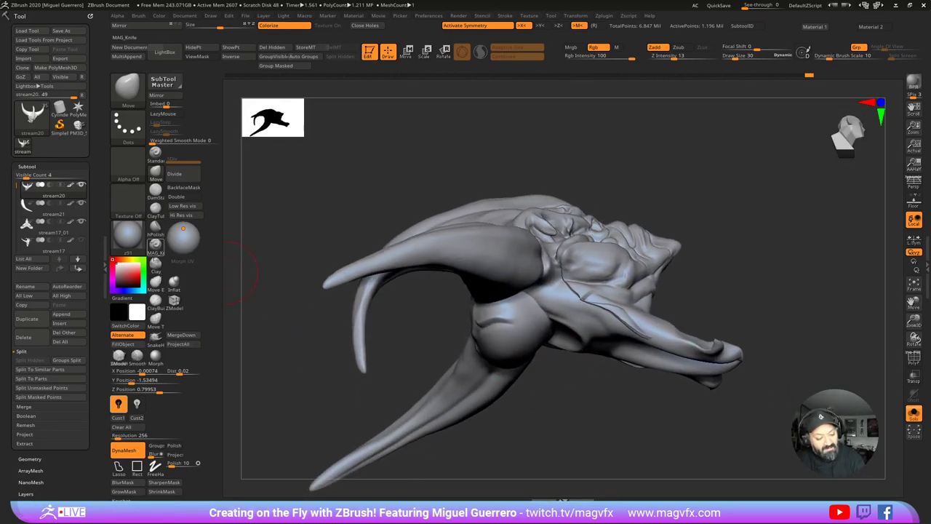
Step: Fill the sharp crease behind the cheek with the Clay brush at a draw size of 14
left_click(156, 264)
right_click_drag(518, 335, 585, 292, "ctrl")
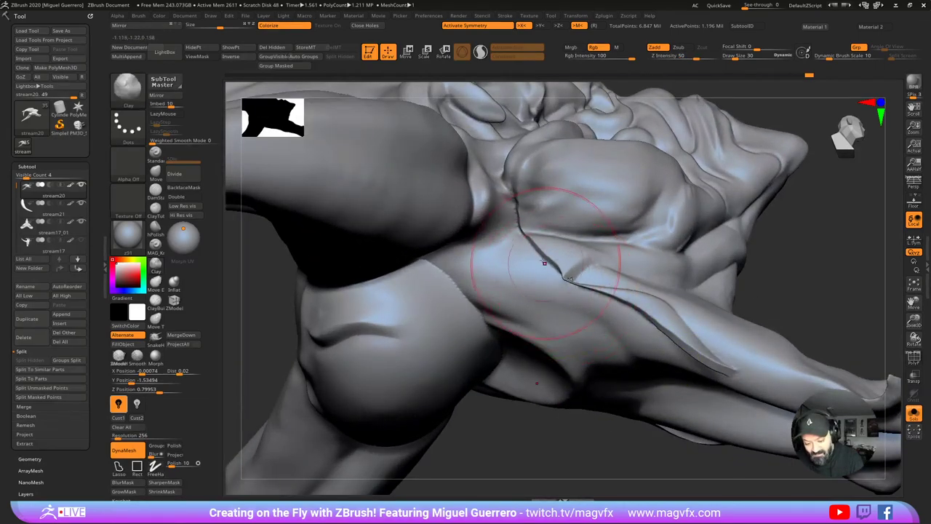
key("bracketleft")
key("bracketleft")
key("bracketleft")
key("bracketleft")
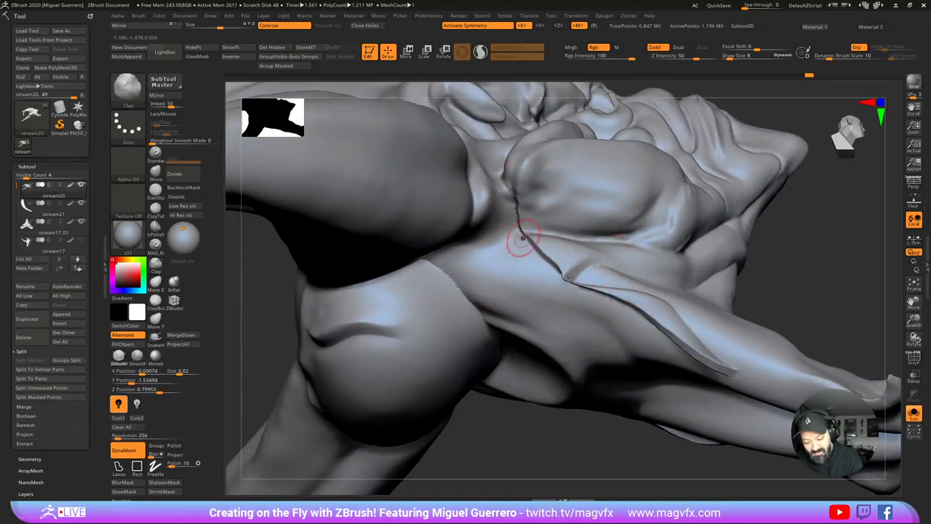
key("bracketright")
key("bracketright")
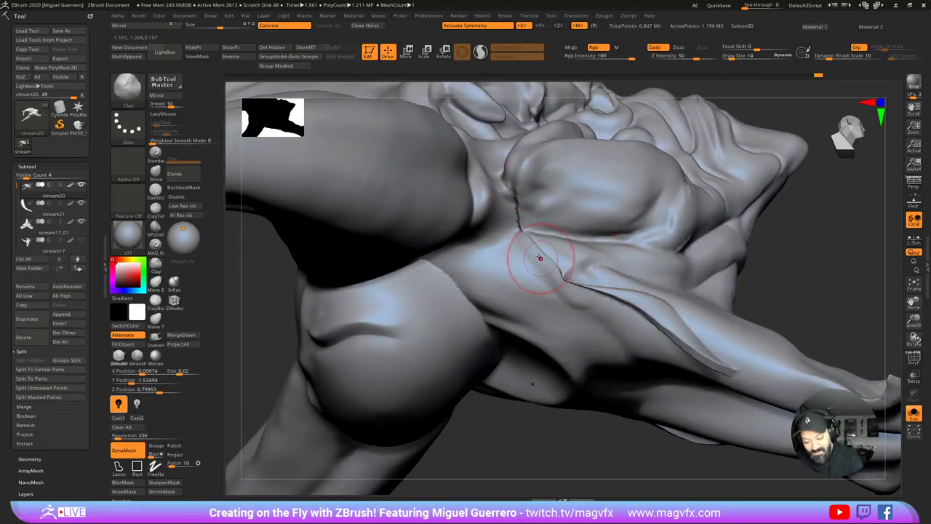
mouse_move(541, 258)
left_mouse_down()
mouse_move(654, 329)
mouse_move(610, 319)
left_mouse_up()
left_click_drag(571, 291, 513, 237)
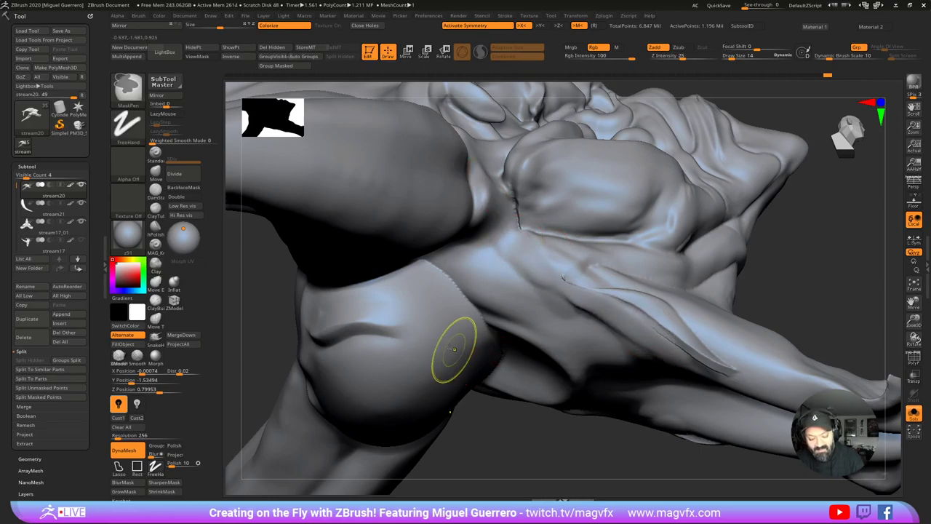
Step: Remesh the head piece with DynaMesh and smooth the underside of the jaw
right_click_drag(455, 350, 424, 393, "ctrl")
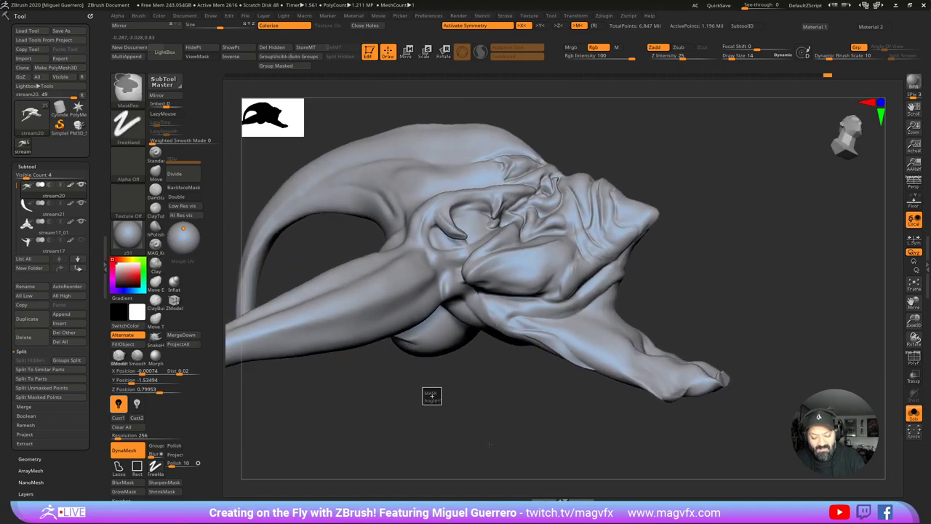
left_click_drag(431, 396, 490, 444, "ctrl")
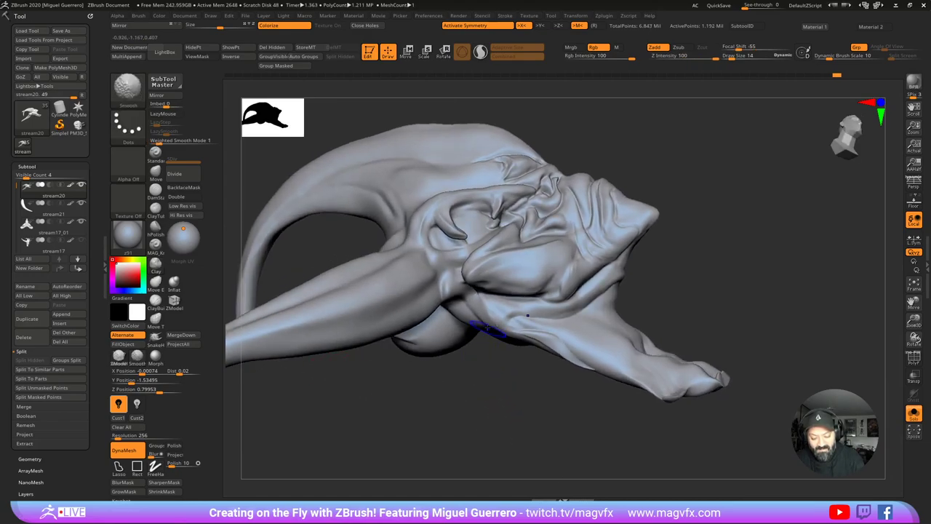
right_click_drag(520, 411, 404, 385)
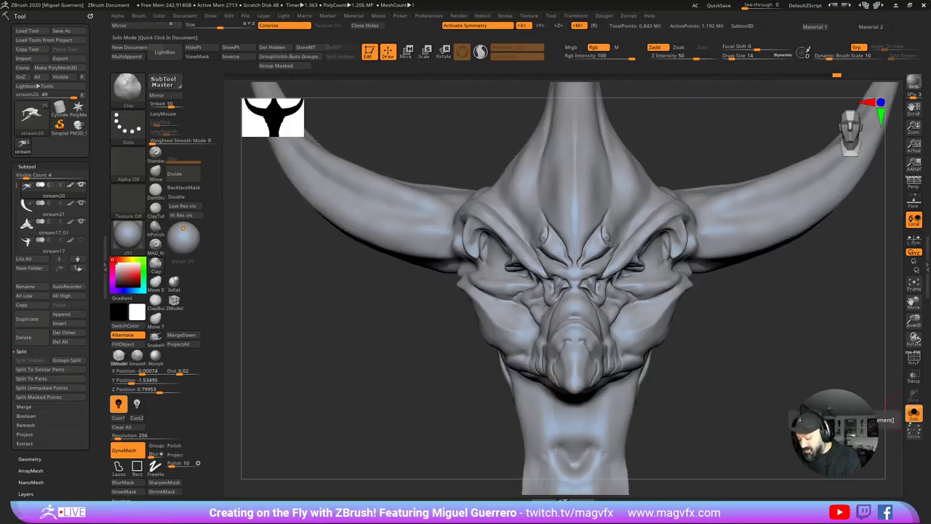
Step: Leave Solo mode and check the head together with the collar and shoulders from front and three-quarter views
left_click(914, 414)
right_click_drag(503, 347, 499, 378, "ctrl")
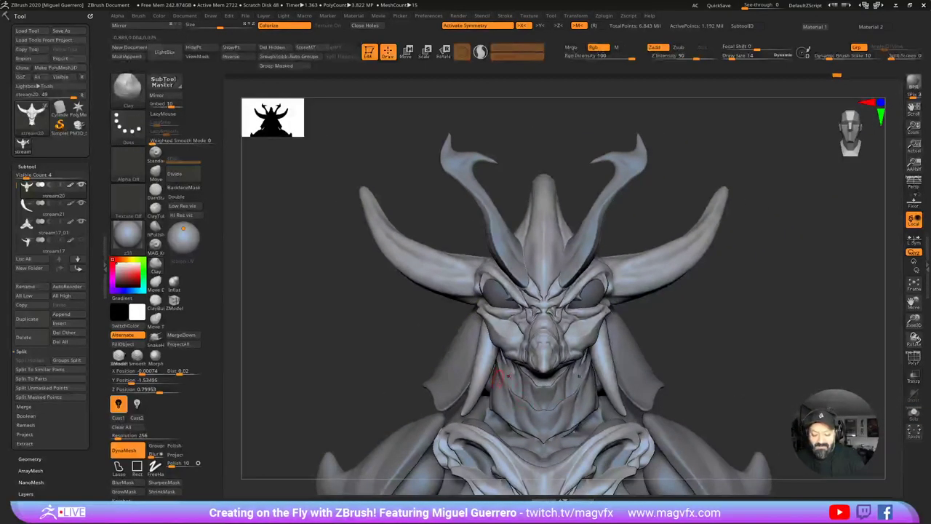
right_click_drag(380, 352, 396, 355)
left_click_drag(396, 355, 472, 359)
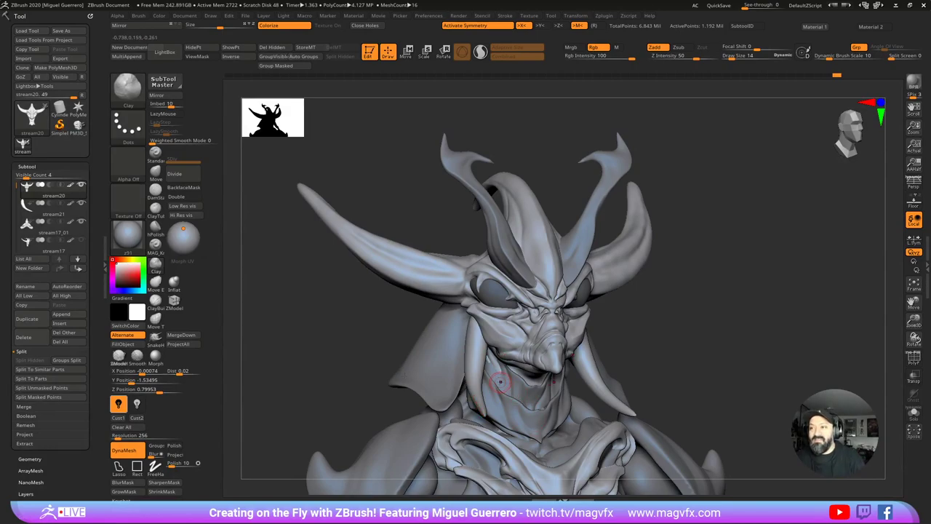
left_click_drag(501, 381, 437, 317)
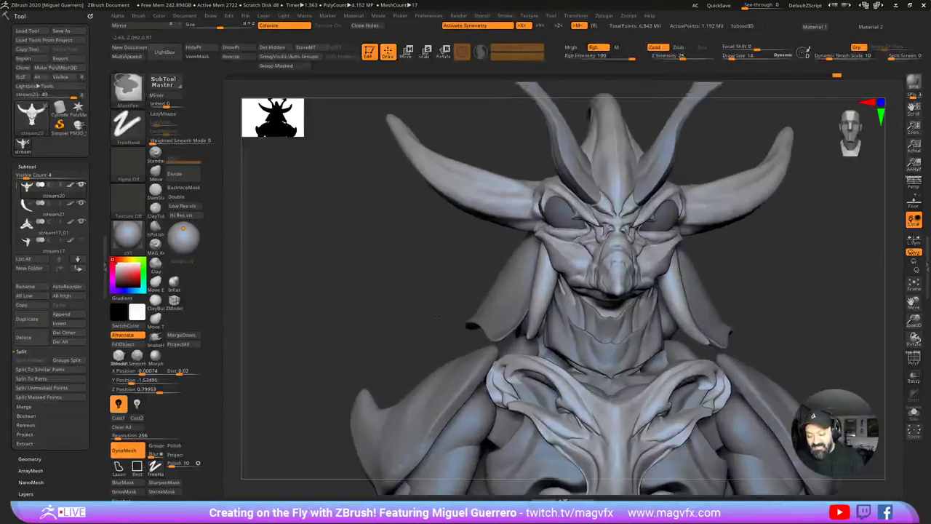
right_click_drag(436, 317, 381, 299, "ctrl")
Step: Adjust the jaw edge with the Move brush, and reshape the upper side of the Pm3d_cylinder3d2 throat piece
left_click(155, 172)
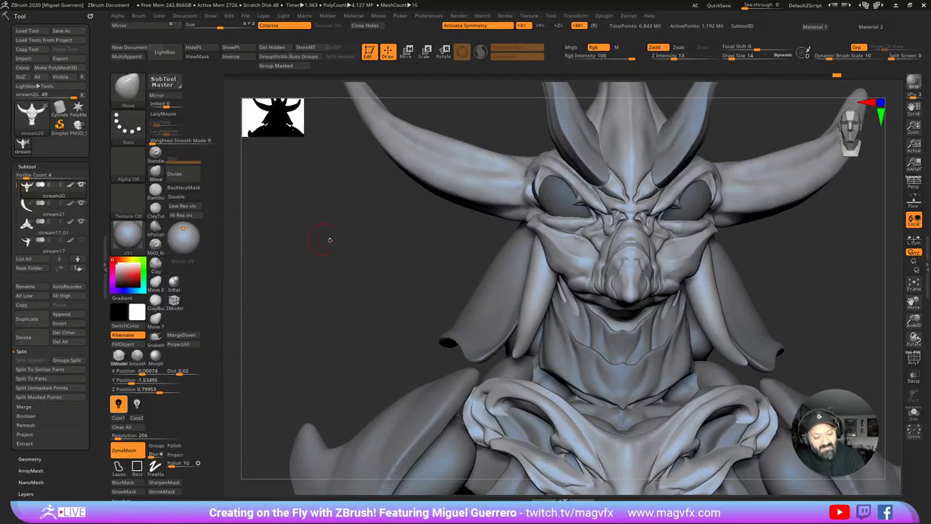
left_click_drag(572, 301, 567, 293)
mouse_move(384, 276)
left_mouse_down()
mouse_move(439, 273)
mouse_move(404, 275)
left_mouse_up()
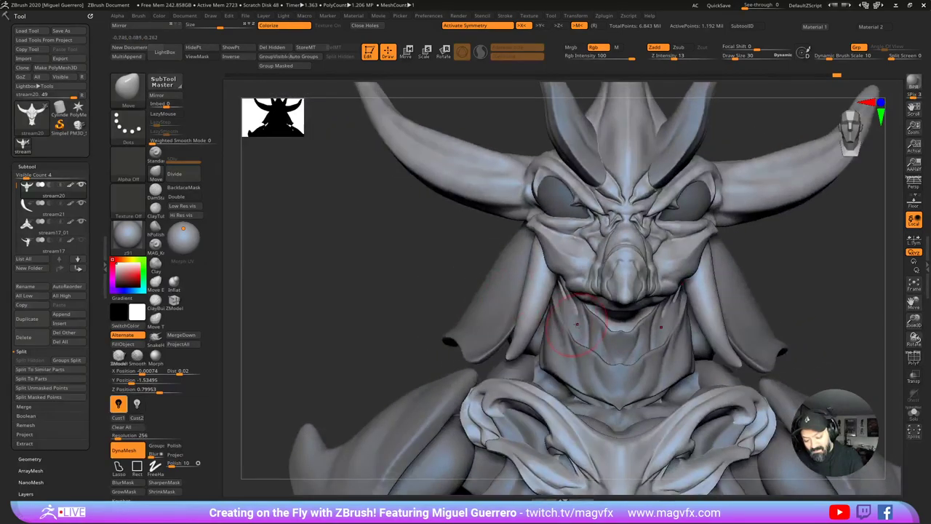
left_click(579, 324, "alt")
left_click_drag(575, 309, 569, 304)
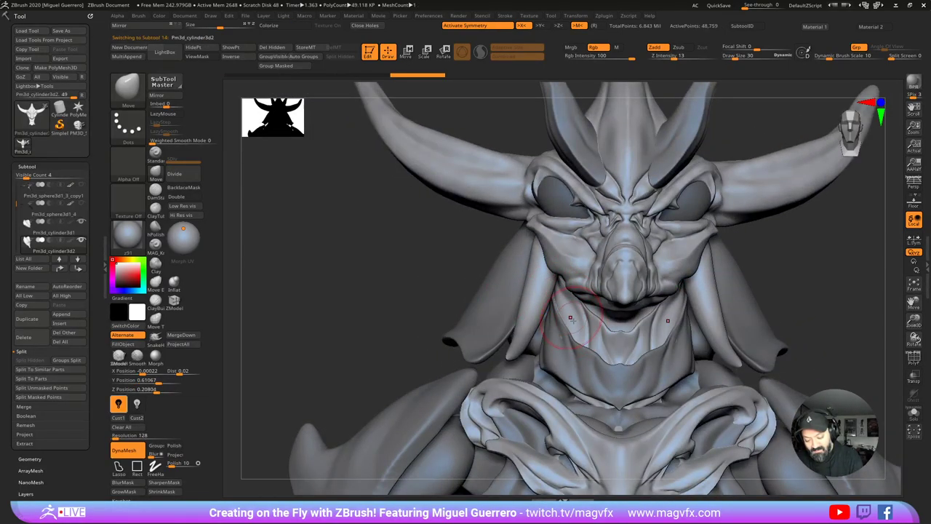
Step: Select the Pm3d_cylinder3d1 neck piece and adjust its side and lower point with the Move brush
left_click(559, 345, "alt")
left_click_drag(559, 344, 564, 346)
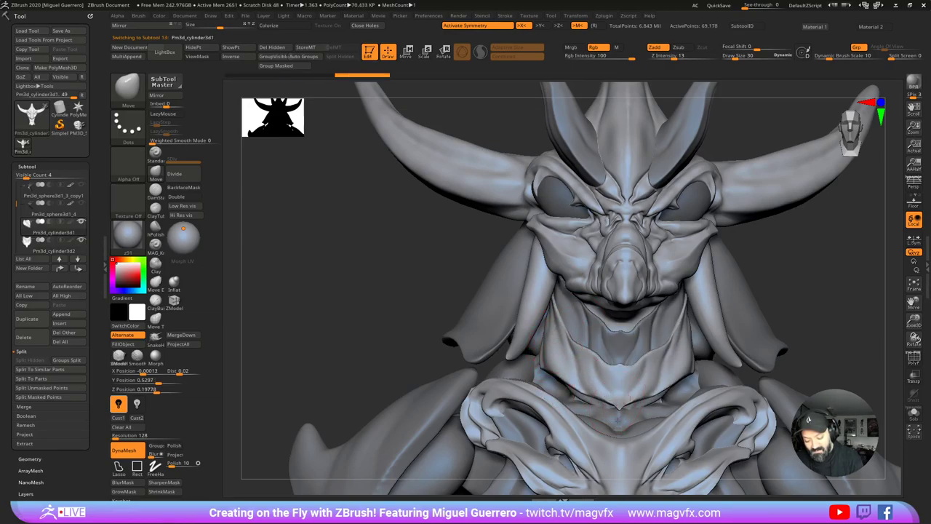
left_click_drag(615, 417, 620, 409)
right_click_drag(579, 394, 697, 377)
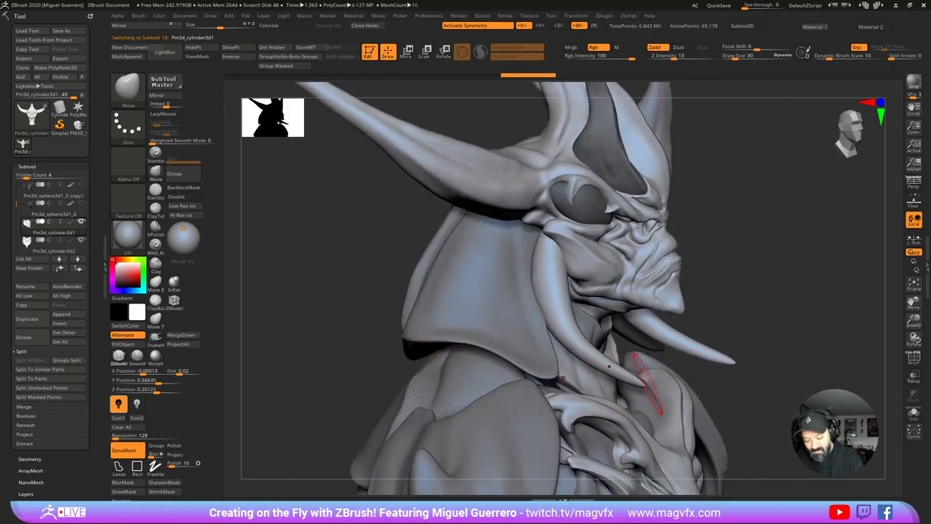
mouse_move(646, 382)
left_mouse_down()
mouse_move(426, 298)
mouse_move(387, 256)
mouse_move(378, 276)
mouse_move(428, 318)
mouse_move(327, 267)
left_mouse_up()
Step: Select the stream21 cheek tusks and carve a groove along their length with the DamStandard brush
left_click(537, 323, "alt")
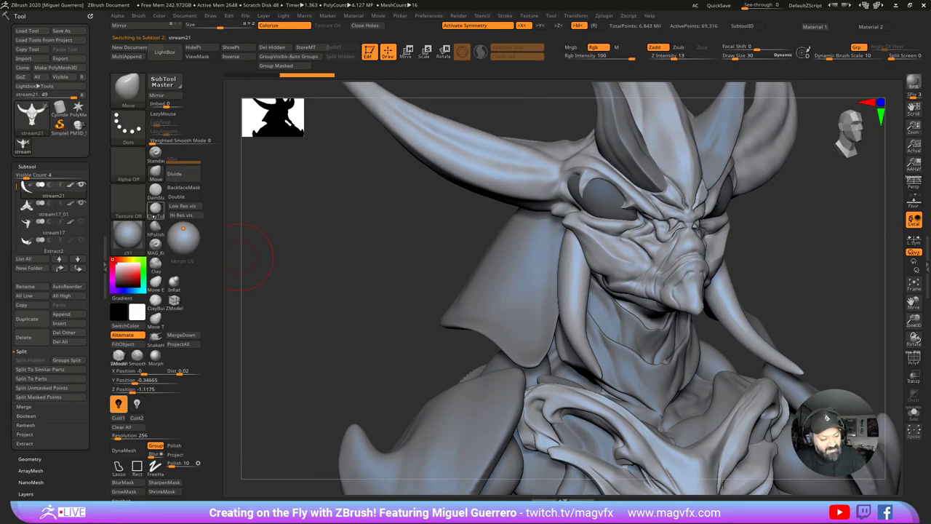
left_click(155, 192)
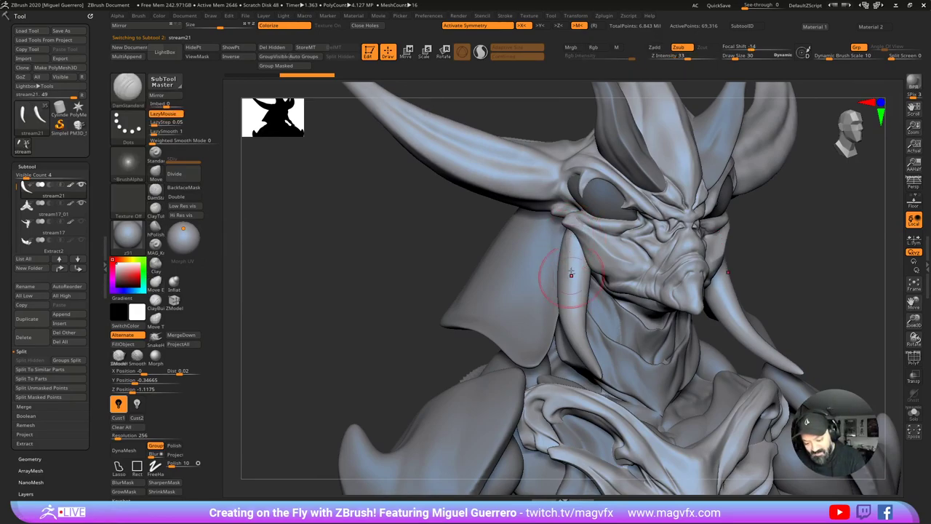
mouse_move(572, 232)
left_mouse_down()
mouse_move(567, 259)
mouse_move(597, 373)
left_mouse_up()
mouse_move(416, 268)
left_mouse_down()
mouse_move(383, 277)
mouse_move(407, 276)
left_mouse_up()
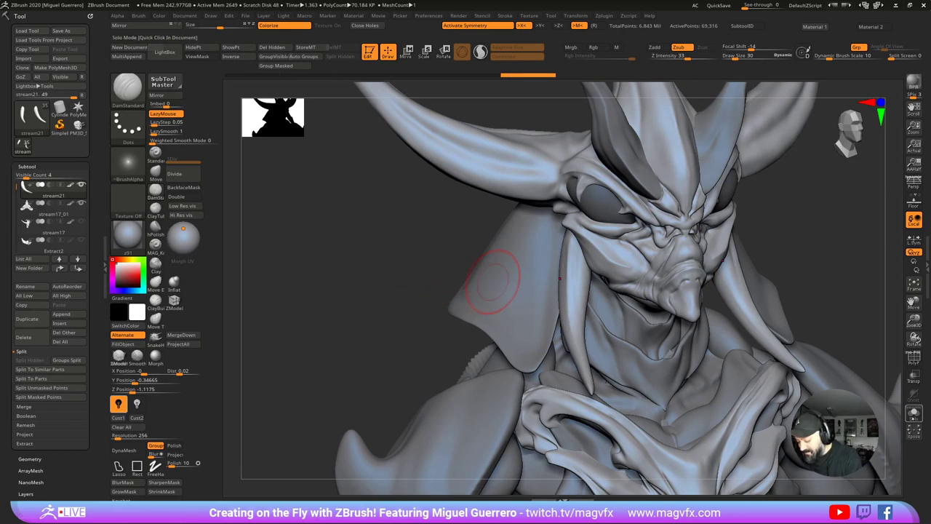
Step: Isolate the cheek tusks in Solo mode, smooth their surfaces from base to tip, and bring back the full character
left_click(914, 413)
left_click_drag(729, 286, 758, 337)
left_click_drag(822, 306, 752, 294)
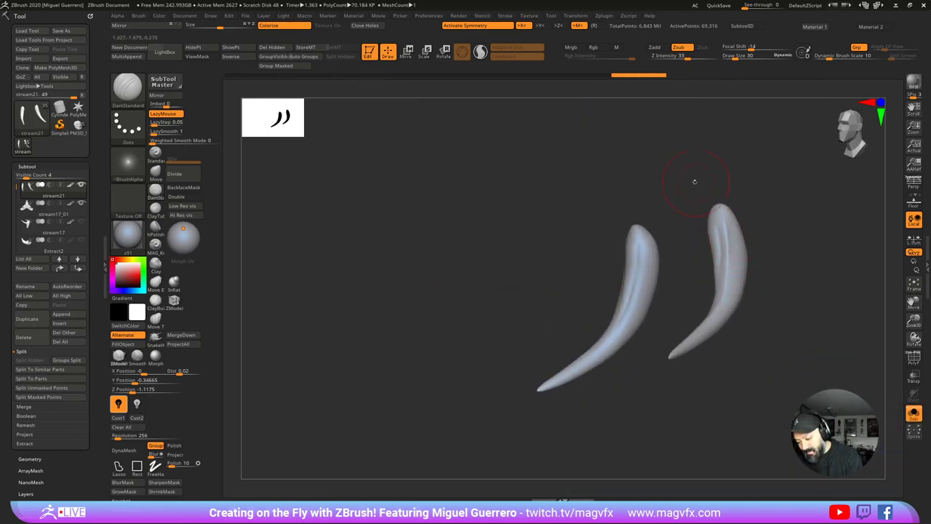
left_click_drag(692, 183, 717, 214)
left_click_drag(680, 304, 651, 317, "shift")
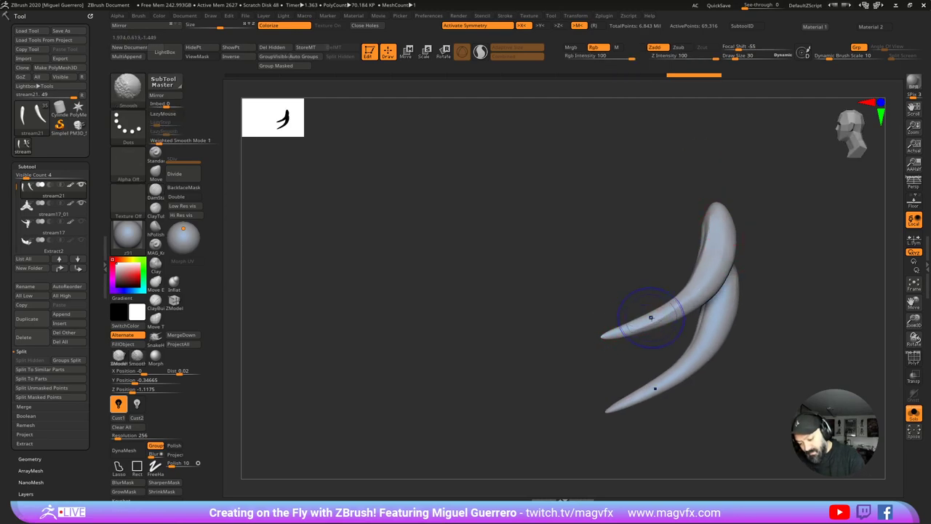
left_click_drag(709, 230, 710, 214, "shift")
left_click(914, 413)
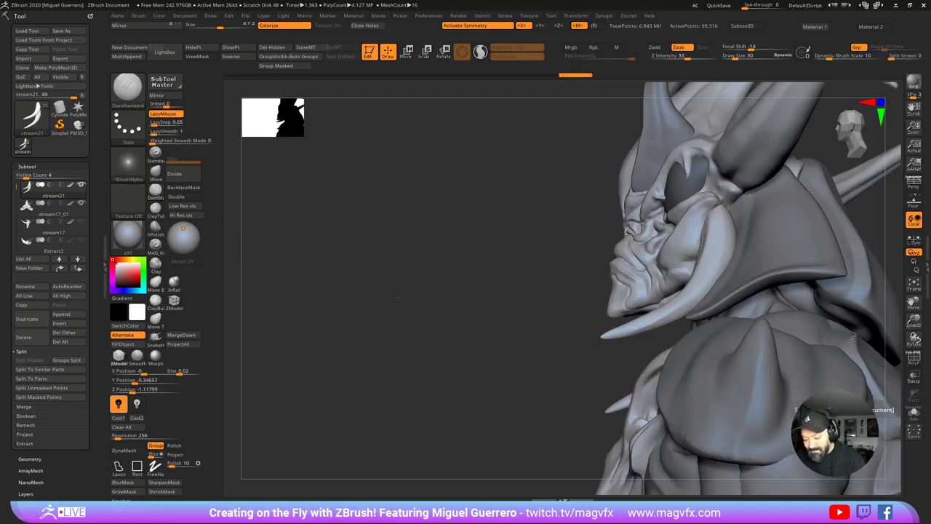
Step: Enlarge the silhouette thumbnail to size 323 and check the character's outline from three-quarter and side views
left_click_drag(357, 300, 448, 308)
left_click_drag(375, 286, 395, 312, "alt")
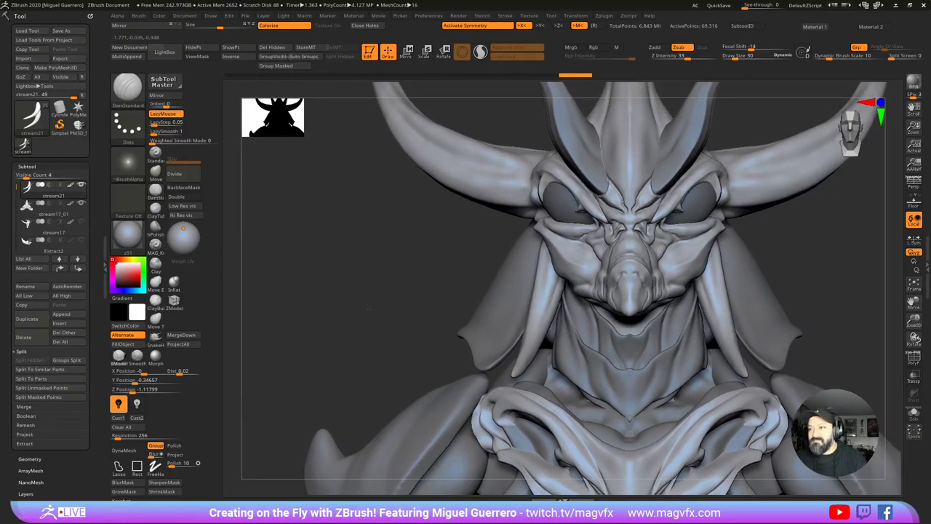
mouse_move(324, 291)
left_mouse_down()
mouse_move(358, 289)
mouse_move(354, 308)
mouse_move(364, 312)
mouse_move(270, 314)
left_mouse_up()
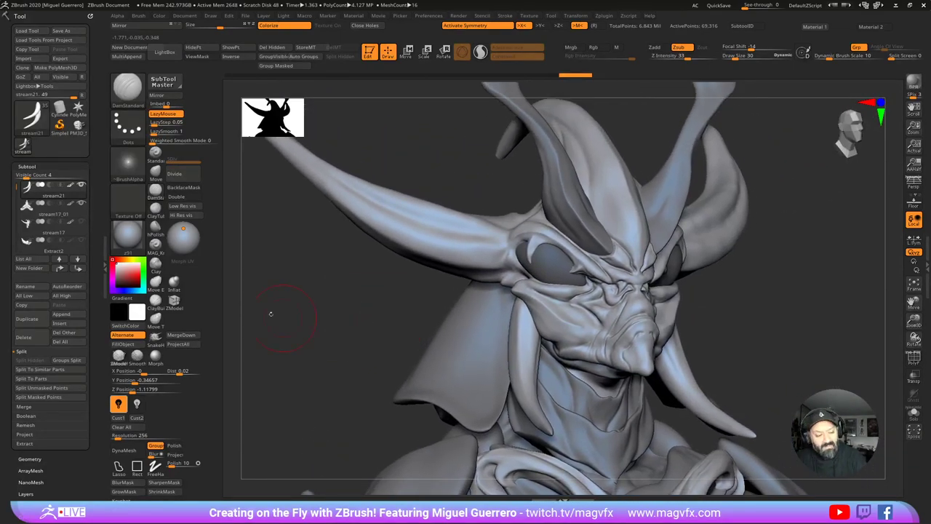
left_click(32, 247)
right_click_drag(349, 305, 383, 286, "ctrl")
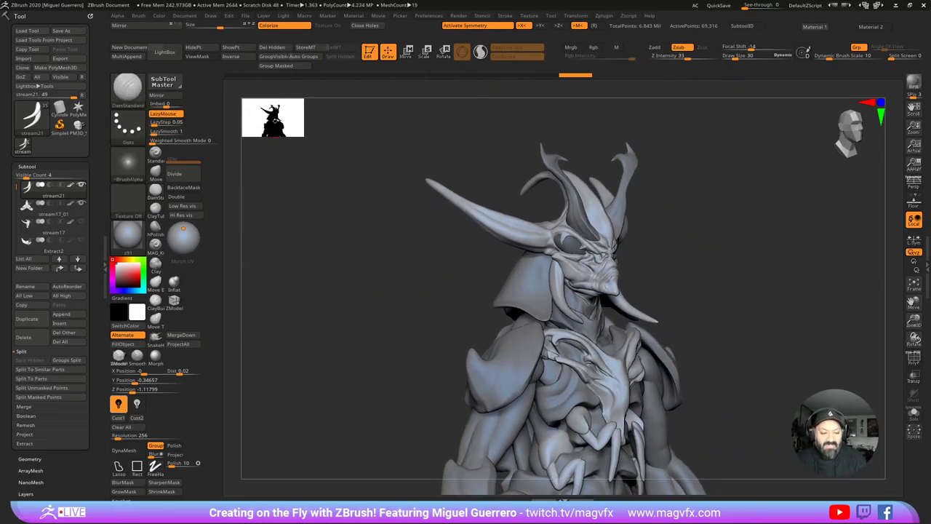
left_click_drag(371, 206, 353, 204)
left_click_drag(301, 137, 394, 210)
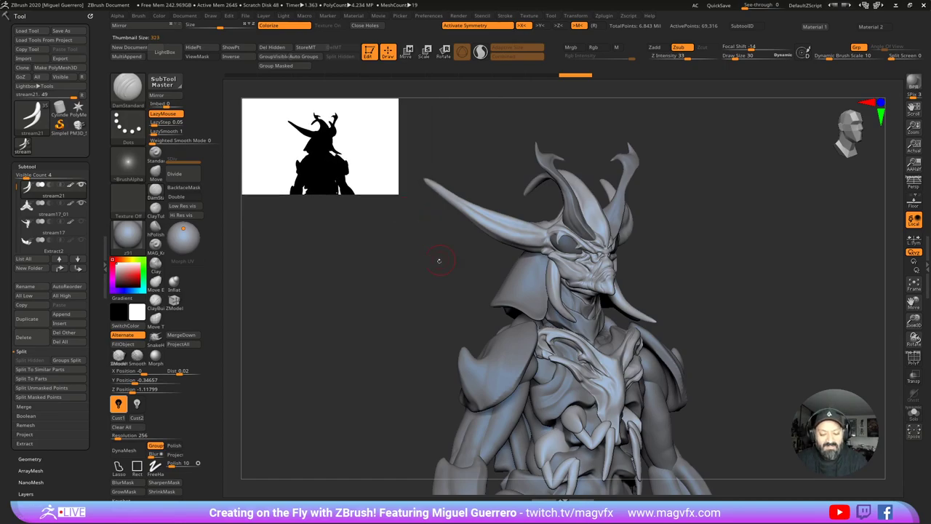
left_click_drag(413, 275, 438, 271)
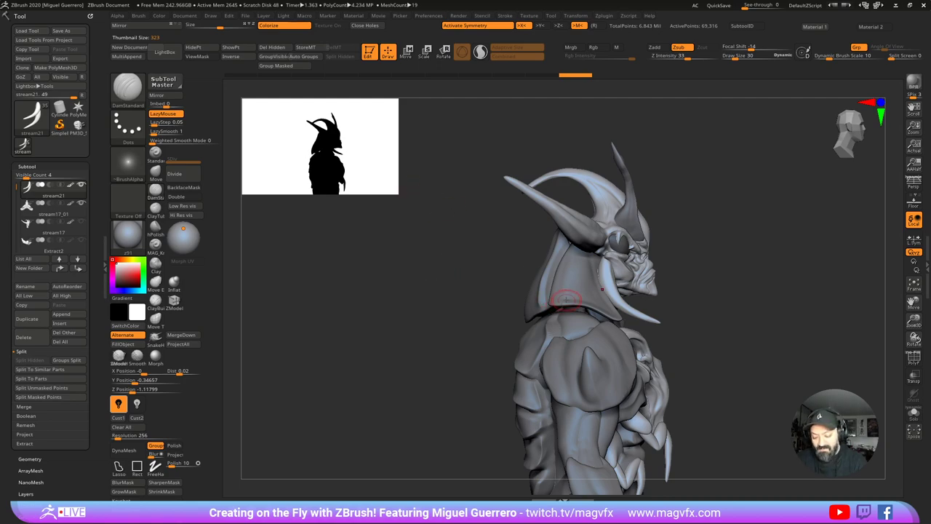
left_click_drag(468, 263, 471, 267)
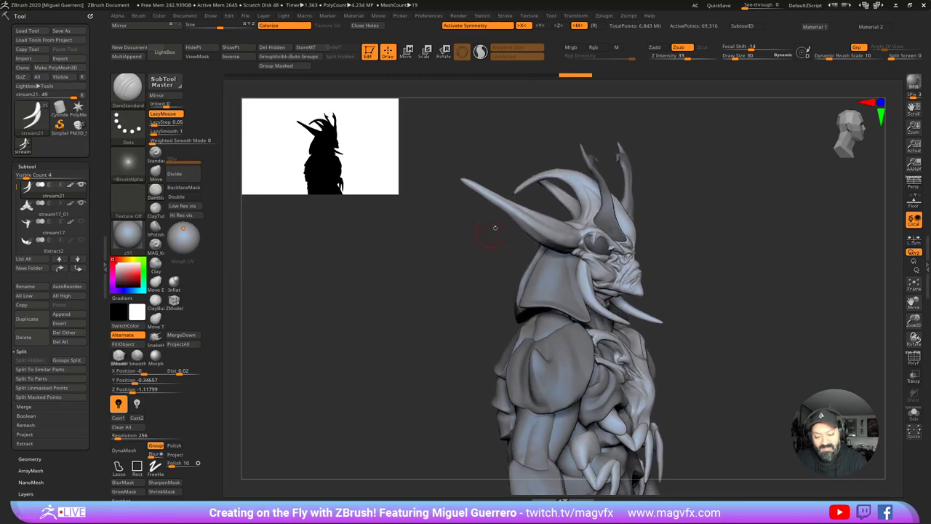
Step: Select the stream20 head and set up the Move brush with a draw size of 70
left_click(155, 173)
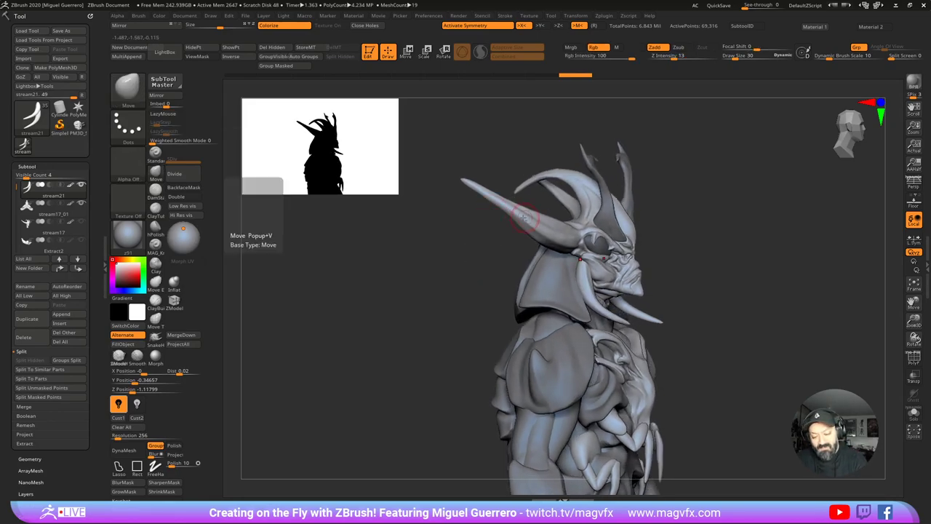
left_click(521, 219, "alt")
key("]")
key("]")
key("]")
key("]")
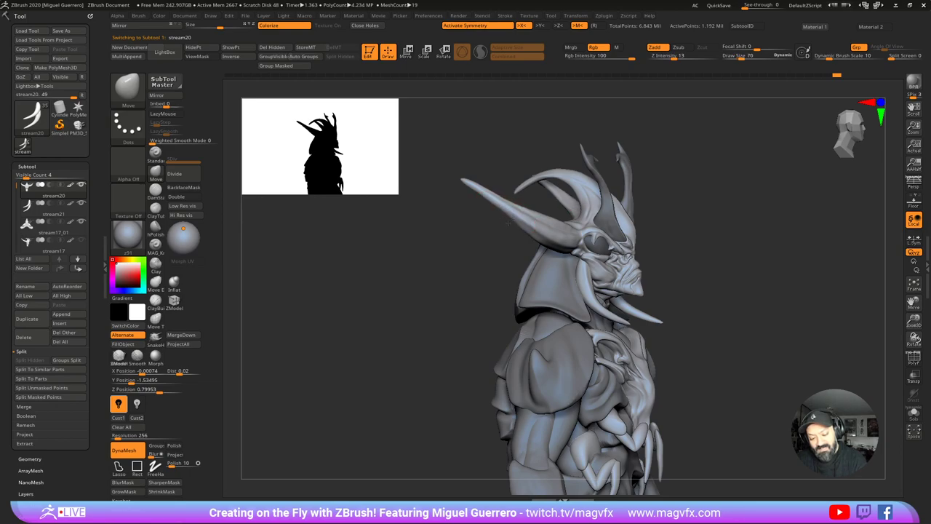
Step: Duplicate the stream20 head and isolate the copy in Solo mode, viewed close up from three-quarters
mouse_move(489, 211)
left_mouse_down()
mouse_move(435, 259)
mouse_move(461, 245)
mouse_move(426, 287)
mouse_move(439, 302)
mouse_move(418, 306)
mouse_move(460, 331)
mouse_move(426, 312)
left_mouse_up()
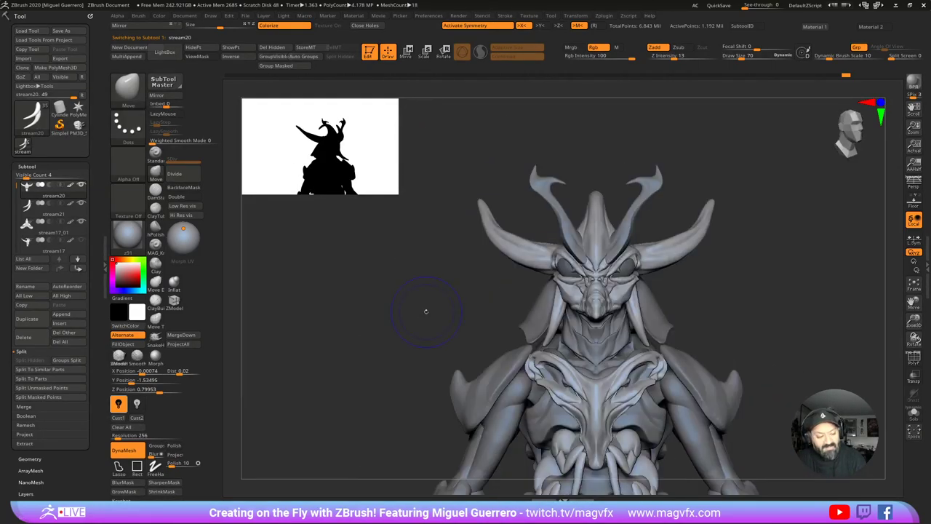
left_click(23, 325)
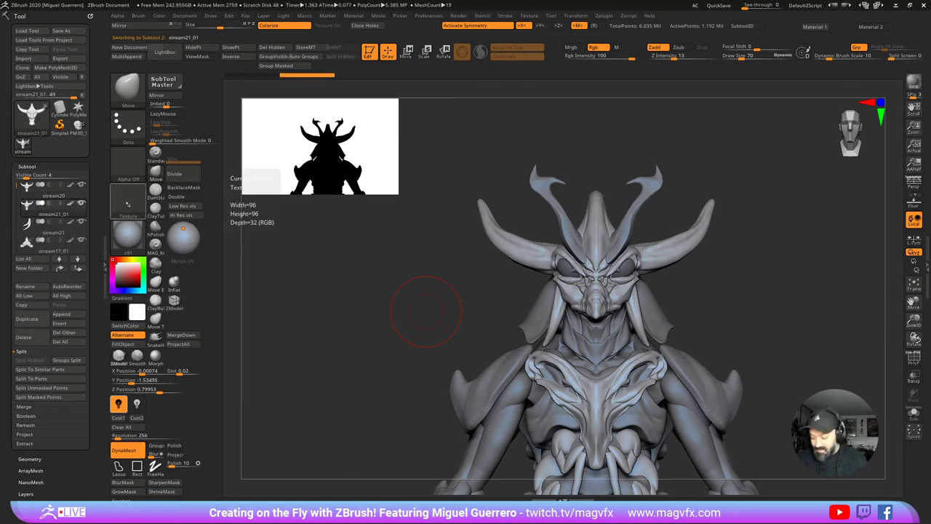
left_click(914, 413)
right_click_drag(502, 284, 511, 333, "ctrl")
mouse_move(511, 333)
left_mouse_down()
mouse_move(463, 381)
mouse_move(443, 354)
mouse_move(387, 351)
left_mouse_up()
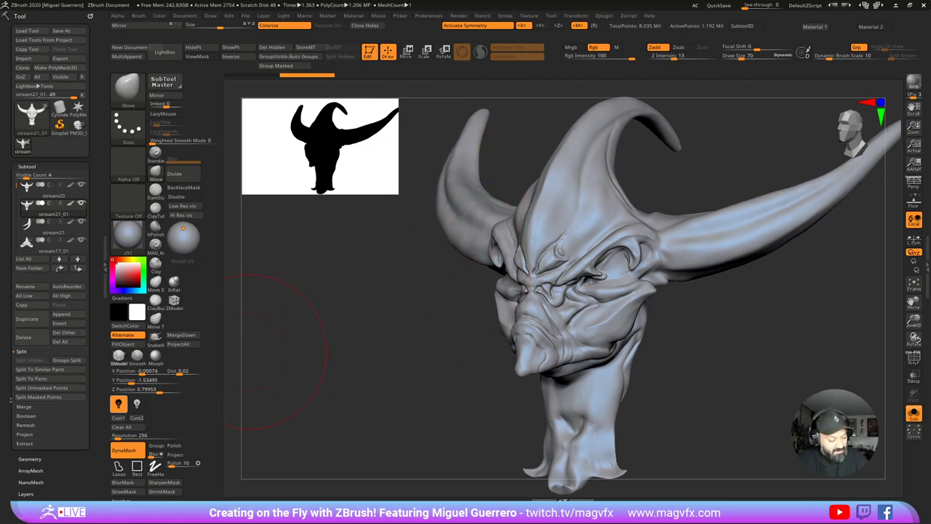
Step: ZRemesh the duplicated head with a target polygon count of 5 and Adapt enabled
left_click_drag(13, 447, 13, 362)
left_click(21, 374)
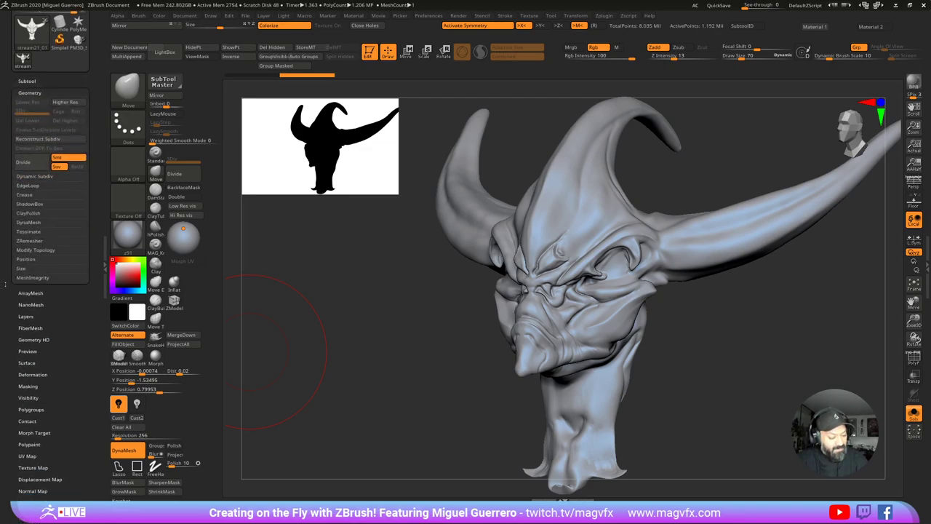
left_click(20, 241)
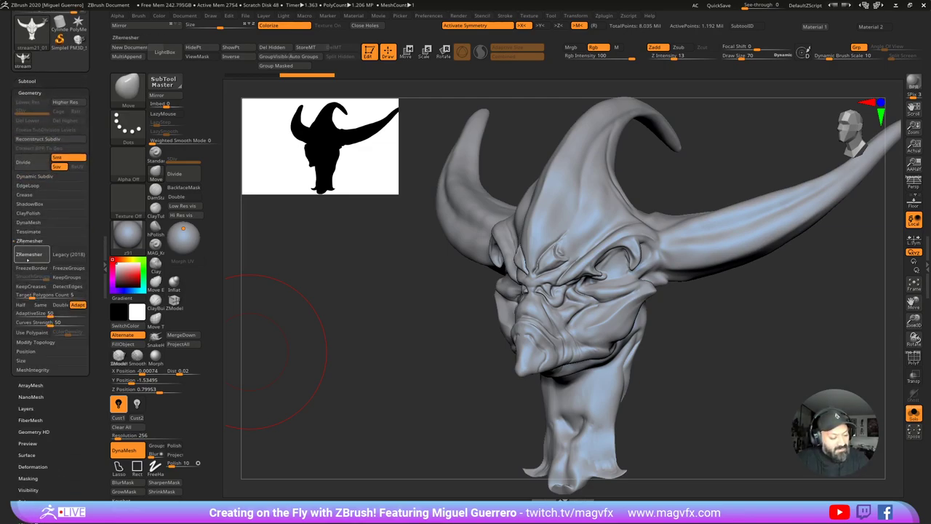
left_click(27, 256)
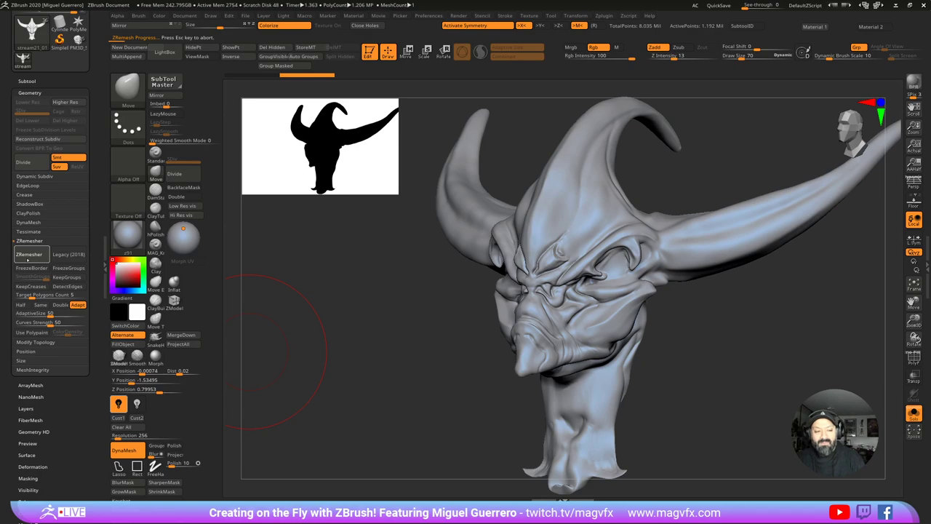
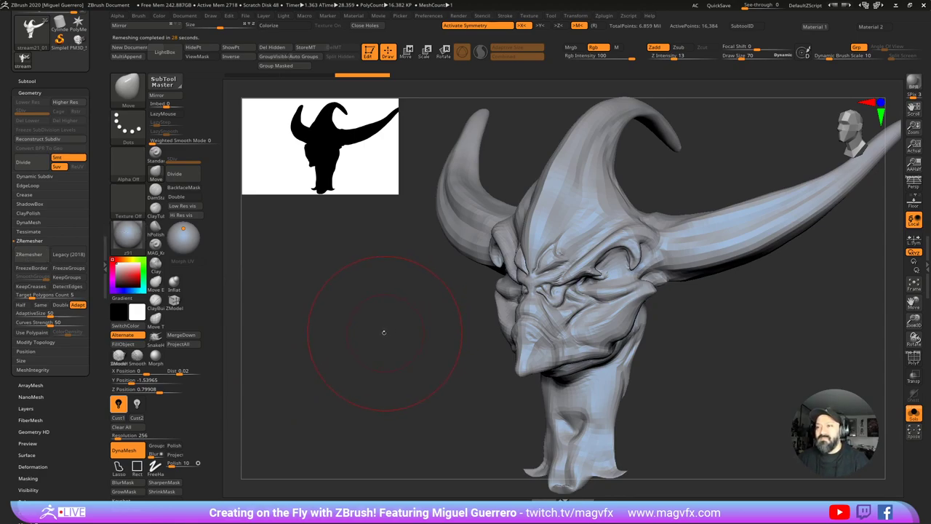
Step: Subdivide the remeshed head to subdivision level 2
key("d")
right_click_drag(407, 330, 391, 310, "ctrl")
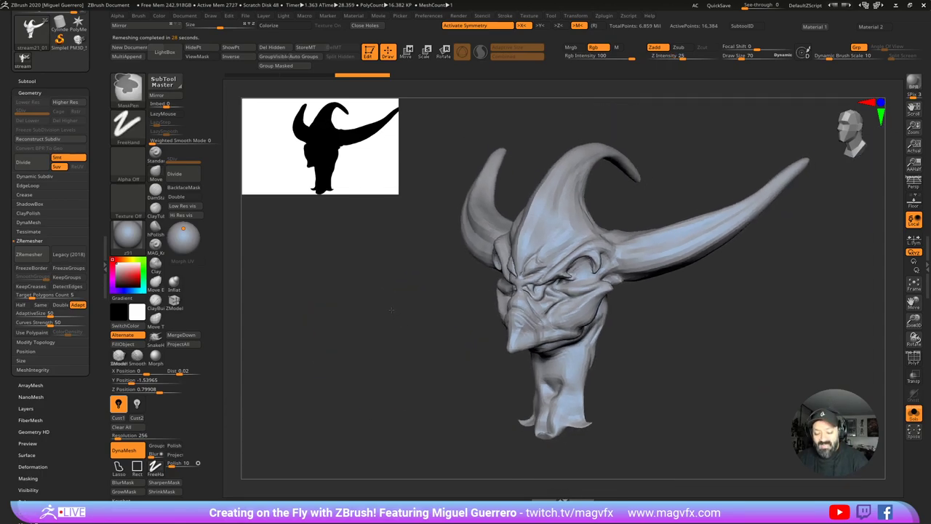
mouse_move(391, 309)
left_mouse_down()
mouse_move(418, 339)
mouse_move(393, 349)
mouse_move(411, 288)
left_mouse_up()
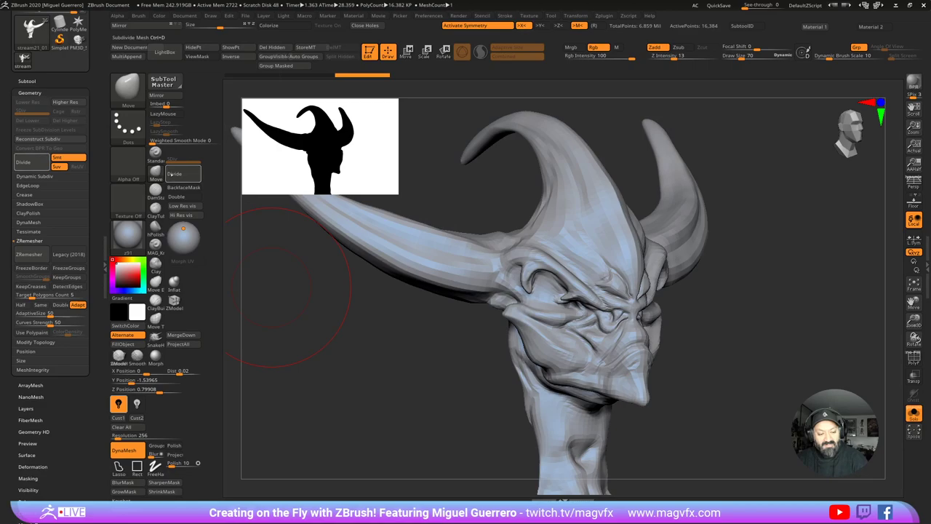
left_click(174, 175)
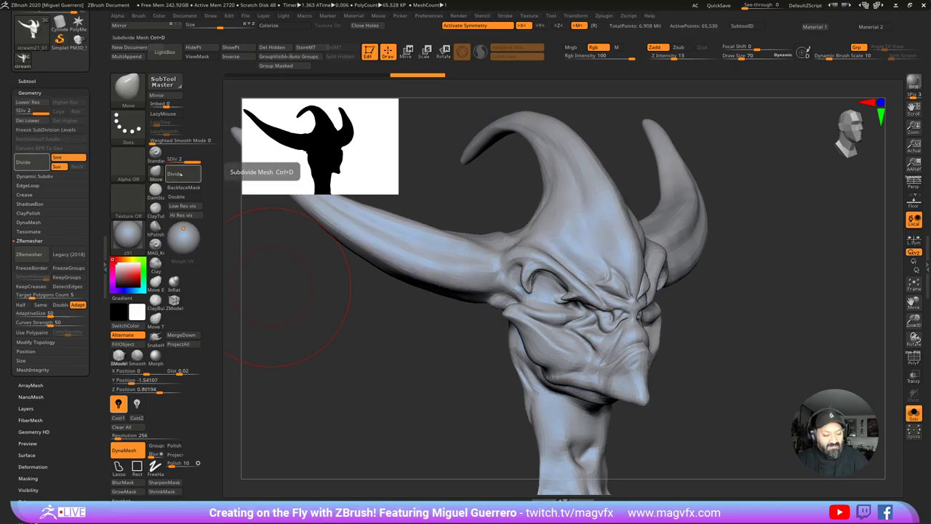
Step: Leave only the stream20 and stream21_01 heads visible by hiding the other subtools and exiting Solo mode
left_click_drag(31, 97, 31, 145)
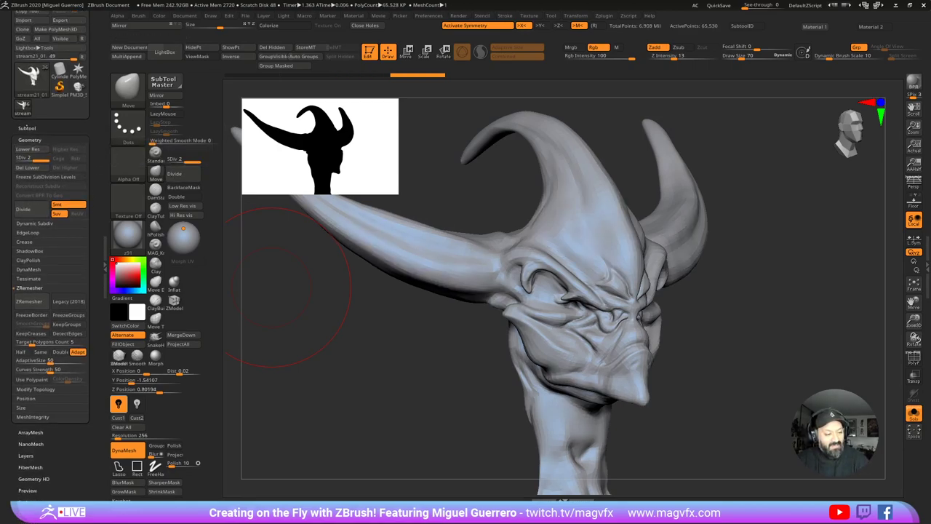
left_click(27, 127)
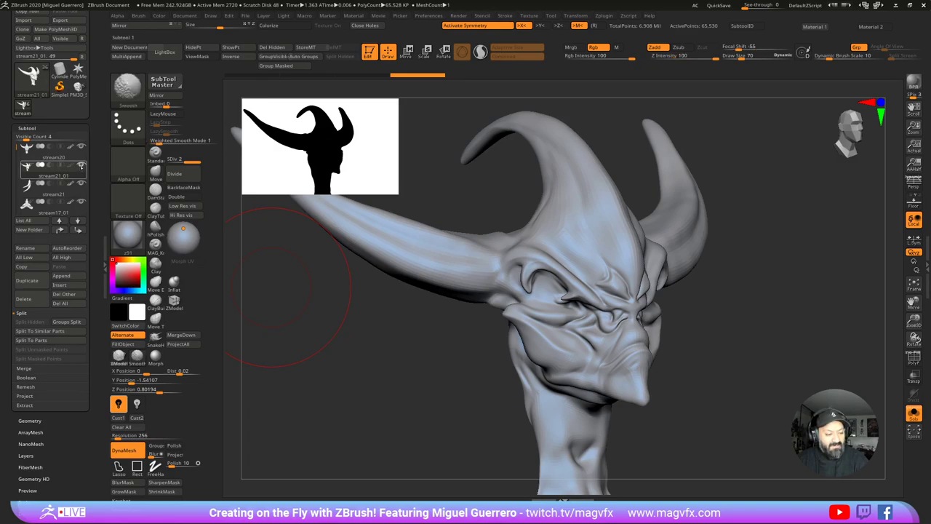
left_click(78, 168, "shift")
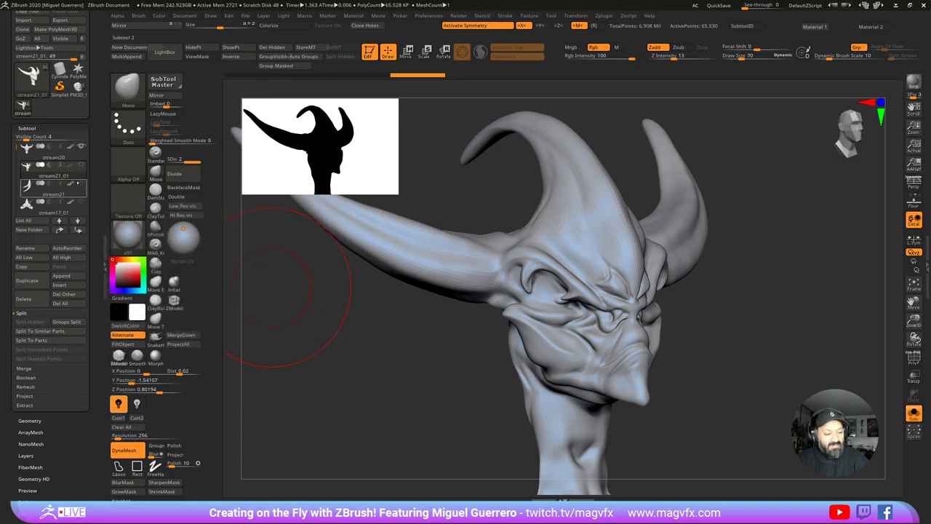
left_click(80, 167)
left_click(913, 412)
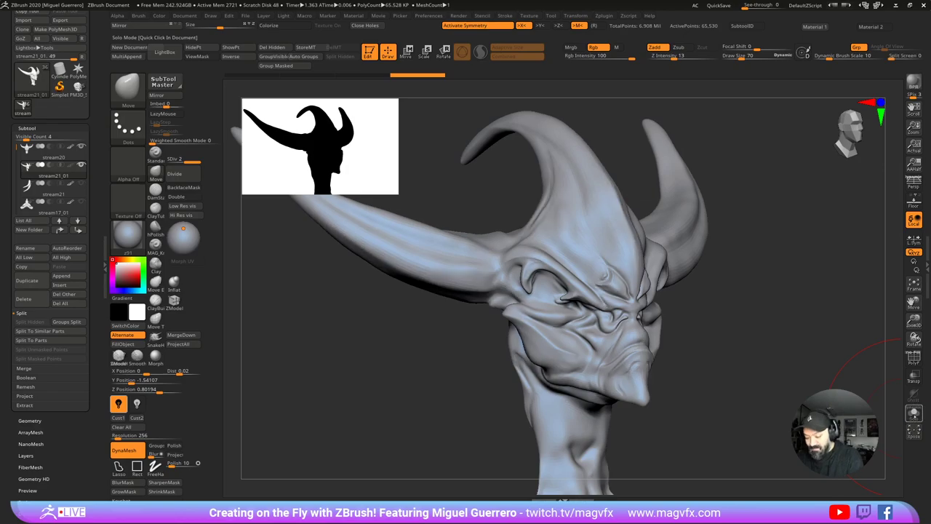
Step: Project the original head's detail onto the remeshed copy, including its polypaint
left_click_drag(425, 367, 415, 362)
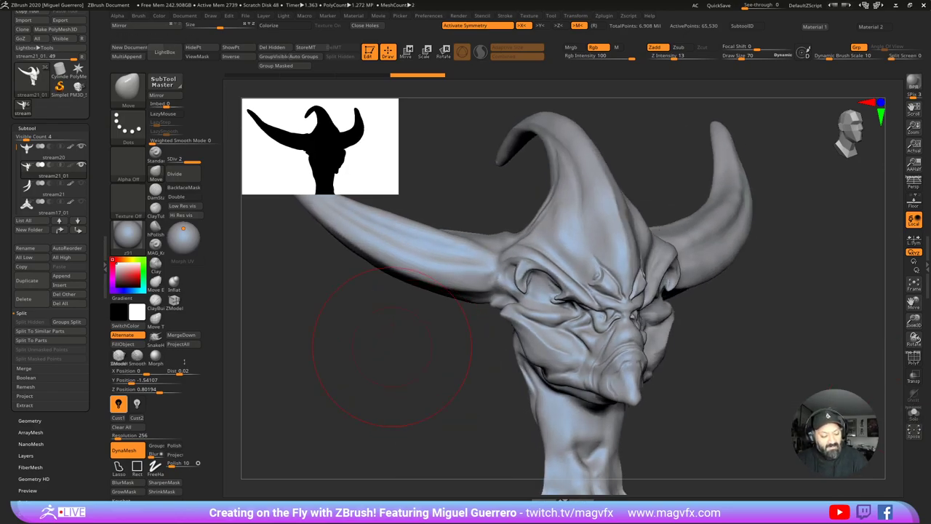
left_click(179, 345)
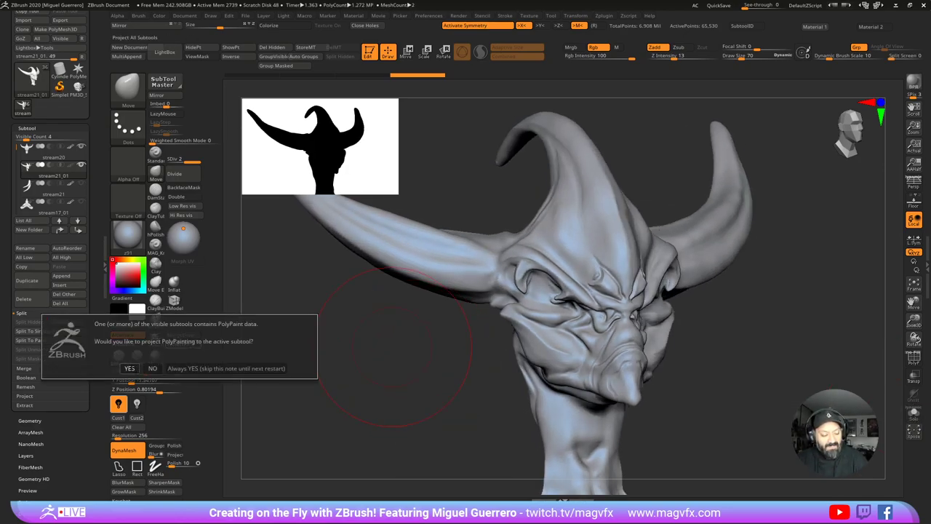
left_click(129, 368)
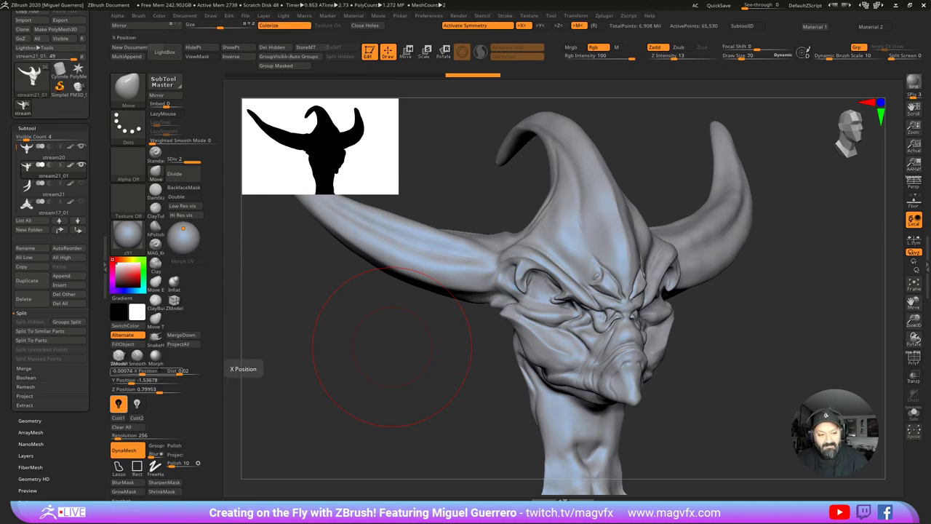
Step: Subdivide the remeshed head to levels 3 and 4, running Project All at each level
left_click_drag(431, 440, 314, 353)
key("ctrl+d")
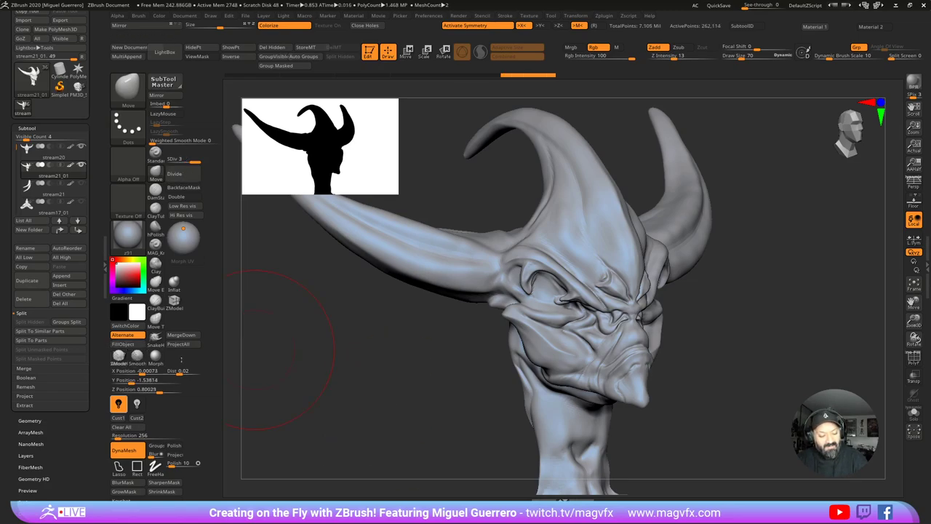
left_click(913, 414)
right_click_drag(445, 315, 408, 357, "ctrl")
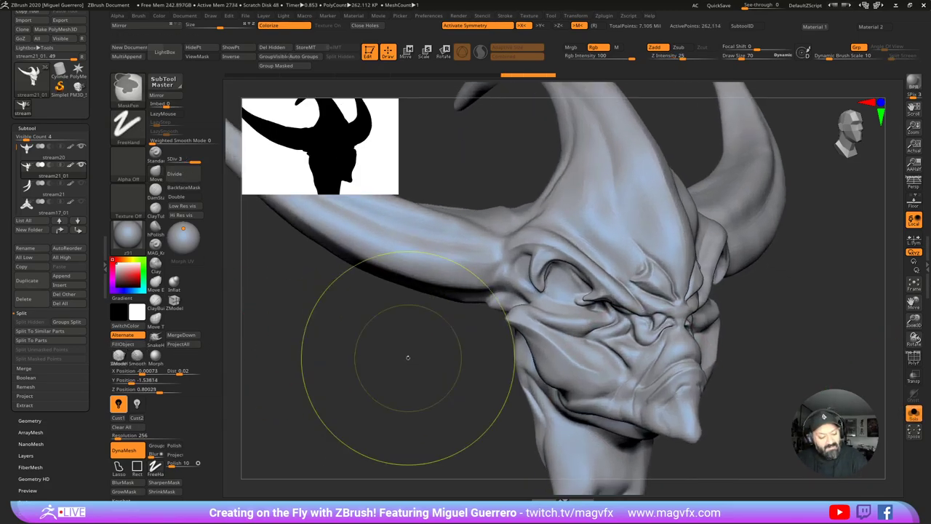
left_click(178, 344)
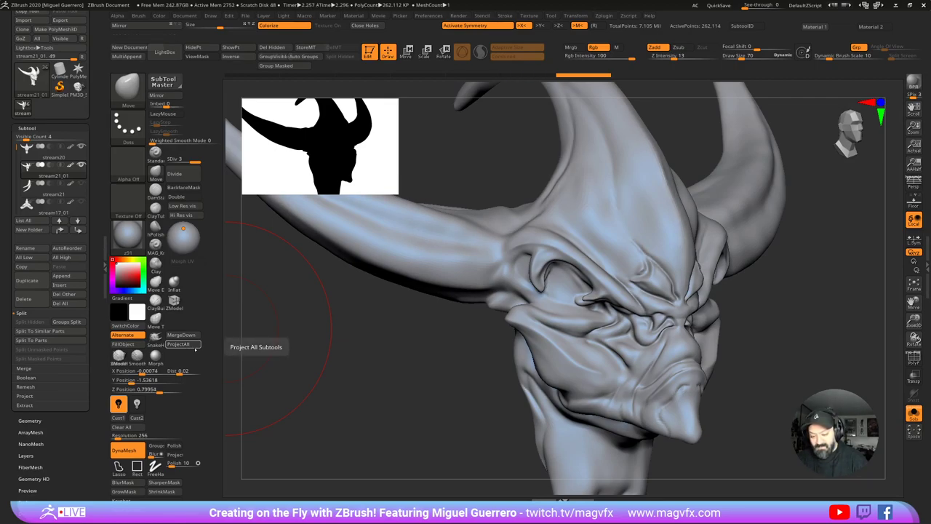
left_click(175, 173)
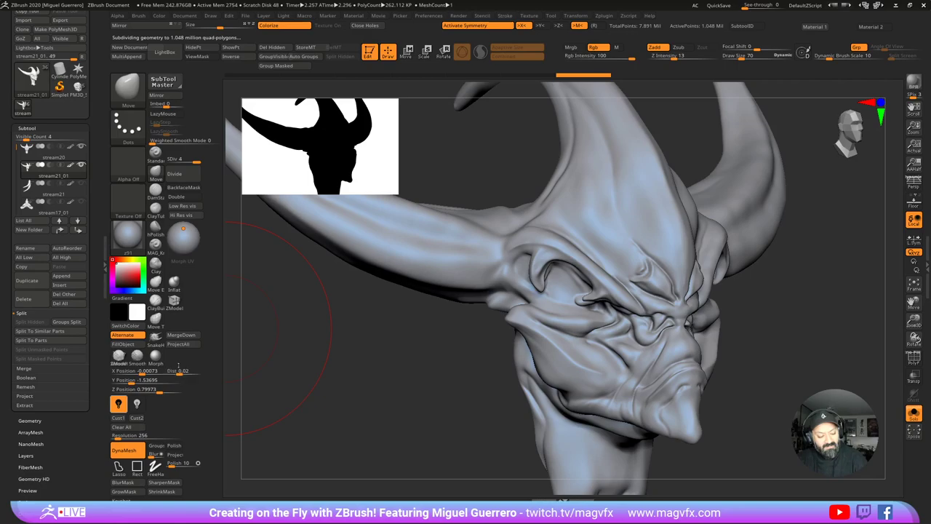
left_click(191, 346)
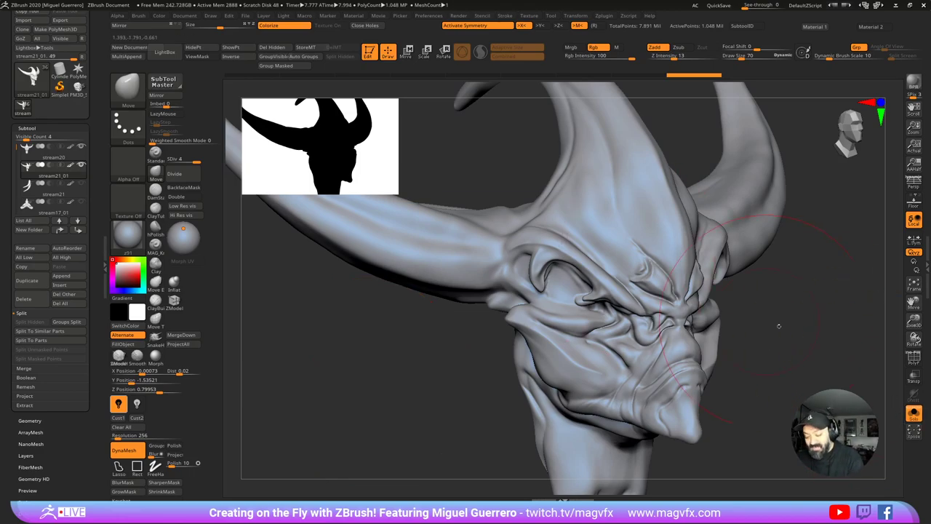
Step: Show the polyframe on the remeshed head and examine its topology at subdivision level 1
left_click(914, 358)
left_click_drag(407, 342, 426, 346)
left_click(913, 358)
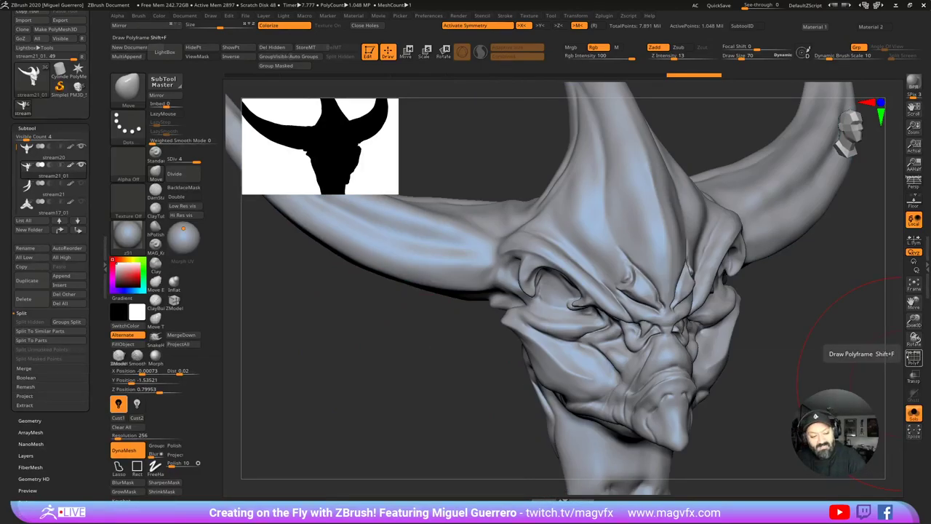
left_click(913, 357)
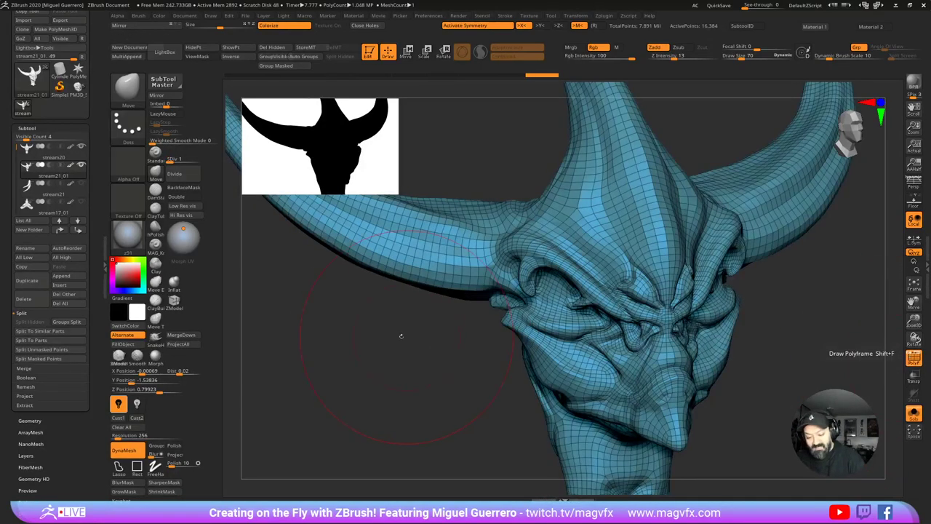
Step: Try reshaping the side horns with the Move brush at subdivision level 1, undo it, and hide the polyframe
mouse_move(385, 367)
left_mouse_down()
mouse_move(377, 349)
mouse_move(412, 374)
mouse_move(426, 308)
mouse_move(518, 326)
left_mouse_up()
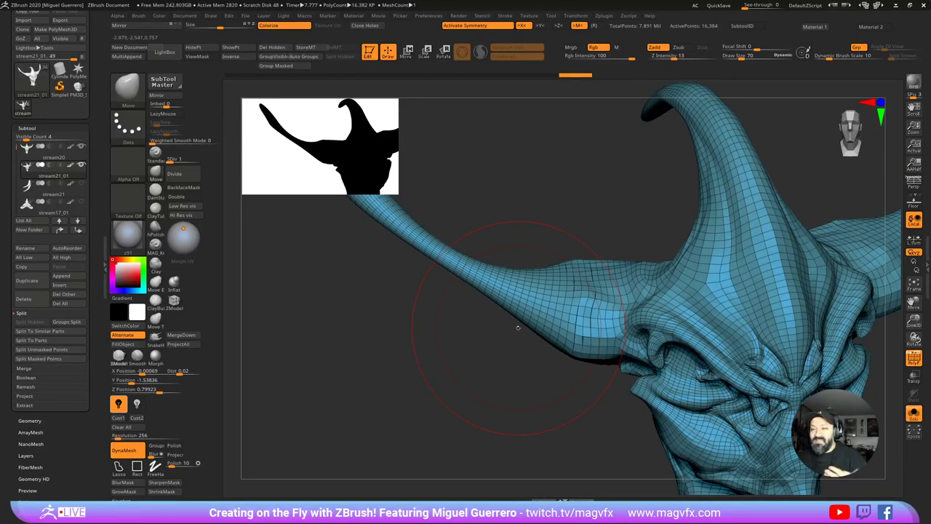
key("ctrl+z")
mouse_move(430, 390)
left_mouse_down()
mouse_move(380, 395)
mouse_move(386, 404)
left_mouse_up()
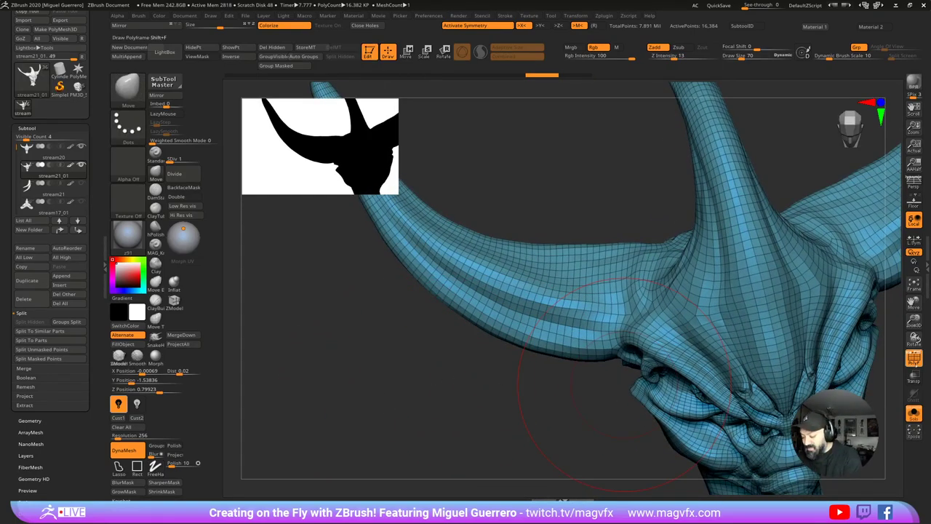
key("shift+f")
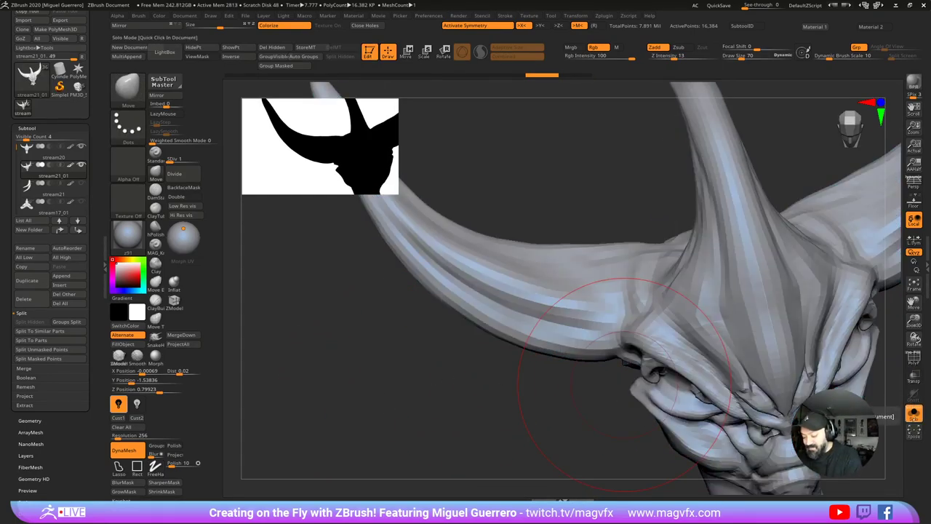
Step: Reshape the side horns of the remeshed head at subdivision level 1 using the Move brush at size 78
left_click_drag(422, 338, 410, 375, "alt")
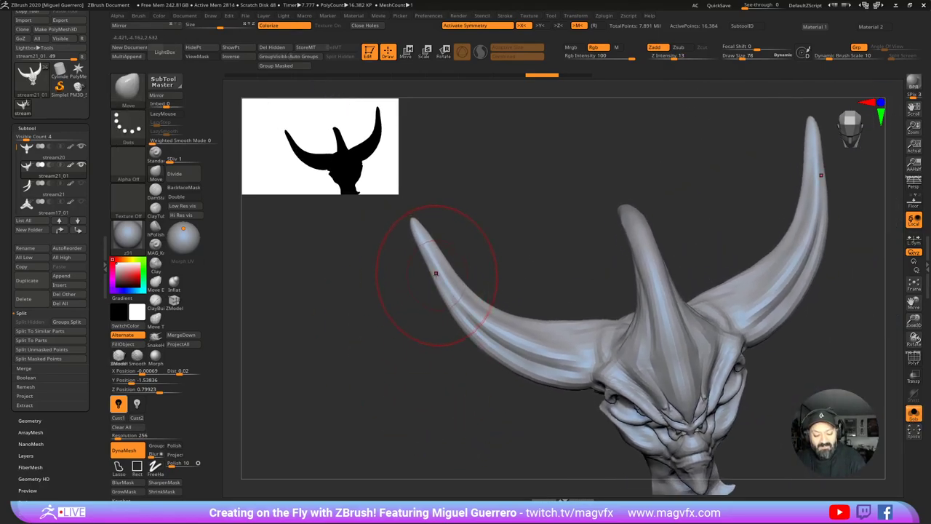
left_click_drag(439, 275, 428, 279)
mouse_move(452, 313)
left_mouse_down()
mouse_move(396, 404)
mouse_move(453, 337)
mouse_move(549, 365)
mouse_move(321, 299)
left_mouse_up()
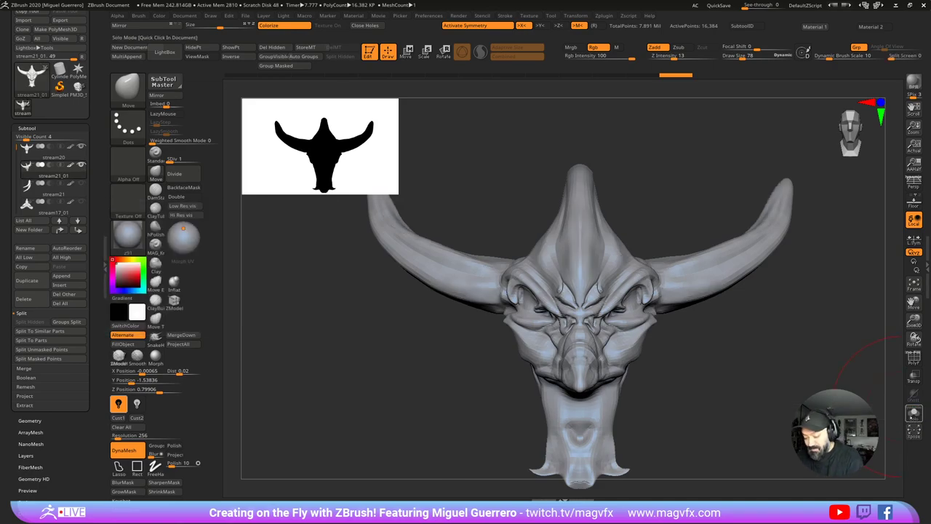
Step: Select the original stream20 head, save the file to disk, and view that head alone in Solo mode
left_click(32, 155)
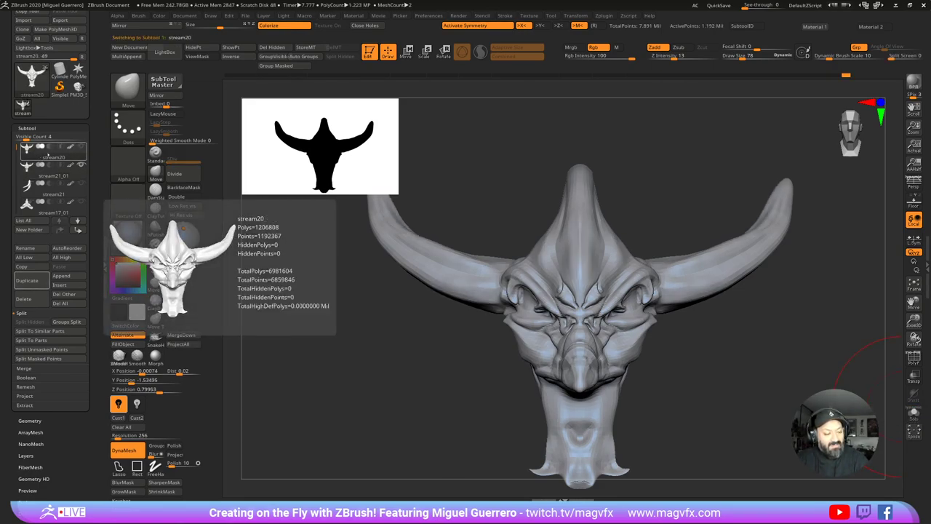
left_click(27, 280)
scroll(69, 51, "up", 2)
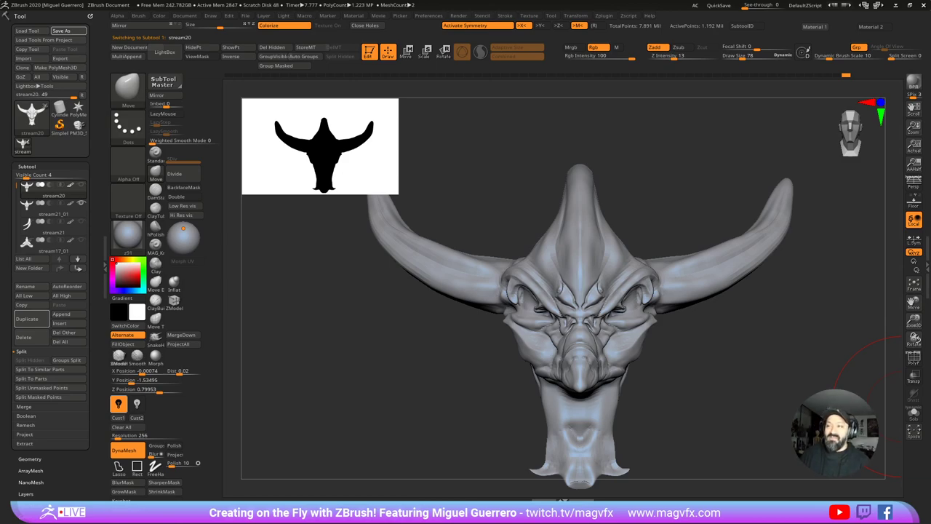
key("ctrl+s")
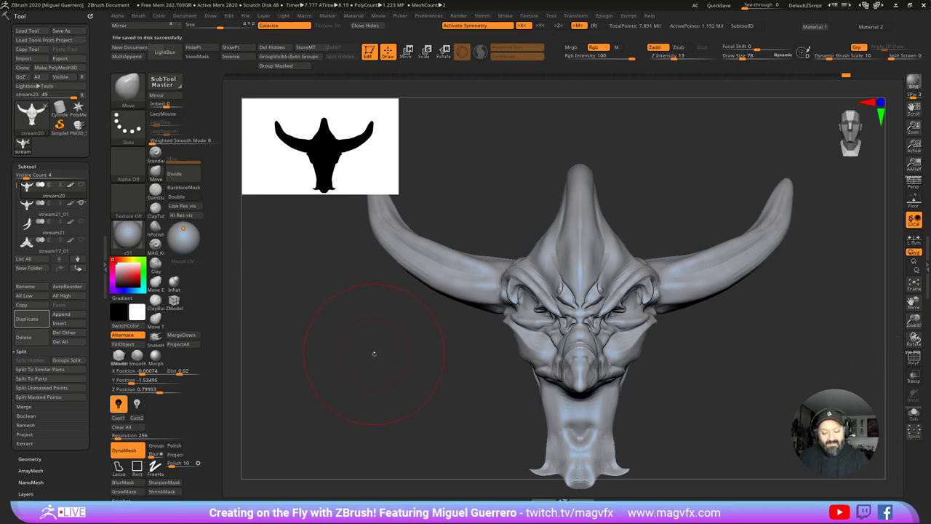
left_click_drag(374, 353, 348, 346)
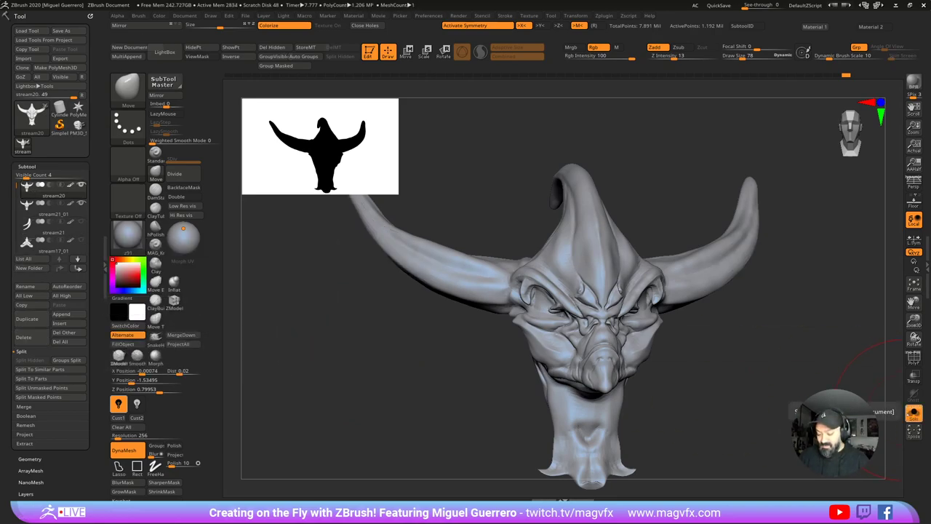
Step: Check the original stream20 head's polyframe, hide it again, and permanently delete that subtool
left_click(914, 357)
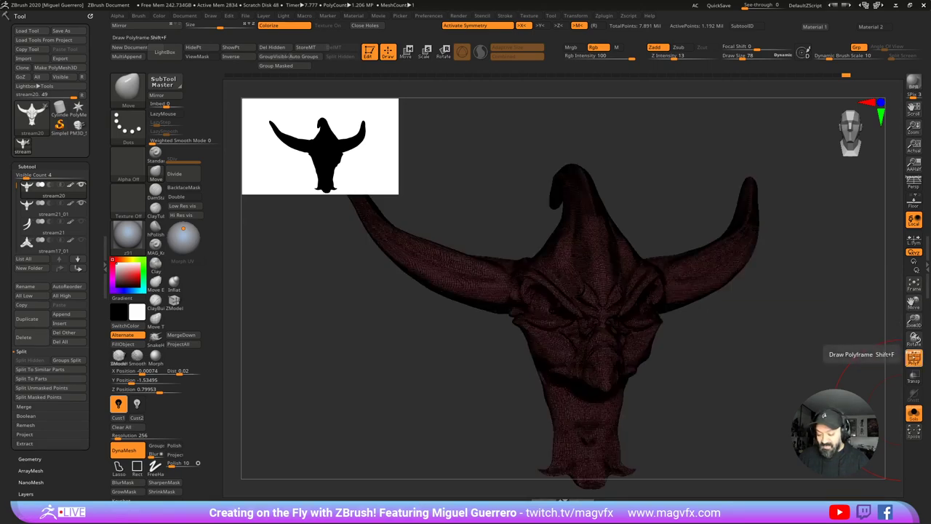
left_click(914, 357)
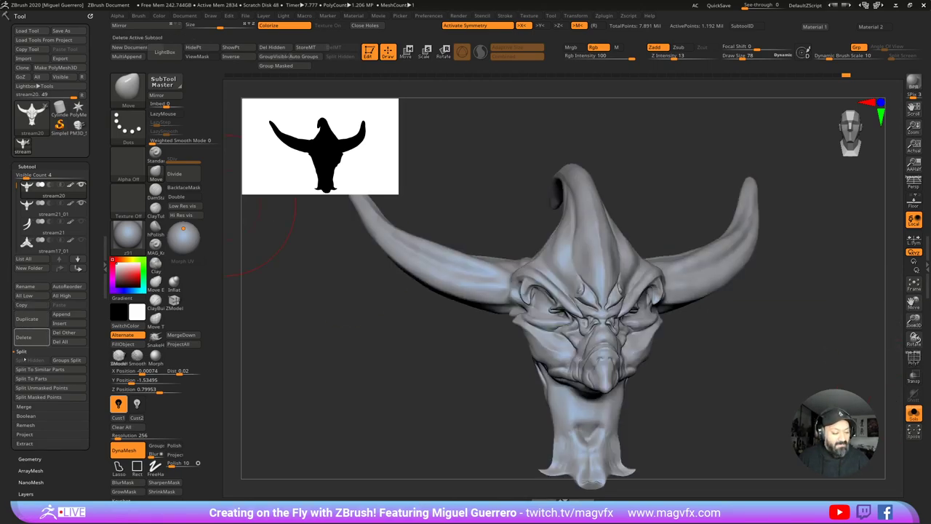
left_click(33, 339)
left_click(117, 356)
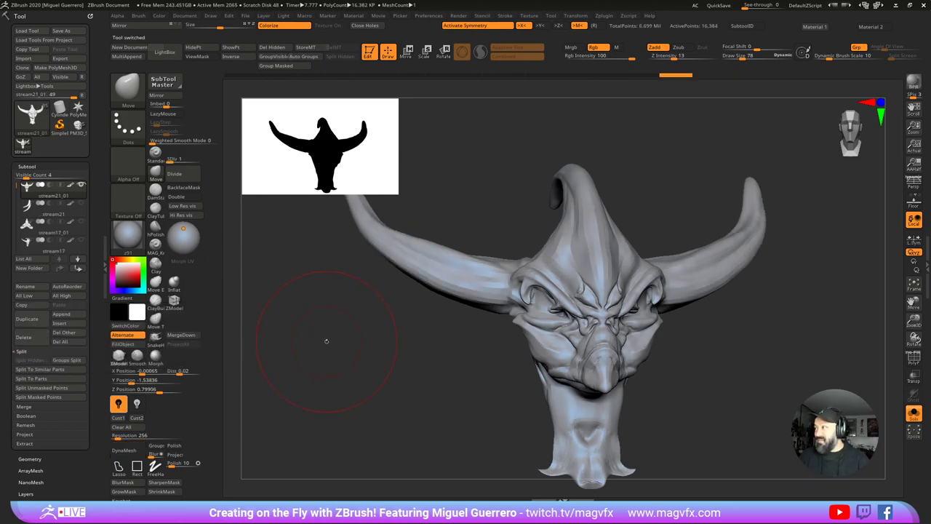
Step: Subdivide the remeshed stream21_01 head twice, up to subdivision level 3
left_click_drag(317, 324, 322, 325)
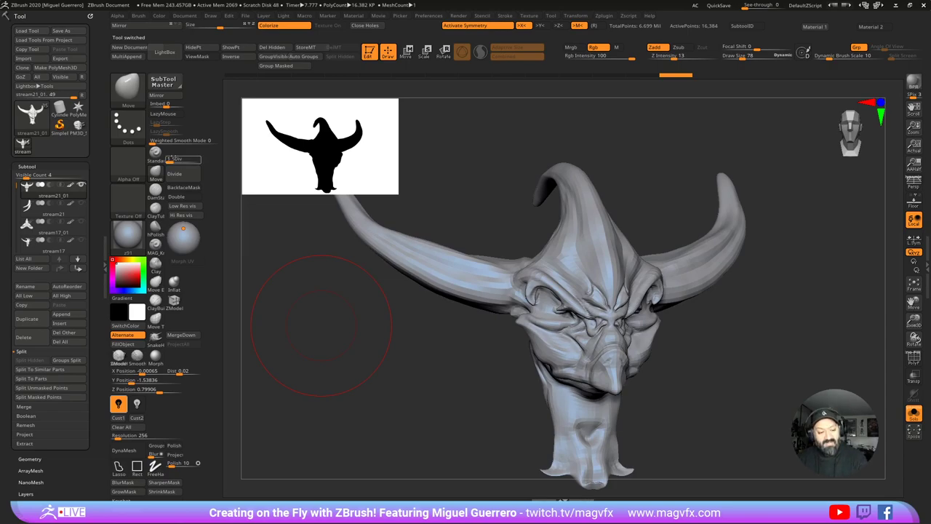
key("ctrl+d")
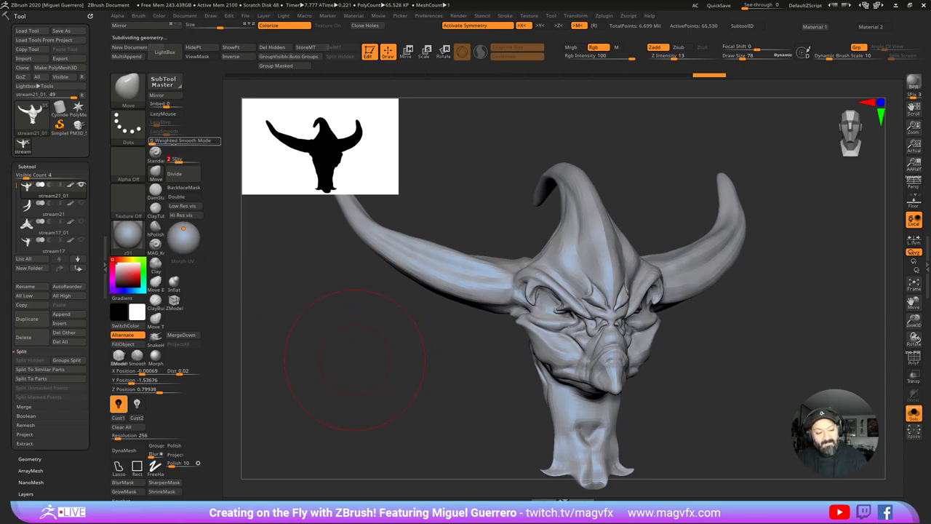
key("ctrl+d")
left_click_drag(381, 361, 389, 353)
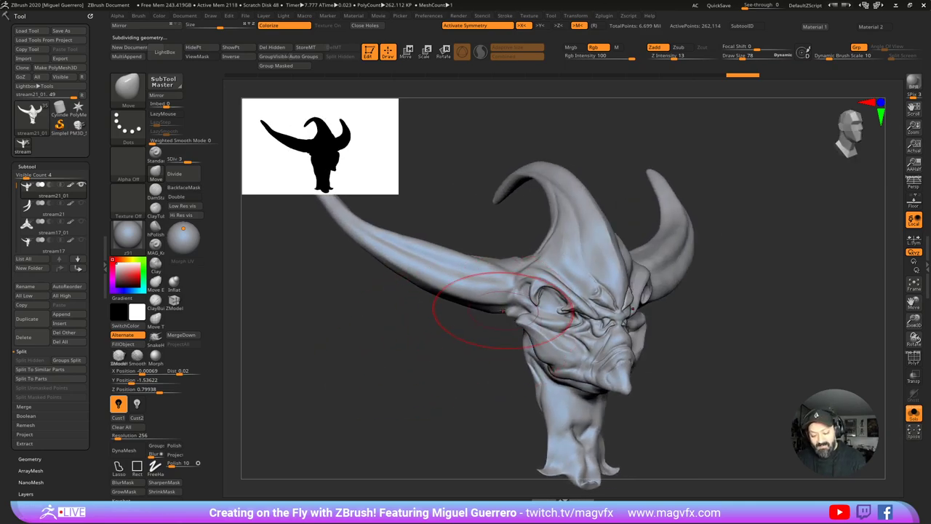
Step: Reshape the underside of the side horns near their bases with the Move brush at size 70
key("[")
key("[")
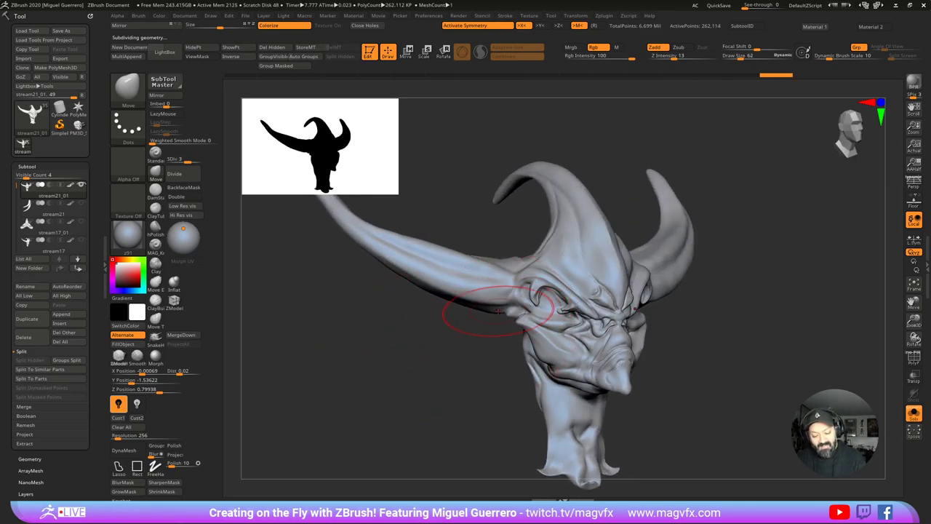
key("]")
key("]")
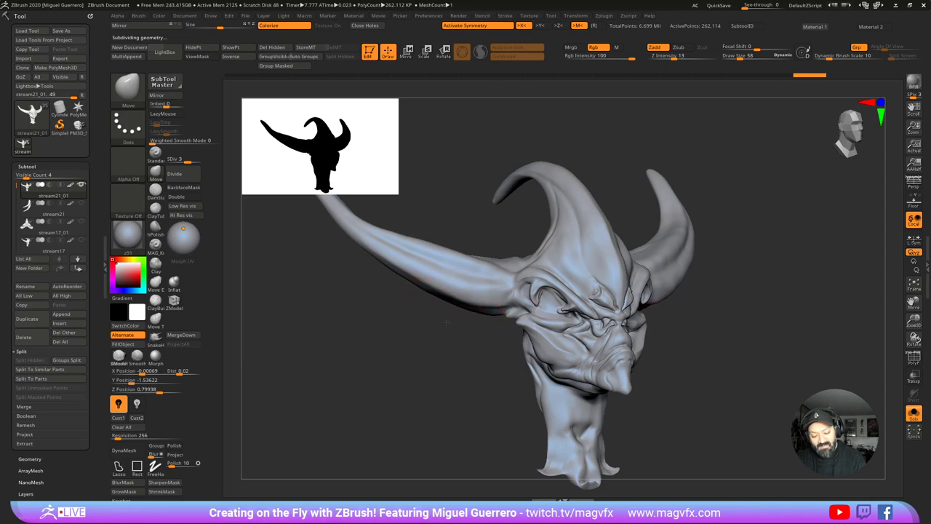
key("]")
left_click_drag(427, 290, 430, 298)
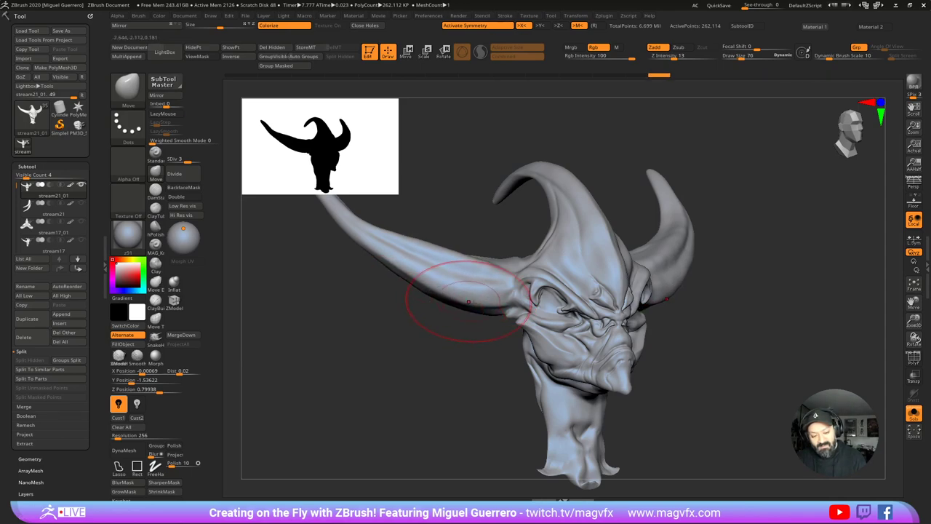
left_click_drag(486, 315, 493, 331)
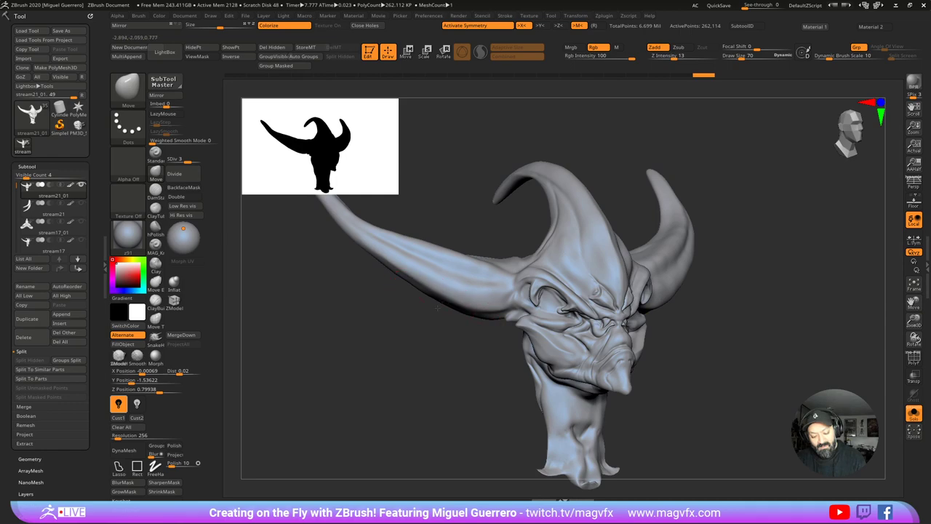
mouse_move(448, 289)
left_mouse_down()
mouse_move(384, 299)
mouse_move(385, 277)
left_mouse_up()
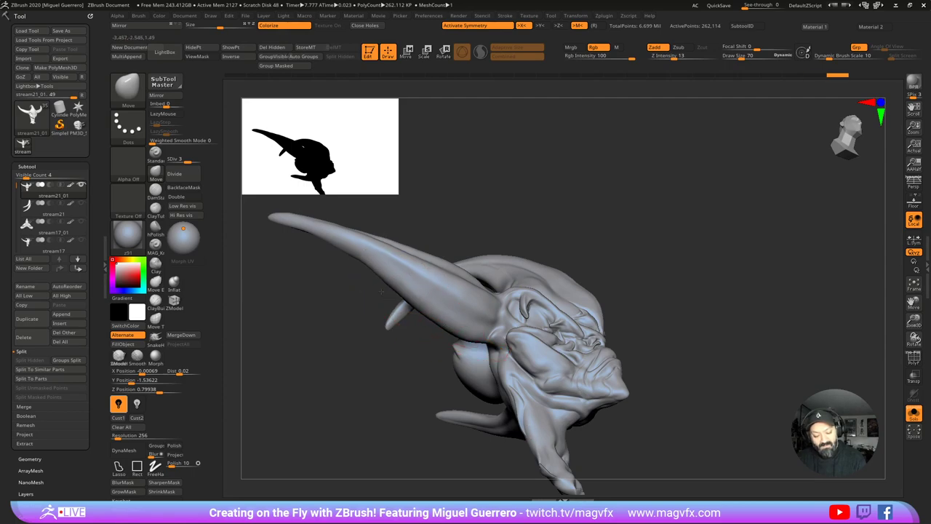
mouse_move(380, 291)
left_mouse_down()
mouse_move(354, 356)
mouse_move(267, 298)
left_mouse_up()
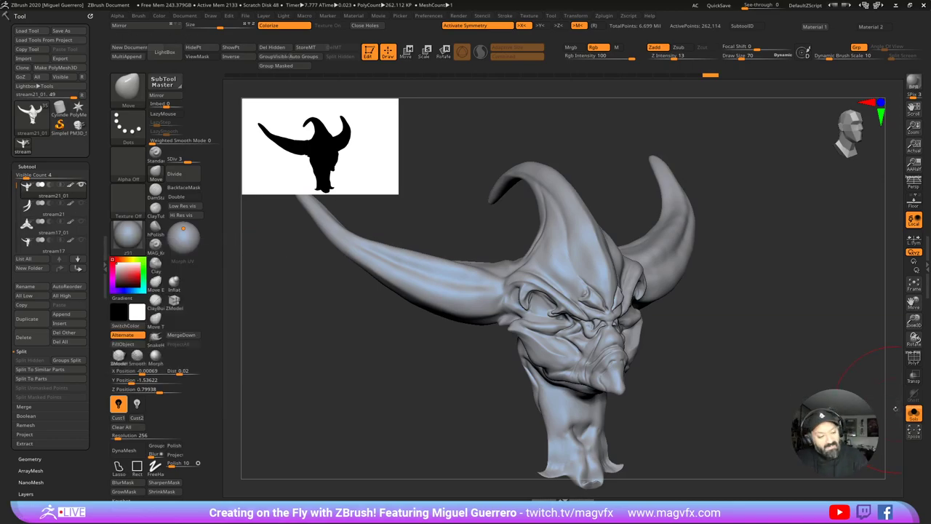
Step: Show all the character's subtools together outside Solo mode, with the remeshed stream21_01 head selected
left_click(76, 187)
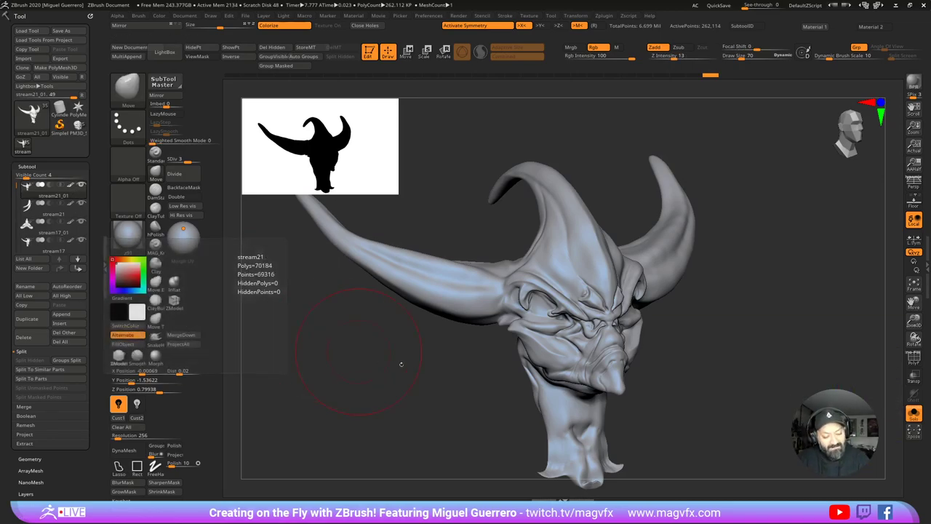
left_click(913, 412)
left_click_drag(359, 341, 285, 305)
left_click(466, 273, "alt")
left_click(420, 291, "alt")
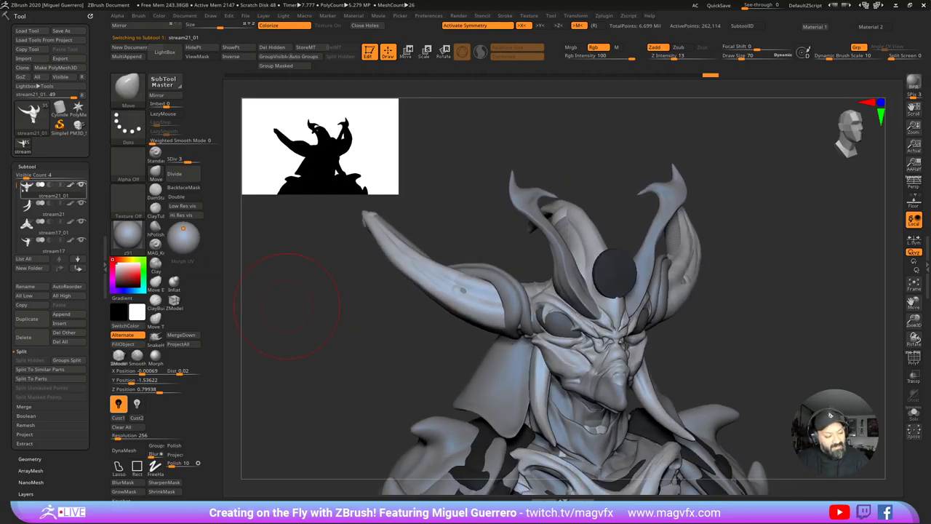
Step: Hide the ZSphere1 subtool further down the subtool list
left_click_drag(18, 186, 17, 222)
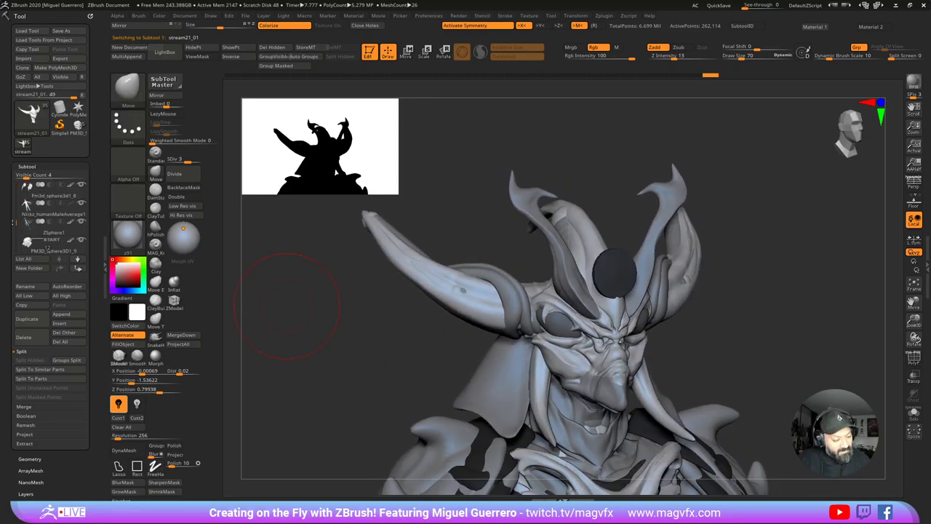
left_click(81, 221)
left_click_drag(371, 335, 405, 297)
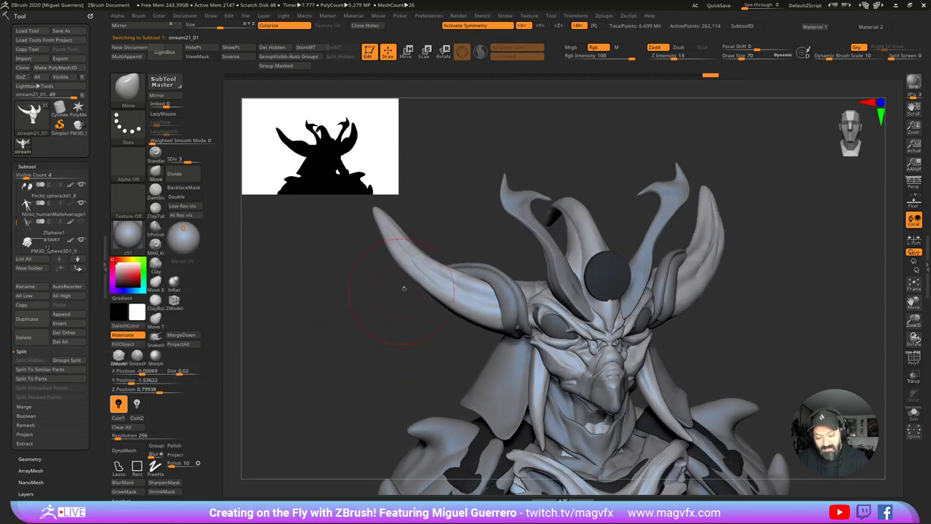
Step: Select the old stream17 head, inspect it alone in Solo mode, delete it, and show the full character
left_click(432, 279, "alt")
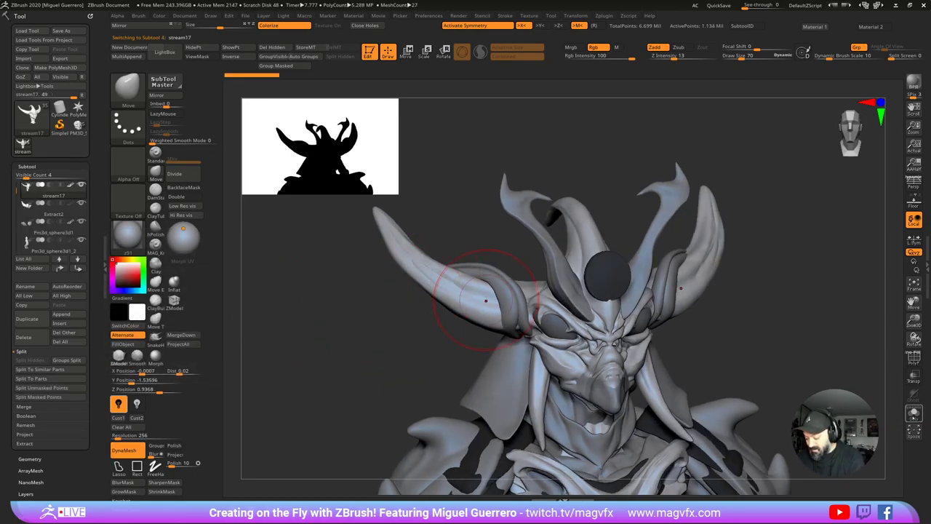
left_click(913, 414)
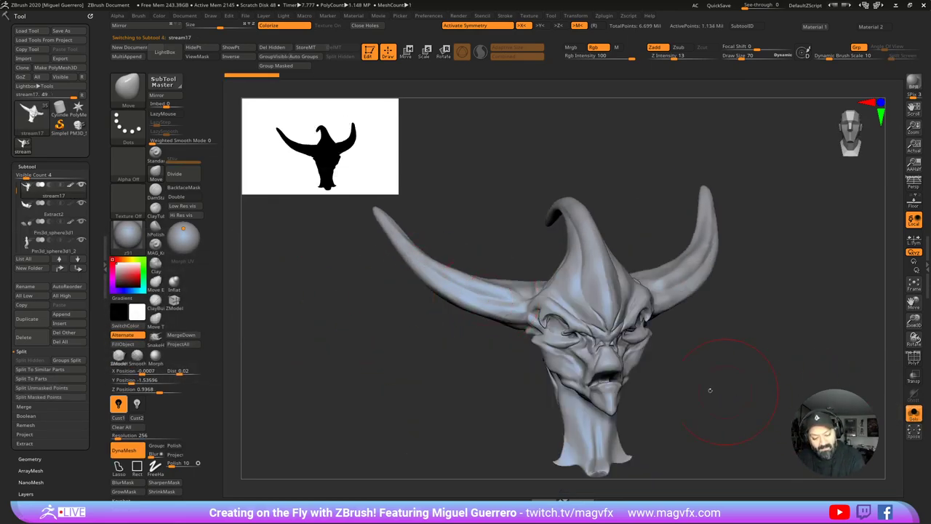
left_click_drag(513, 375, 465, 367)
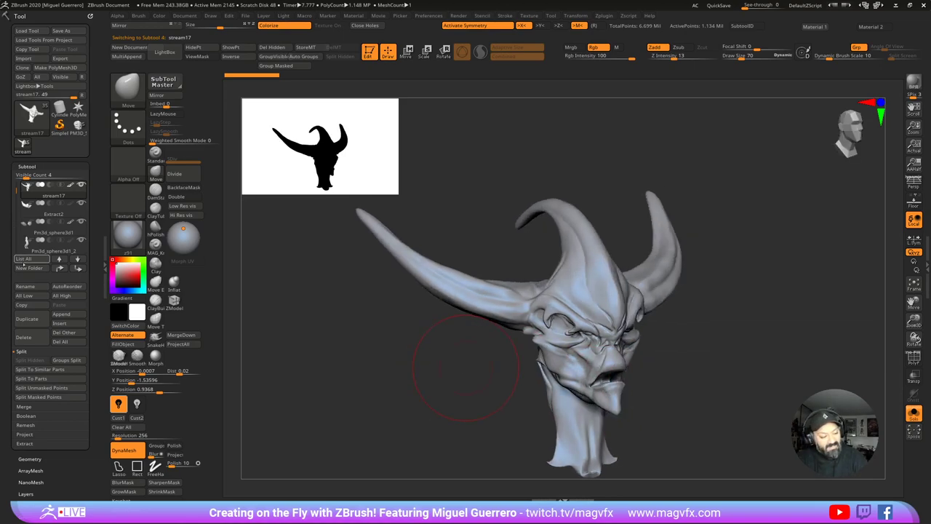
left_click(29, 338)
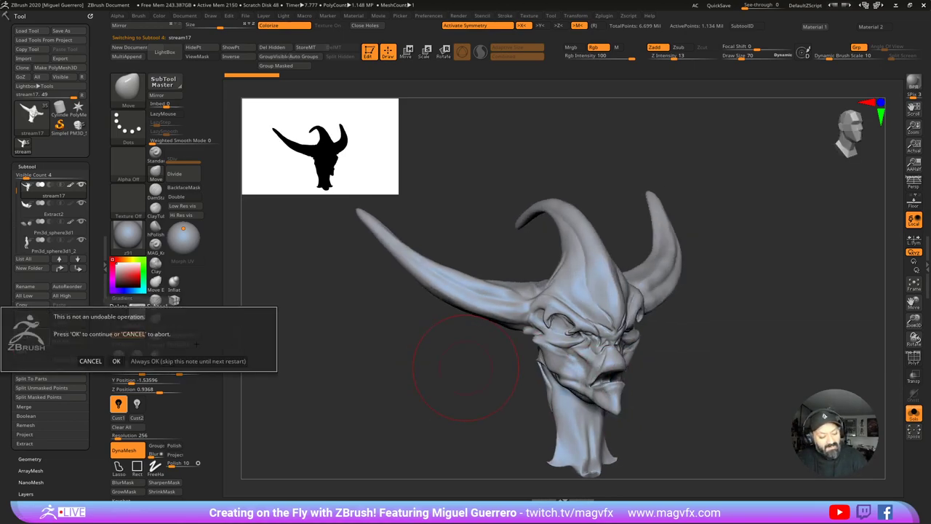
left_click(116, 360)
left_click(914, 412)
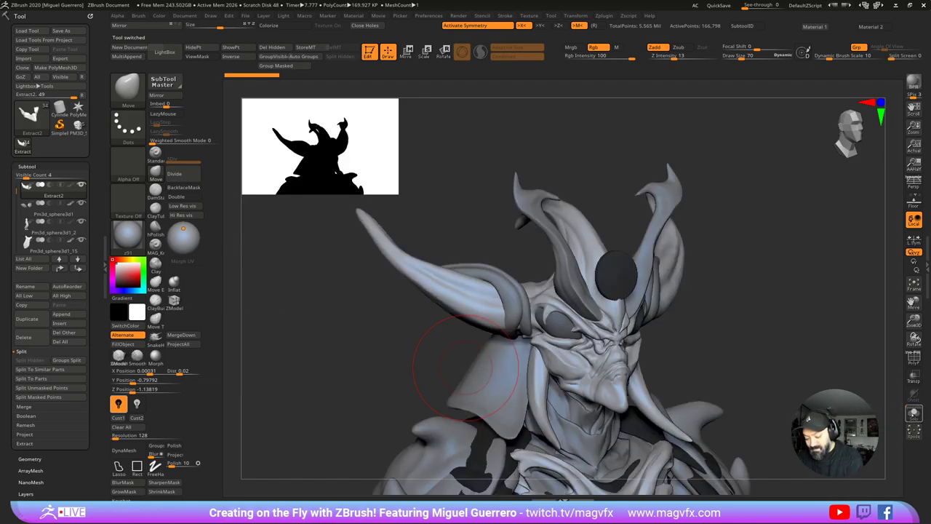
Step: Check the Extract2 subtool in Solo mode and permanently delete it
mouse_move(355, 361)
right_mouse_down()
mouse_move(427, 354)
mouse_move(459, 332)
mouse_move(677, 354)
right_mouse_up()
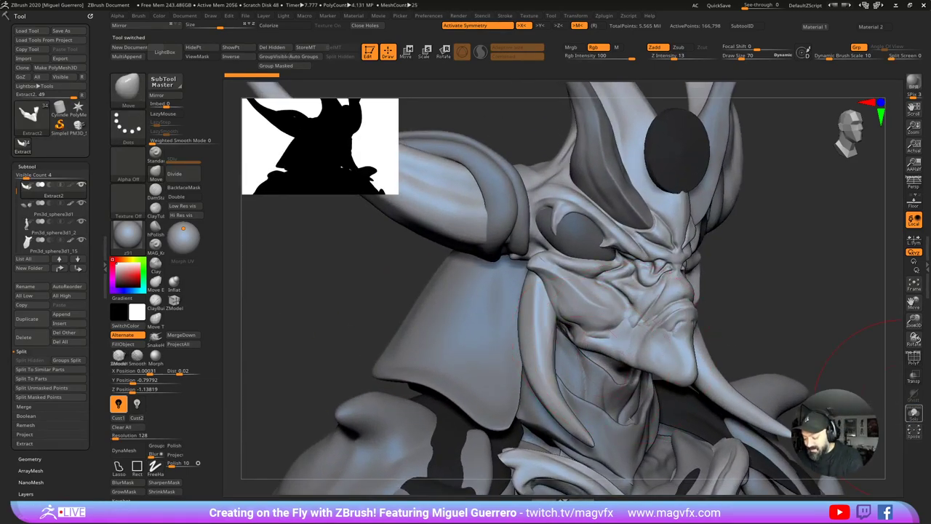
left_click(914, 412)
left_click(913, 412)
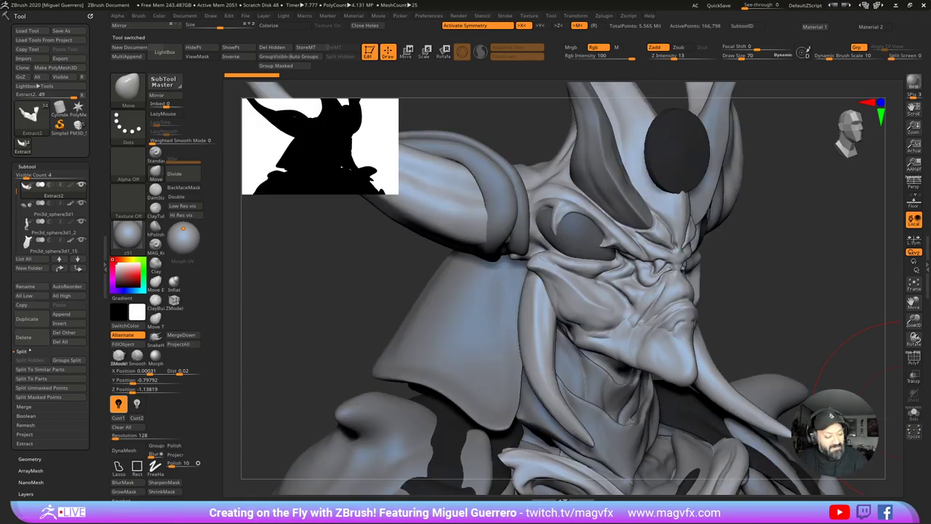
left_click(23, 338)
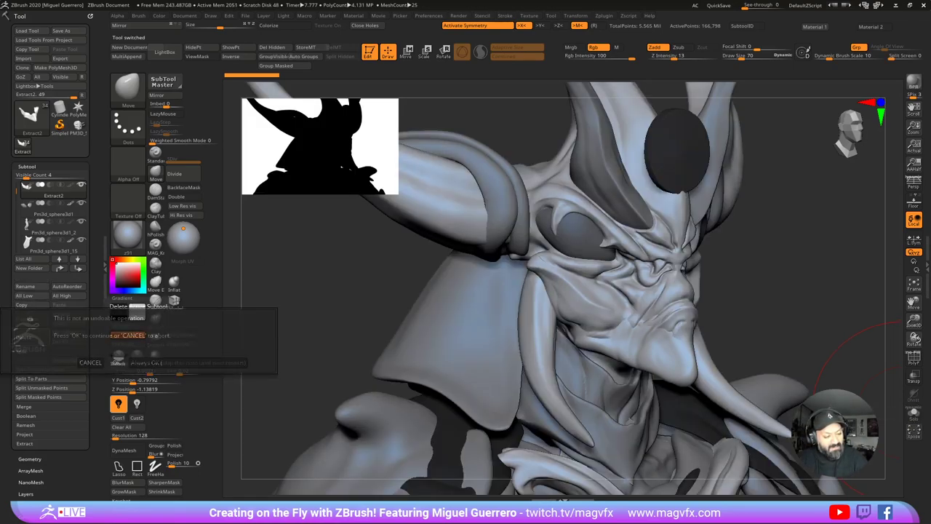
left_click(117, 362)
Step: Select the dark cylinder disc in front of the forehead and delete its subtool
left_click_drag(318, 309, 338, 356, "shift")
left_click(640, 212, "alt")
left_click_drag(382, 214, 354, 333)
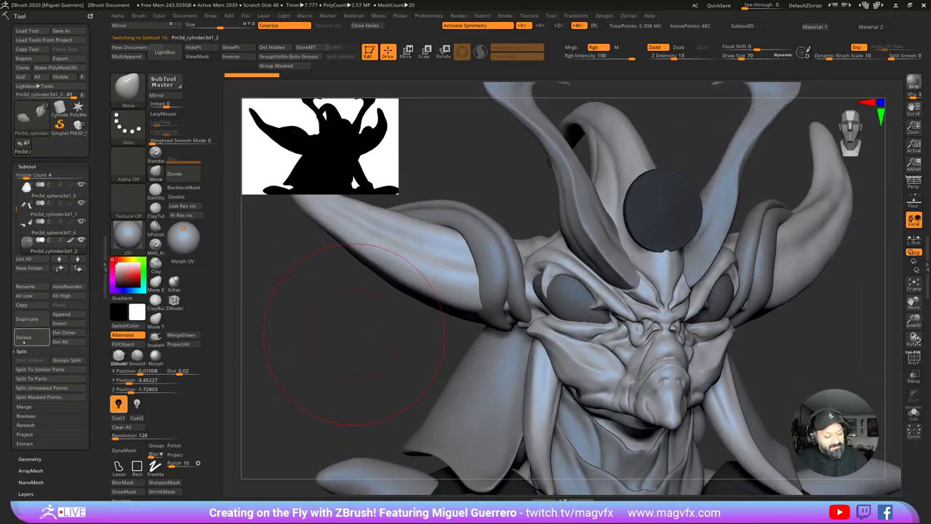
left_click(24, 336)
left_click(116, 361)
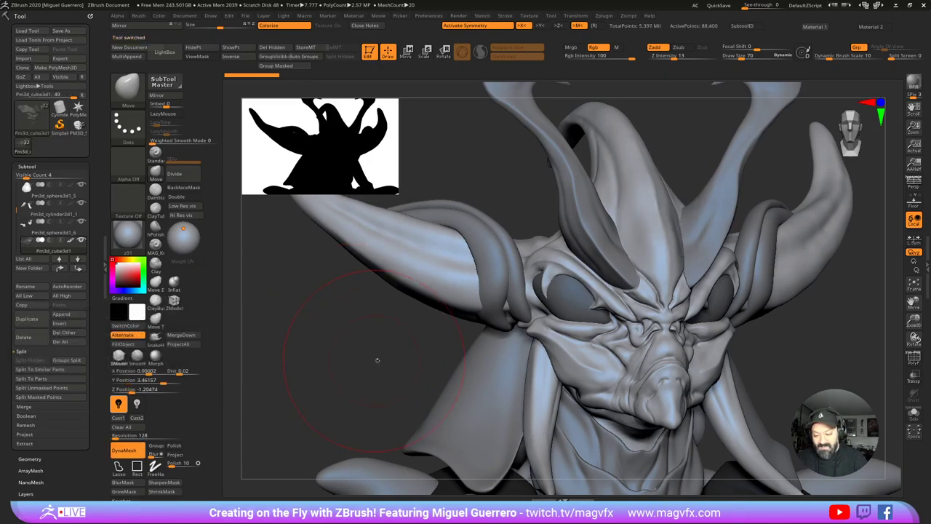
Step: Select the bands wrapping the side horns' bases and adjust their fit with the Move brush from the side
mouse_move(378, 357)
left_mouse_down()
mouse_move(394, 309)
mouse_move(550, 349)
left_mouse_up()
left_click(687, 332, "alt")
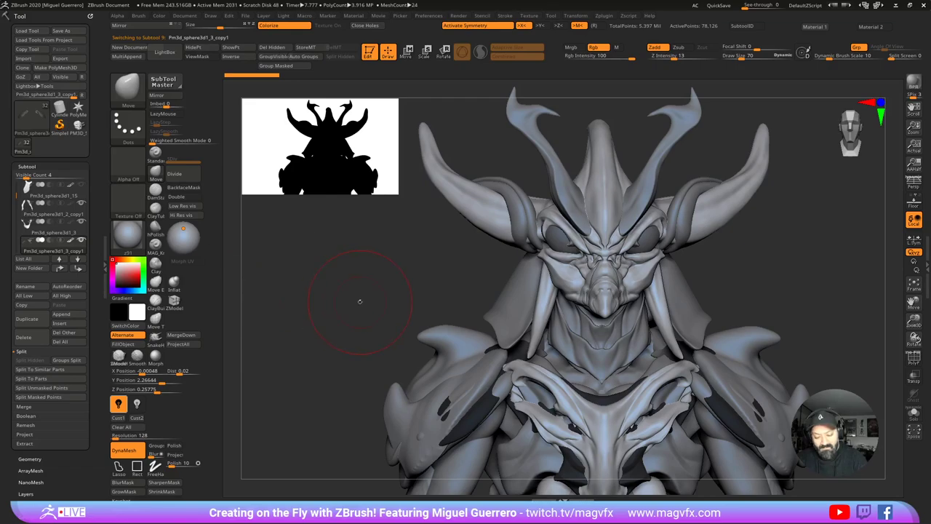
left_click_drag(359, 301, 422, 313)
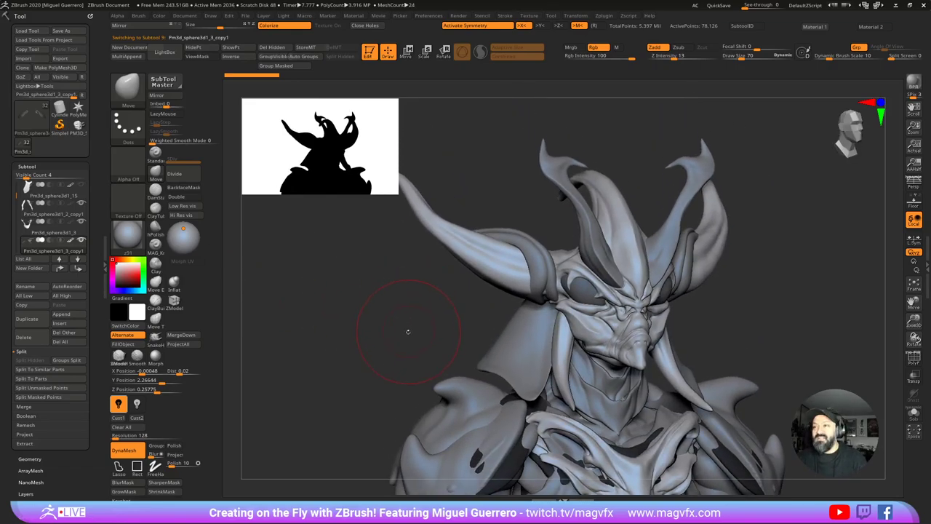
mouse_move(405, 327)
right_mouse_down("ctrl")
mouse_move(418, 337)
mouse_move(408, 338)
mouse_move(403, 400)
mouse_move(436, 396)
right_mouse_up("ctrl")
left_click(521, 262, "alt")
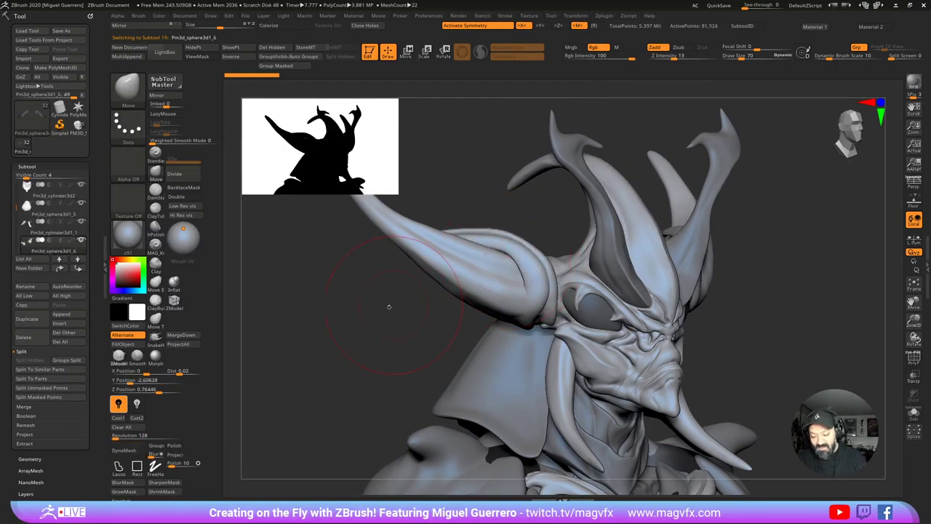
left_click_drag(389, 306, 364, 335)
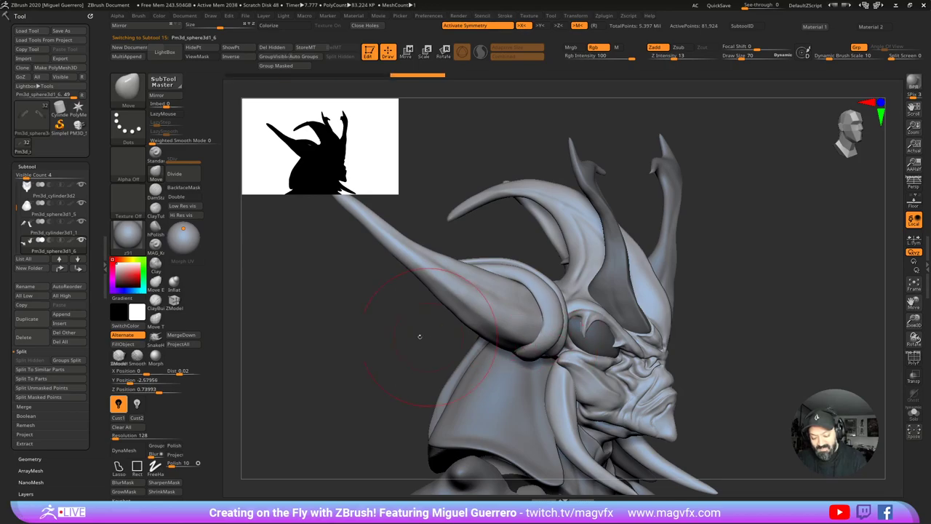
left_click_drag(420, 337, 489, 339)
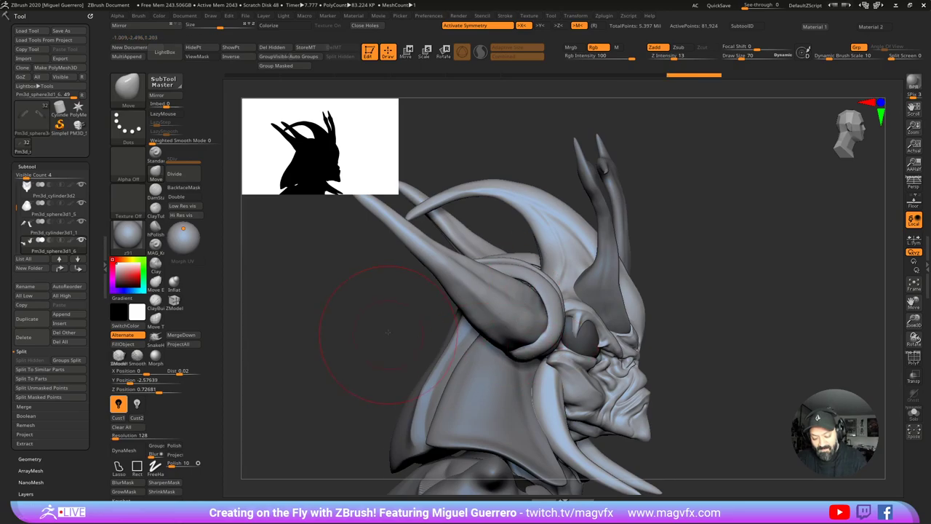
left_click_drag(438, 363, 467, 364)
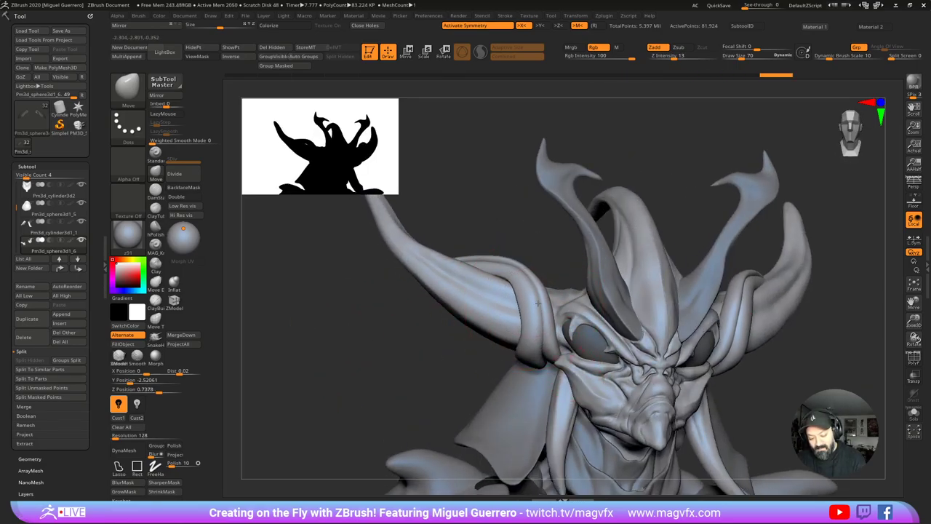
Step: Refine the horn bands with the Move brush from the front so they follow the reshaped horns
left_click_drag(538, 304, 537, 331)
left_click_drag(425, 345, 434, 357)
mouse_move(497, 282)
left_mouse_down()
mouse_move(484, 287)
mouse_move(492, 284)
mouse_move(474, 273)
left_mouse_up()
left_click_drag(418, 351, 392, 357, "shift")
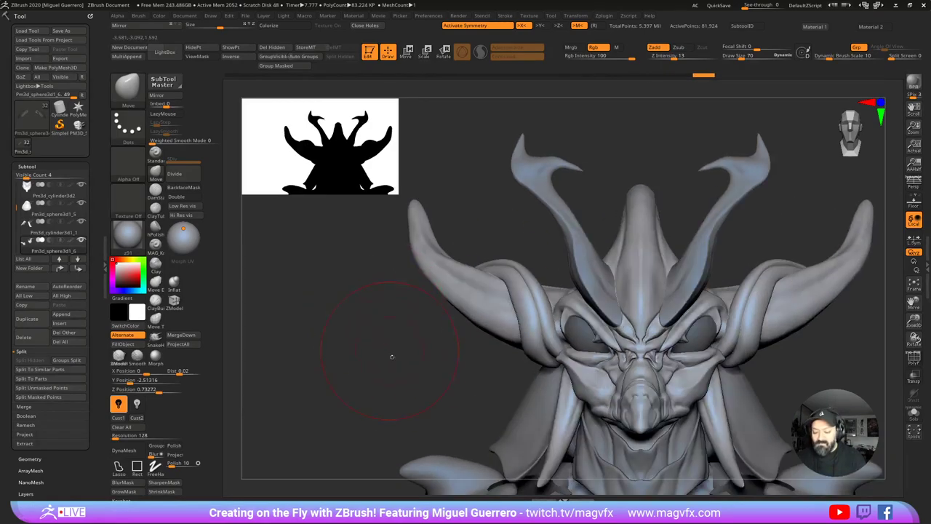
right_click_drag(392, 365, 353, 354, "alt")
right_click_drag(387, 381, 414, 366, "ctrl")
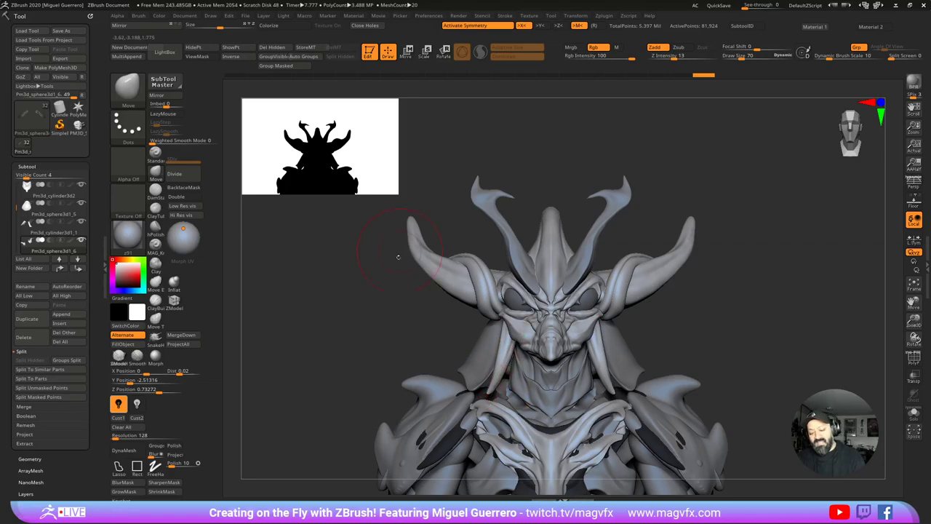
left_click_drag(398, 257, 379, 272)
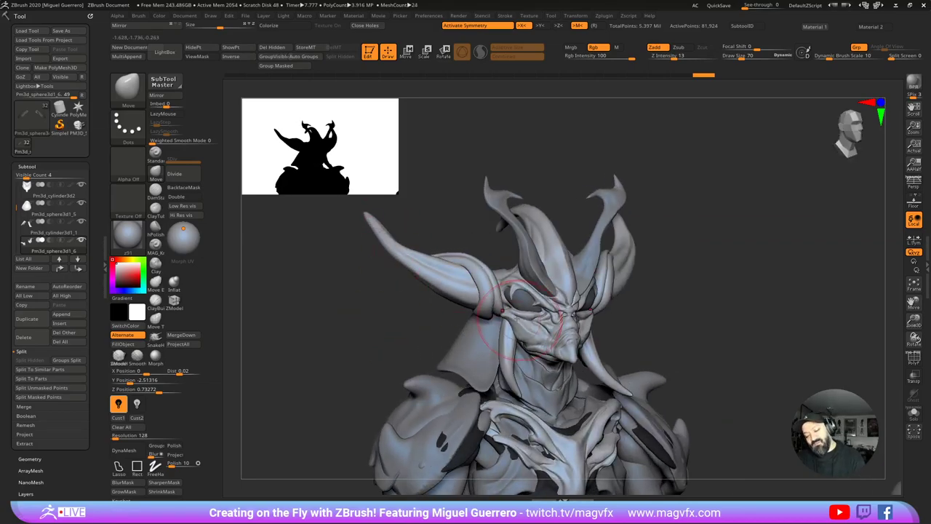
Step: Adjust the rear and upper sections of the horn bands with the Move brush, checking their polygroups with the polyframe shown temporarily
left_click_drag(379, 331, 559, 275)
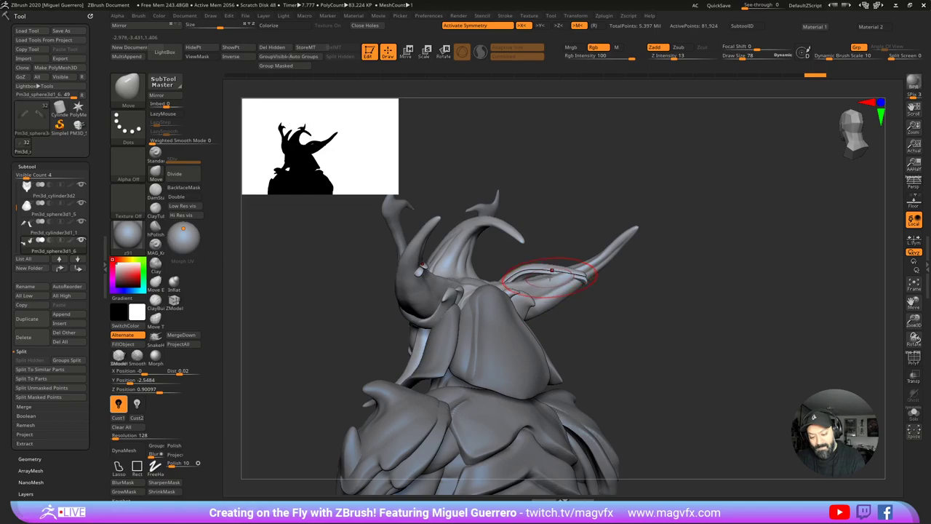
left_click(916, 357)
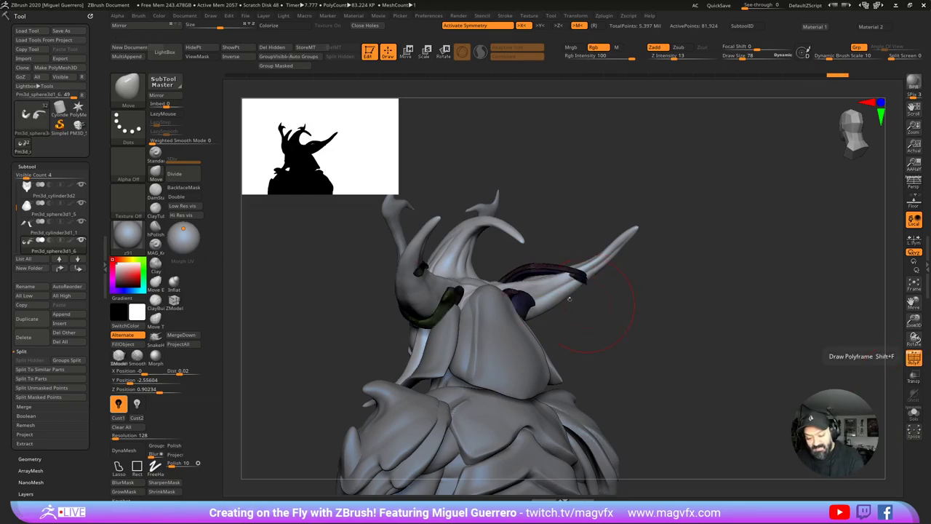
right_click_drag(535, 285, 590, 358, "ctrl")
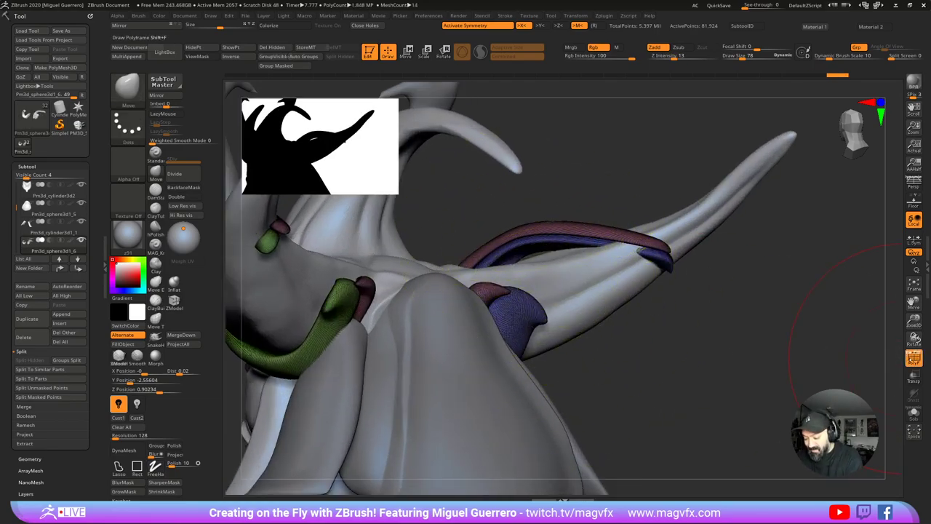
left_click_drag(718, 337, 673, 367)
mouse_move(695, 323)
left_mouse_down()
mouse_move(704, 347)
mouse_move(520, 215)
left_mouse_up()
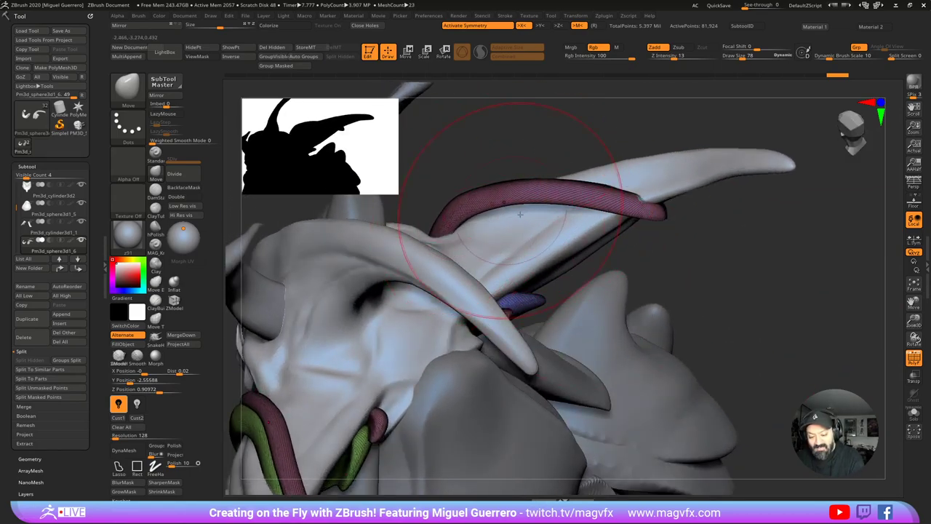
mouse_move(830, 378)
left_mouse_down()
mouse_move(790, 339)
mouse_move(343, 314)
left_mouse_up()
left_click(914, 357)
Step: Duplicate the horn-band subtool and hide the original
left_click(23, 339)
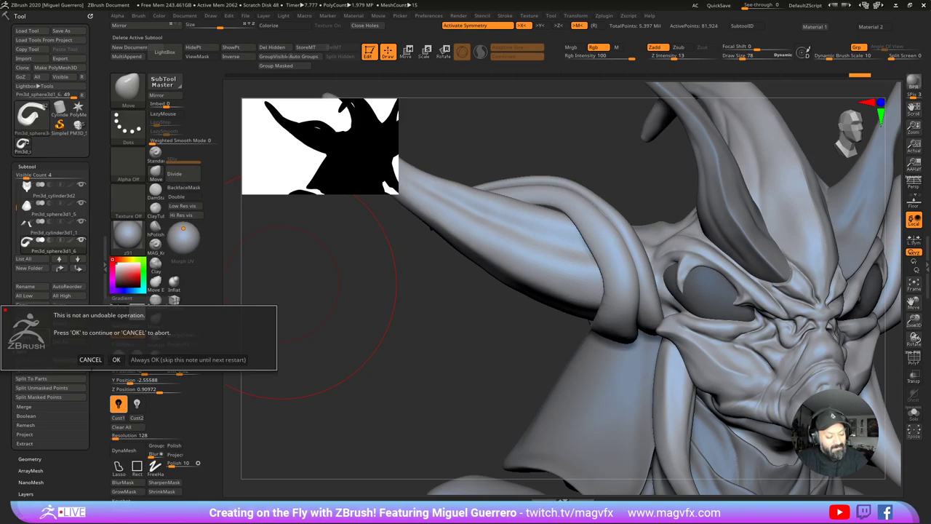
left_click(90, 359)
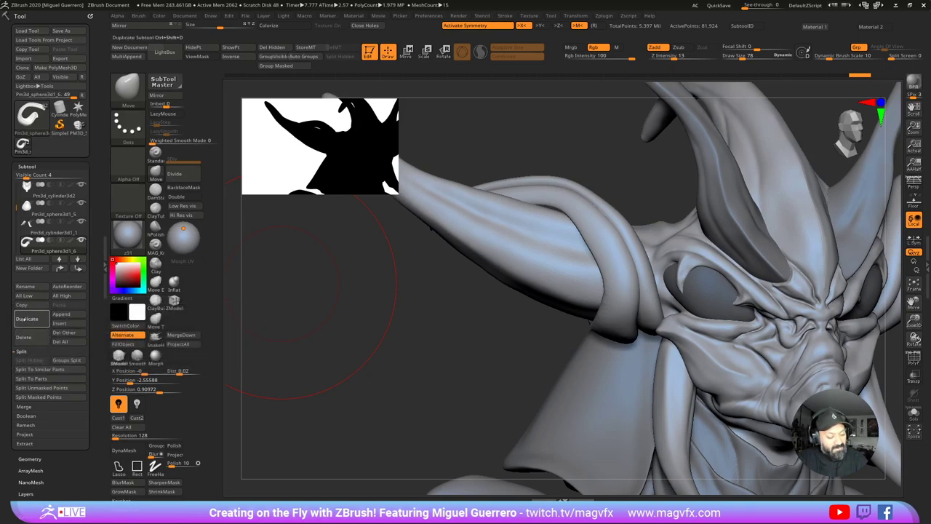
left_click(24, 361)
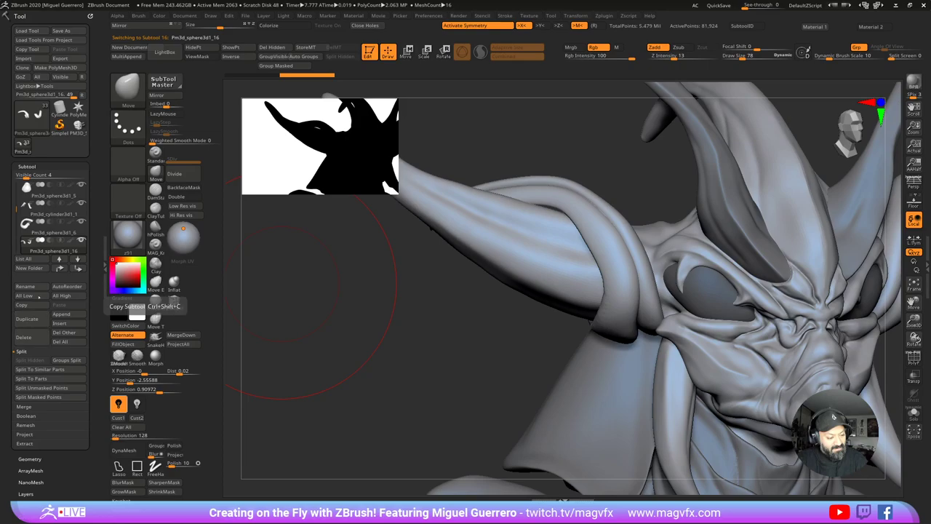
left_click_drag(15, 209, 16, 211)
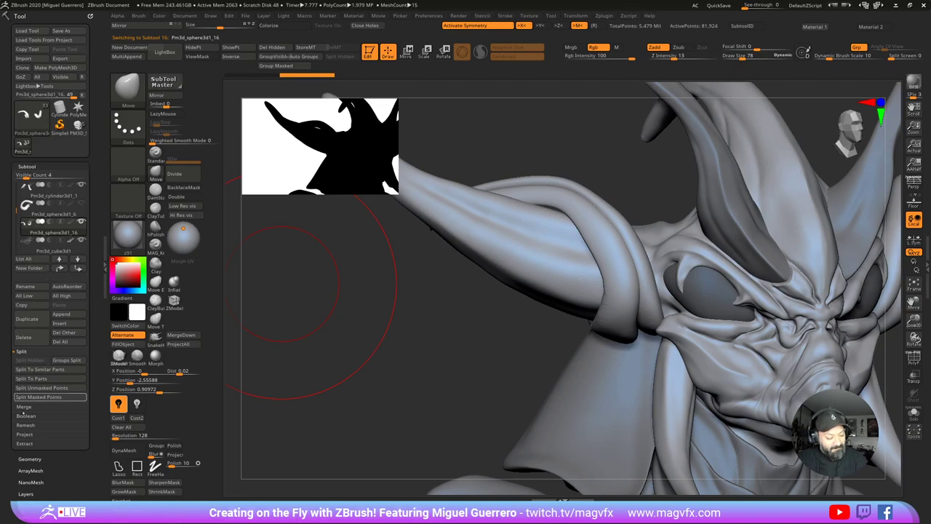
Step: Remesh the duplicated horn bands with ZRemesher and view them from the front
left_click(30, 458)
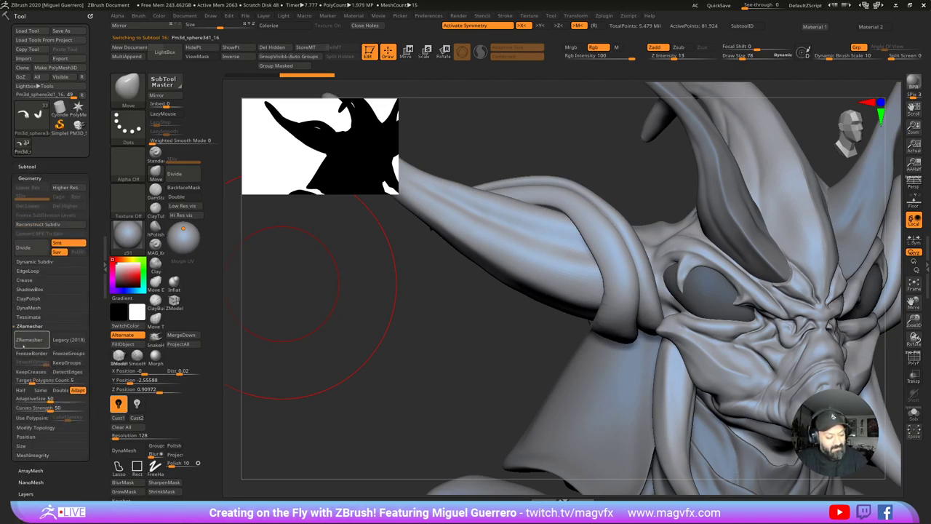
left_click(29, 340)
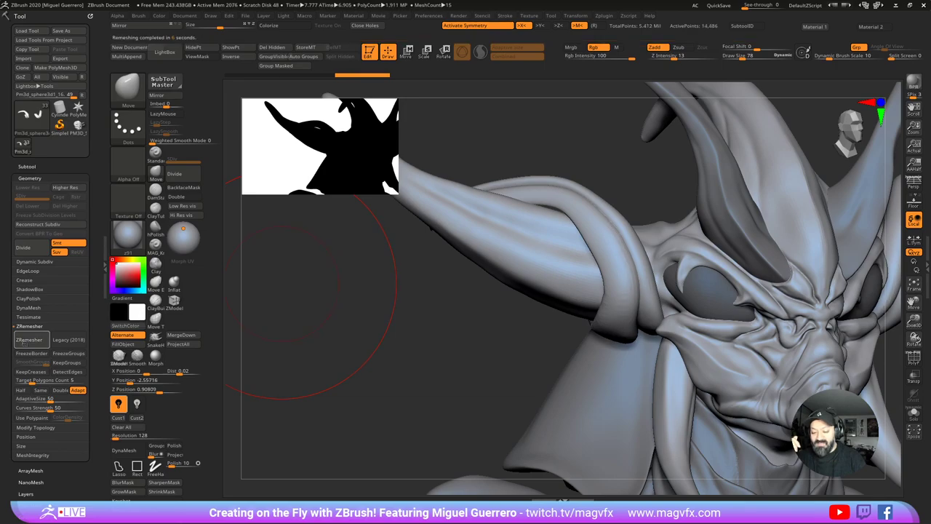
left_click_drag(457, 370, 324, 369, "shift")
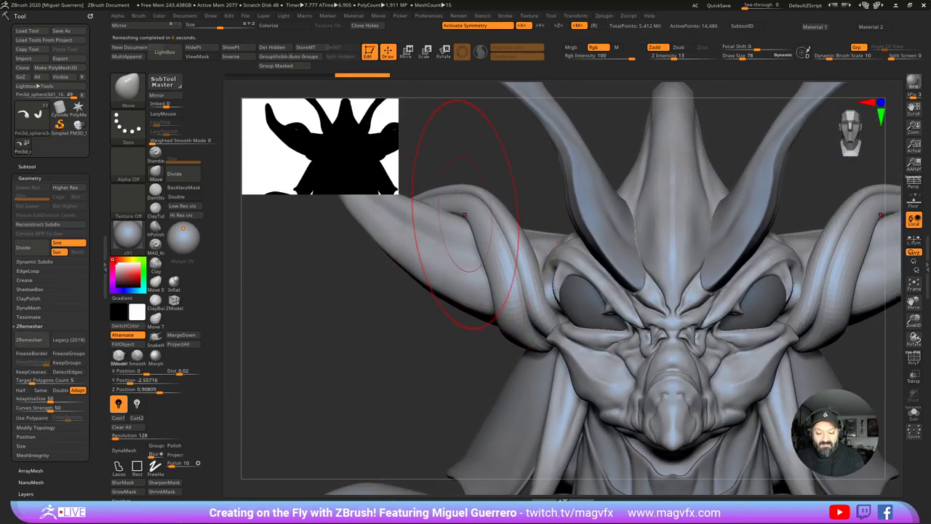
Step: Reshape the remeshed bands with progressively smaller Move brush strokes so they hug the horns in front view
left_click_drag(467, 216, 463, 245)
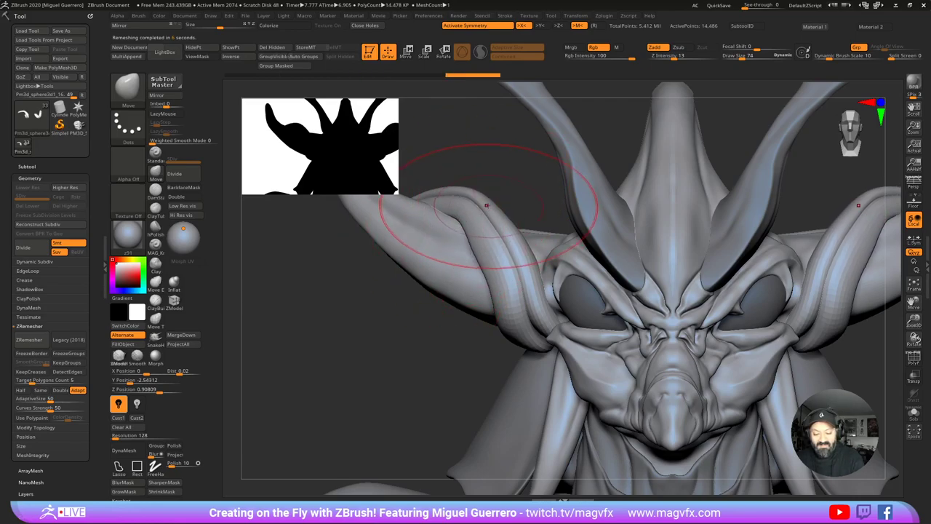
key("bracketleft")
key("bracketleft")
mouse_move(494, 203)
left_mouse_down()
mouse_move(501, 195)
mouse_move(491, 193)
mouse_move(511, 205)
left_mouse_up()
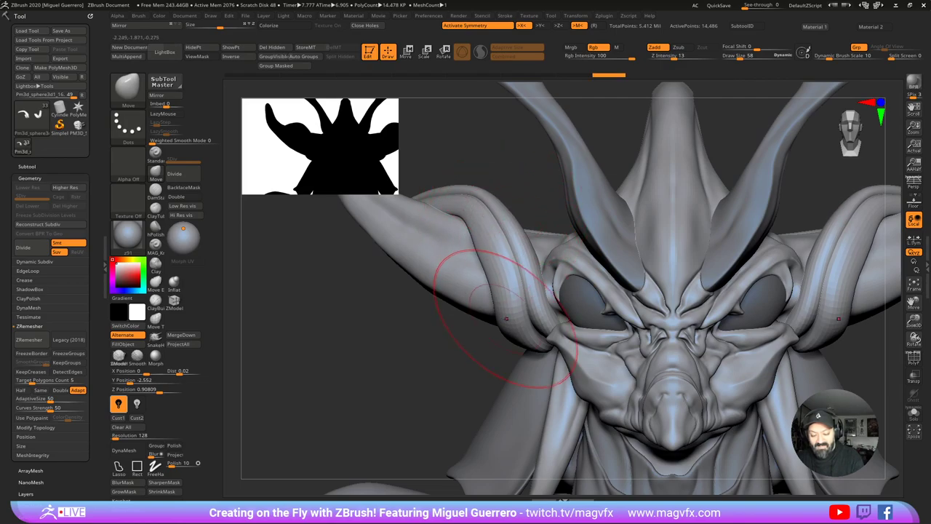
left_click_drag(506, 319, 250, 309)
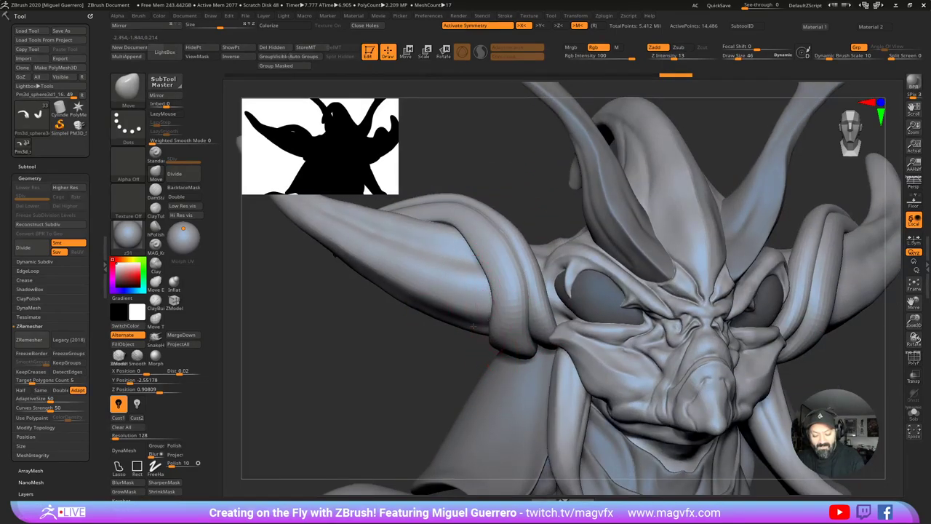
left_click_drag(489, 320, 484, 303)
left_click_drag(404, 362, 370, 325)
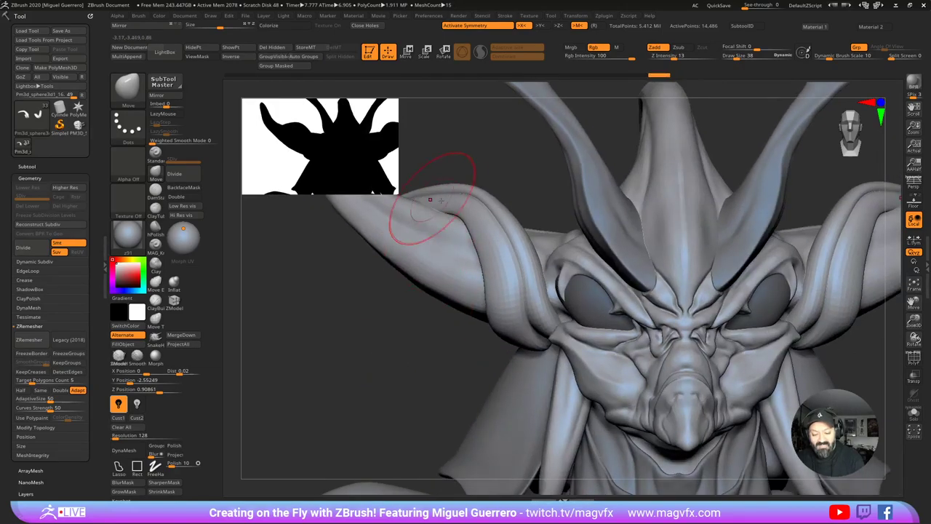
left_click_drag(408, 357, 435, 390)
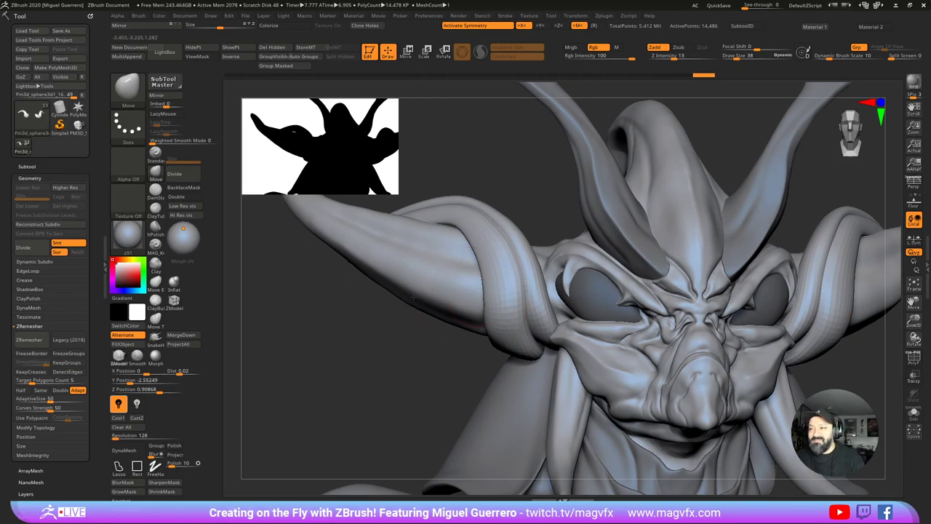
Step: Fit the remeshed bands around the side horns' bases with the Move brush from the side
left_click_drag(354, 347, 417, 327, "alt")
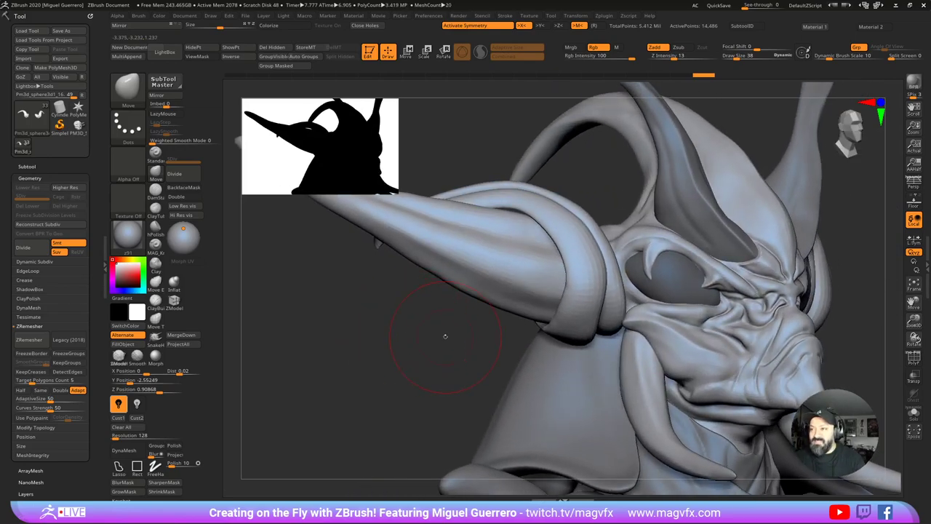
left_click_drag(406, 336, 431, 342)
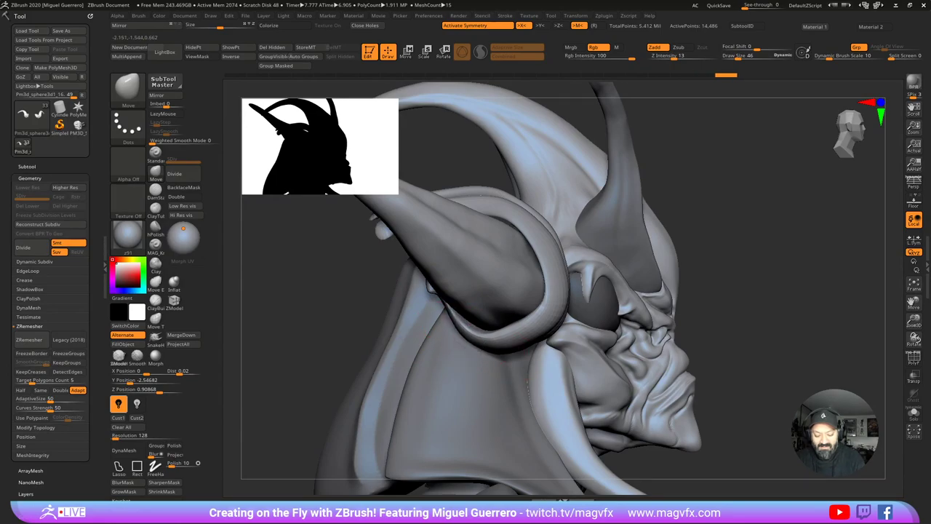
mouse_move(558, 288)
left_mouse_down()
mouse_move(566, 247)
mouse_move(586, 258)
left_mouse_up()
mouse_move(553, 222)
left_mouse_down()
mouse_move(561, 215)
mouse_move(542, 204)
left_mouse_up()
mouse_move(344, 302)
left_mouse_down()
mouse_move(356, 294)
mouse_move(350, 289)
left_mouse_up()
left_click_drag(429, 285, 436, 298)
left_click_drag(441, 301, 436, 297)
Step: Try further Move brush adjustments on the horn bands and undo the last strokes
mouse_move(320, 356)
left_mouse_down("alt")
mouse_move(382, 343)
mouse_move(364, 314)
mouse_move(371, 321)
left_mouse_up("alt")
left_click_drag(492, 255, 501, 250)
mouse_move(362, 279)
left_mouse_down()
mouse_move(472, 234)
mouse_move(483, 255)
mouse_move(440, 254)
mouse_move(405, 238)
mouse_move(489, 261)
mouse_move(490, 270)
mouse_move(492, 250)
mouse_move(500, 283)
left_mouse_up()
key("[")
key("ctrl+z")
key("ctrl+z")
key("ctrl+z")
key("ctrl+z")
key("ctrl+z")
key("ctrl+z")
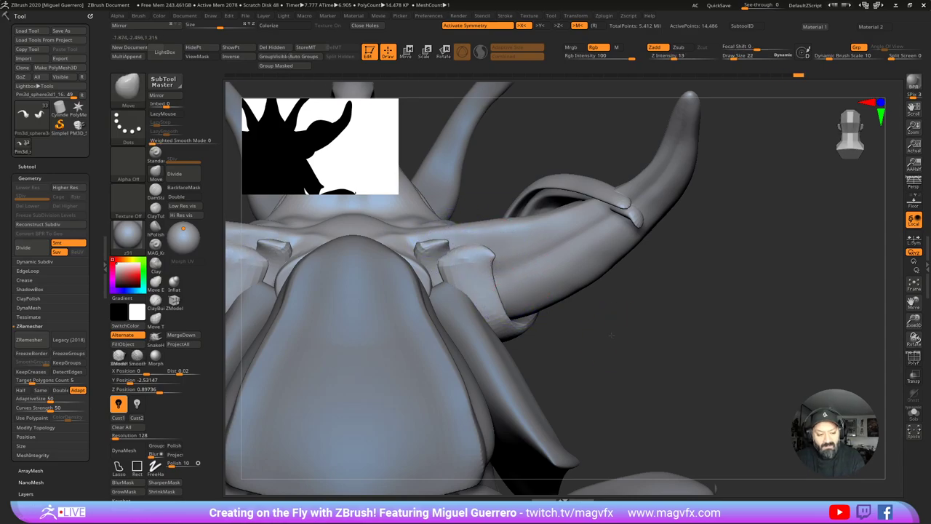
Step: Refine the lower and front curve of the band around the horn's base with a Move brush of size 34
right_click_drag(494, 256, 504, 312)
right_click_drag(577, 333, 498, 302)
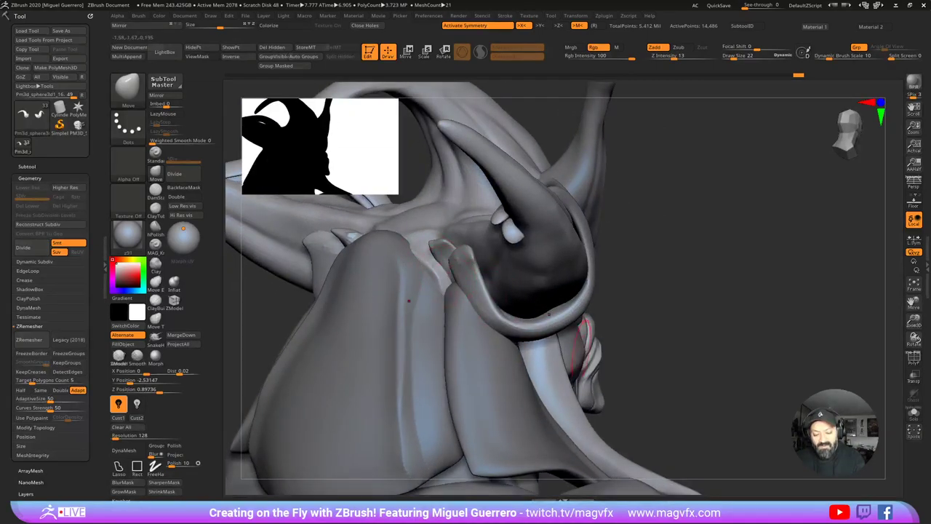
right_click_drag(549, 315, 488, 317)
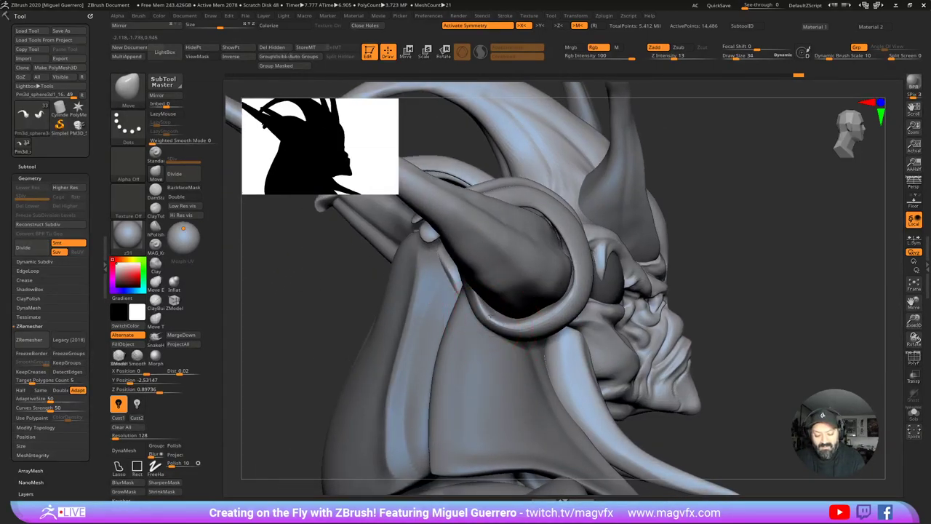
left_click_drag(496, 317, 552, 314)
left_click_drag(567, 283, 572, 279)
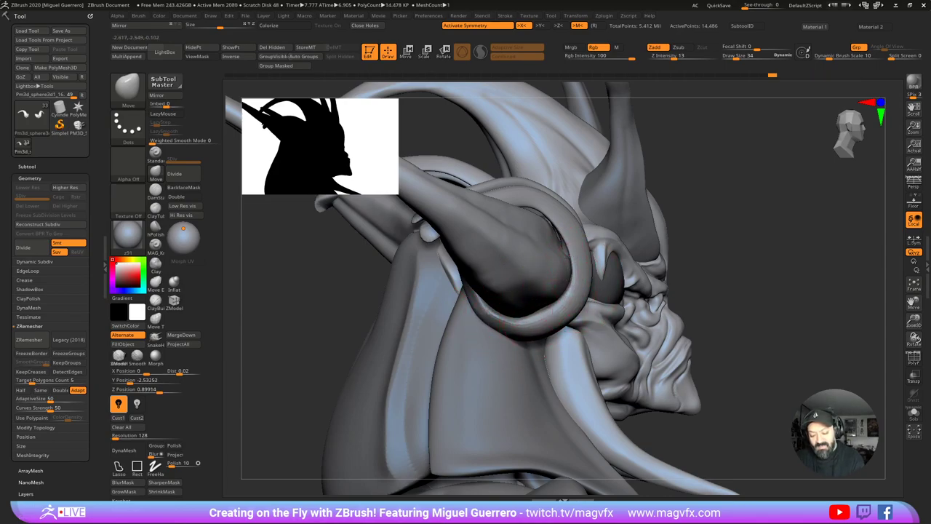
mouse_move(560, 238)
left_mouse_down()
mouse_move(540, 209)
mouse_move(552, 205)
left_mouse_up()
mouse_move(535, 213)
right_mouse_down()
mouse_move(398, 219)
mouse_move(349, 233)
right_mouse_up()
mouse_move(434, 314)
right_mouse_down()
mouse_move(395, 304)
mouse_move(349, 328)
right_mouse_up()
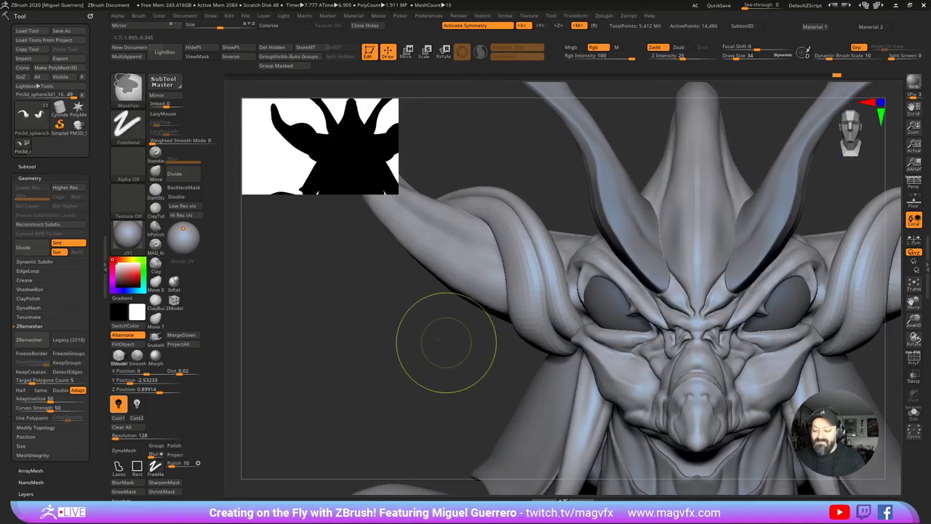
mouse_move(439, 339)
right_mouse_down()
mouse_move(378, 328)
mouse_move(366, 347)
mouse_move(409, 361)
mouse_move(429, 400)
right_mouse_up()
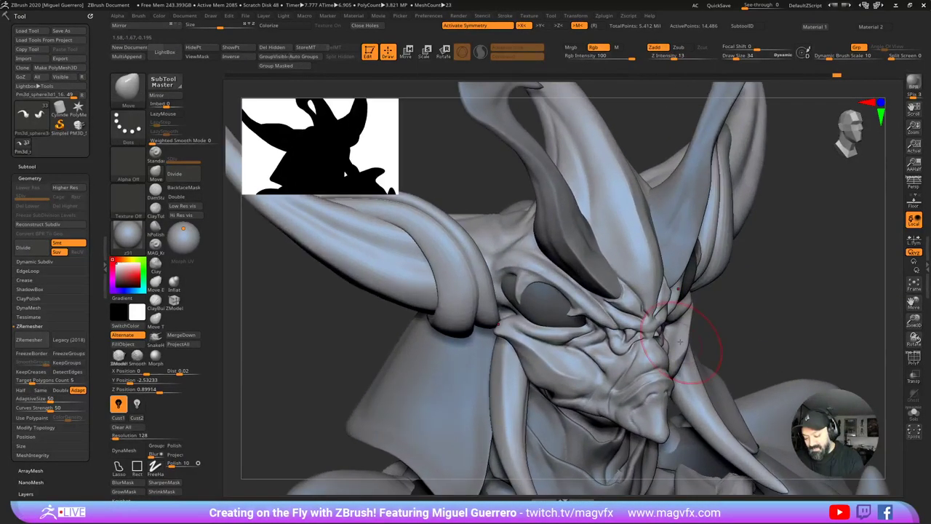
Step: Select the head subtool and adjust the cheek and mouth area with the Move brush at size 22
left_click(685, 345, "alt")
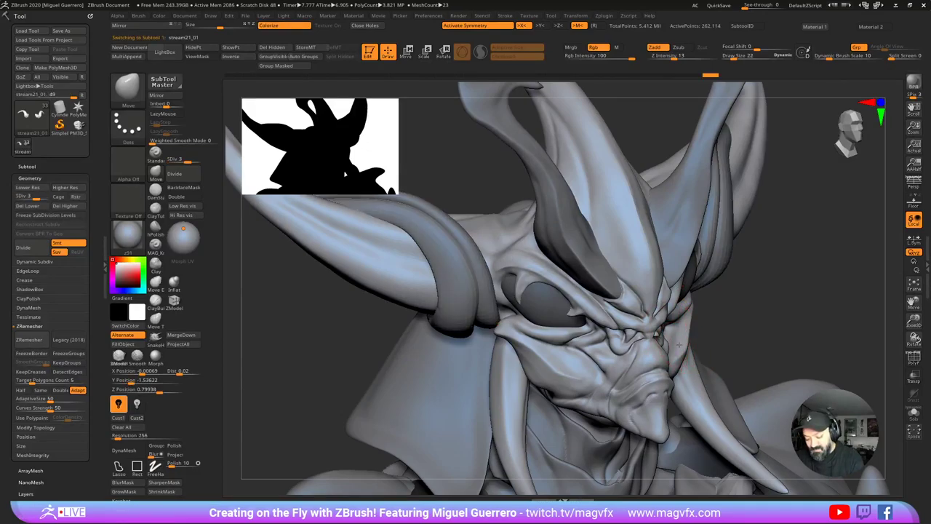
right_click_drag(683, 348, 647, 344)
mouse_move(736, 310)
right_mouse_down()
mouse_move(769, 311)
mouse_move(711, 343)
mouse_move(661, 338)
right_mouse_up()
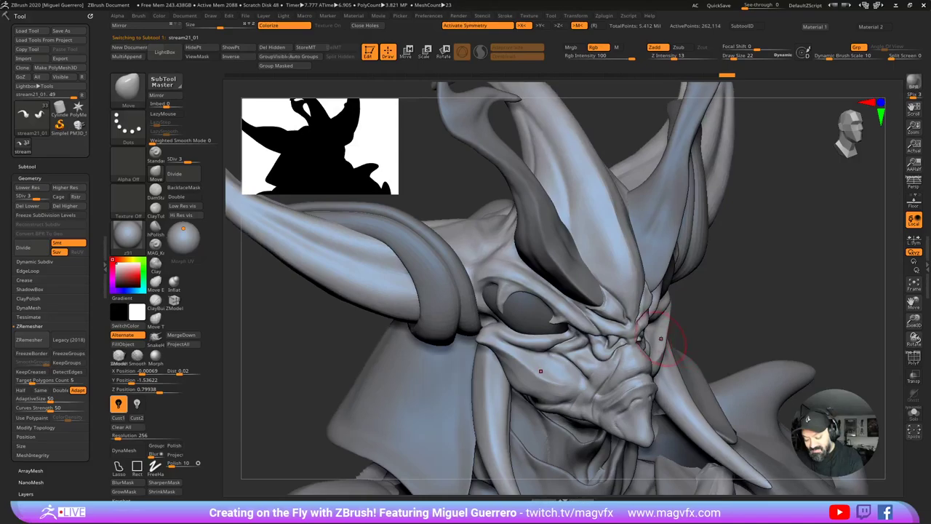
left_click_drag(656, 313, 664, 335)
right_click_drag(704, 343, 701, 325)
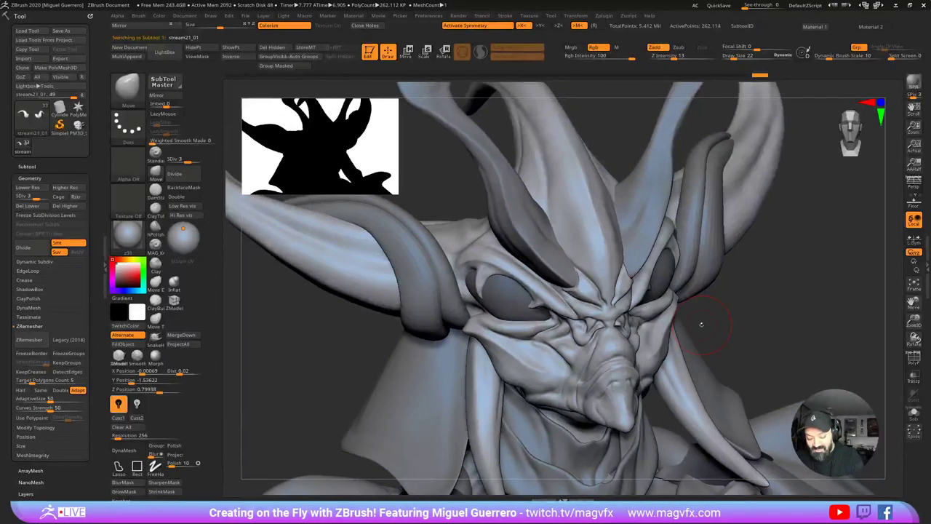
right_click_drag(295, 360, 628, 355)
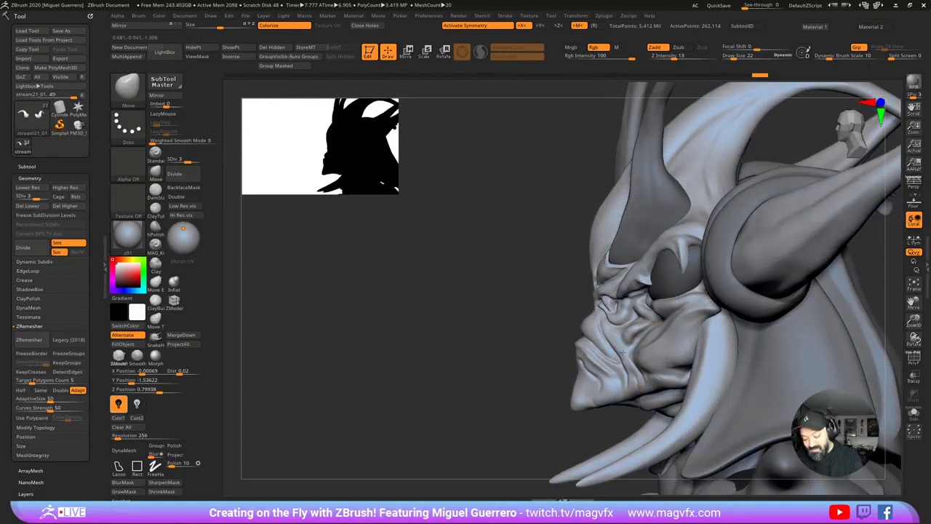
left_click_drag(618, 345, 615, 345)
mouse_move(399, 356)
left_mouse_down()
mouse_move(418, 354)
mouse_move(382, 349)
left_mouse_up()
Step: Carve the crease below the eyes along the cheeks with the DamStandard brush at size 10
mouse_move(377, 347)
right_mouse_down()
mouse_move(384, 386)
mouse_move(280, 235)
right_mouse_up()
left_click(156, 191)
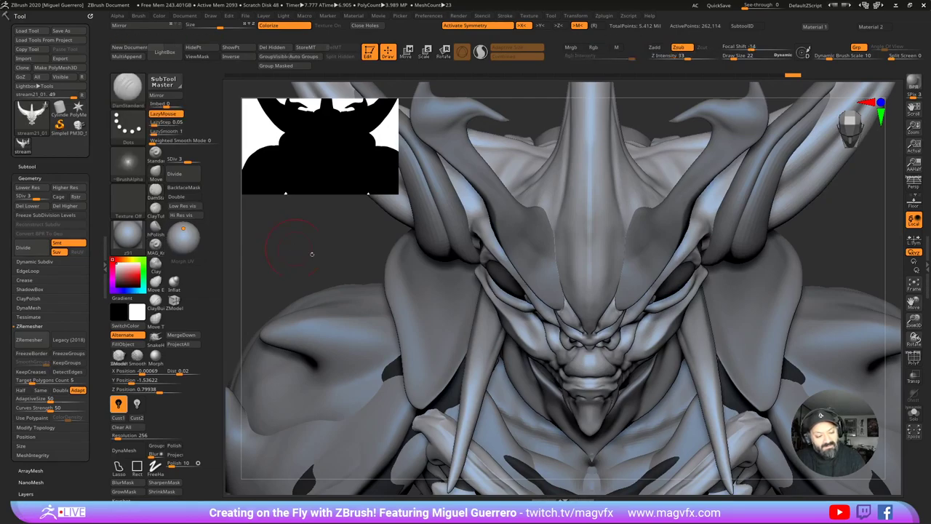
key("bracketleft")
key("bracketleft")
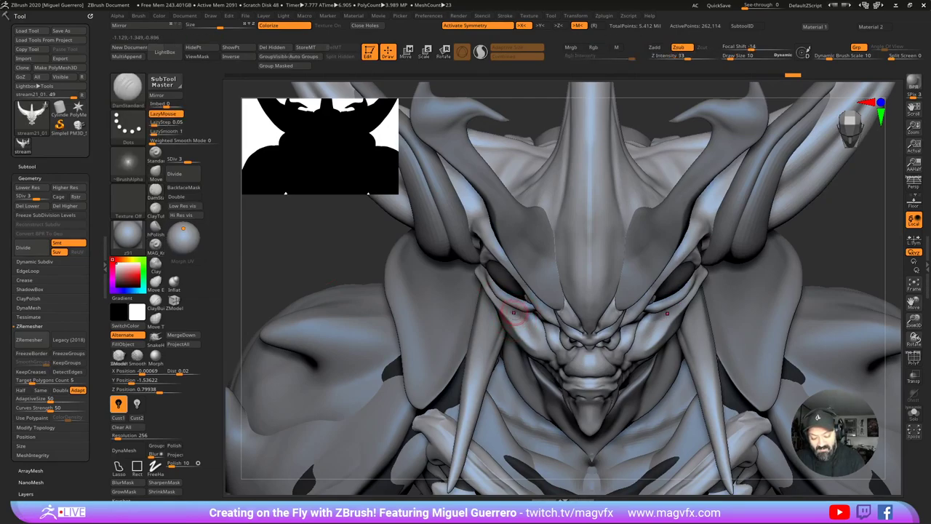
left_click_drag(511, 313, 535, 344)
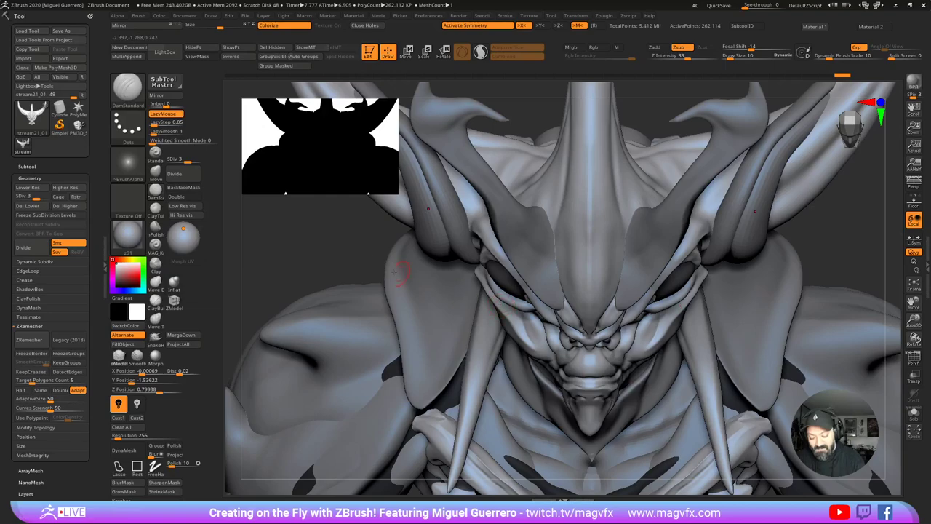
left_click_drag(326, 243, 323, 236)
Step: Select the horn bands to check their fit, and make the side plates hanging below them the active subtool
mouse_move(322, 235)
right_mouse_down()
mouse_move(392, 300)
mouse_move(507, 315)
mouse_move(414, 311)
right_mouse_up()
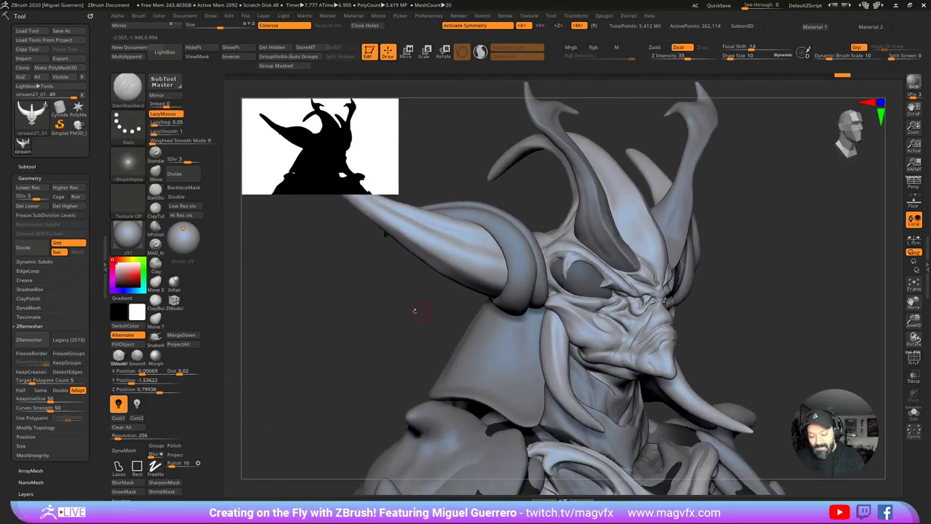
left_click(512, 255, "alt")
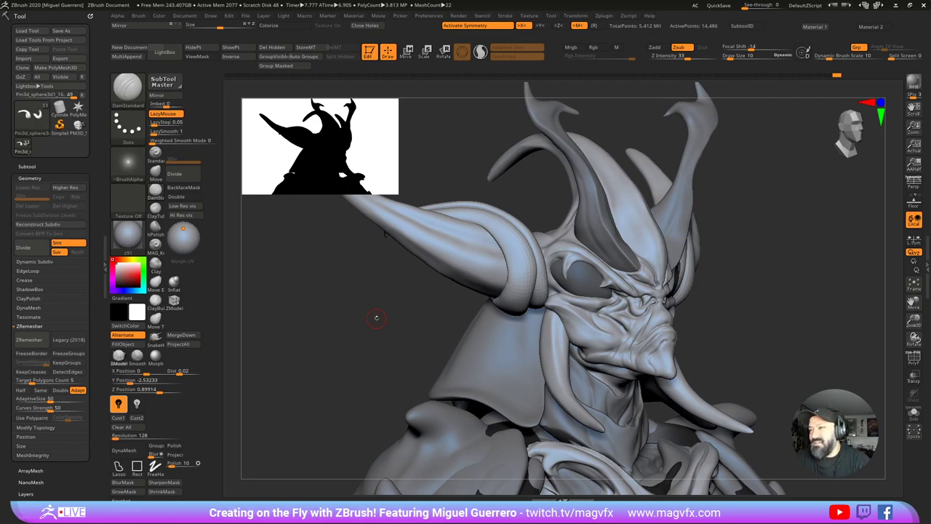
left_click_drag(356, 321, 331, 317)
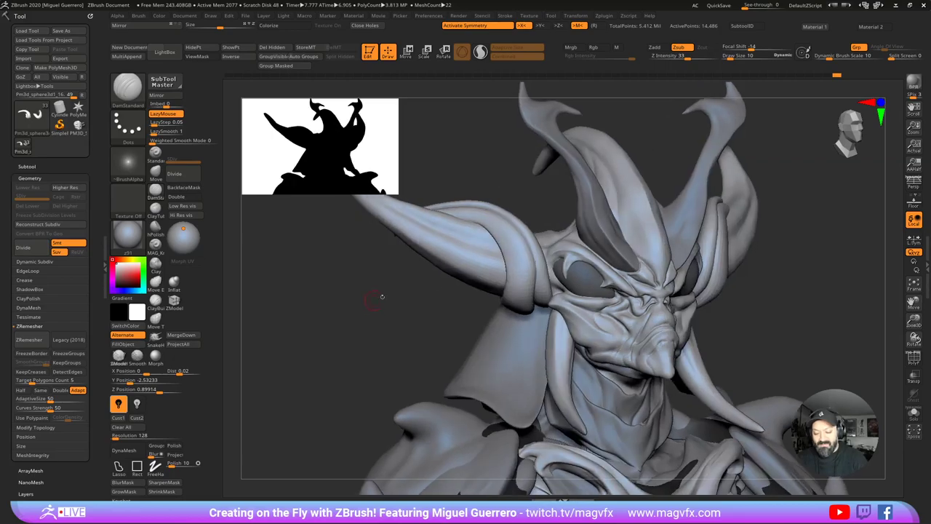
left_click(493, 353, "alt")
left_click_drag(468, 332, 391, 281)
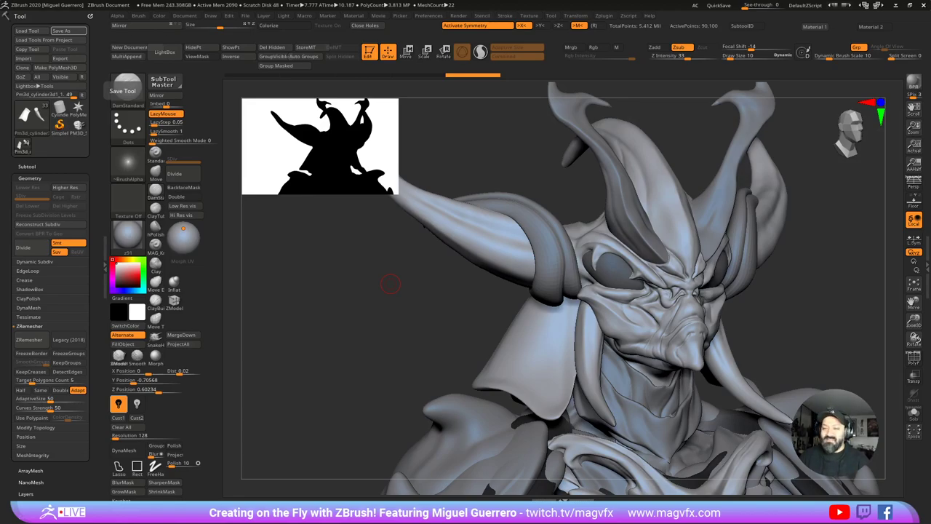
Step: Apply the Noise26 surface noise preset from the LightBox NoiseMakers library to the side plates below the horn bands
left_click_drag(333, 326, 365, 325)
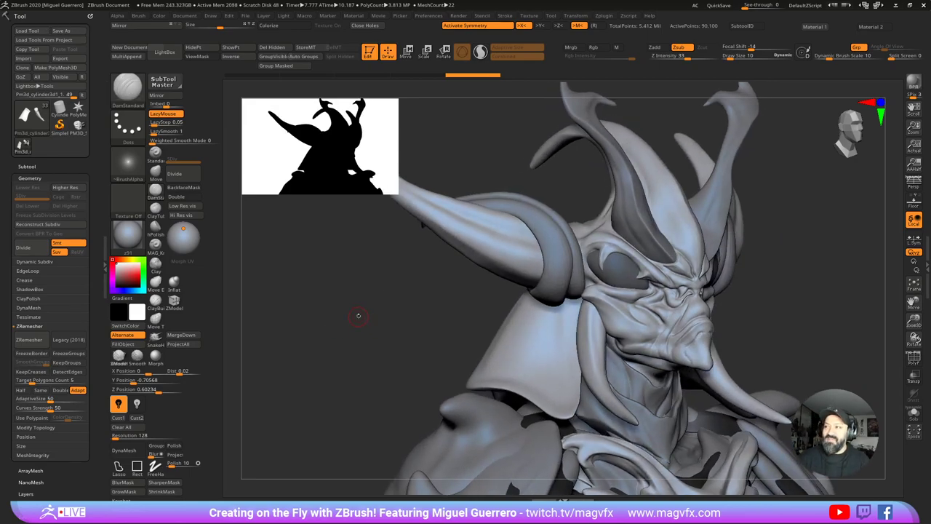
mouse_move(358, 315)
left_mouse_down()
mouse_move(349, 318)
mouse_move(350, 349)
mouse_move(341, 349)
mouse_move(355, 340)
mouse_move(528, 380)
left_mouse_up()
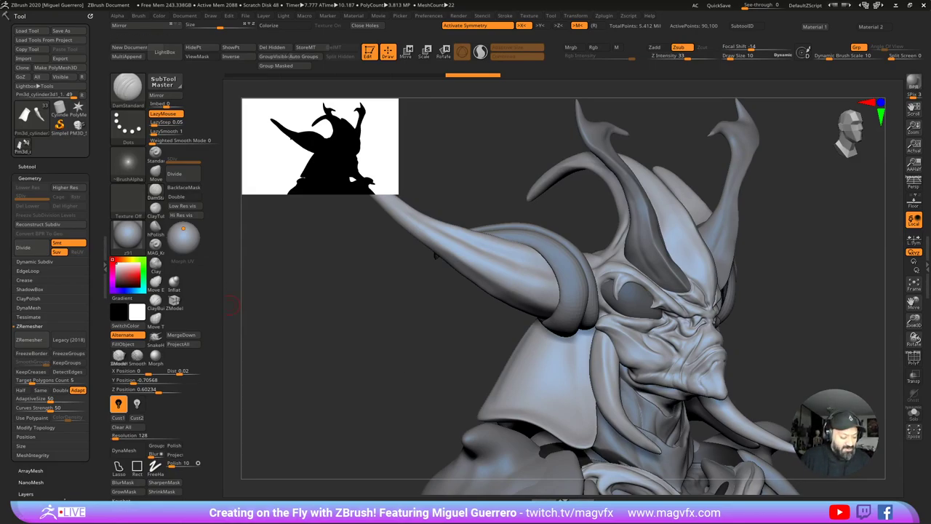
scroll(52, 437, "down", 3)
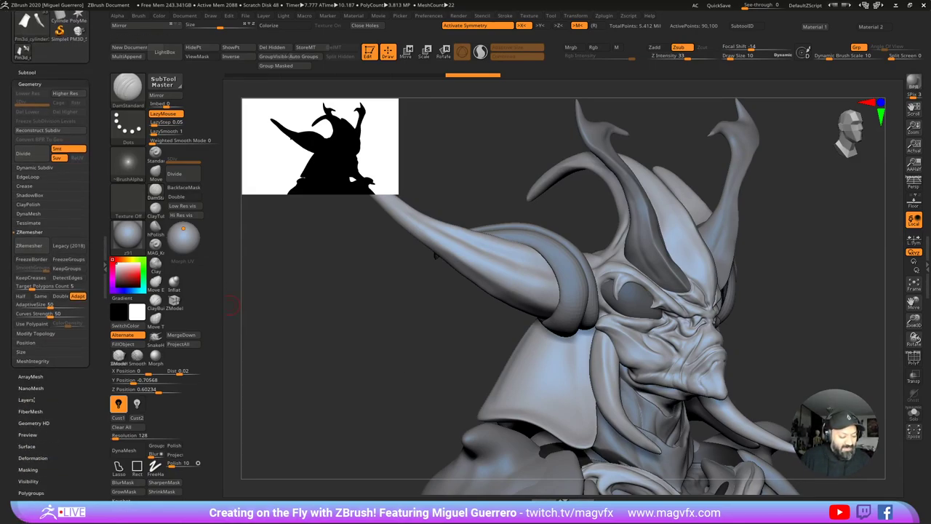
left_click(28, 446)
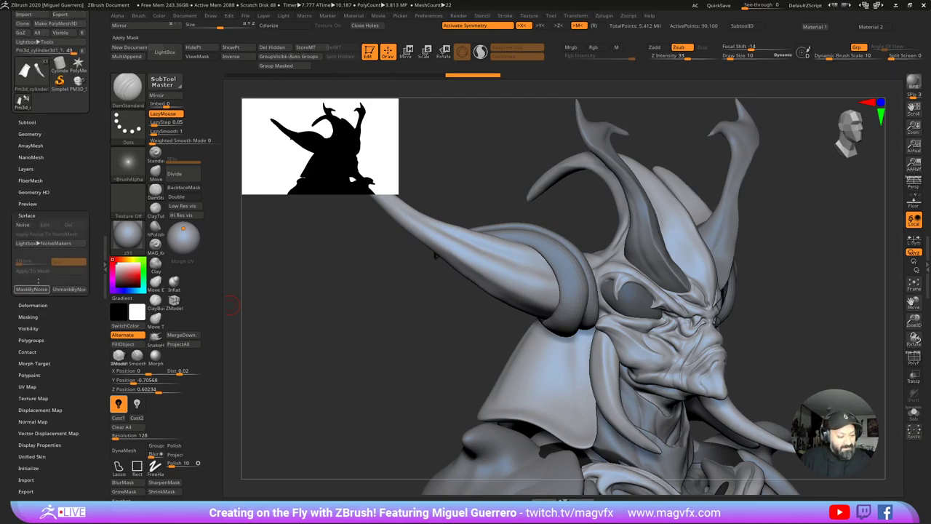
left_click(43, 243)
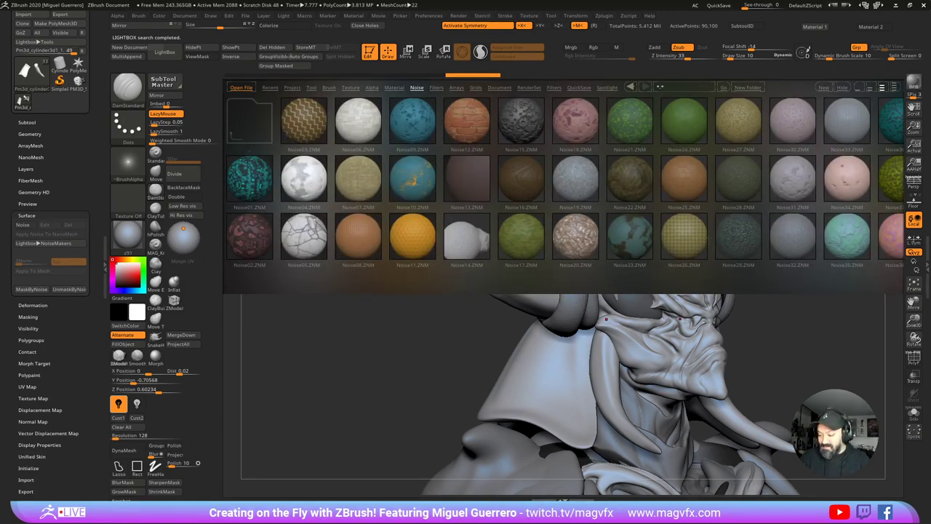
mouse_move(710, 237)
left_mouse_down()
mouse_move(435, 236)
mouse_move(718, 243)
left_mouse_up()
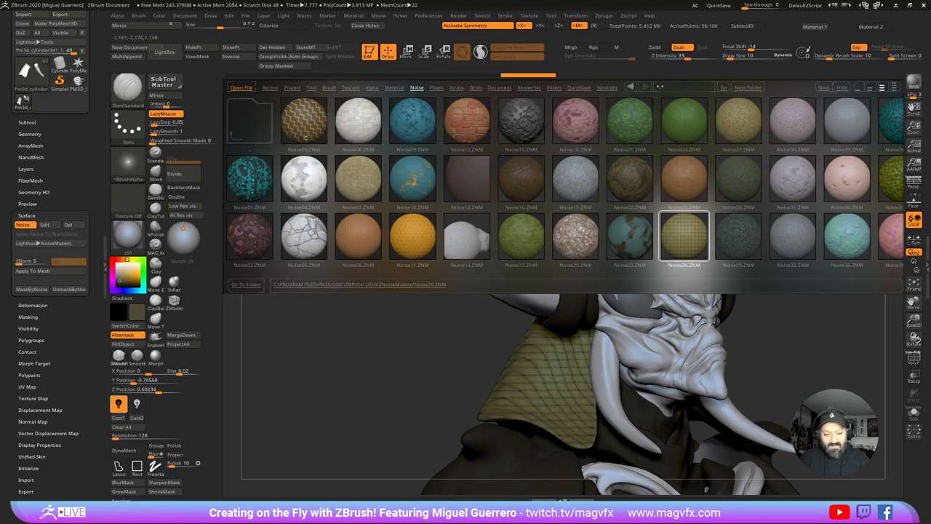
left_click(165, 53)
left_click_drag(335, 272, 262, 285)
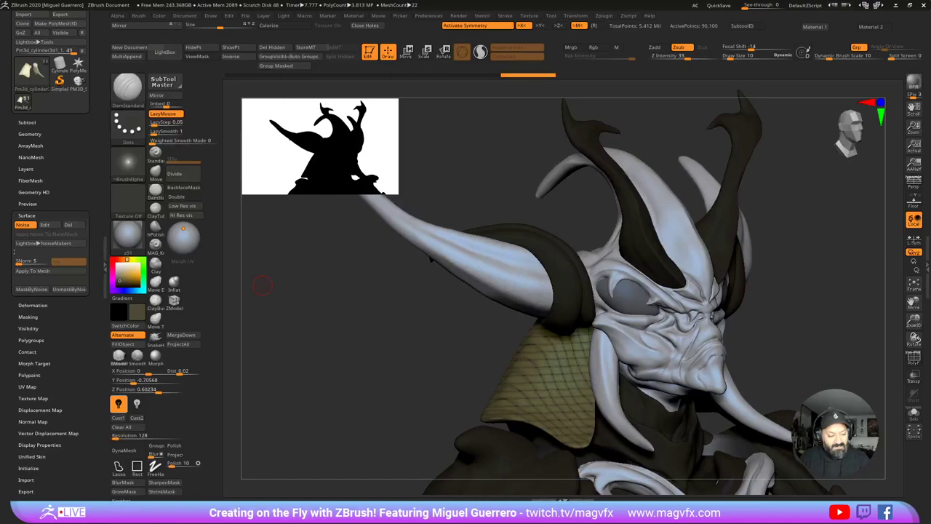
Step: Edit the side plates' noise in NoiseMaker, changing its tinted color to white, and accept the change
left_click(44, 225)
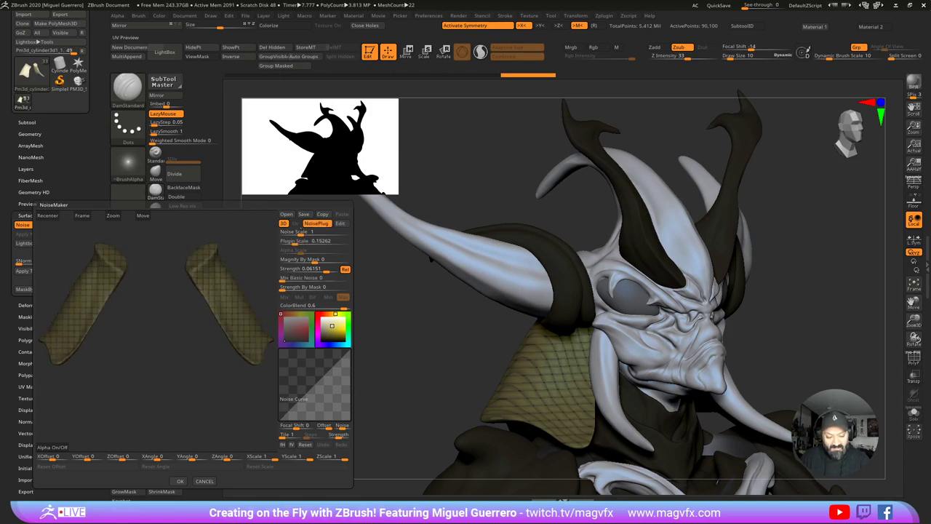
left_click(293, 233)
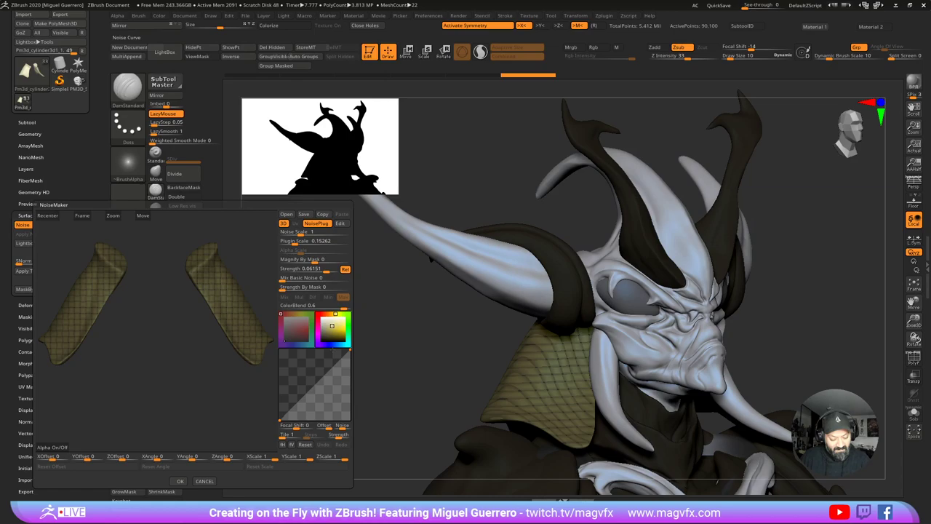
left_click_drag(324, 324, 312, 311)
left_click(323, 320)
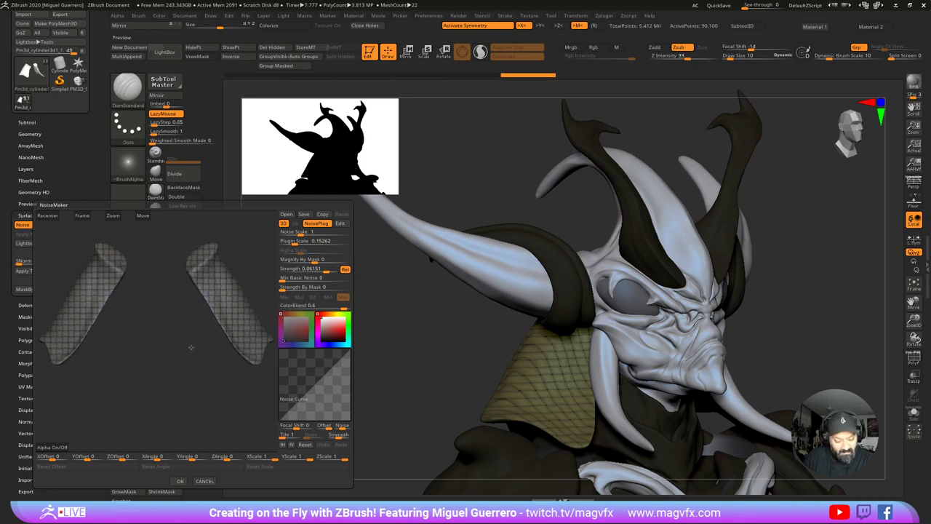
left_click_drag(192, 345, 182, 349)
left_click_drag(172, 349, 231, 319)
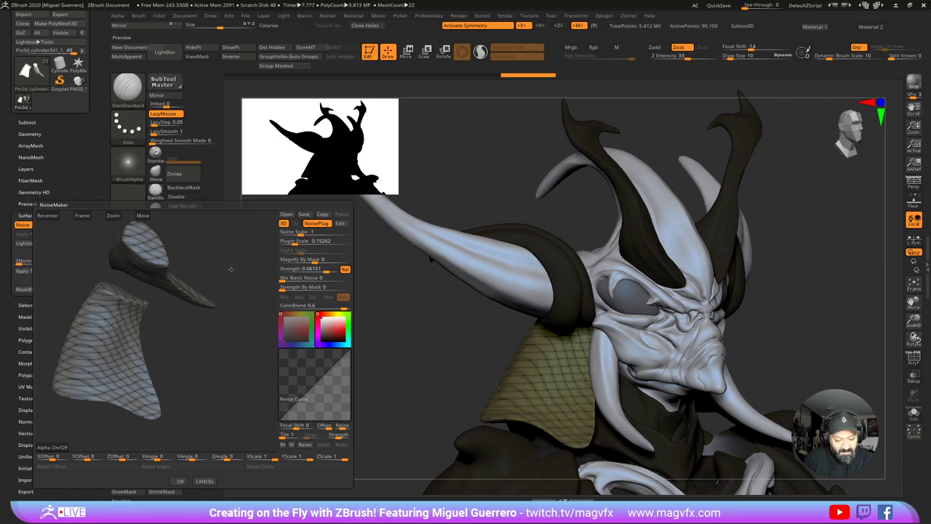
left_click_drag(231, 269, 221, 262)
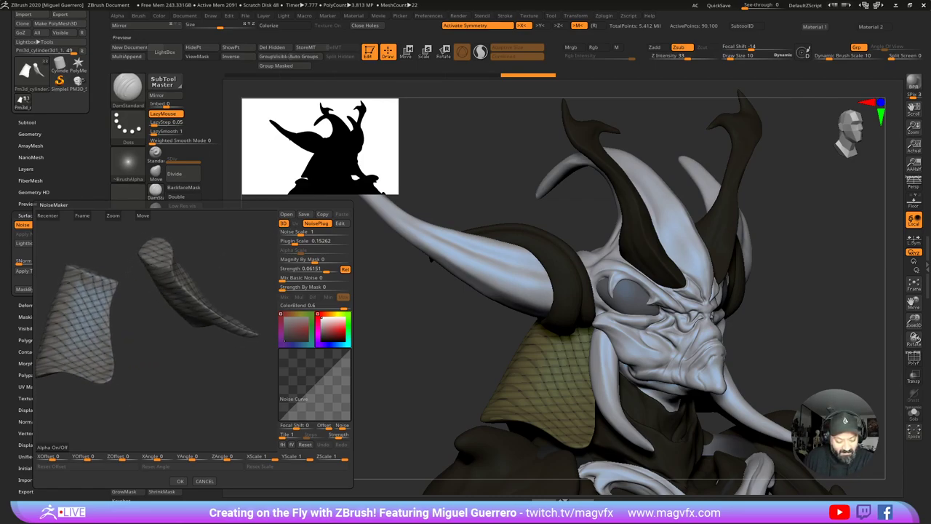
left_click(179, 481)
left_click_drag(369, 400, 402, 356)
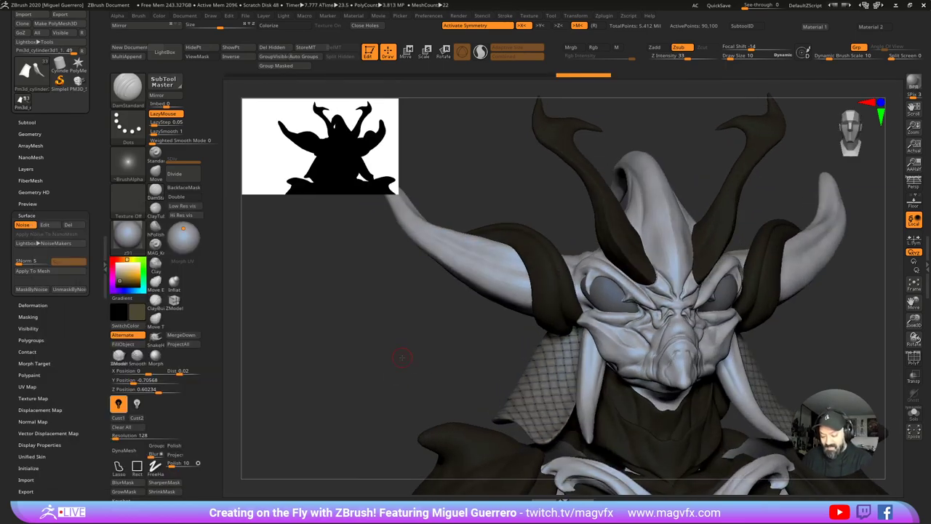
Step: Show the polyframe on the side plates and turn off their surface noise
right_click_drag(449, 347, 410, 301, "alt")
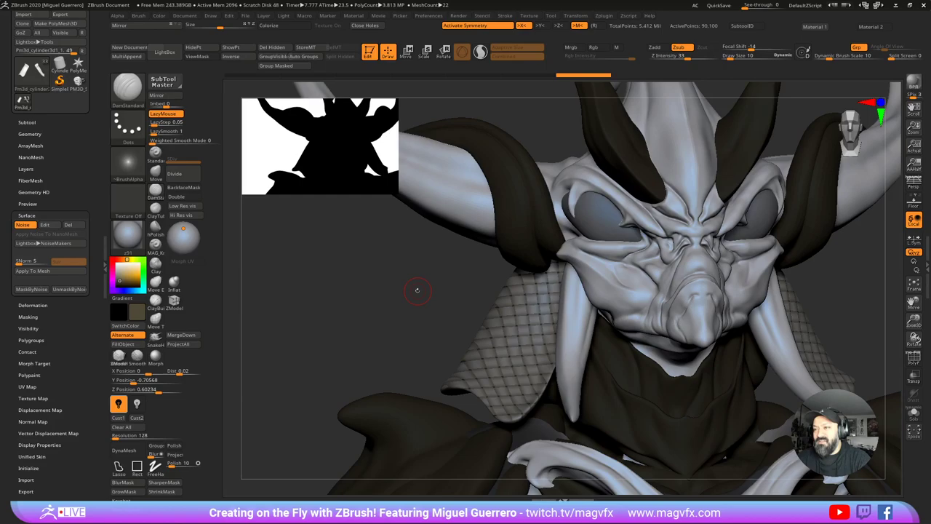
mouse_move(417, 290)
left_mouse_down()
mouse_move(420, 340)
mouse_move(360, 346)
mouse_move(381, 339)
left_mouse_up()
left_click(914, 357)
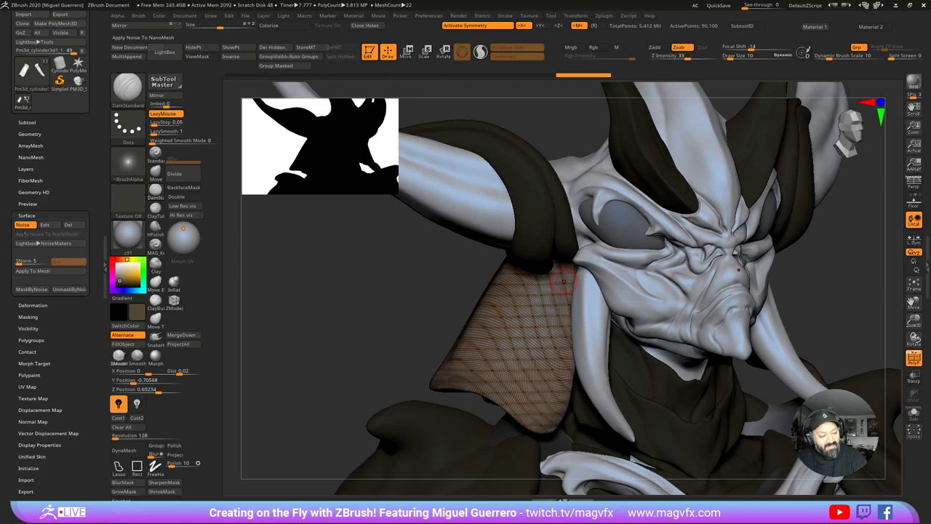
left_click(23, 224)
key("ctrl")
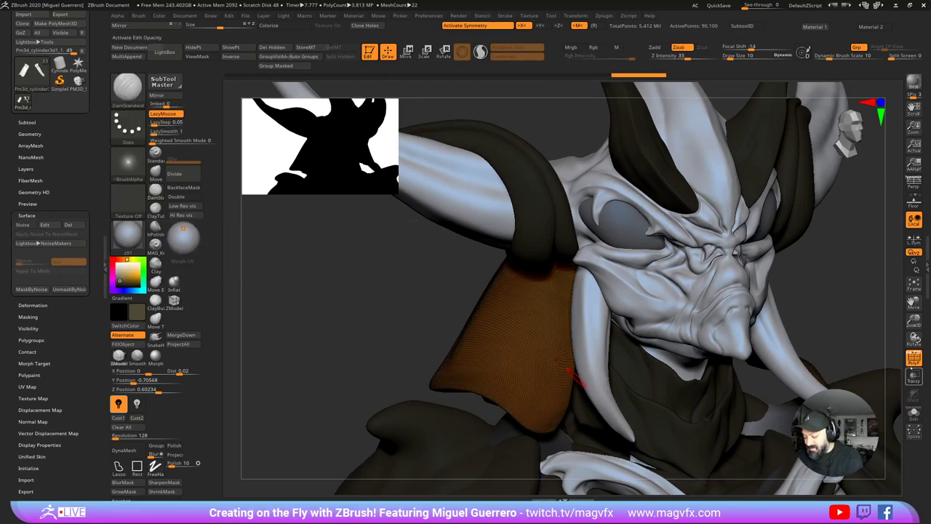
Step: Isolate the side plates to examine their shape and mesh, and bring back the full character with the polyframe shown
left_click(914, 358)
left_click_drag(430, 318, 386, 286)
left_click(914, 413)
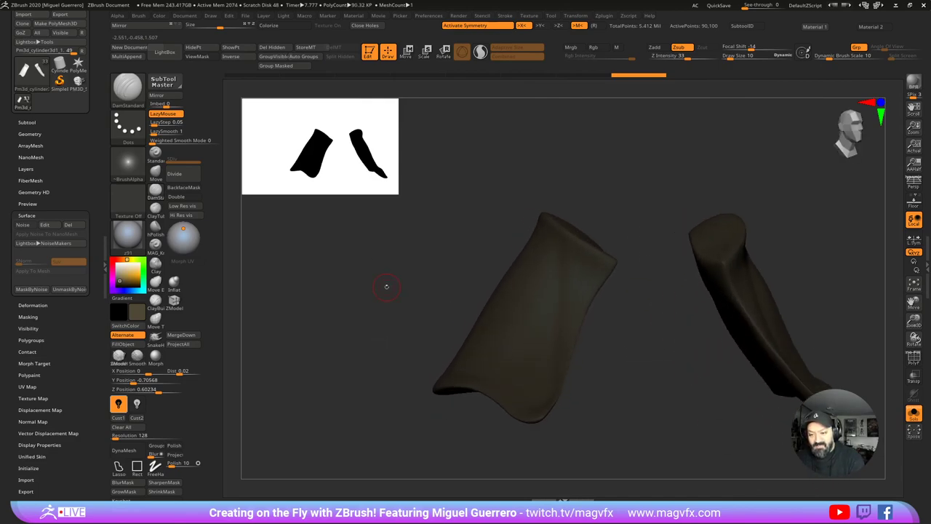
left_click(627, 16)
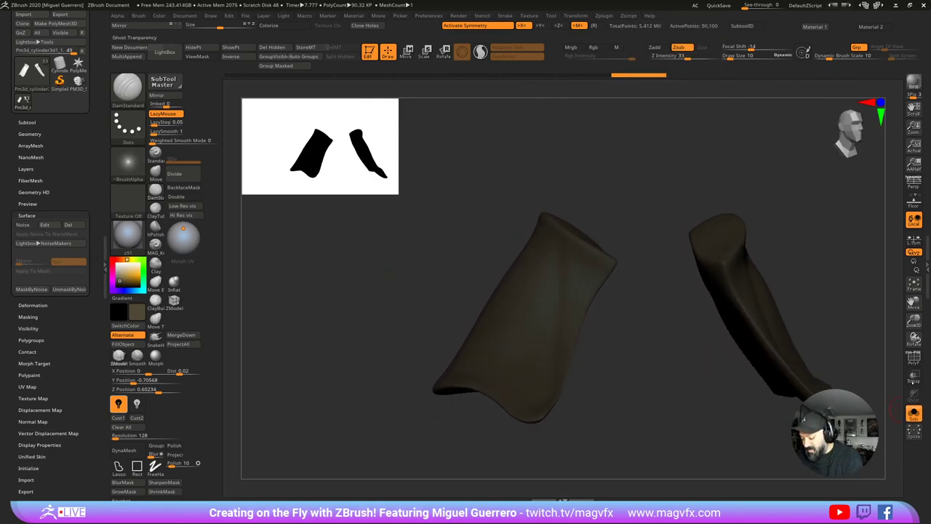
left_click(914, 356)
left_click(913, 413)
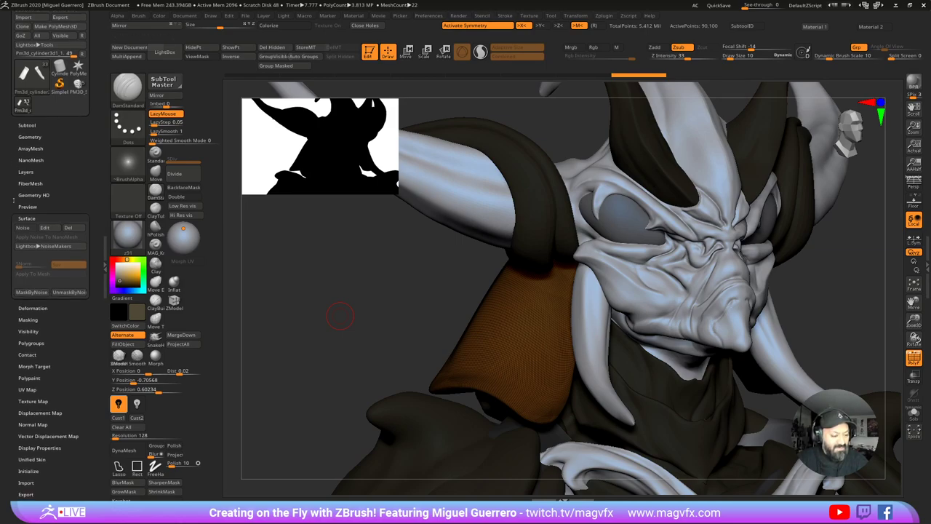
Step: Remesh the side plates with ZRemesher at a target polygon count of 5 with Adapt enabled
left_click_drag(10, 182, 10, 204)
left_click(26, 159)
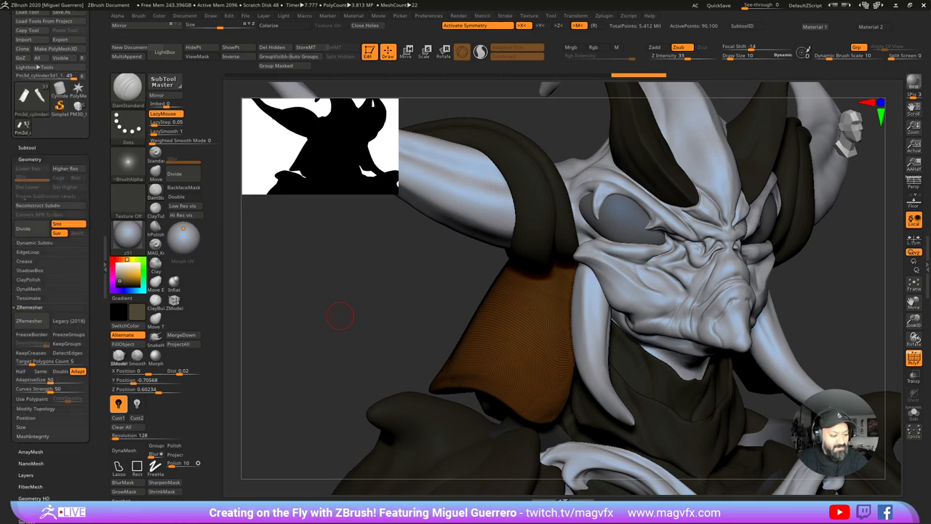
left_click(26, 321)
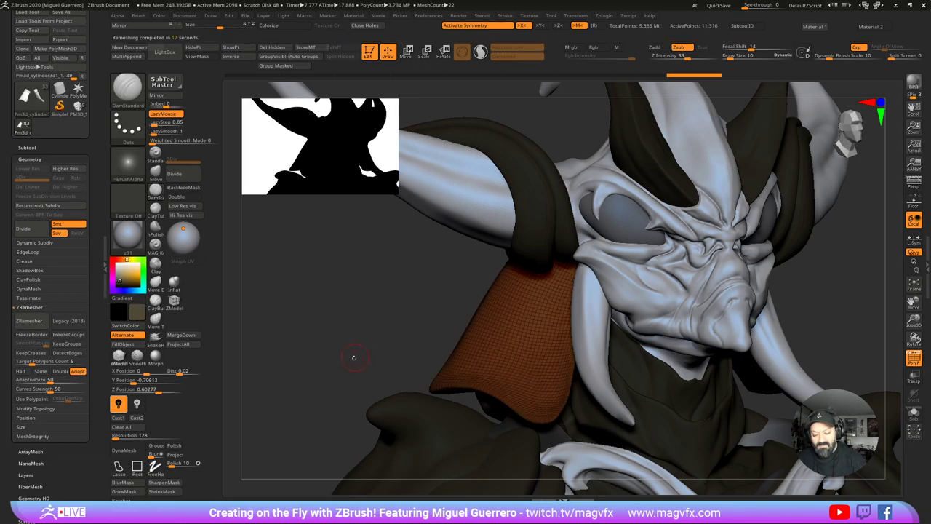
mouse_move(349, 357)
left_mouse_down()
mouse_move(336, 361)
mouse_move(340, 344)
left_mouse_up()
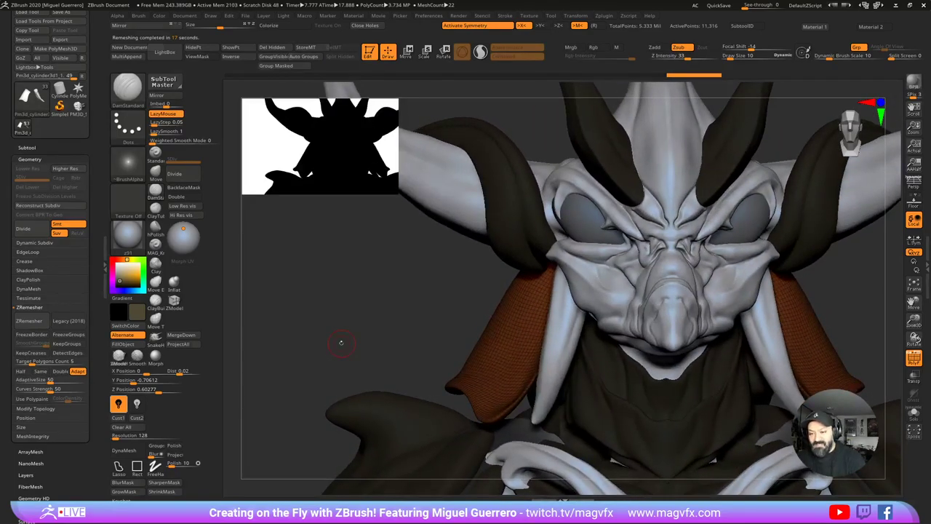
Step: Unwrap the side plates' UVs with UV Master, keeping Symmetry enabled
left_click(628, 15)
left_click(604, 15)
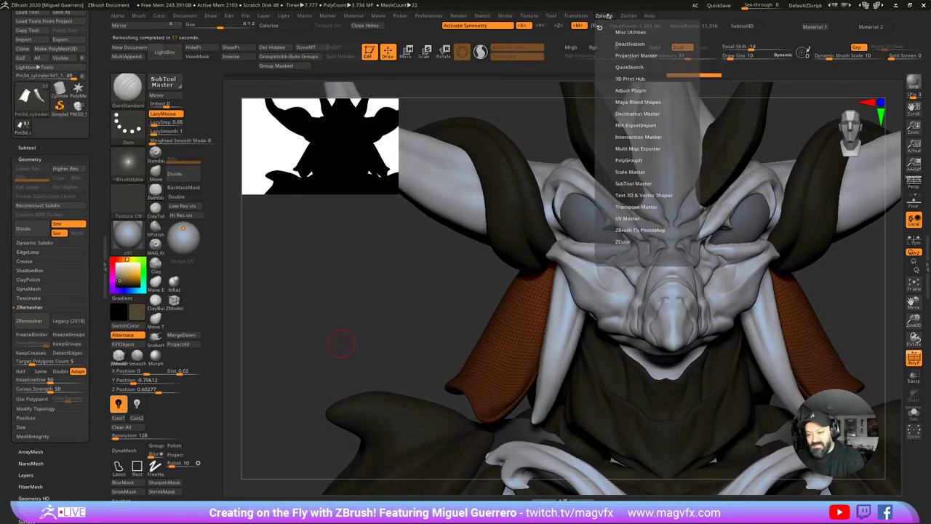
left_click(627, 218)
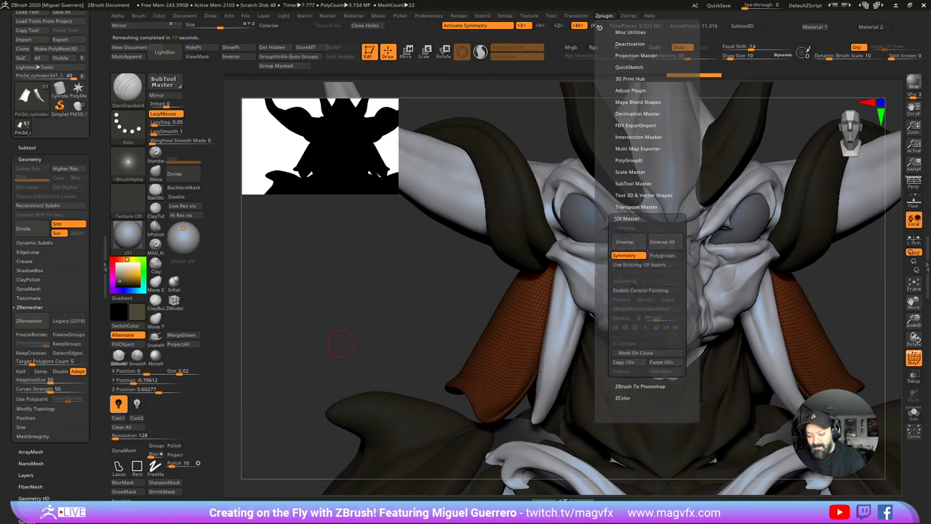
left_click(623, 241)
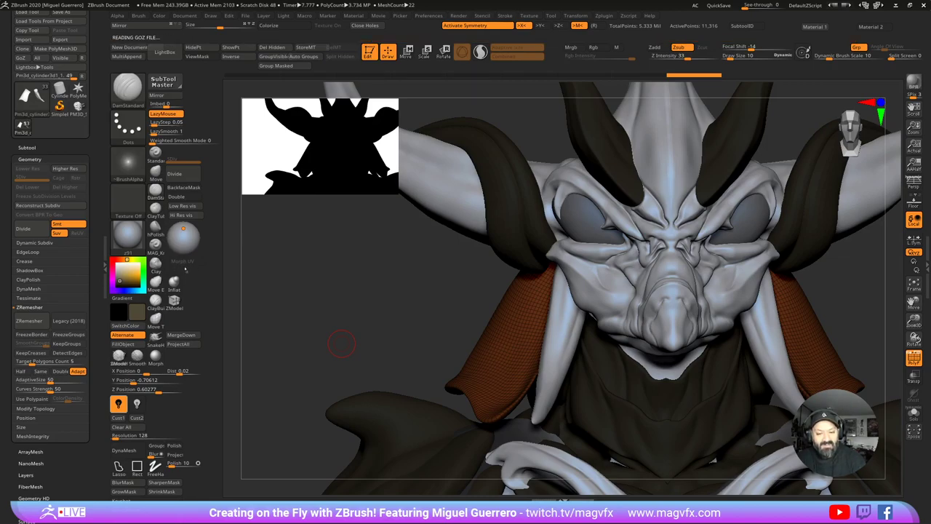
Step: Morph the isolated side plates to their UV layout to examine it, and return to the full character
left_click(182, 261)
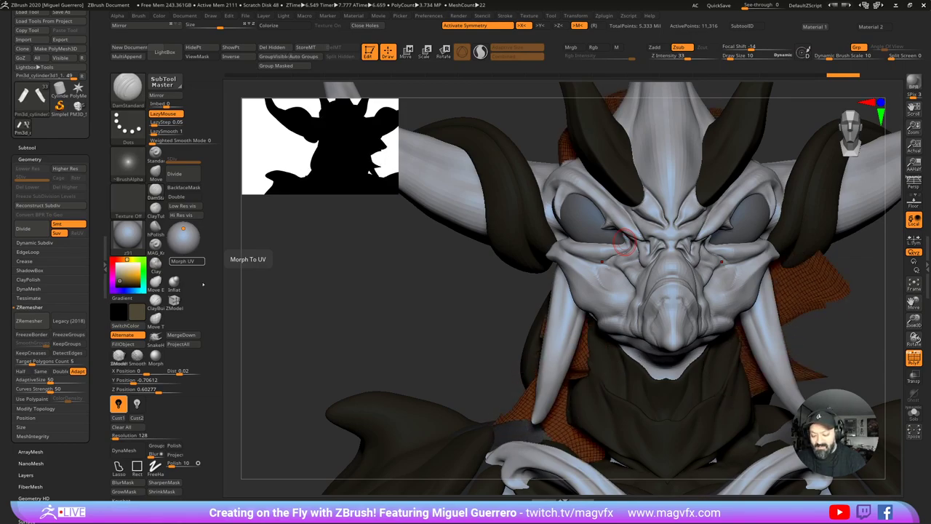
left_click(914, 414)
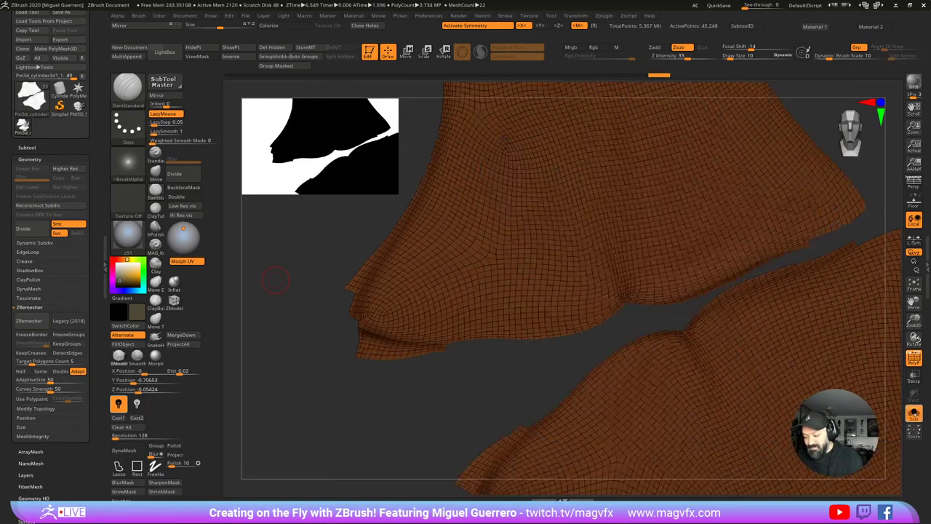
right_click_drag(584, 368, 504, 317, "ctrl")
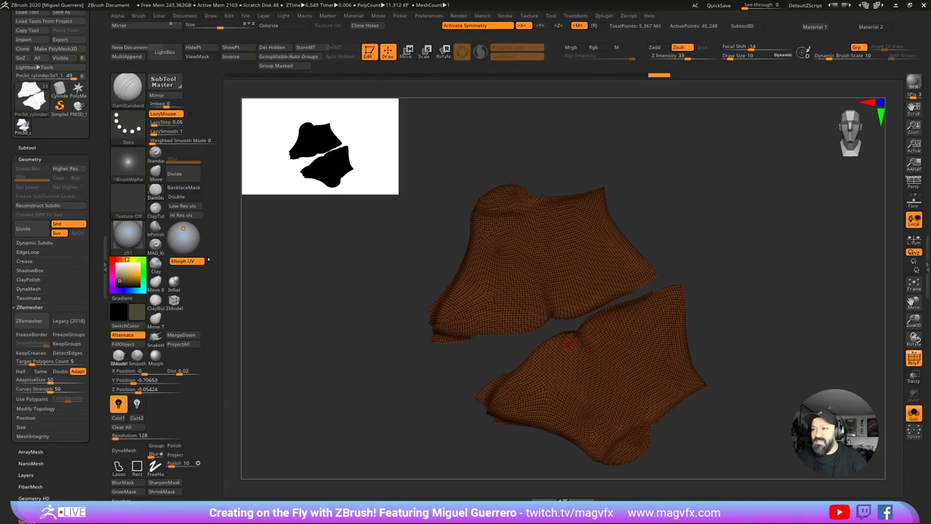
left_click(188, 260)
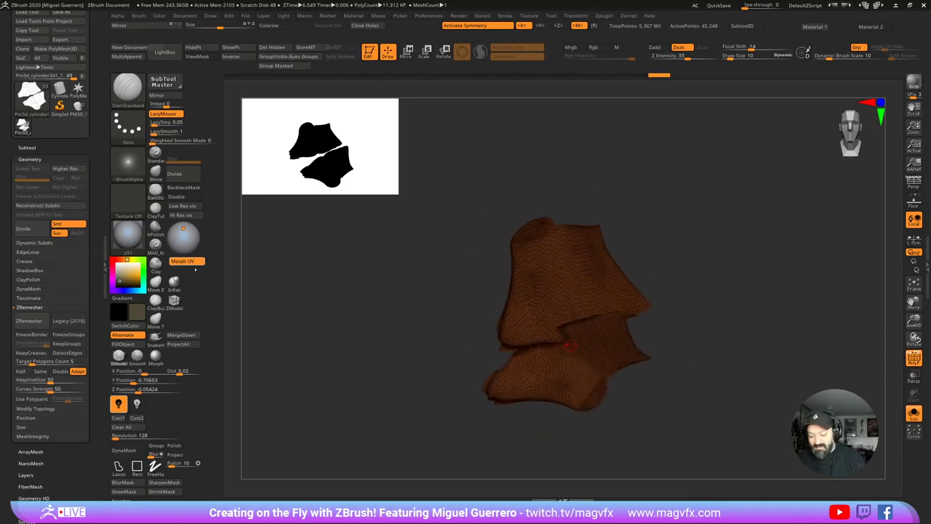
left_click(913, 413)
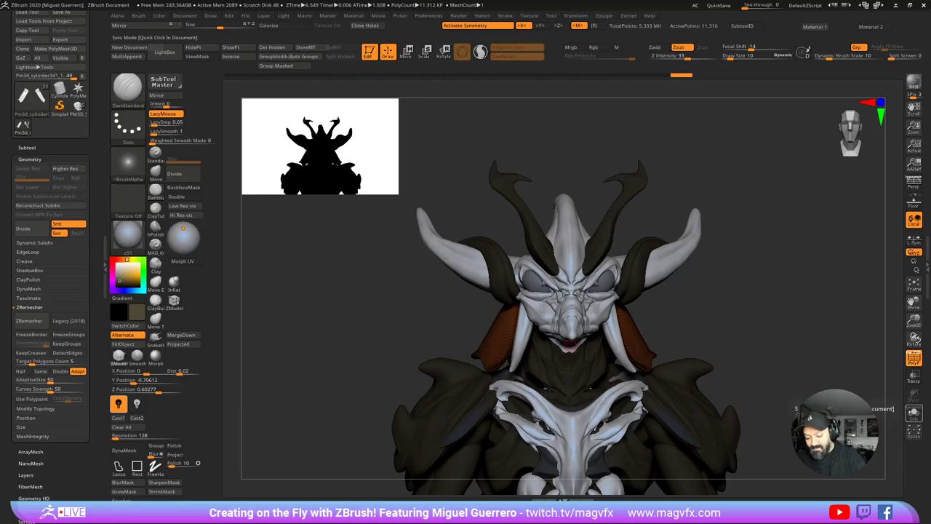
Step: Hide the polyframe and turn the surface noise back on for the remeshed side plates, checking the pattern from the side
left_click_drag(302, 340, 369, 346)
right_click_drag(369, 346, 372, 385, "ctrl")
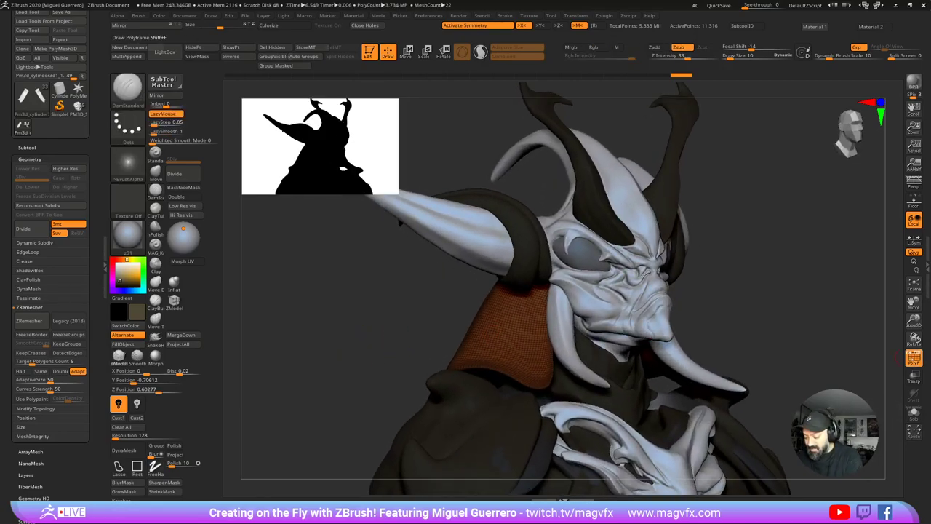
left_click(906, 355)
right_click_drag(327, 357, 326, 401, "ctrl")
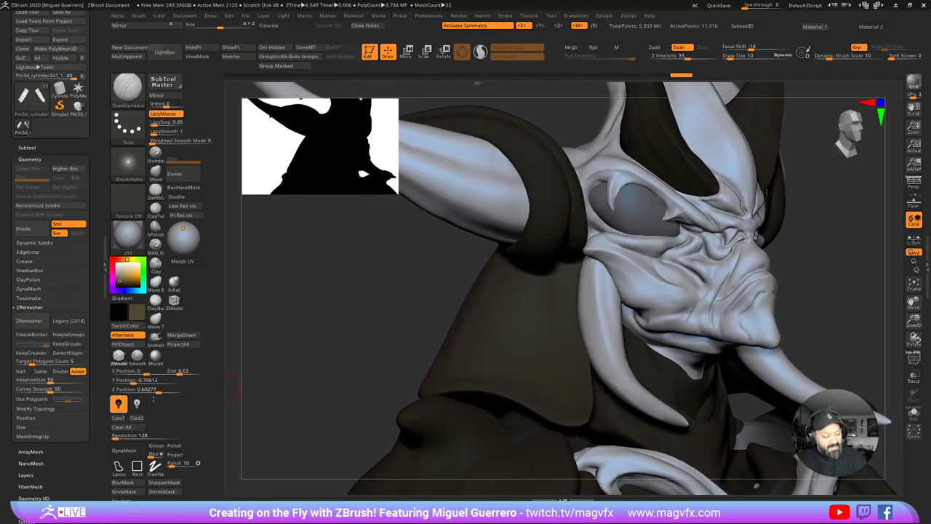
scroll(53, 475, "down", 4)
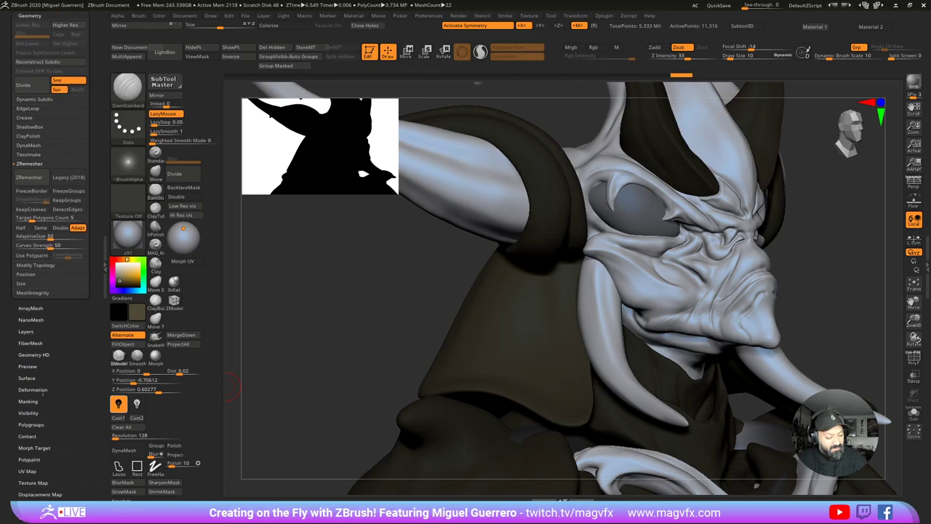
left_click(27, 378)
left_click(23, 106)
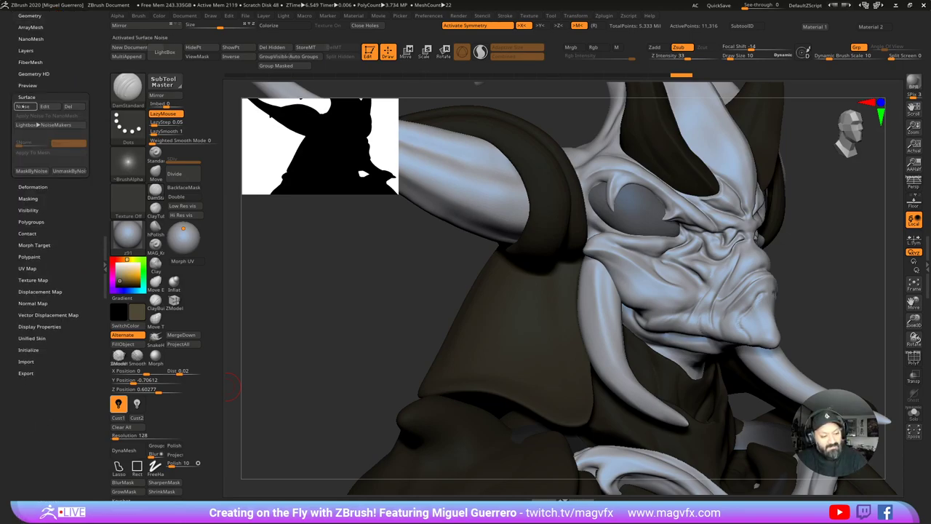
left_click_drag(345, 357, 292, 315)
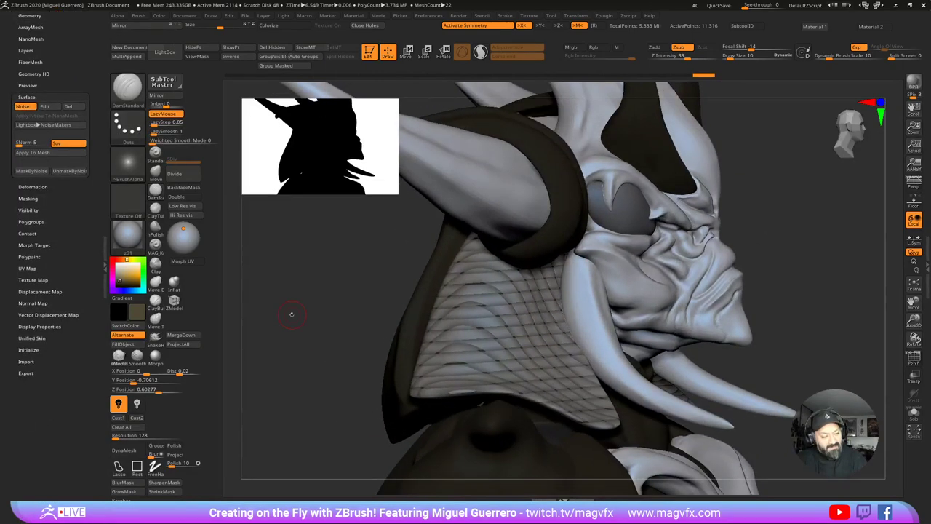
Step: Reopen the side plates' surface noise, toggle NoisePlug off and back on in UV mode, and accept the weave pattern
left_click(44, 106)
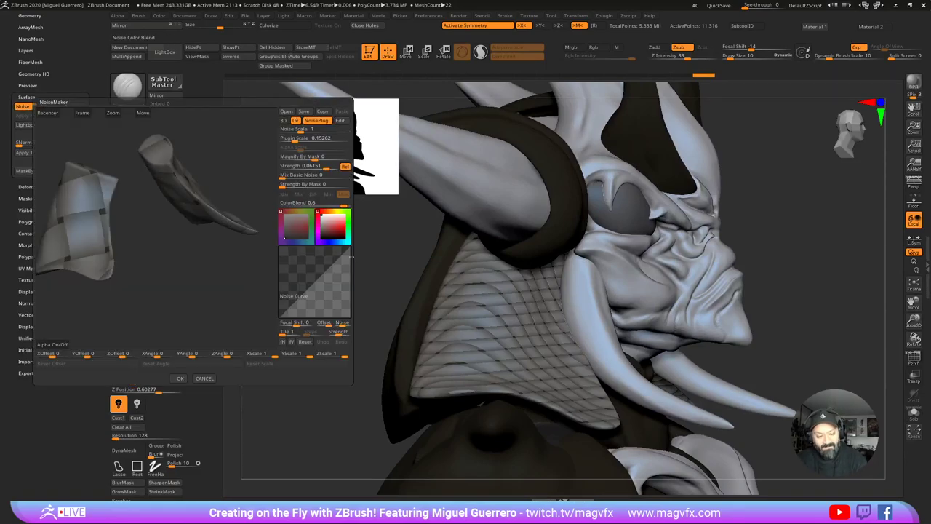
left_click(314, 122)
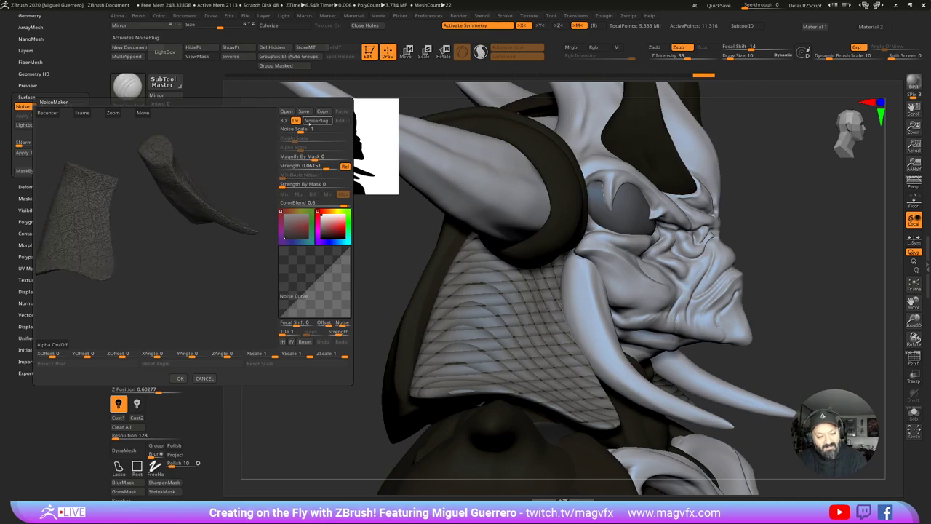
left_click(314, 121)
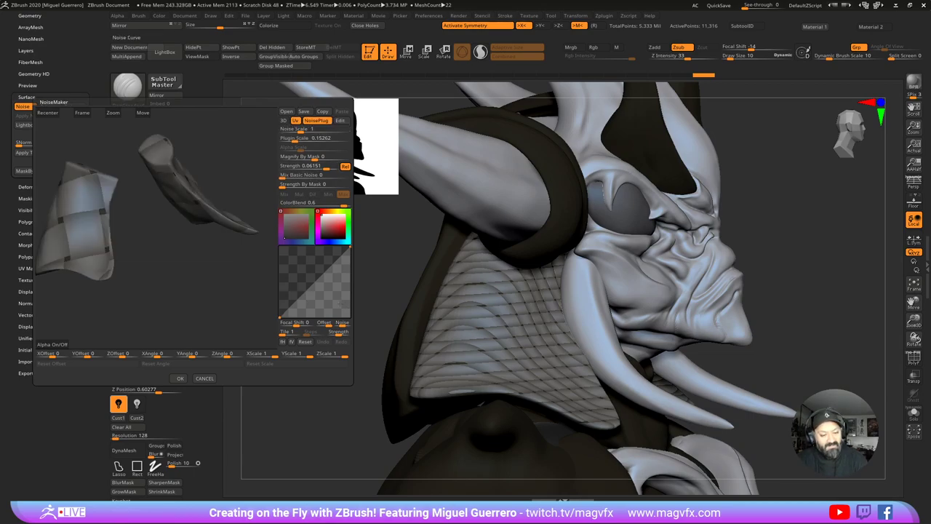
left_click(180, 378)
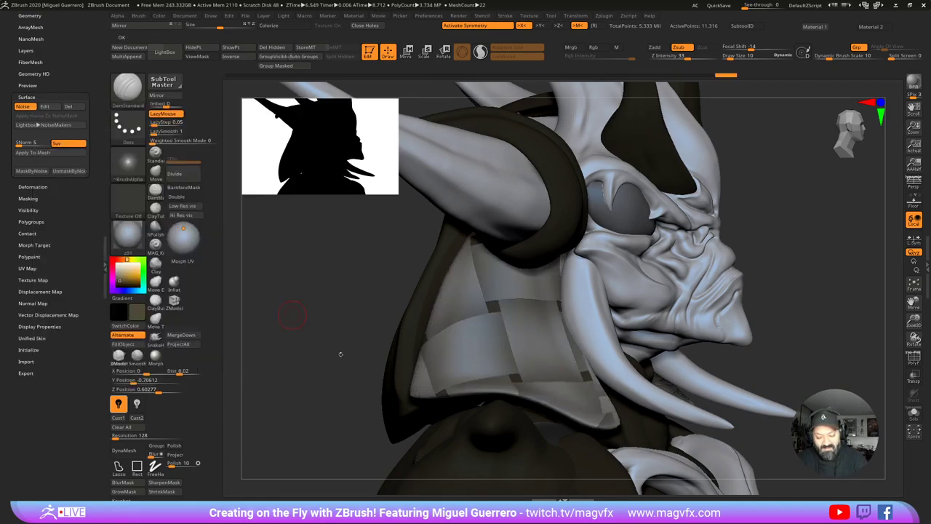
Step: Reduce the side plates' noise plugin scale to 0.009 and accept the finer weave
left_click(45, 106)
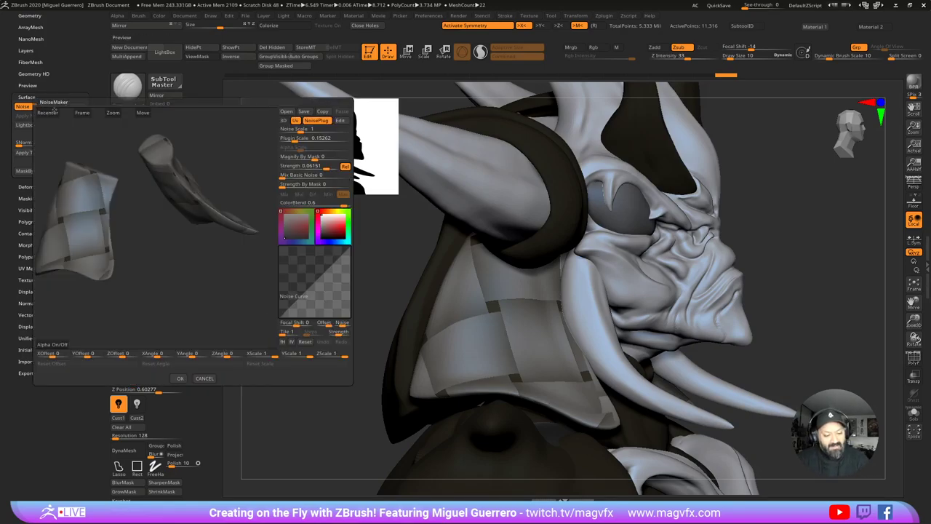
left_click(313, 137)
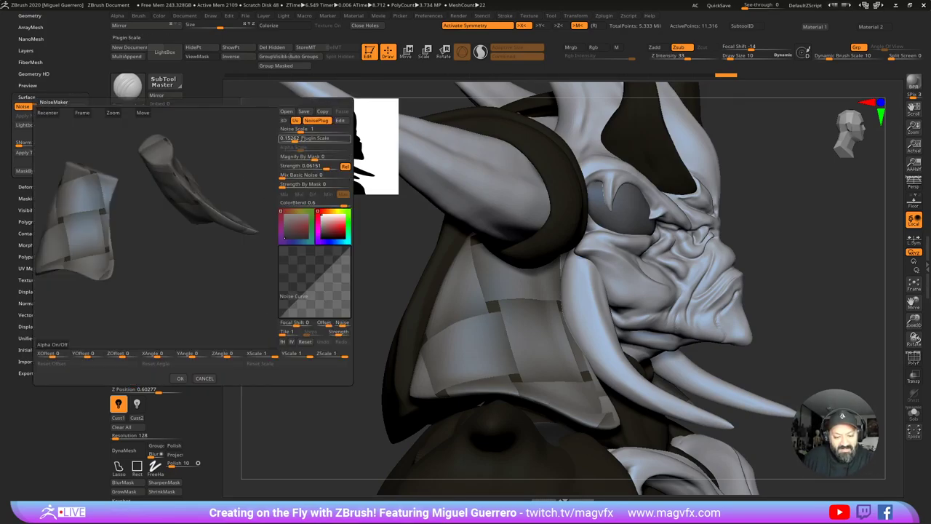
left_click(313, 129)
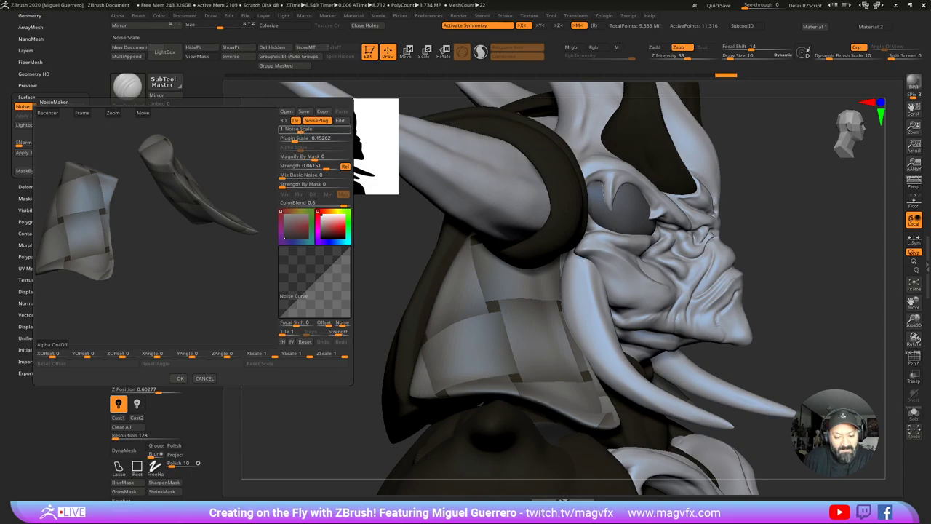
key("Tab")
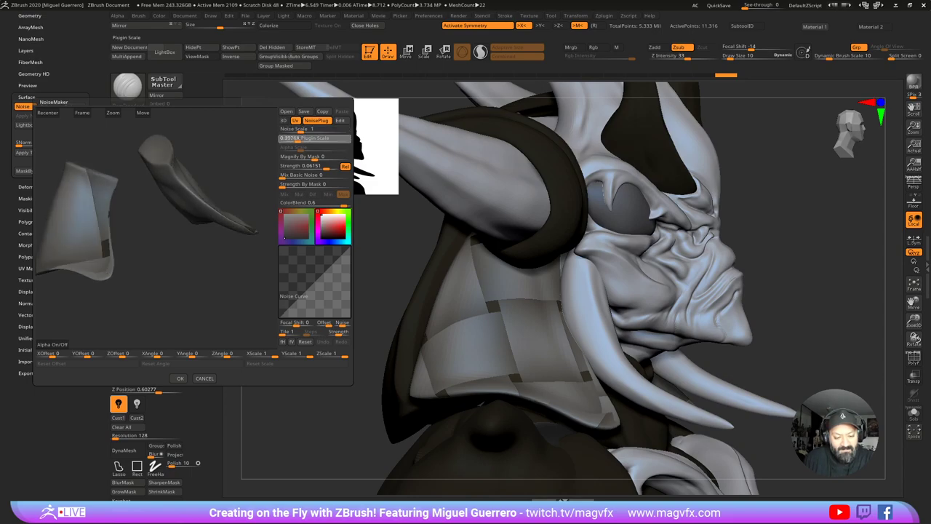
left_click_drag(294, 139, 289, 139)
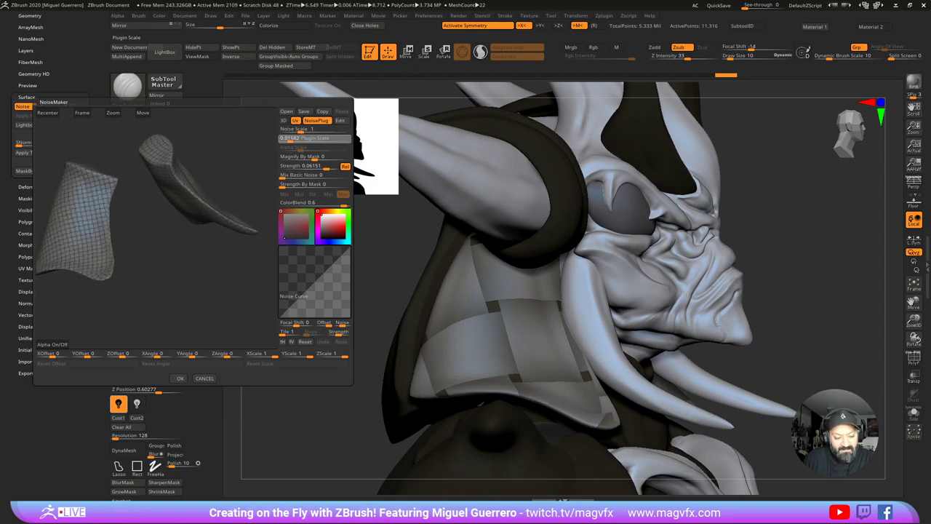
key("Return")
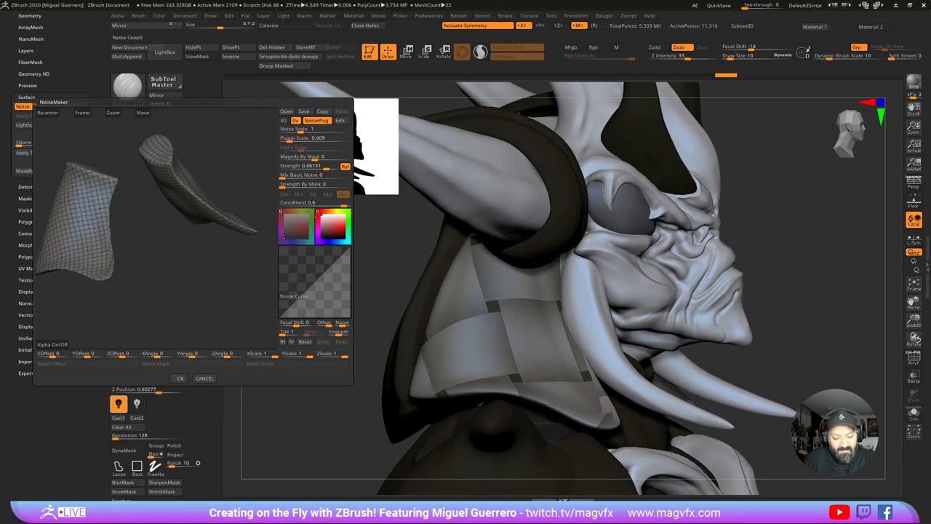
left_click(179, 379)
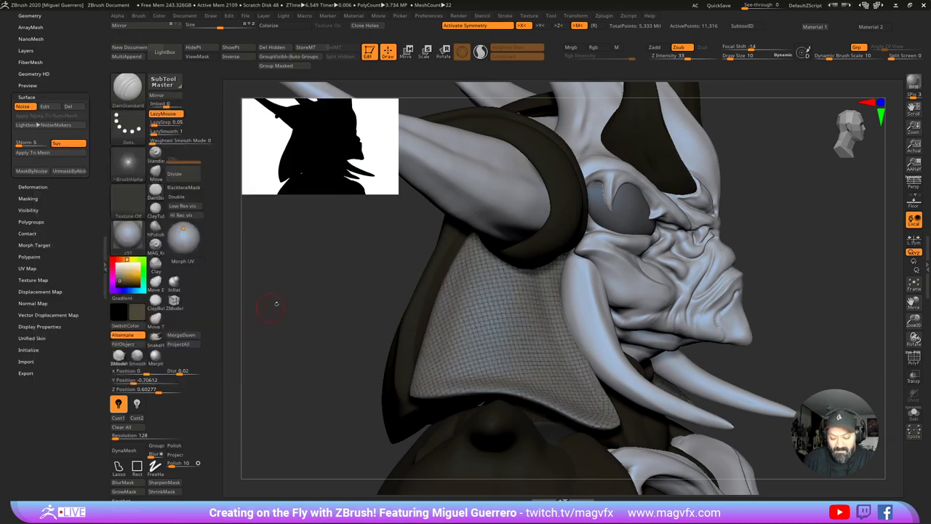
Step: Set the side plates' noise plugin scale to about 0.017 in NoiseMaker and accept it
left_click_drag(277, 304, 297, 275)
left_click(45, 106)
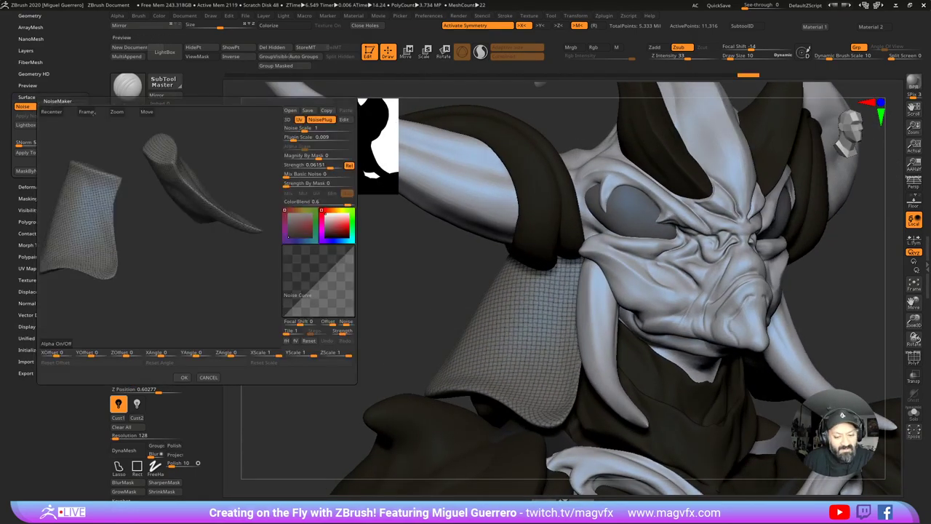
left_click_drag(293, 139, 294, 139)
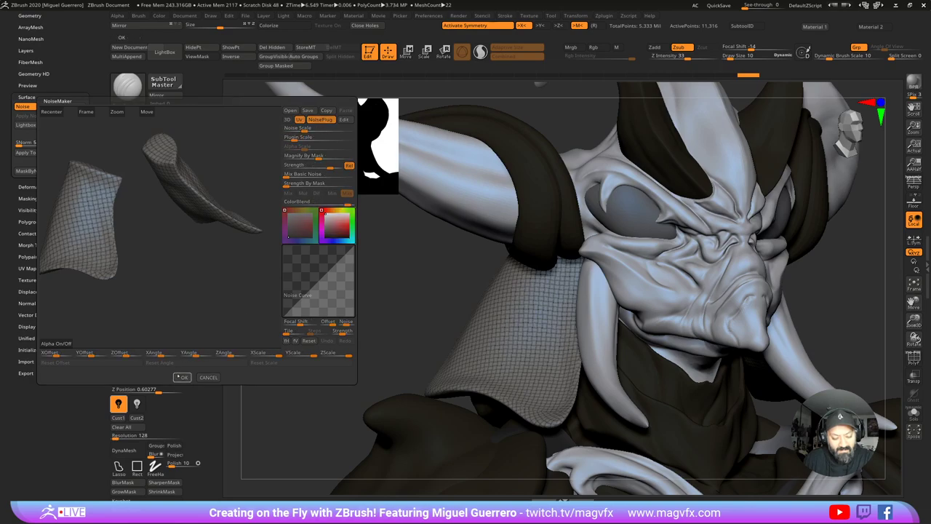
left_click(184, 377)
Step: Subdivide the side plates three times to subdivision level 4 and apply the surface noise to the mesh
left_click_drag(374, 281, 265, 260)
left_click(181, 174)
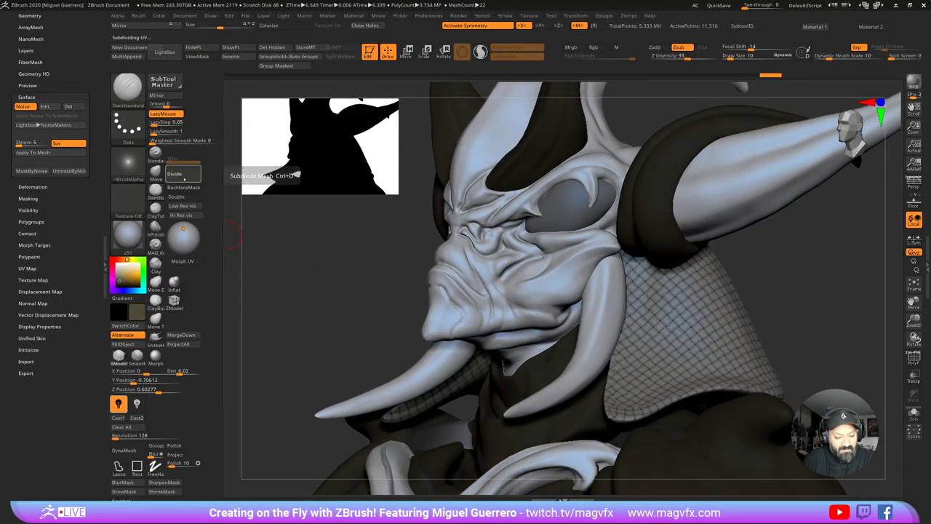
left_click(182, 175)
left_click(182, 175)
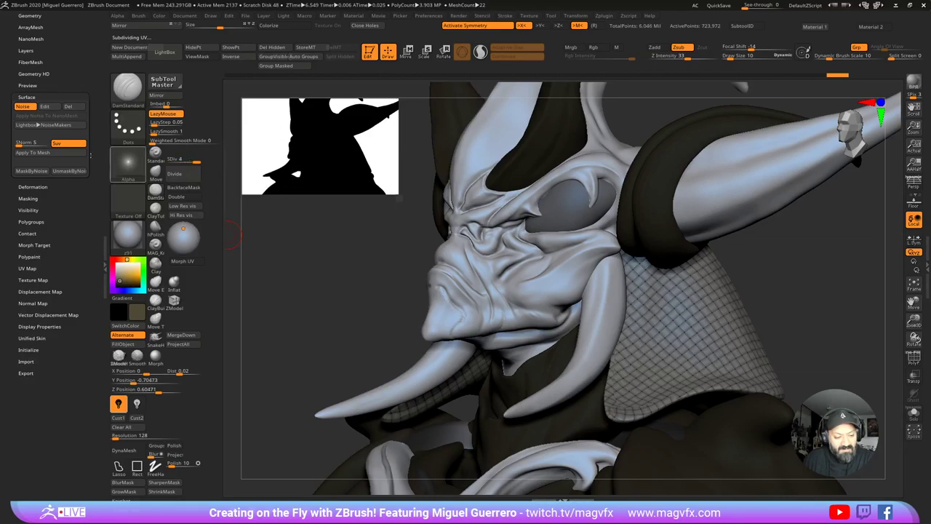
left_click(57, 153)
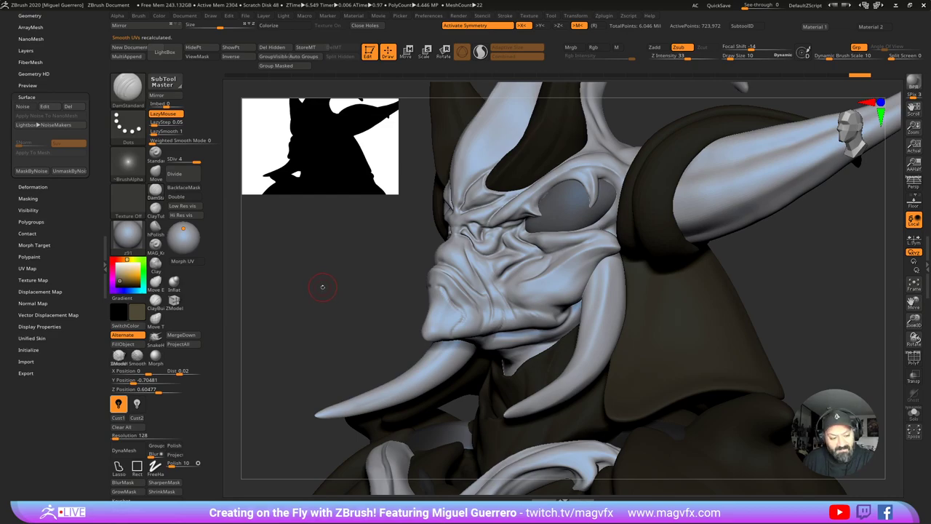
Step: Turn the surface noise back on for the subdivided side plates, viewing them from the creature's other side
left_click_drag(329, 284, 547, 318)
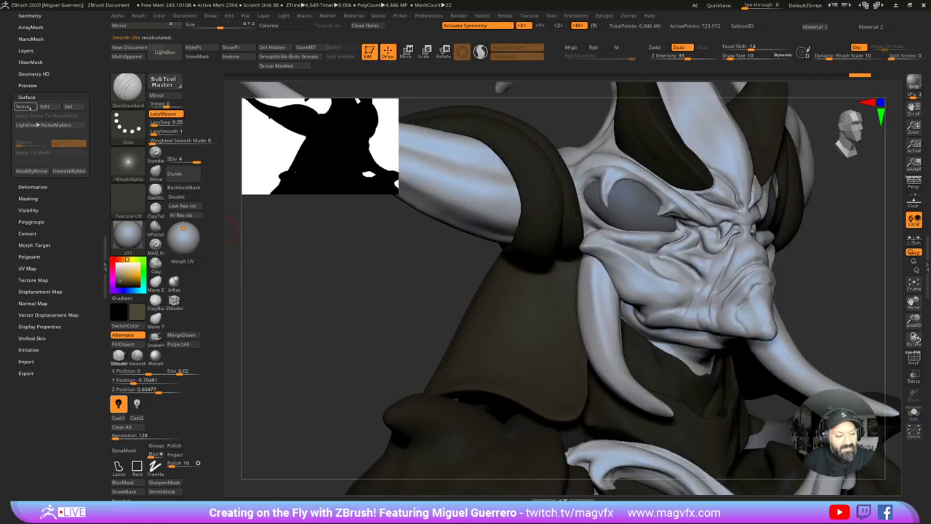
left_click(24, 107)
left_click_drag(380, 261, 378, 284)
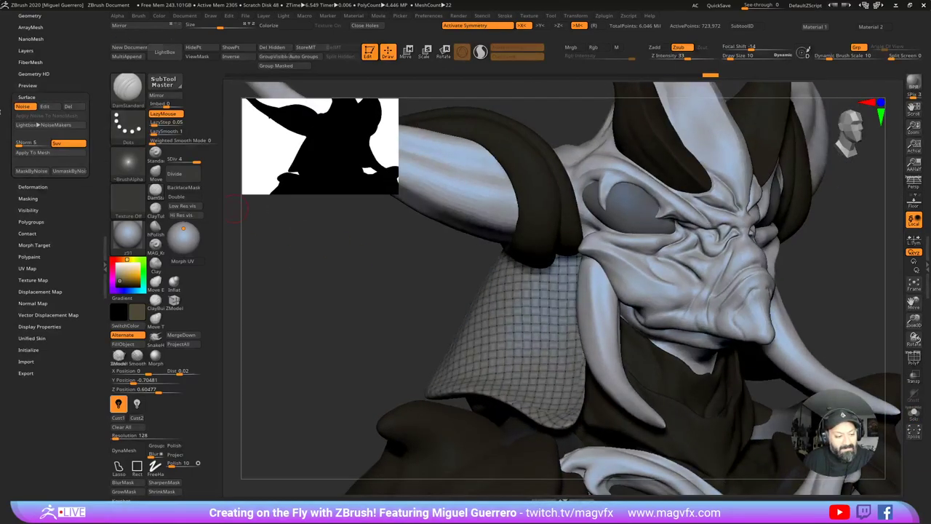
Step: Raise the side plates' noise strength to 0.5, inspecting the weave up close in the NoiseMaker preview
left_click(45, 106)
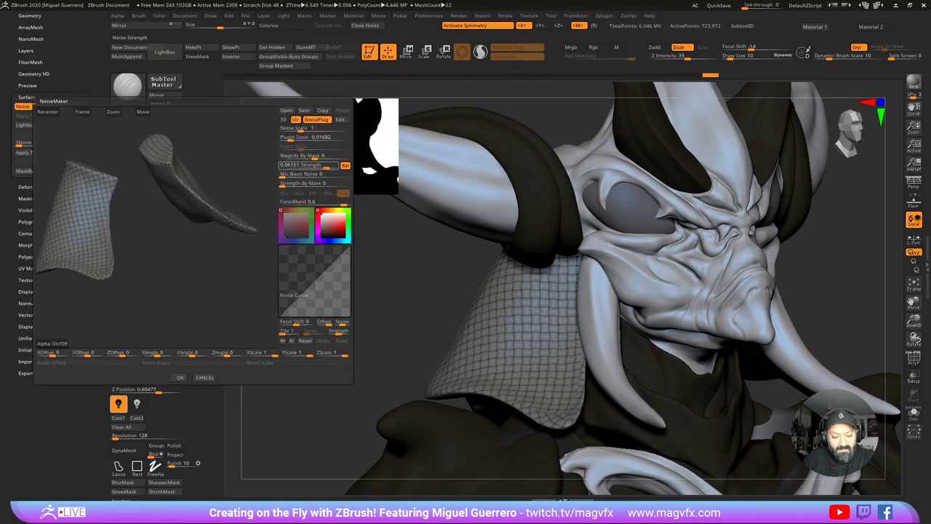
left_click_drag(326, 167, 338, 168)
left_click(291, 166)
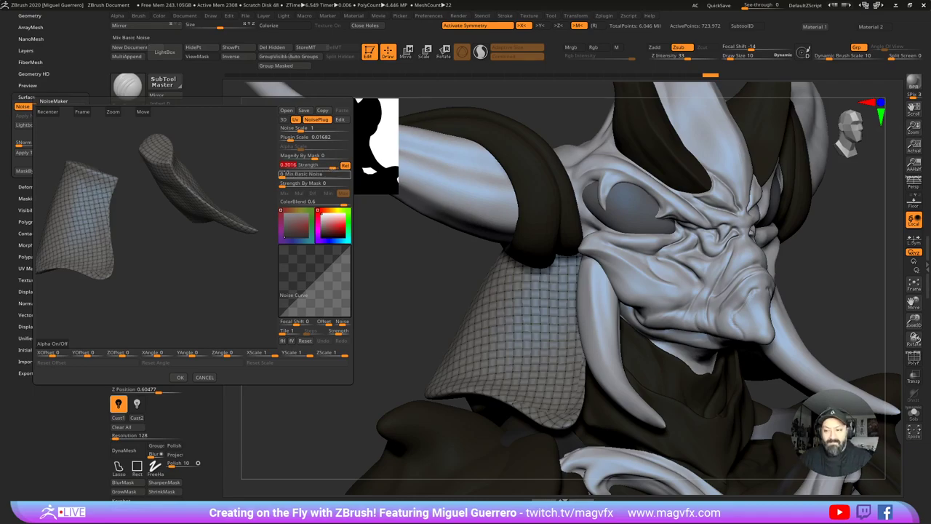
mouse_move(134, 248)
right_mouse_down("alt")
mouse_move(215, 268)
mouse_move(221, 340)
right_mouse_up("alt")
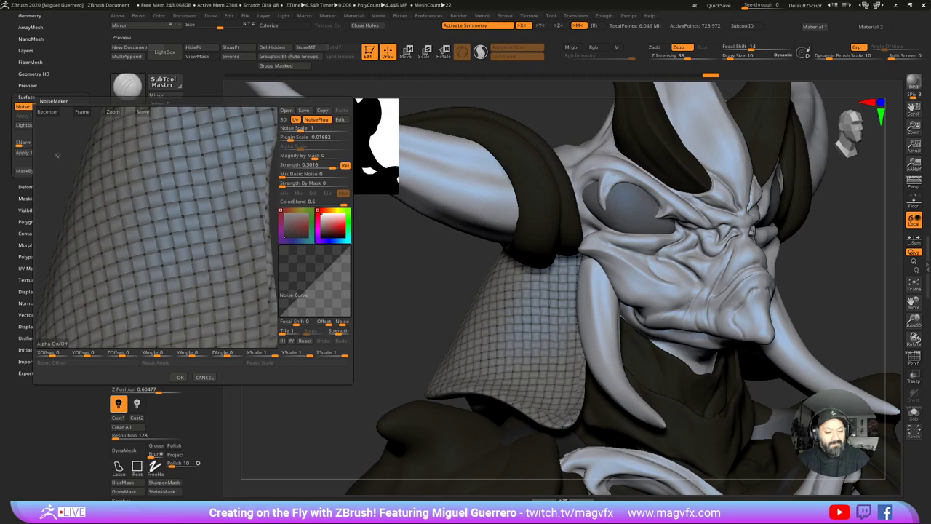
right_click_drag(58, 156, 64, 154)
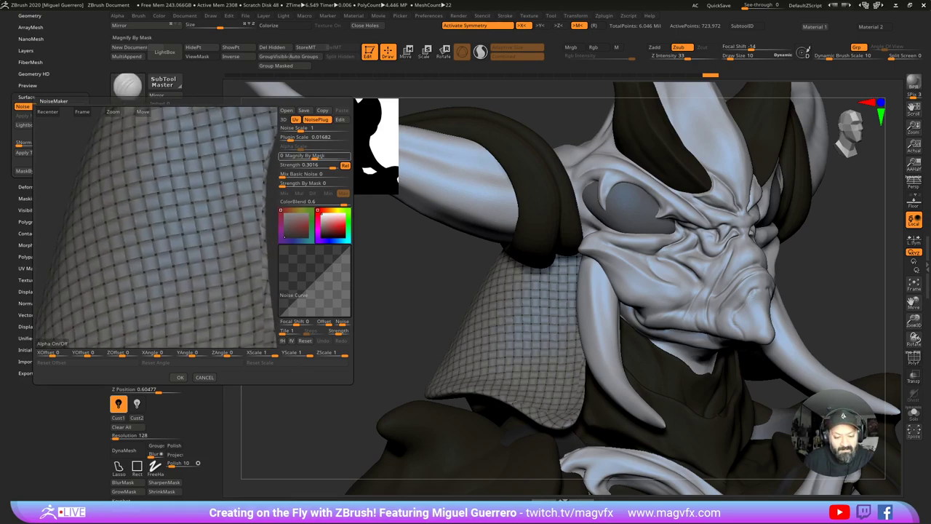
left_click(324, 167)
type("0.5")
key("Return")
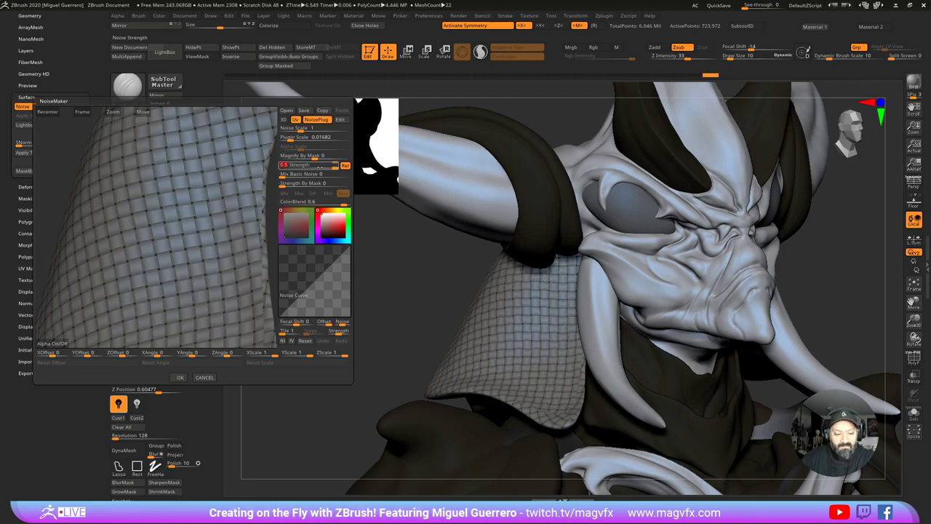
key("Return")
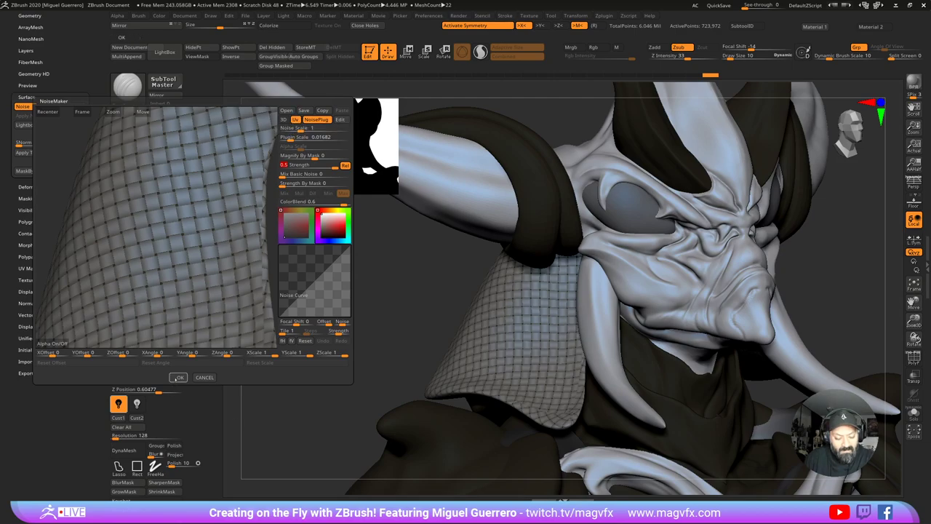
Step: Try applying the woven surface noise to the side flap's mesh with scale-relative strength 0.5
left_click(180, 377)
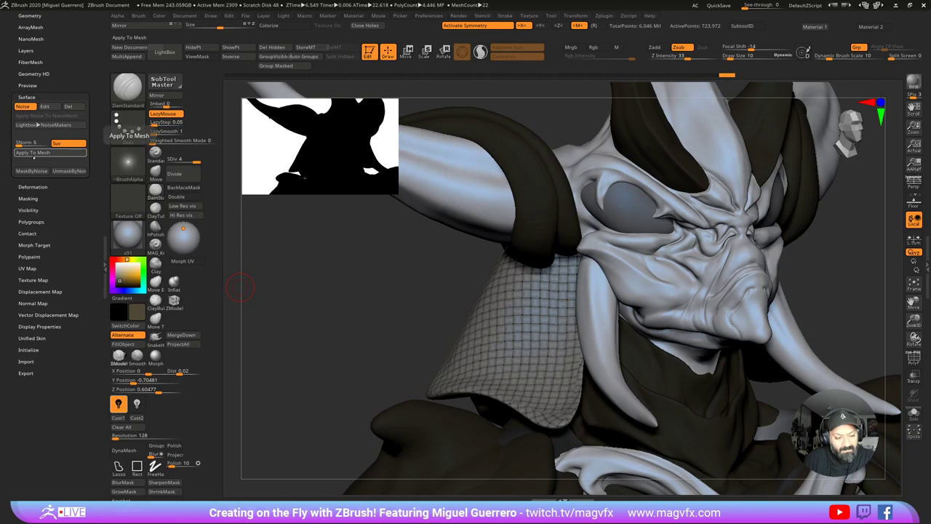
left_click(33, 153)
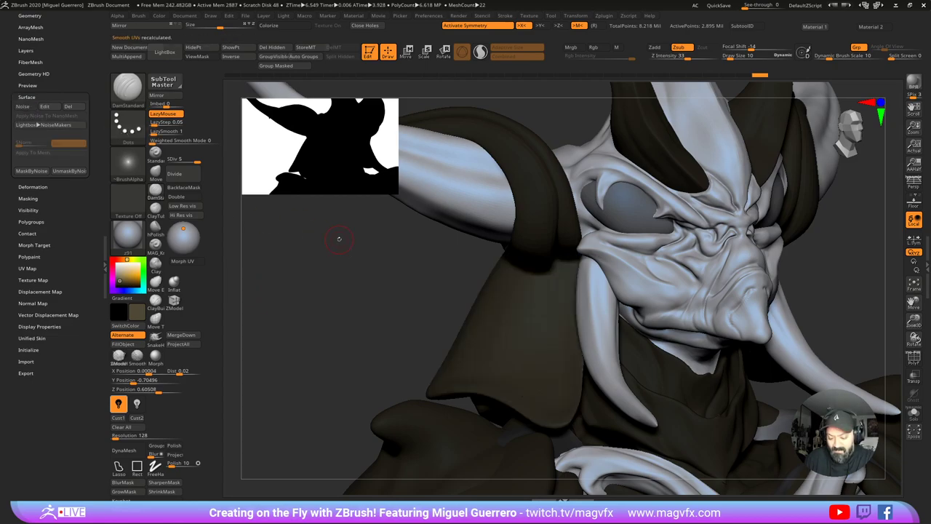
left_click_drag(339, 239, 340, 241)
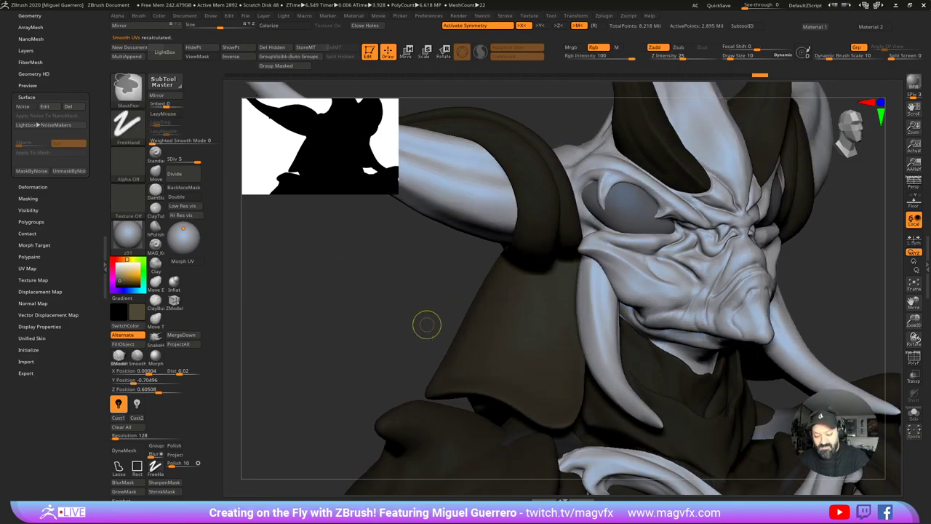
mouse_move(426, 324)
right_mouse_down("ctrl")
mouse_move(422, 393)
mouse_move(382, 334)
right_mouse_up("ctrl")
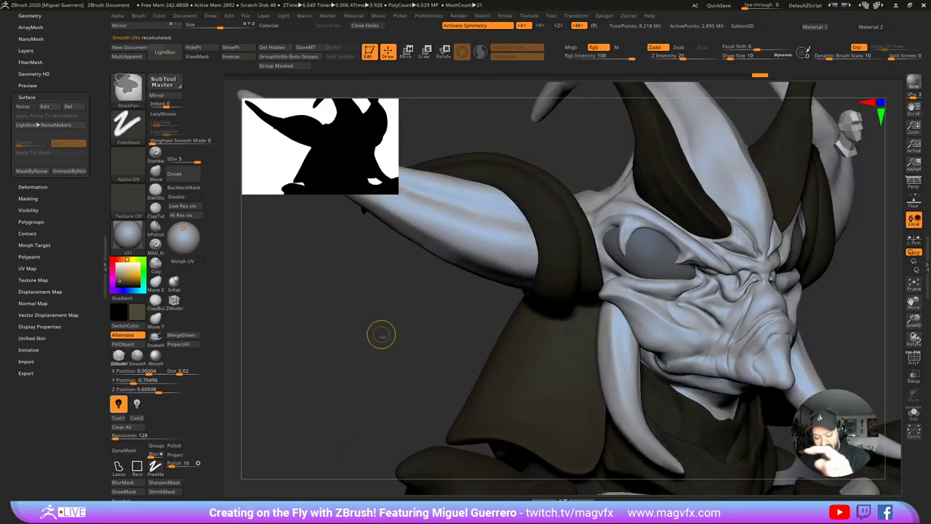
key("ctrl+z")
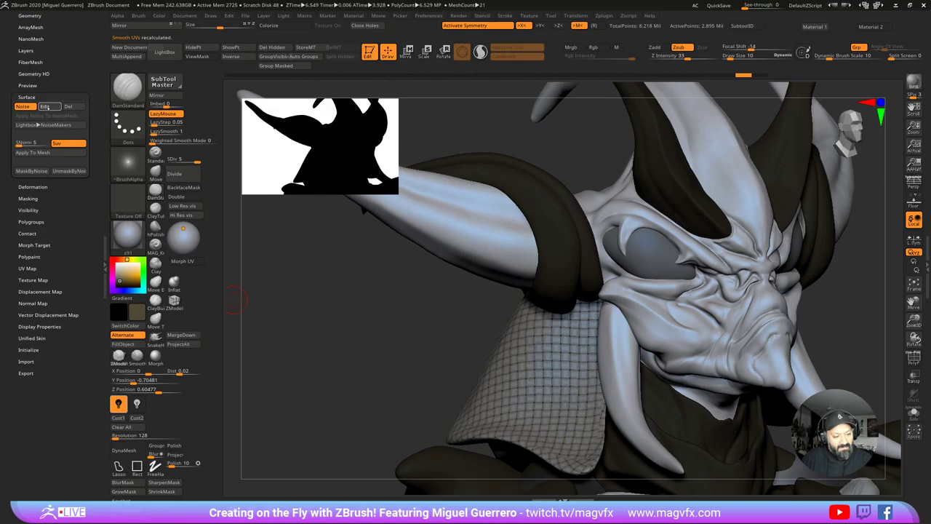
Step: Try applying the flap's weave noise with strength relative to scale turned off and strength set to 0.21687
left_click(44, 106)
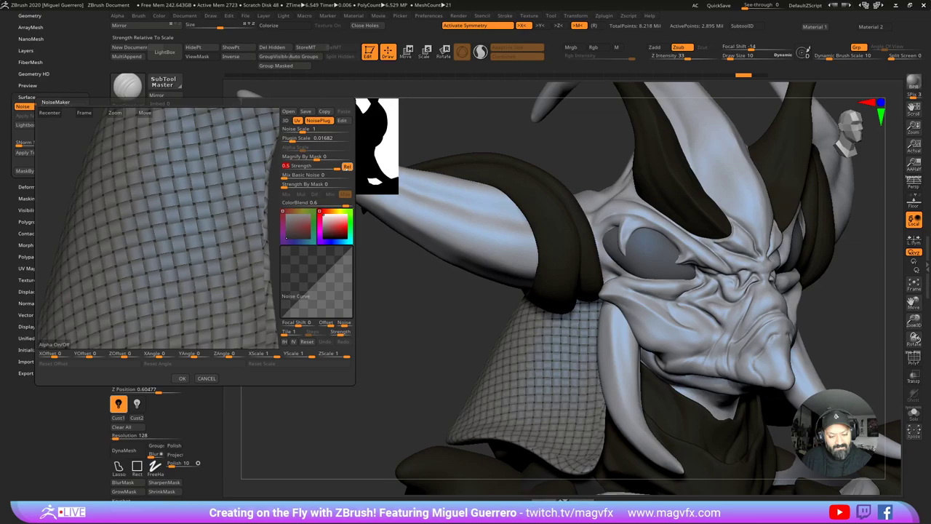
left_click(347, 166)
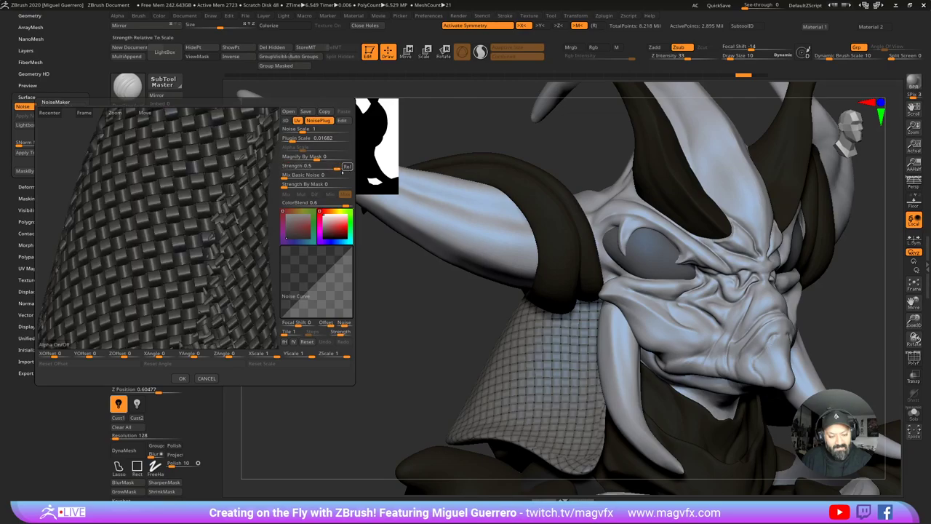
left_click_drag(336, 167, 334, 167)
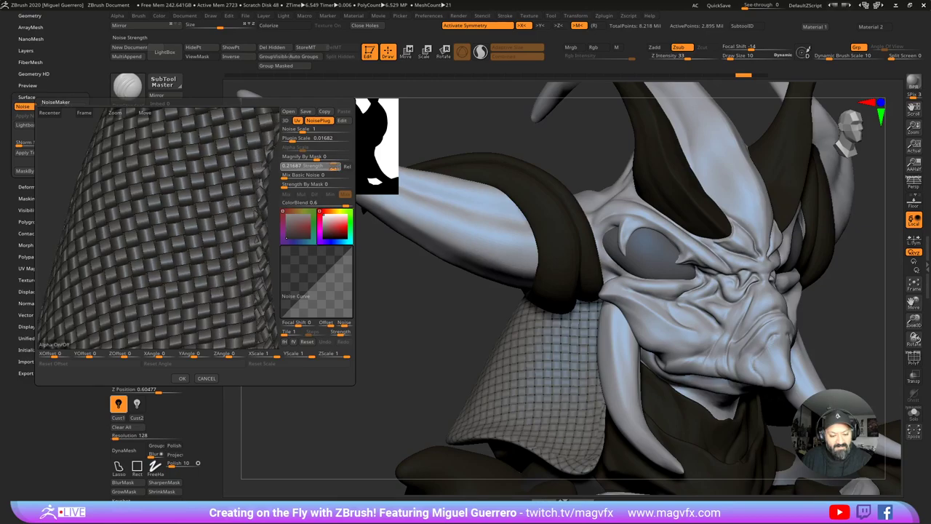
left_click(182, 378)
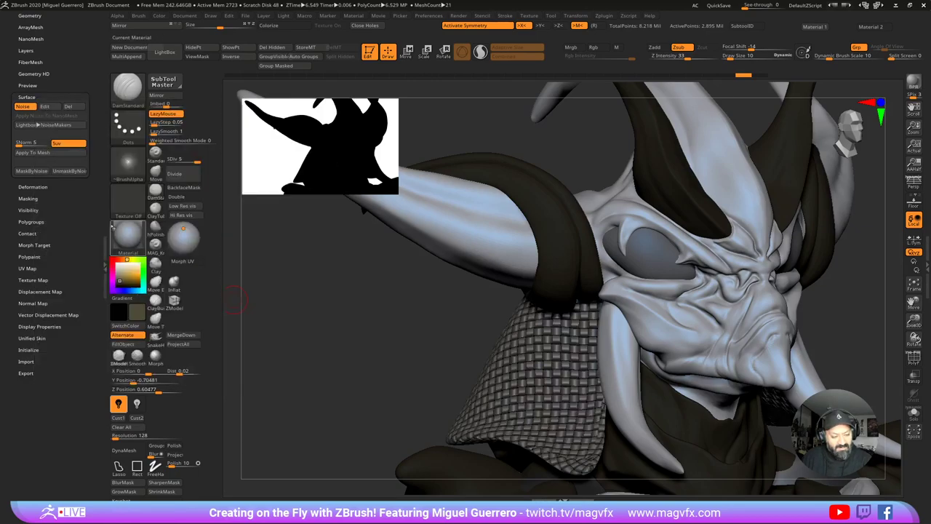
left_click(51, 152)
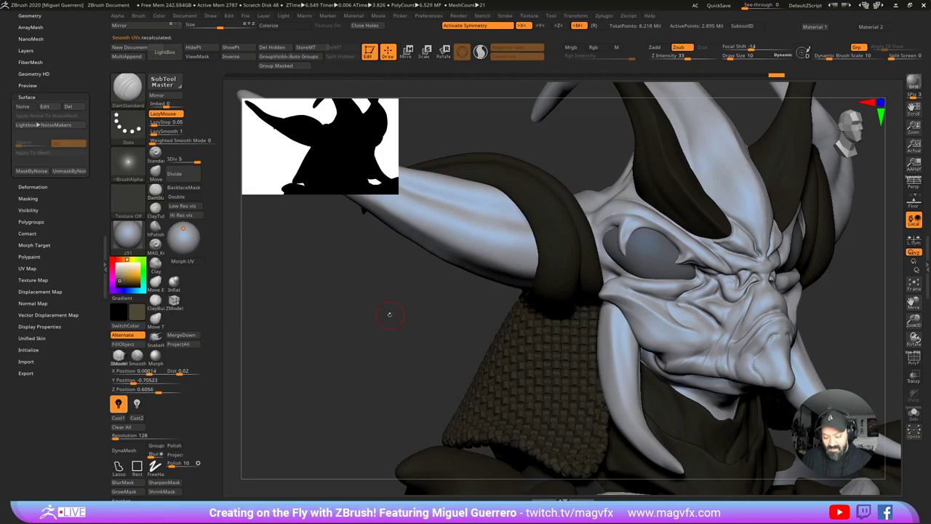
mouse_move(389, 315)
left_mouse_down()
mouse_move(369, 315)
mouse_move(366, 274)
mouse_move(392, 298)
mouse_move(317, 285)
mouse_move(341, 301)
mouse_move(342, 293)
left_mouse_up()
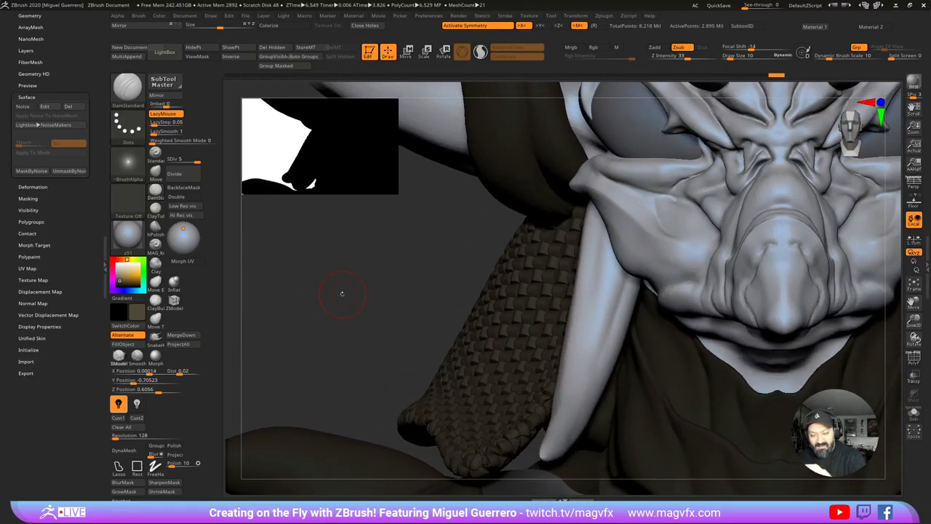
left_click(22, 107)
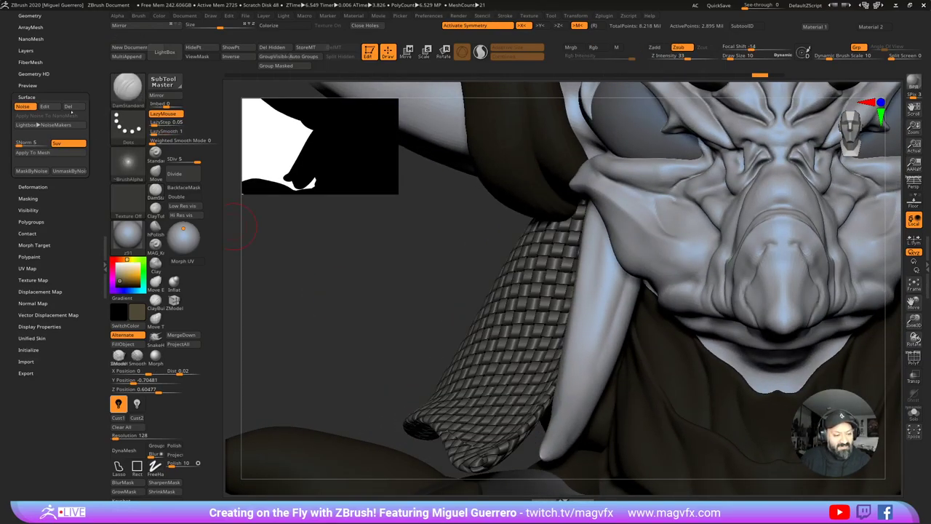
Step: Set the flap's weave noise strength to 0.06907 and apply the noise to the mesh
left_click(44, 106)
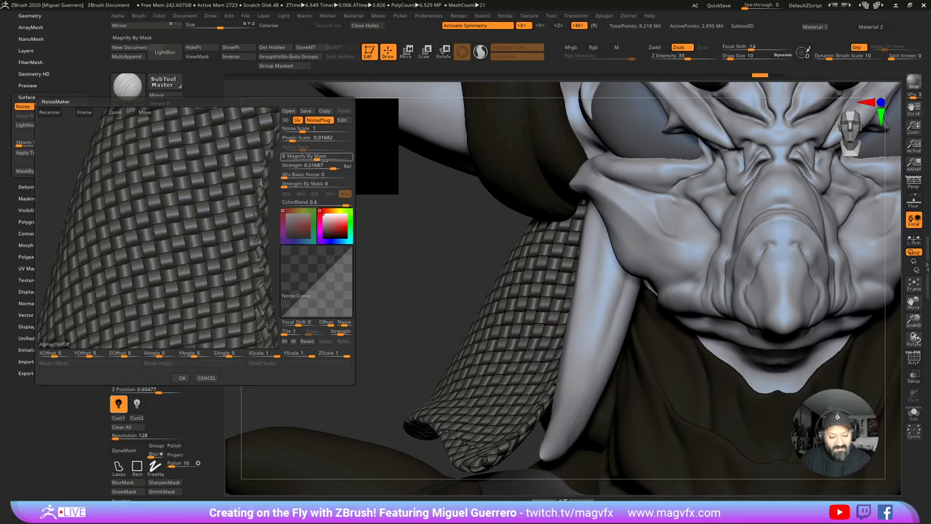
left_click_drag(333, 168, 327, 168)
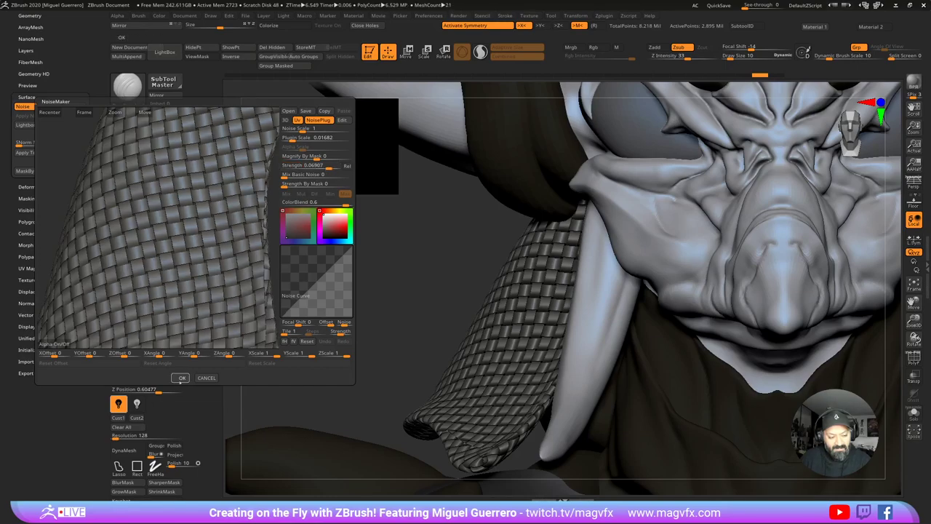
left_click(182, 378)
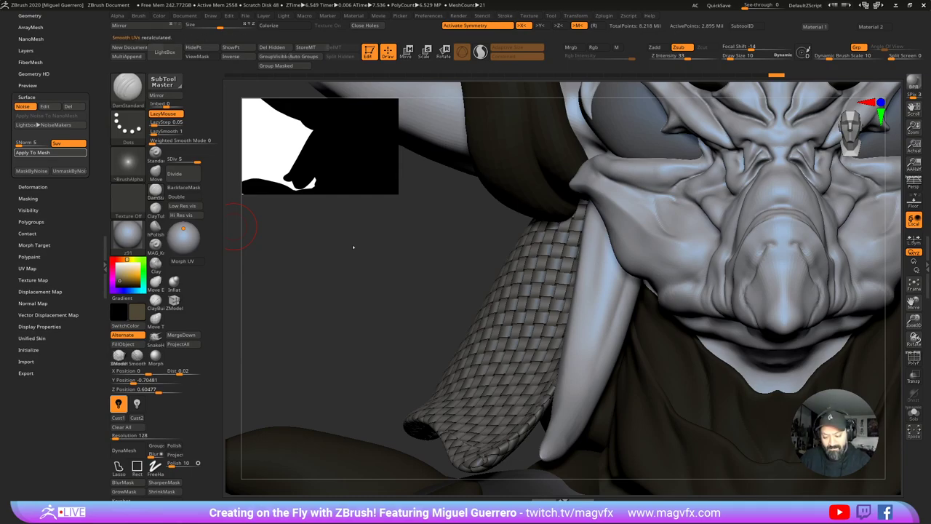
left_click_drag(401, 267, 345, 246)
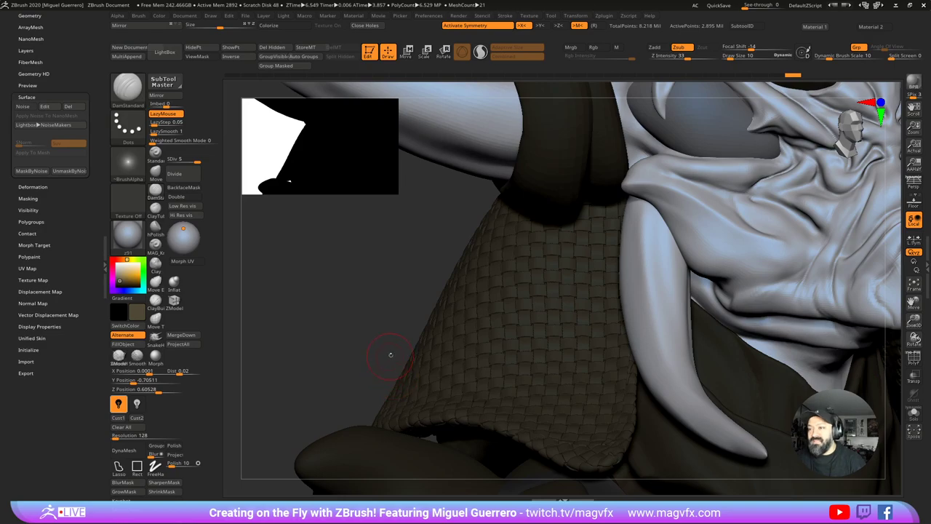
left_click_drag(392, 327, 405, 335, "alt")
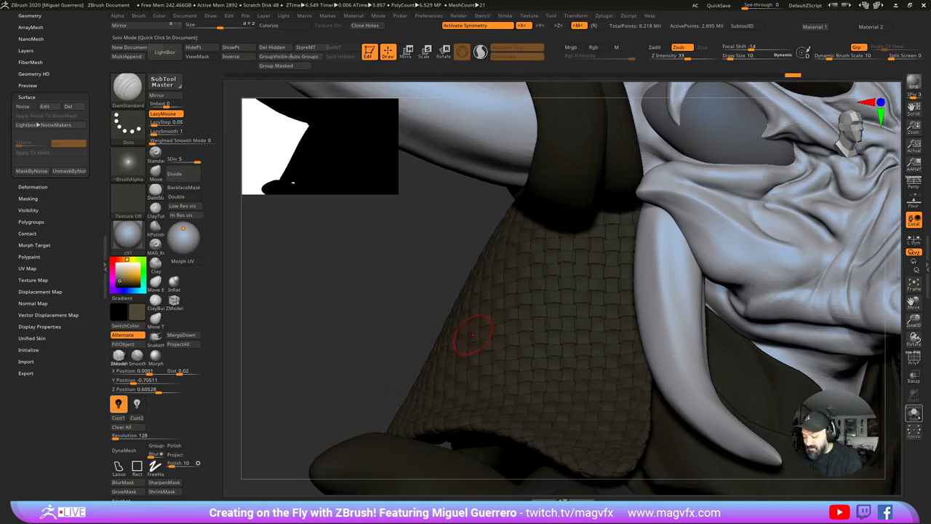
Step: Isolate the woven side flaps in Solo mode and set the current colour to white
left_click(917, 415)
left_click_drag(299, 320, 286, 395)
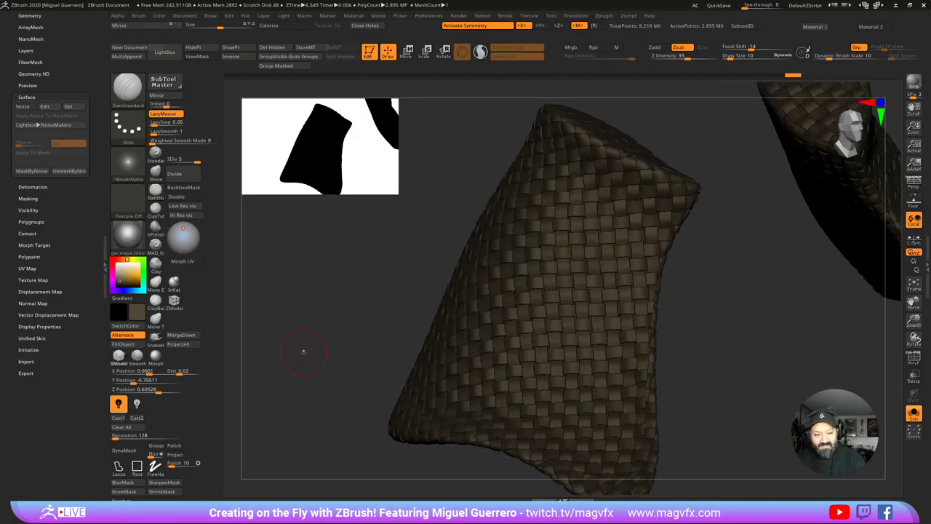
left_click_drag(349, 283, 244, 309)
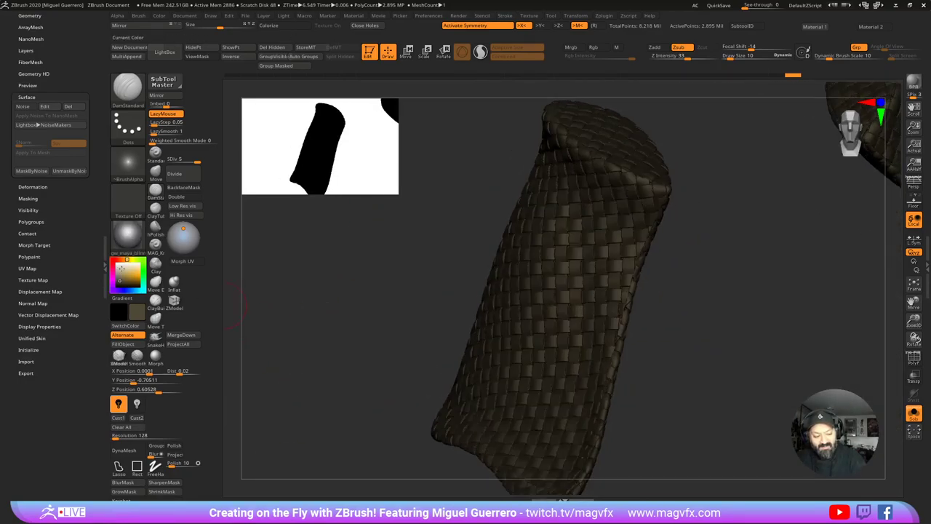
left_click_drag(121, 270, 113, 259)
left_click_drag(281, 312, 391, 337)
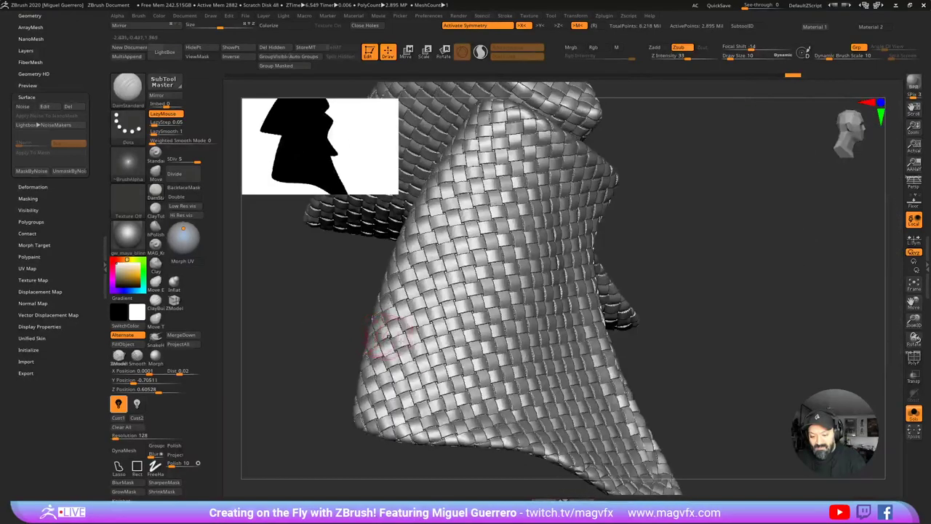
Step: Try smoothing a patch of the weave near the middle of the flap
mouse_move(701, 358)
left_mouse_down()
mouse_move(752, 381)
mouse_move(706, 381)
left_mouse_up()
key("ctrl")
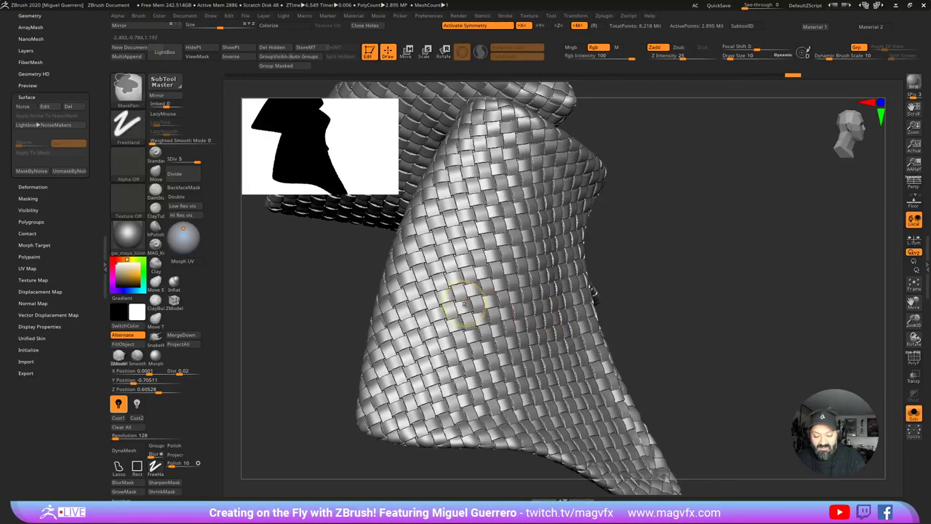
right_click_drag(501, 335, 575, 428, "ctrl")
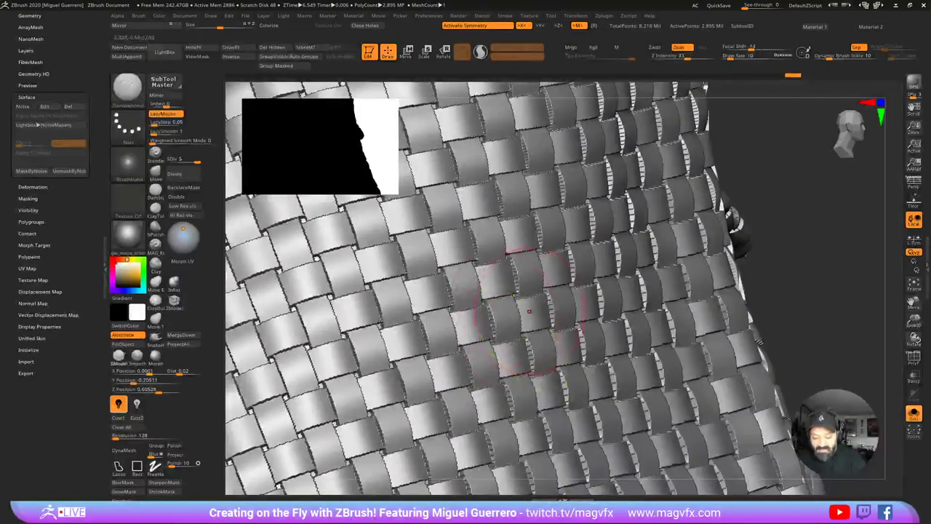
left_click_drag(499, 284, 506, 266, "shift")
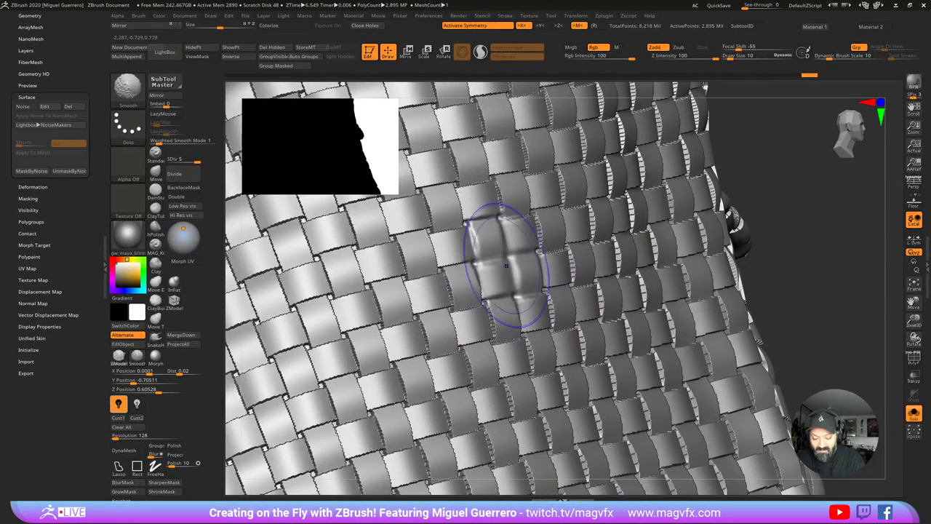
right_click_drag(534, 358, 472, 305, "ctrl")
left_click_drag(757, 367, 696, 378)
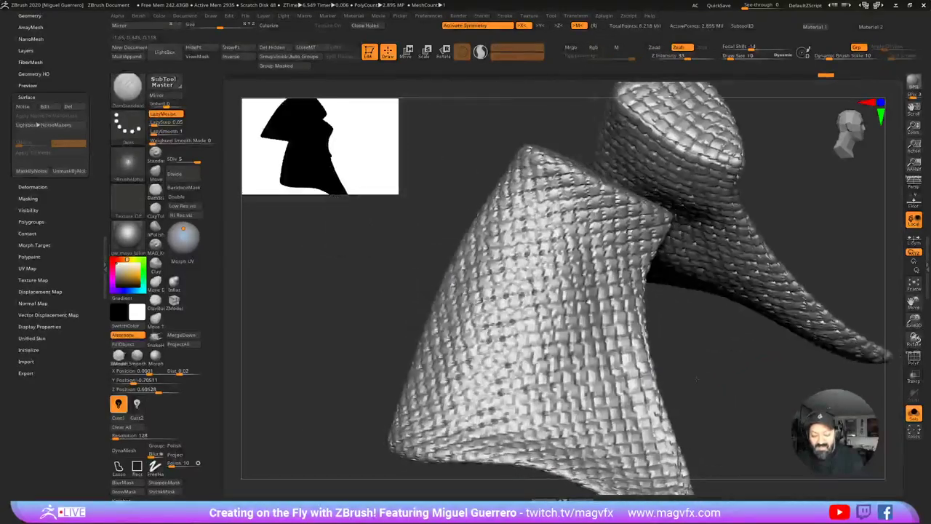
right_click_drag(696, 379, 680, 398)
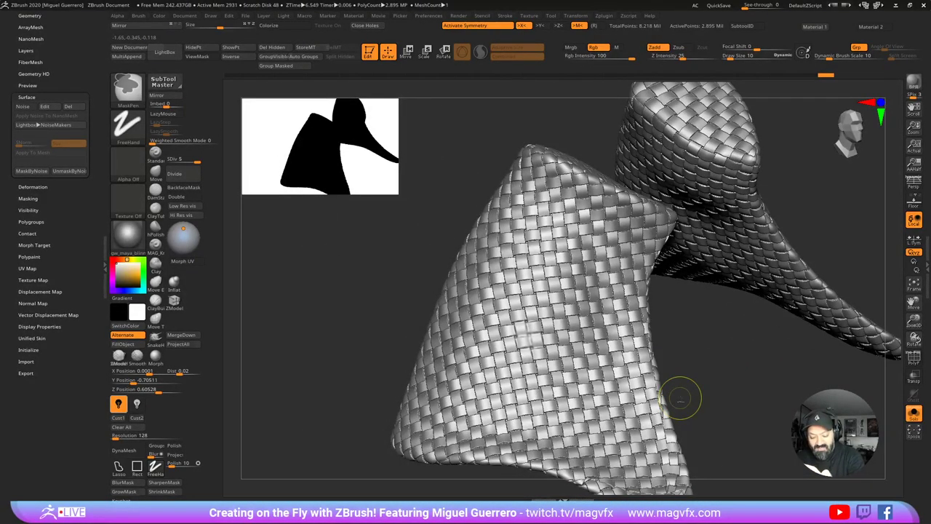
right_click_drag(681, 398, 601, 382)
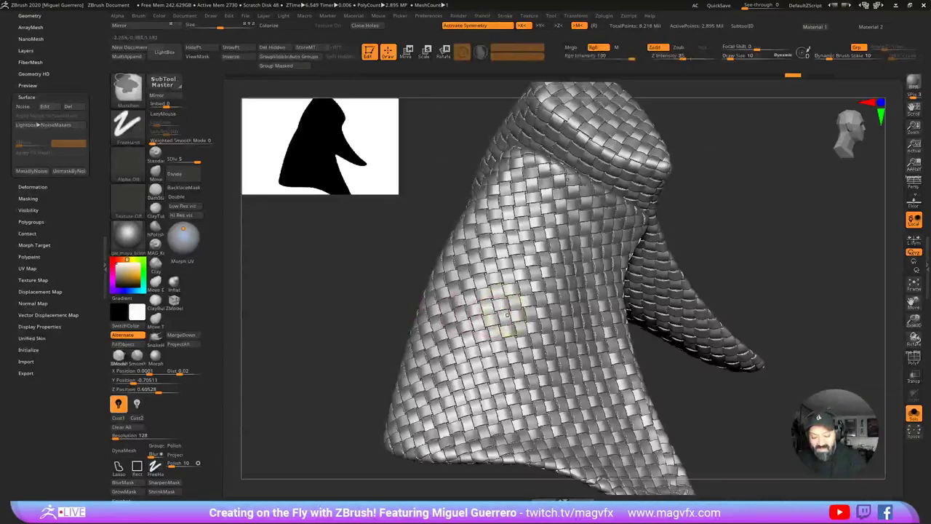
Step: Soften the flap's weave with the Polish Crisp Edges deformation and show the rest of the character again
right_click_drag(510, 312, 523, 352, "ctrl")
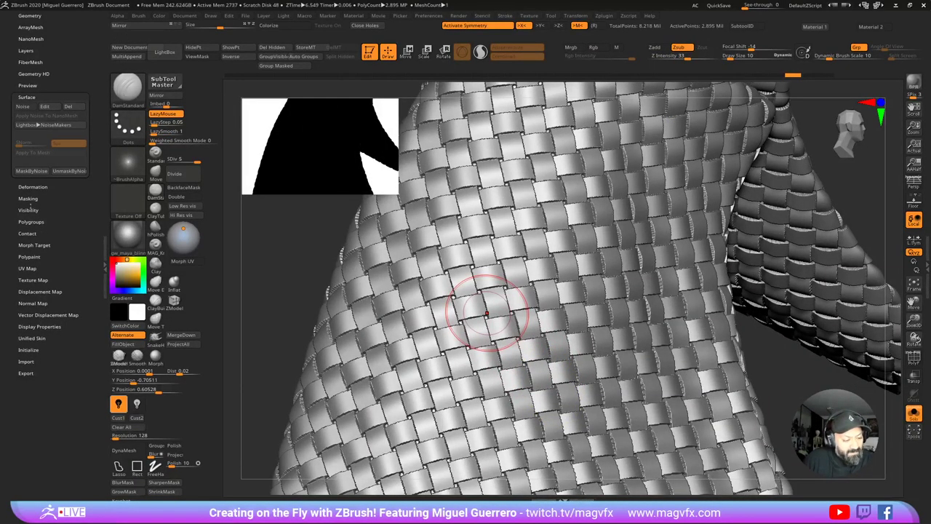
left_click(29, 187)
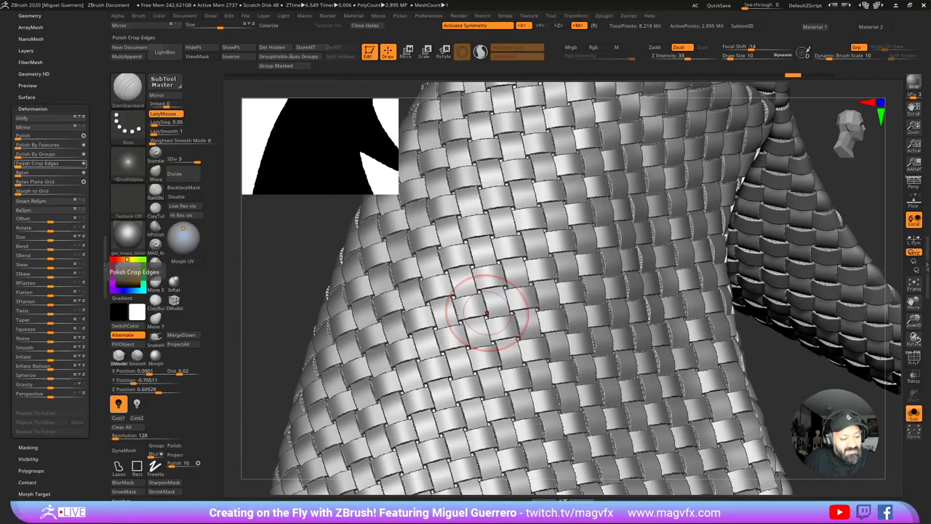
left_click(83, 164)
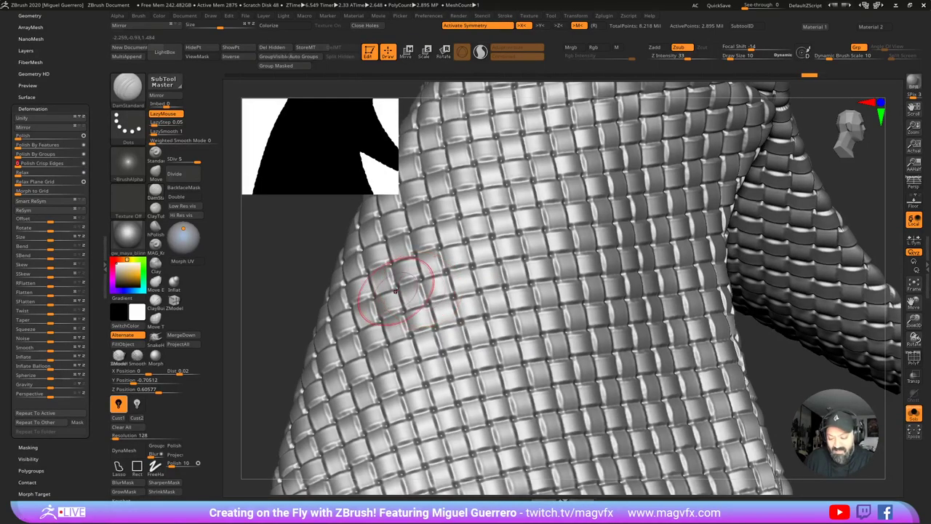
right_click_drag(395, 291, 368, 266, "ctrl")
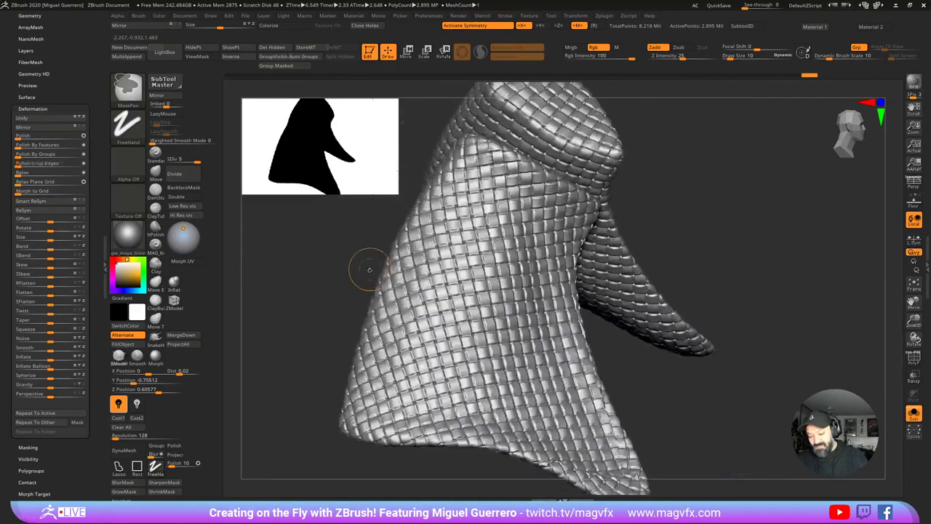
right_click_drag(619, 291, 367, 292)
left_click(914, 413)
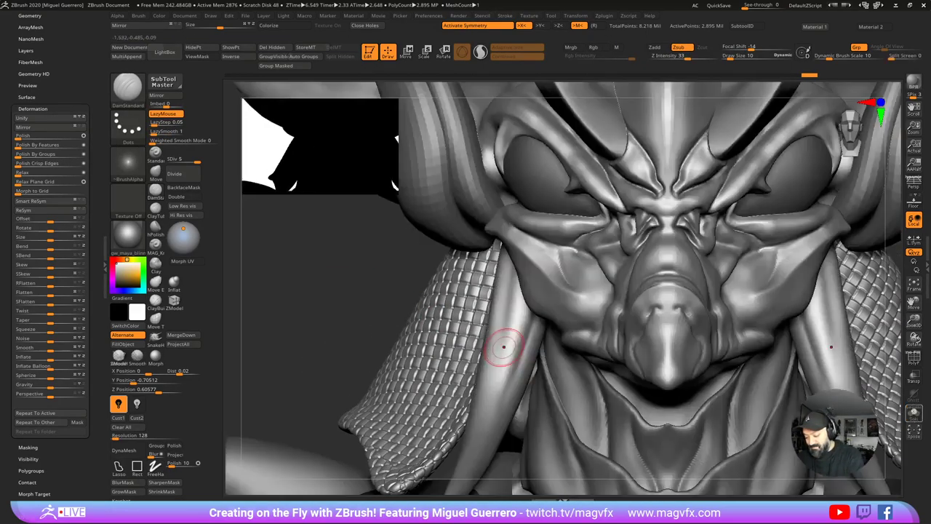
Step: Roll the flap back through its undo history to the subdivision level 4 state before the noise was applied
mouse_move(450, 327)
right_mouse_down("ctrl")
mouse_move(420, 283)
mouse_move(415, 318)
mouse_move(457, 291)
mouse_move(419, 317)
right_mouse_up("ctrl")
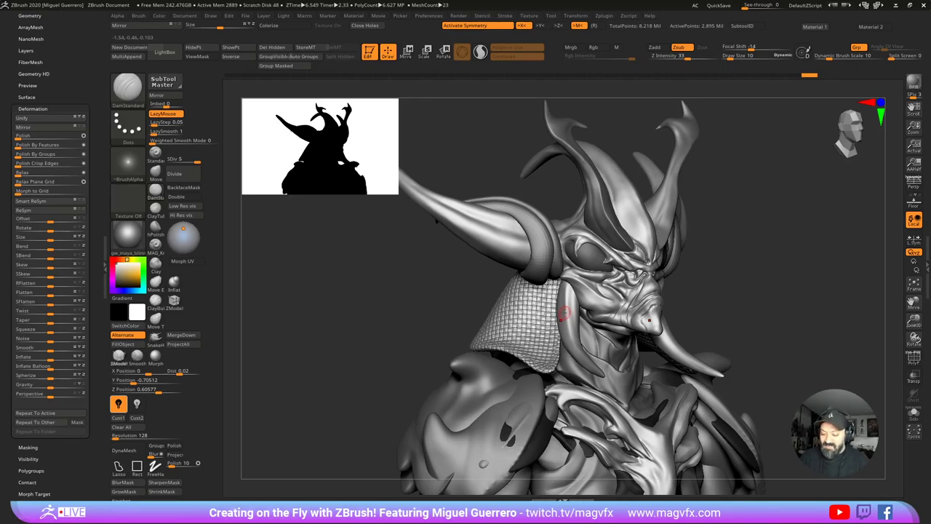
mouse_move(799, 73)
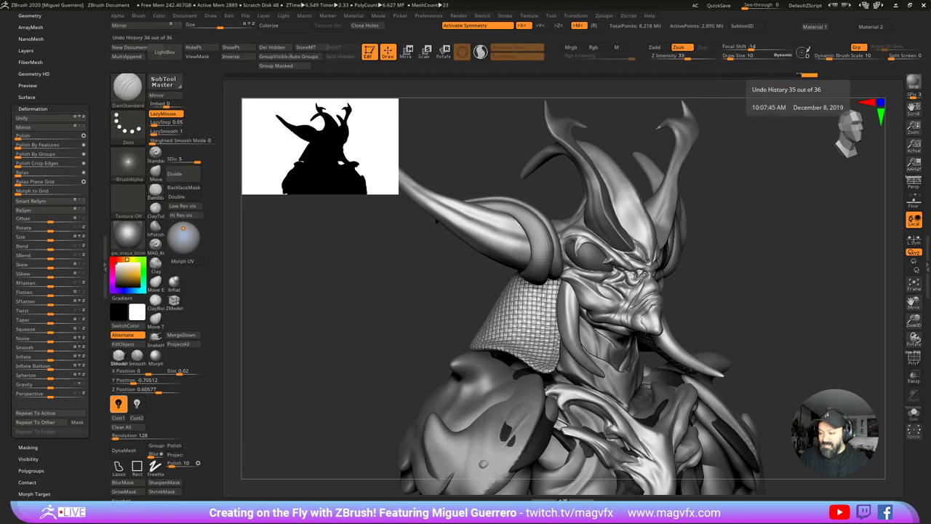
left_click(777, 74)
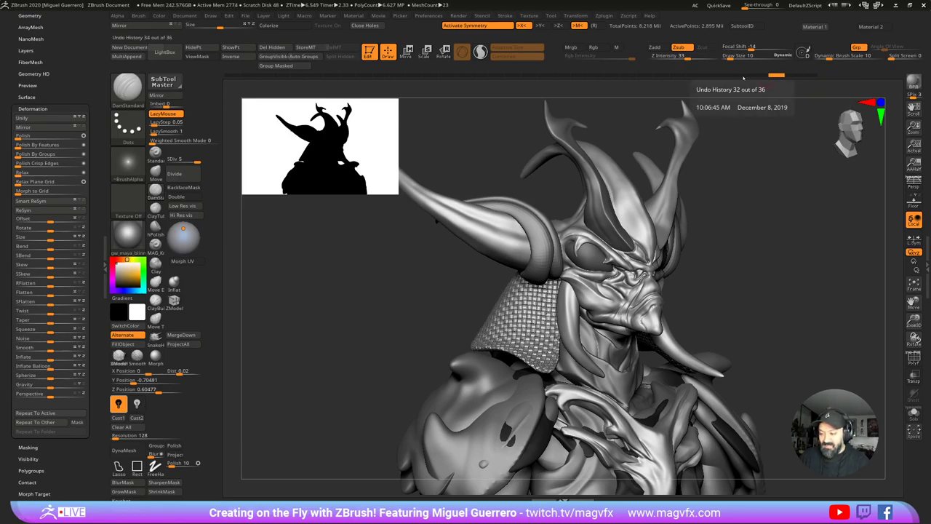
left_click(727, 75)
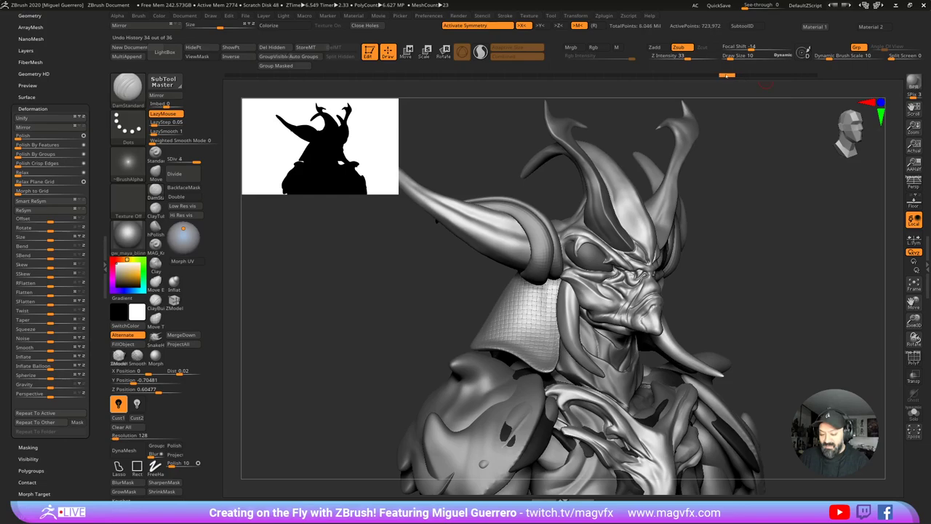
Step: Compare the flaps' smooth and woven states in the undo history, and examine the weave up close
left_click(710, 75)
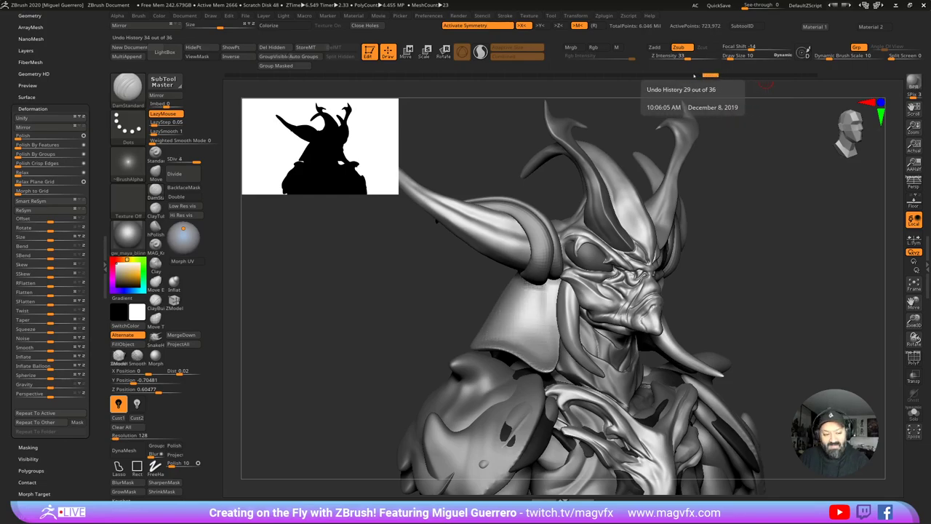
left_click(695, 75)
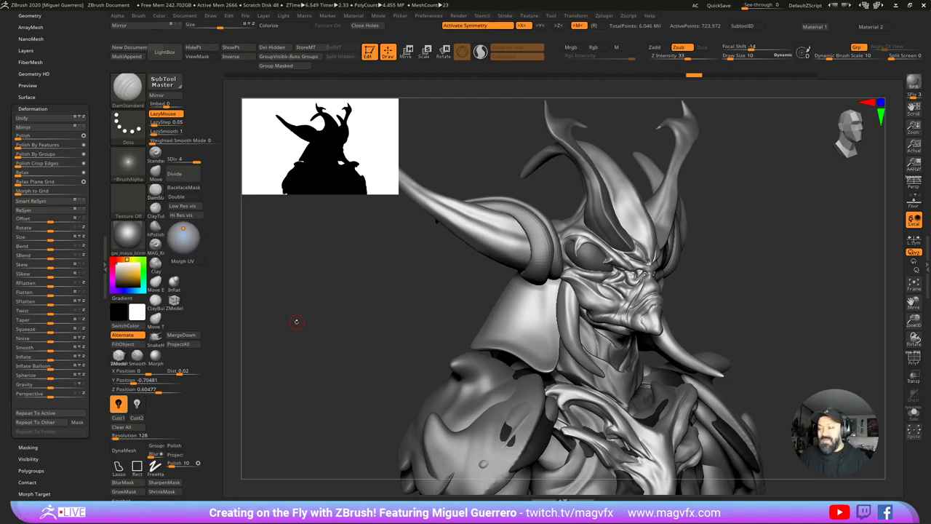
left_click_drag(374, 323, 358, 318)
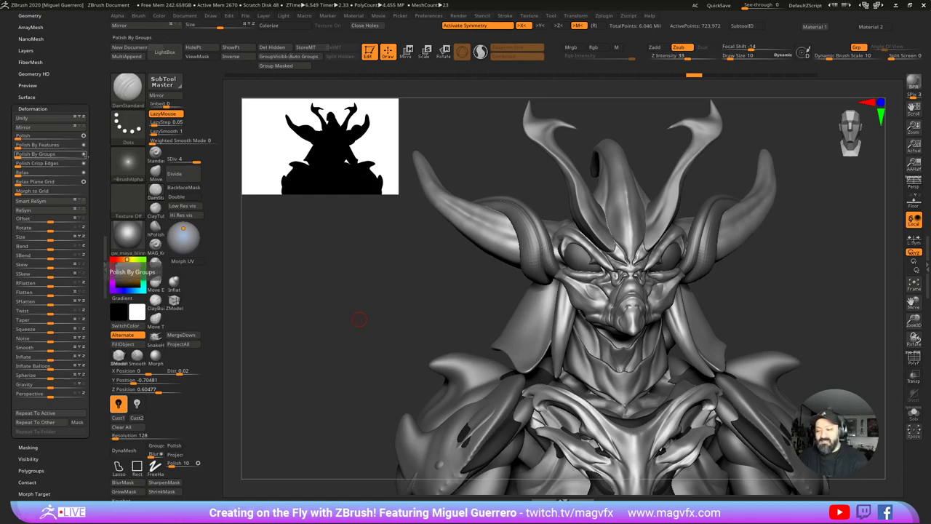
left_click(813, 76)
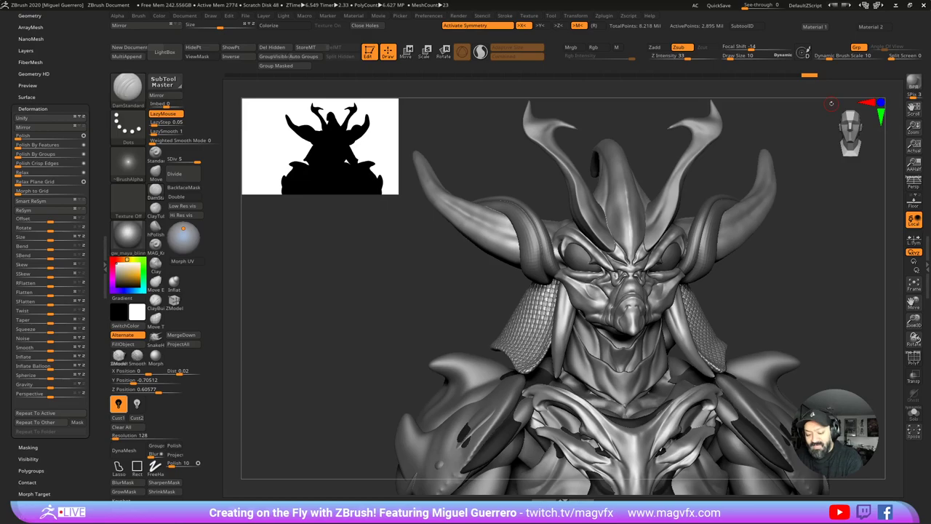
left_click_drag(423, 304, 443, 307)
right_click_drag(474, 337, 525, 393, "ctrl")
mouse_move(415, 322)
right_mouse_down()
mouse_move(419, 303)
mouse_move(428, 311)
right_mouse_up()
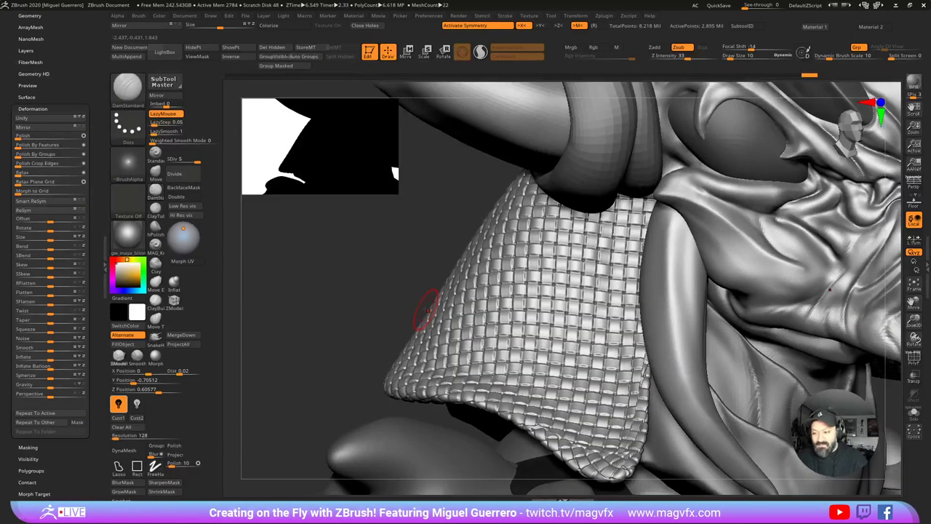
Step: Try the Polish deformation on the flaps' unpolished weave and undo it
left_click(794, 75)
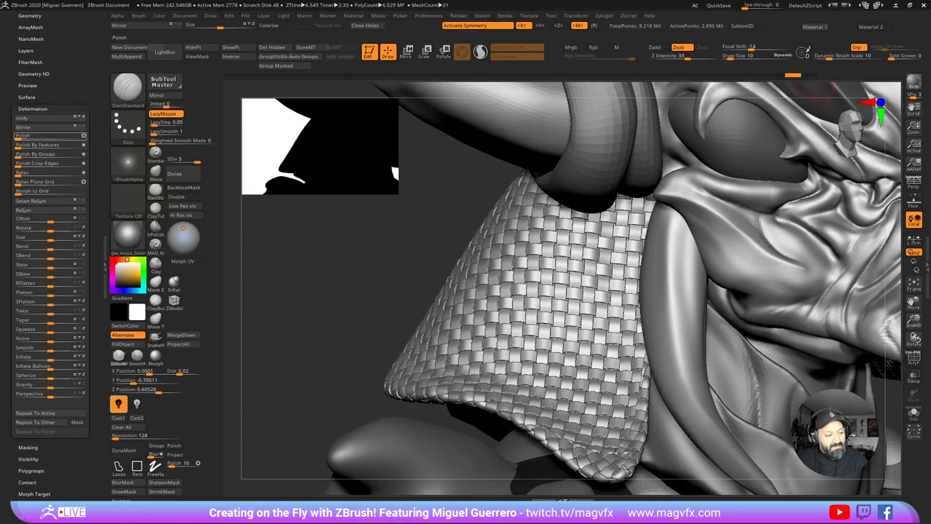
left_click_drag(22, 137, 83, 138)
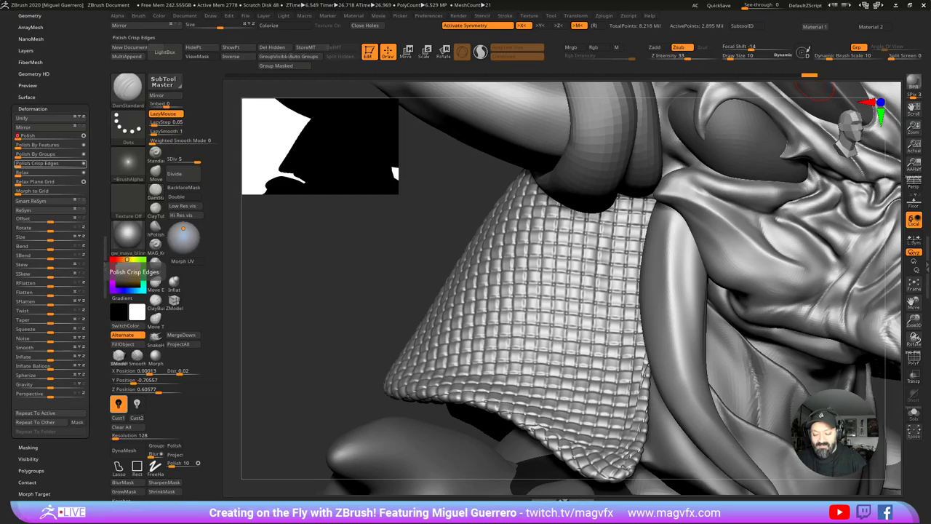
mouse_move(280, 311)
left_mouse_down()
mouse_move(325, 320)
mouse_move(305, 317)
left_mouse_up()
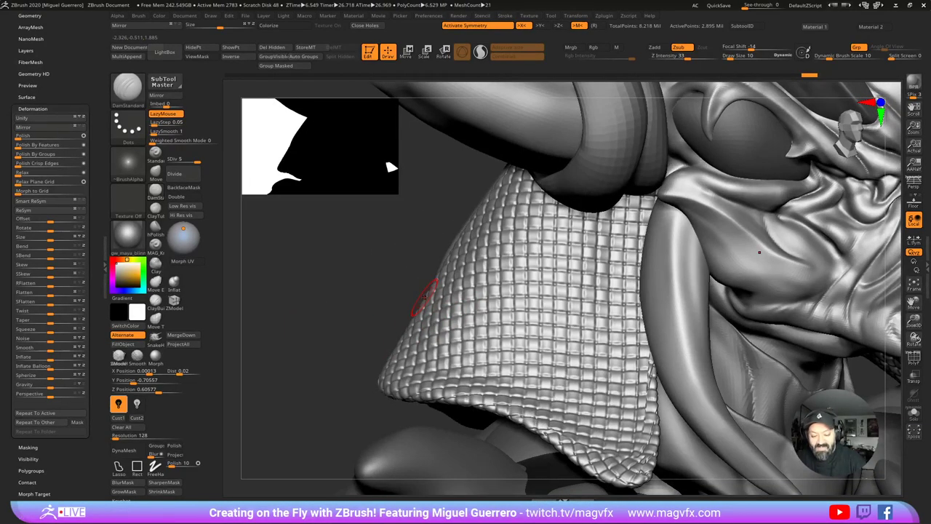
key("ctrl")
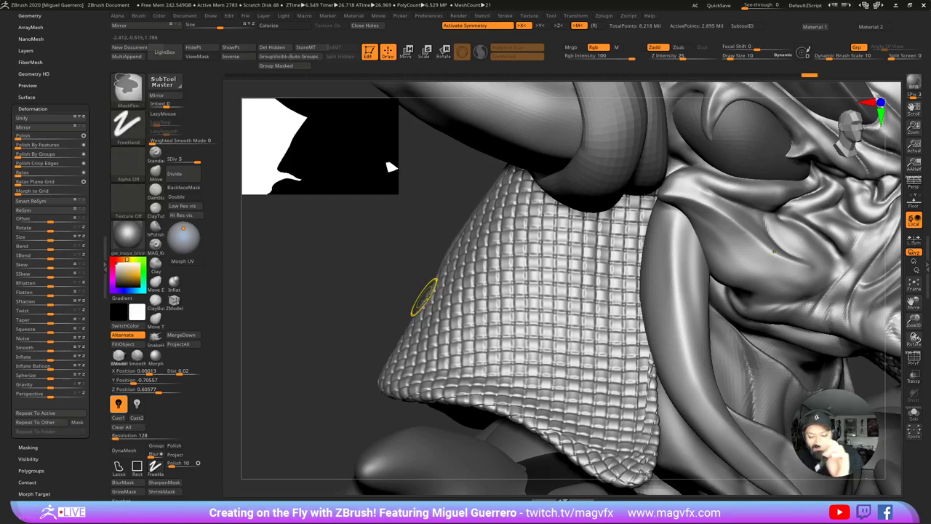
key("ctrl+z")
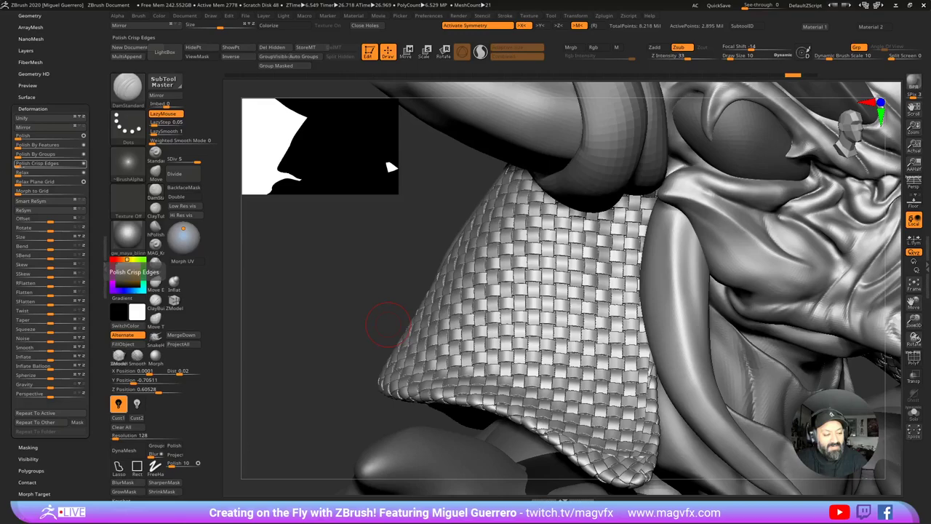
Step: Try polishing the flaps' weave with two light passes of the Polish Crisp Edges deformation
left_click(24, 164)
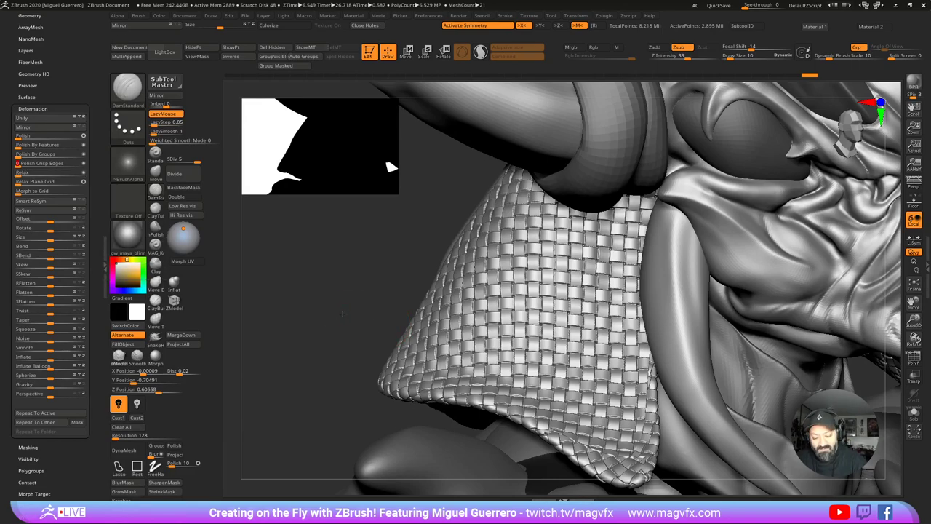
mouse_move(354, 316)
left_mouse_down()
mouse_move(342, 322)
mouse_move(444, 320)
left_mouse_up()
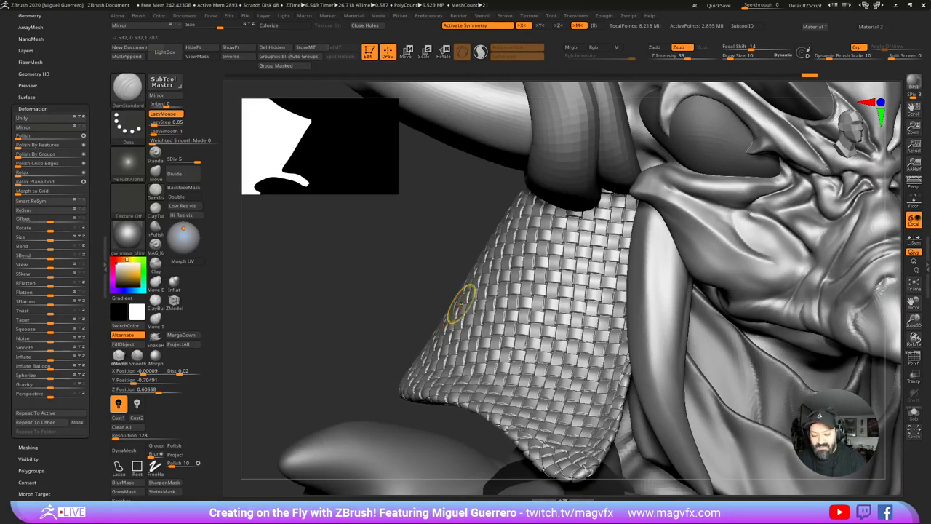
right_click_drag(462, 306, 518, 357, "ctrl")
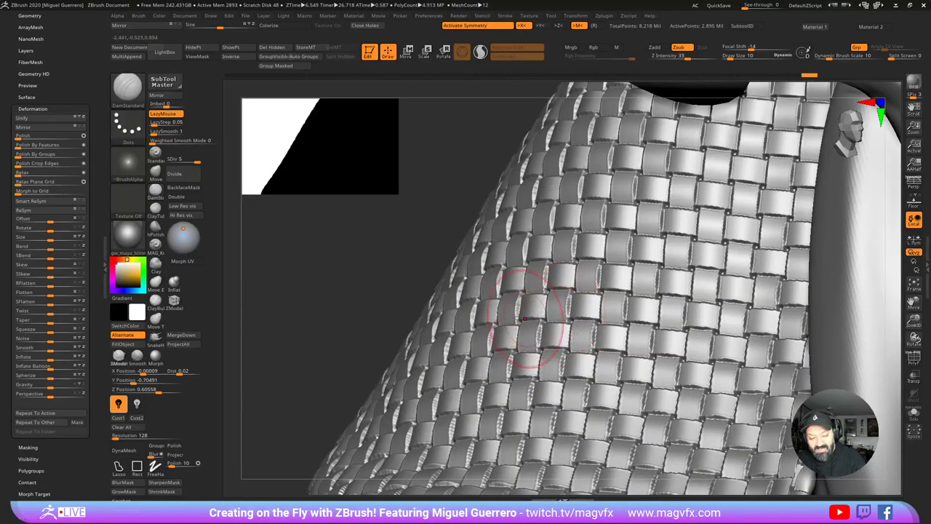
key("r")
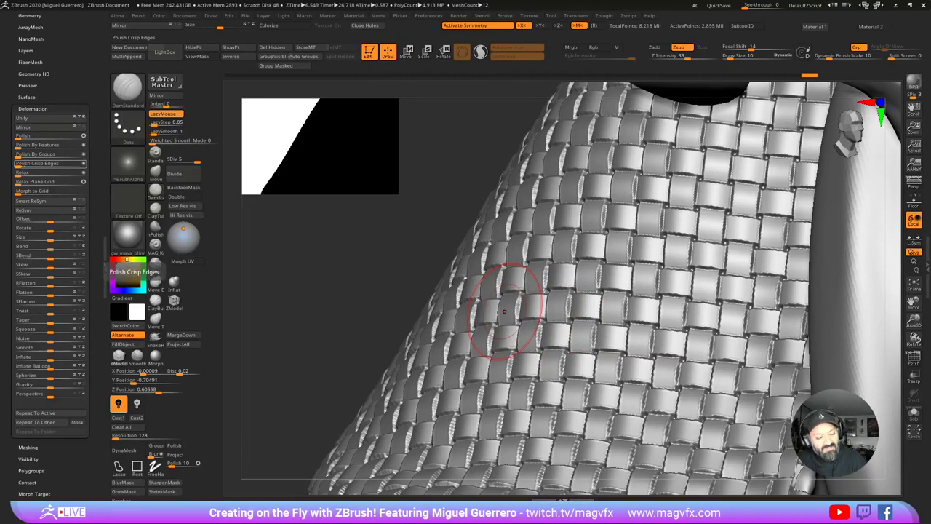
left_click(24, 165)
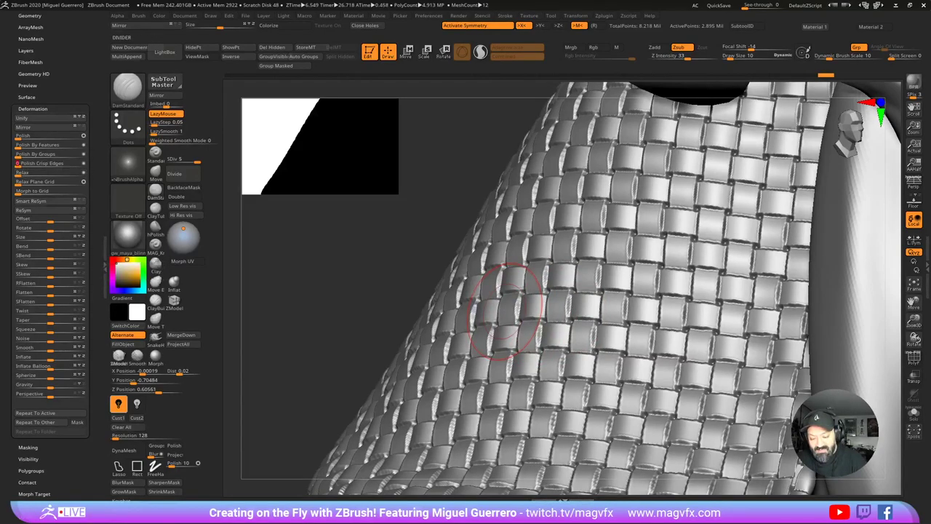
key("ctrl")
right_click_drag(407, 255, 327, 220, "ctrl")
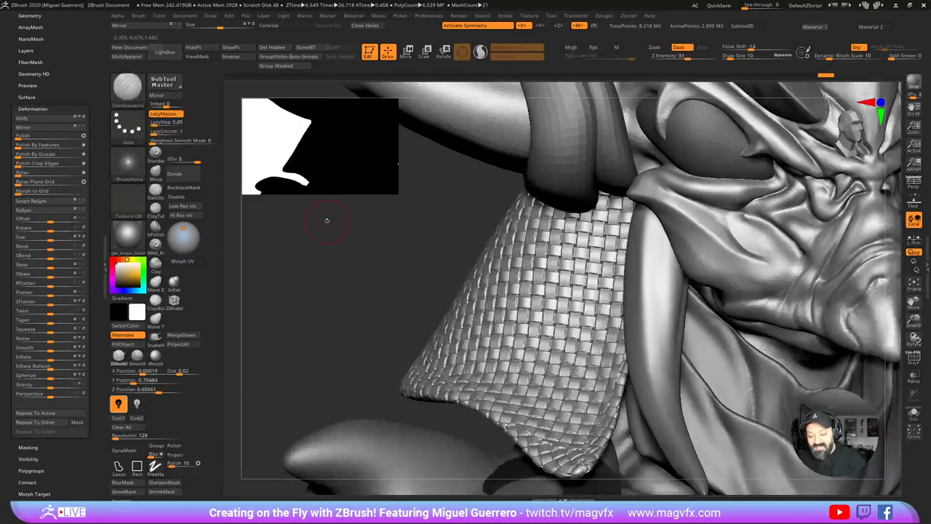
right_click_drag(389, 346, 342, 332, "ctrl")
left_click_drag(342, 331, 360, 334)
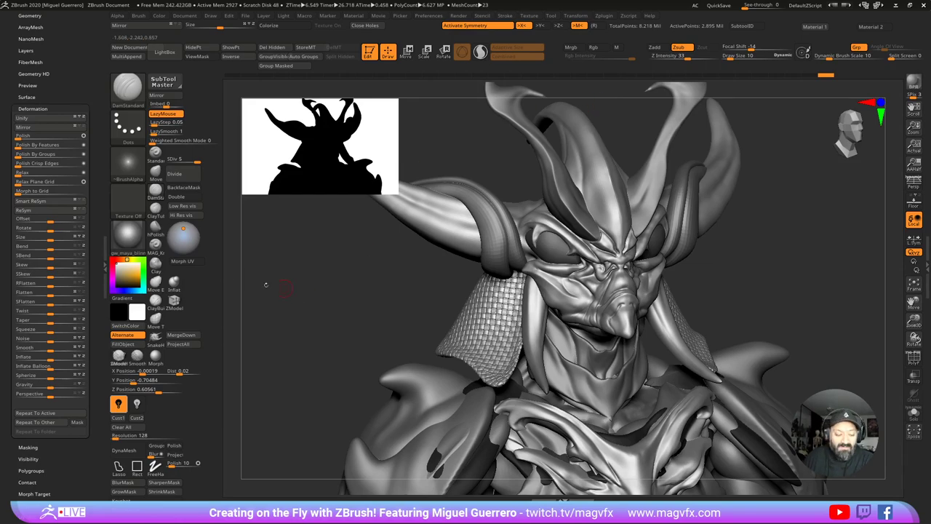
scroll(42, 348, "down", 5)
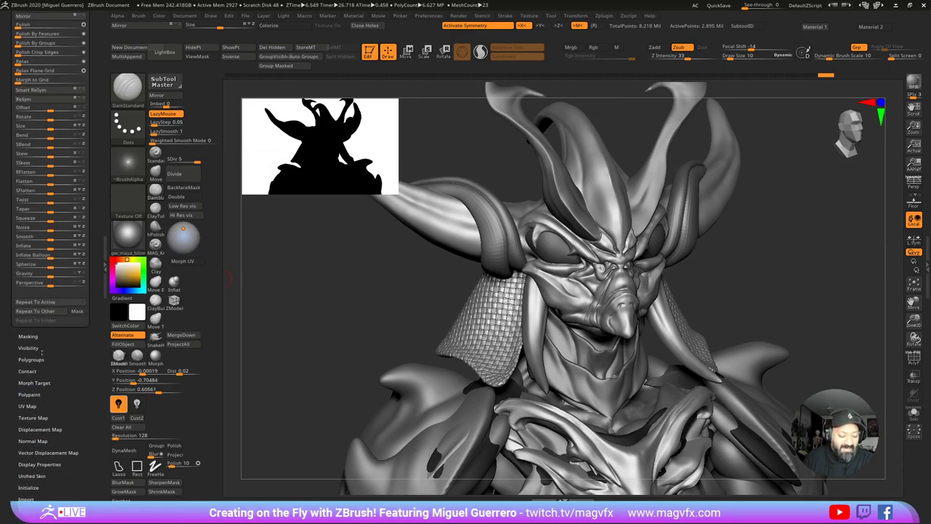
left_click(54, 353)
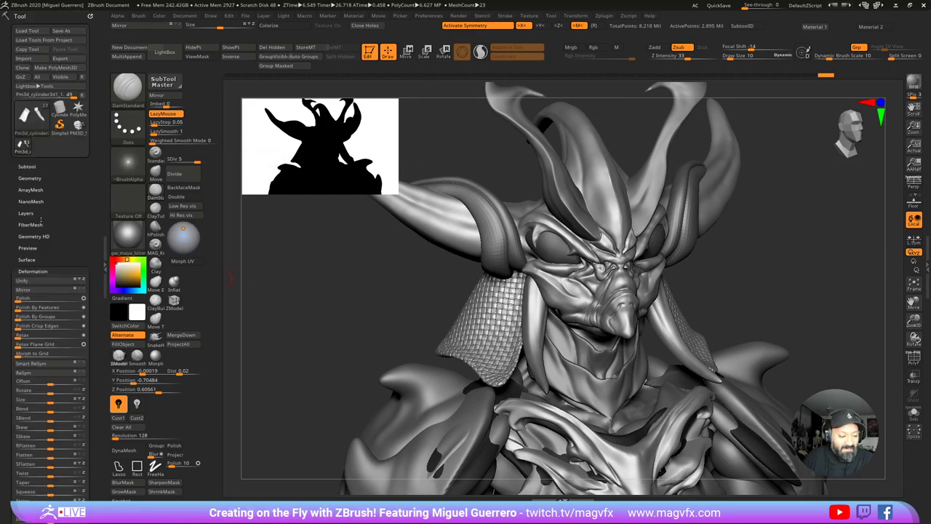
left_click(22, 213)
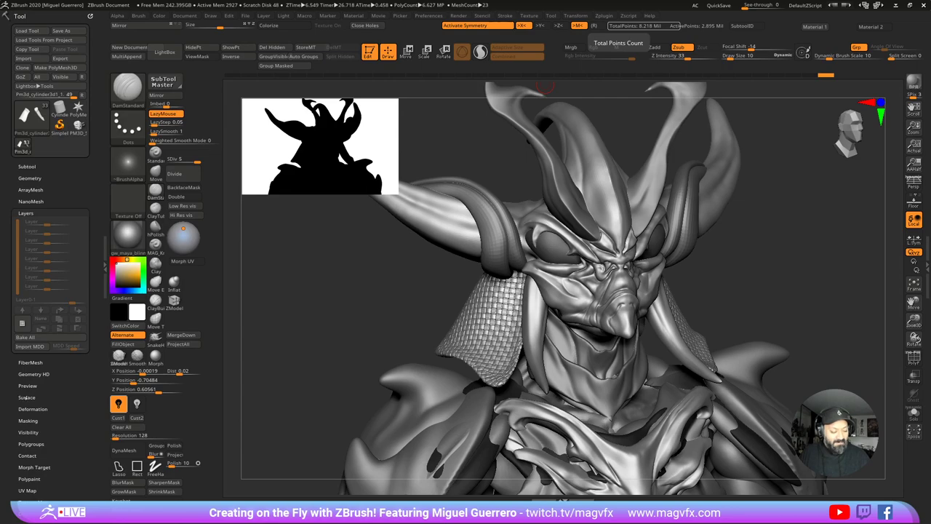
left_click(26, 397)
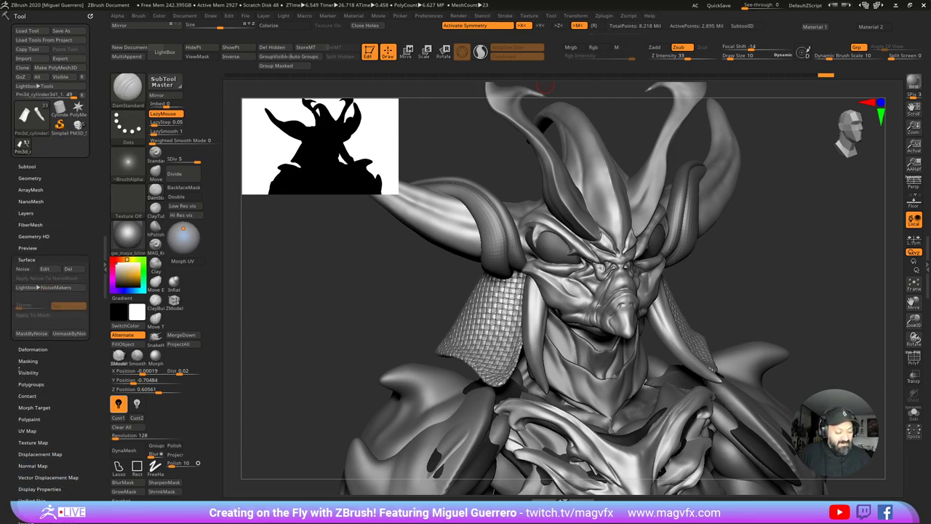
Step: Try the Polish By Features deformation on top of the polished weave and examine its strands up close
left_click(32, 349)
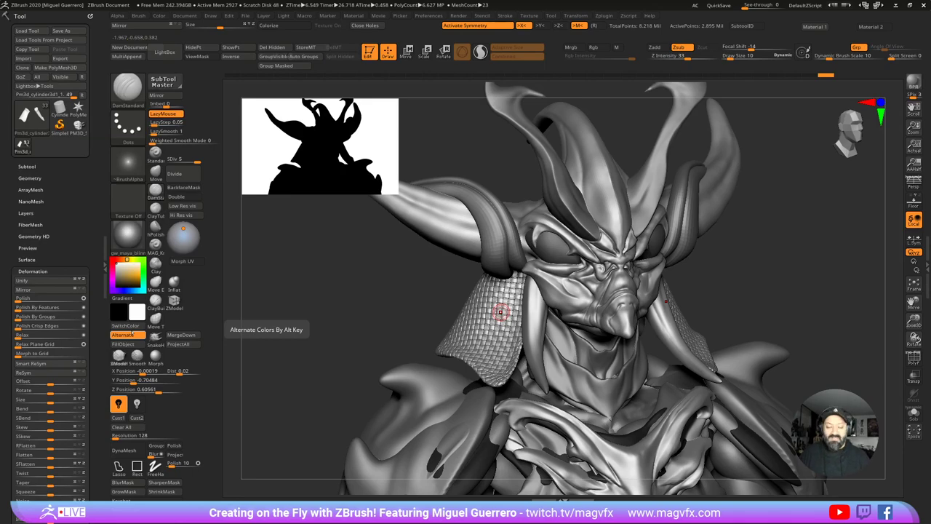
right_click_drag(333, 314, 509, 342)
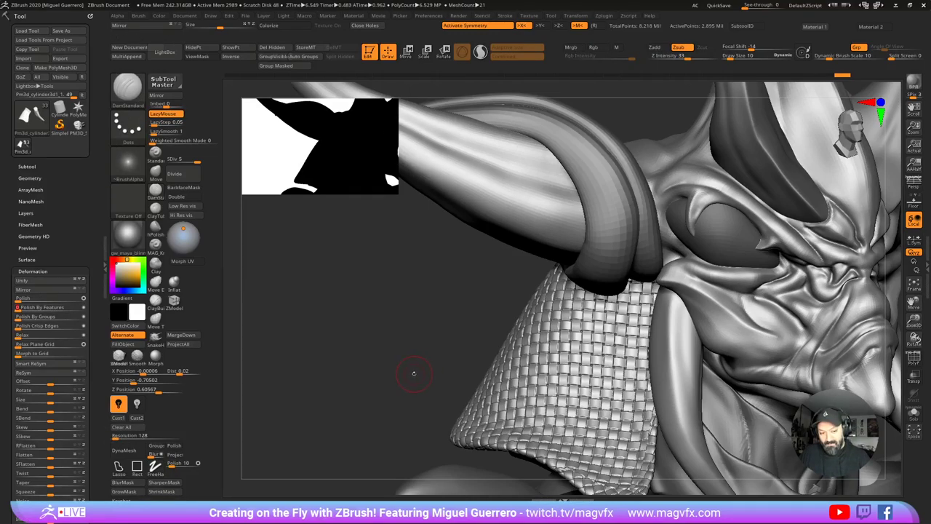
mouse_move(413, 374)
right_mouse_down()
mouse_move(398, 371)
mouse_move(414, 370)
right_mouse_up()
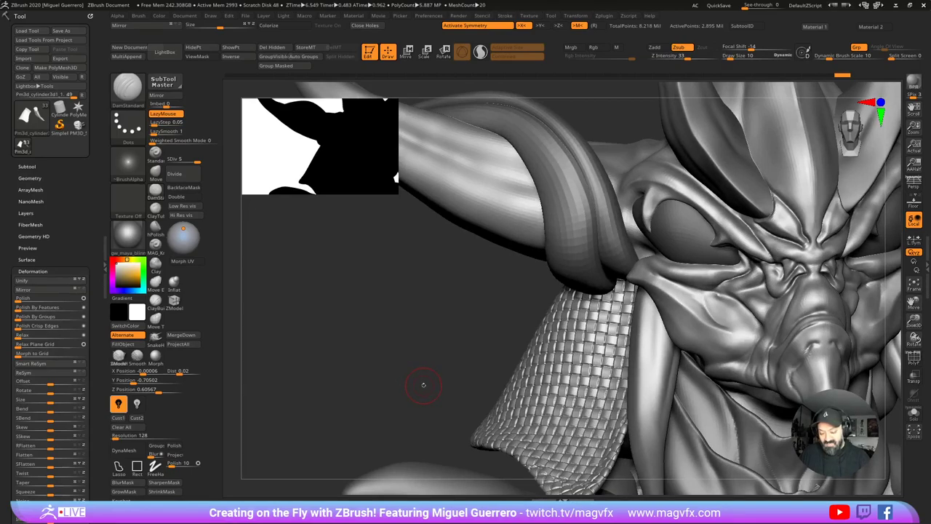
right_click_drag(547, 380, 603, 427, "ctrl")
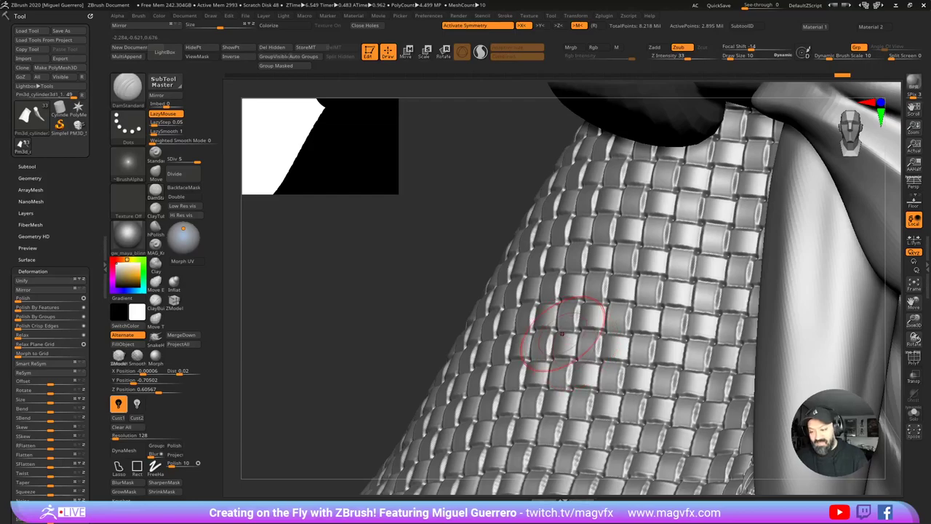
Step: Go back to the unpolished weave in the undo history and try Polish By Features twice, undoing each attempt
left_click(771, 76)
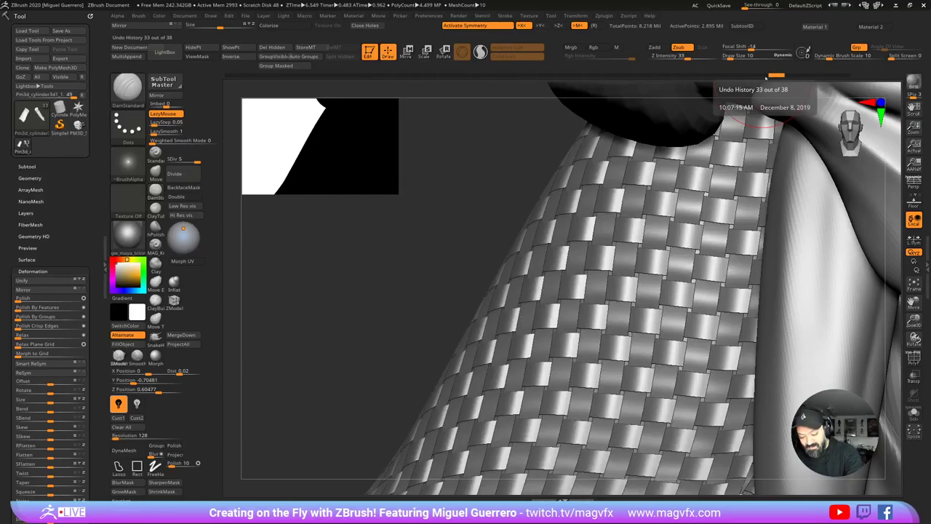
left_click(792, 76)
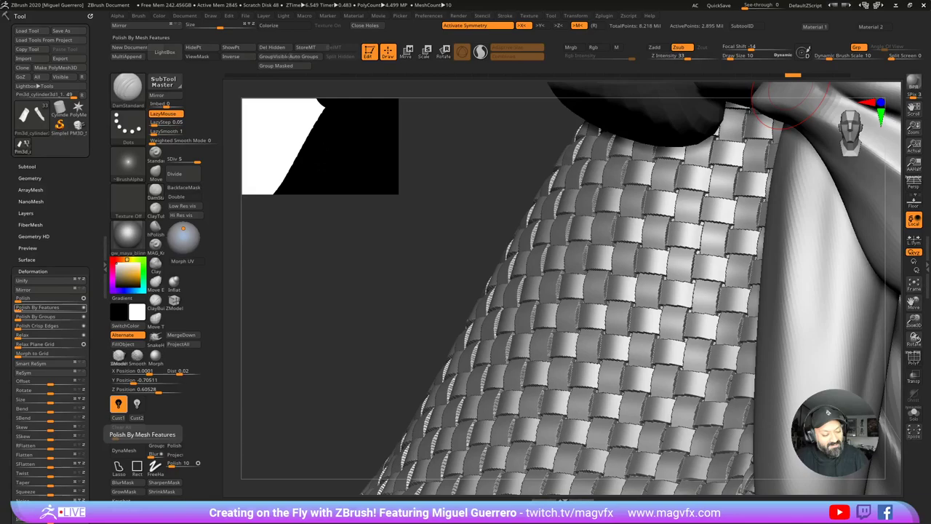
left_click_drag(18, 309, 23, 309)
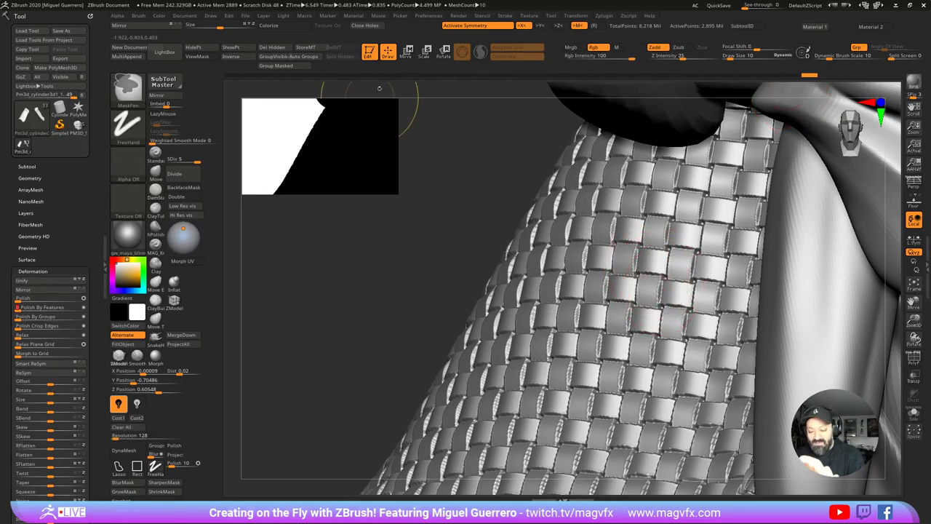
key("ctrl+z")
left_click_drag(21, 309, 27, 311)
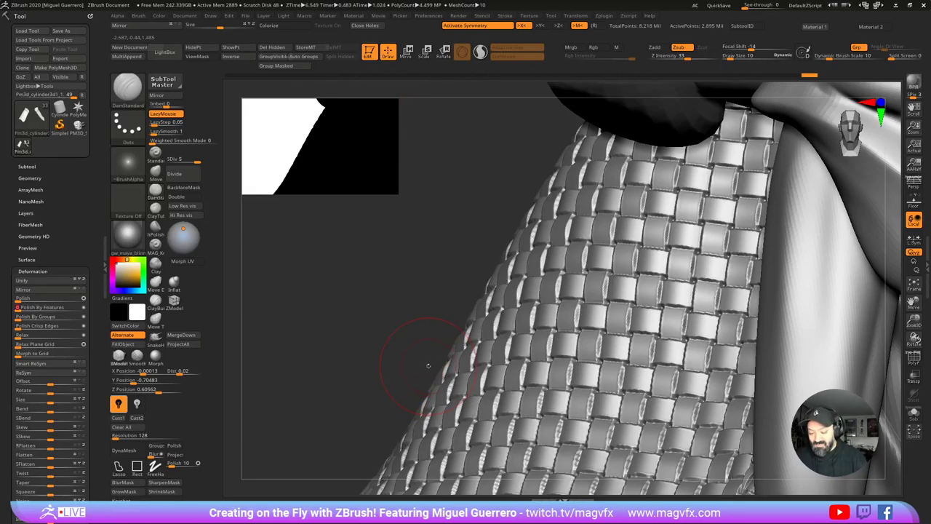
key("ctrl+z")
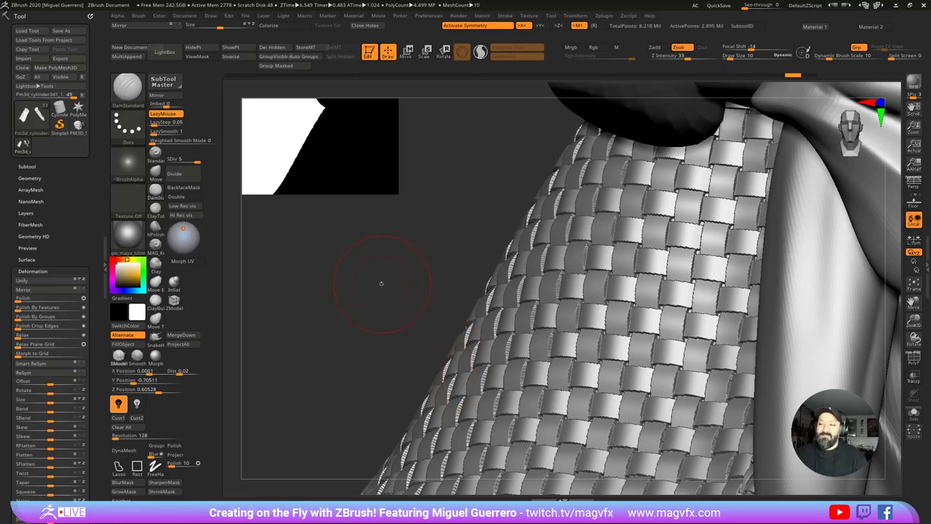
Step: Roll the flaps back through the undo history to their smooth subdivision level 4 state without the weave
right_click_drag(381, 284, 391, 272)
mouse_move(463, 275)
right_mouse_down("ctrl")
mouse_move(400, 240)
mouse_move(396, 266)
right_mouse_up("ctrl")
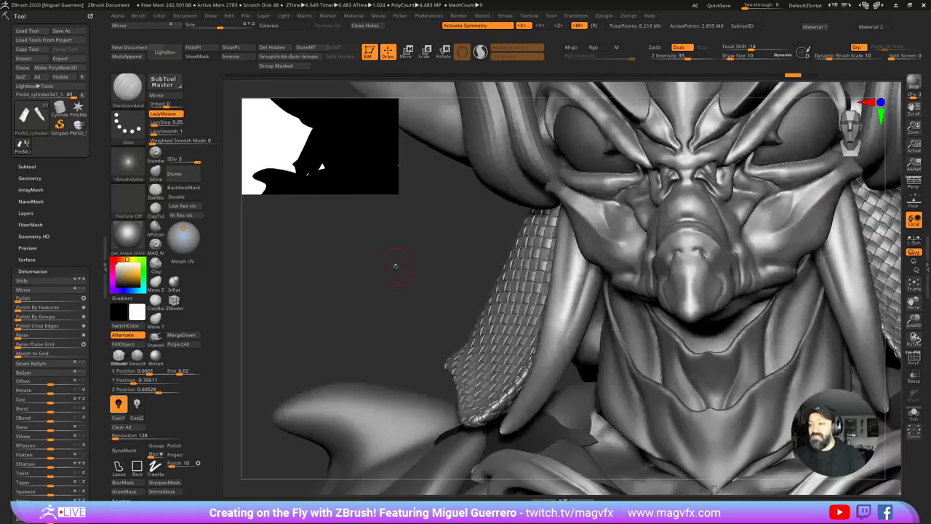
left_click_drag(395, 266, 411, 277)
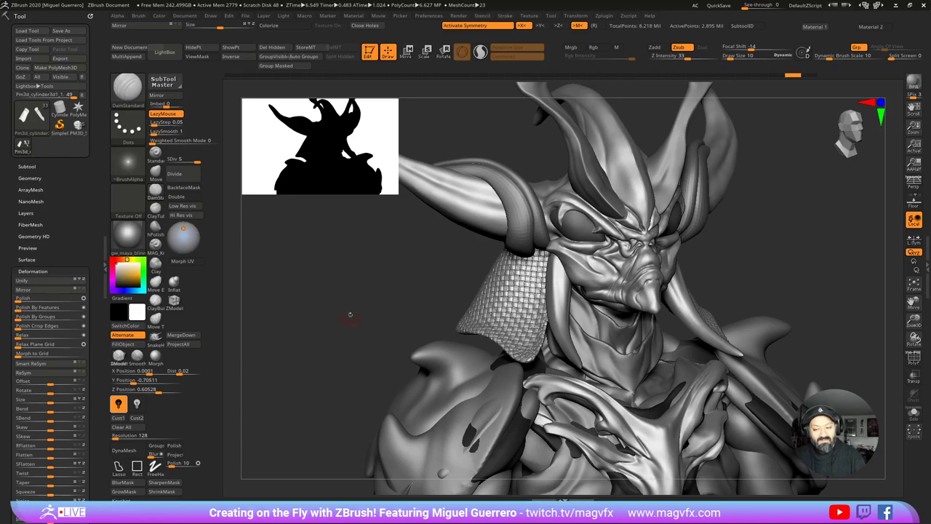
left_click(722, 75)
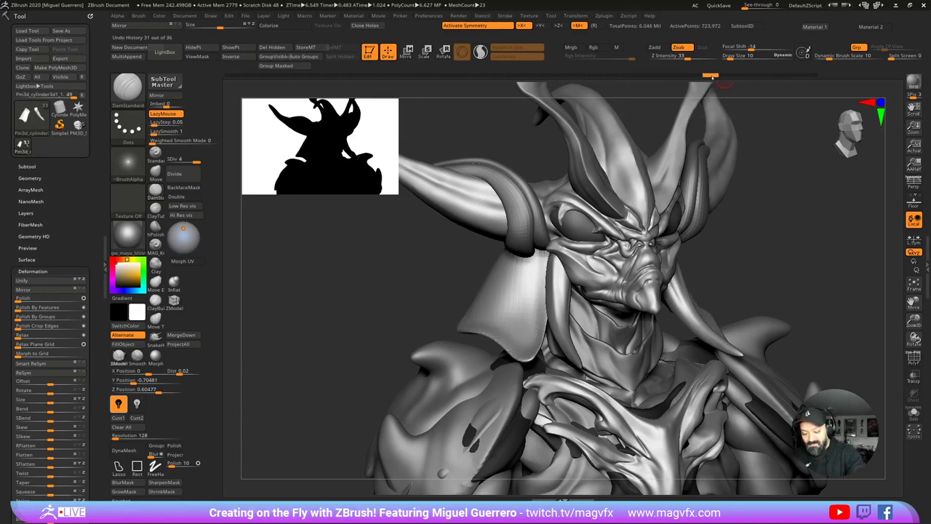
left_click(692, 76)
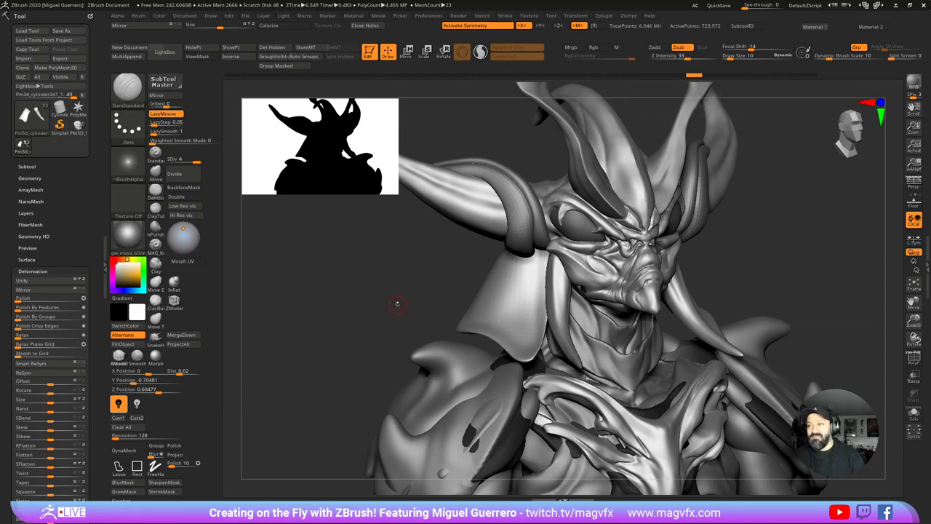
mouse_move(397, 304)
left_mouse_down()
mouse_move(383, 312)
mouse_move(403, 332)
left_mouse_up()
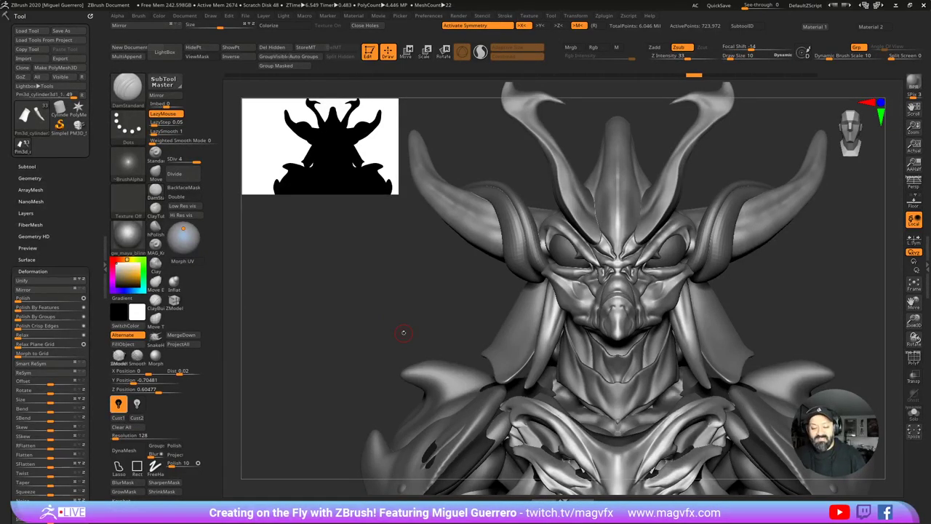
Step: Select the bands curling around the side horns, reshape their rear ends with the Move brush and realign their symmetry with ReSym
left_click_drag(405, 314, 425, 308)
left_click(510, 235, "alt")
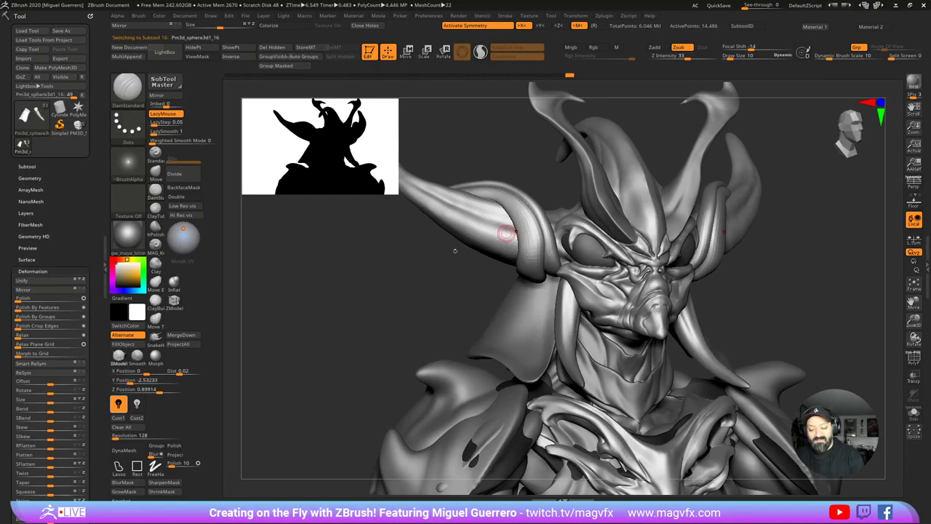
mouse_move(439, 271)
left_mouse_down("alt")
mouse_move(493, 312)
mouse_move(721, 305)
left_mouse_up("alt")
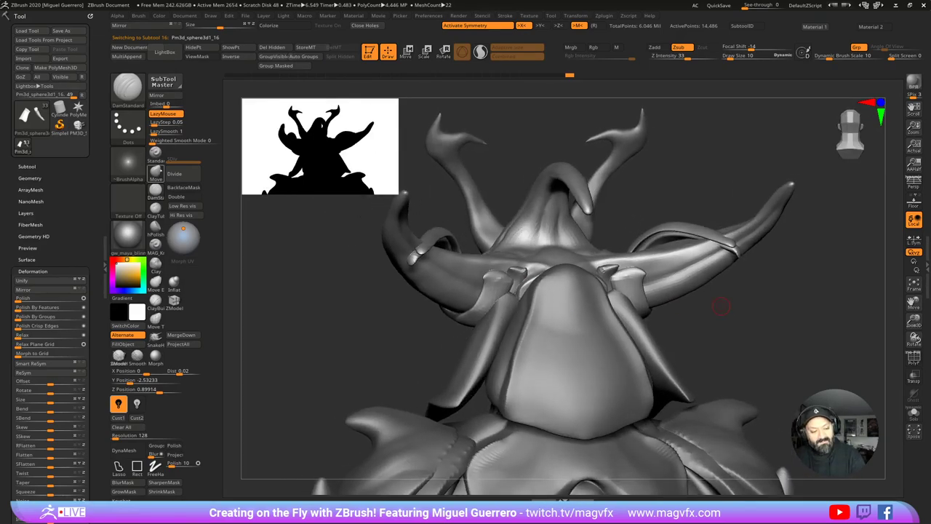
key("b")
key("m")
key("v")
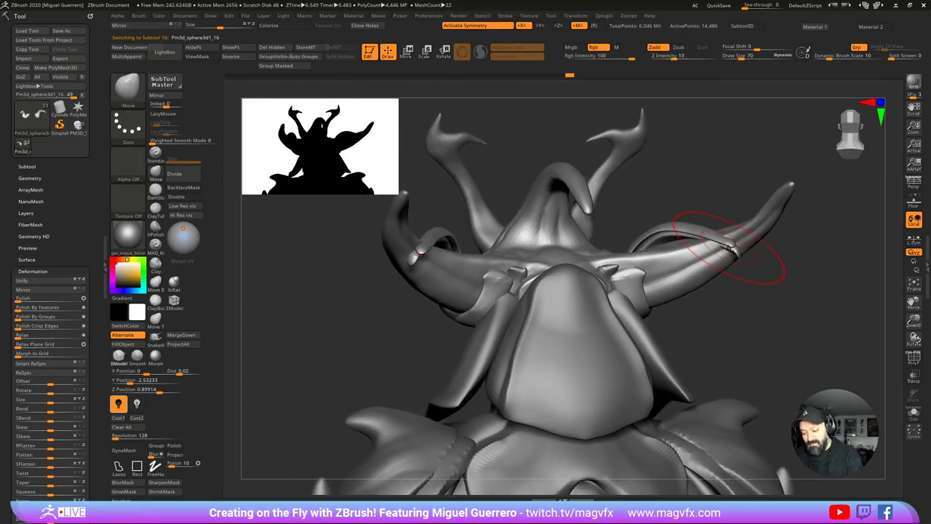
mouse_move(745, 259)
left_mouse_down()
mouse_move(733, 371)
mouse_move(716, 415)
left_mouse_up()
left_click_drag(717, 235, 693, 238)
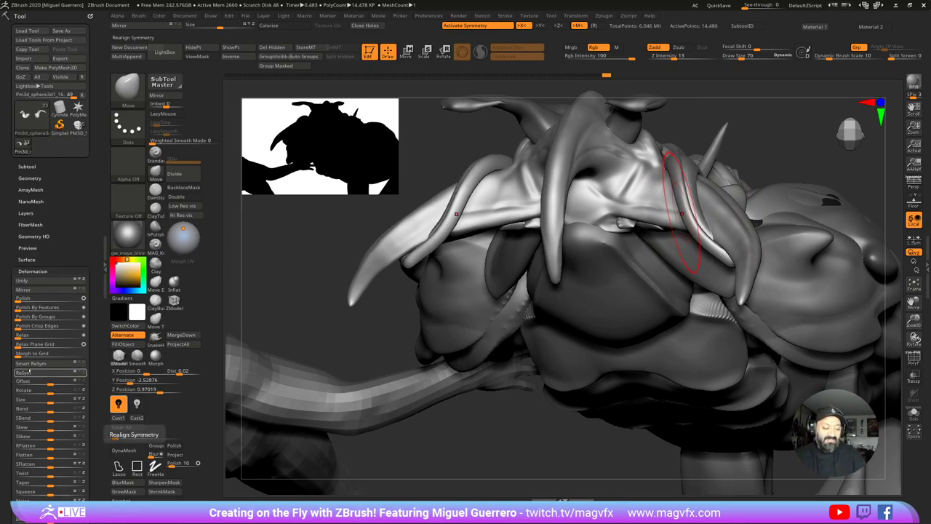
left_click(29, 371)
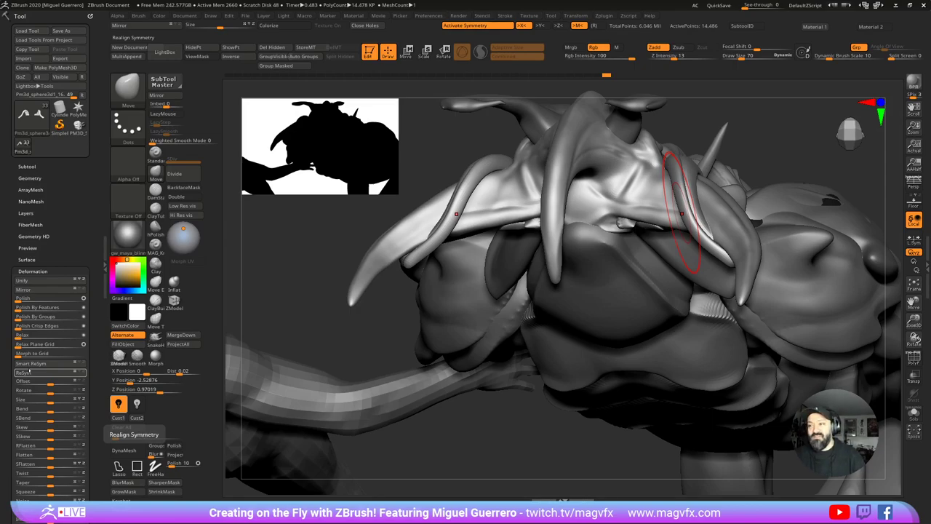
Step: Bend the bands' ends closer along the side horns with the Move brush at draw size 58 and smooth them lightly
mouse_move(560, 409)
left_mouse_down()
mouse_move(632, 364)
mouse_move(666, 295)
left_mouse_up()
left_click_drag(694, 232, 688, 224)
left_click_drag(734, 280, 734, 207)
mouse_move(735, 256)
left_mouse_down()
mouse_move(761, 217)
mouse_move(718, 220)
mouse_move(736, 268)
left_mouse_up()
key("bracketleft")
key("bracketleft")
key("bracketleft")
mouse_move(697, 238)
left_mouse_down()
mouse_move(677, 244)
mouse_move(754, 241)
mouse_move(750, 234)
left_mouse_up()
mouse_move(811, 272)
left_mouse_down()
mouse_move(737, 283)
mouse_move(677, 234)
mouse_move(733, 232)
mouse_move(725, 227)
mouse_move(695, 245)
left_mouse_up()
mouse_move(722, 229)
left_mouse_down("shift")
mouse_move(717, 215)
mouse_move(710, 237)
mouse_move(665, 208)
mouse_move(717, 240)
left_mouse_up("shift")
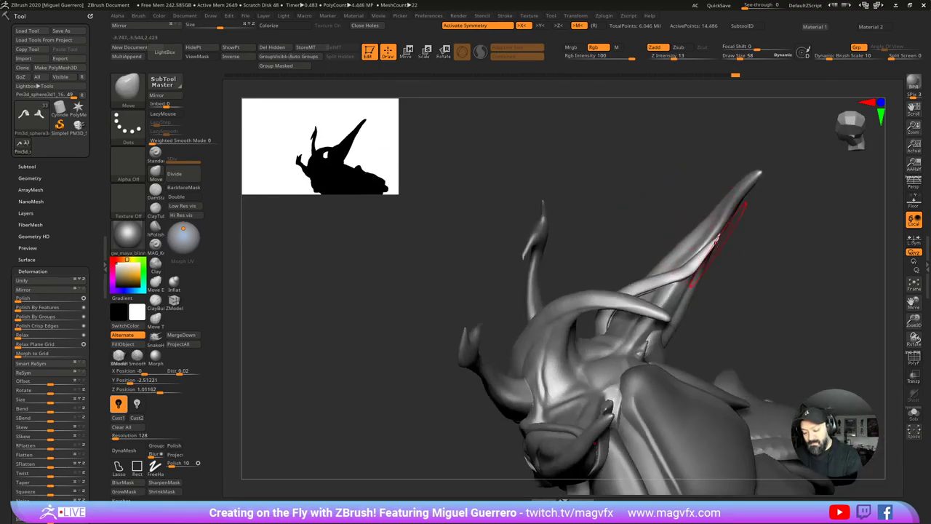
Step: Pull the bands' pointed tips along the rear of the side horns with the Move brush
left_click_drag(664, 215, 624, 216)
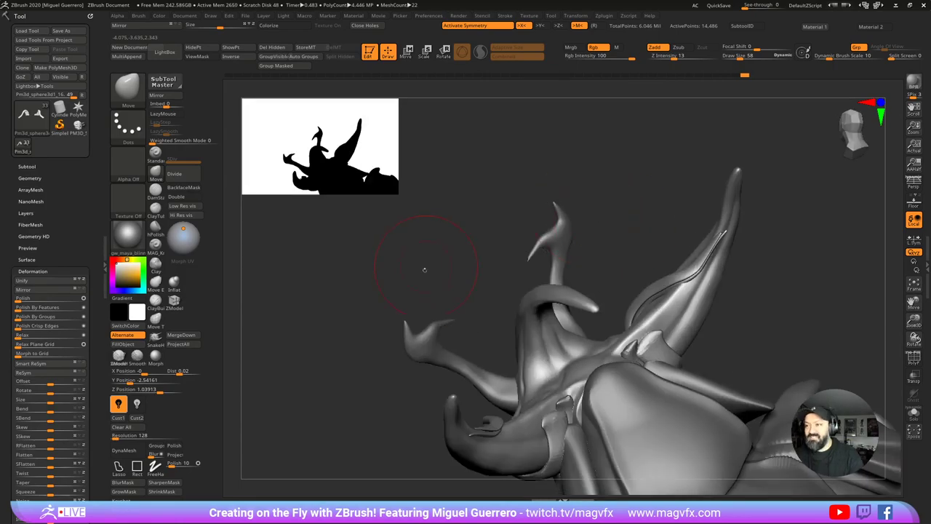
mouse_move(432, 270)
left_mouse_down()
mouse_move(354, 287)
mouse_move(431, 306)
mouse_move(392, 332)
left_mouse_up()
left_click_drag(346, 245, 453, 300, "alt")
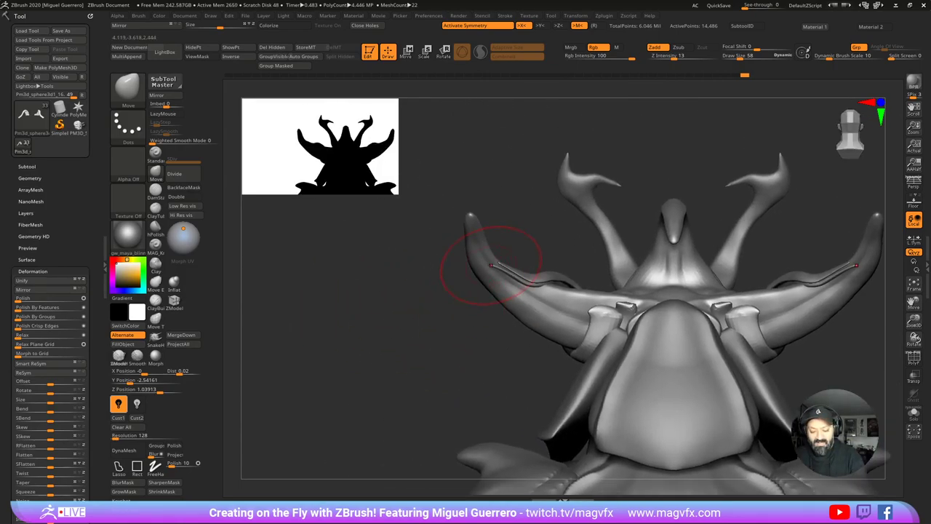
left_click_drag(492, 265, 511, 266)
mouse_move(443, 291)
left_mouse_down()
mouse_move(449, 302)
mouse_move(502, 271)
mouse_move(471, 275)
mouse_move(497, 279)
mouse_move(480, 252)
mouse_move(506, 273)
mouse_move(496, 269)
left_mouse_up()
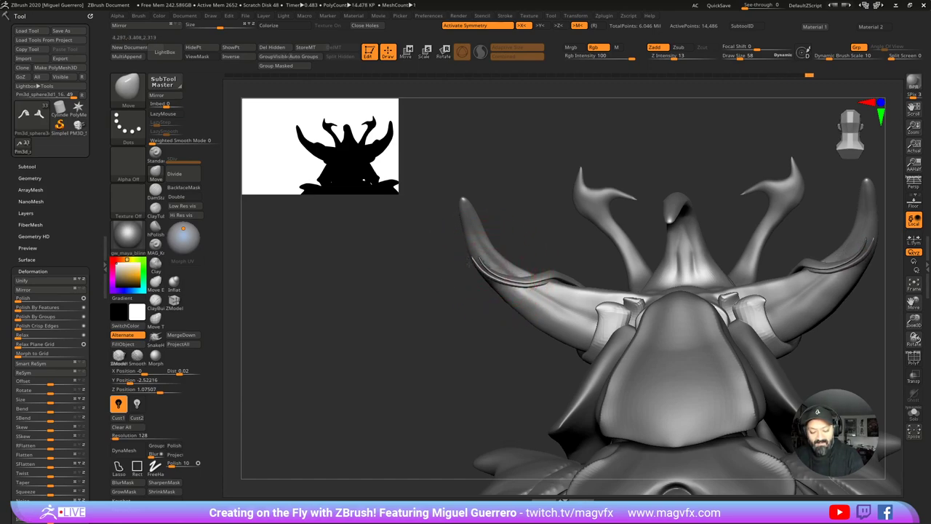
Step: Refine the bands' curve around the horns with the Move brush at draw size 46
left_click_drag(514, 282, 529, 272)
mouse_move(578, 253)
left_mouse_down()
mouse_move(560, 263)
mouse_move(561, 282)
left_mouse_up()
mouse_move(567, 275)
right_mouse_down()
mouse_move(542, 278)
mouse_move(565, 275)
right_mouse_up()
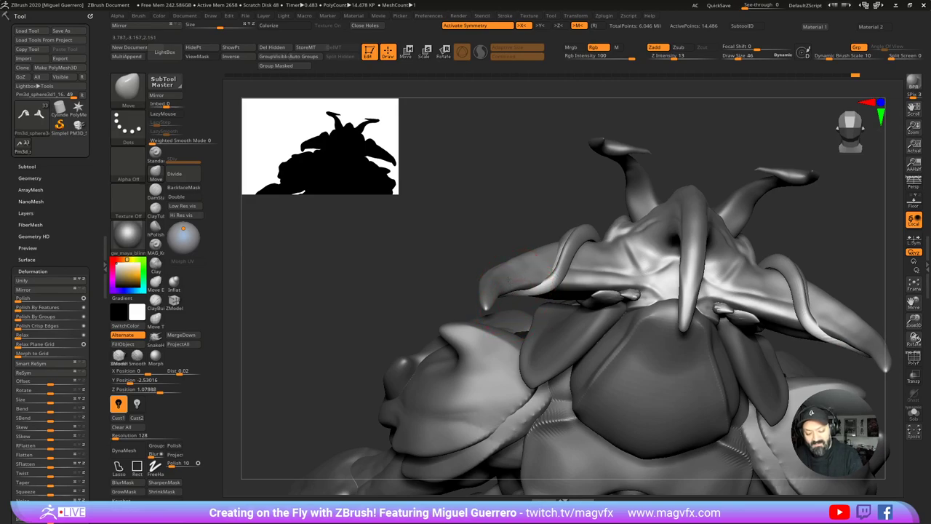
left_click_drag(489, 232, 478, 138)
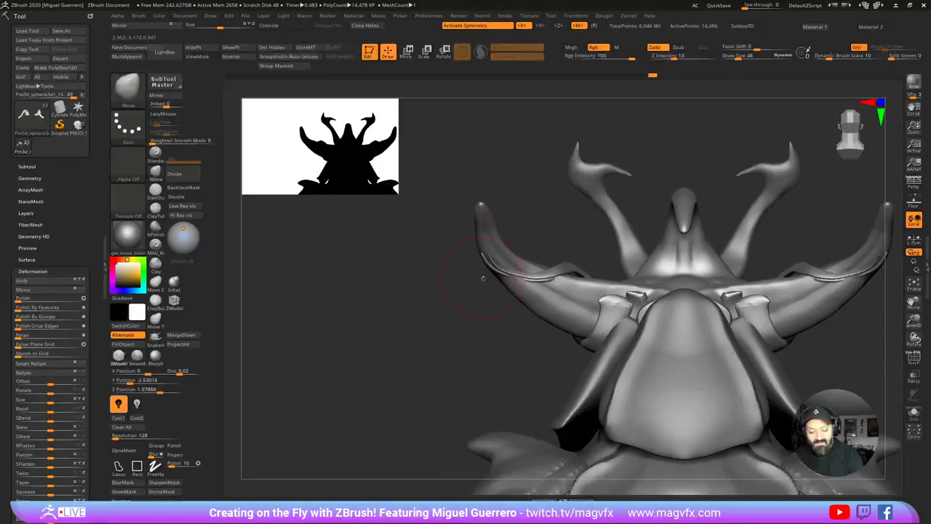
left_click_drag(482, 277, 597, 288)
left_click_drag(611, 239, 570, 251)
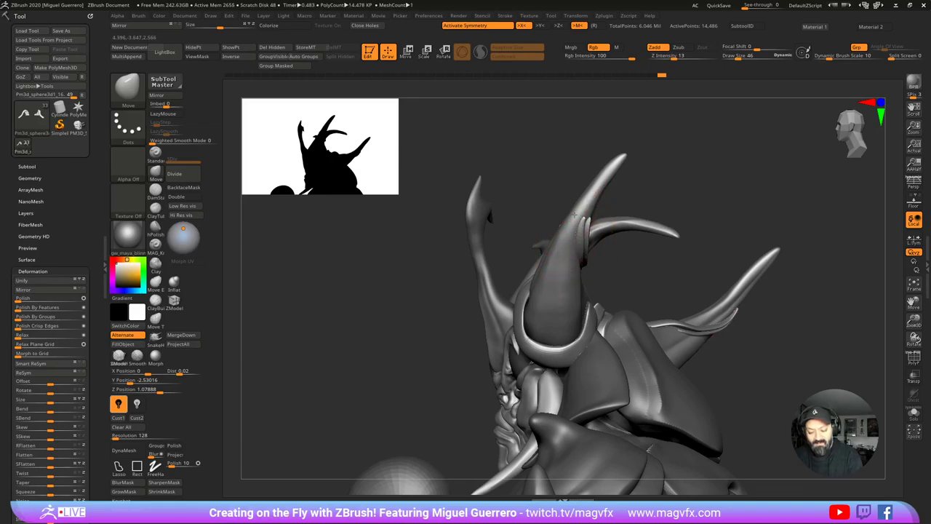
mouse_move(582, 219)
left_mouse_down()
mouse_move(536, 202)
mouse_move(536, 214)
mouse_move(509, 224)
mouse_move(566, 268)
mouse_move(575, 288)
mouse_move(521, 299)
mouse_move(557, 311)
mouse_move(516, 273)
mouse_move(521, 300)
left_mouse_up()
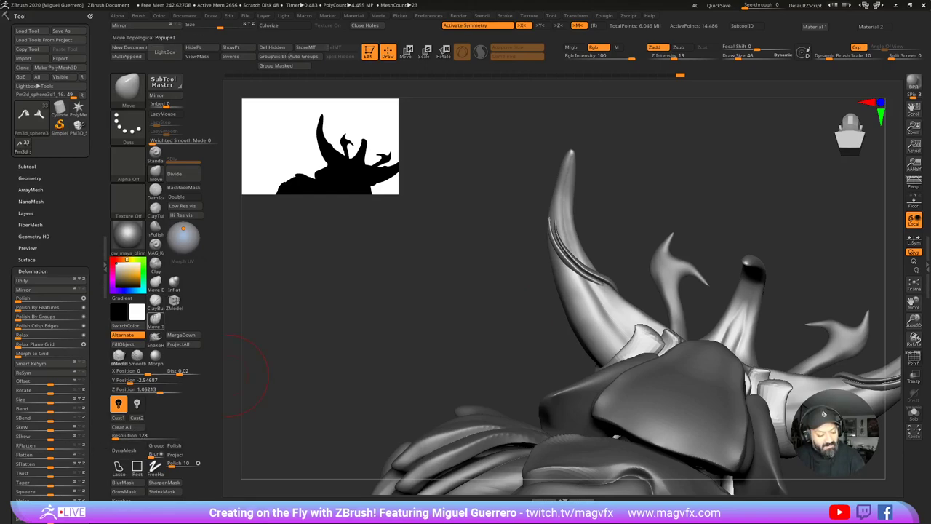
Step: Fit the overlapping band ends along the horns from several angles with the Move Topological brush
left_click(155, 317)
left_click_drag(510, 306, 566, 293)
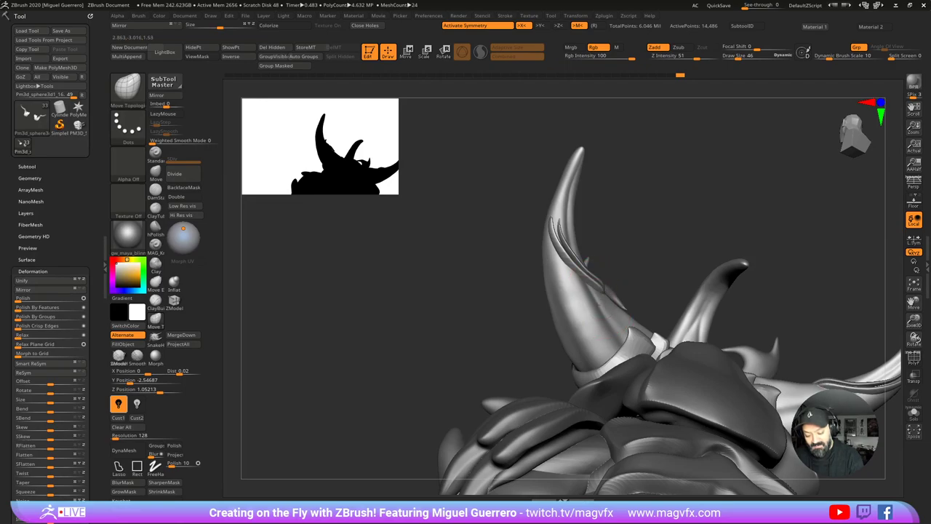
mouse_move(625, 240)
left_mouse_down()
mouse_move(467, 299)
mouse_move(644, 352)
left_mouse_up()
left_click_drag(602, 302, 603, 298)
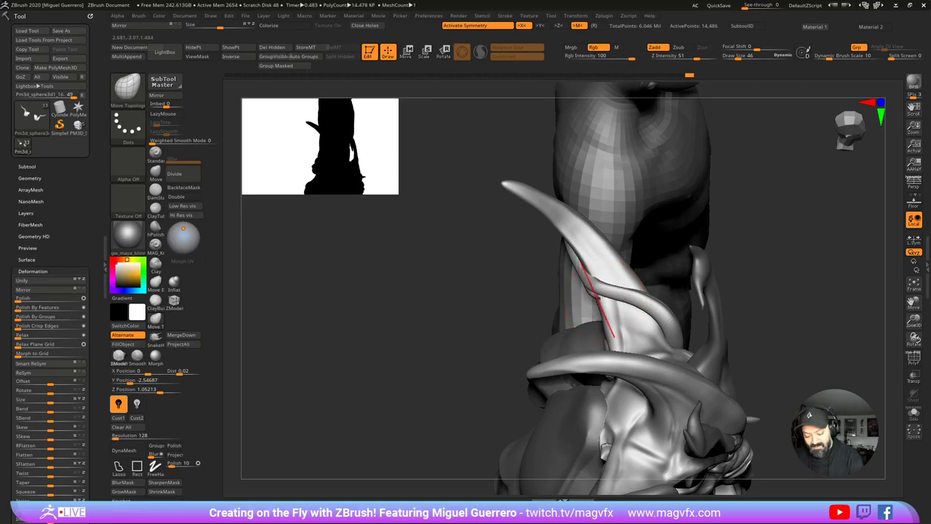
left_click_drag(538, 291, 551, 196)
left_click_drag(557, 301, 443, 309)
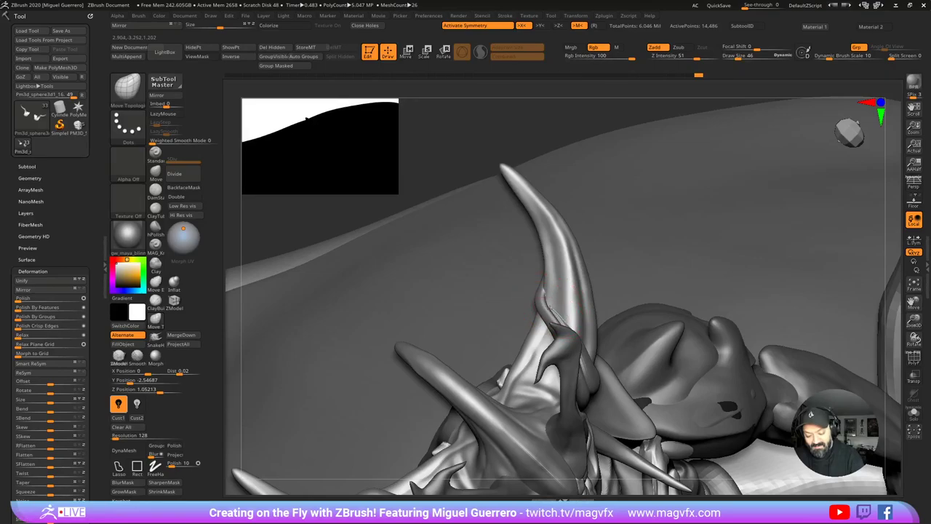
mouse_move(550, 309)
right_mouse_down()
mouse_move(502, 338)
mouse_move(542, 313)
mouse_move(535, 303)
right_mouse_up()
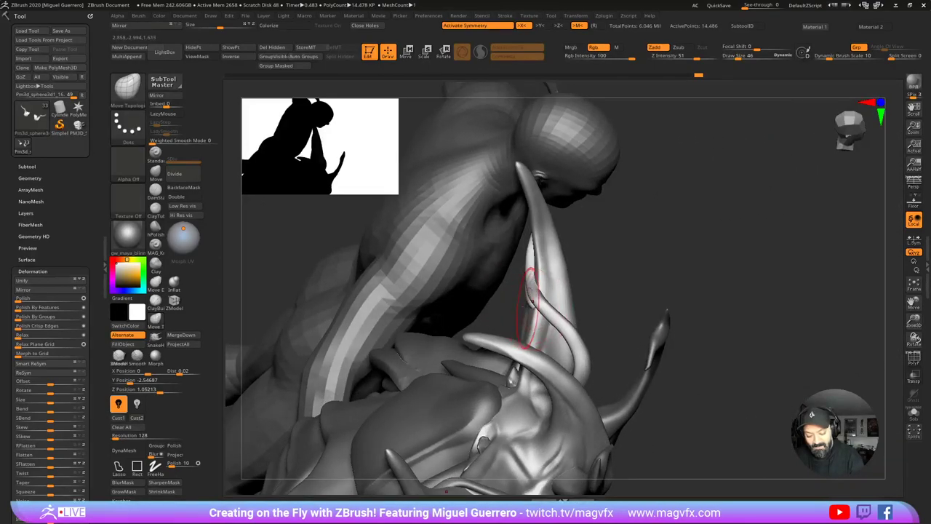
left_click_drag(531, 302, 550, 313)
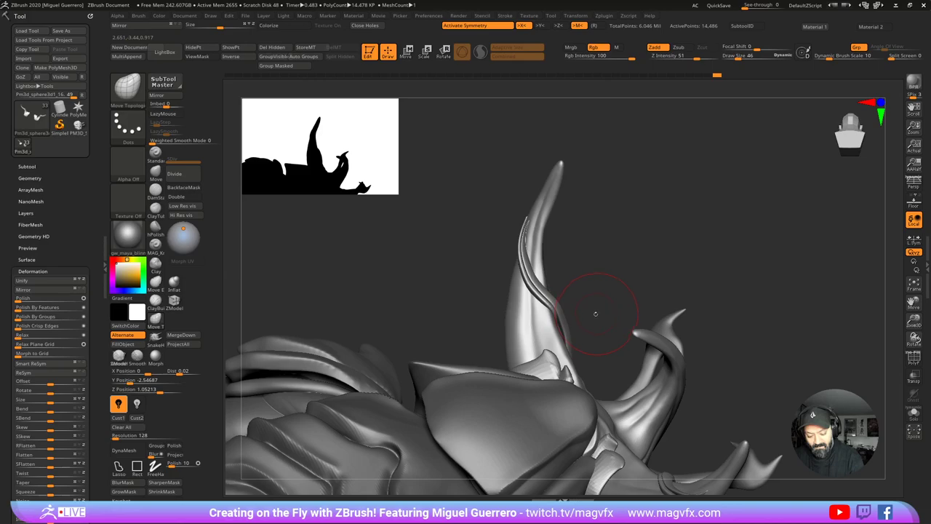
left_click_drag(596, 313, 553, 311)
right_click_drag(553, 310, 480, 218)
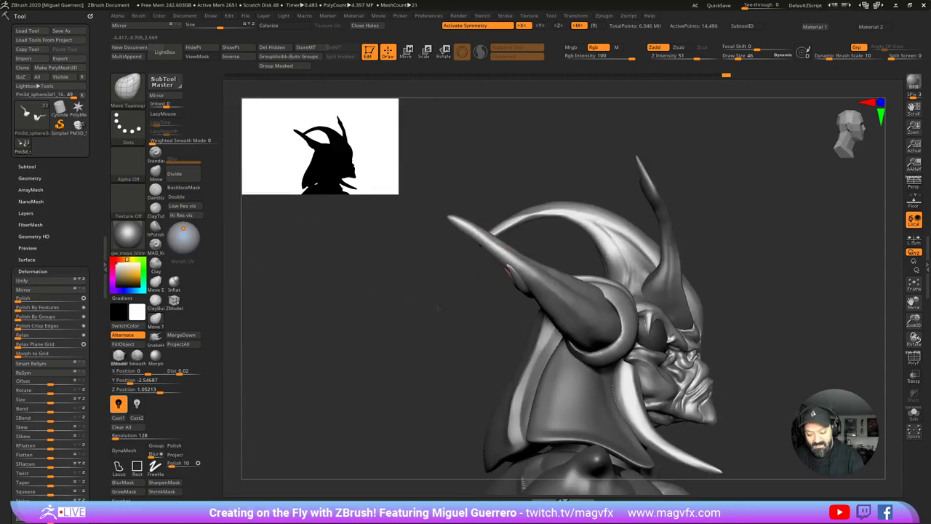
Step: Review the reshaped horn bands from the front, back and side, and change the bust's material to a matte olive grey
right_click_drag(437, 307, 393, 305)
left_click_drag(553, 313, 661, 281)
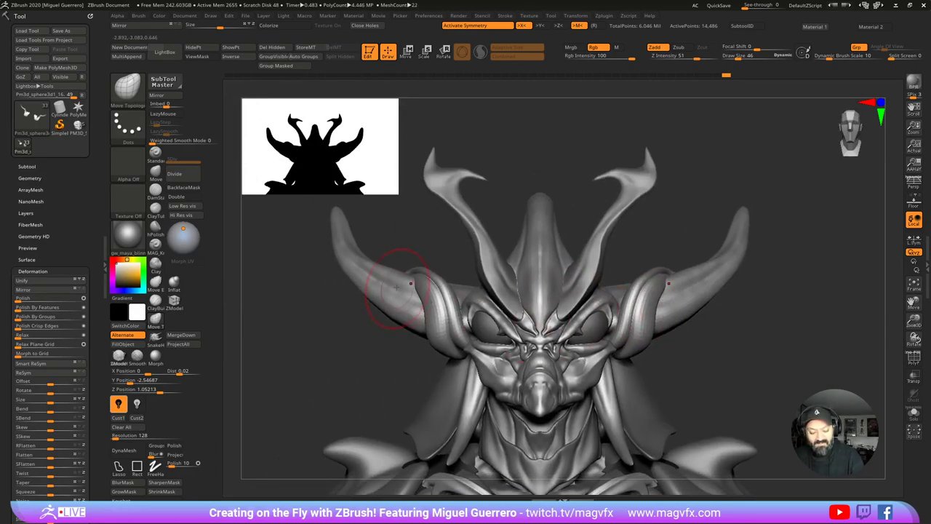
left_click_drag(419, 302, 484, 264)
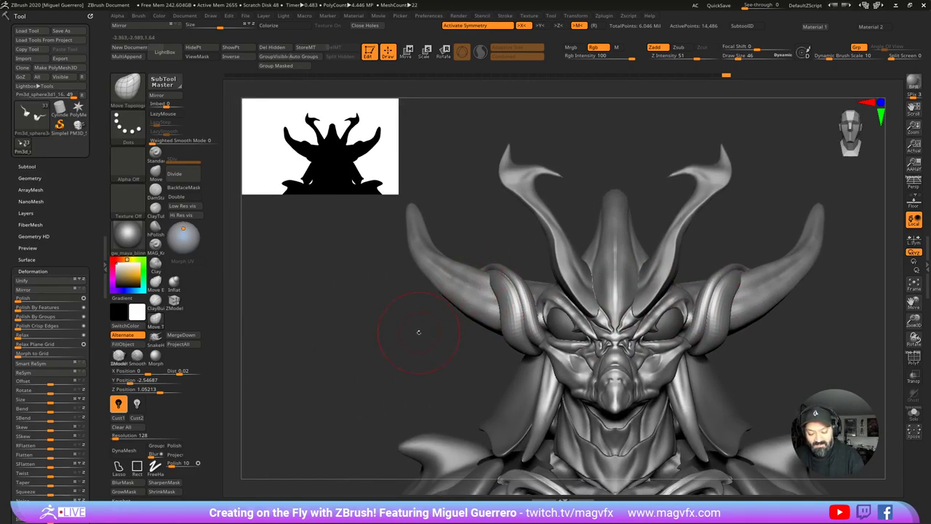
left_click_drag(422, 328, 522, 317)
left_click_drag(524, 379, 517, 309)
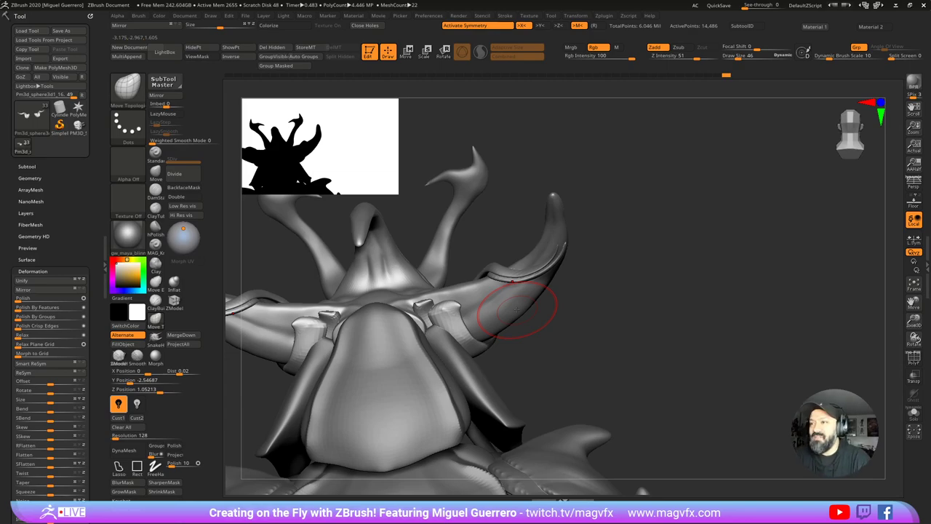
left_click_drag(663, 327, 588, 343)
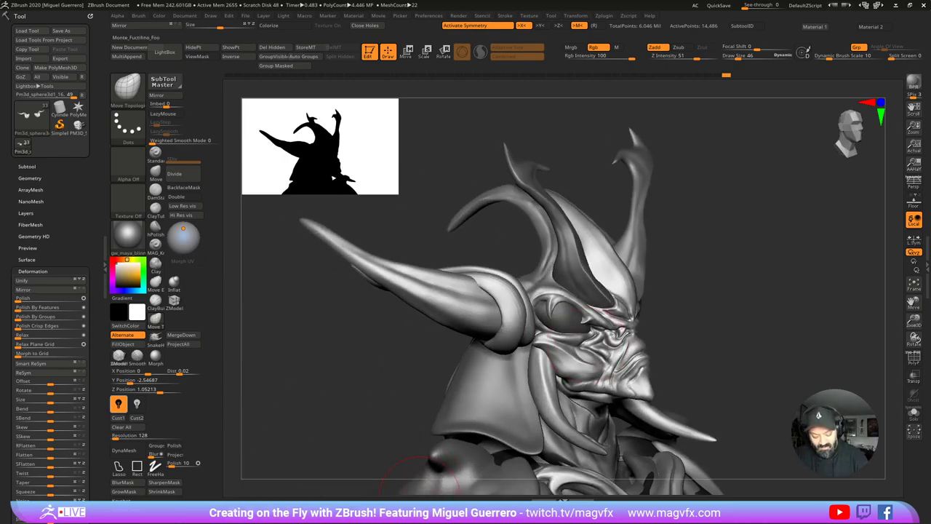
key("1")
left_click_drag(395, 463, 381, 495)
key("2")
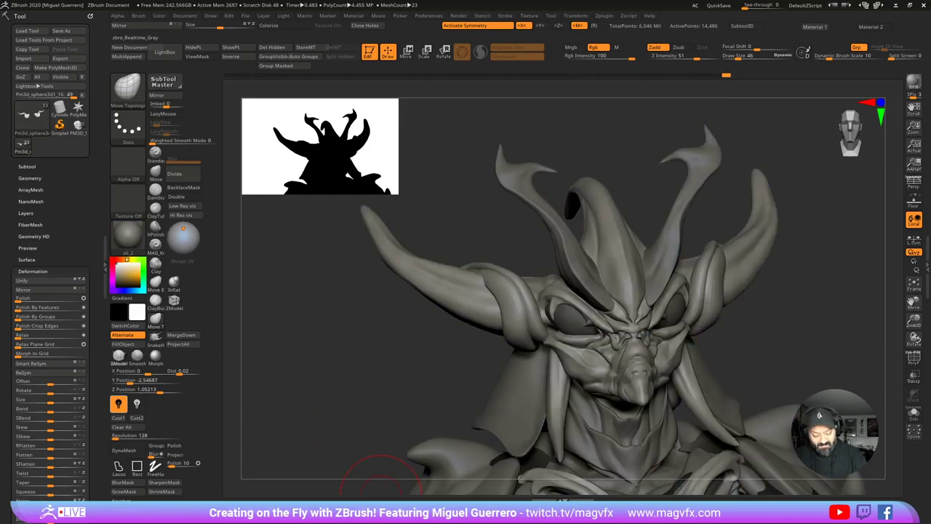
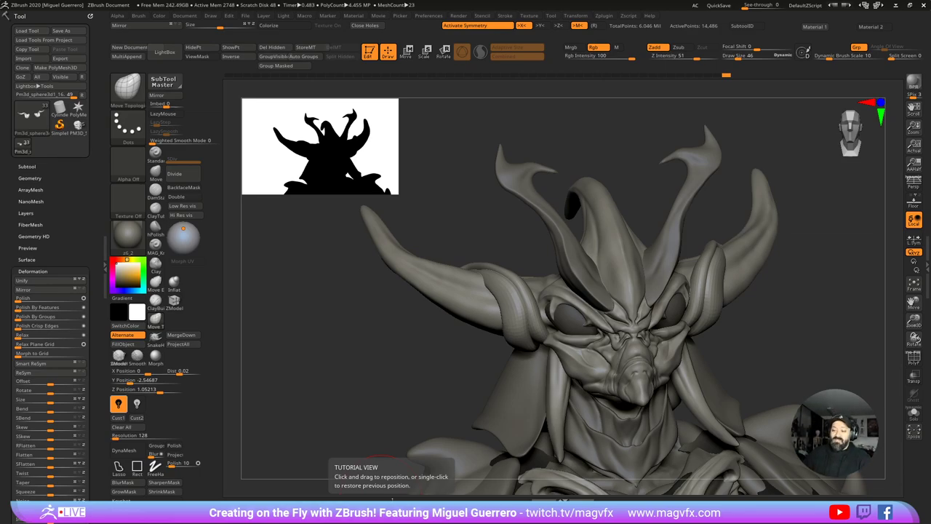
Step: Select the side flaps and check their mesh density by showing and hiding the polyframe
left_click_drag(389, 495, 466, 466)
left_click(432, 389, "alt")
left_click_drag(376, 362, 285, 341)
left_click_drag(100, 333, 100, 288)
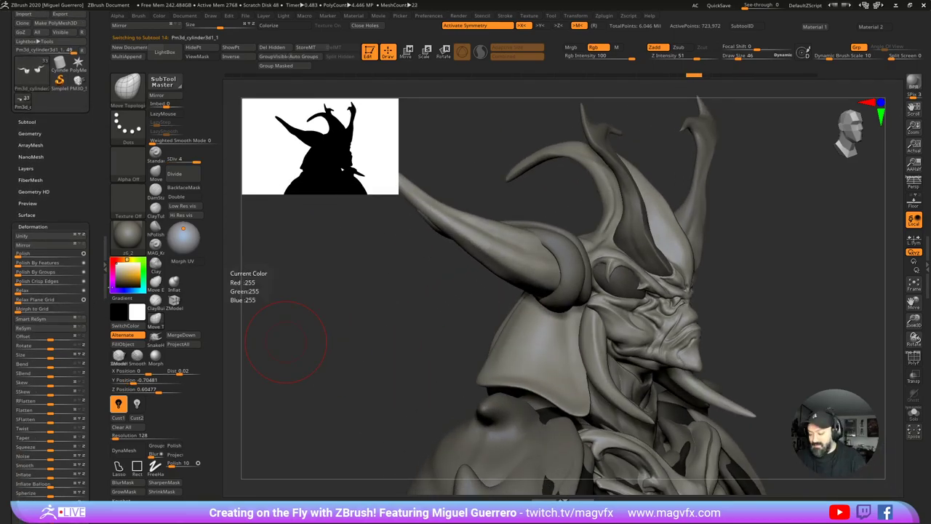
left_click(913, 357)
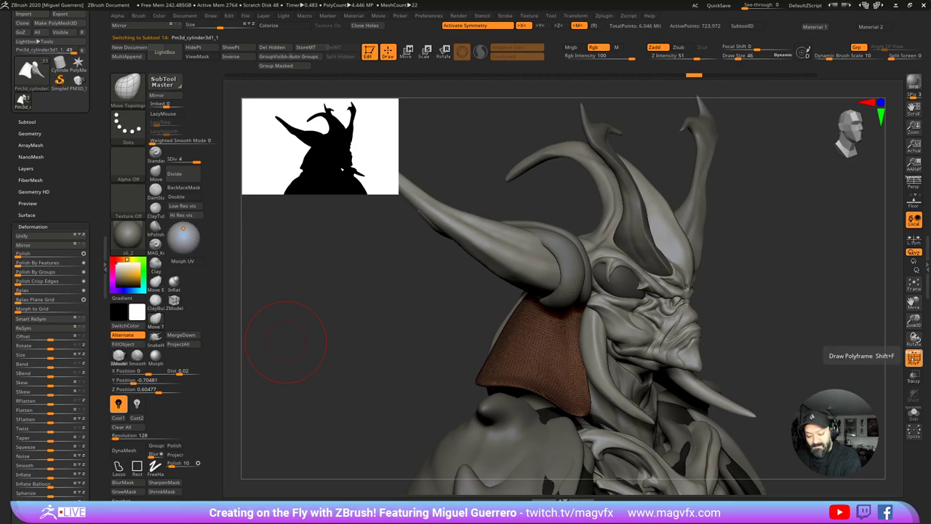
left_click(914, 357)
Step: Add a new sculpting layer to the side flaps
left_click_drag(92, 393, 92, 437)
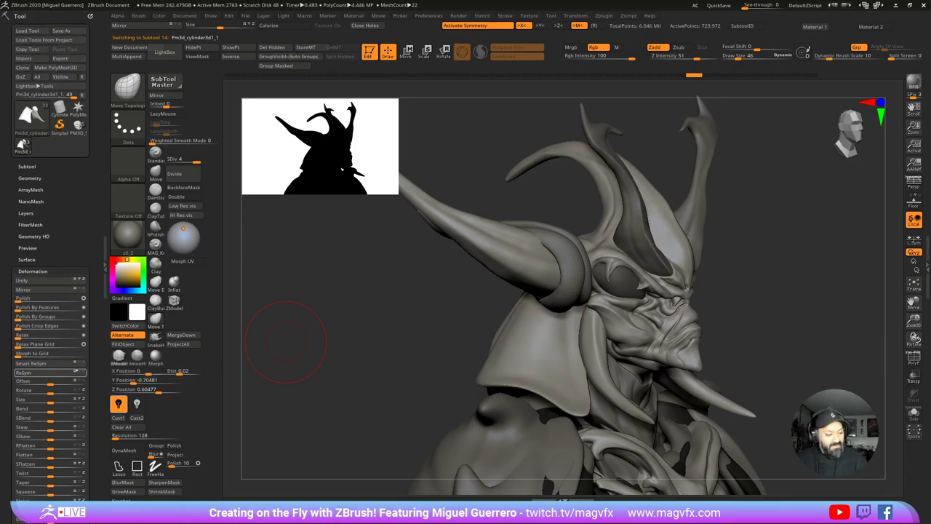
left_click(26, 212)
left_click(21, 323)
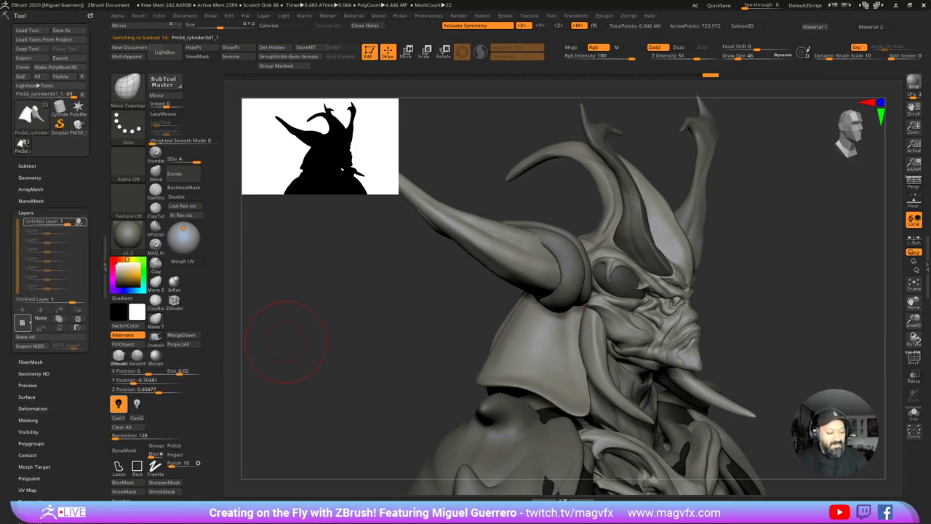
mouse_move(47, 221)
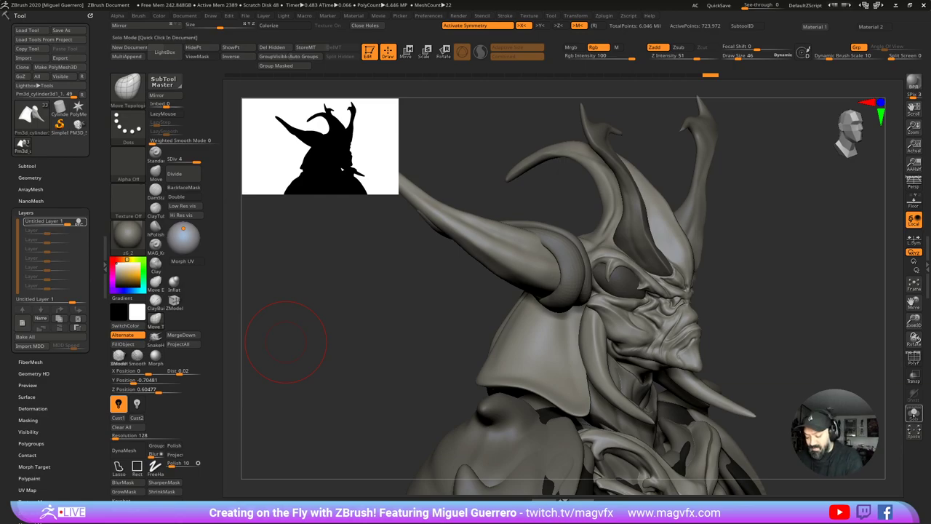
Step: Isolate the side flaps with Solo mode and turn on their surface noise
left_click(914, 413)
right_click_drag(448, 343, 481, 321, "alt")
right_click_drag(481, 321, 489, 355, "ctrl")
left_click_drag(489, 355, 427, 339)
left_click(43, 397)
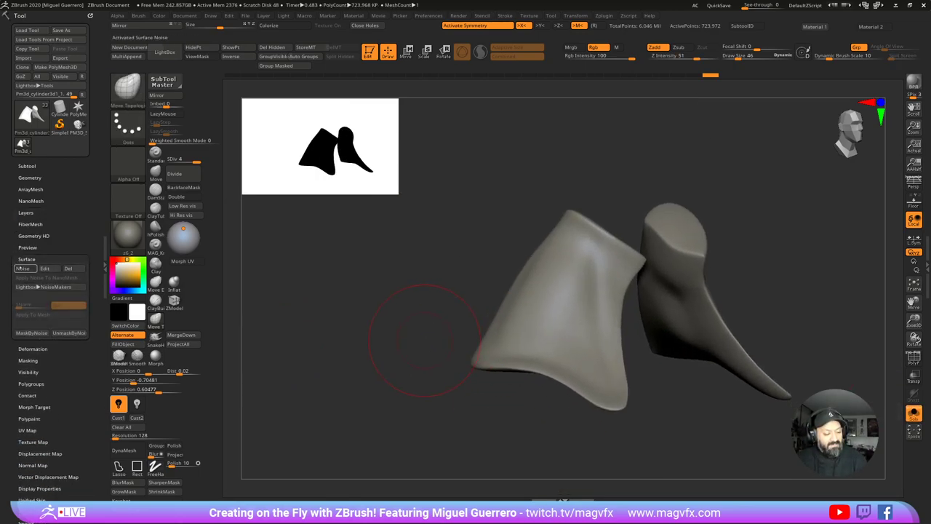
left_click(23, 269)
left_click_drag(424, 339, 356, 360)
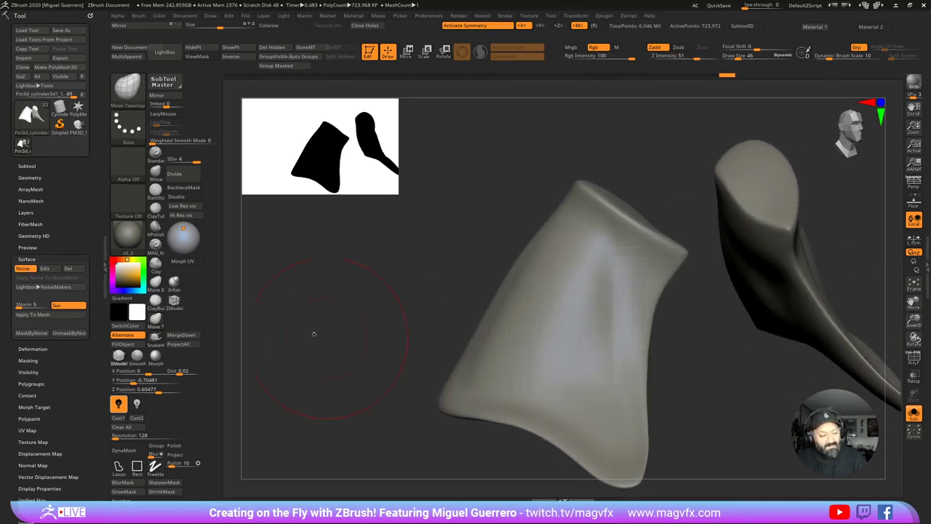
Step: Set the strength of the flaps' woven surface noise to 0.01562 in NoiseMaker
left_click(48, 270)
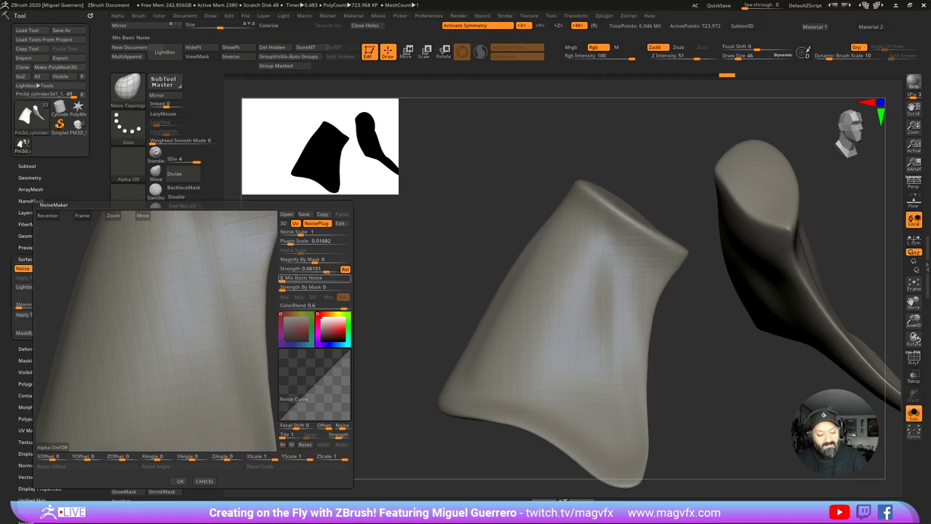
left_click_drag(326, 270, 321, 269)
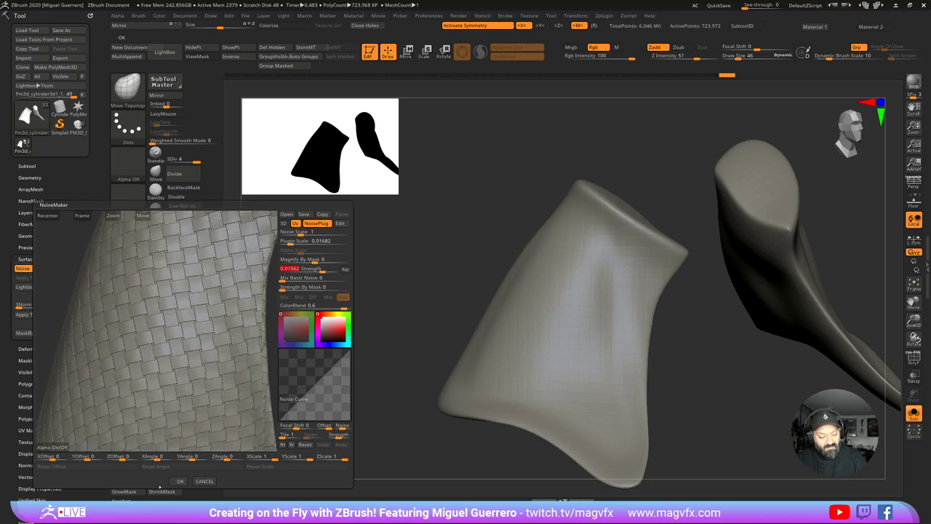
left_click(180, 481)
left_click_drag(376, 425, 335, 399)
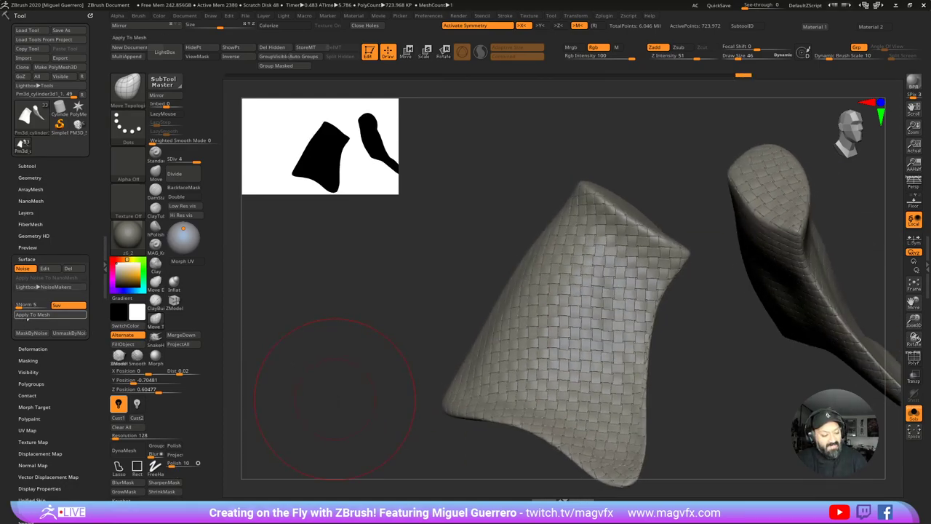
Step: Raise the flaps' woven surface noise strength to 0.04412 in NoiseMaker and apply the noise to the mesh
left_click(32, 315)
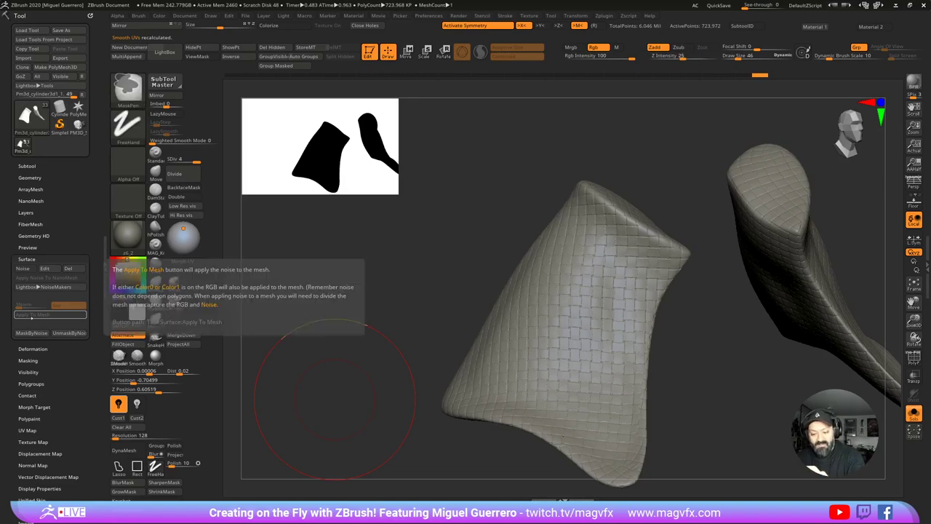
key("ctrl+z")
left_click(44, 268)
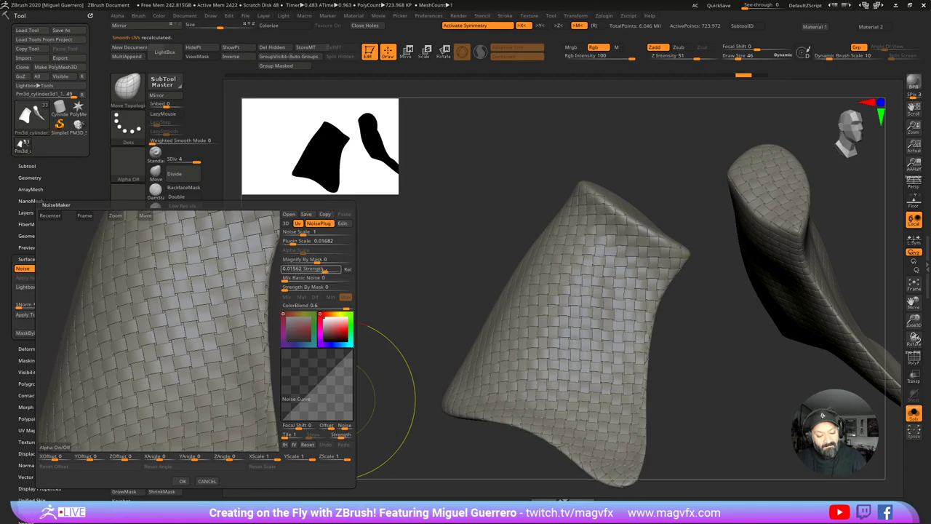
left_click_drag(325, 270, 328, 270)
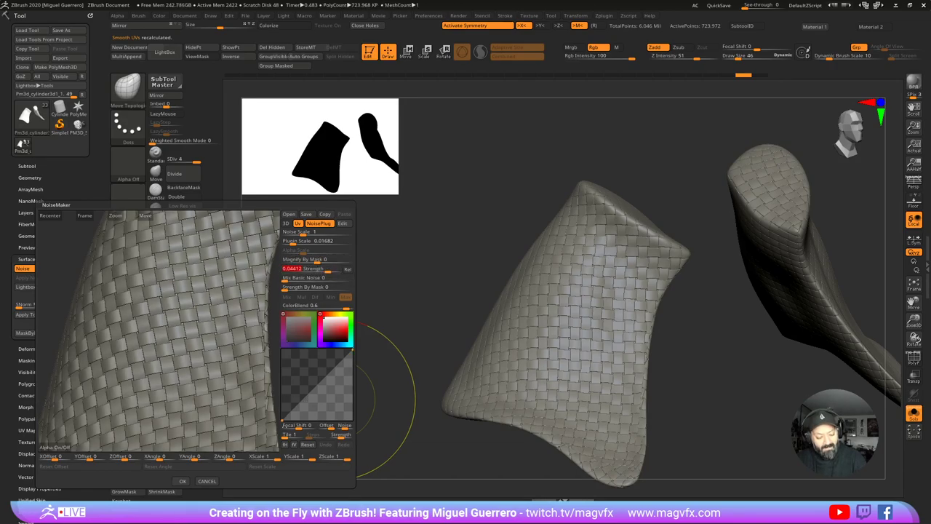
left_click(181, 481)
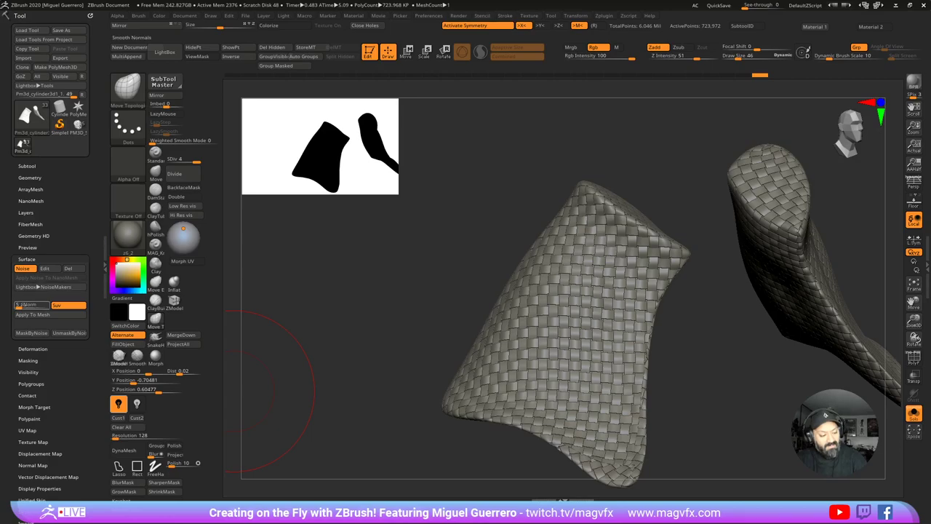
left_click(36, 315)
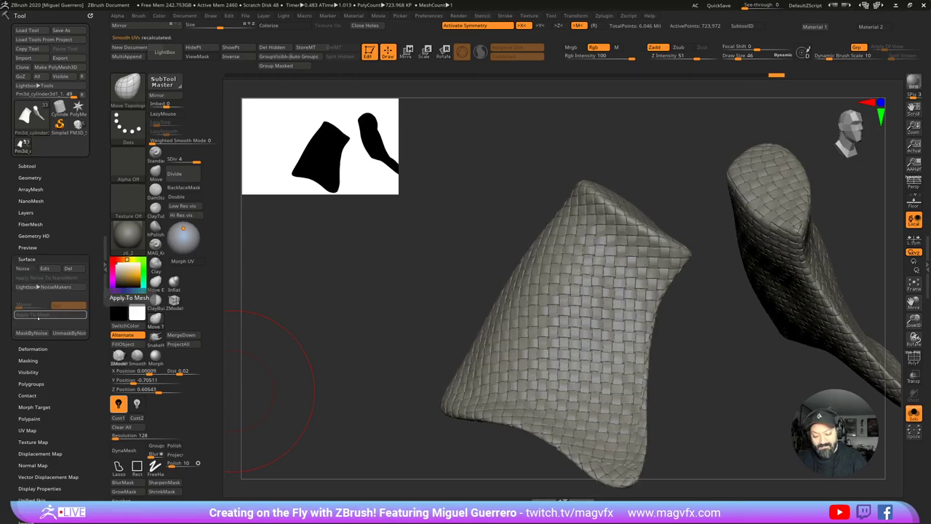
right_click_drag(379, 372, 440, 396)
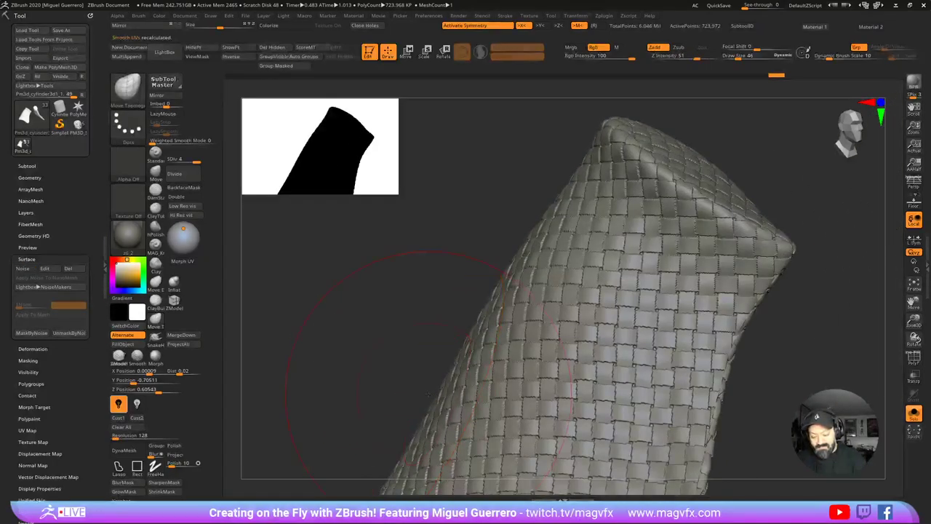
Step: Compare the side flaps with and without the woven texture by repeatedly hiding and showing its layer
left_click(59, 260)
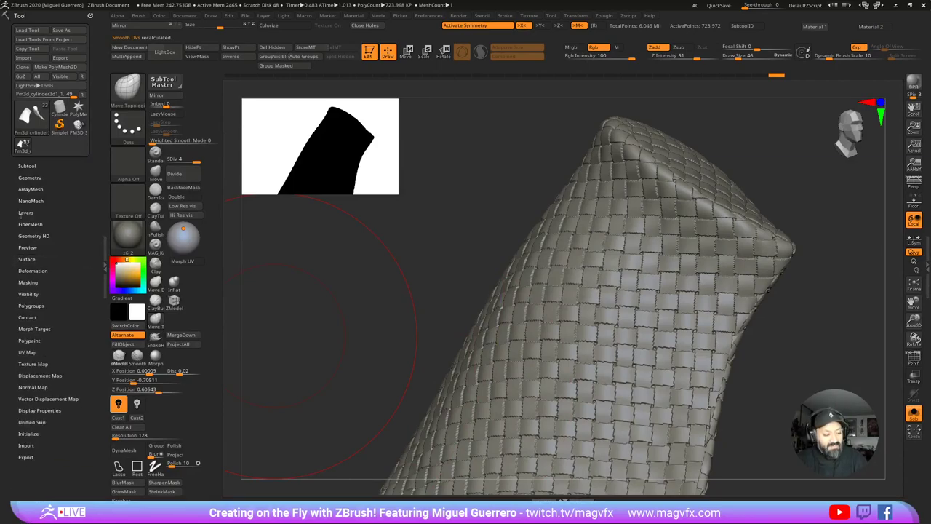
left_click(26, 212)
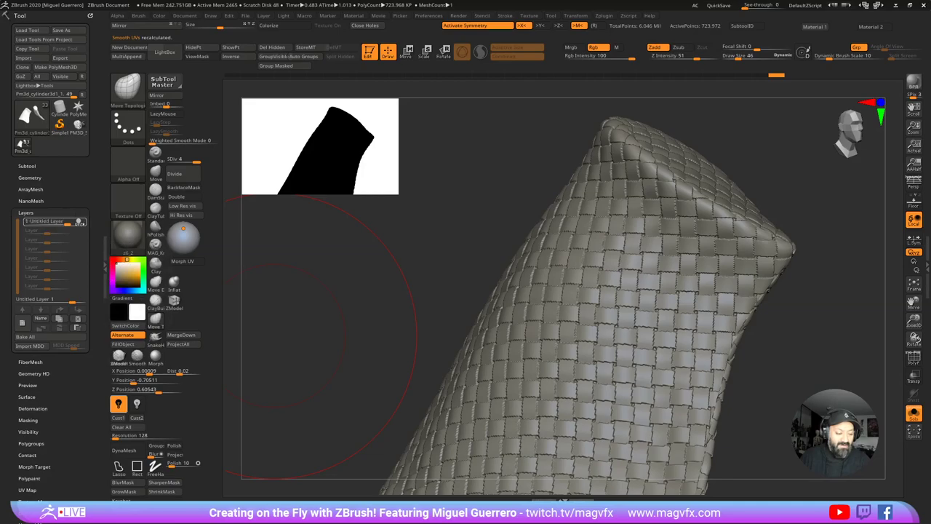
left_click(80, 222)
left_click(83, 222)
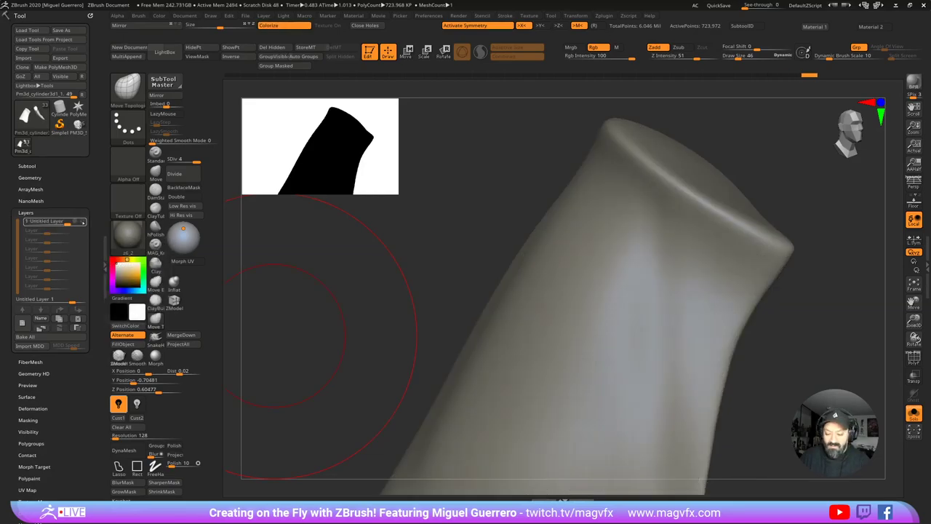
left_click(83, 222)
left_click(83, 222)
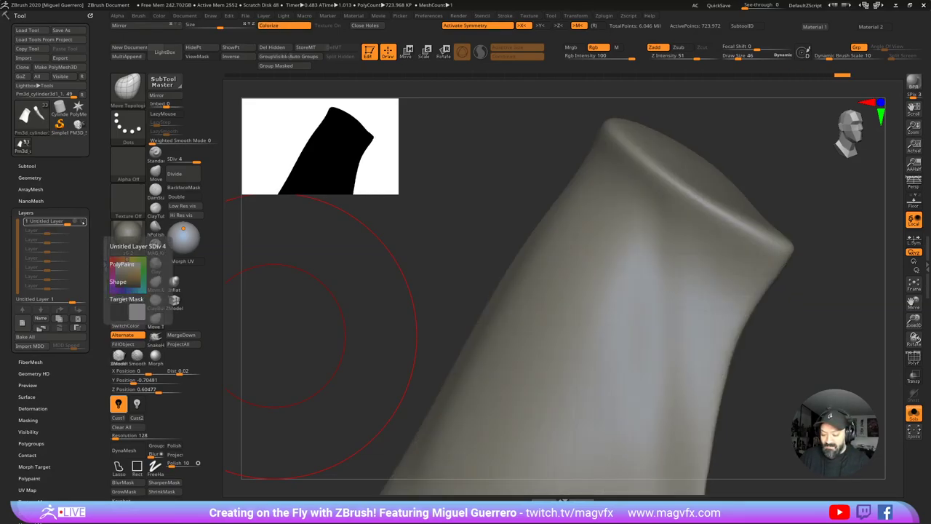
left_click(82, 221)
left_click(82, 222)
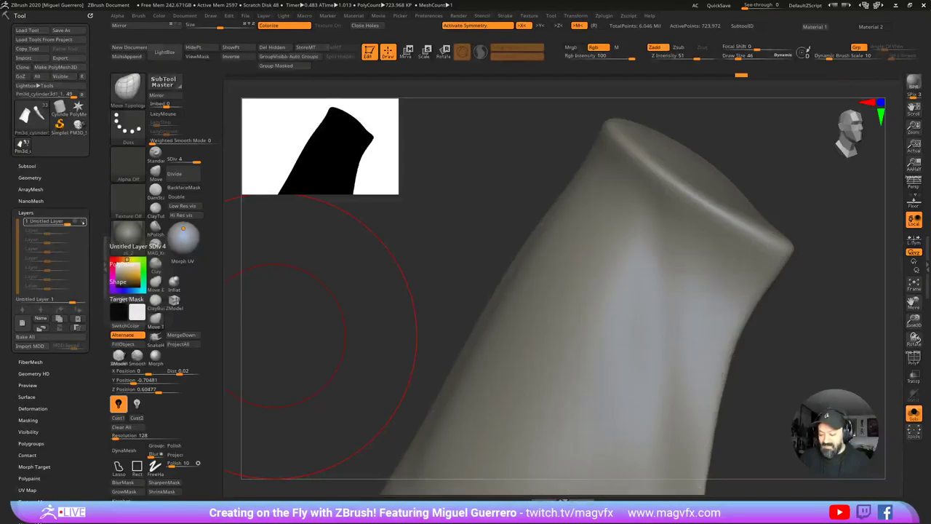
left_click(82, 222)
left_click(82, 221)
left_click(82, 221)
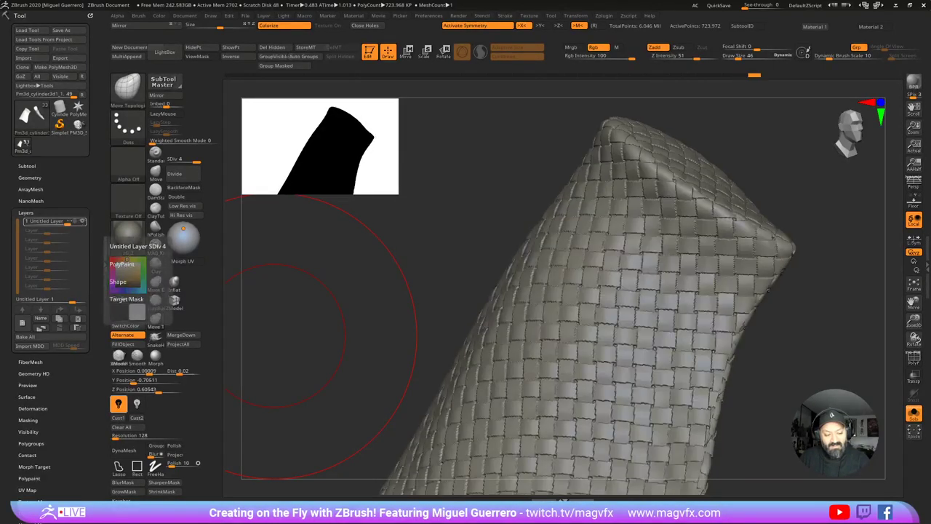
Step: Set the woven layer's intensity to 0.5 and bake all layers into the flaps
left_click(51, 221)
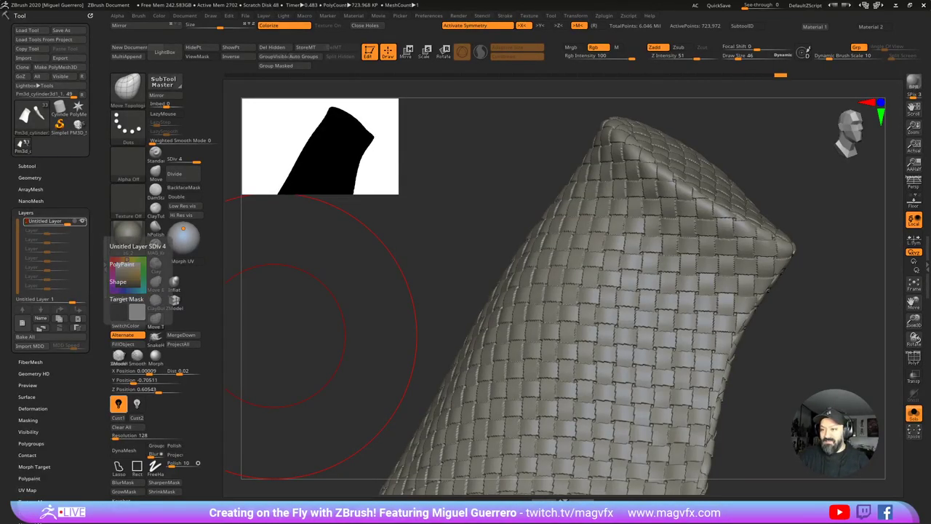
type("0.5")
key("Return")
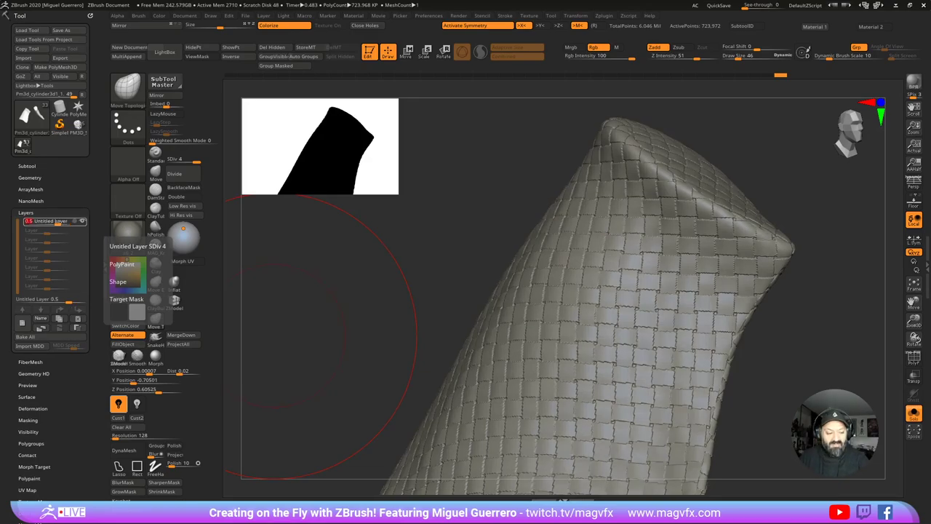
left_click(42, 337)
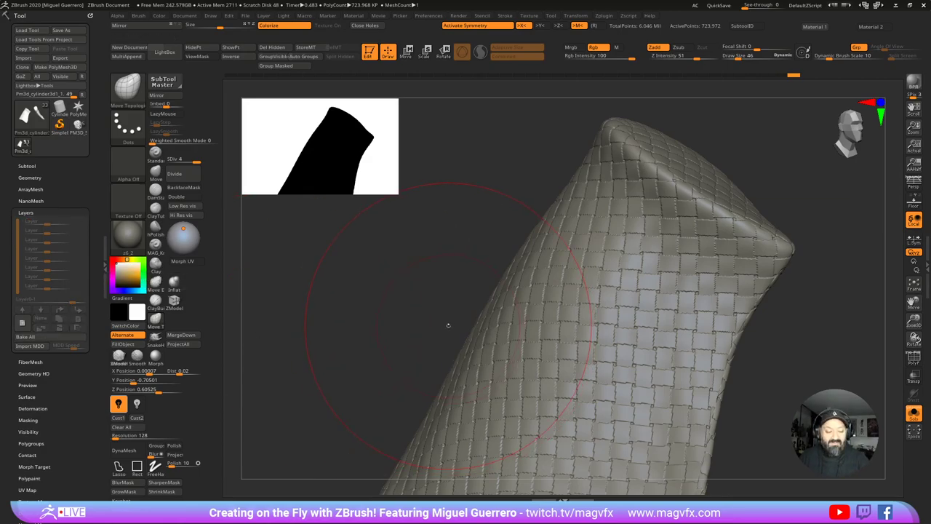
Step: Step back through the undo history to reverse the bake and the layer intensity change
key("ctrl+z")
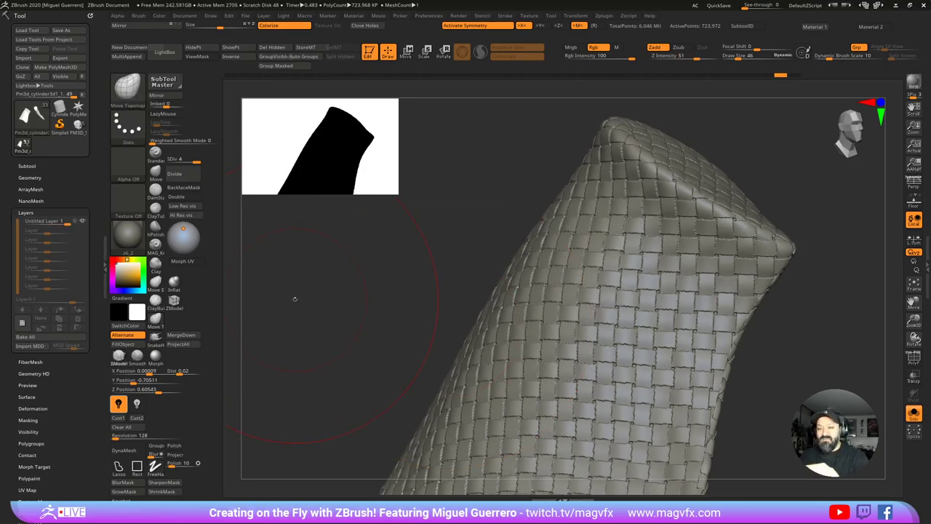
key("ctrl+z")
key("ctrl+shift+z")
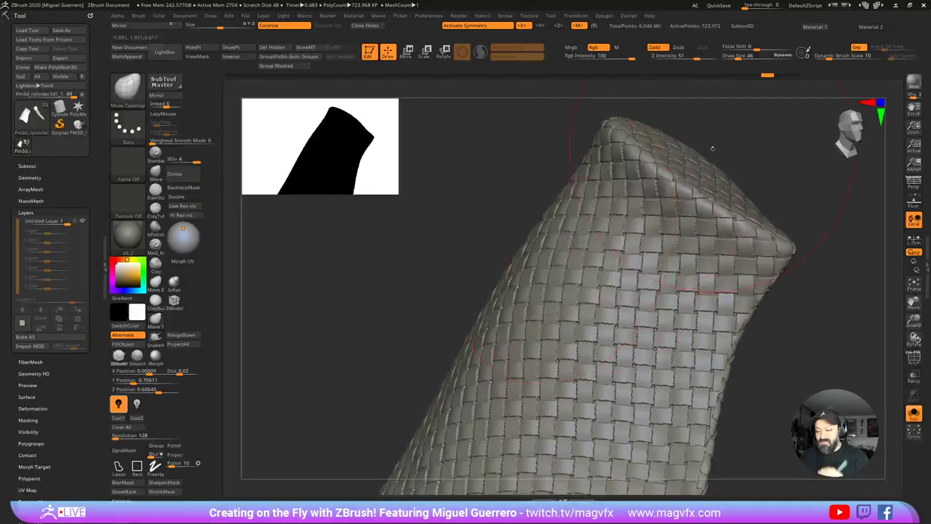
left_click(728, 76)
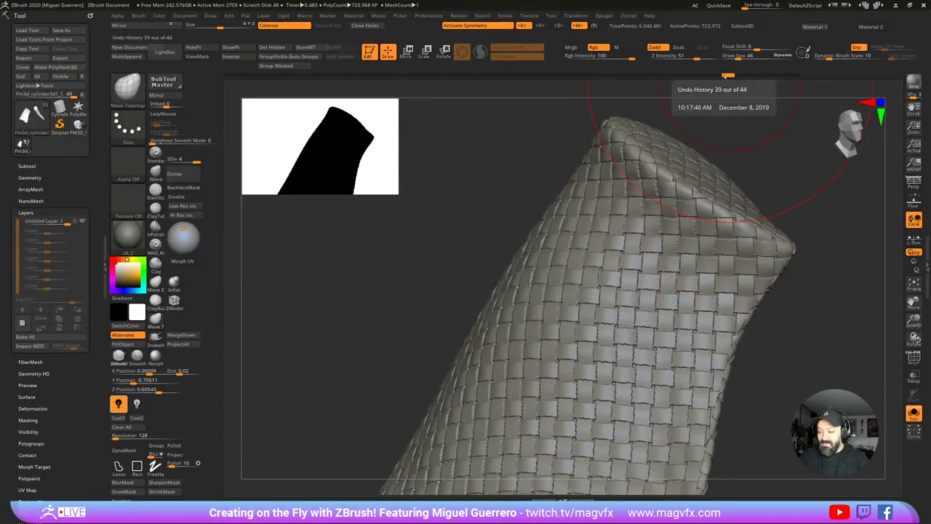
left_click(717, 76)
left_click(730, 76)
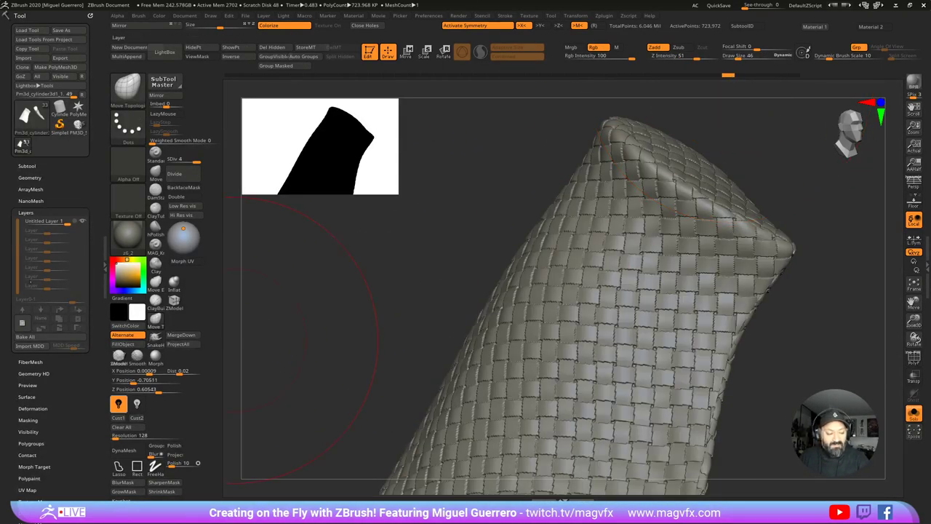
Step: Duplicate the flaps' woven layer four times to exaggerate the raised weave
left_click(47, 221)
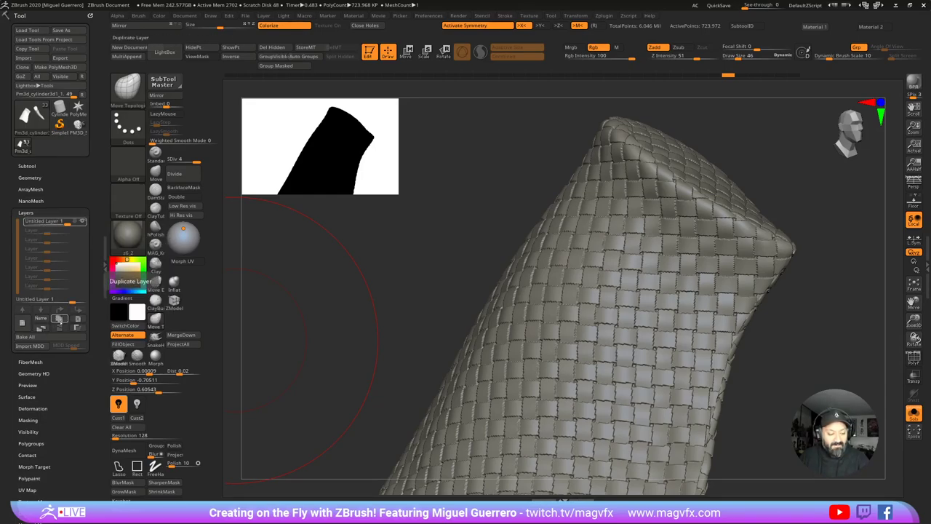
left_click(59, 319)
left_click(60, 318)
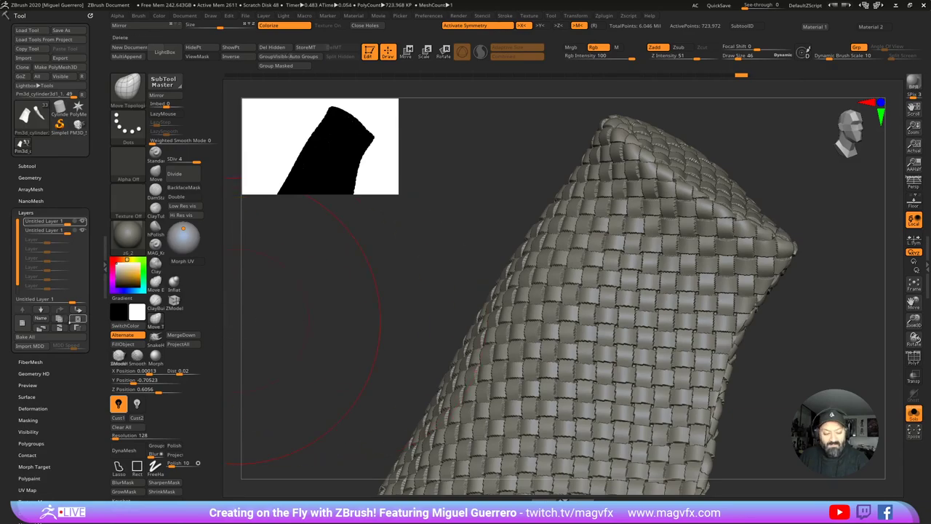
left_click(60, 319)
left_click(59, 319)
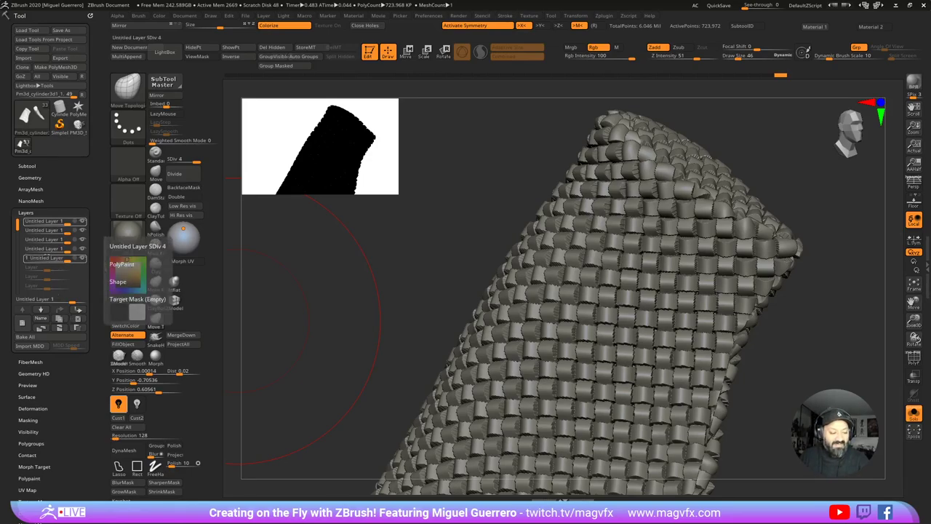
Step: Delete the stacked woven layers from the side flaps
left_click(75, 319)
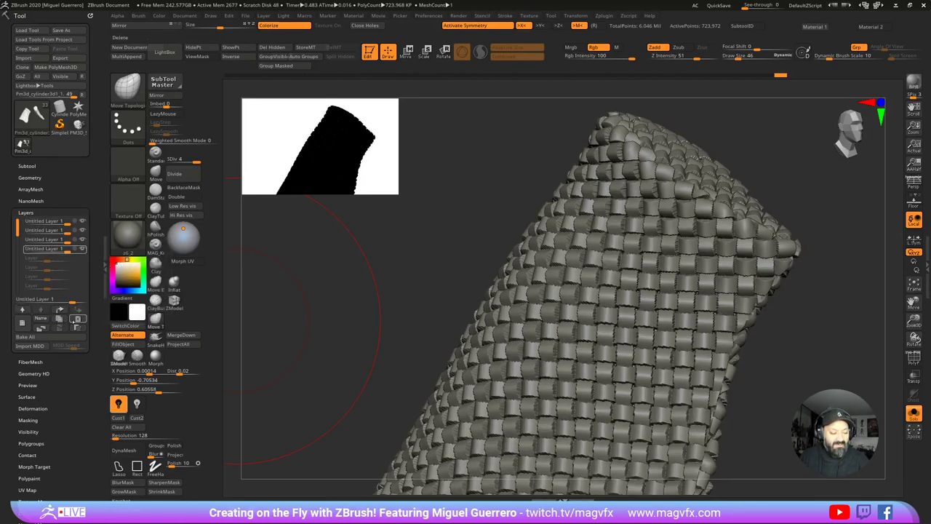
left_click(75, 319)
key("ctrl+z")
key("ctrl+z")
key("ctrl+z")
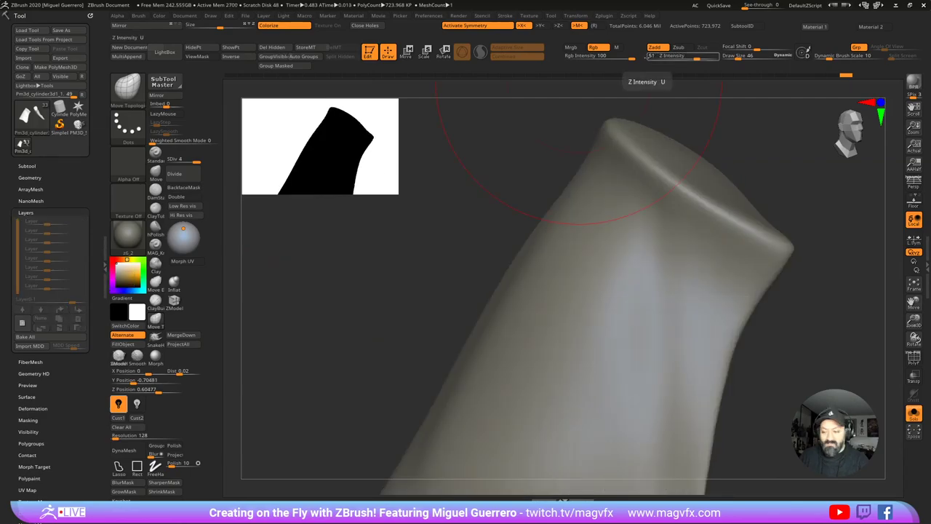
Step: Roll the side flaps back in the undo history to their smooth state at subdivision level 3 and turn off Solo mode
left_click_drag(757, 78, 501, 76)
left_click(614, 75)
left_click(594, 75)
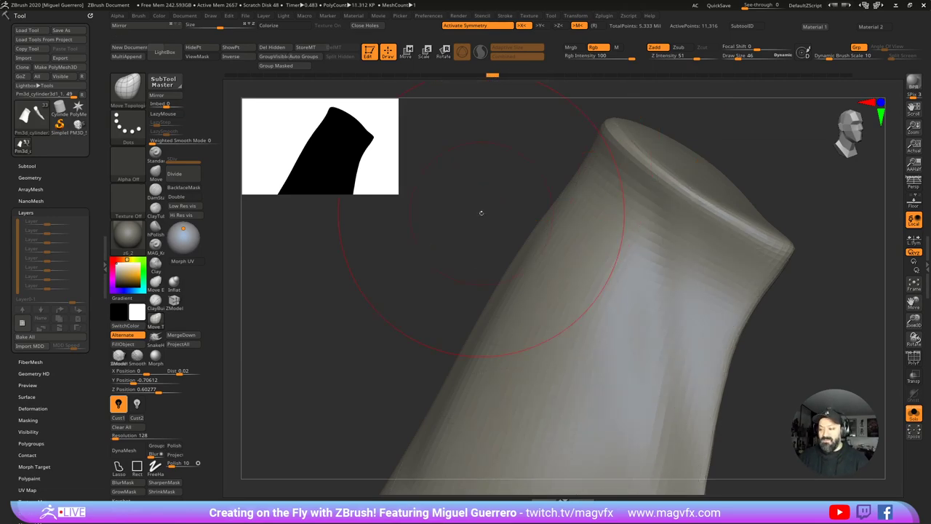
right_click_drag(432, 348, 393, 280, "ctrl")
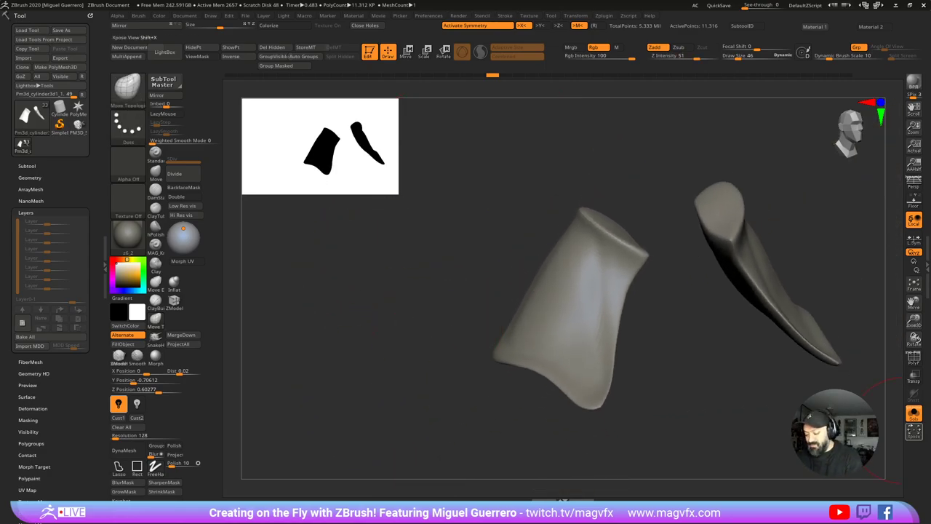
left_click(914, 413)
mouse_move(430, 309)
right_mouse_down()
mouse_move(395, 316)
mouse_move(412, 310)
right_mouse_up()
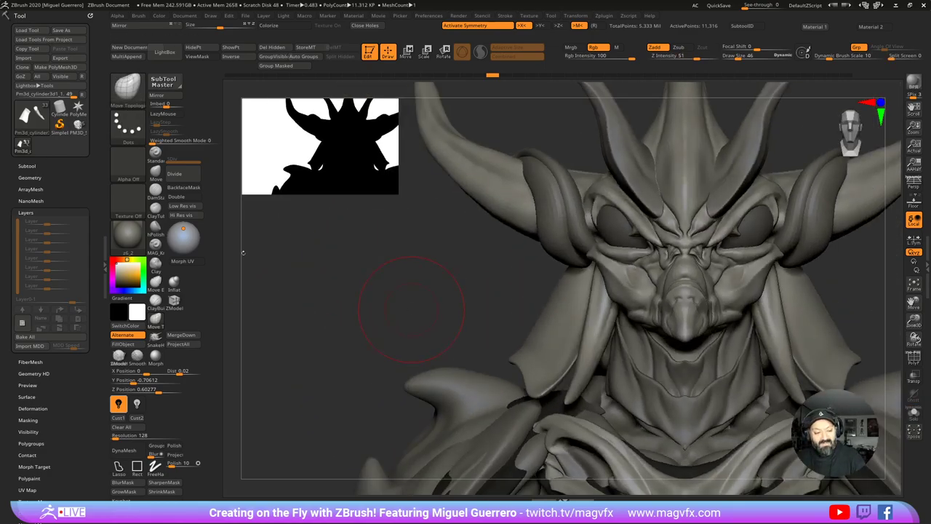
key("ctrl+z")
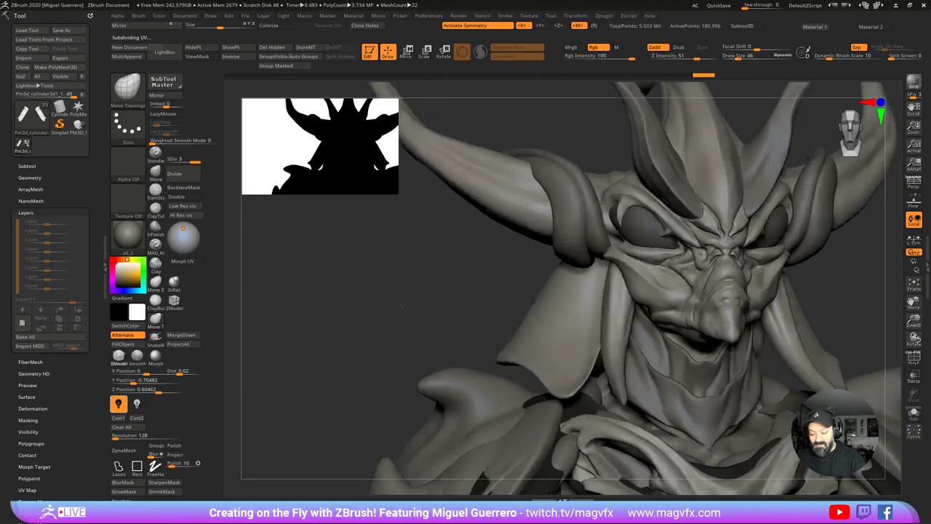
right_click_drag(402, 305, 341, 307)
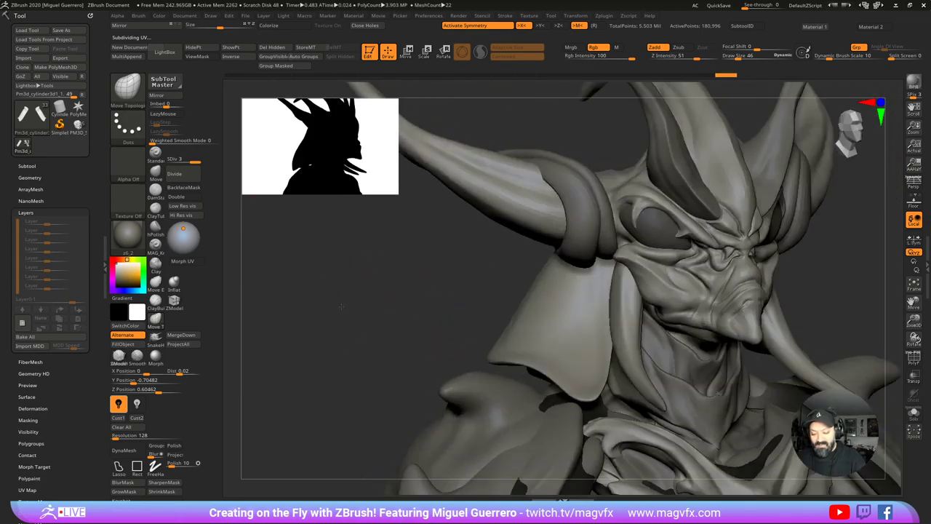
mouse_move(341, 307)
left_mouse_down("shift")
mouse_move(407, 310)
mouse_move(383, 317)
left_mouse_up("shift")
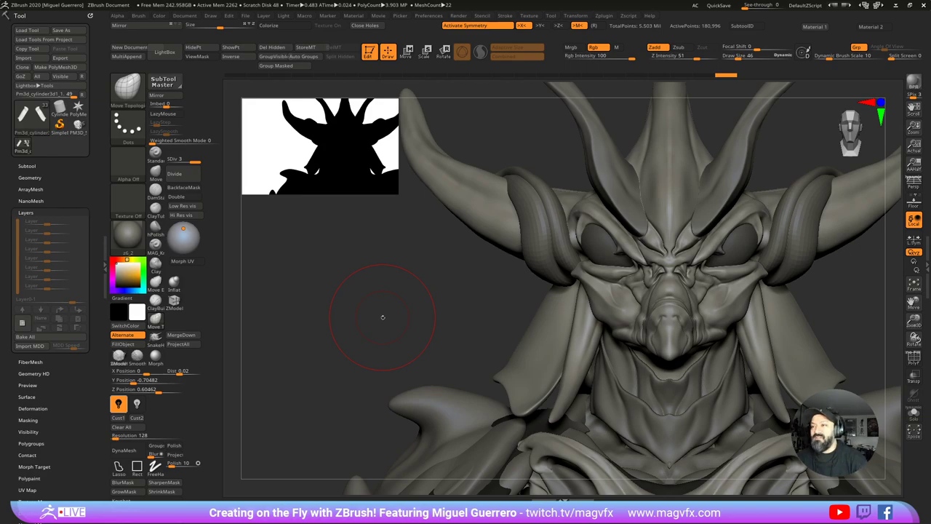
Step: Select the outer horn band and fit its upper end closer to the horn with the Move brush at draw size 58
mouse_move(358, 299)
left_mouse_down()
mouse_move(400, 306)
mouse_move(386, 308)
mouse_move(449, 252)
left_mouse_up()
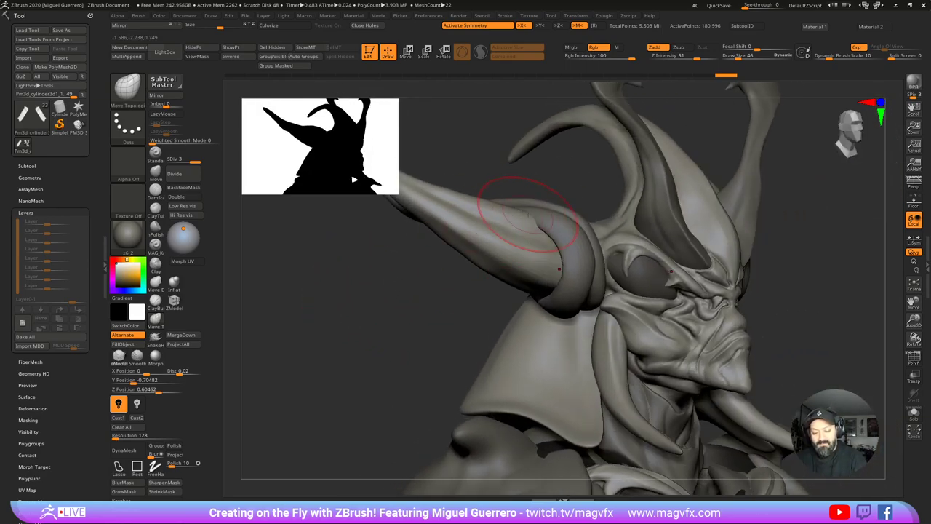
left_click(155, 171)
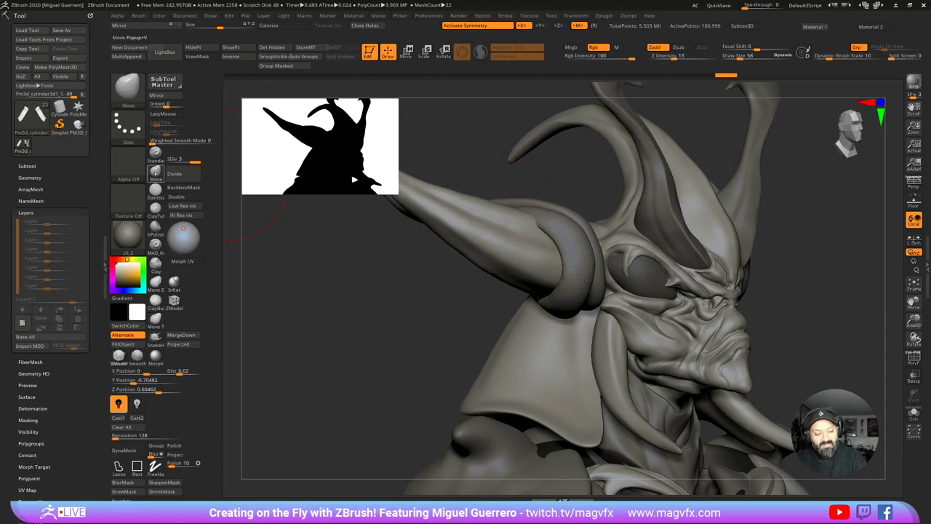
left_click(542, 207, "alt")
left_click_drag(533, 205, 528, 206)
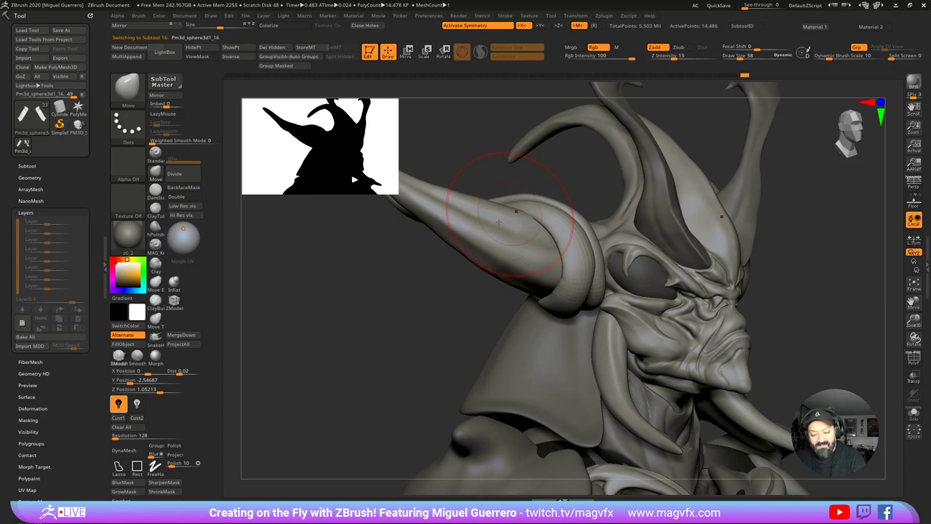
right_click_drag(511, 216, 551, 243)
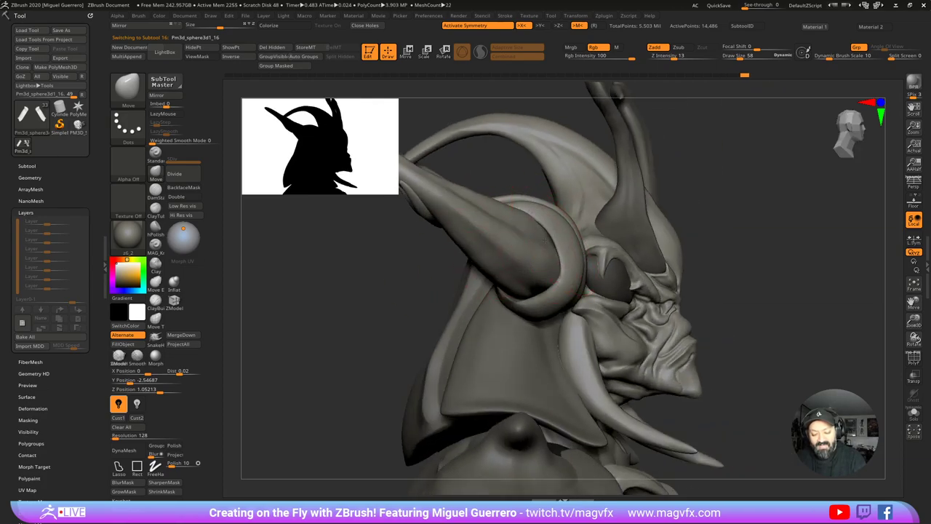
mouse_move(426, 266)
left_mouse_down()
mouse_move(535, 216)
mouse_move(551, 242)
left_mouse_up()
Step: Reshape the band's front and lower rim around the horn with the Move brush, using draw sizes 22 to 38
key("bracketleft")
key("bracketleft")
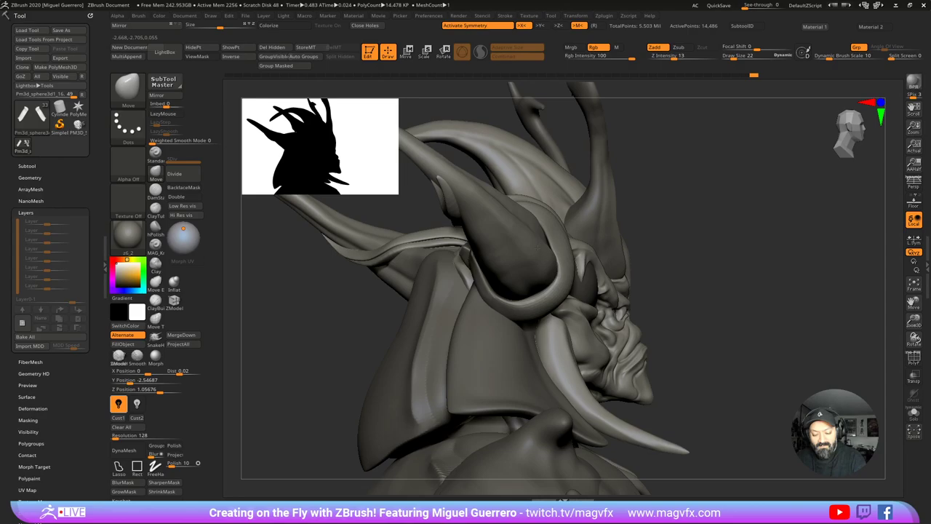
left_click_drag(547, 246, 551, 251)
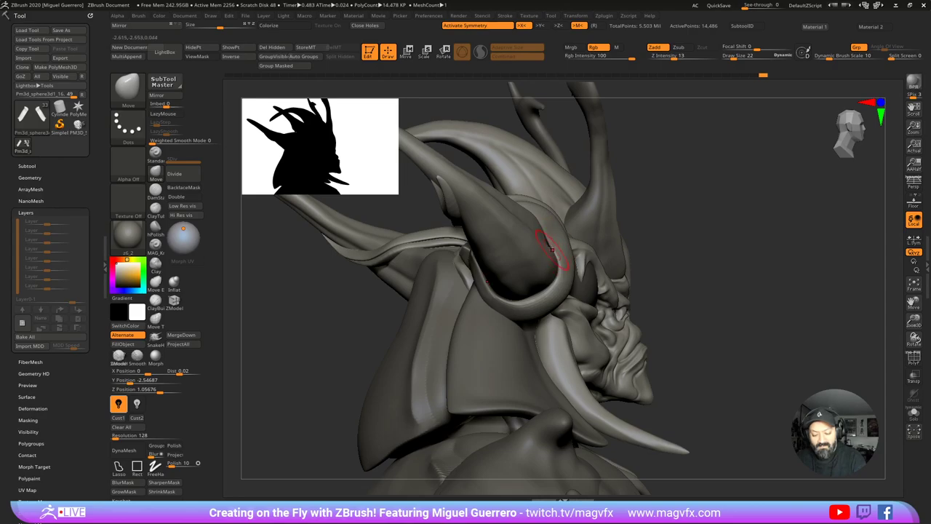
key("bracketright")
key("bracketright")
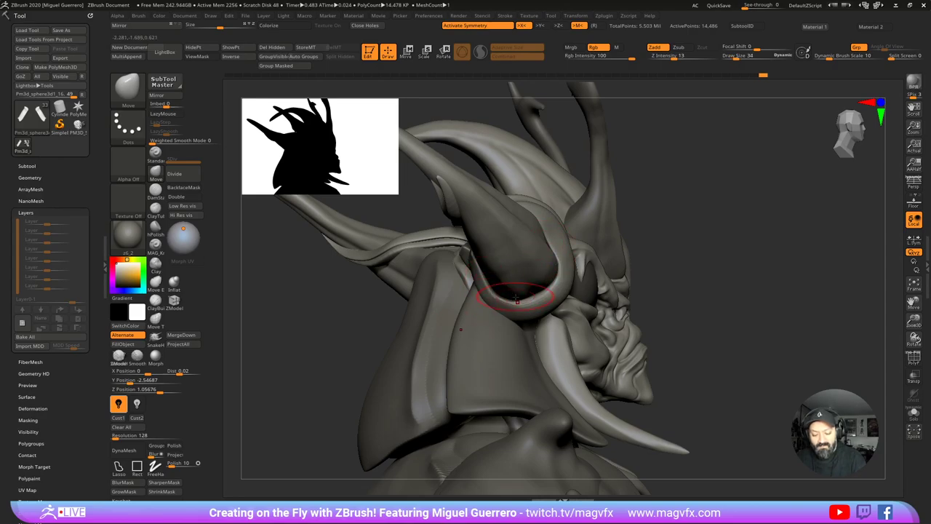
left_click_drag(357, 322, 398, 329)
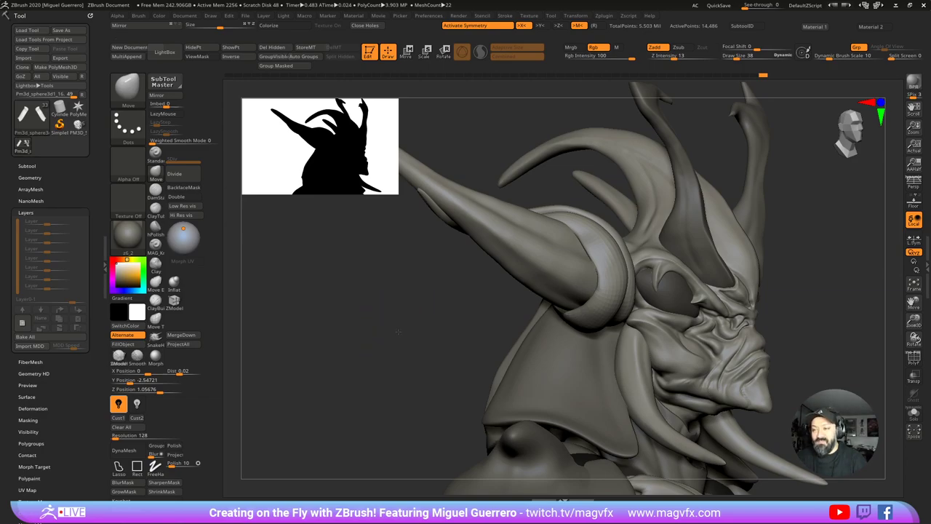
Step: Fit the band's upper back edge and top curve against the horn with the Move brush at draw sizes 46 and 34
left_click_drag(398, 331, 428, 326)
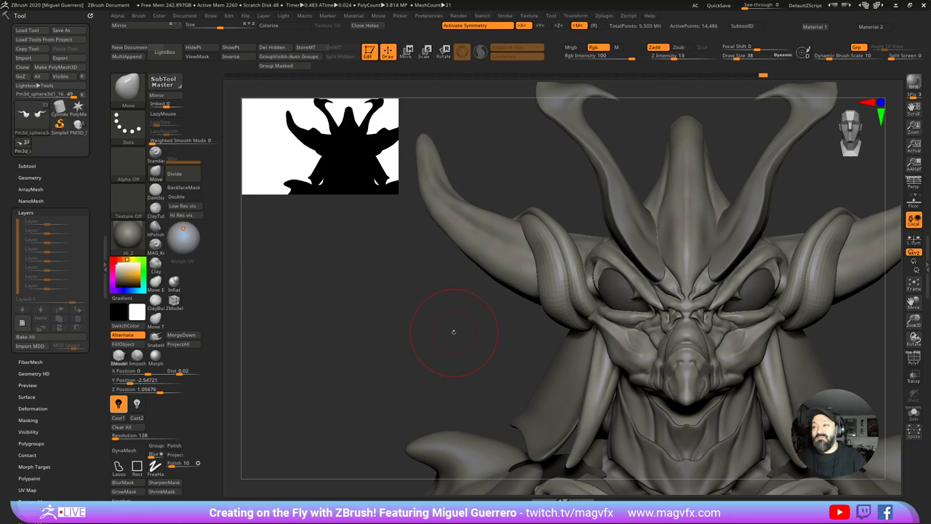
left_click_drag(390, 327, 415, 322)
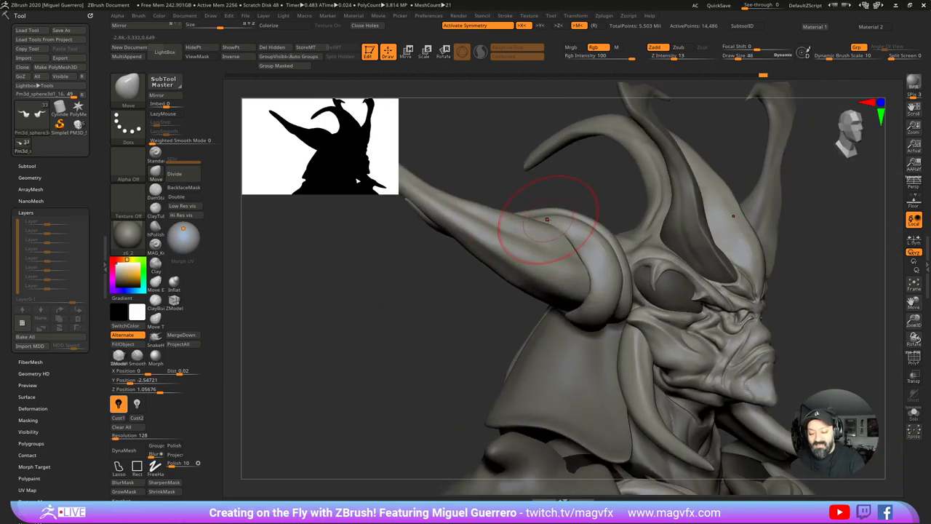
left_click_drag(549, 218, 573, 240)
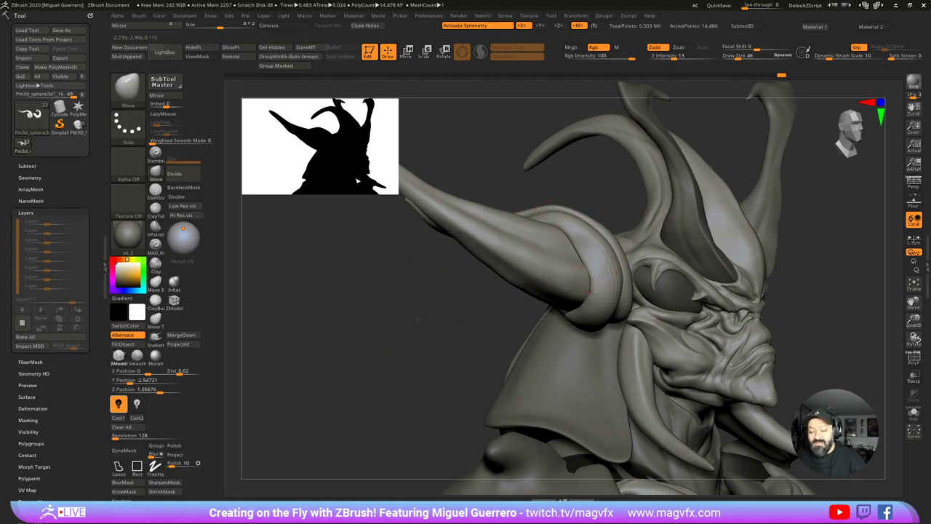
left_click_drag(417, 319, 396, 312)
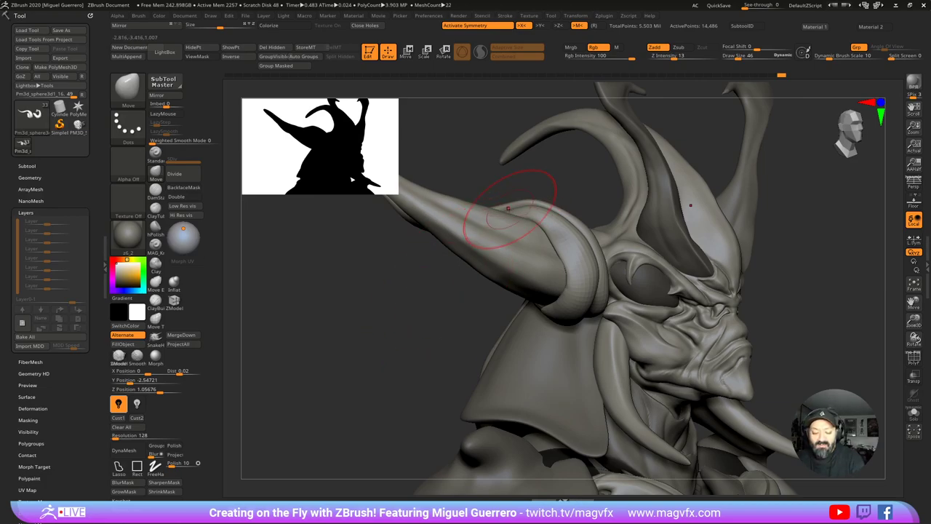
key("bracketleft")
key("bracketleft")
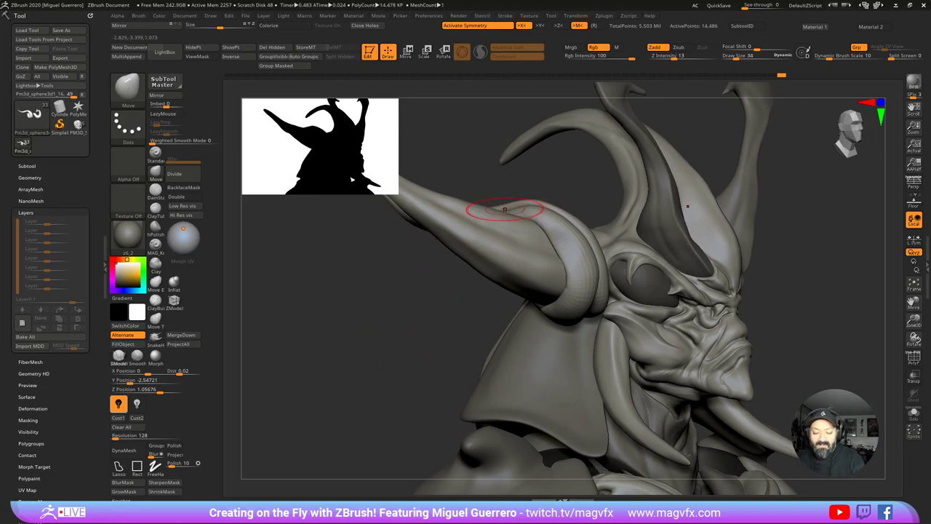
left_click_drag(505, 209, 552, 207)
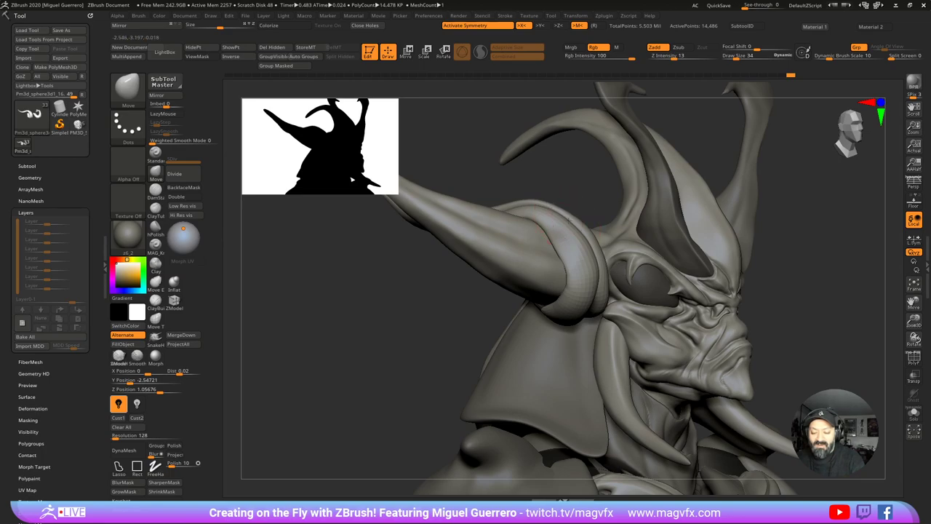
left_click_drag(590, 246, 591, 242)
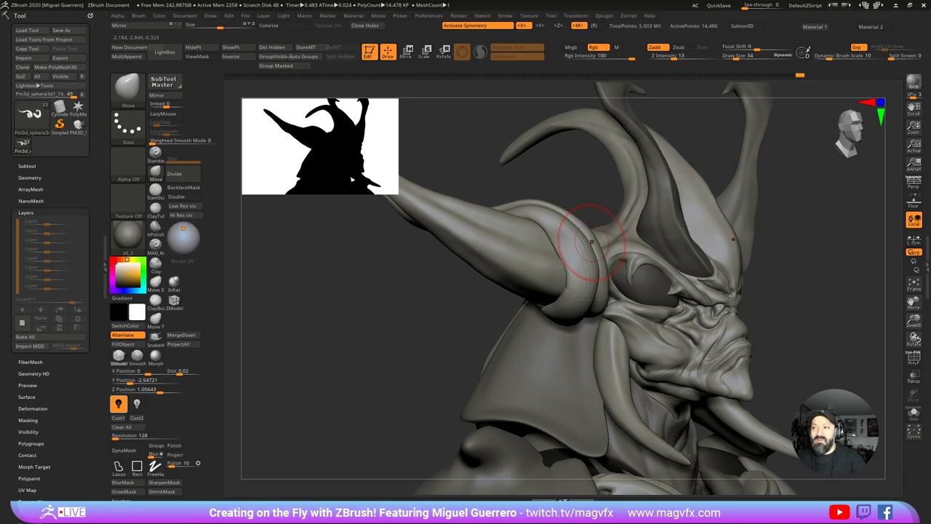
left_click_drag(408, 331, 594, 236)
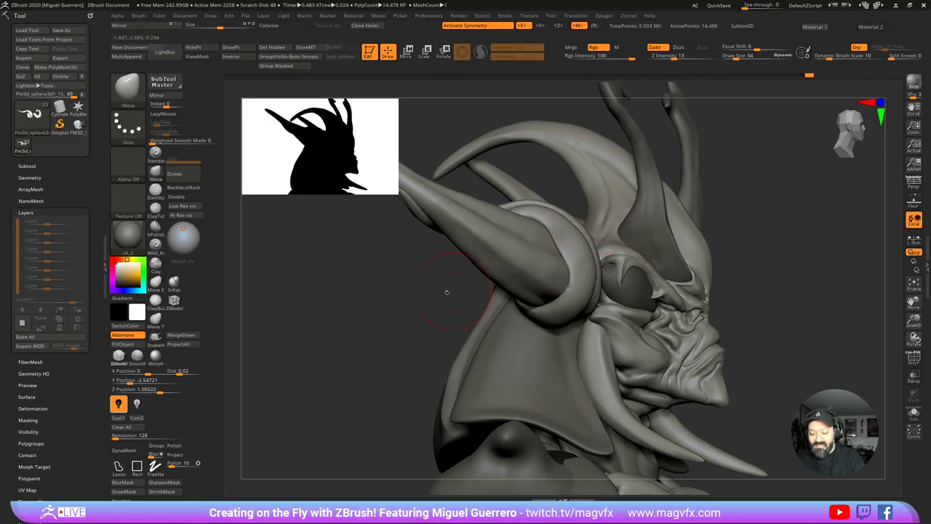
Step: Subdivide the horn bands twice to reach subdivision level 3
mouse_move(447, 291)
left_mouse_down()
mouse_move(380, 303)
mouse_move(411, 314)
mouse_move(394, 319)
mouse_move(423, 323)
mouse_move(398, 315)
mouse_move(426, 291)
mouse_move(416, 307)
mouse_move(426, 262)
mouse_move(391, 275)
mouse_move(402, 272)
mouse_move(342, 269)
mouse_move(373, 289)
mouse_move(345, 291)
mouse_move(372, 291)
left_mouse_up()
left_click(185, 175)
left_click(185, 175)
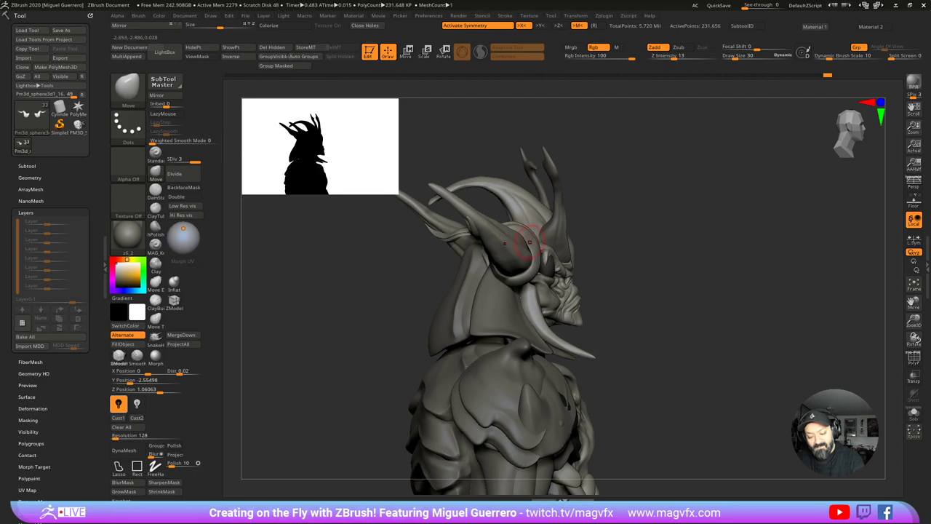
Step: Refine the curve of the subdivided horn bands in side view with the Move brush at draw size 38
right_click_drag(432, 259, 474, 270, "ctrl")
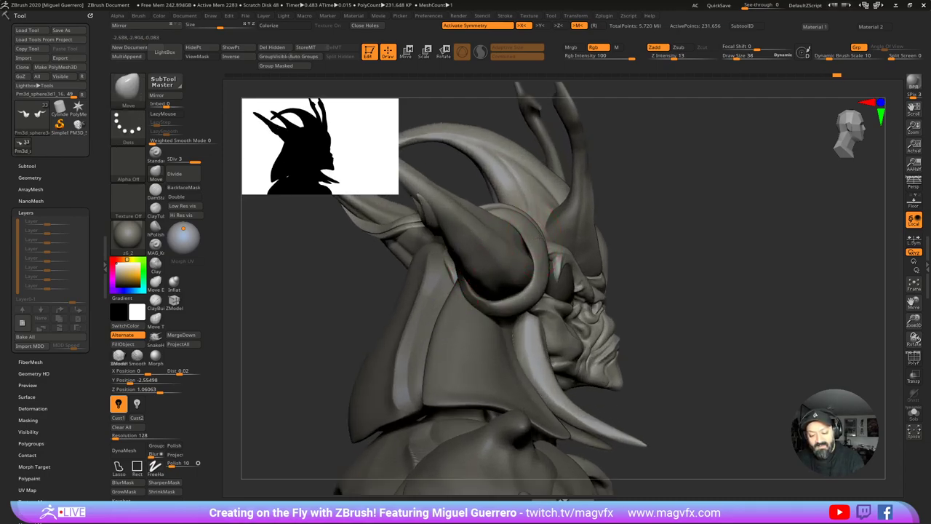
left_click_drag(322, 281, 472, 298)
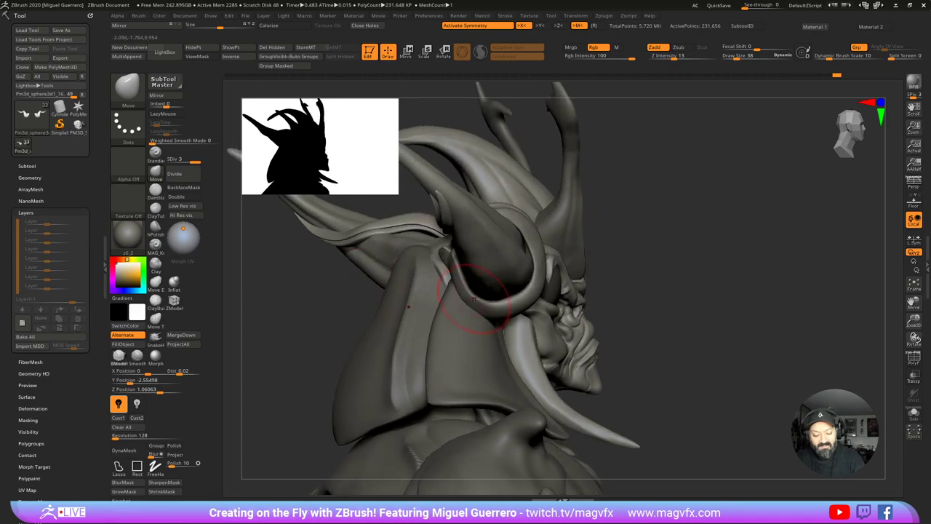
left_click_drag(644, 333, 401, 324)
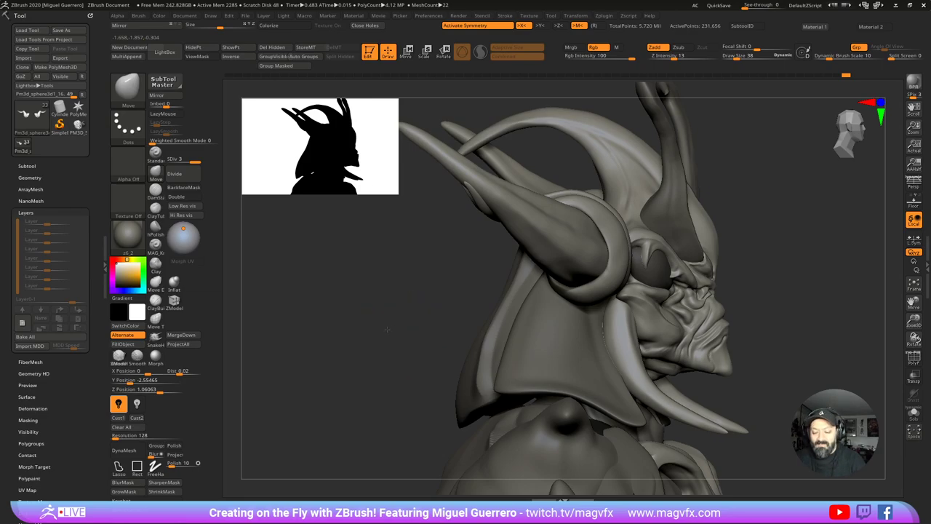
left_click_drag(387, 330, 346, 334, "shift")
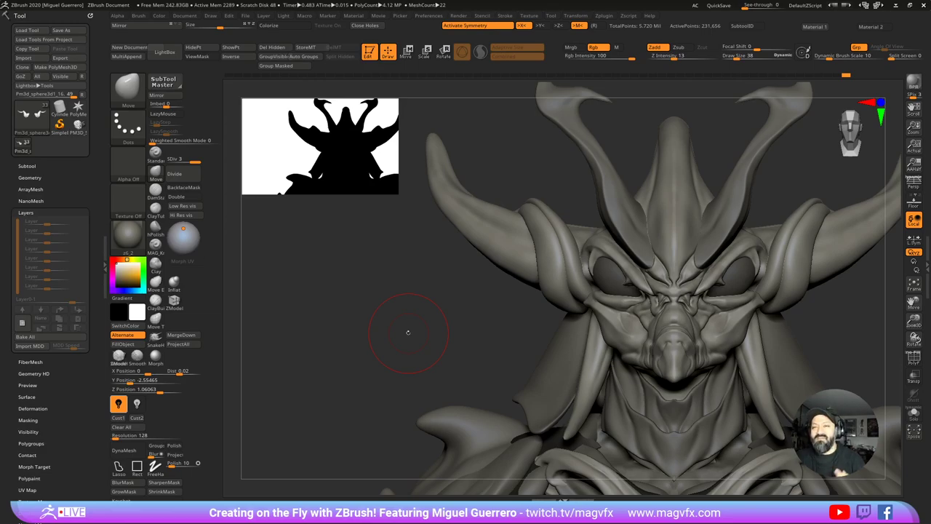
Step: Drop the bands to subdivision level 1 and adjust their upper ends along the horns from above with the Move Topological brush
mouse_move(416, 308)
left_mouse_down()
mouse_move(391, 297)
mouse_move(402, 379)
mouse_move(435, 293)
left_mouse_up()
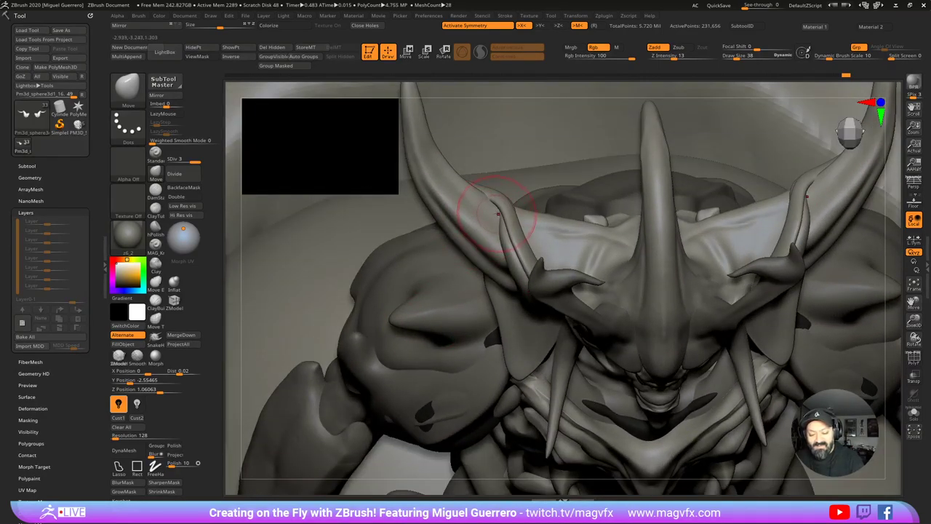
left_click(155, 317)
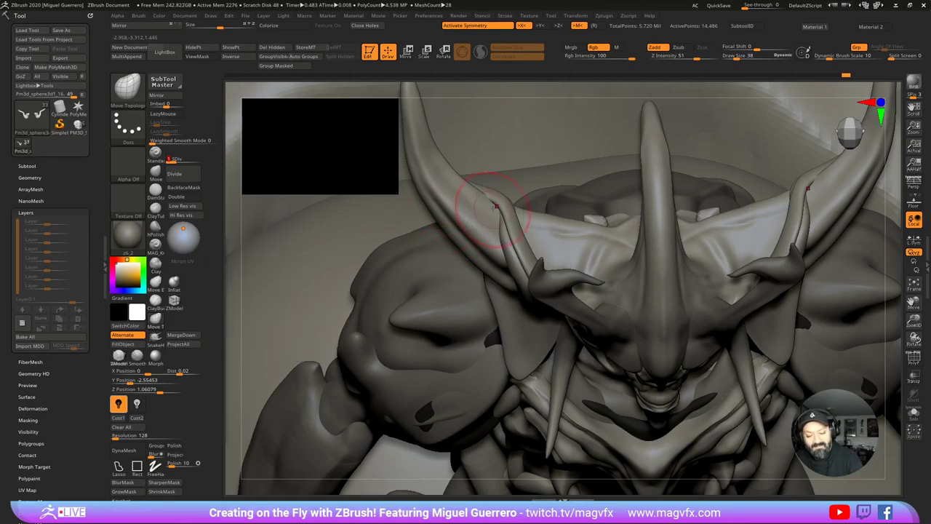
mouse_move(485, 207)
left_mouse_down()
mouse_move(493, 211)
mouse_move(486, 205)
left_mouse_up()
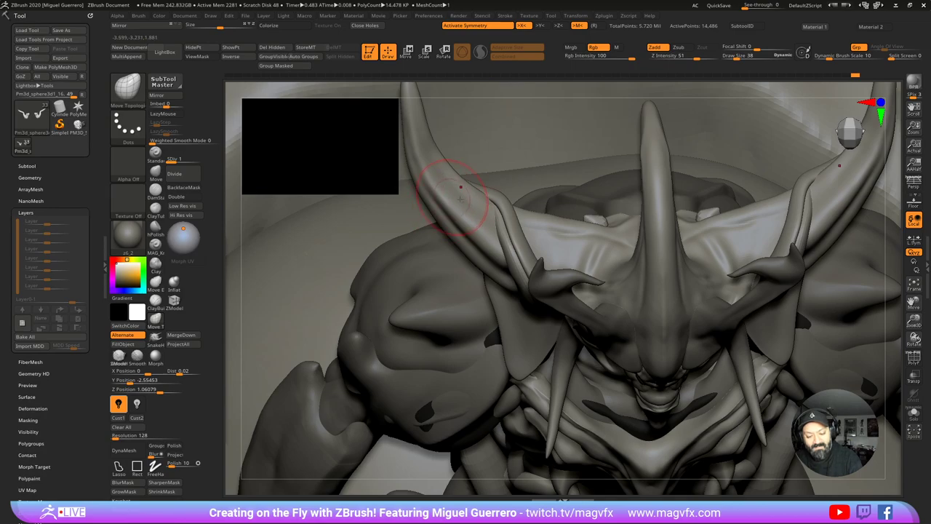
left_click_drag(400, 174, 488, 219, "alt")
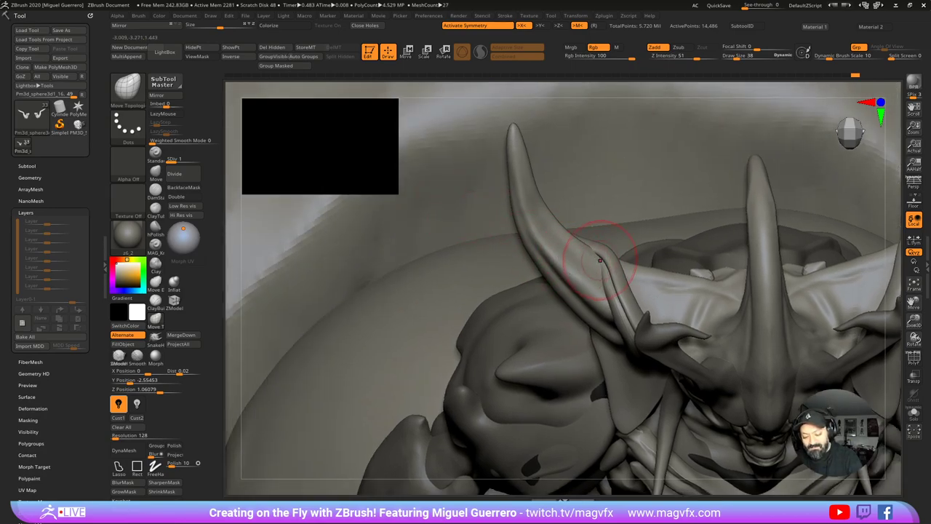
mouse_move(577, 251)
left_mouse_down()
mouse_move(591, 254)
mouse_move(593, 246)
left_mouse_up()
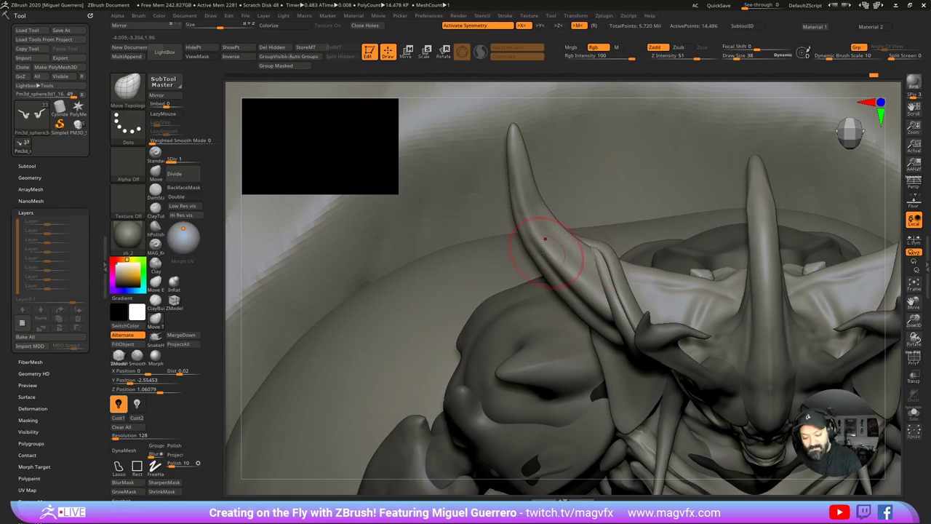
right_click_drag(542, 248, 399, 293, "ctrl")
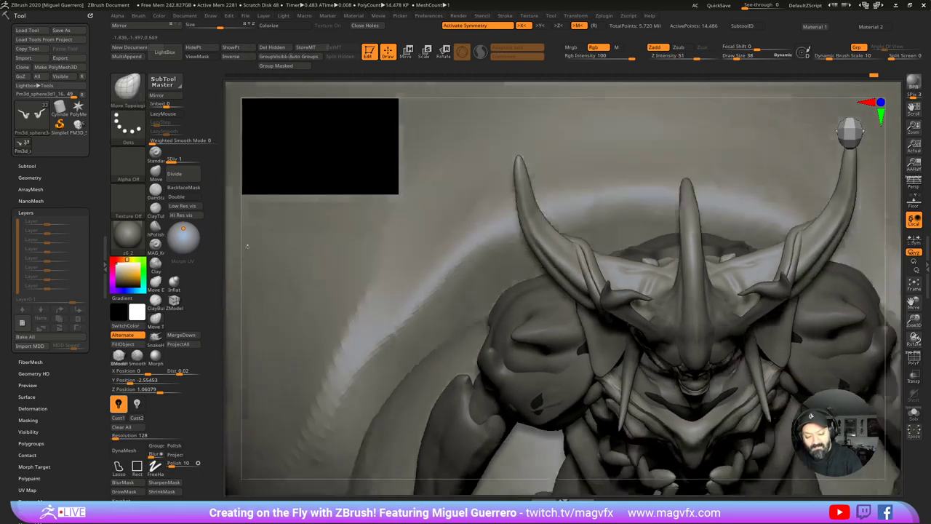
Step: Adjust the bands' rear ends from behind with the Move Topological brush so they follow the horns' curve
right_click_drag(248, 245, 481, 270)
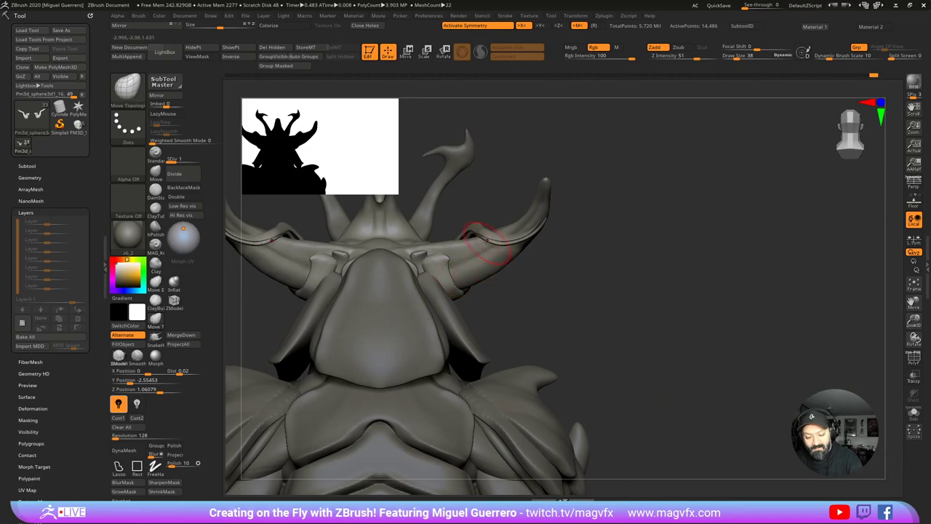
left_click_drag(487, 240, 483, 238)
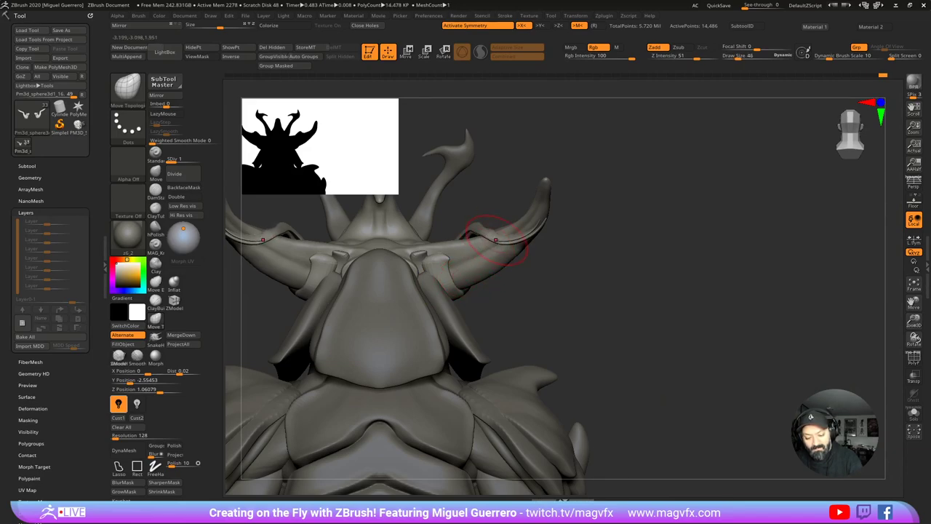
left_click_drag(519, 239, 537, 229)
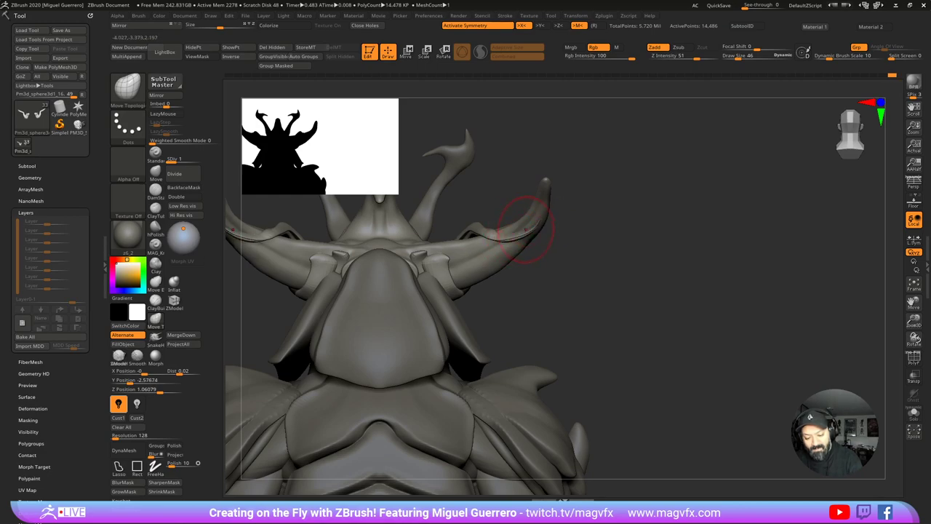
mouse_move(535, 240)
right_mouse_down()
mouse_move(514, 245)
mouse_move(530, 269)
mouse_move(458, 229)
right_mouse_up()
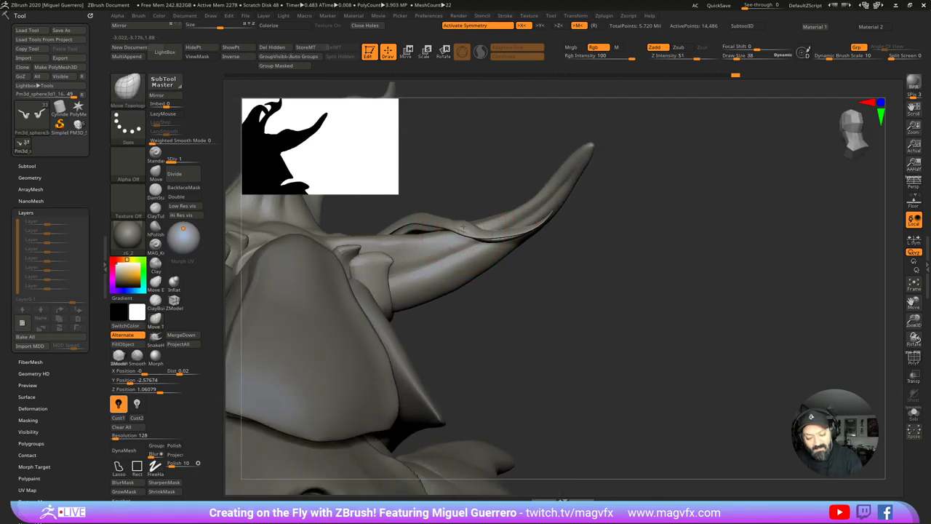
mouse_move(463, 230)
left_mouse_down()
mouse_move(430, 221)
mouse_move(489, 249)
left_mouse_up()
right_click_drag(531, 277, 497, 249)
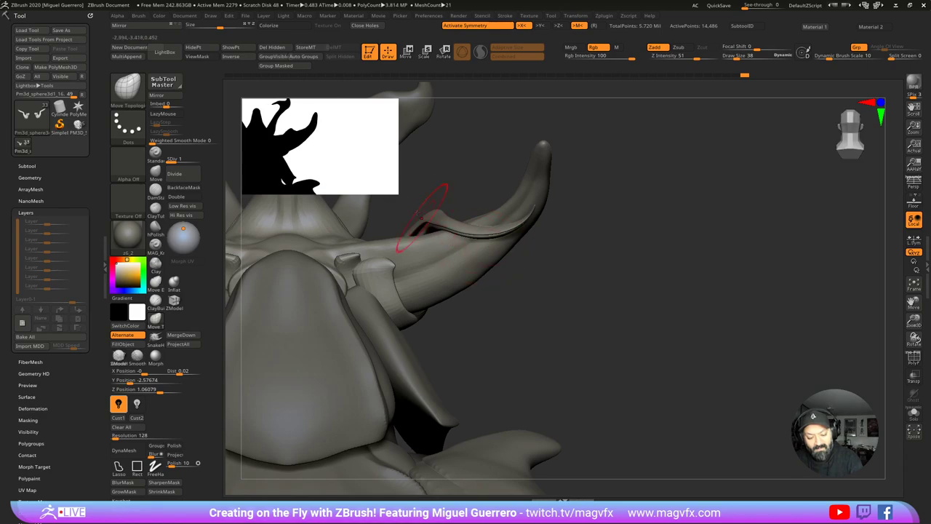
mouse_move(419, 214)
right_mouse_down()
mouse_move(426, 193)
mouse_move(550, 250)
mouse_move(624, 332)
mouse_move(622, 347)
mouse_move(582, 291)
right_mouse_up()
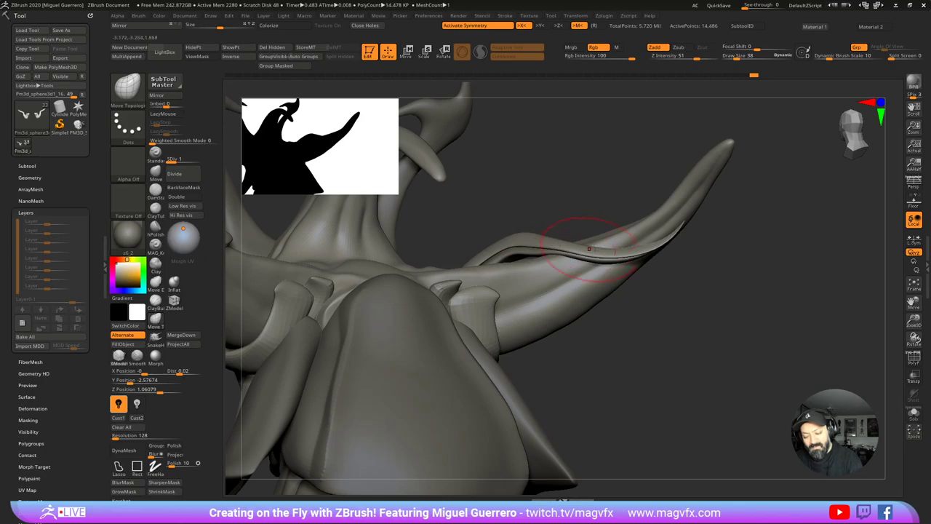
Step: Make the creature's head mesh the active subtool
mouse_move(589, 249)
right_mouse_down()
mouse_move(654, 311)
mouse_move(405, 314)
mouse_move(471, 320)
right_mouse_up()
left_click(611, 338, "alt")
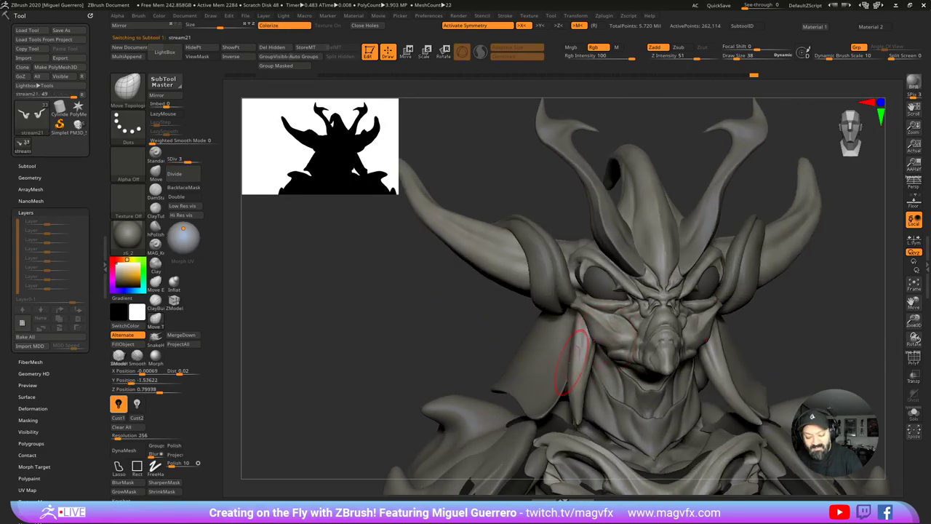
right_click_drag(571, 362, 377, 327)
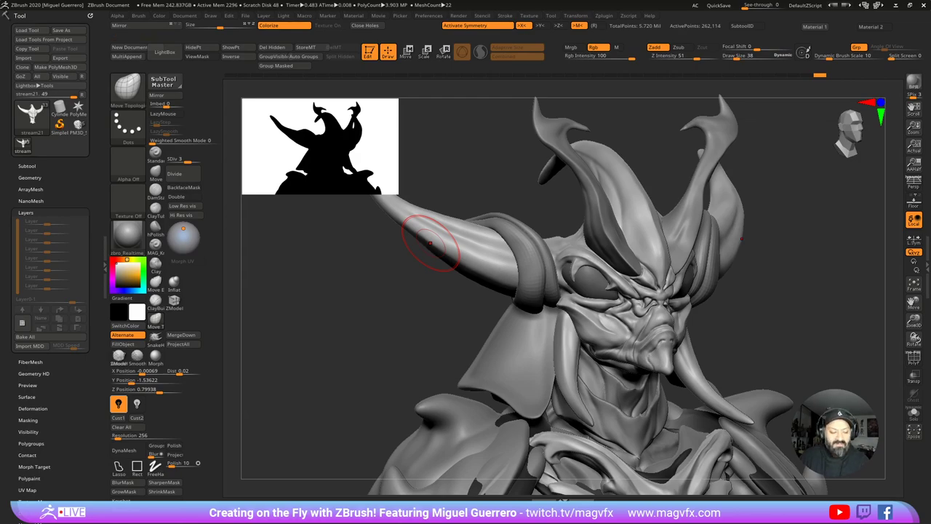
Step: Set up the Standard brush to apply only colour, with Rgb on, Zadd off and a light tan (R 214, G 199, B 166)
left_click_drag(138, 265, 124, 269)
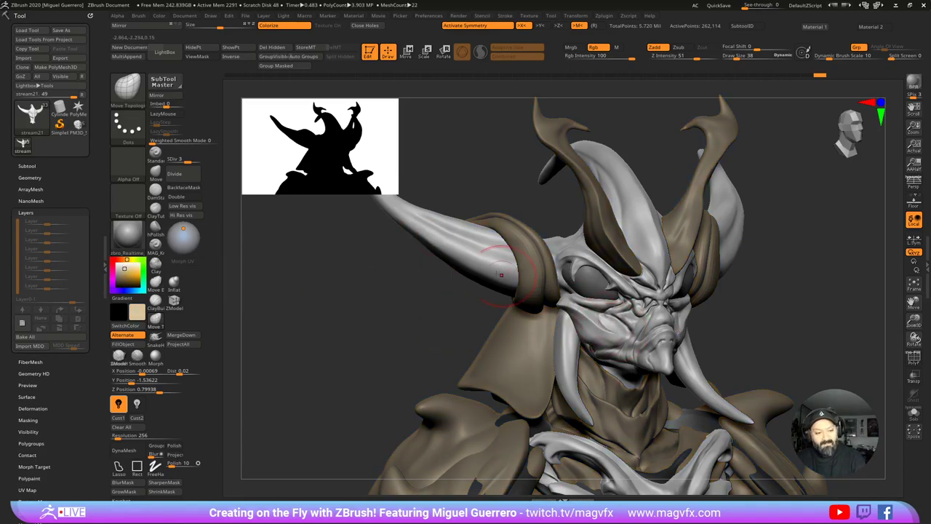
left_click(155, 153)
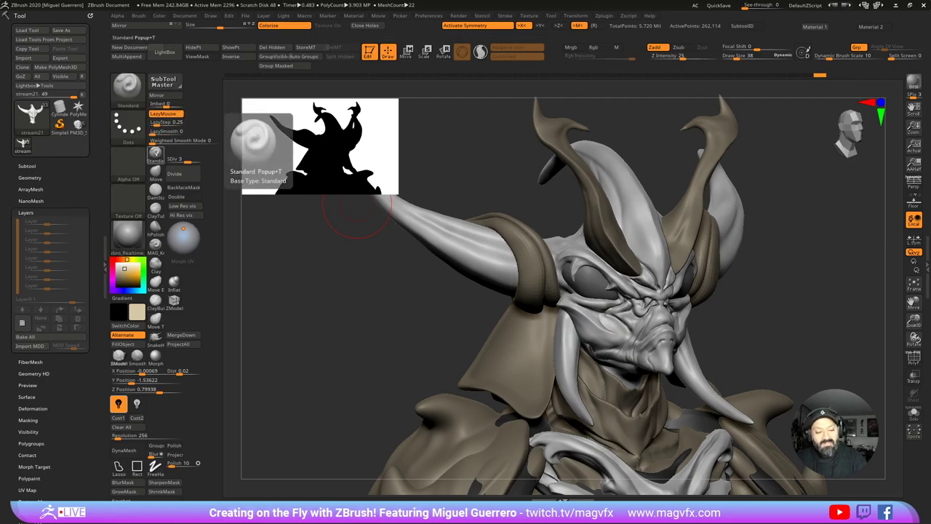
left_click(594, 47)
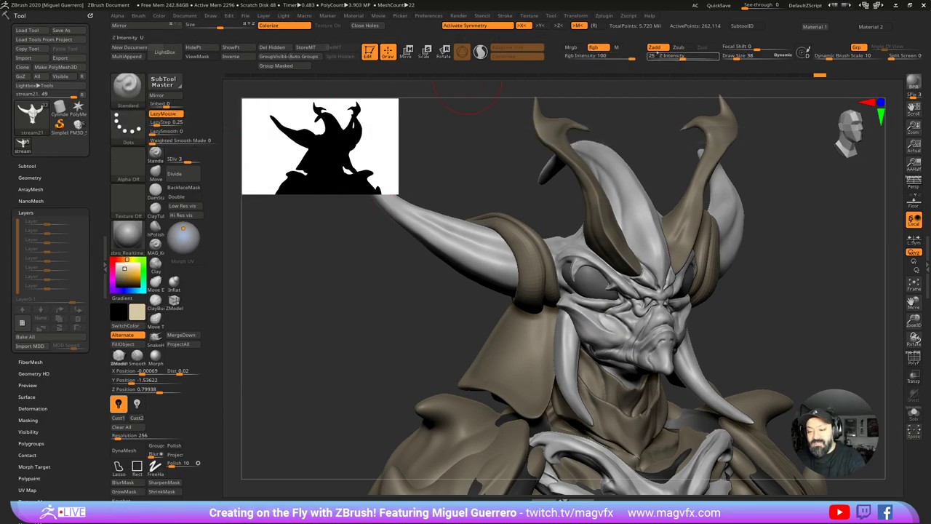
left_click(656, 48)
Step: Fill the whole head mesh, including its big side horns, with the light tan colour
mouse_move(593, 322)
left_mouse_down()
mouse_move(640, 334)
mouse_move(660, 292)
mouse_move(624, 280)
mouse_move(598, 302)
left_mouse_up()
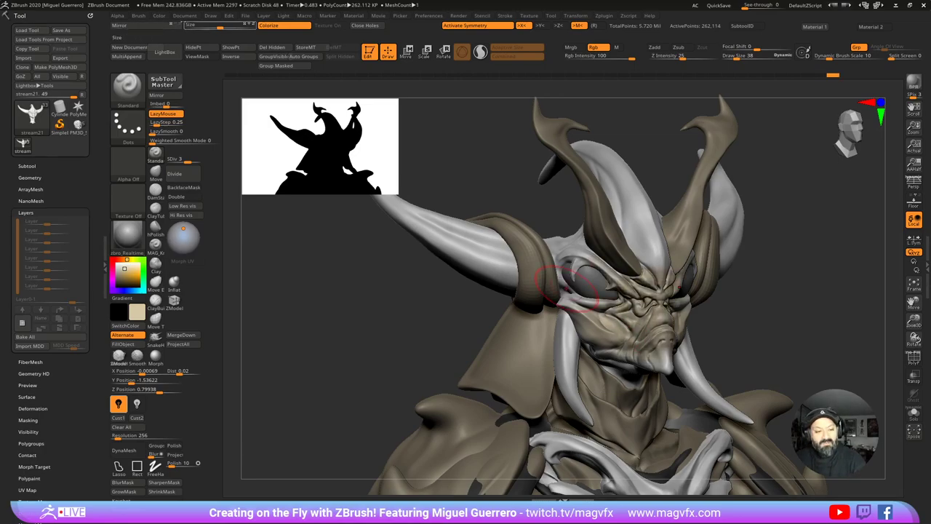
left_click(211, 15)
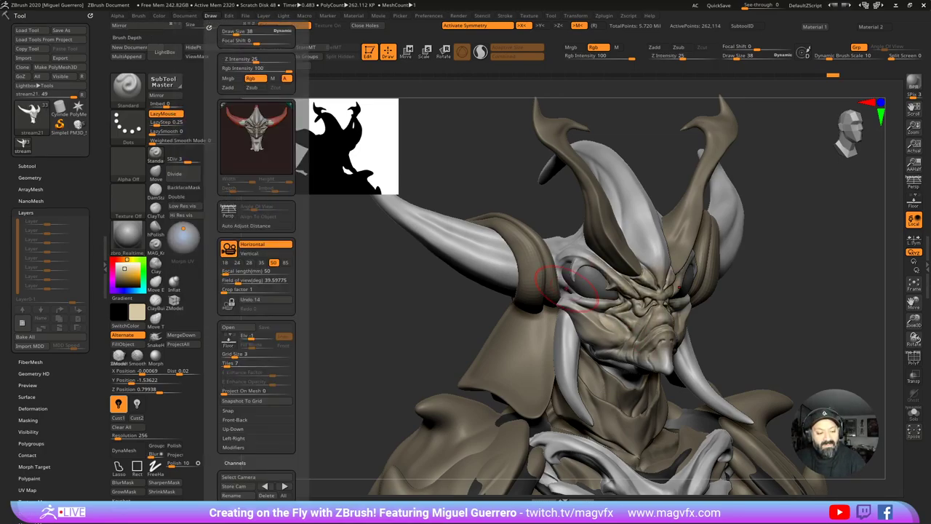
left_click(159, 15)
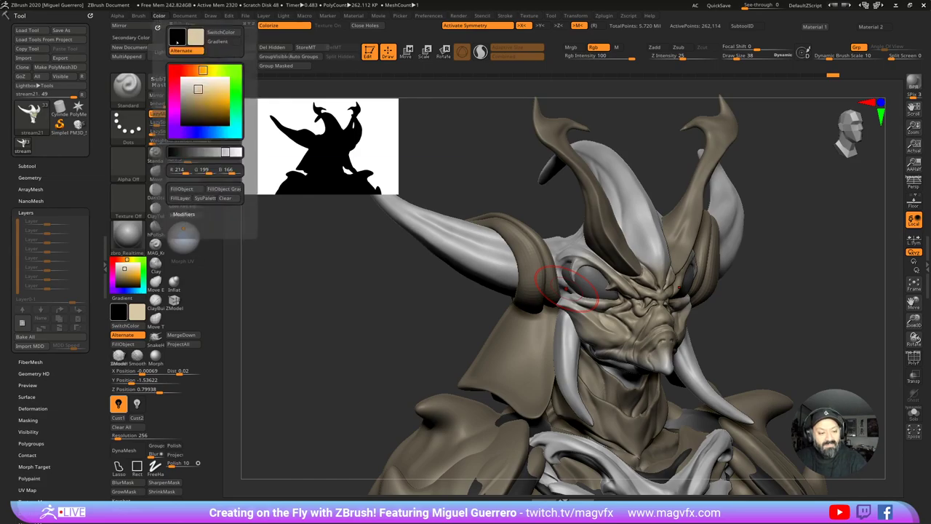
left_click(182, 189)
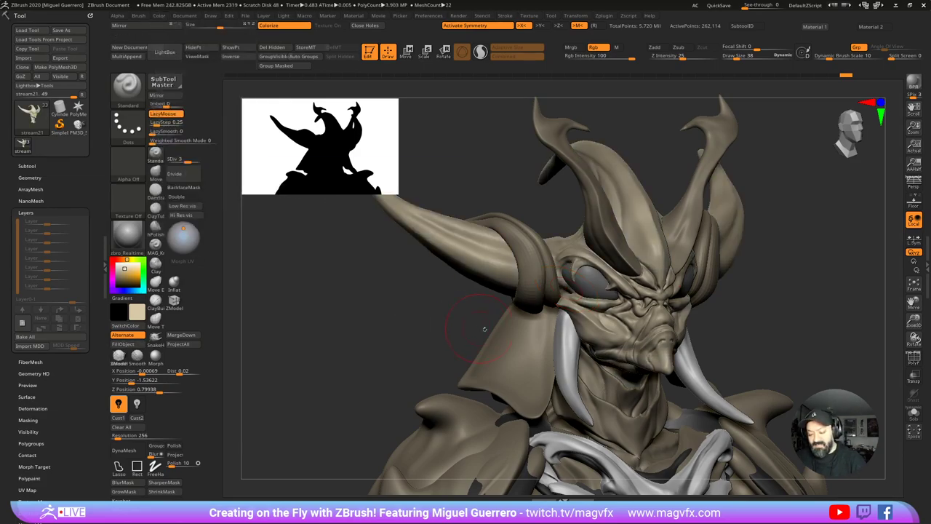
Step: Fill the tusks and the bands around the horns with the same light tan colour
left_click(537, 355, "alt")
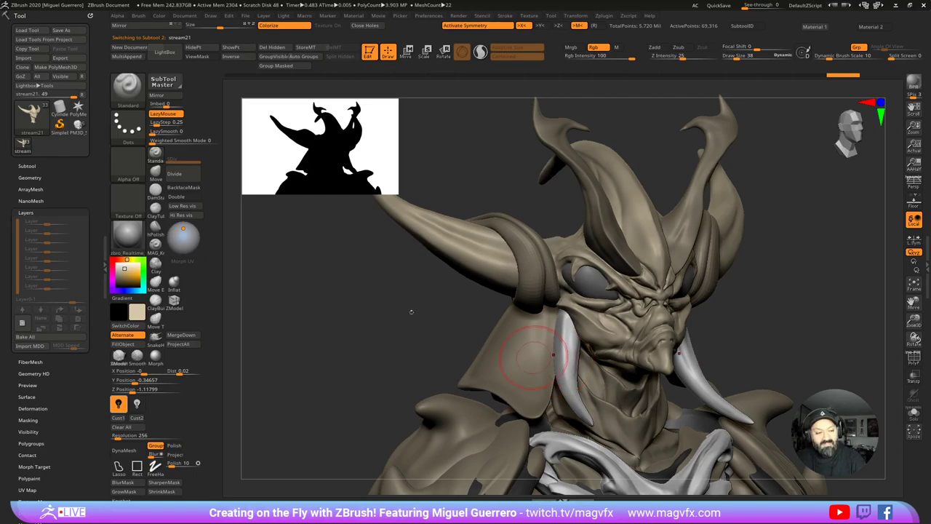
left_click(158, 15)
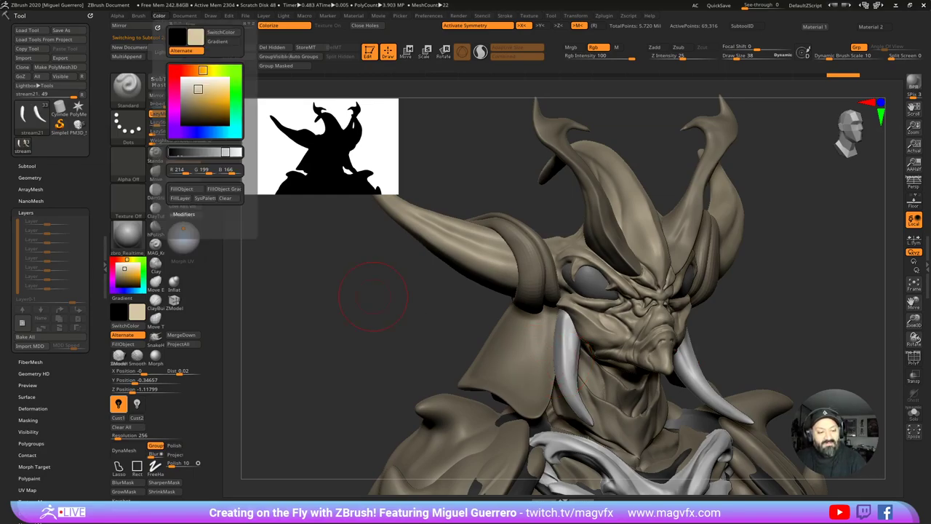
left_click(525, 268, "alt")
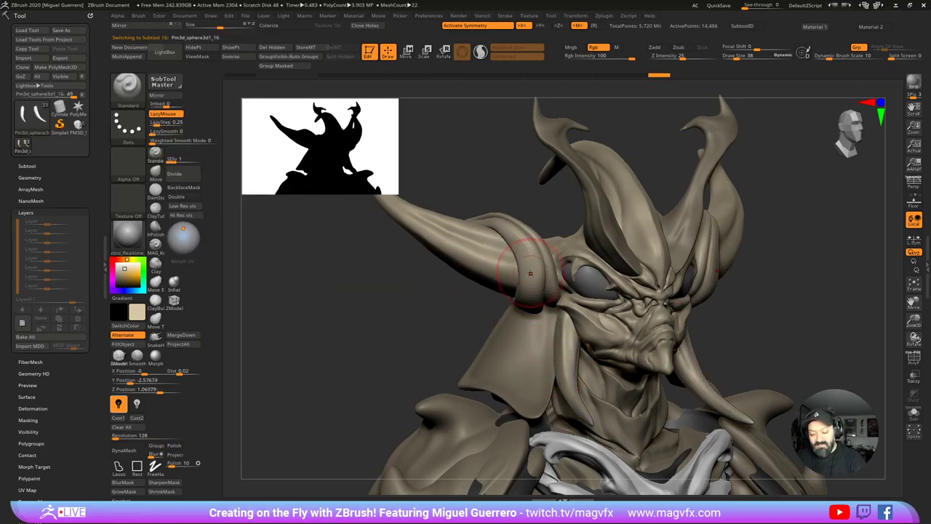
left_click(138, 16)
left_click(158, 16)
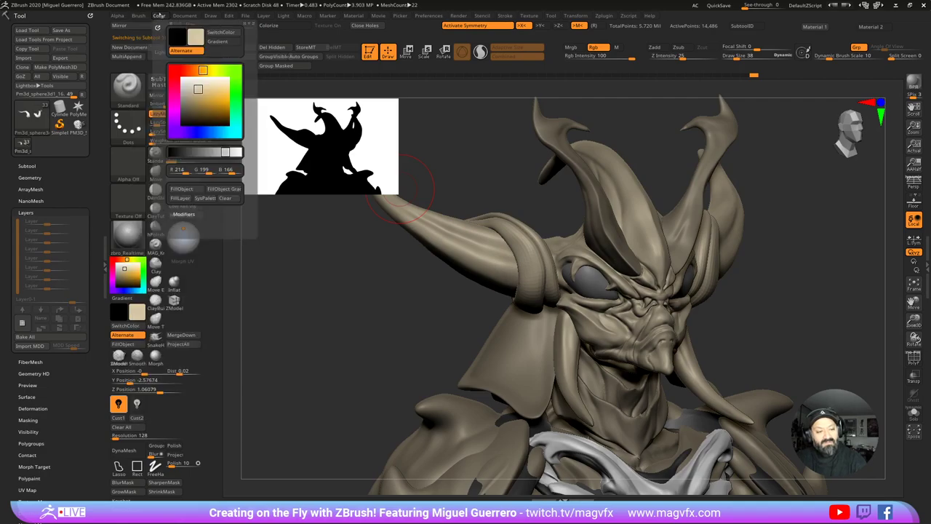
left_click(182, 189)
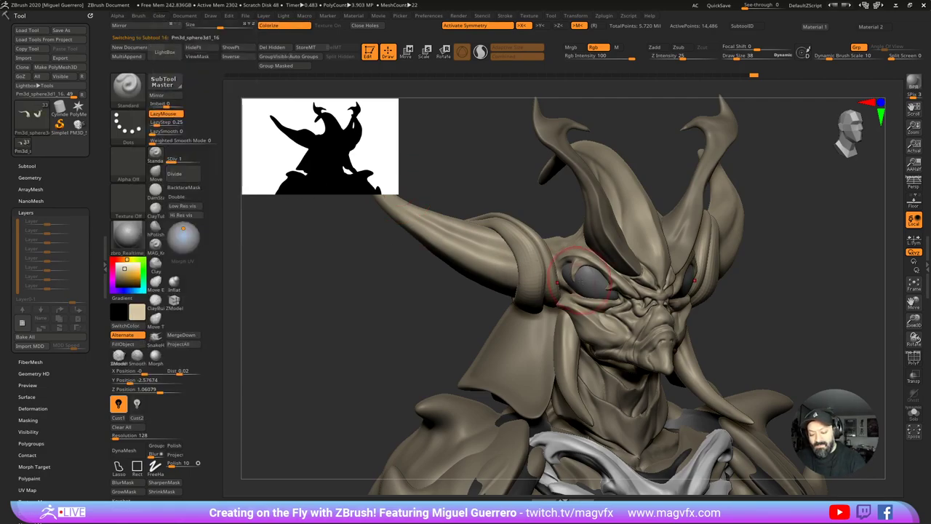
Step: Fill the eyes with the light tan colour and set the current colour back to white
left_click(451, 207, "alt")
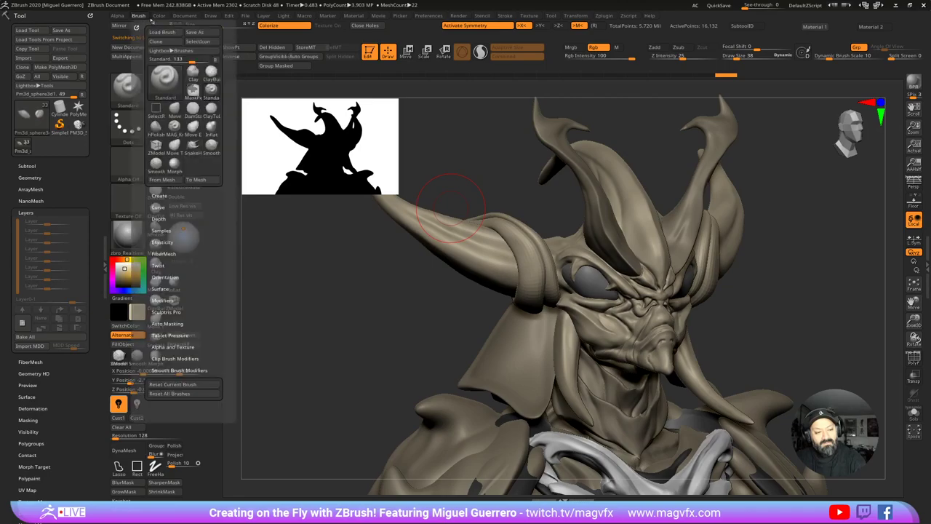
mouse_move(160, 16)
left_click(182, 189)
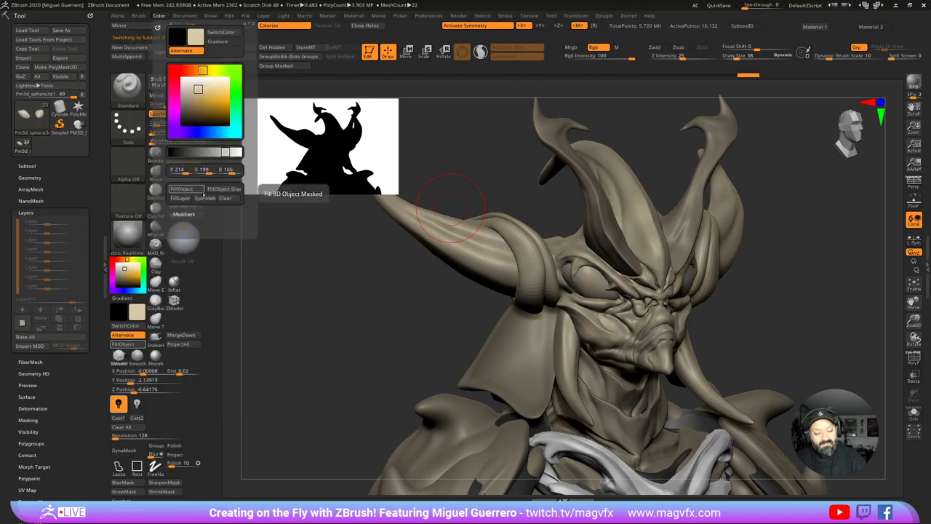
left_click(117, 264)
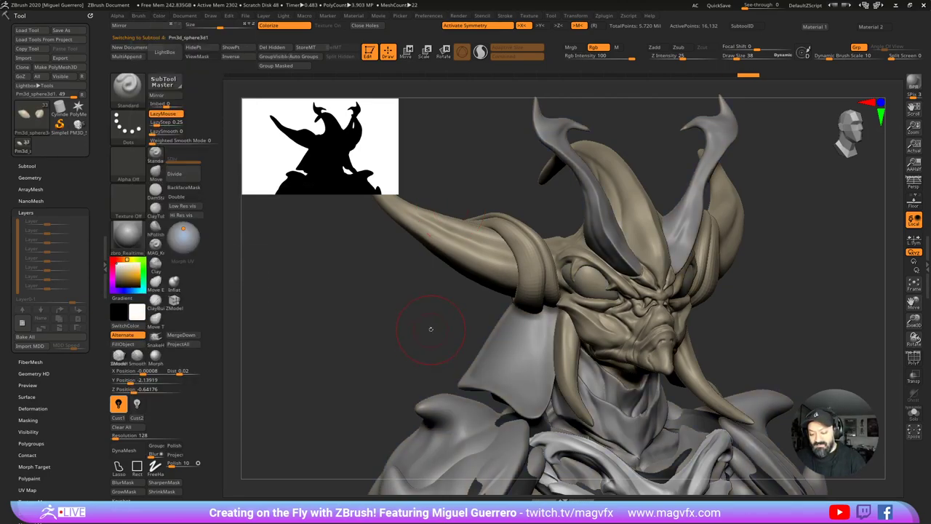
Step: Fill the forked upper horns with the tan sampled from the head, and return the current colour to white
left_click(601, 227, "alt")
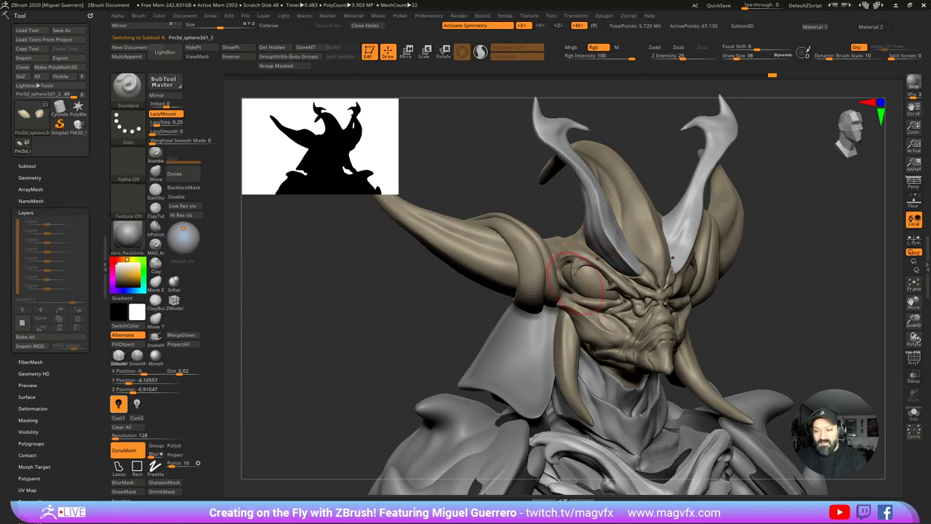
key("c")
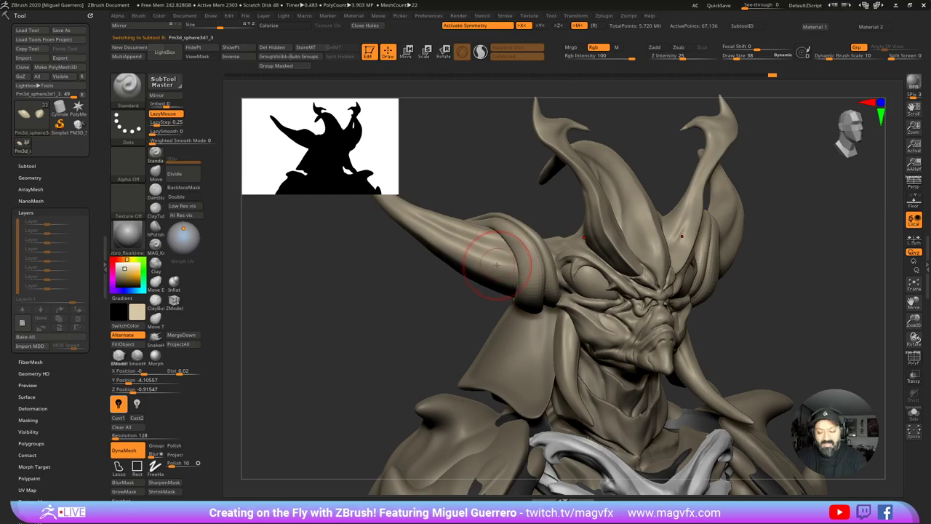
key("c")
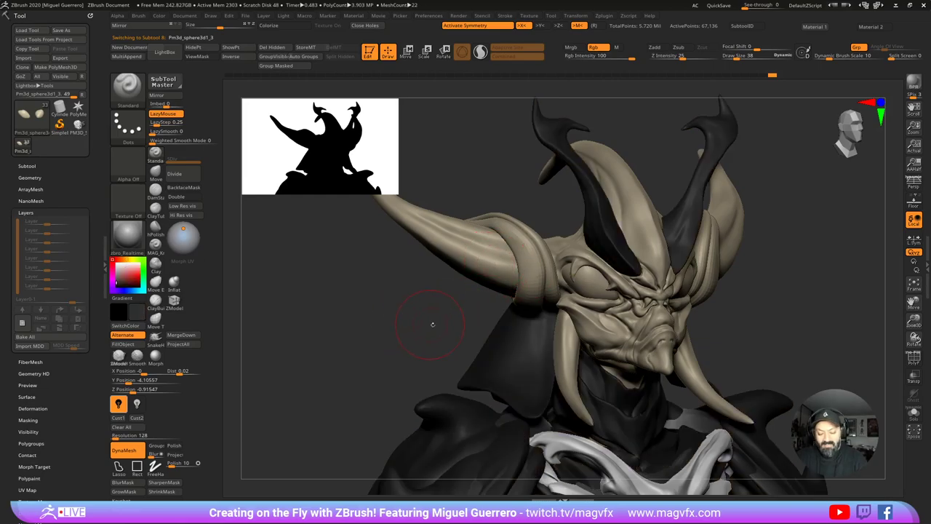
key("c")
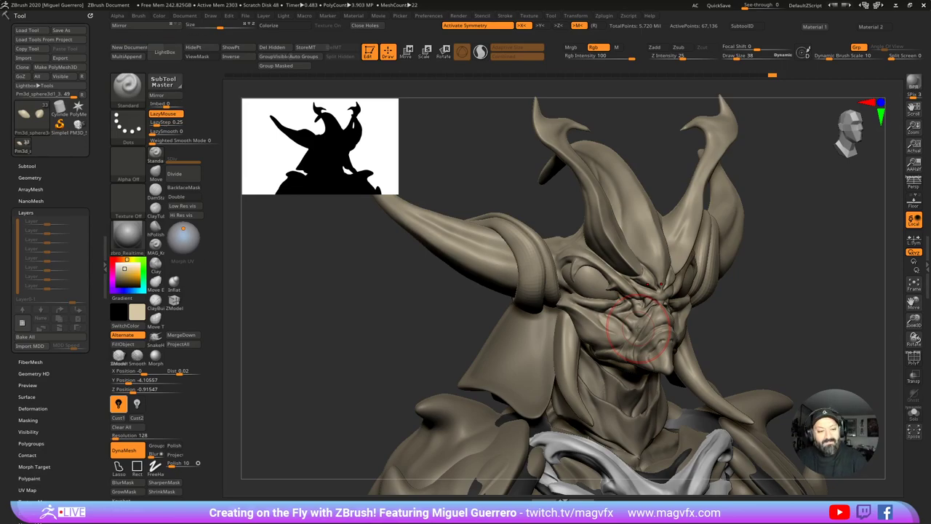
left_click(210, 16)
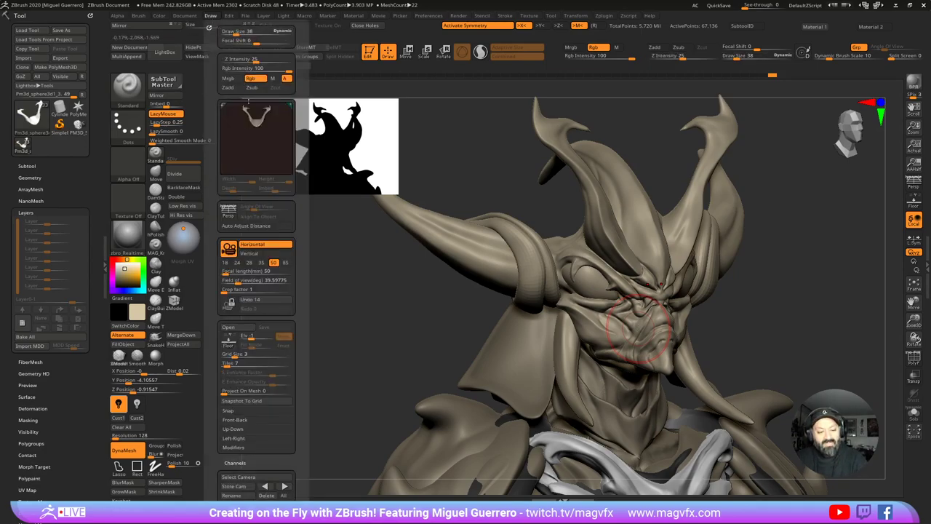
left_click(159, 17)
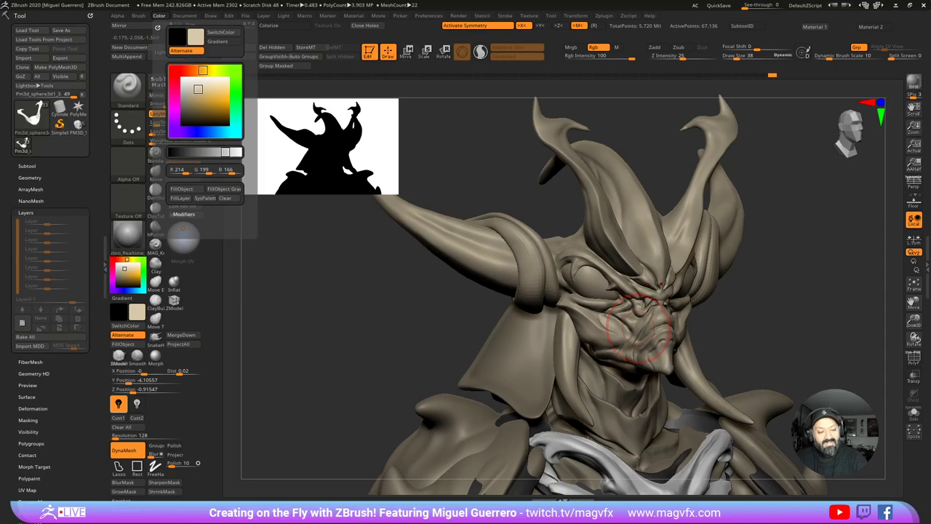
left_click(185, 189)
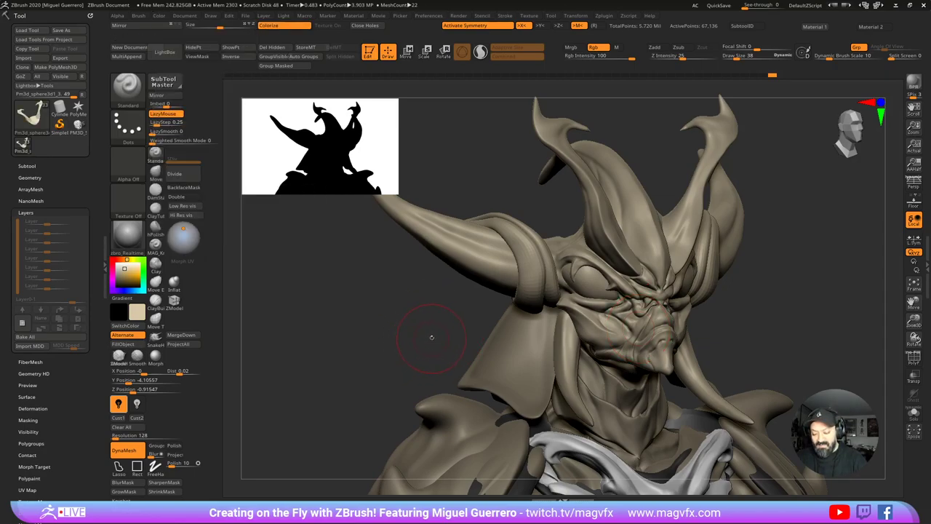
left_click(116, 264)
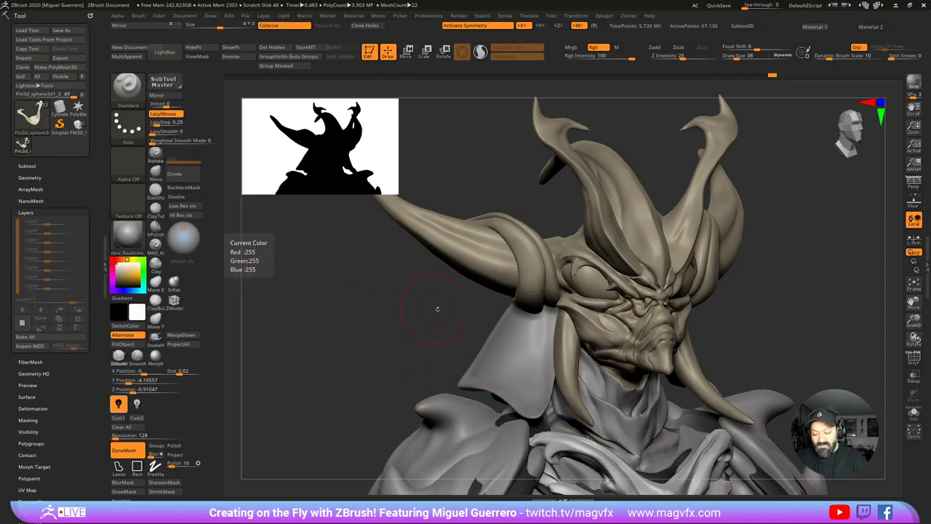
Step: Fill the flared side flaps below the horns with the sampled tan, and reset the current colour to white
left_click_drag(436, 307, 412, 312, "alt")
right_click_drag(411, 312, 403, 311, "alt")
mouse_move(509, 322)
right_mouse_down("ctrl")
mouse_move(493, 339)
mouse_move(496, 371)
right_mouse_up("ctrl")
left_click(495, 376, "alt")
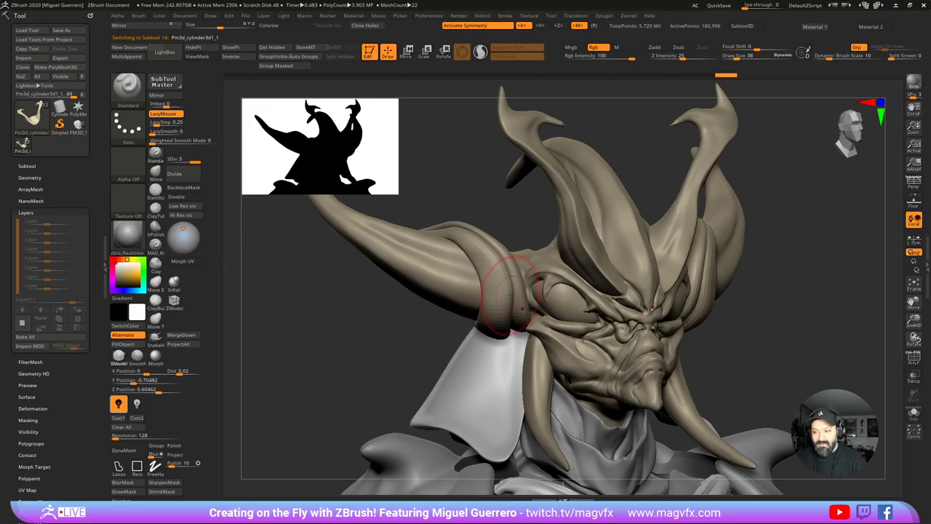
key("c")
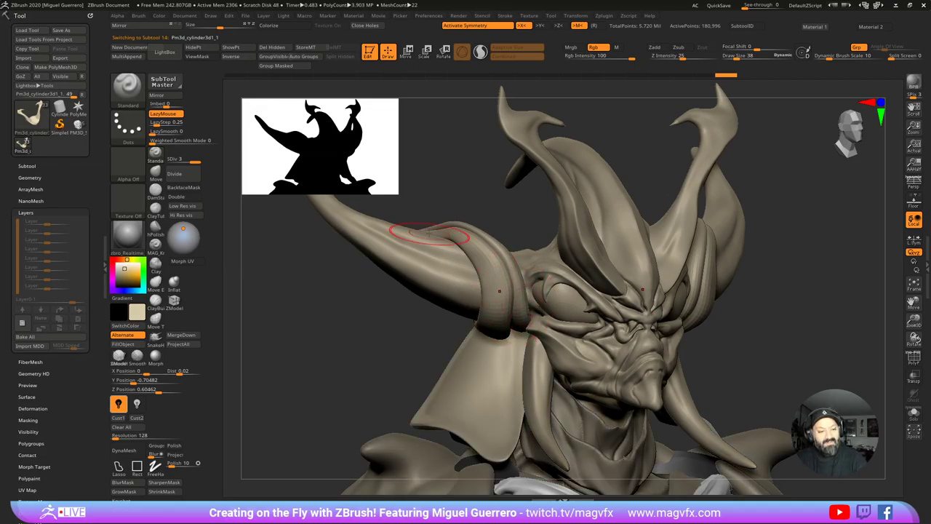
left_click(158, 17)
left_click(186, 188)
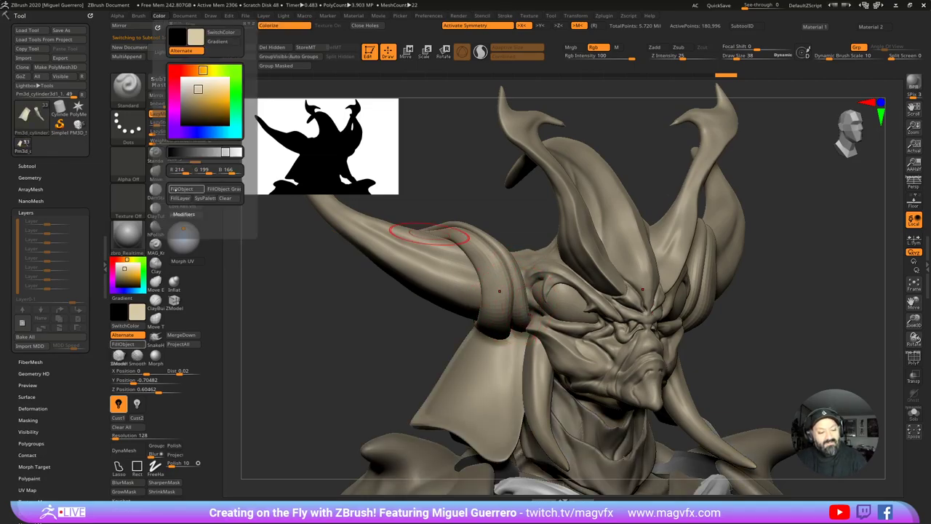
left_click(117, 263)
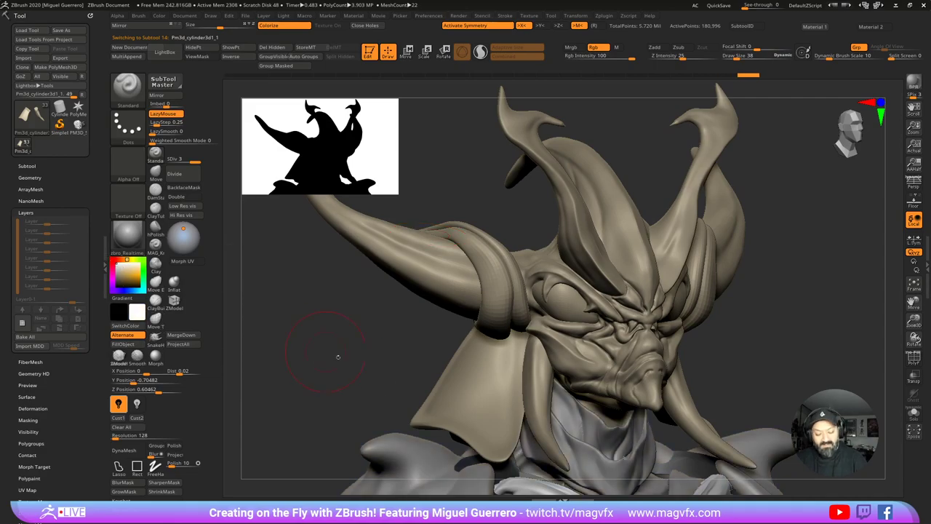
Step: Make the horn bands the active subtool and subdivide them up to level 3
left_click_drag(379, 339, 388, 342)
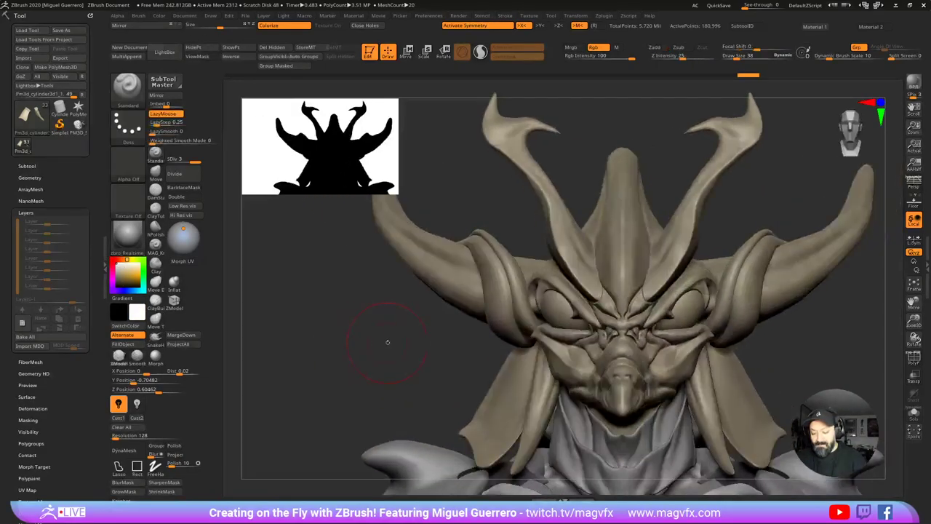
left_click(492, 302, "alt")
key("ctrl+d")
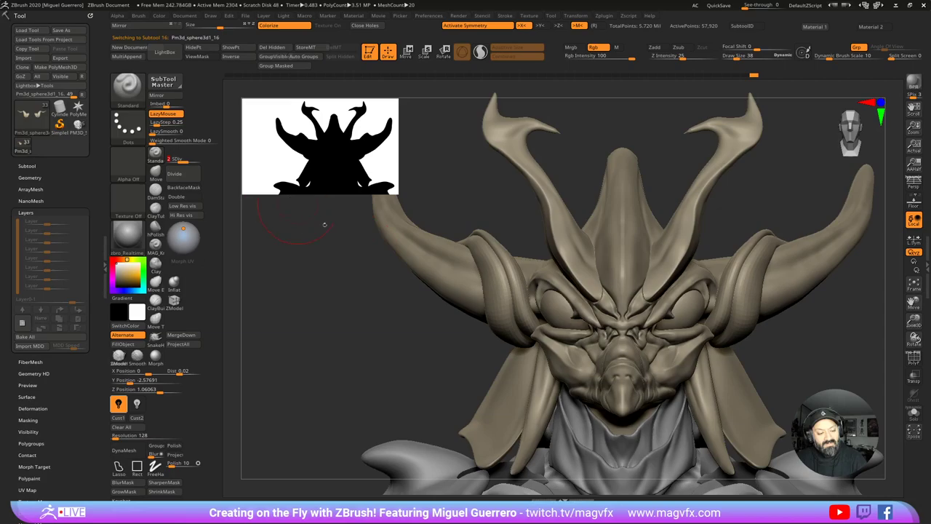
key("ctrl+d")
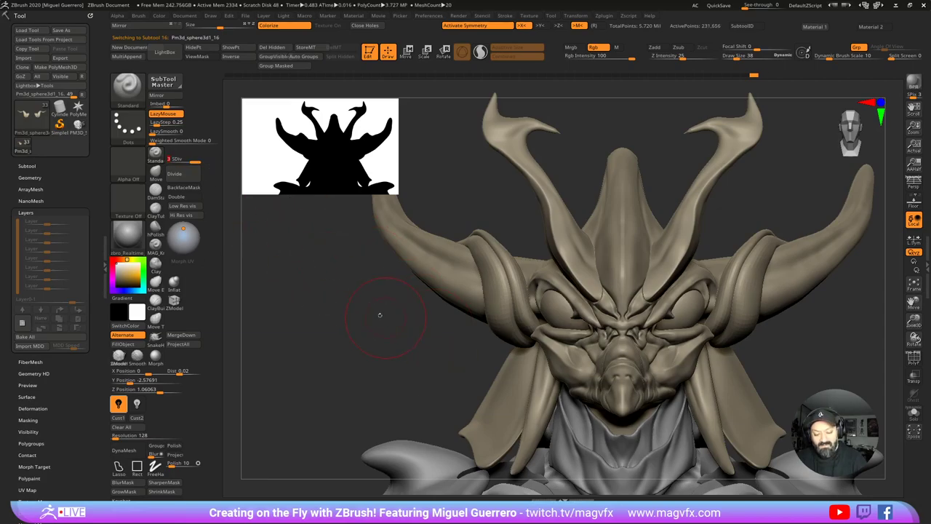
Step: Subdivide the head mesh to level 4 and the eyes to level 3
left_click(440, 279, "alt")
key("ctrl+d")
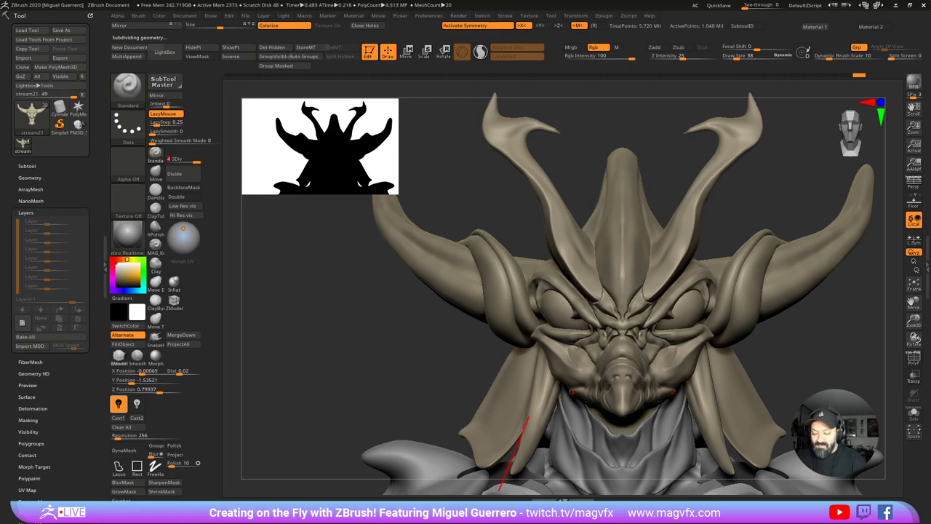
left_click(559, 368, "alt")
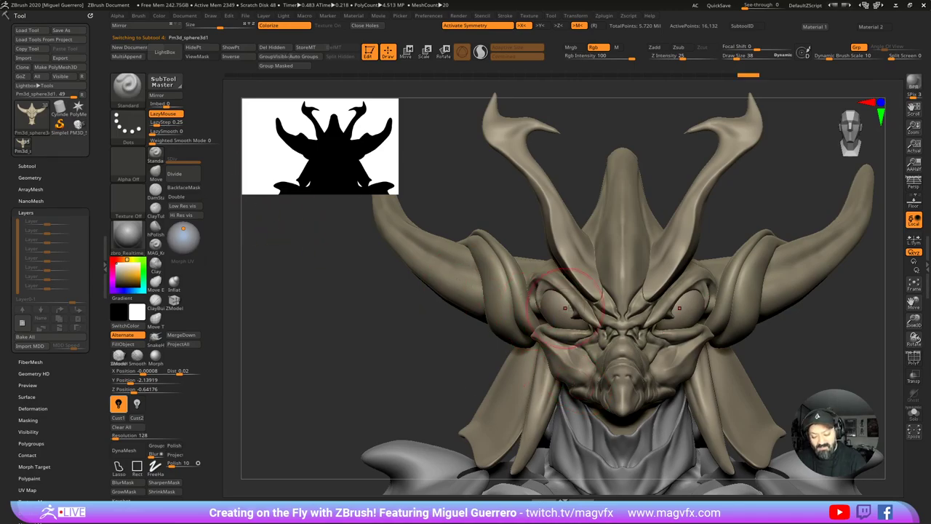
left_click(175, 173)
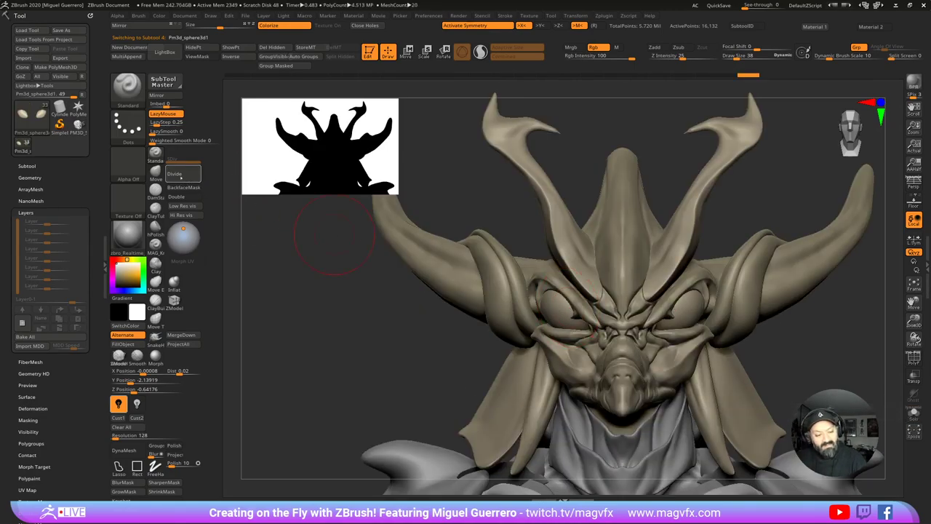
left_click(179, 174)
left_click_drag(342, 276, 415, 326)
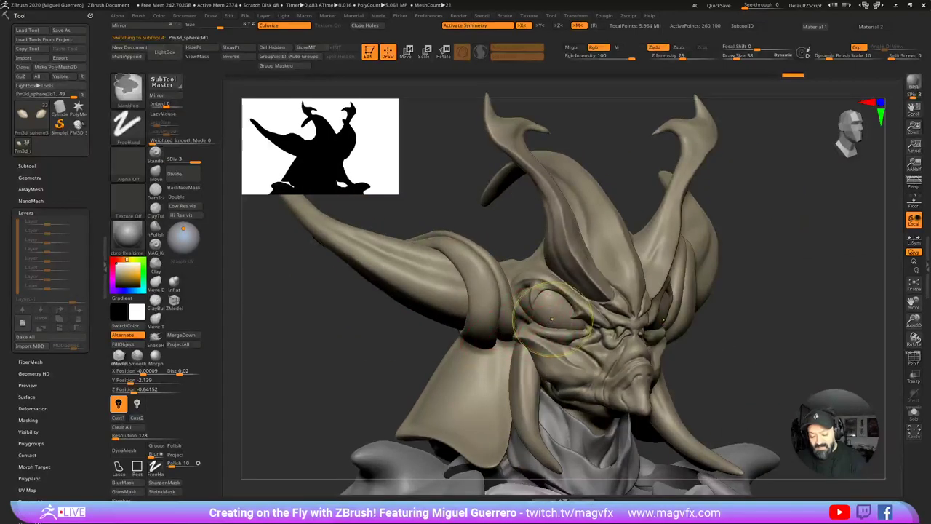
mouse_move(554, 320)
right_mouse_down("ctrl")
mouse_move(540, 314)
mouse_move(553, 320)
mouse_move(530, 286)
right_mouse_up("ctrl")
left_click_drag(396, 322, 377, 323, "shift")
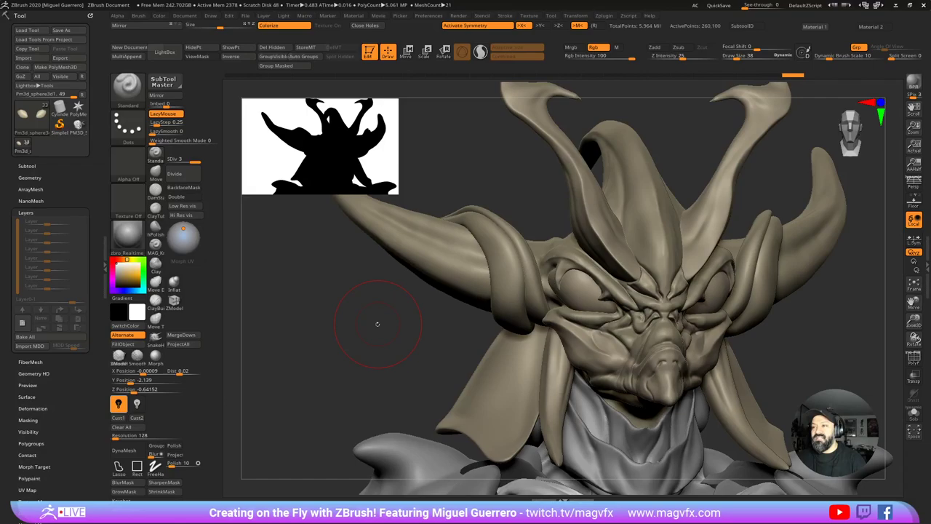
Step: Make the forked upper horns the active subtool and reshape them slightly with the Move brush at draw size 18
left_click_drag(404, 357, 399, 362)
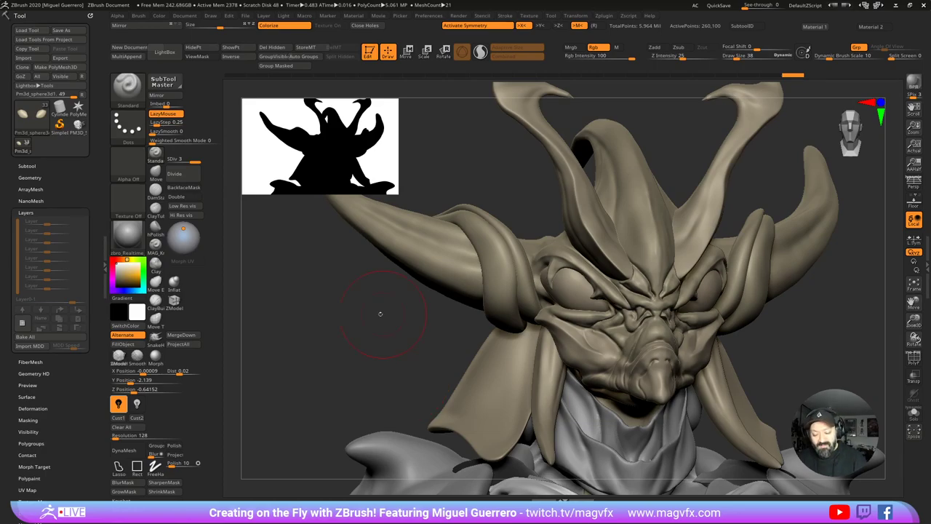
left_click_drag(368, 321, 434, 321)
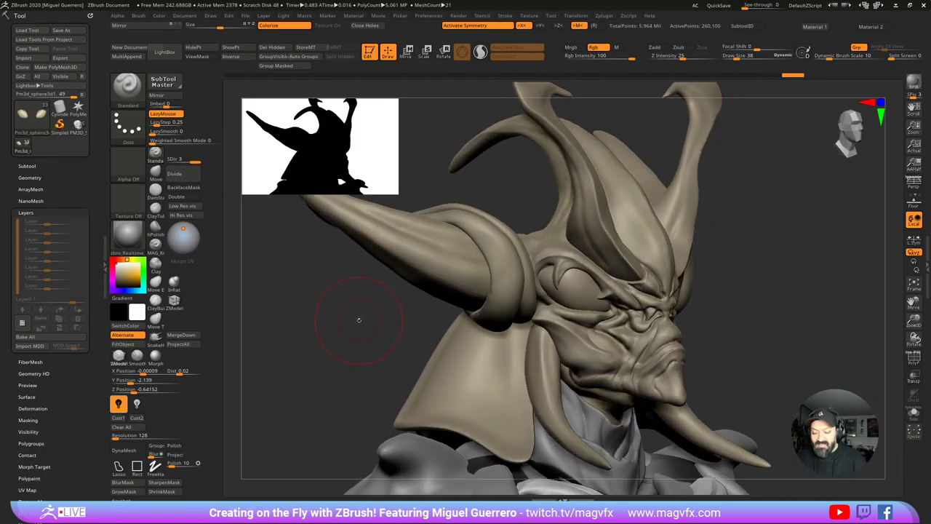
left_click_drag(363, 323, 594, 258)
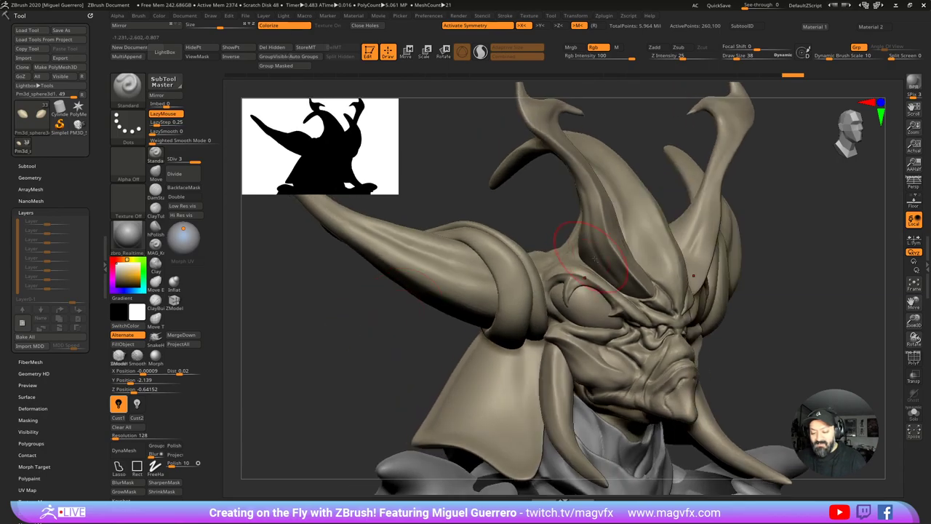
left_click(607, 261, "alt")
key("b")
key("m")
key("v")
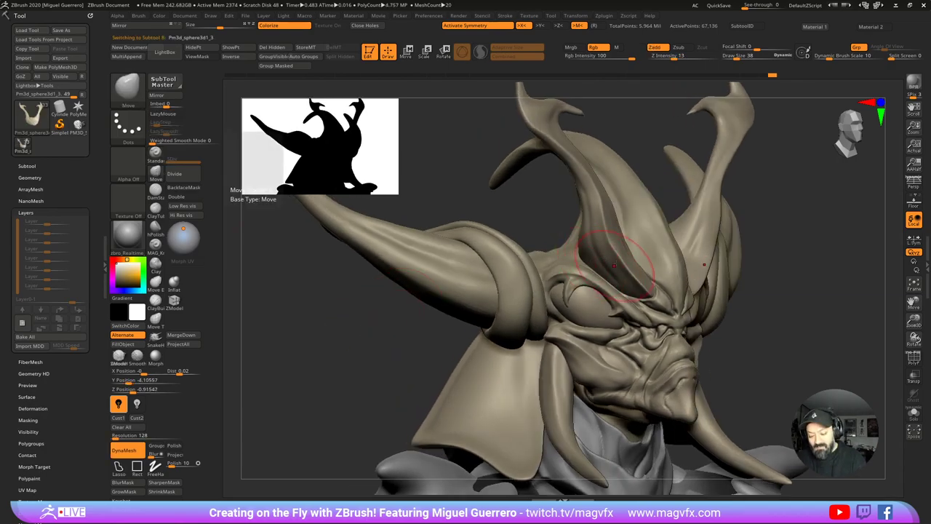
key("bracketleft")
key("bracketleft")
key("bracketleft")
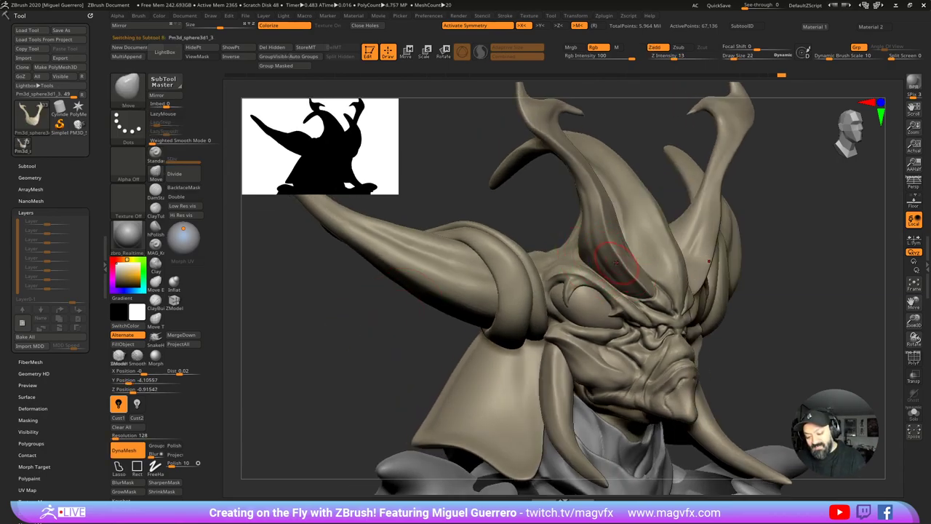
key("bracketleft")
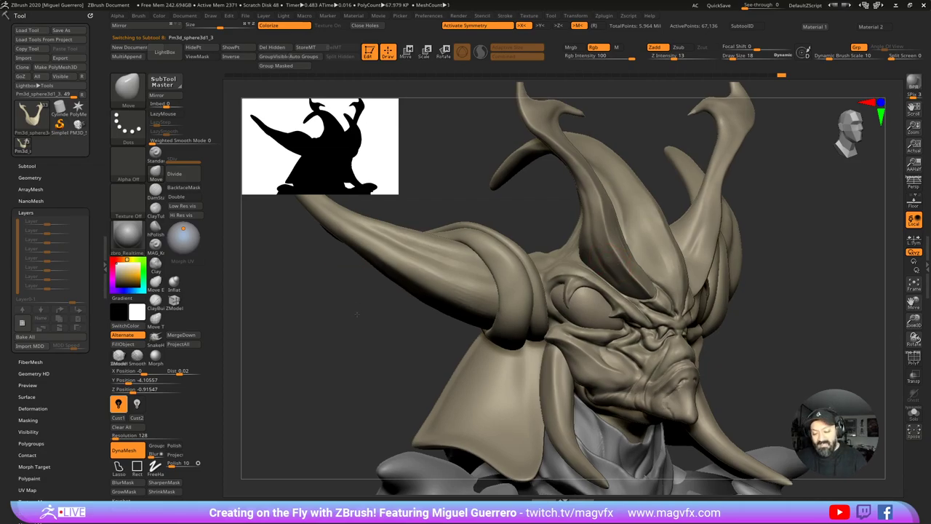
Step: Rebuild the forked upper horns with ZRemesher and subdivide them up to level 4
left_click_drag(454, 256, 464, 293, "alt")
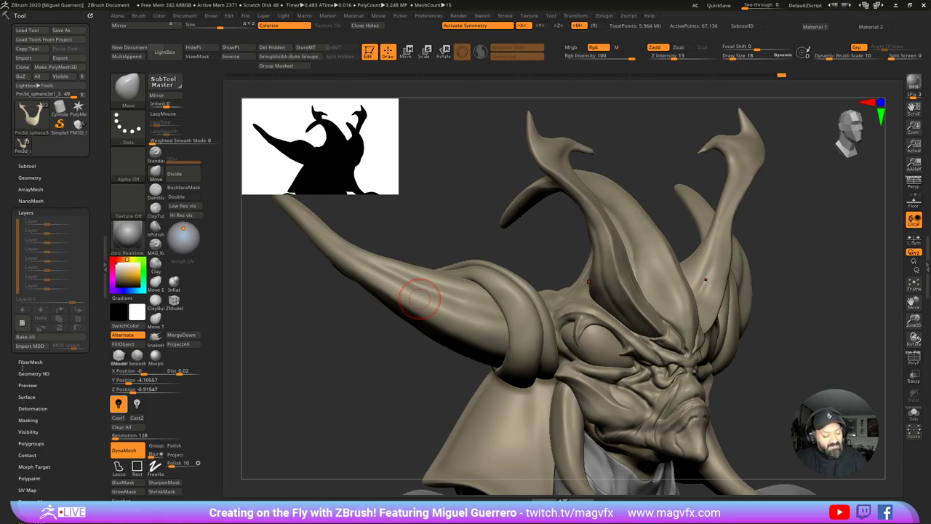
left_click(30, 178)
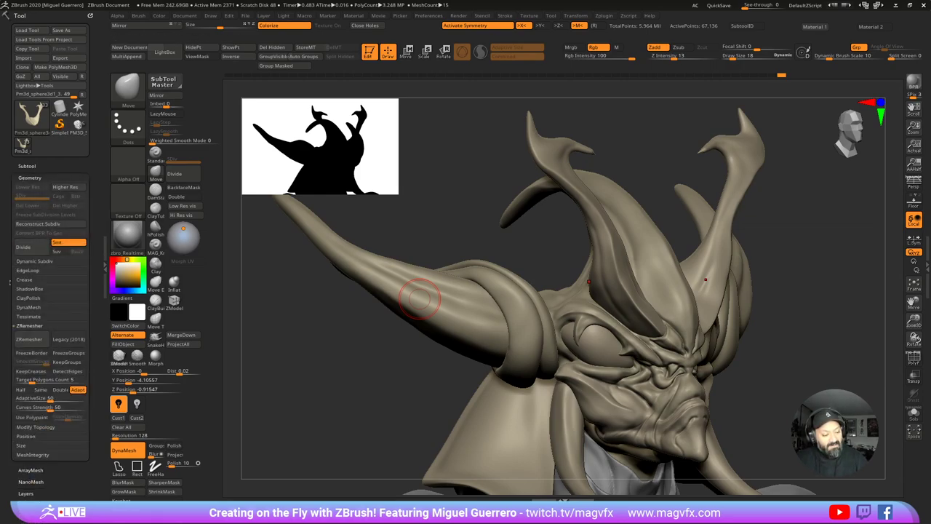
left_click(29, 339)
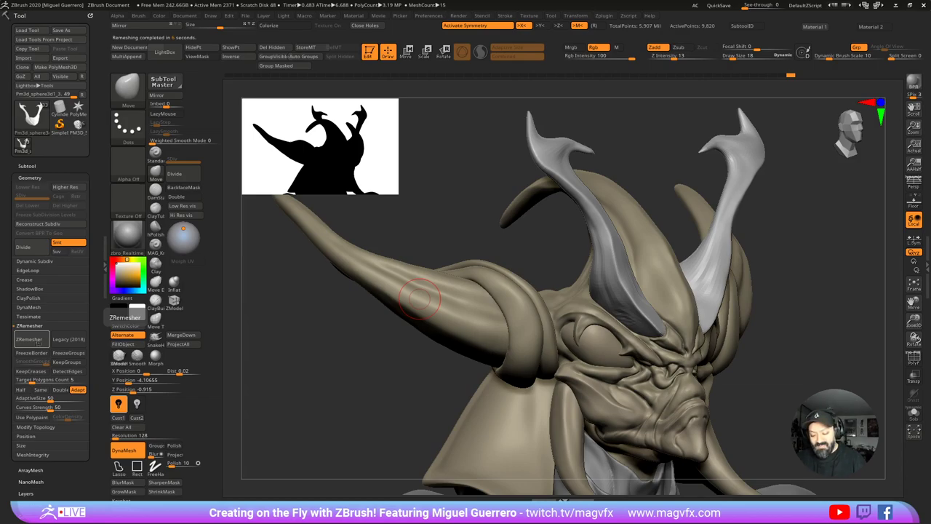
left_click(175, 174)
left_click(175, 174)
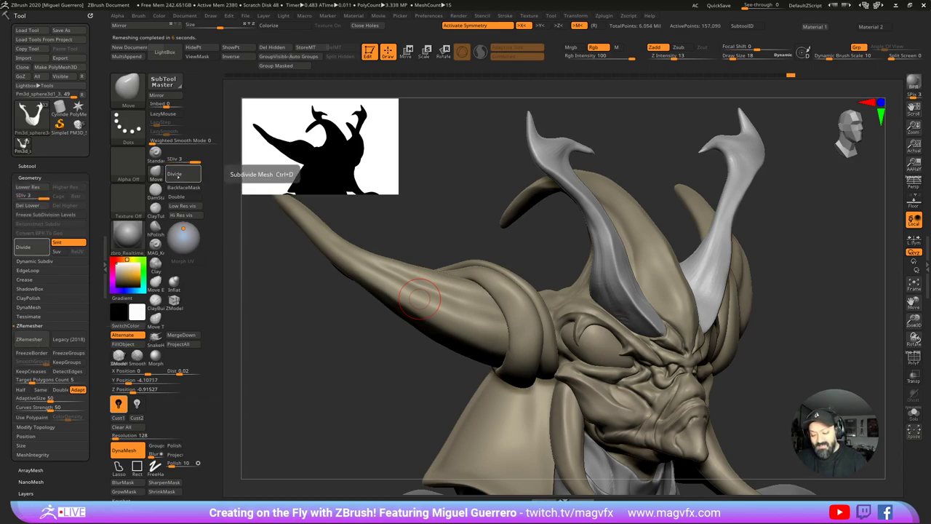
left_click(175, 174)
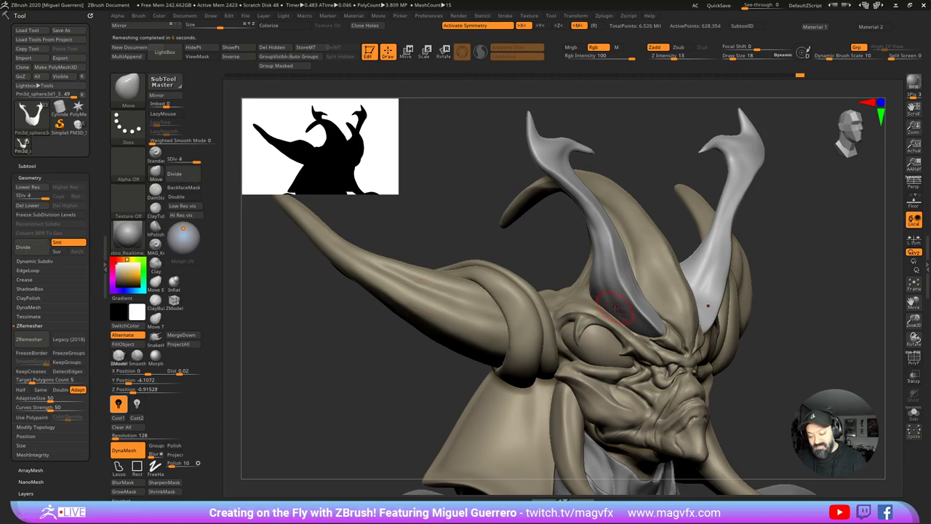
key("shift")
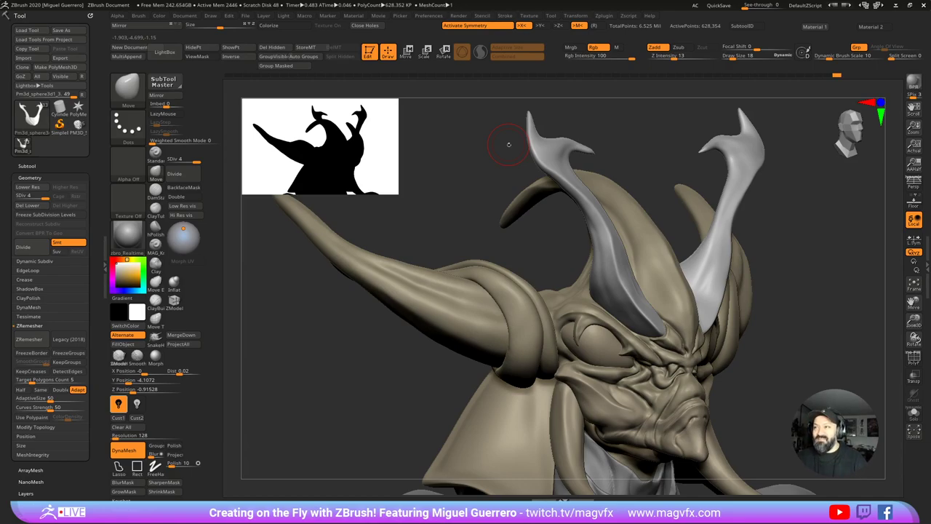
Step: Fill the remeshed forked horns with the tan sampled from the head, and return the current colour to white
mouse_move(393, 369)
left_mouse_down()
mouse_move(381, 361)
mouse_move(389, 376)
mouse_move(383, 369)
left_mouse_up()
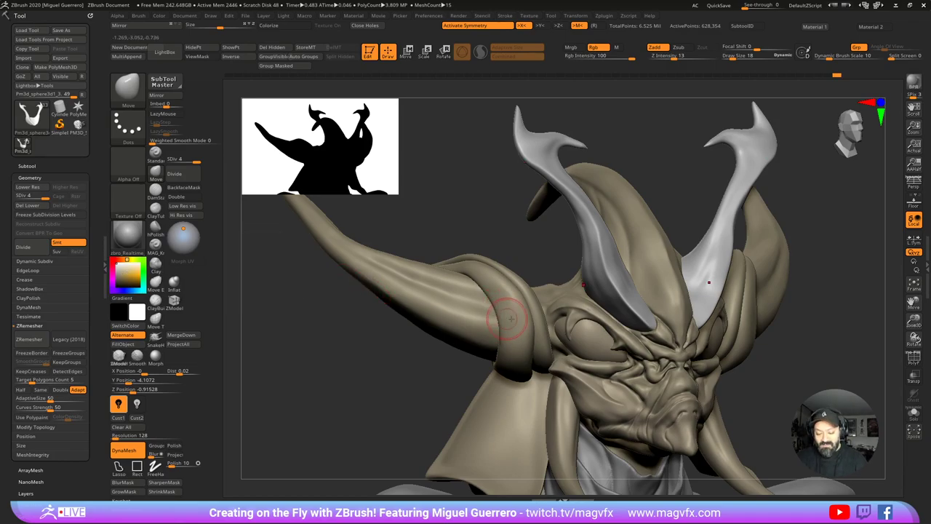
key("c")
left_click(159, 15)
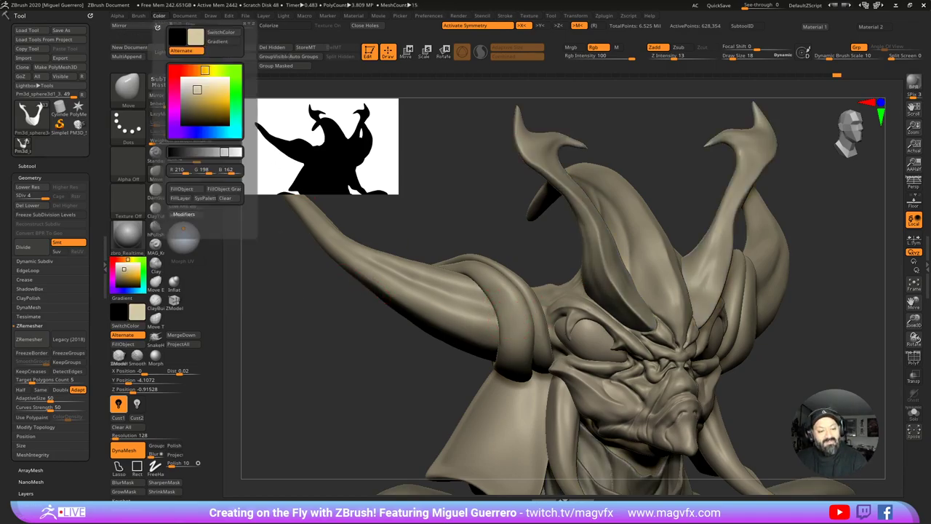
left_click(177, 190)
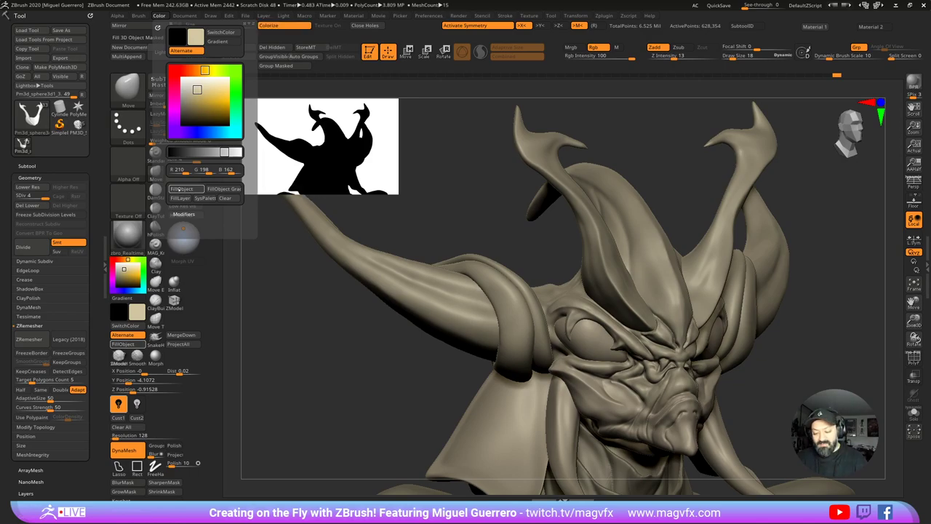
left_click(116, 262)
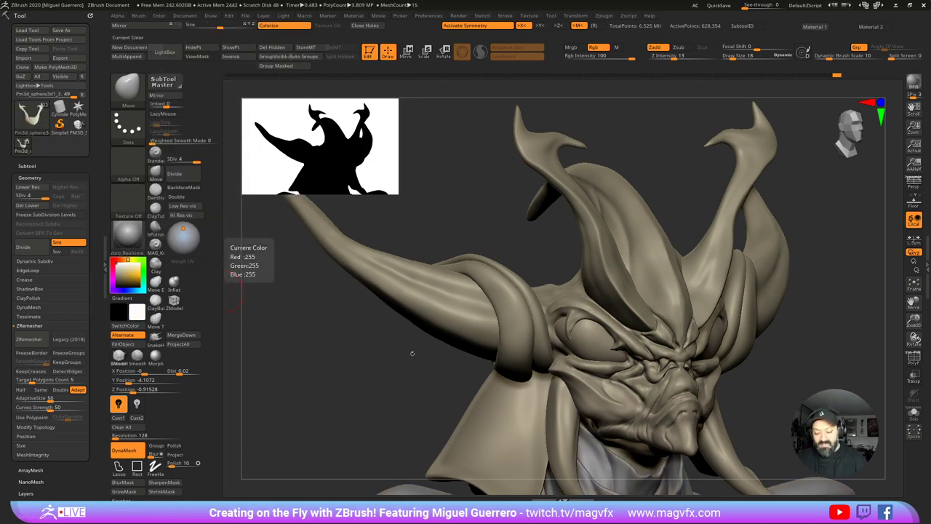
Step: Make the eyes the active subtool and set the current colour to a mid grey
left_click_drag(412, 353, 340, 347)
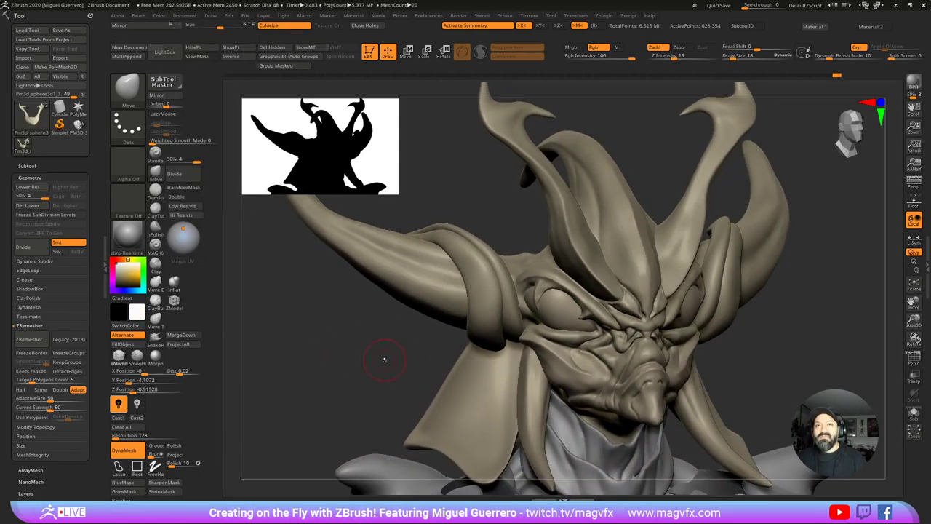
right_click_drag(411, 348, 455, 364, "ctrl")
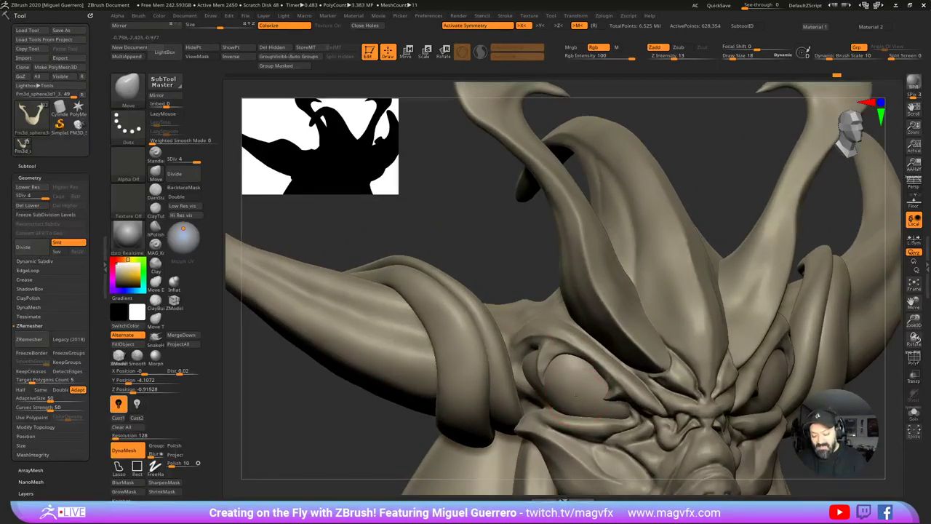
left_click(575, 395, "alt")
right_click_drag(573, 395, 557, 324, "alt")
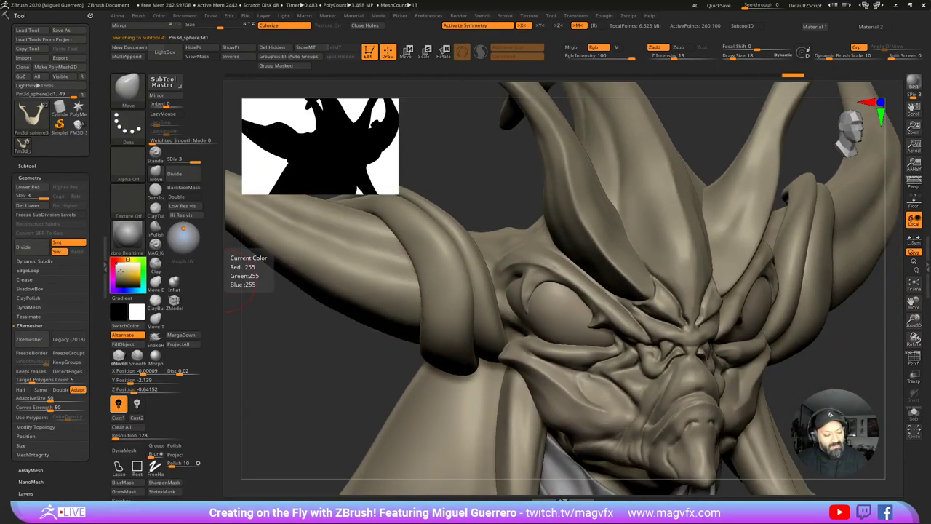
left_click(117, 273)
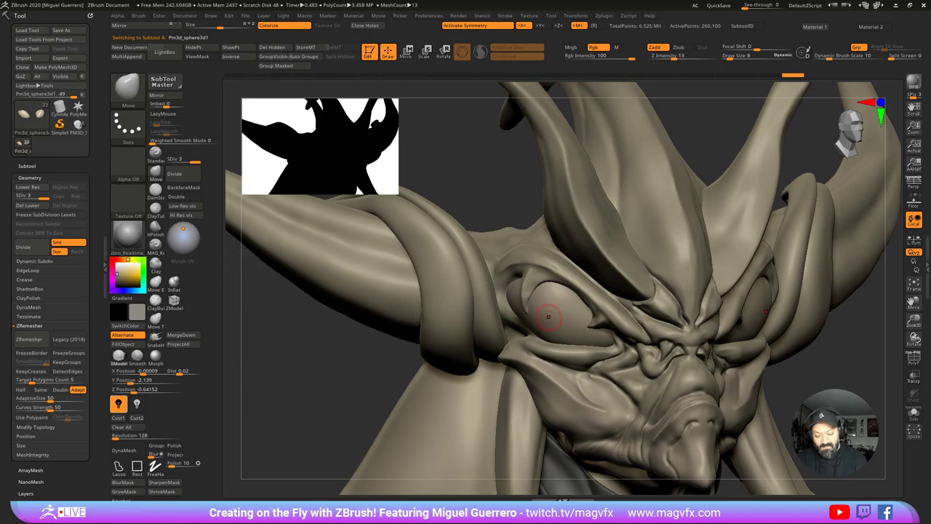
left_click_drag(316, 328, 269, 278)
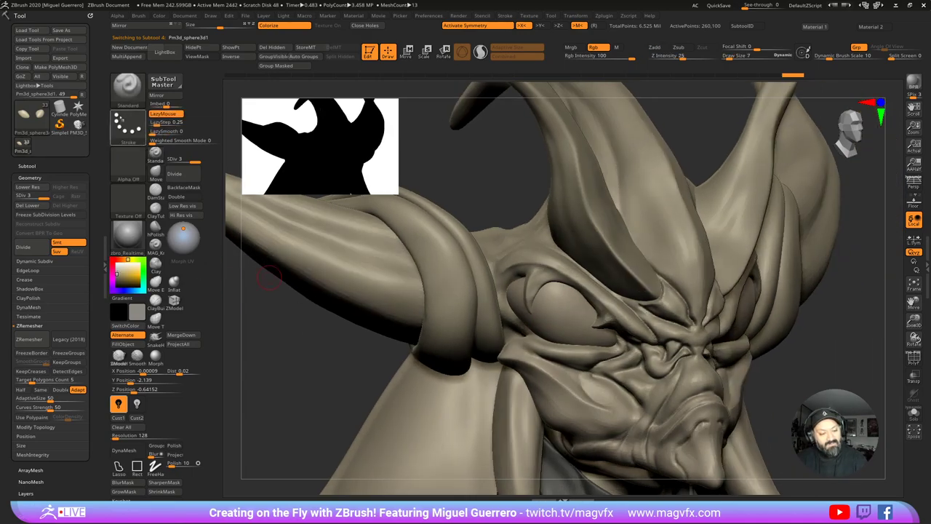
Step: Switch to the Standard brush with the FreeHand stroke and reduce the draw size to 3
key("b")
key("s")
key("t")
left_click(128, 127)
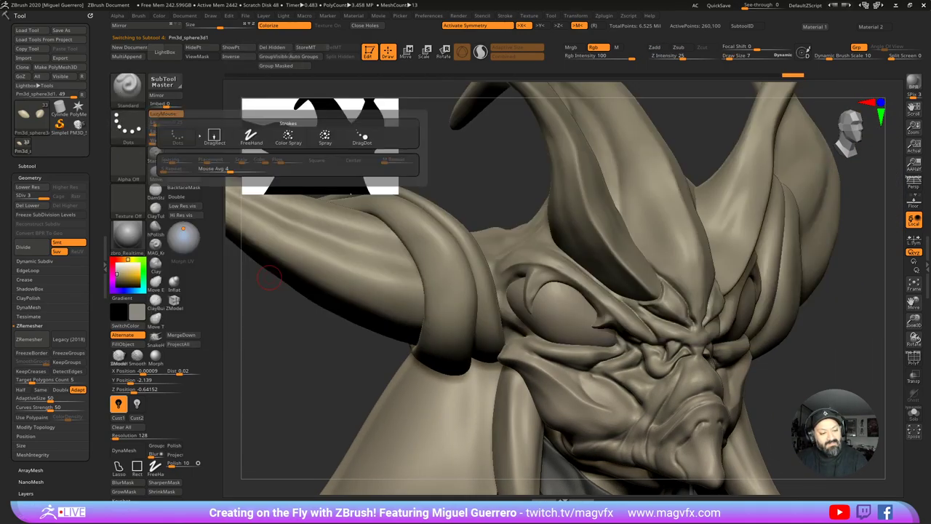
left_click(251, 140)
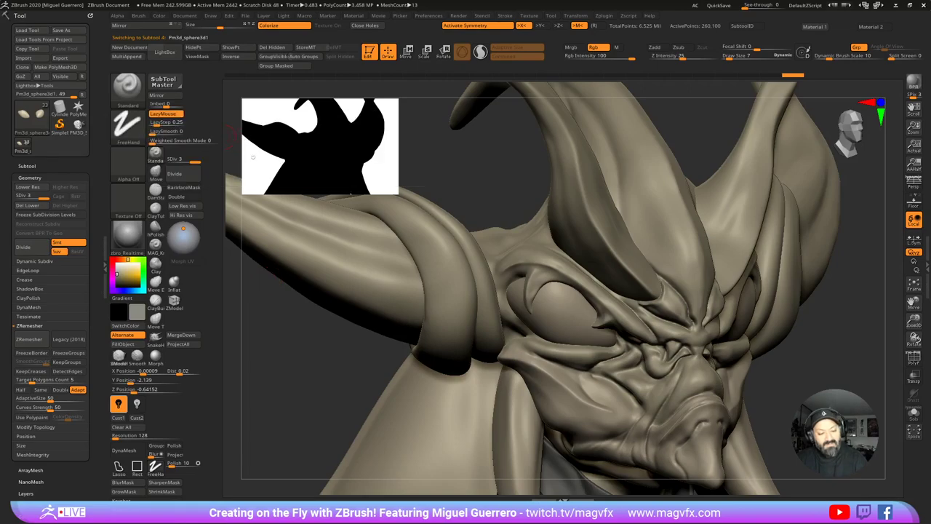
key("[")
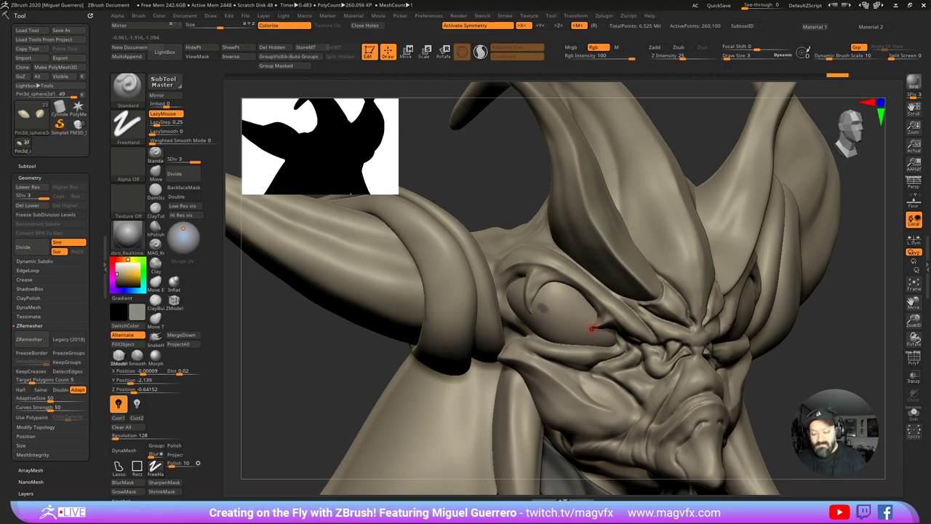
Step: Paint scattered grey spots across the front and outer sides of both eyes with symmetry on
left_click_drag(578, 320, 546, 330)
left_click_drag(344, 348, 398, 334)
left_click_drag(512, 312, 514, 313)
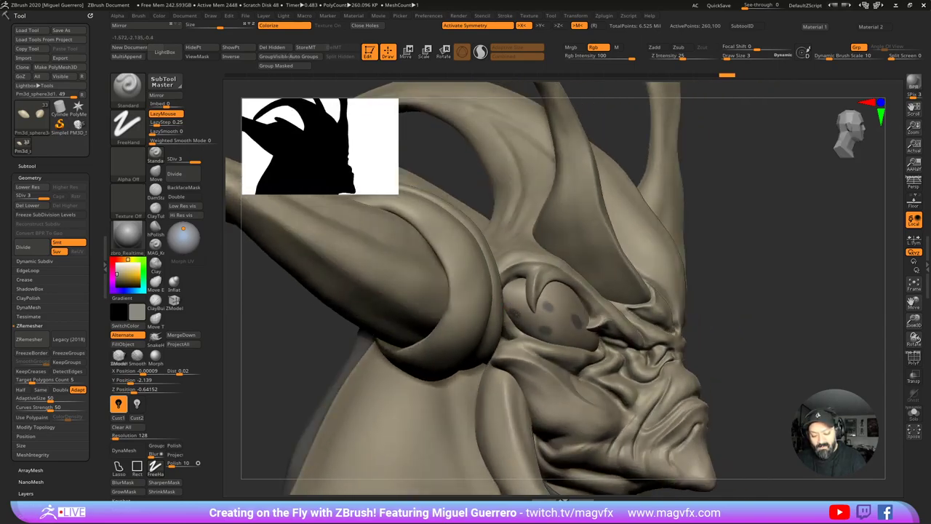
right_click_drag(736, 351, 576, 342)
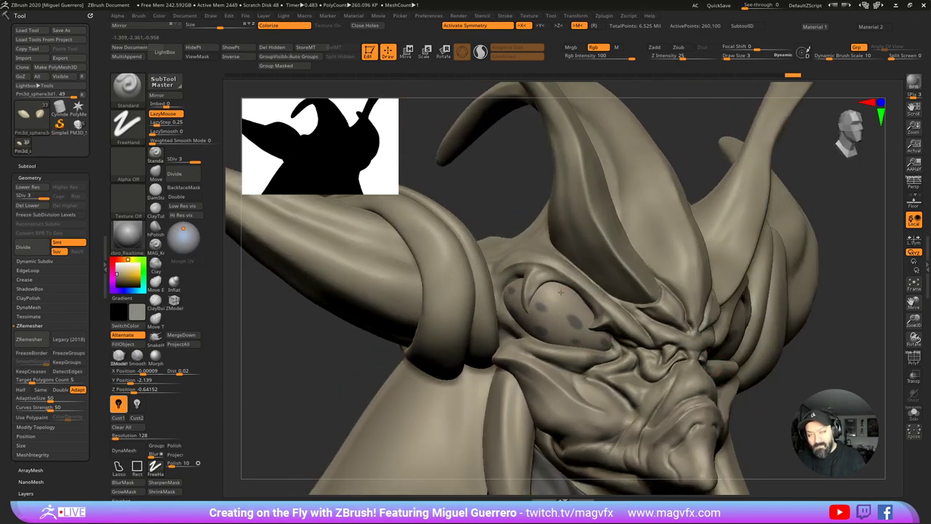
right_click_drag(560, 293, 770, 331)
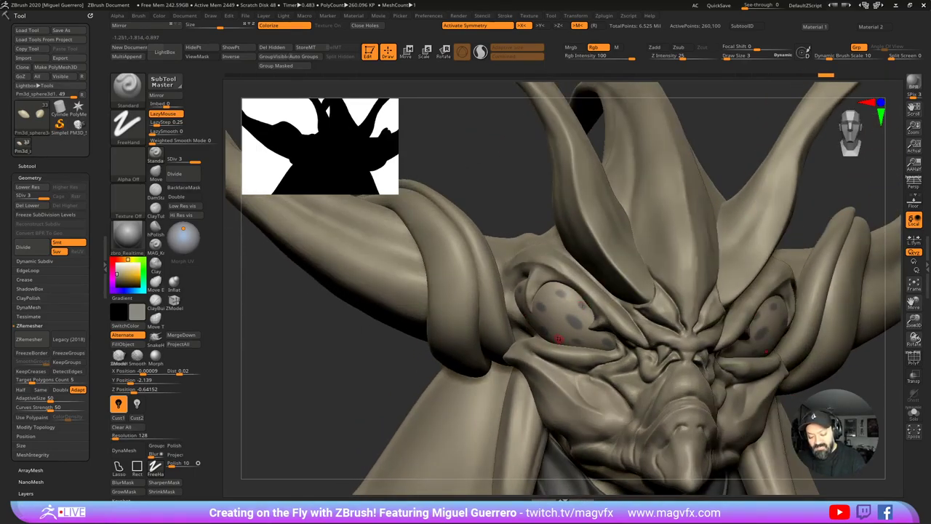
mouse_move(341, 349)
left_mouse_down()
mouse_move(329, 345)
mouse_move(348, 350)
left_mouse_up()
right_click_drag(348, 351, 360, 347)
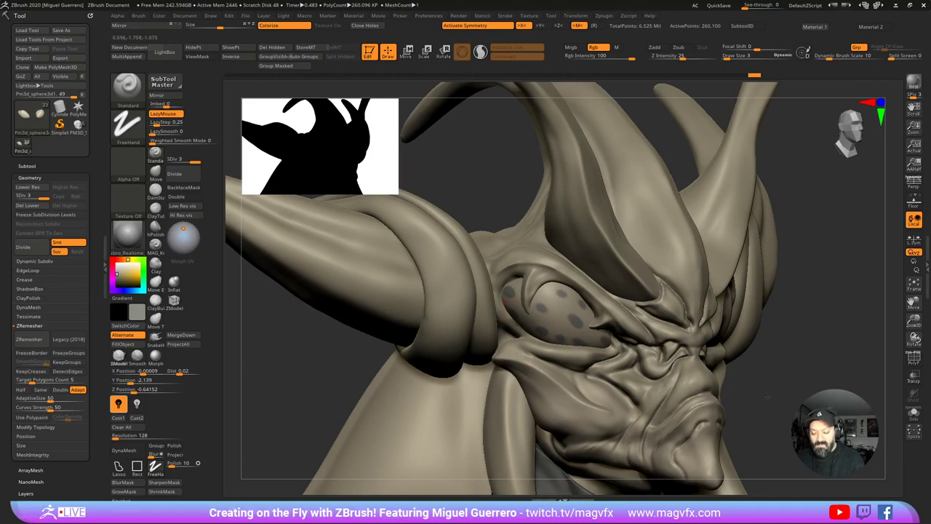
Step: Paint darker grey centres inside the spots on both eyes, using a draw size of 2
right_click_drag(518, 302, 555, 348)
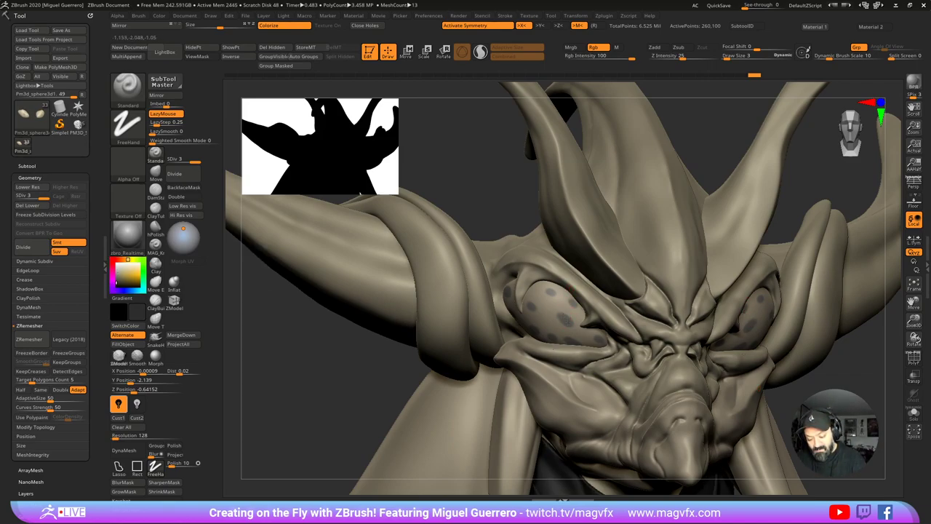
mouse_move(564, 319)
left_mouse_down()
mouse_move(574, 303)
mouse_move(549, 291)
mouse_move(532, 308)
left_mouse_up()
left_click_drag(466, 167, 407, 175)
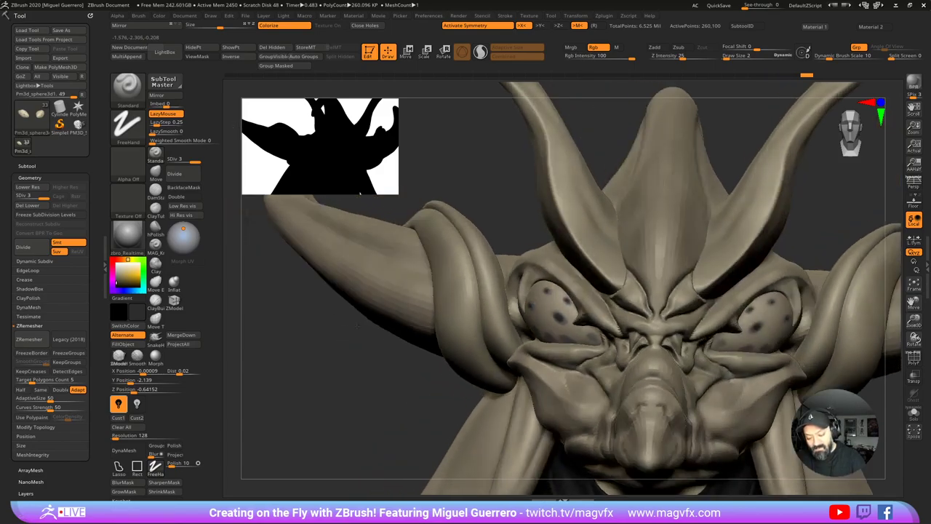
right_click_drag(591, 336, 429, 334)
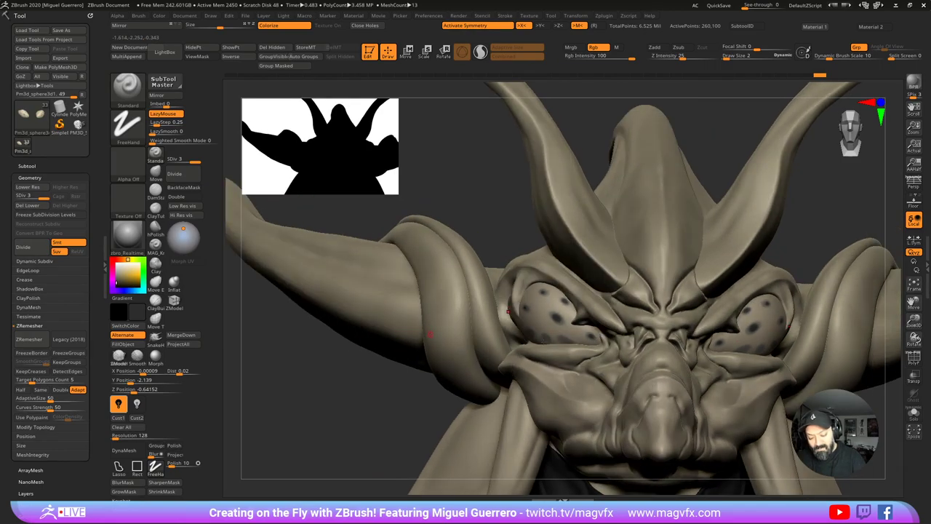
right_click_drag(566, 340, 535, 334)
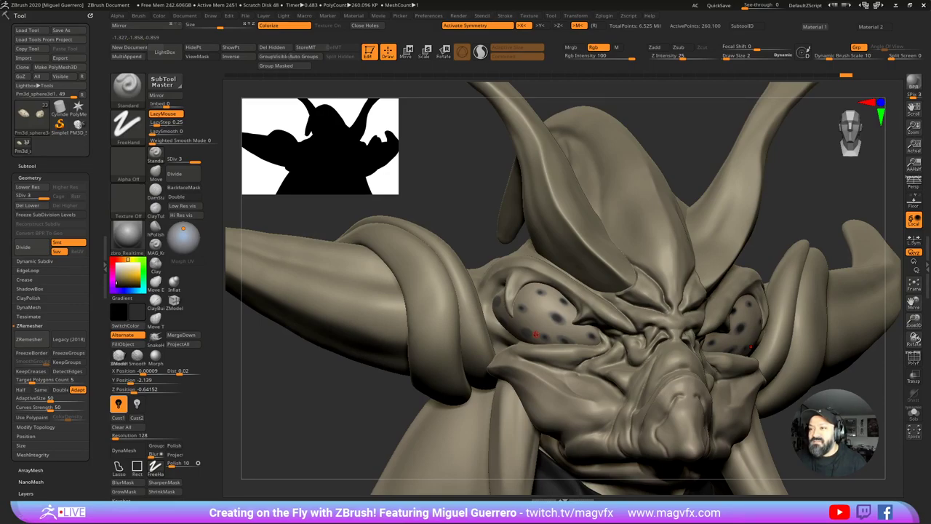
left_click_drag(340, 402, 428, 389)
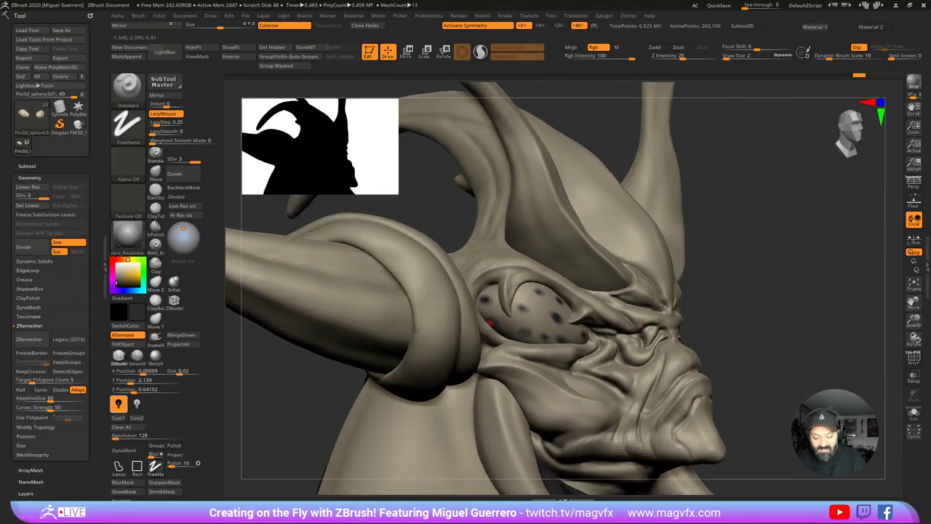
left_click_drag(522, 335, 527, 334)
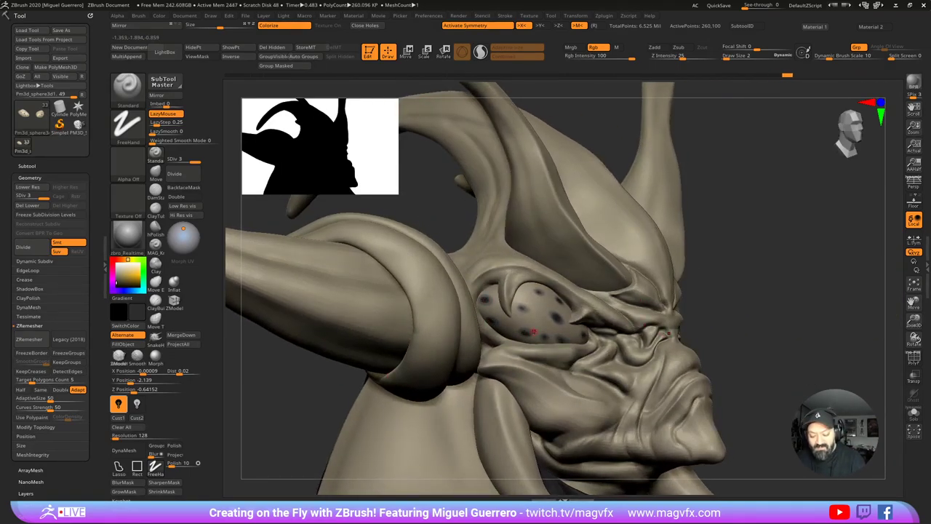
left_click_drag(837, 369, 753, 372)
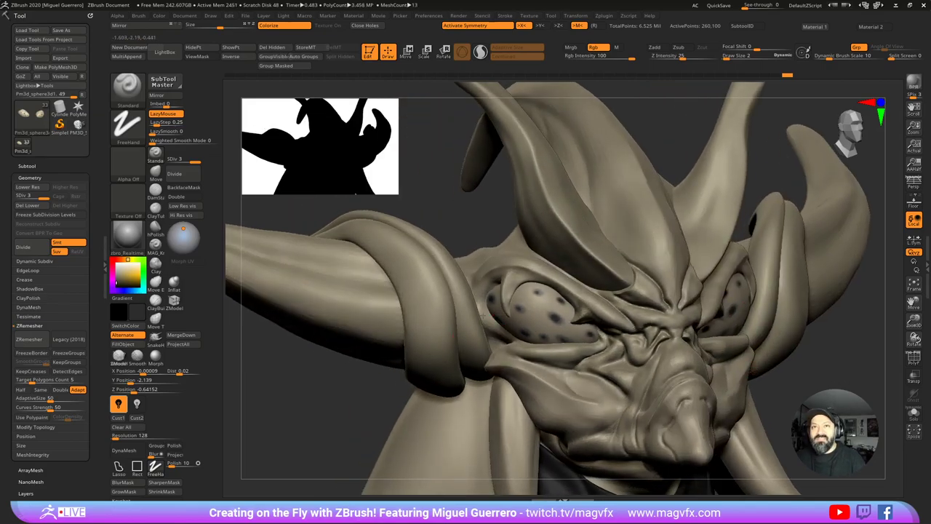
Step: Switch the current material to ToyPlastic to give the bust a glossy surface
right_click_drag(502, 324, 470, 323)
mouse_move(347, 374)
right_mouse_down()
mouse_move(365, 382)
mouse_move(356, 346)
mouse_move(381, 338)
mouse_move(415, 349)
right_mouse_up()
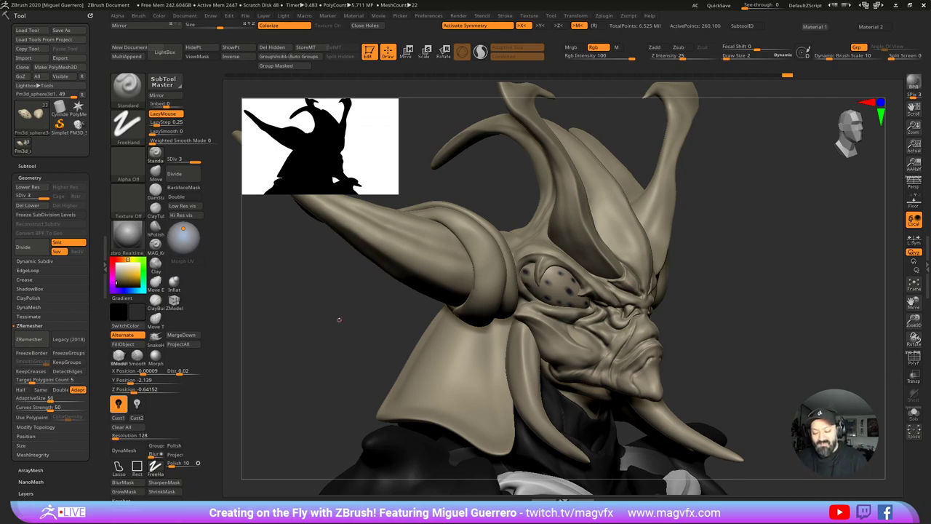
left_click_drag(339, 319, 359, 328)
key("ctrl")
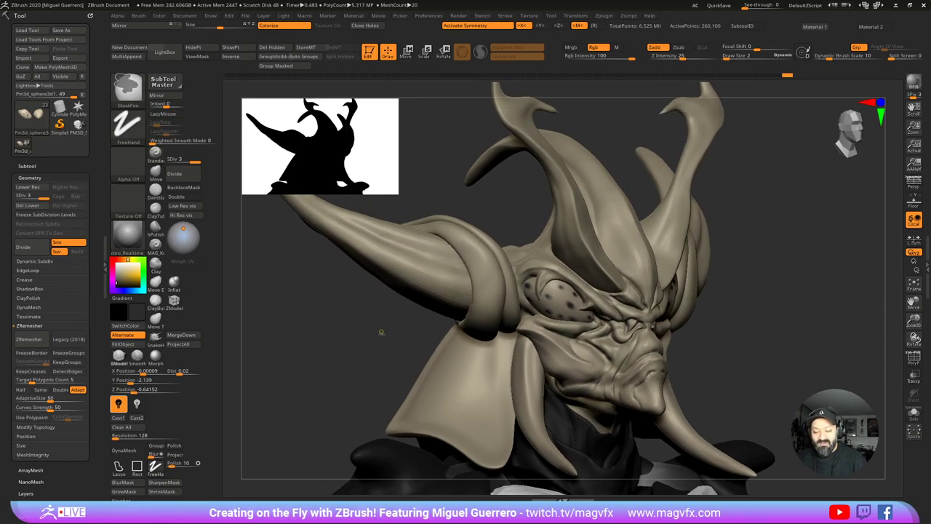
right_click_drag(382, 332, 374, 341, "ctrl")
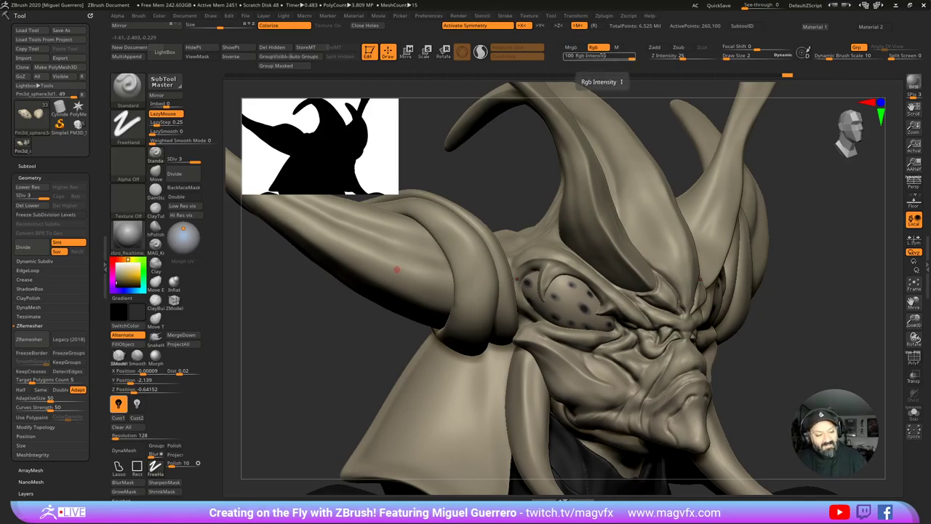
left_click(122, 99)
left_click(122, 132)
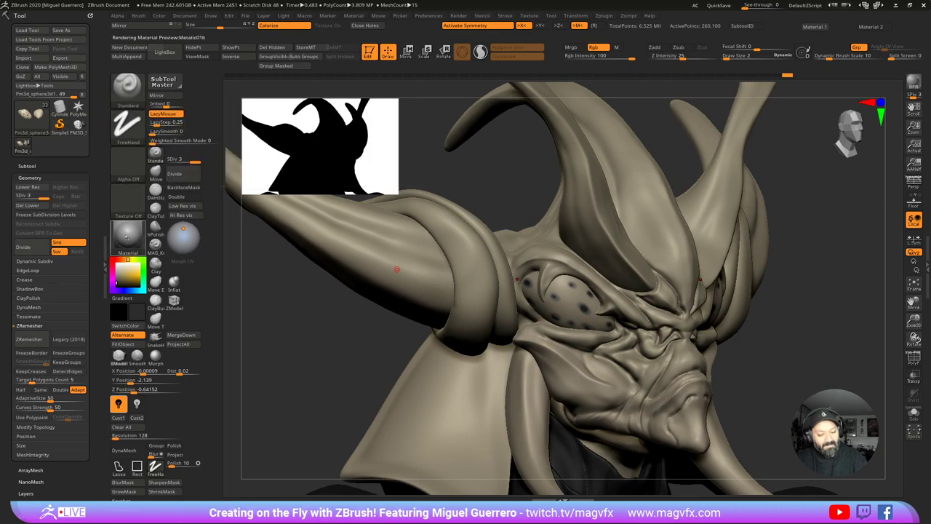
left_click(129, 236)
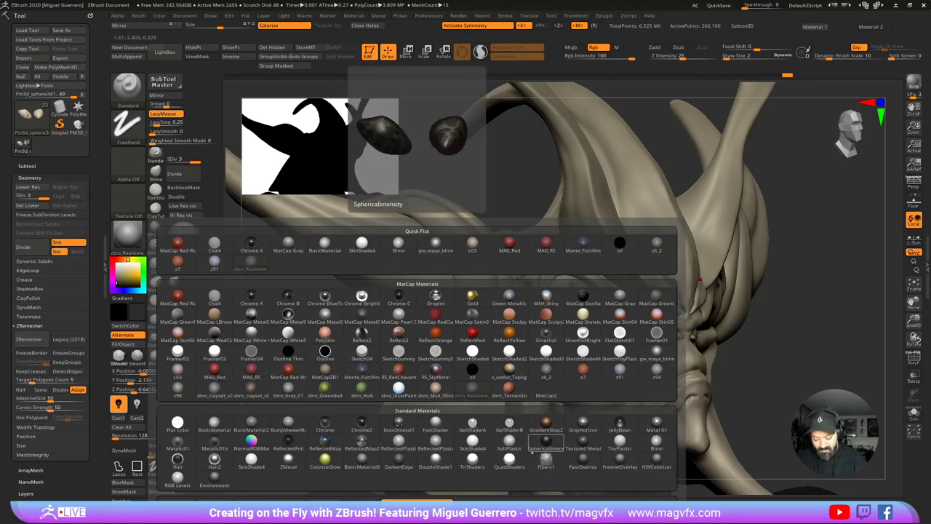
left_click(620, 441)
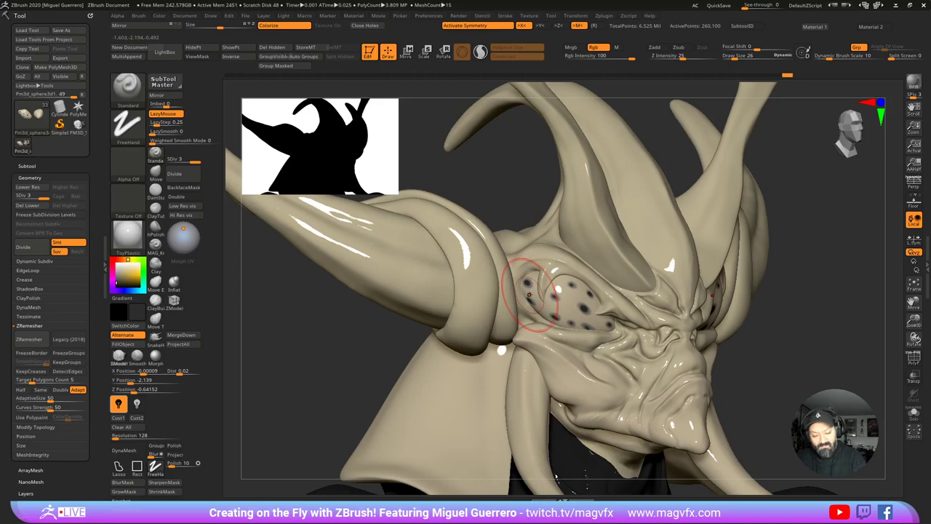
Step: Enable Mrgb and apply the ToyPlastic material to both eyes in black, replacing the colour with white
left_click(572, 47)
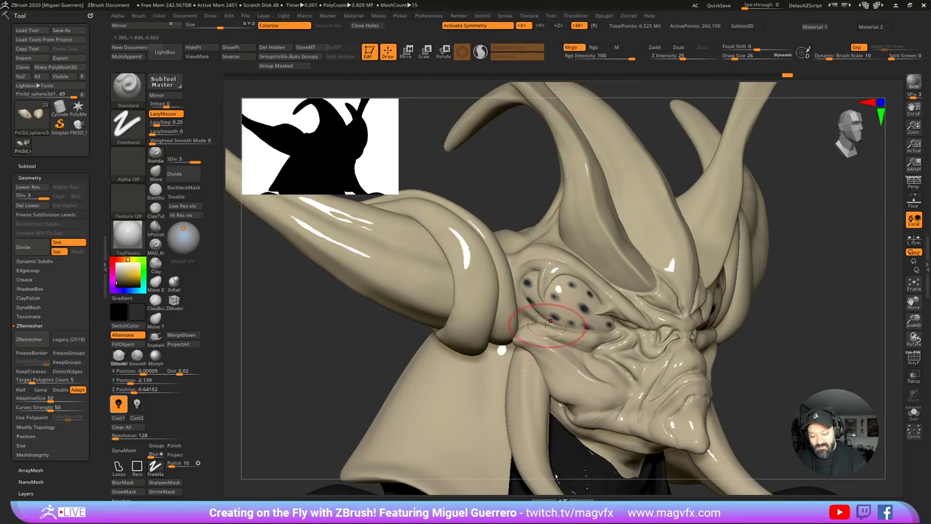
mouse_move(553, 291)
left_mouse_down()
mouse_move(582, 305)
mouse_move(582, 320)
mouse_move(535, 278)
mouse_move(539, 313)
mouse_move(577, 327)
mouse_move(616, 325)
left_mouse_up()
left_click(119, 264)
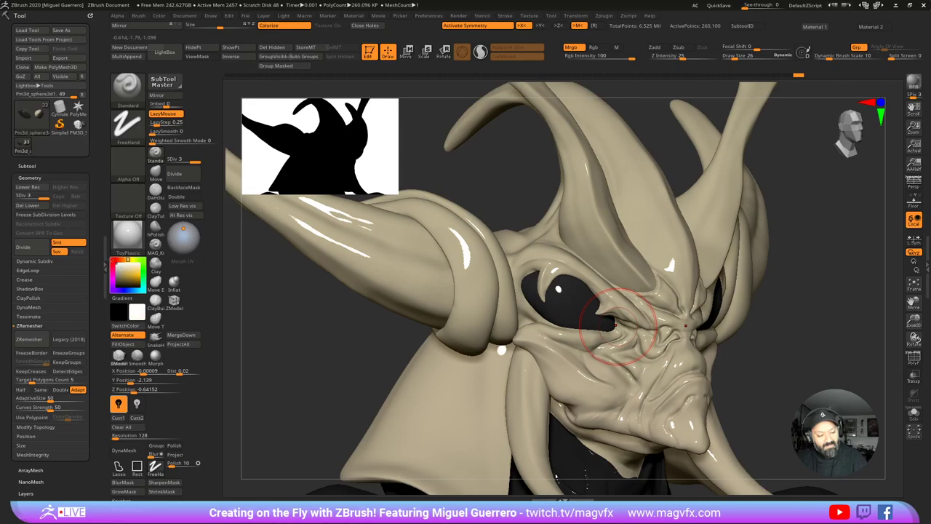
mouse_move(567, 307)
left_mouse_down()
mouse_move(588, 312)
mouse_move(544, 297)
mouse_move(586, 307)
mouse_move(571, 309)
mouse_move(591, 319)
left_mouse_up()
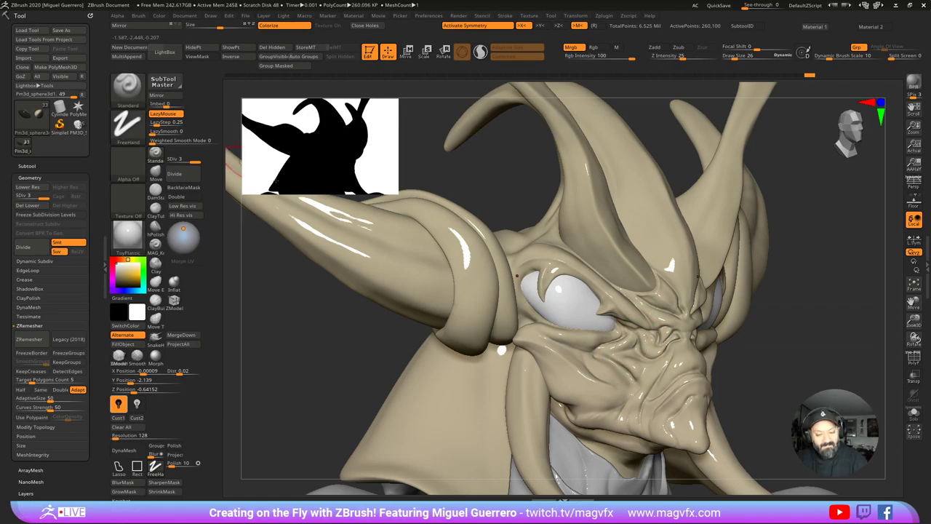
Step: Try the z6_2 material on the rest of the bust and return to the zbro_Realtime material
left_click_drag(233, 171, 339, 317)
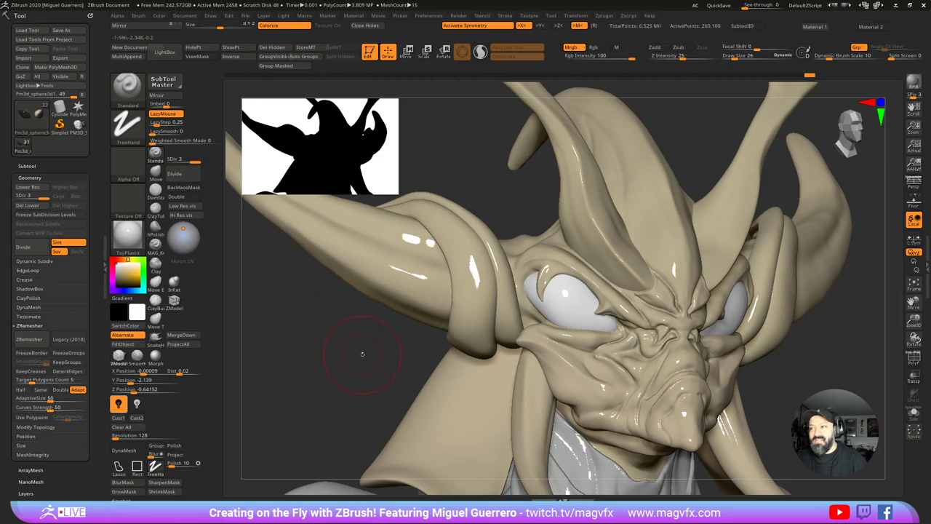
left_click_drag(351, 352, 353, 348)
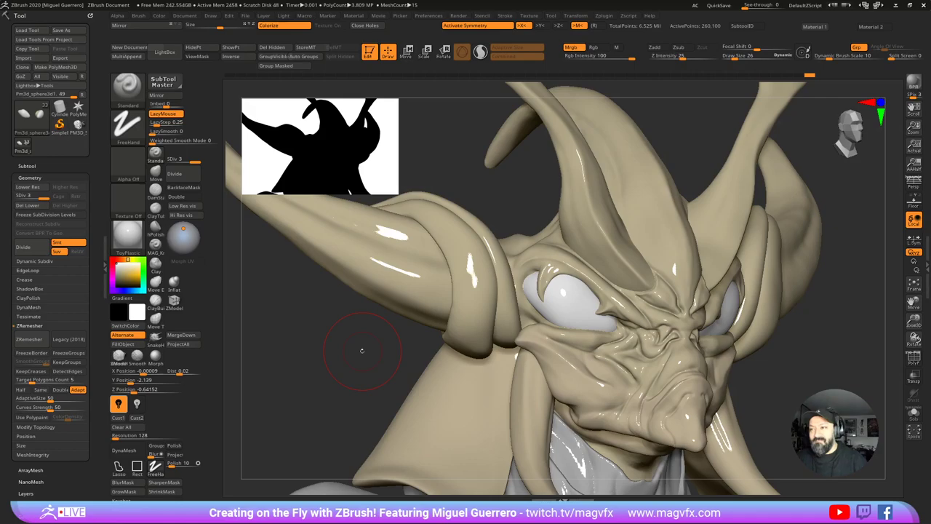
left_click_drag(324, 336, 324, 329)
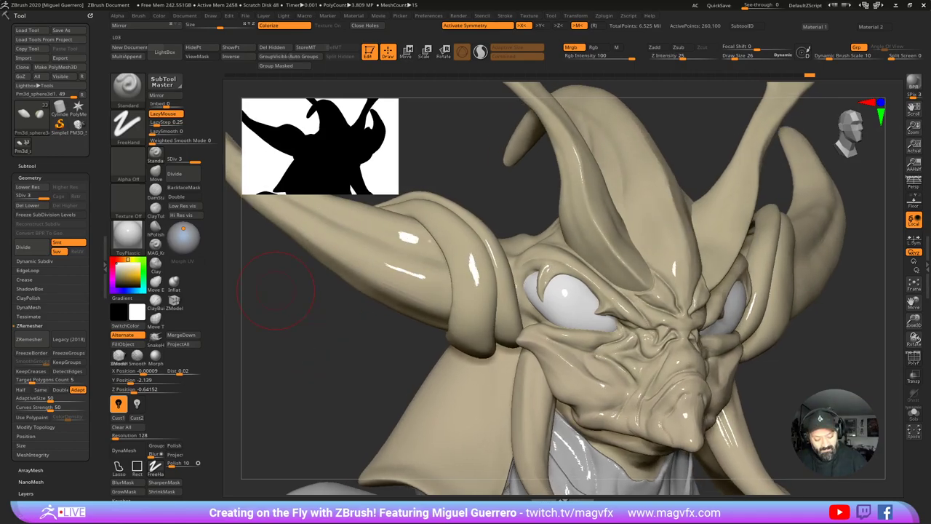
left_click(353, 422)
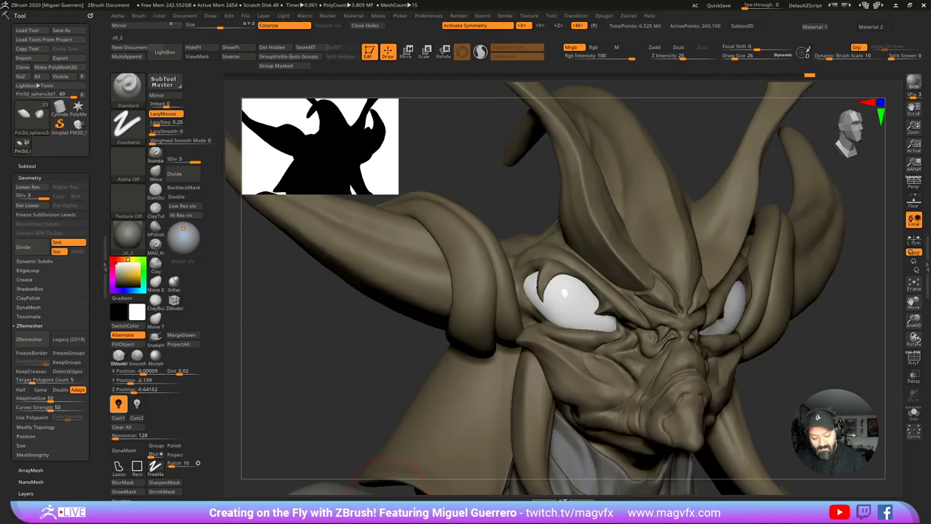
left_click(396, 492)
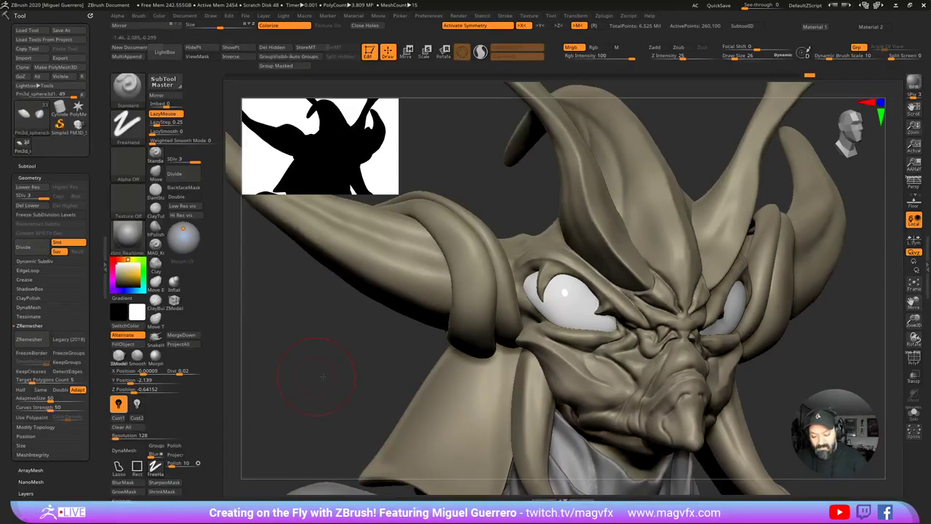
mouse_move(315, 366)
left_mouse_down("shift")
mouse_move(335, 359)
mouse_move(564, 98)
mouse_move(593, 169)
left_mouse_up("shift")
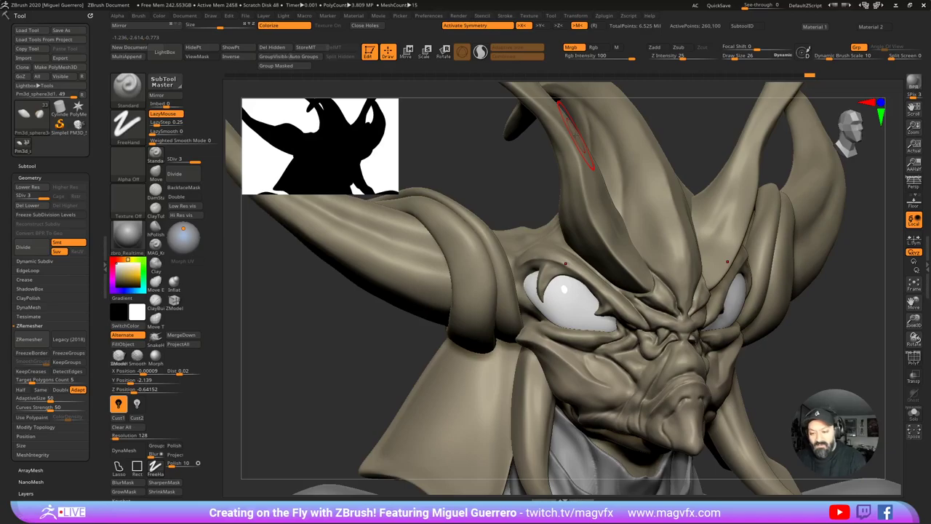
Step: Limit painting to Rgb, turn symmetry off and paint the nearer eye with a sampled light tan
left_click(595, 47)
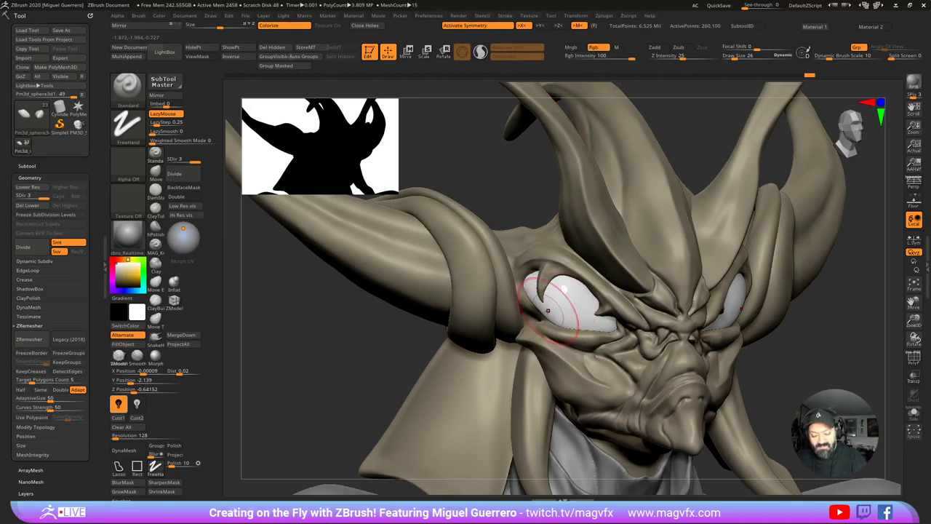
key("x")
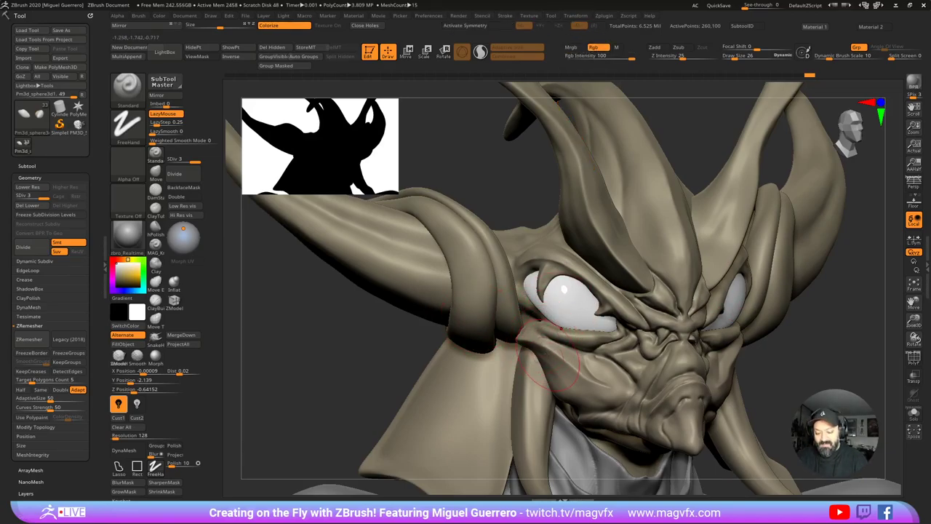
key("c")
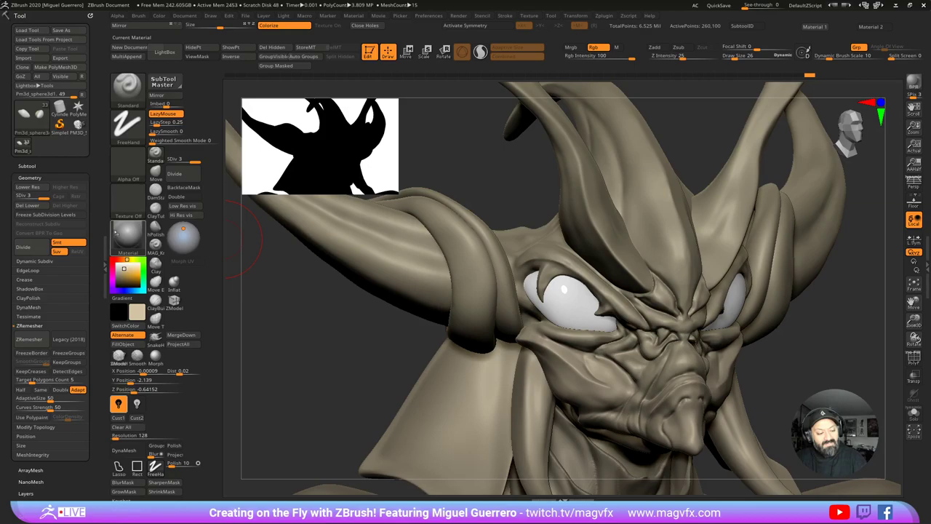
mouse_move(552, 298)
left_mouse_down()
mouse_move(572, 317)
mouse_move(584, 305)
mouse_move(564, 290)
left_mouse_up()
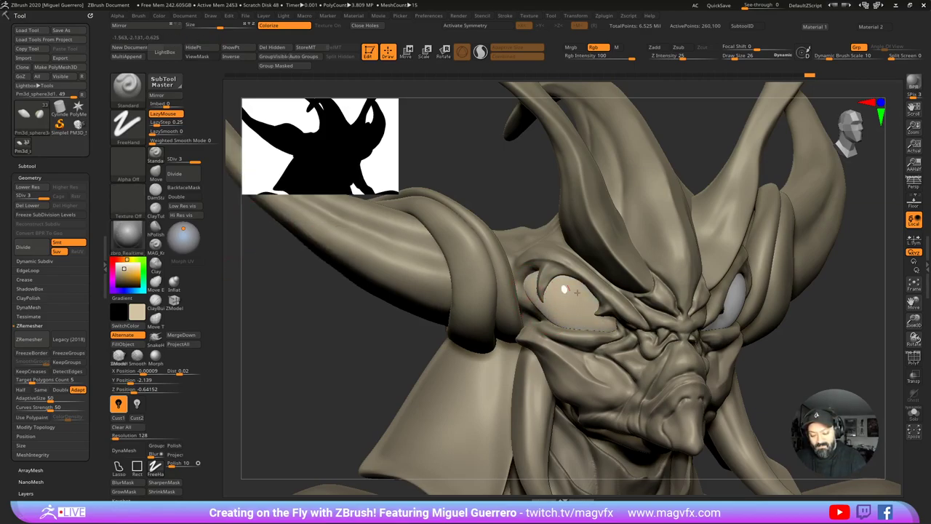
Step: Turn symmetry back on and paint both eyes with the same light tan from the front
left_click_drag(426, 355, 357, 356, "shift")
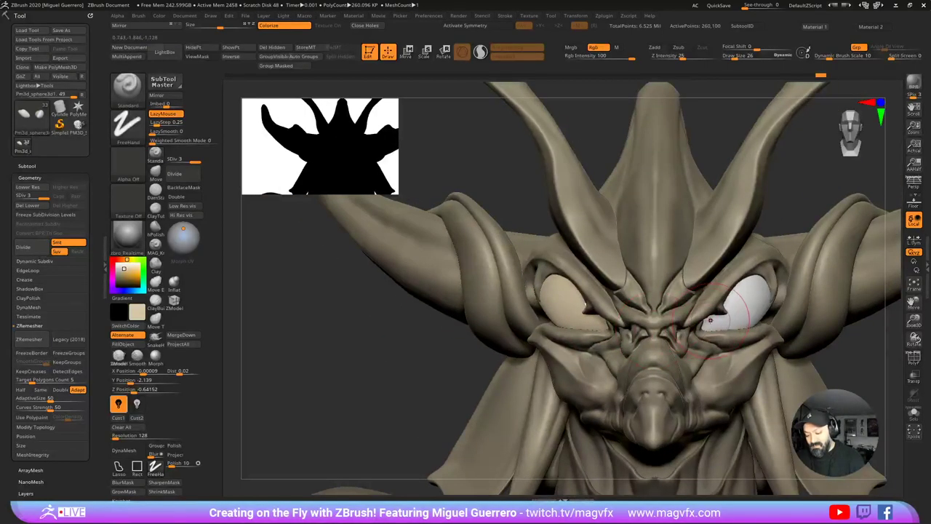
key("x")
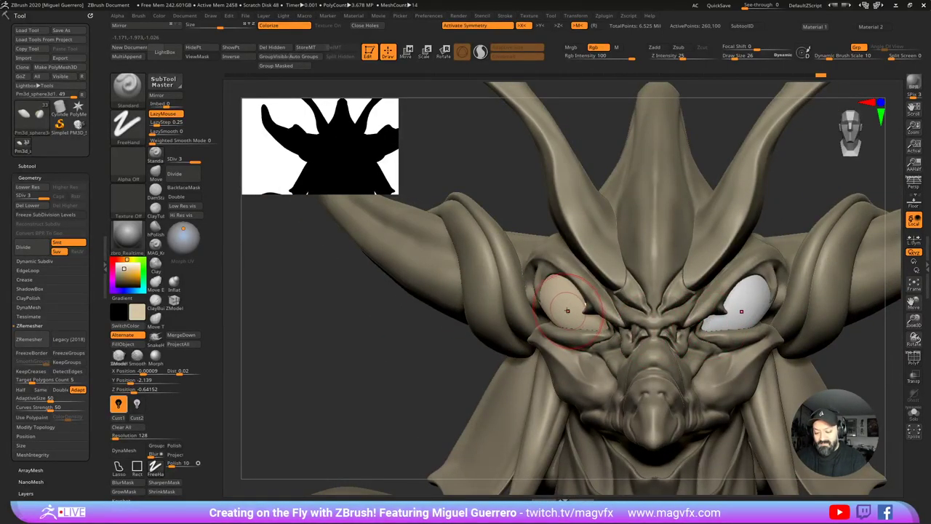
left_click_drag(548, 294, 546, 297)
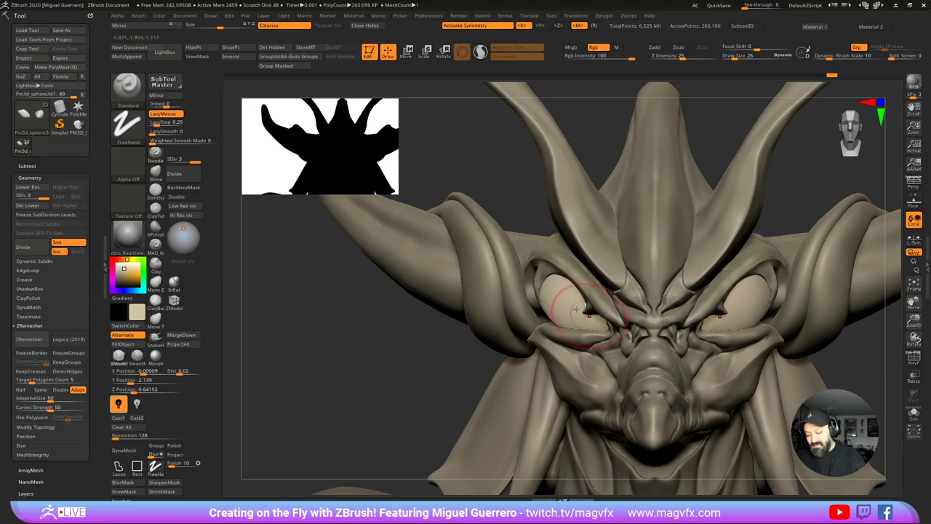
mouse_move(560, 302)
right_mouse_down()
mouse_move(355, 336)
mouse_move(510, 328)
right_mouse_up()
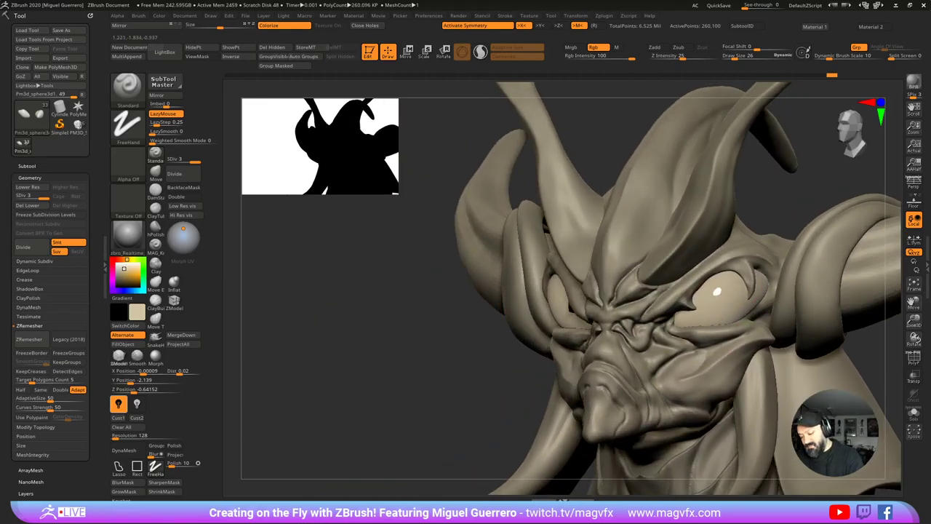
Step: Sample a dark grey, set the draw size to 22 and shade the outer and lower rims of both eyes
right_click_drag(405, 326, 333, 326)
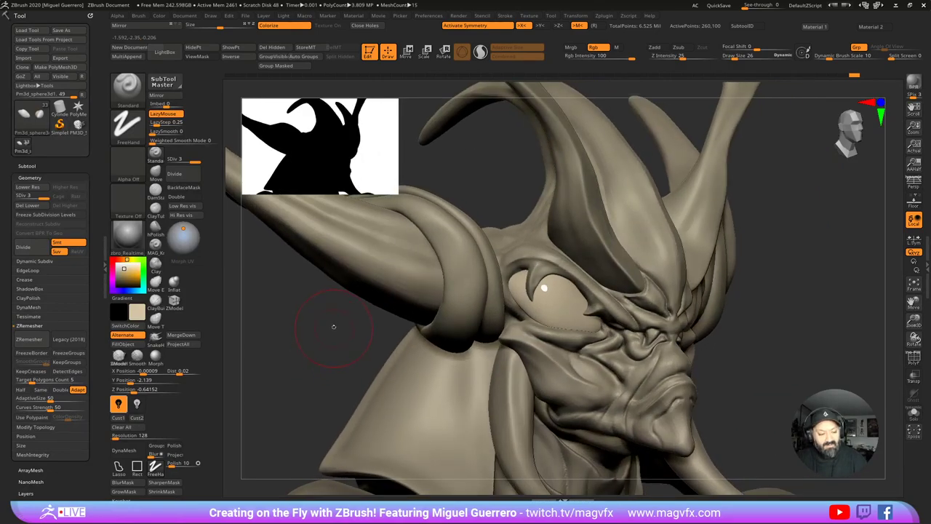
key("c")
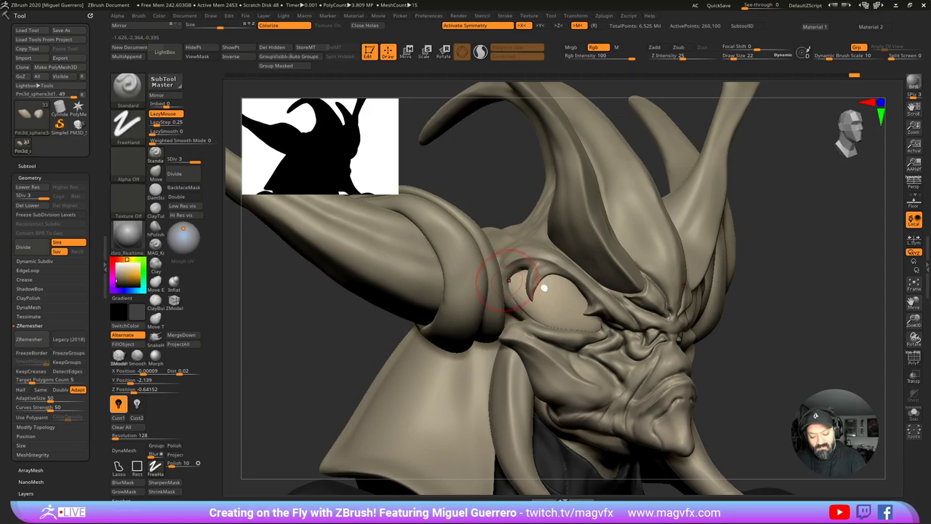
mouse_move(511, 284)
left_mouse_down()
mouse_move(521, 306)
mouse_move(551, 323)
mouse_move(596, 326)
mouse_move(561, 279)
mouse_move(537, 290)
mouse_move(528, 269)
mouse_move(529, 313)
left_mouse_up()
left_click_drag(532, 316, 570, 327)
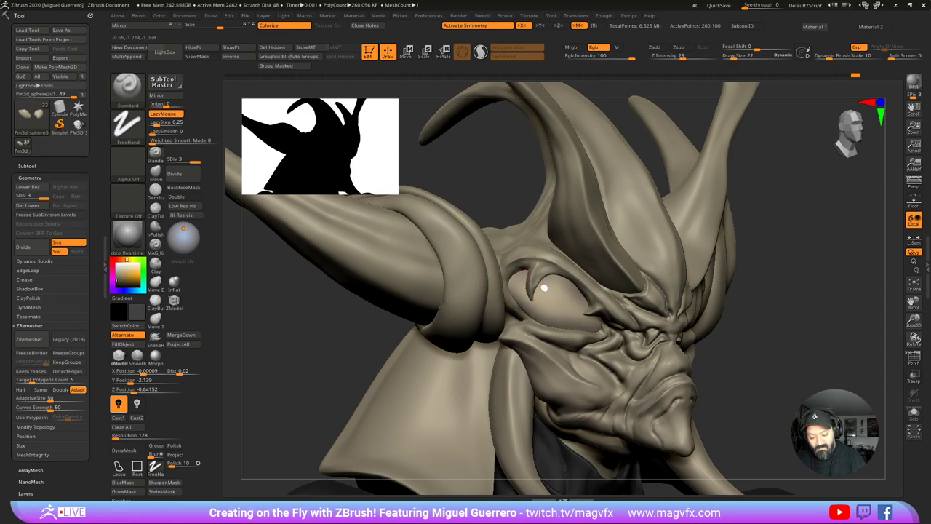
left_click_drag(513, 291, 532, 310)
Step: Inspect the bust from several angles, cycling through preset views with the CamView head
left_click_drag(343, 336, 299, 316)
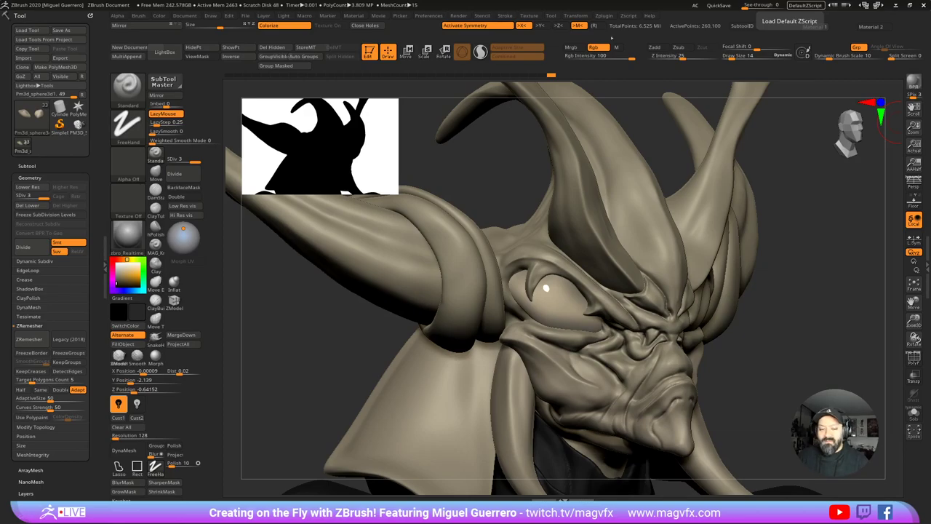
left_click_drag(451, 162, 425, 165)
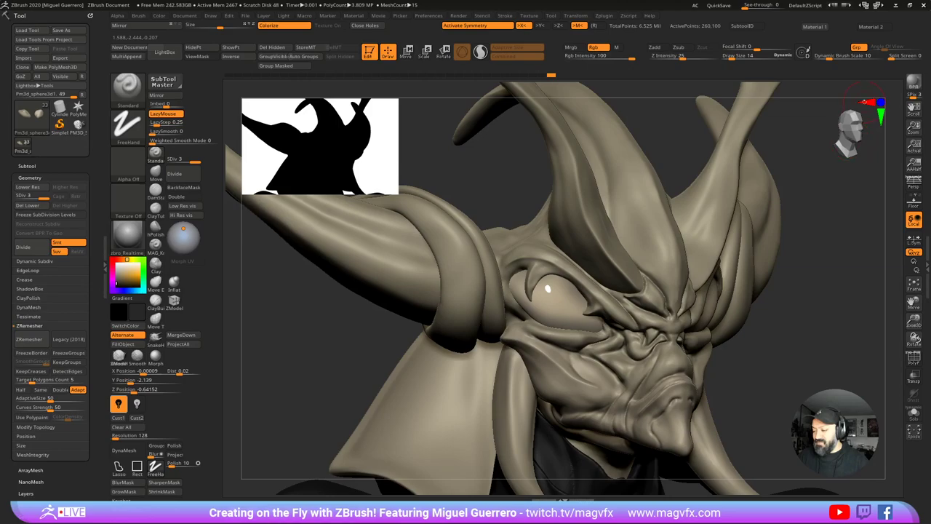
left_click_drag(851, 141, 879, 101)
left_click(850, 132)
left_click(850, 132)
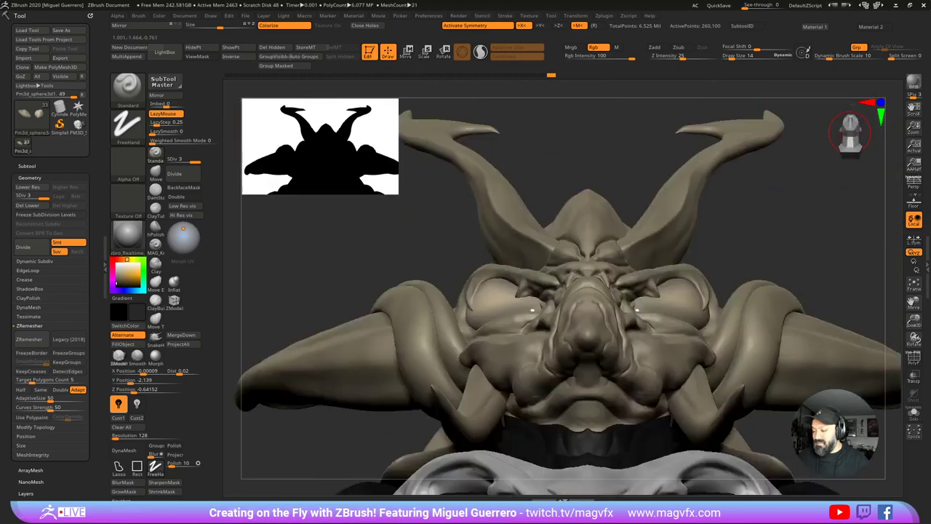
left_click(850, 132)
left_click(849, 132)
left_click(850, 132)
left_click(850, 132)
left_click(844, 129)
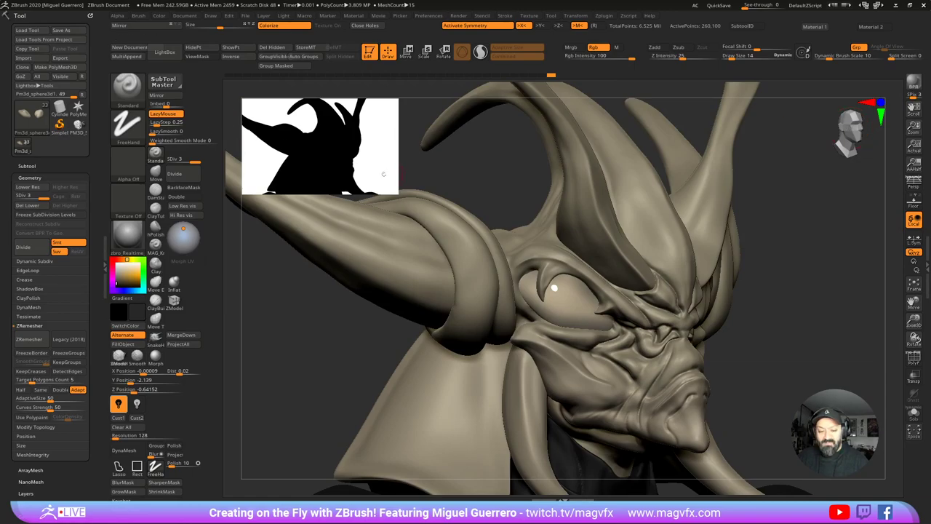
Step: Shrink the silhouette thumbnail to a size of 214
mouse_move(395, 191)
left_mouse_down()
mouse_move(379, 181)
mouse_move(384, 207)
mouse_move(452, 240)
mouse_move(397, 191)
left_mouse_up()
mouse_move(330, 155)
left_mouse_down()
mouse_move(323, 147)
mouse_move(349, 163)
mouse_move(257, 108)
mouse_move(345, 162)
left_mouse_up()
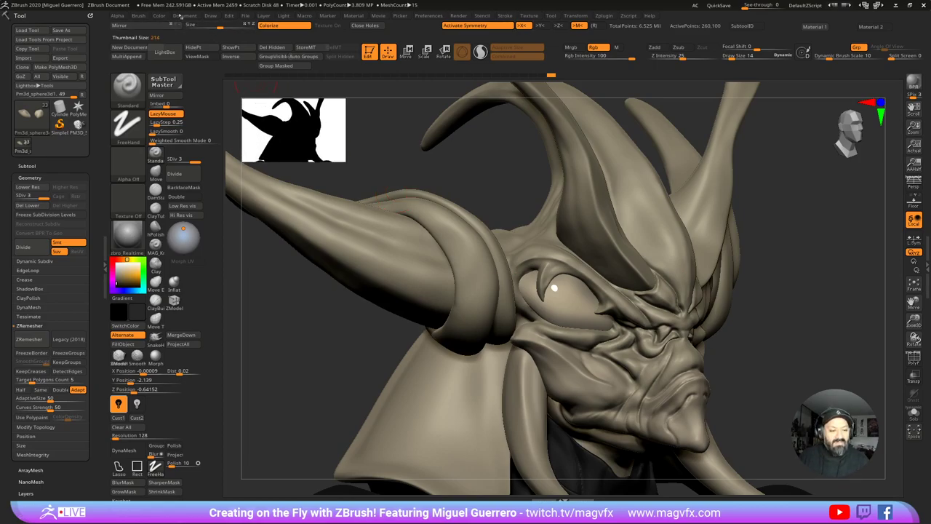
left_click(182, 16)
mouse_move(138, 16)
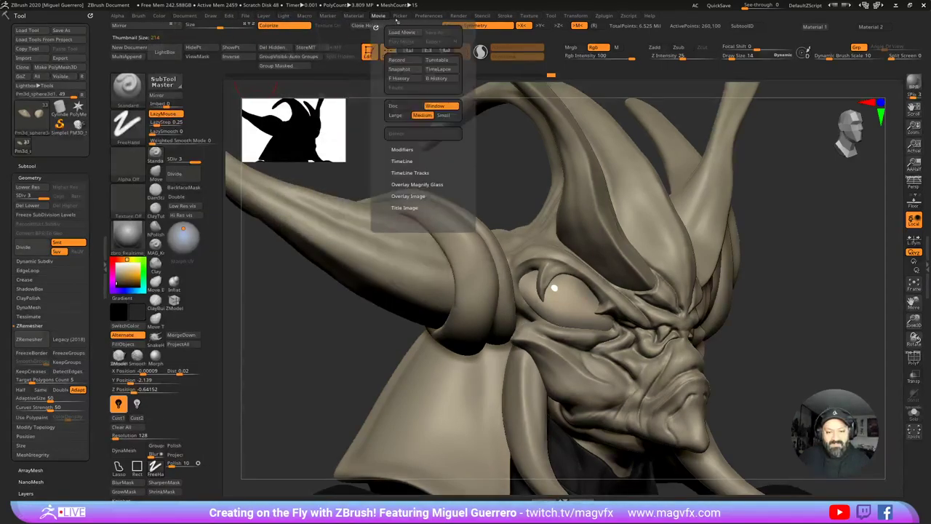
mouse_move(419, 27)
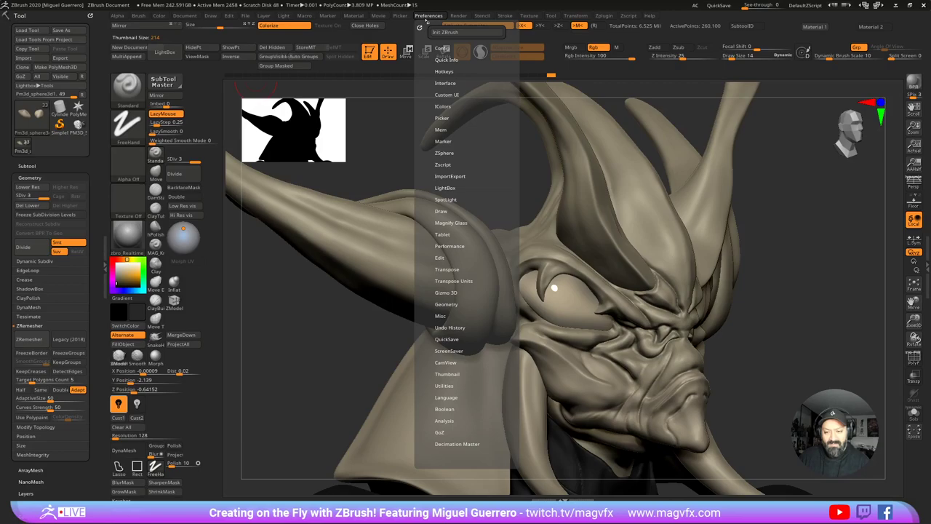
mouse_move(525, 20)
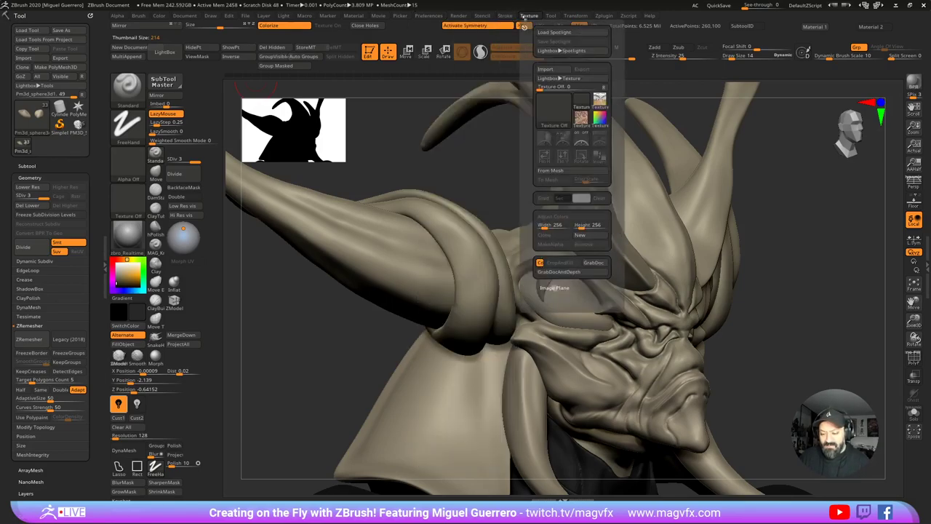
mouse_move(577, 16)
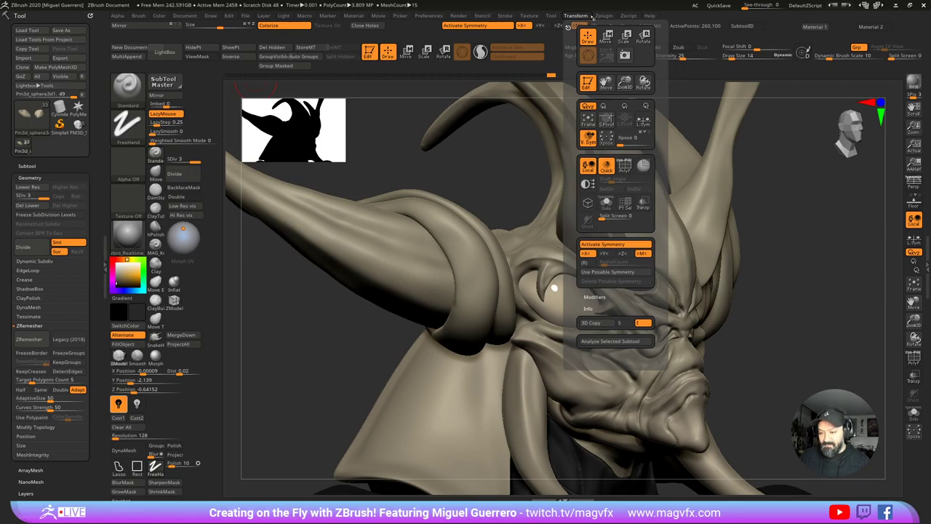
mouse_move(457, 16)
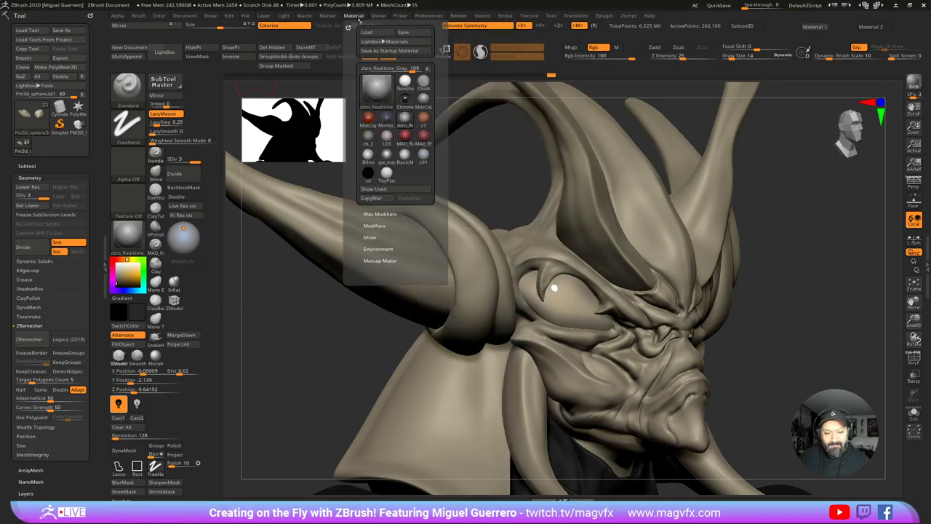
mouse_move(331, 18)
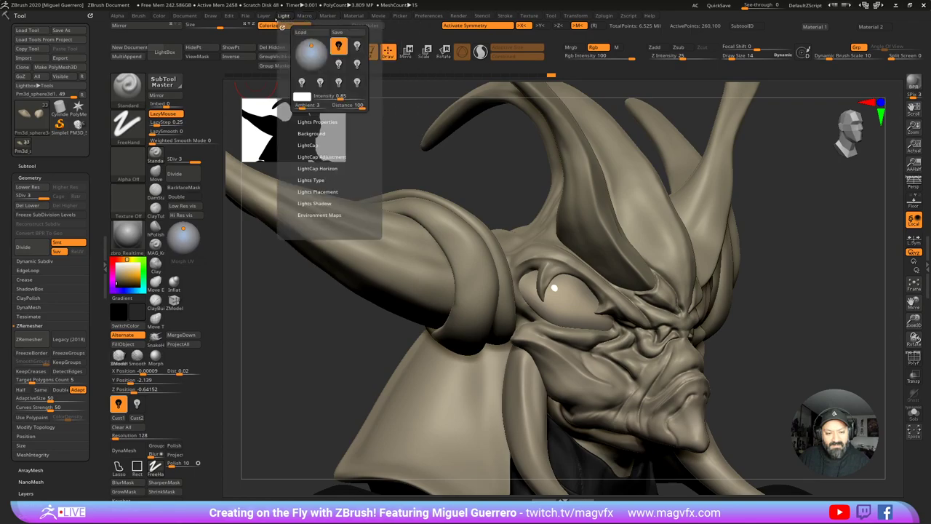
mouse_move(209, 16)
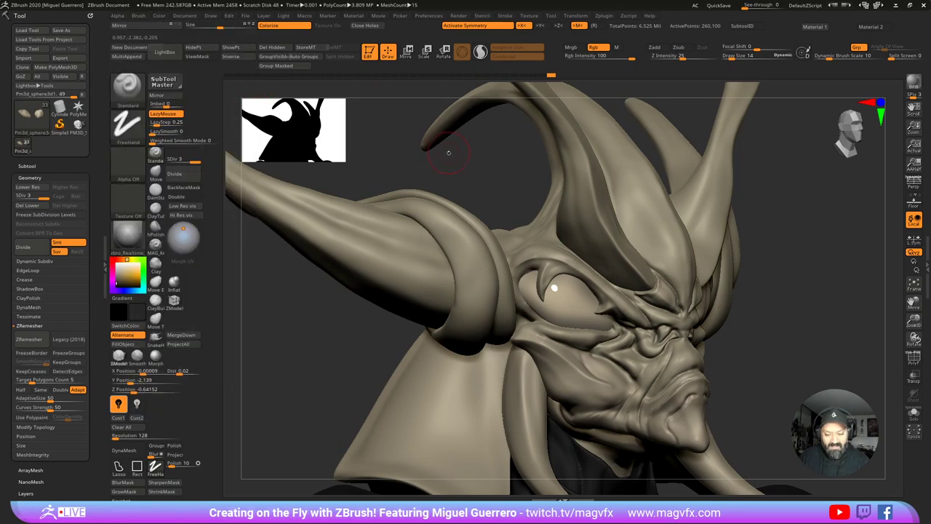
Step: Choose a dark grey of RGB 60 and paint scattered spots across both eyes with draw size 3
key("ctrl+z")
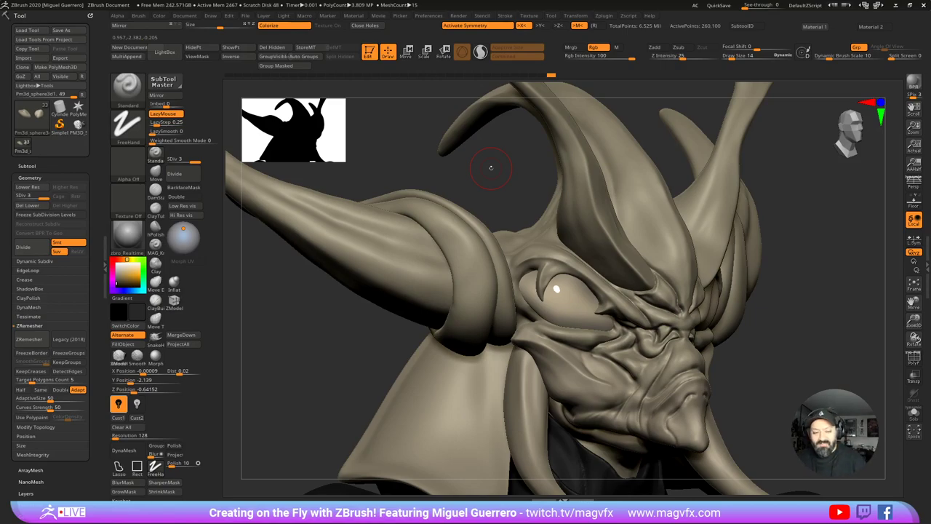
left_click_drag(342, 351, 309, 355)
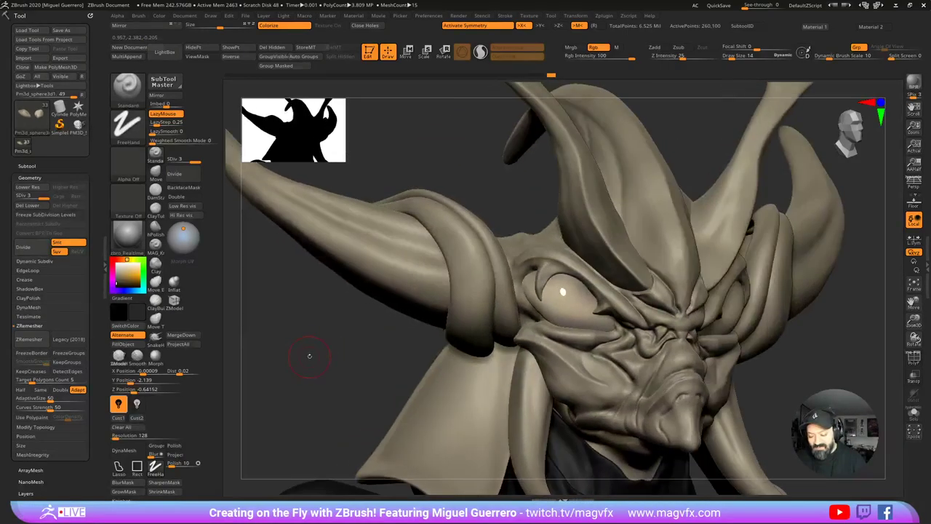
key("ctrl+z")
key("ctrl+z")
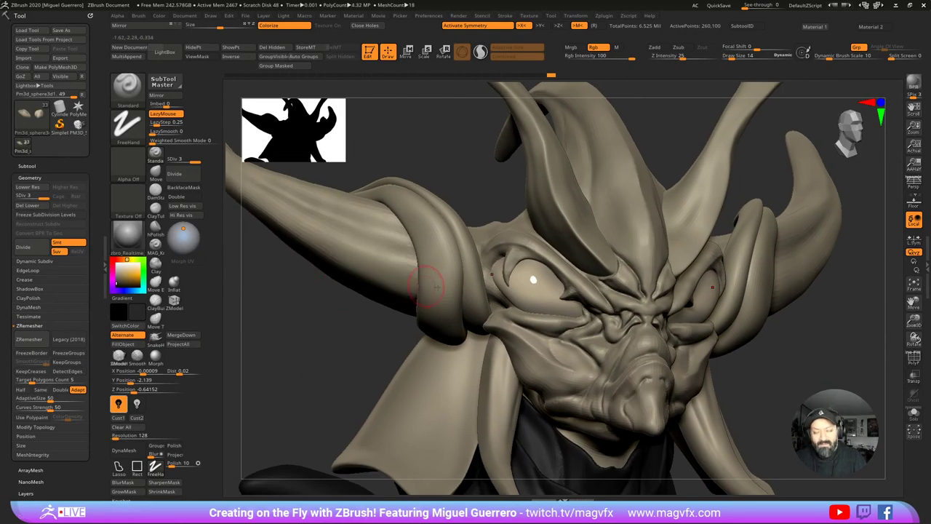
key("bracketleft")
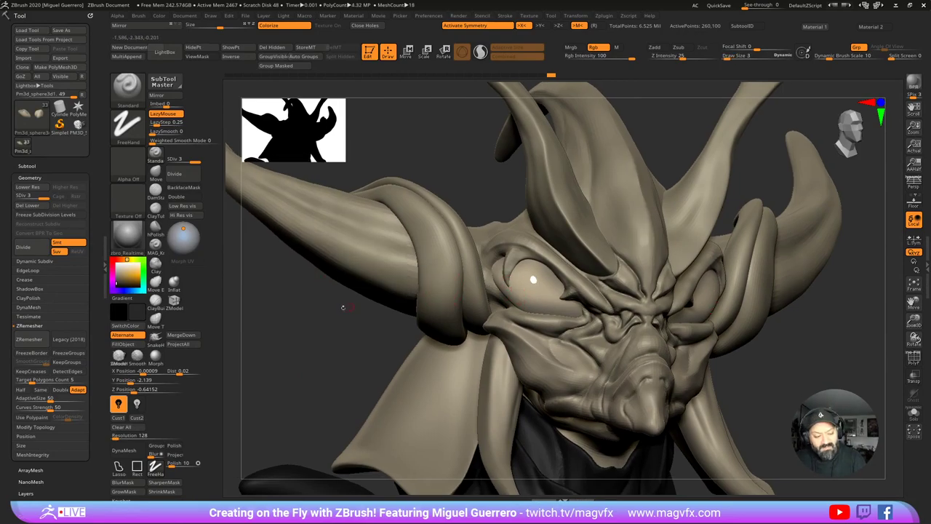
key("ctrl+z")
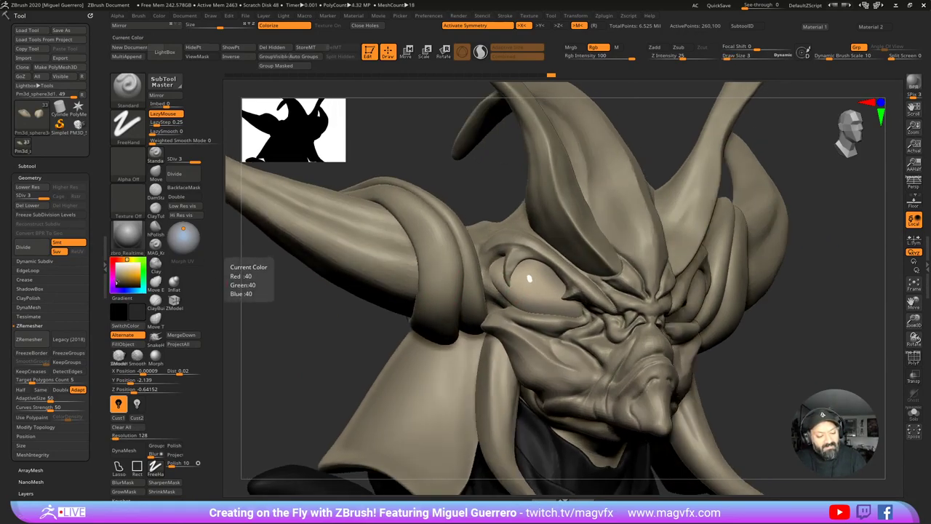
left_click(116, 280)
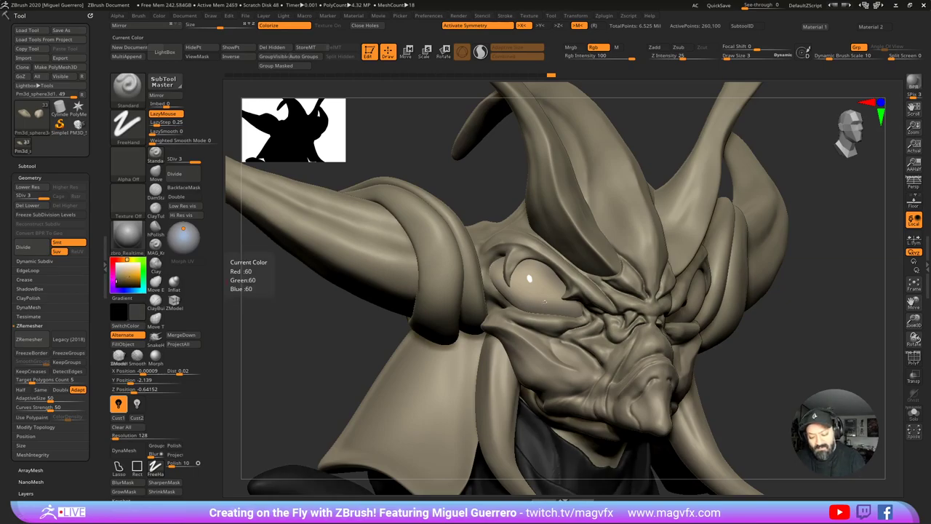
key("bracketleft")
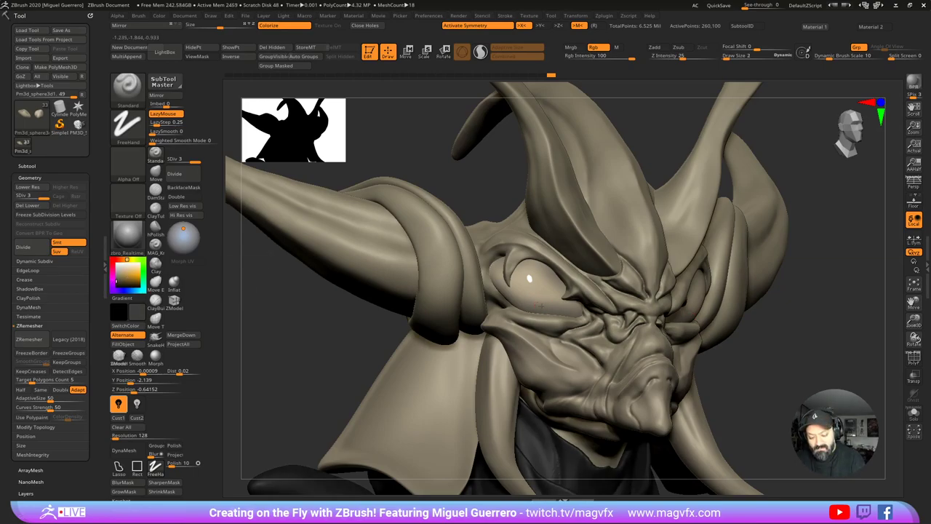
left_click_drag(547, 297, 547, 295)
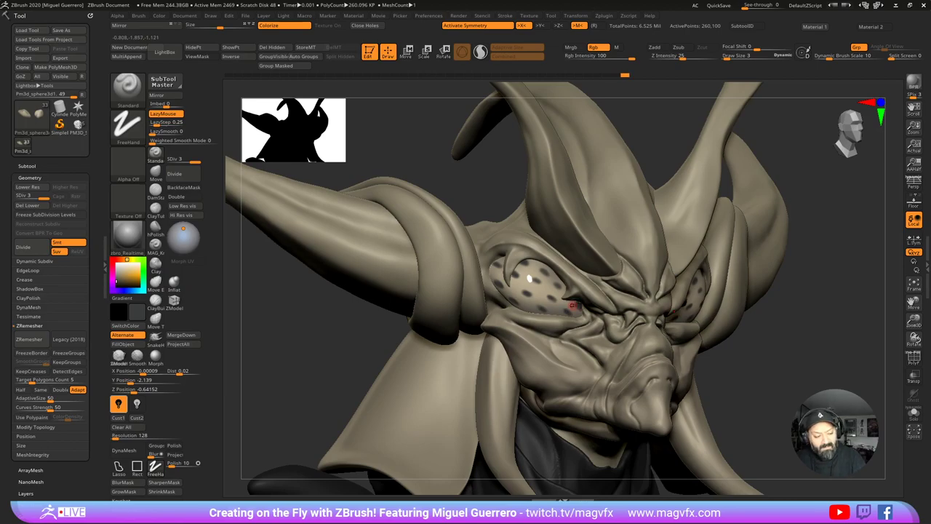
Step: Switch the colour to black, reduce the draw size to 2 and darken the centres of the eye spots
left_click_drag(116, 284, 114, 289)
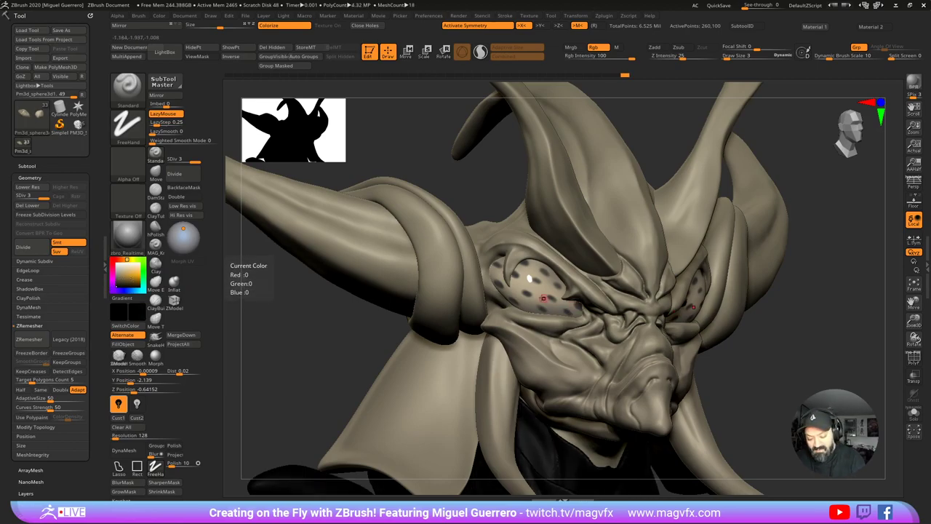
left_click(525, 293)
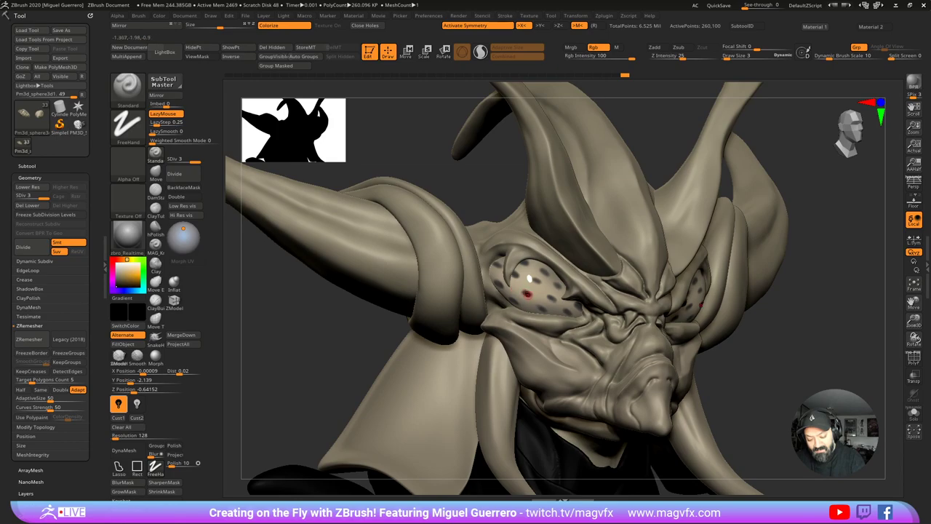
key("ctrl+z")
key("[")
left_click(534, 280)
left_click(542, 272)
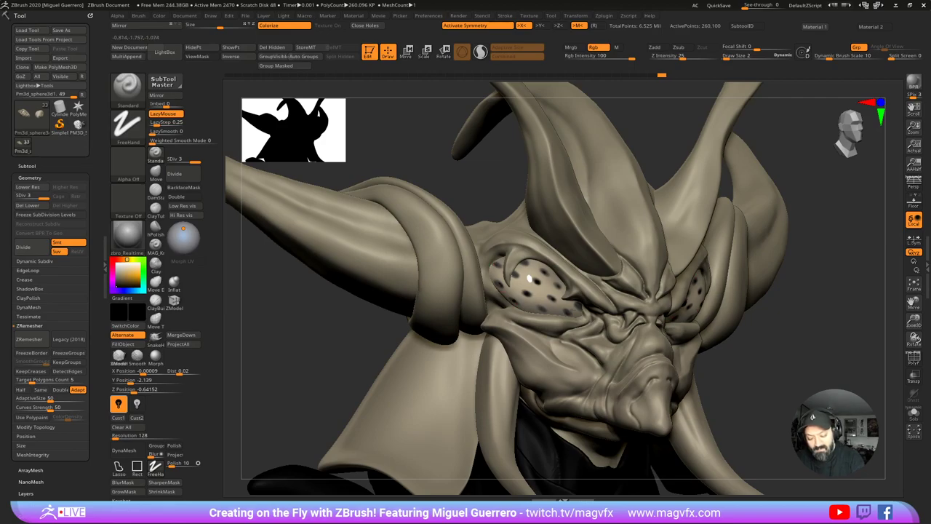
Step: Soften the eye spots with dark grey paint at draw size 5 and check them from the front and side
mouse_move(325, 324)
left_mouse_down()
mouse_move(333, 332)
mouse_move(345, 323)
mouse_move(327, 303)
left_mouse_up()
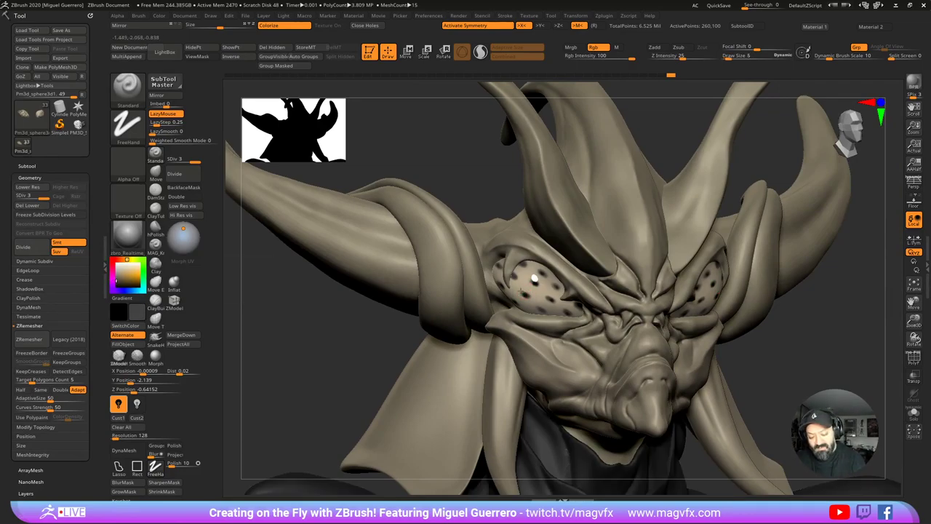
mouse_move(522, 293)
left_mouse_down()
mouse_move(542, 270)
mouse_move(548, 299)
left_mouse_up()
mouse_move(335, 347)
left_mouse_down()
mouse_move(335, 334)
mouse_move(305, 338)
mouse_move(334, 339)
mouse_move(337, 348)
left_mouse_up()
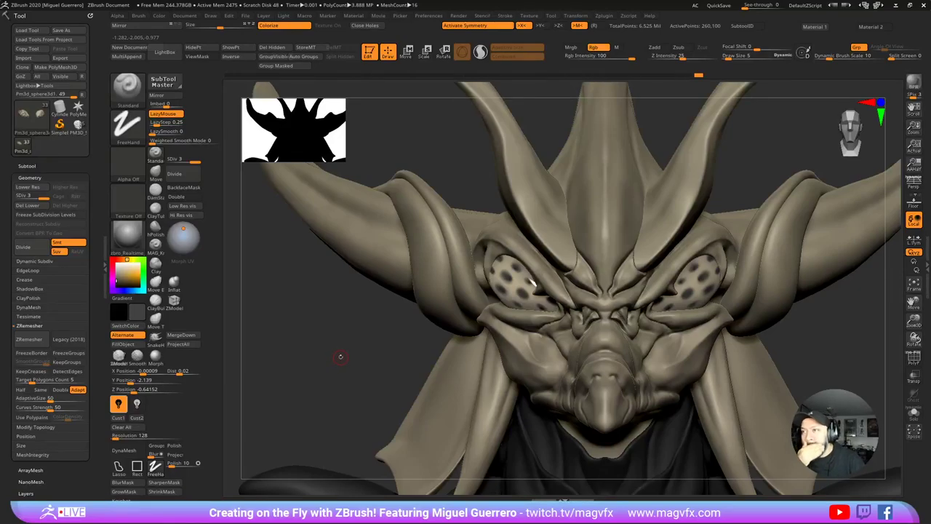
left_click_drag(340, 356, 451, 311)
Step: Pick a darker grey, set the draw size to 22 and shade the outer corners of both eyes
left_click_drag(116, 282, 109, 284)
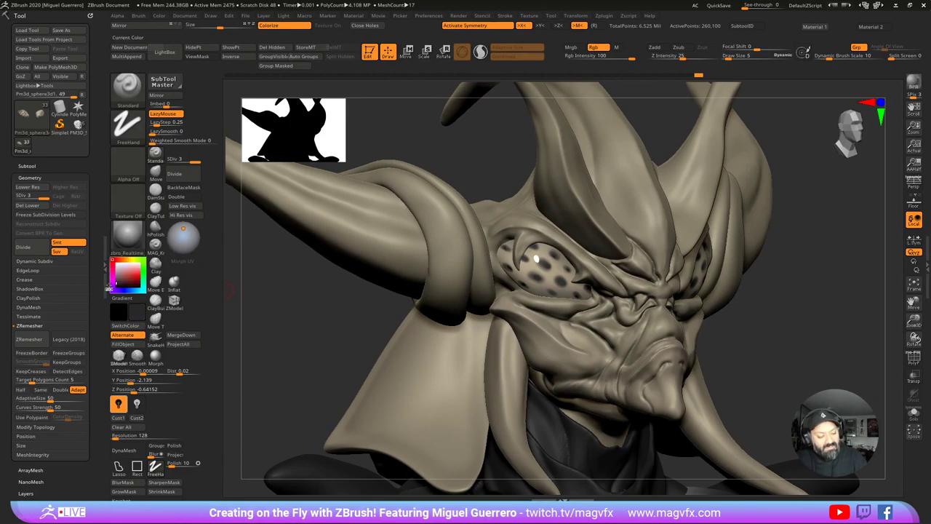
left_click(115, 285)
key("space")
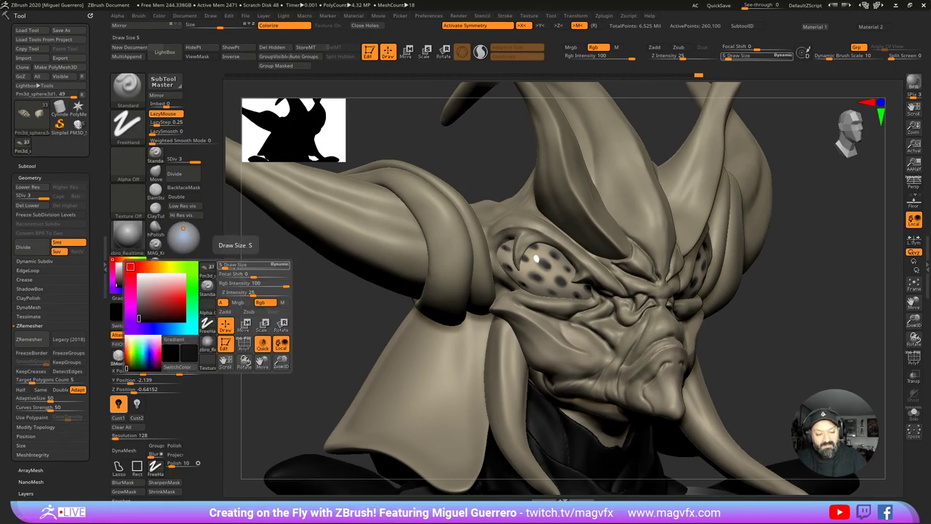
left_click_drag(218, 265, 225, 265)
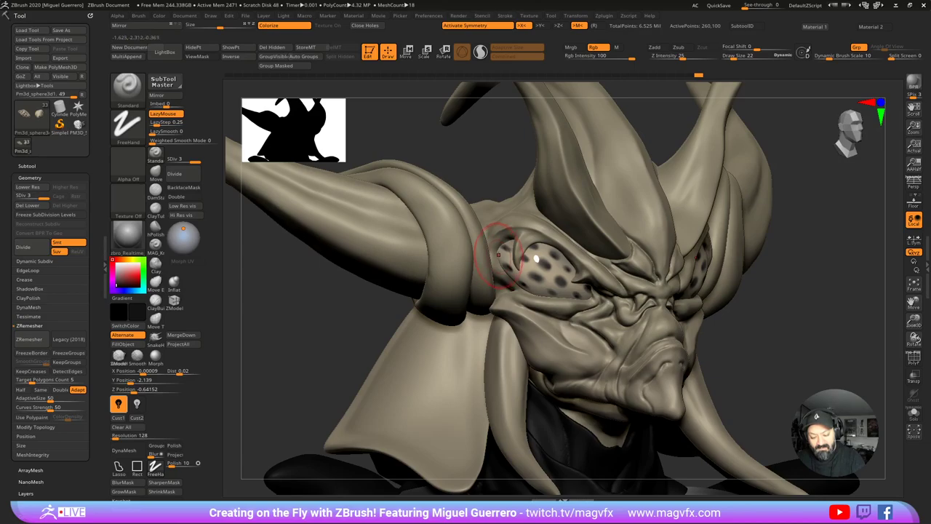
mouse_move(505, 263)
left_mouse_down()
mouse_move(537, 286)
mouse_move(591, 297)
mouse_move(542, 245)
mouse_move(509, 241)
left_mouse_up()
mouse_move(397, 300)
left_mouse_down("shift")
mouse_move(386, 304)
mouse_move(404, 323)
left_mouse_up("shift")
Step: Select the head subtool and mask it by cavity at intensity 100
left_click(449, 320, "alt")
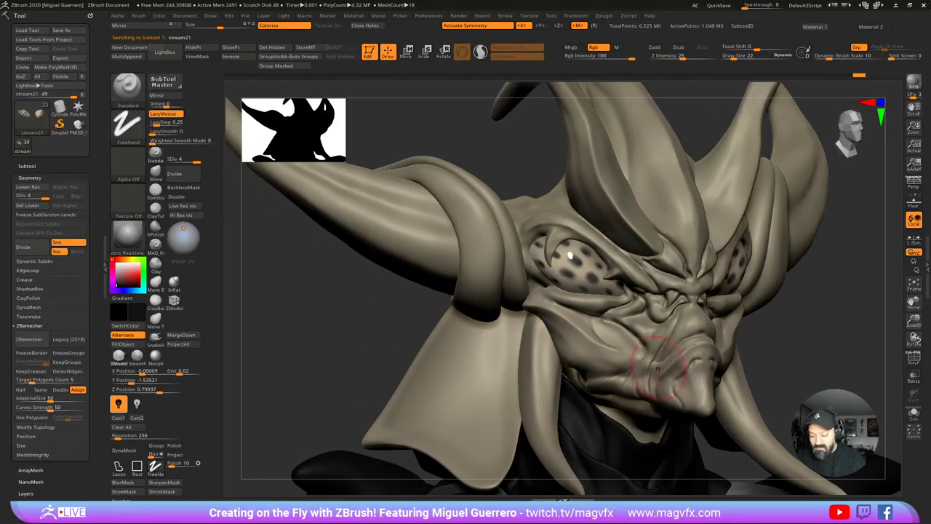
left_click(914, 413)
left_click(914, 413)
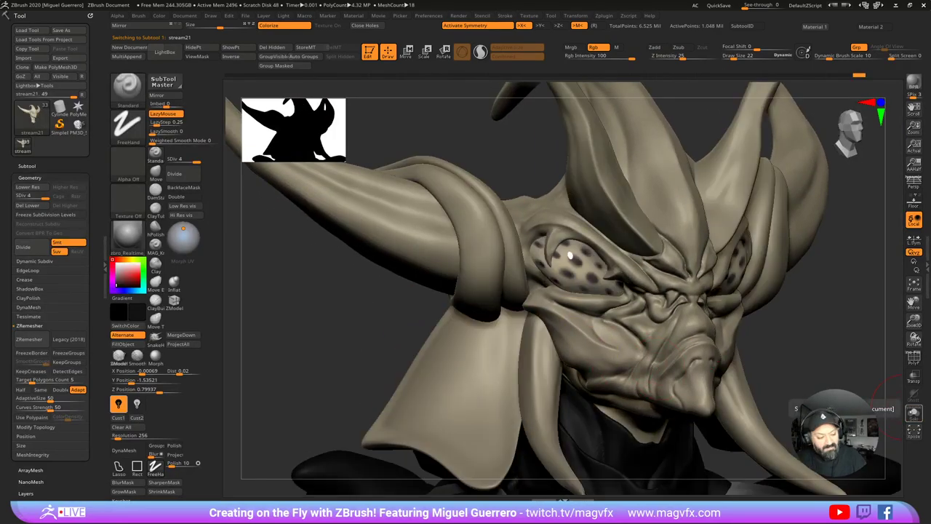
scroll(6, 415, "down", 5)
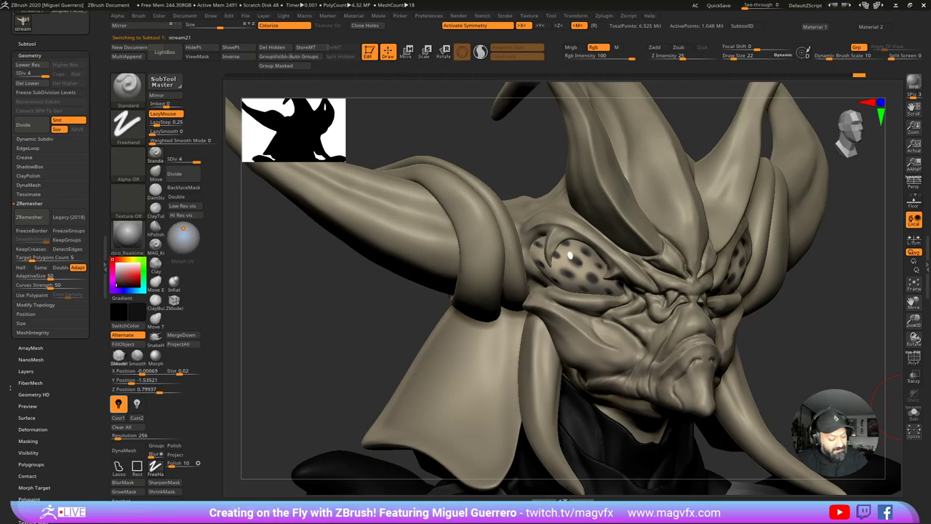
left_click_drag(10, 388, 11, 356)
left_click(28, 410)
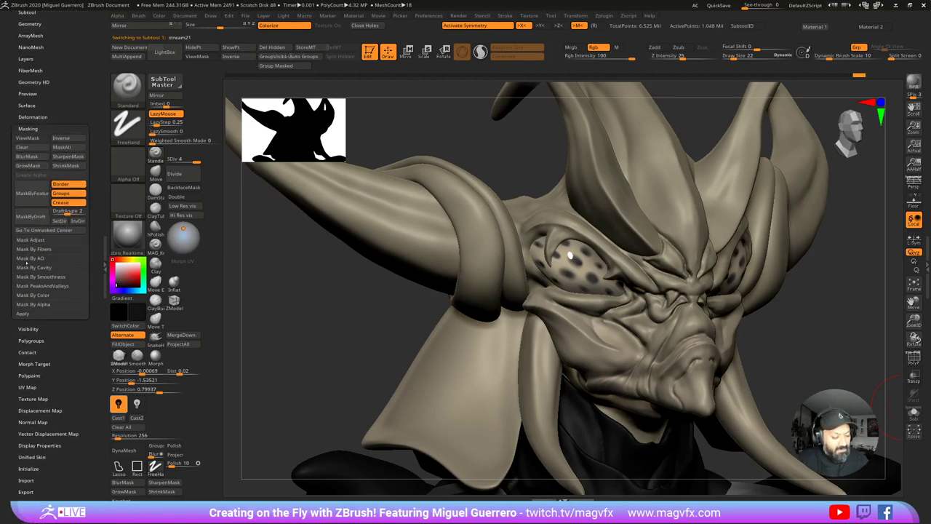
left_click(34, 267)
left_click(34, 276)
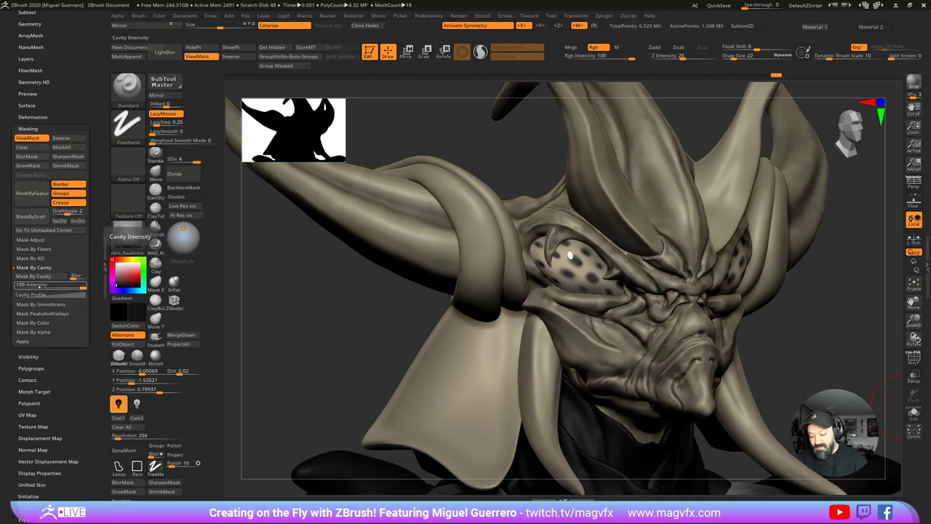
left_click_drag(891, 396, 429, 338)
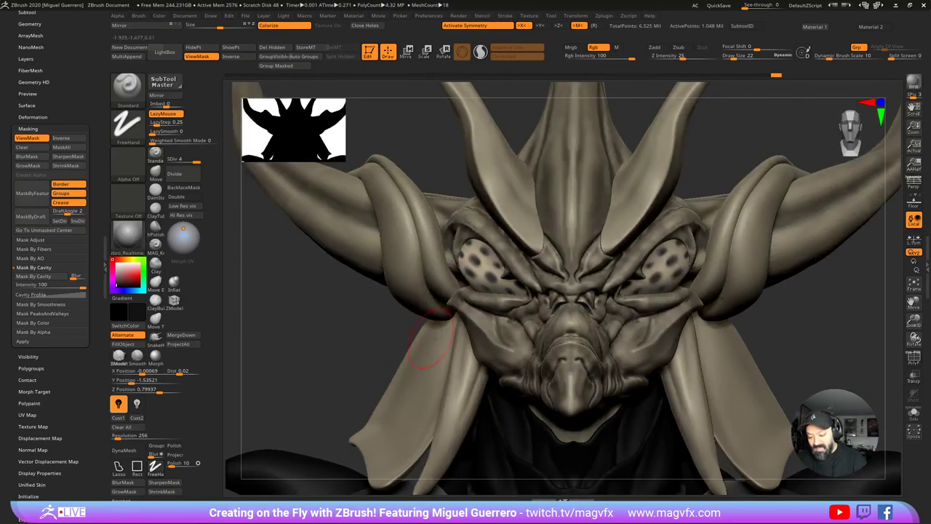
Step: Isolate the head, invert its cavity mask and paint dark grey around the eye sockets with draw size 18, then hide the mask overlay
key("alt+s")
mouse_move(320, 377)
left_mouse_down()
mouse_move(407, 388)
mouse_move(395, 339)
left_mouse_up()
left_click(406, 388, "ctrl")
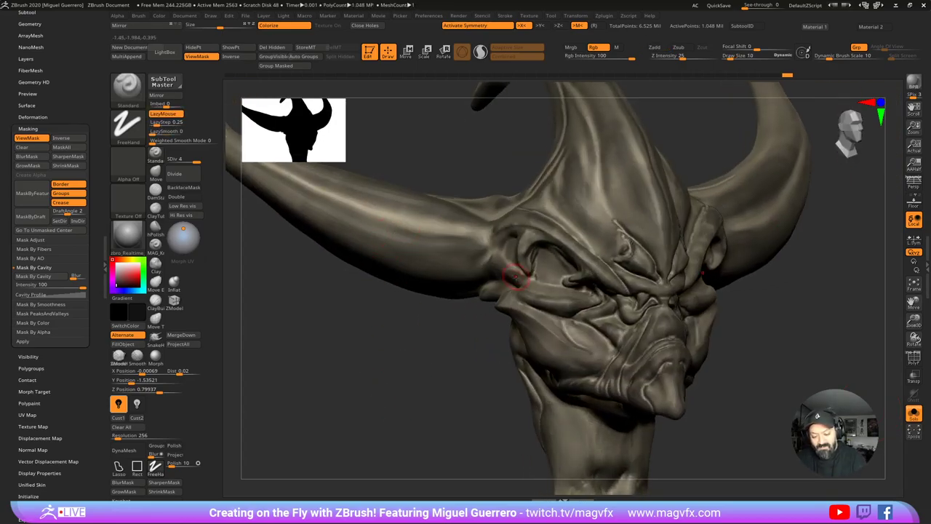
left_click_drag(119, 279, 117, 281)
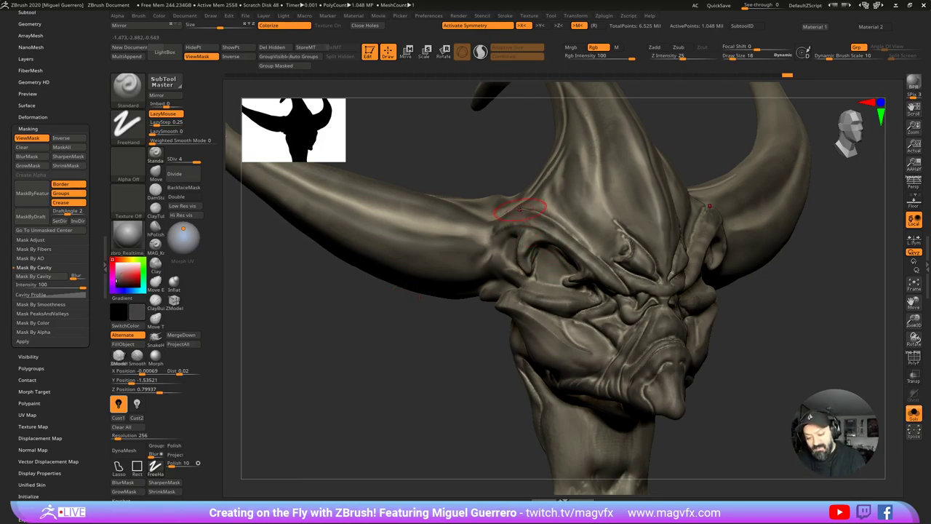
key("ctrl+h")
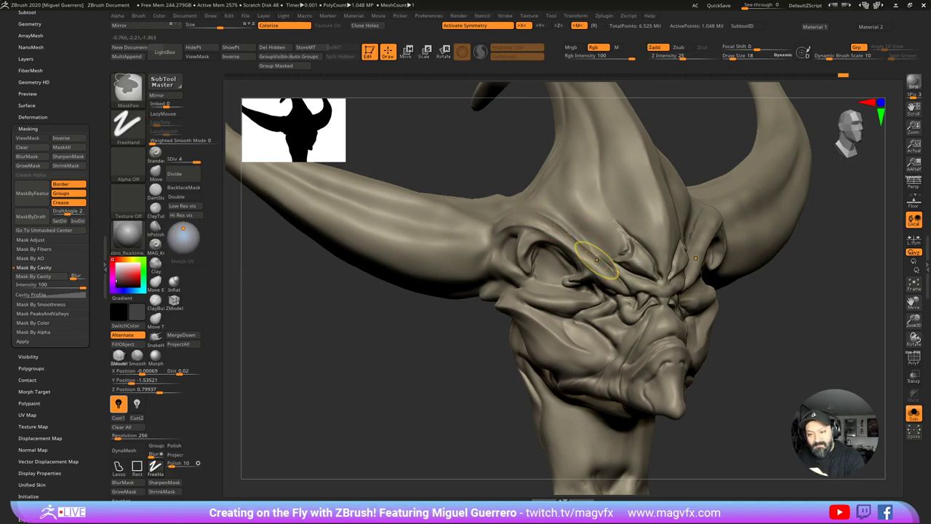
Step: Undo the last change on the head, expand the cavity profile curve and mask the head by cavity again
key("ctrl+z")
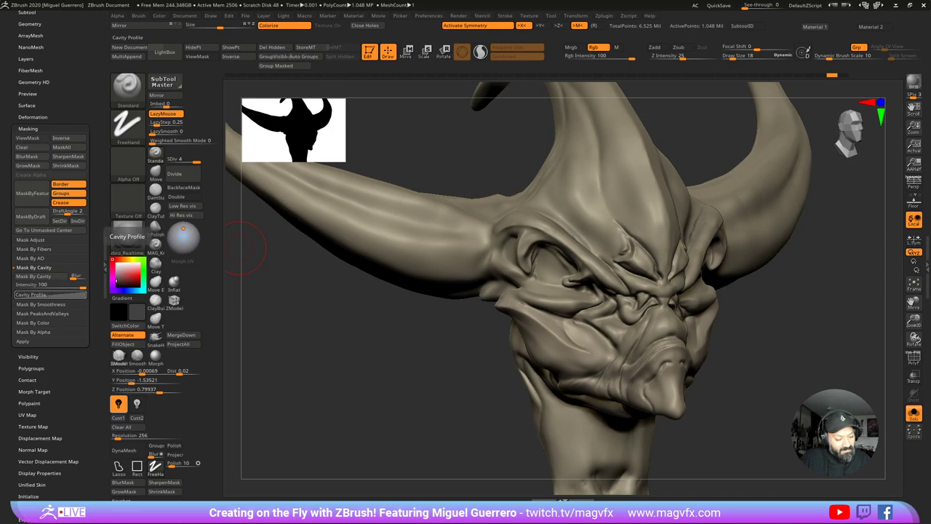
left_click(44, 294)
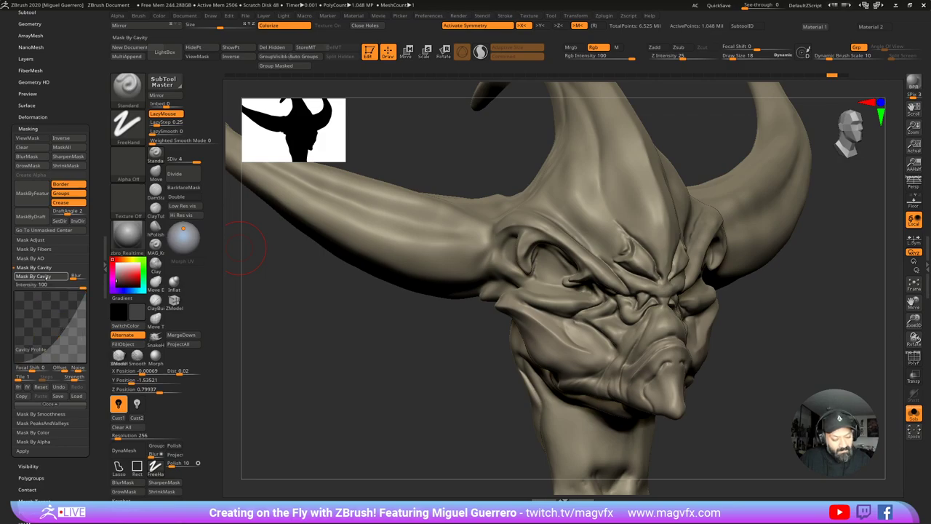
key("ctrl+h")
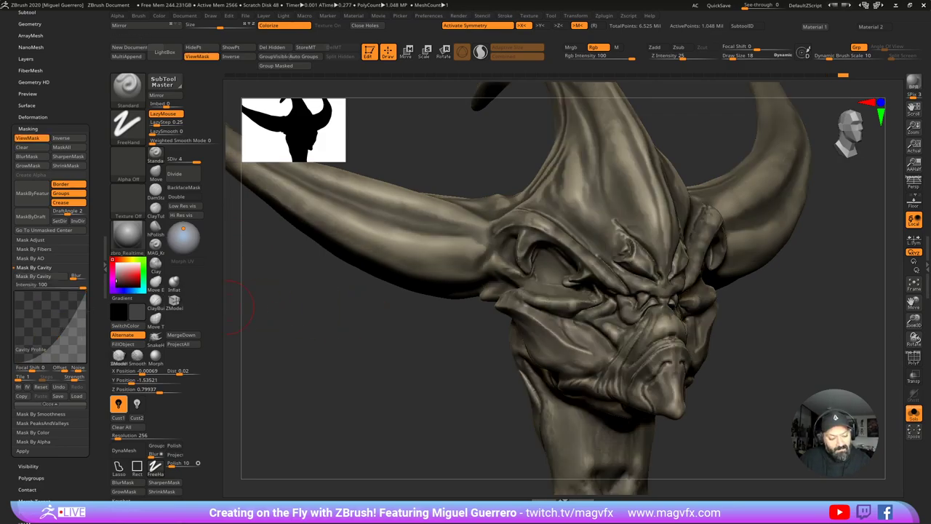
Step: Reshape the cavity profile curve at intensity 100, mask the head by cavity again and invert the mask
left_click_drag(60, 335, 66, 342)
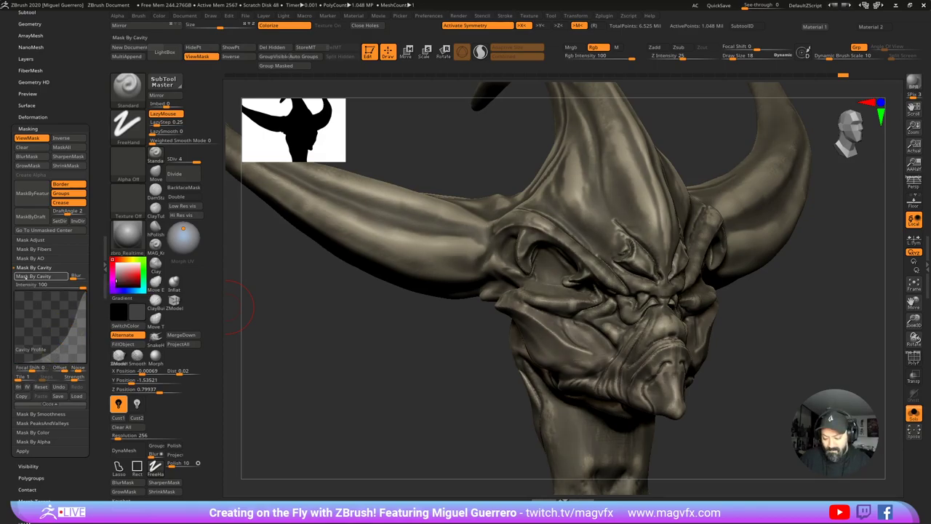
left_click_drag(374, 322, 365, 325, "shift")
left_click(400, 371, "ctrl")
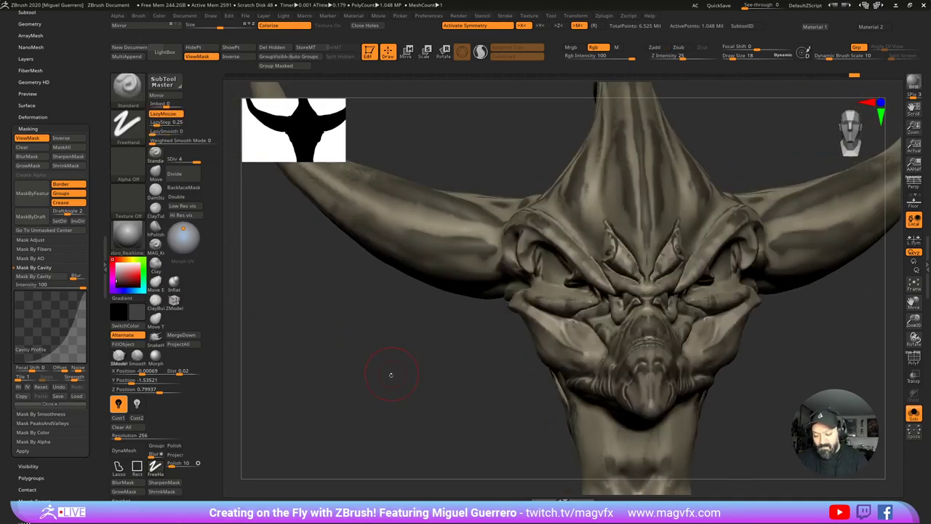
mouse_move(391, 374)
left_mouse_down()
mouse_move(399, 385)
mouse_move(451, 312)
left_mouse_up()
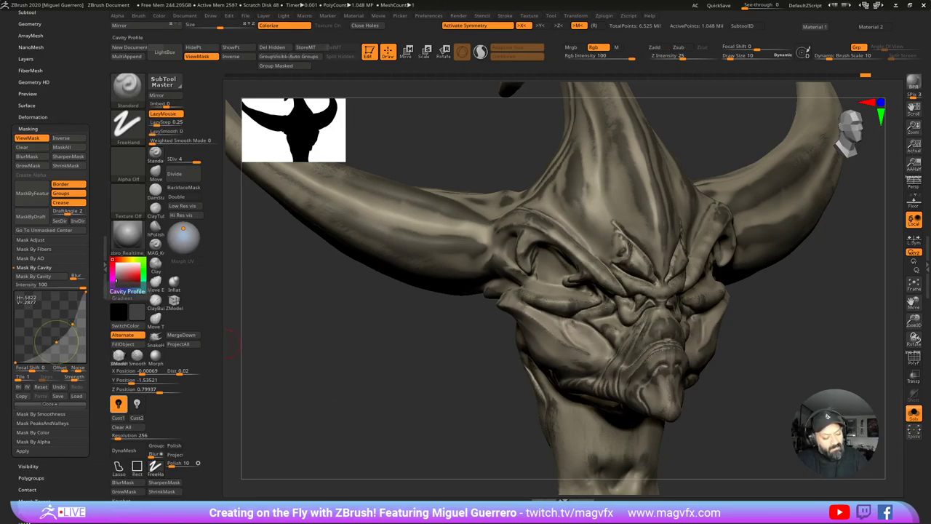
left_click(34, 276)
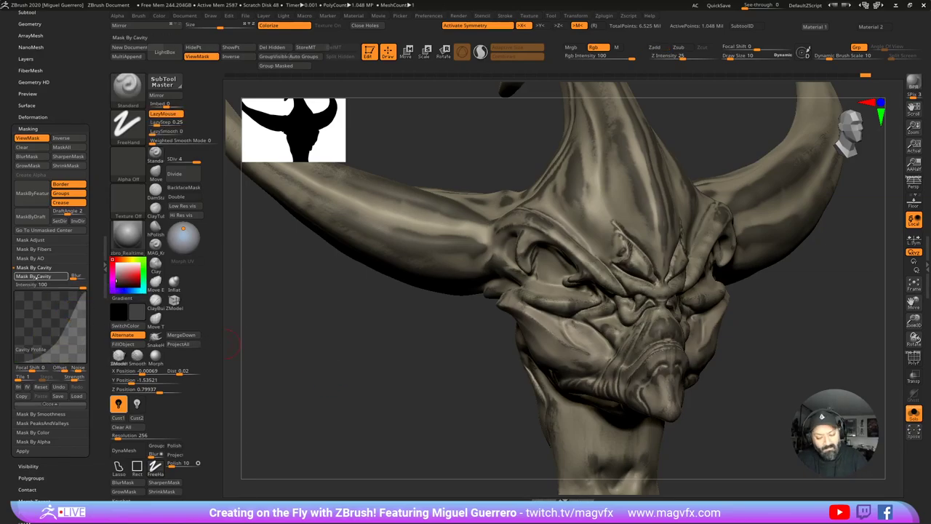
key("ctrl")
left_click(345, 367, "ctrl")
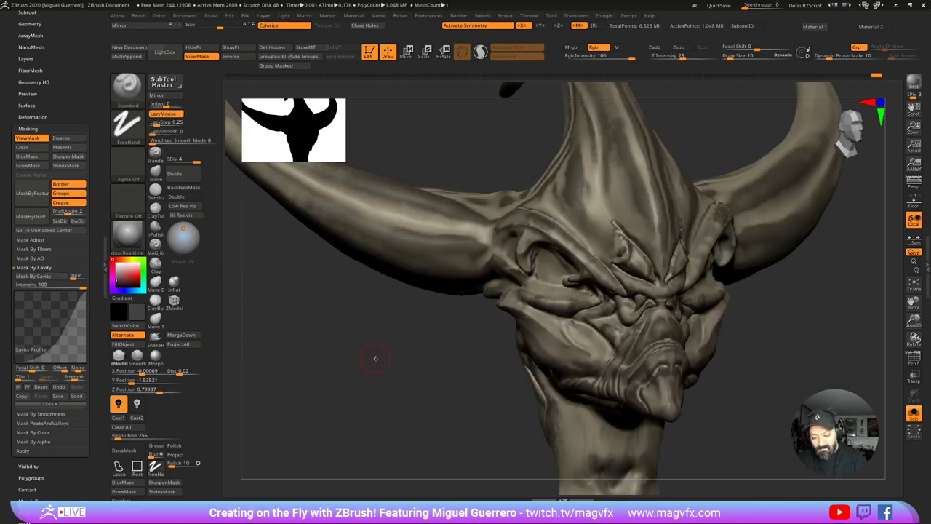
left_click_drag(375, 357, 399, 349)
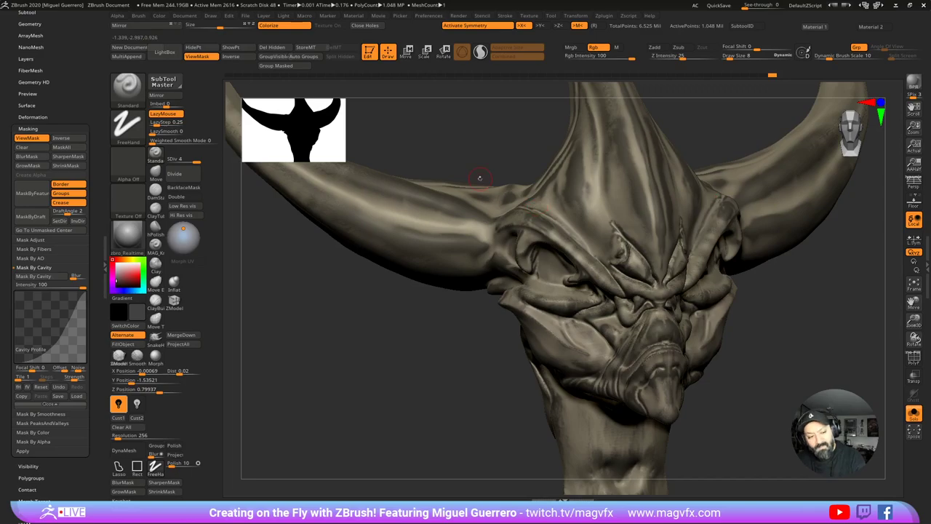
Step: Hide the mask overlay and paint dark shading into the creases of the cheeks, nose, mouth and jaw, raising the draw size from 10 to 18
key("ctrl+h")
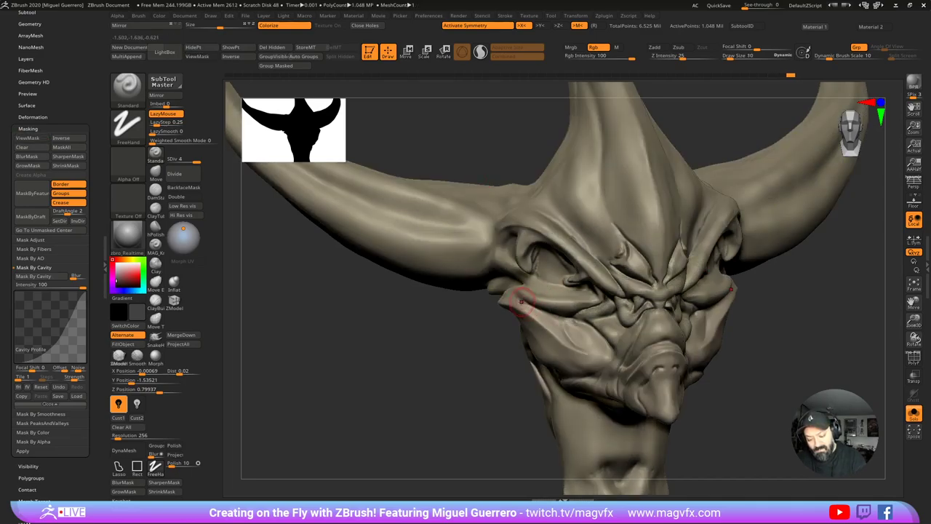
left_click_drag(525, 306, 575, 320)
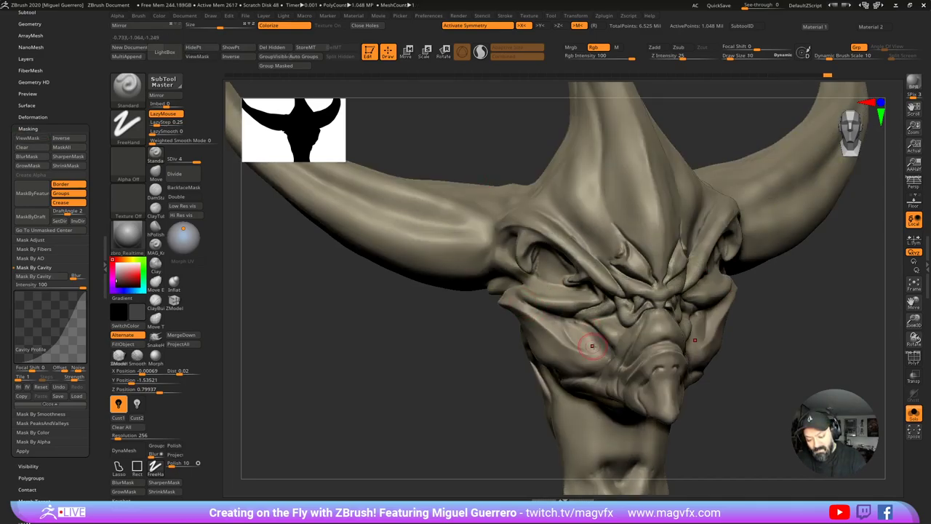
left_click_drag(540, 343, 540, 362)
right_click_drag(541, 362, 572, 323)
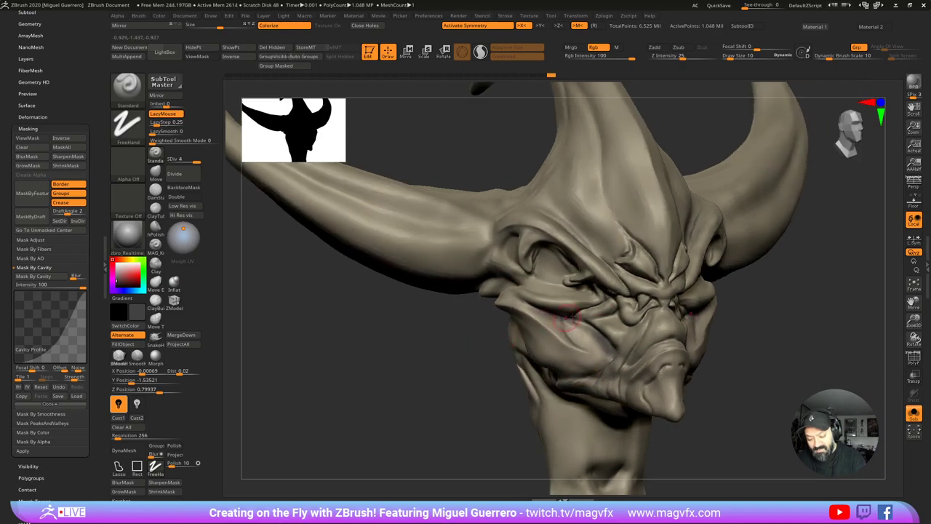
left_click_drag(586, 284, 631, 305)
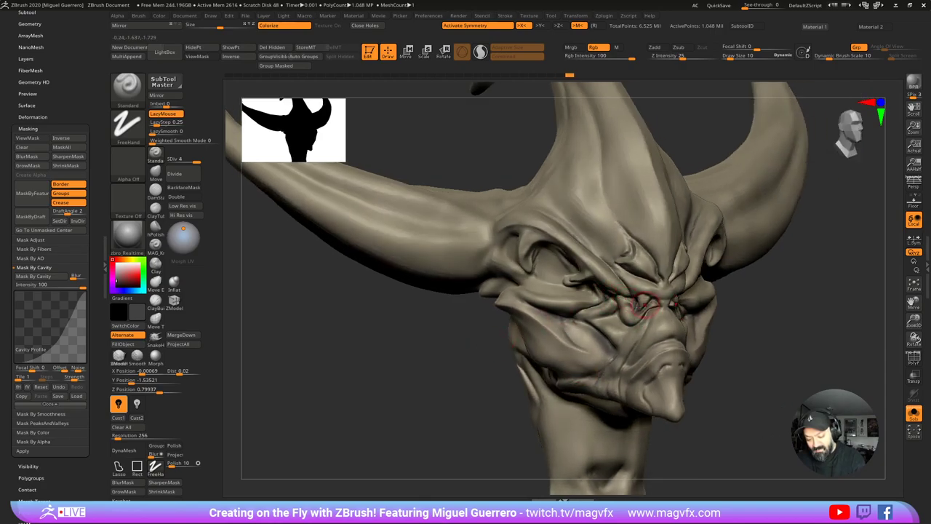
mouse_move(627, 365)
left_mouse_down()
mouse_move(661, 341)
mouse_move(619, 397)
left_mouse_up()
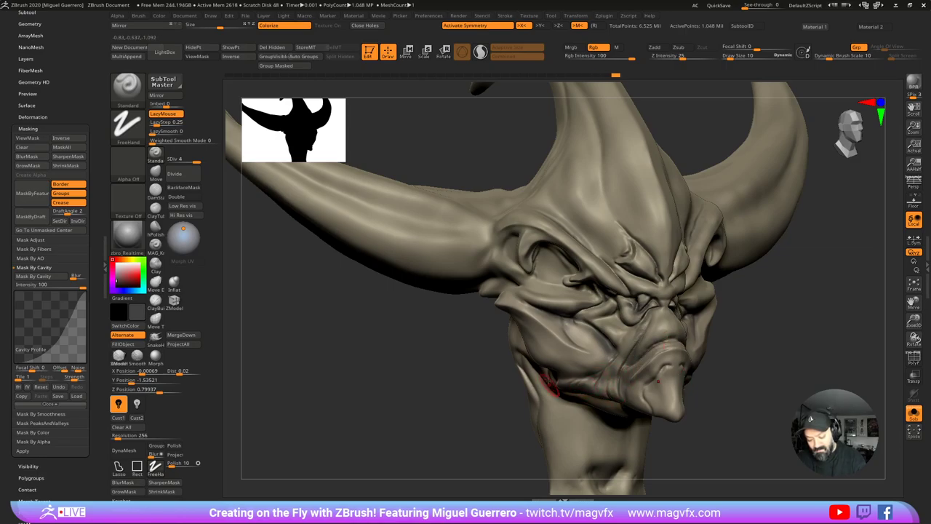
key("bracketright")
key("bracketright")
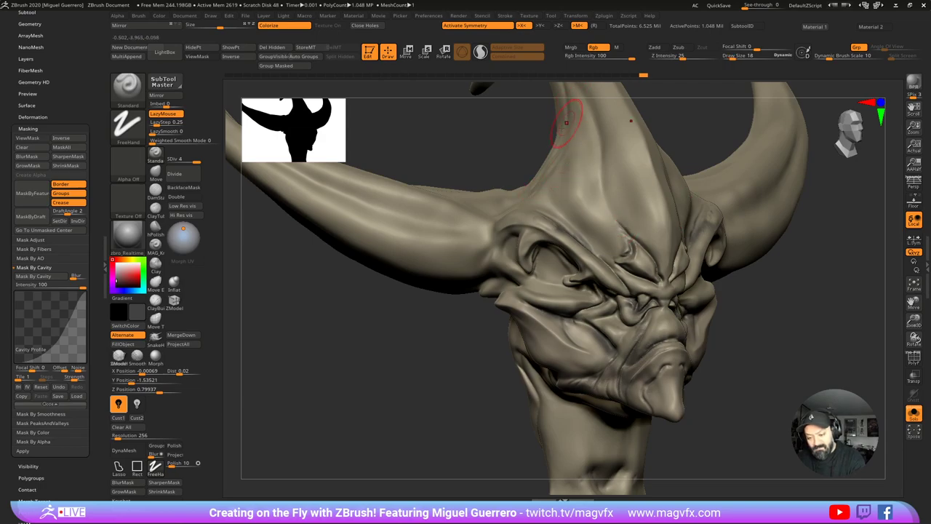
mouse_move(573, 117)
right_mouse_down("alt")
mouse_move(579, 171)
mouse_move(518, 195)
mouse_move(466, 175)
mouse_move(452, 149)
right_mouse_up("alt")
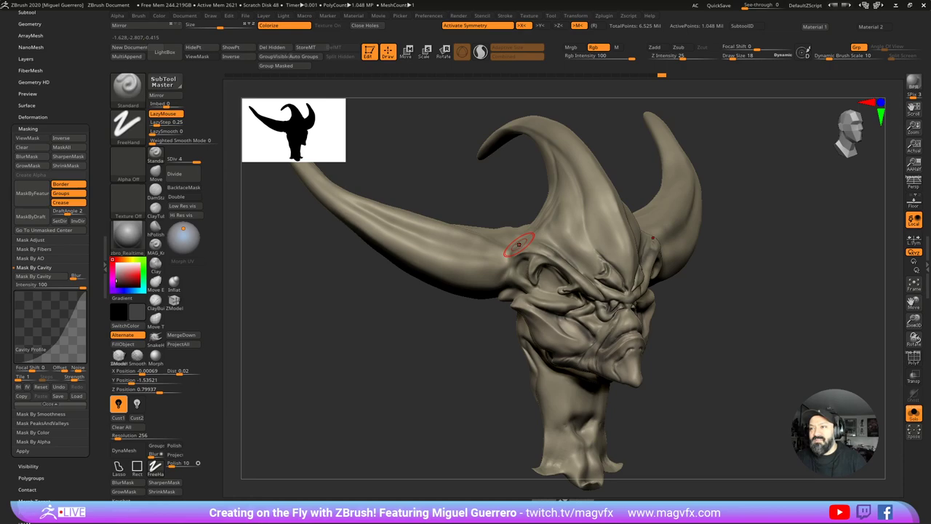
Step: Toggle the thumbnail preview of the model off and back on in the thumbnail preferences
left_click(427, 15)
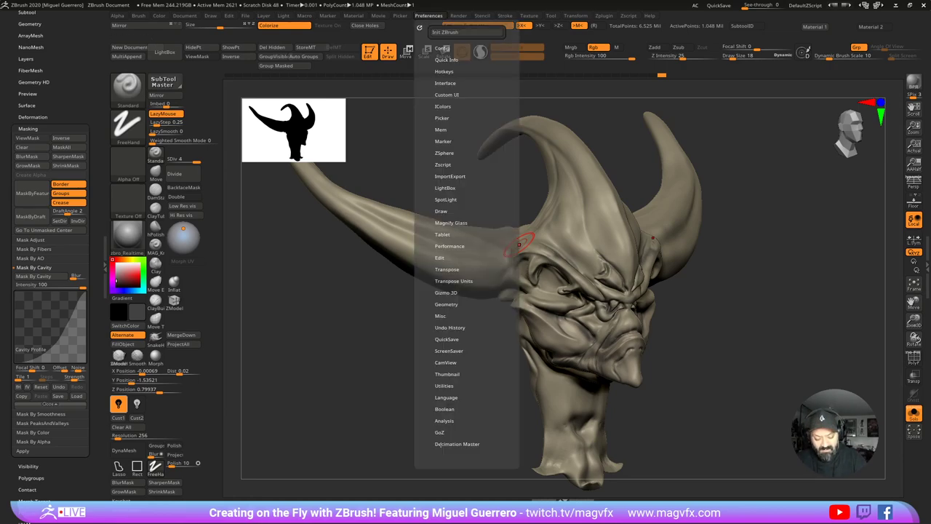
left_click(447, 374)
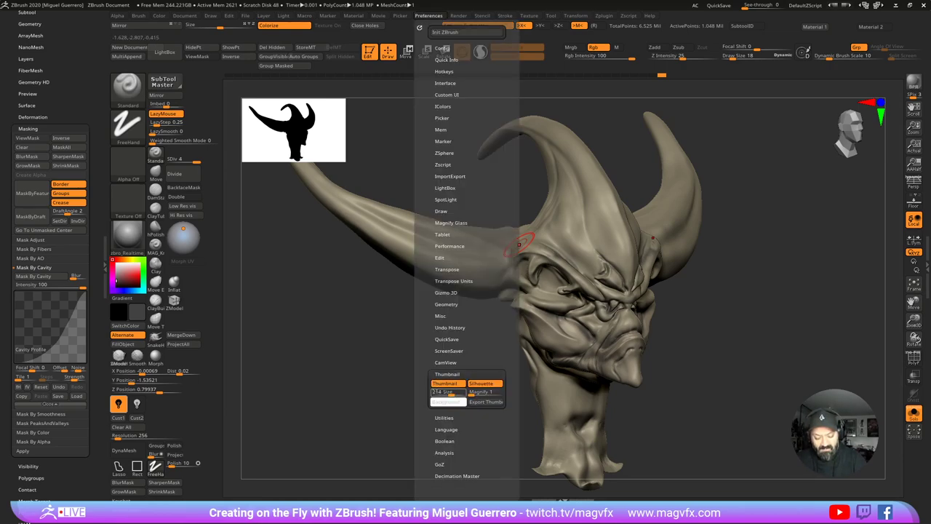
left_click(445, 383)
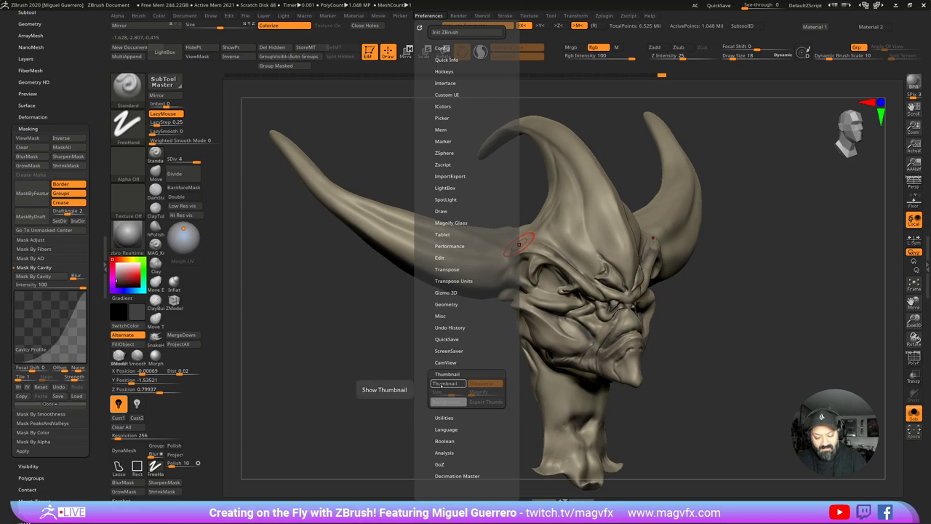
left_click(445, 383)
left_click(445, 384)
left_click(445, 383)
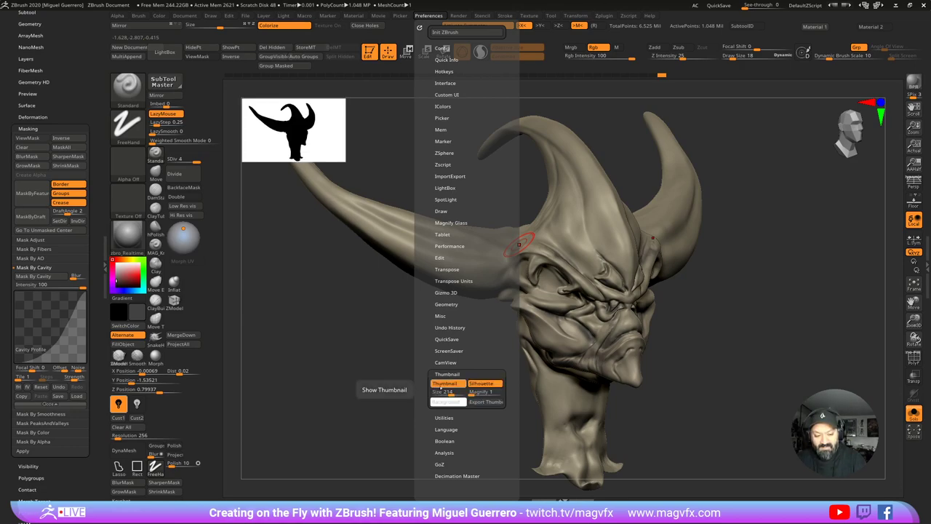
left_click(445, 383)
left_click(444, 384)
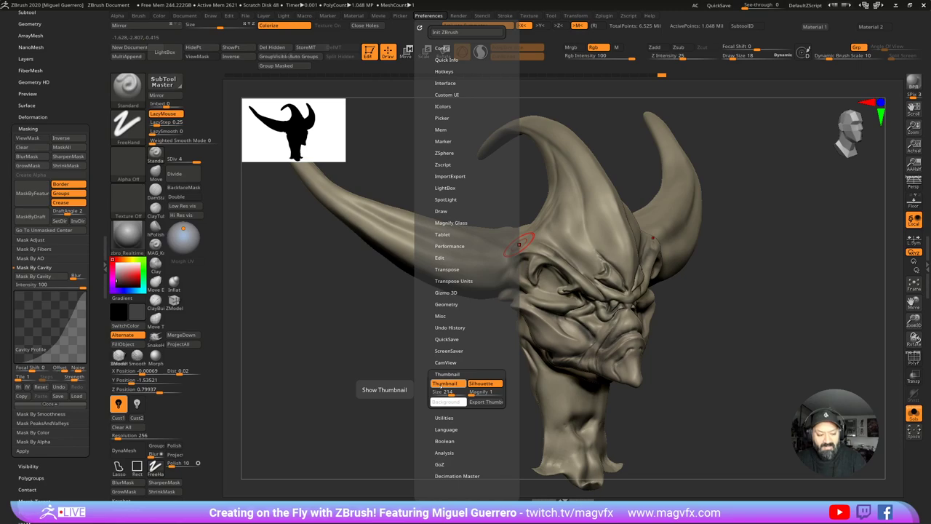
left_click(444, 383)
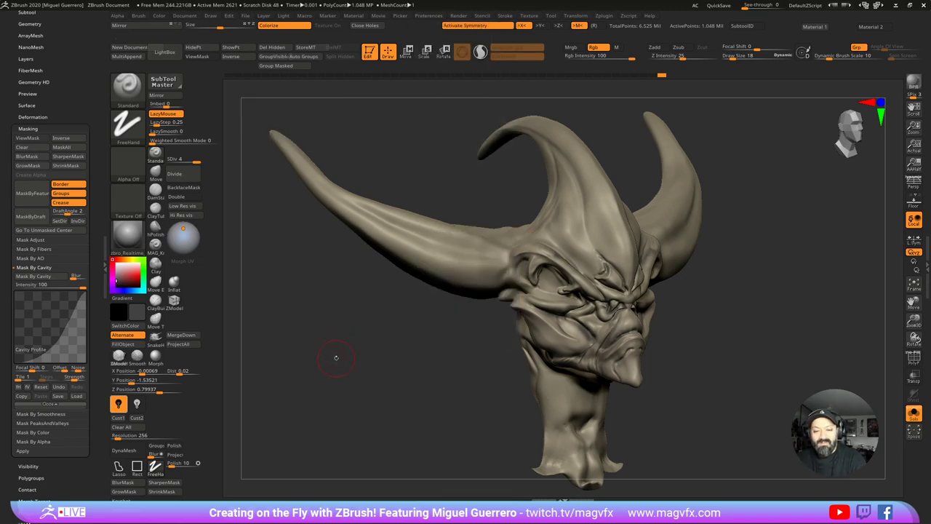
left_click(428, 15)
left_click(443, 383)
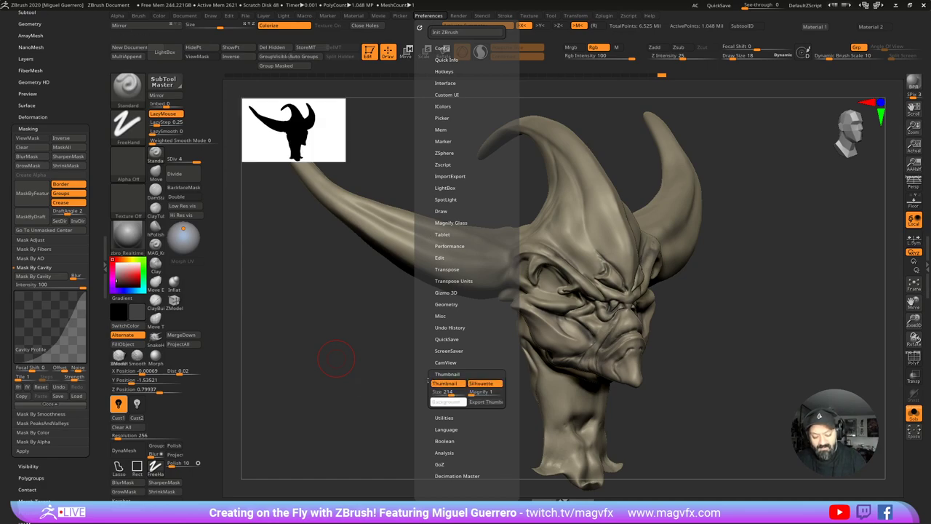
Step: Switch the thumbnail preview's Silhouette mode off to show the shaded model, and turn it back on
left_click(480, 384)
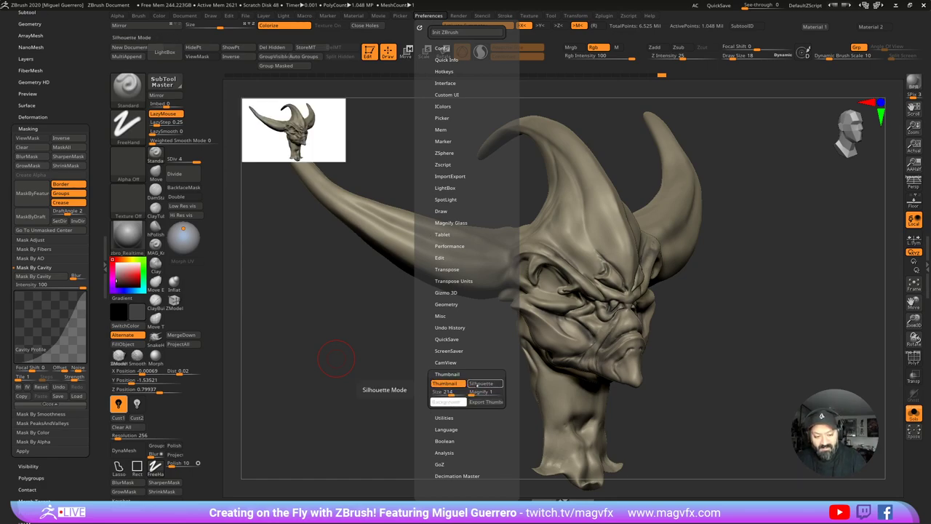
left_click(479, 383)
left_click(480, 384)
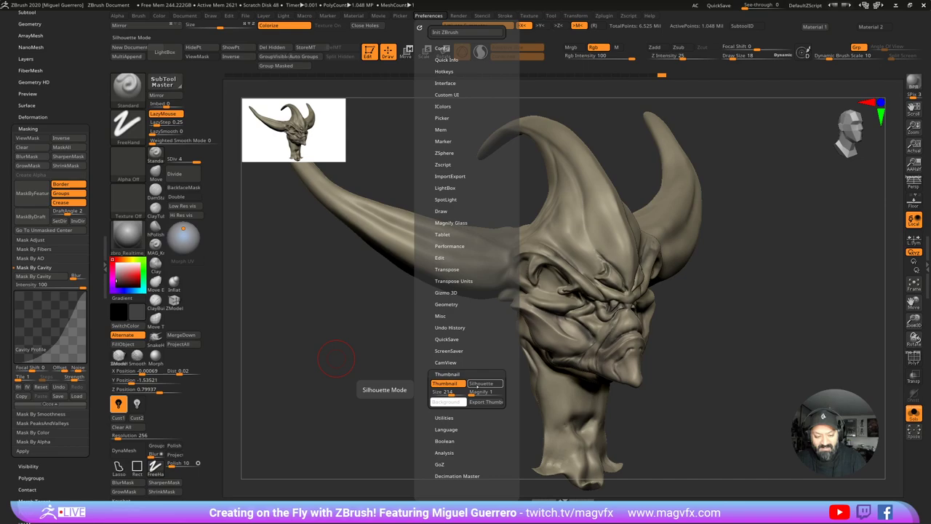
left_click(477, 384)
left_click(478, 384)
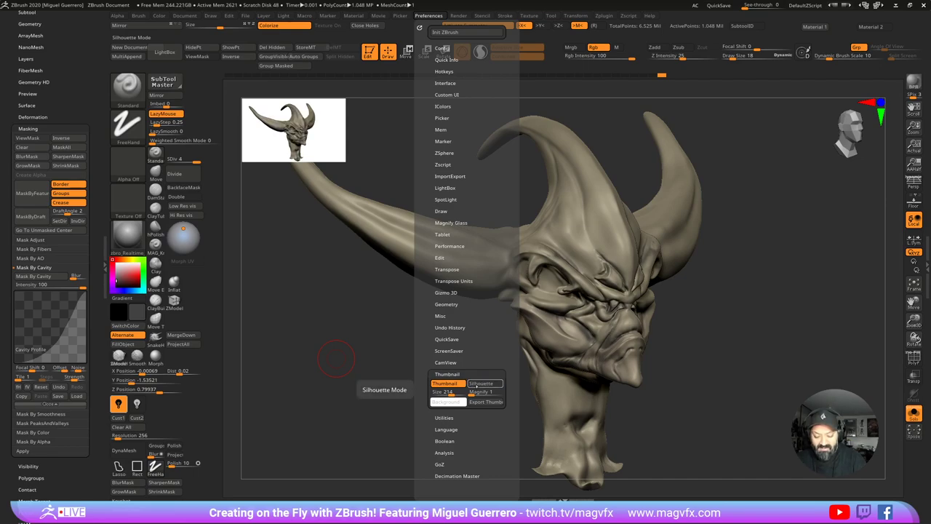
left_click(477, 383)
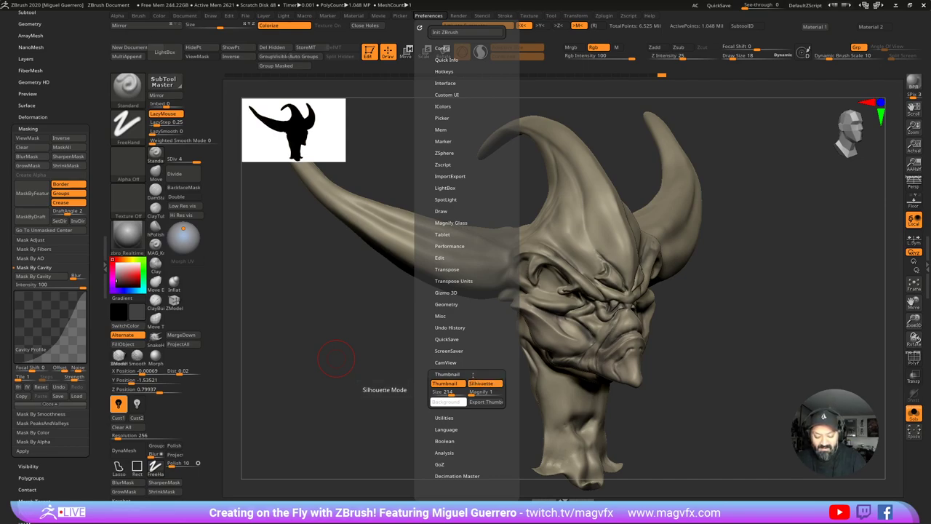
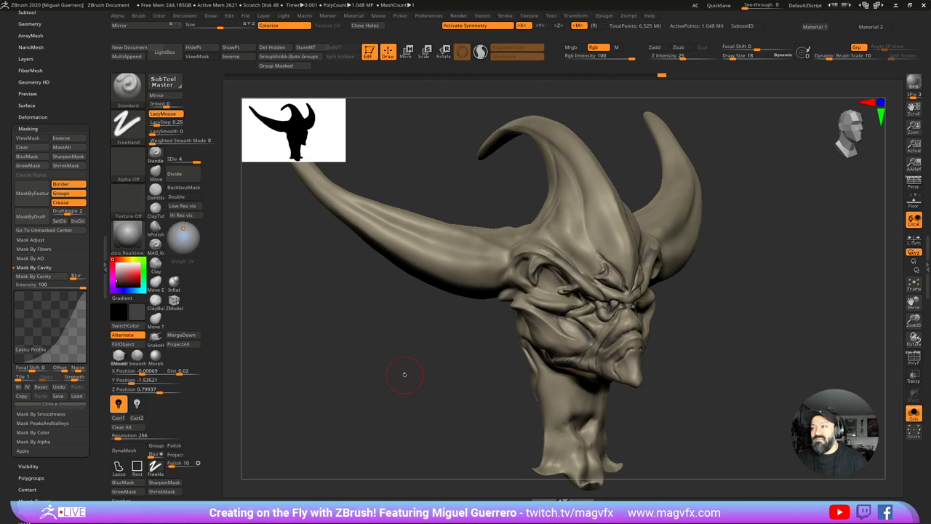
Step: Turn off Solo mode to show all subtools and examine the full bust from the front and side
key("ctrl+shift+s")
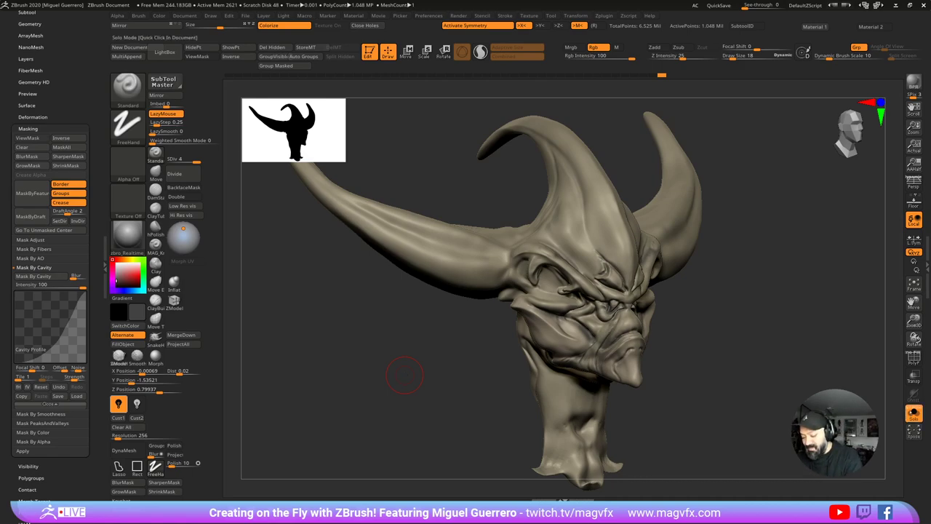
mouse_move(354, 322)
left_mouse_down()
mouse_move(341, 314)
mouse_move(368, 328)
left_mouse_up()
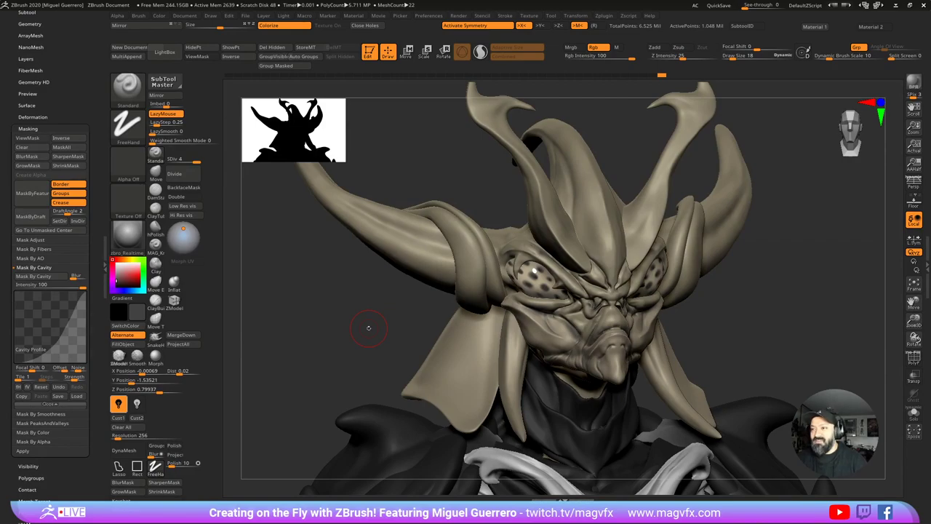
mouse_move(358, 354)
left_mouse_down()
mouse_move(354, 327)
mouse_move(381, 335)
mouse_move(417, 310)
left_mouse_up()
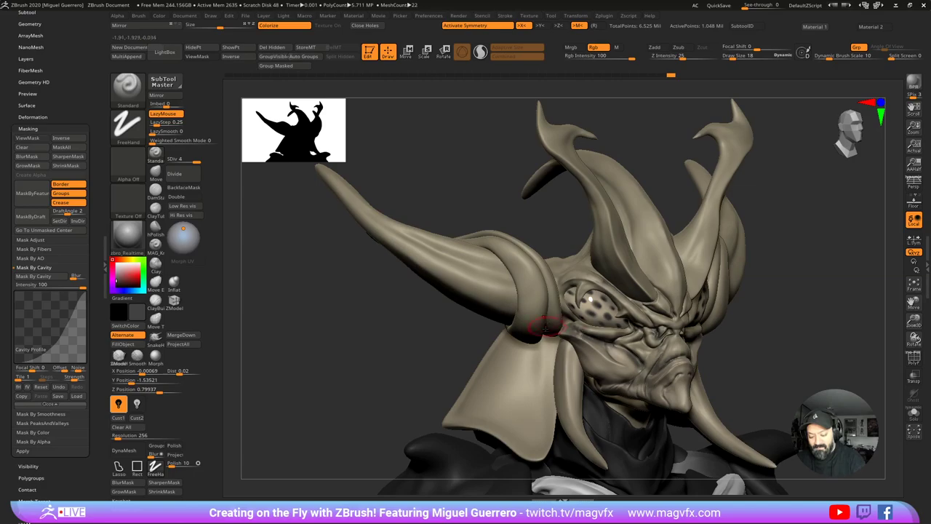
left_click_drag(418, 341, 353, 341)
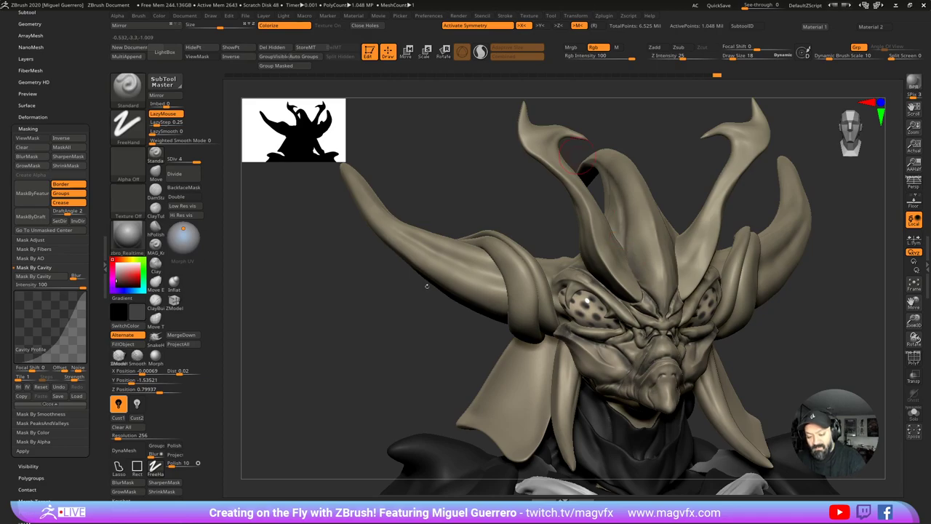
left_click_drag(427, 286, 460, 284)
left_click_drag(413, 246, 510, 279)
left_click_drag(393, 342, 466, 306)
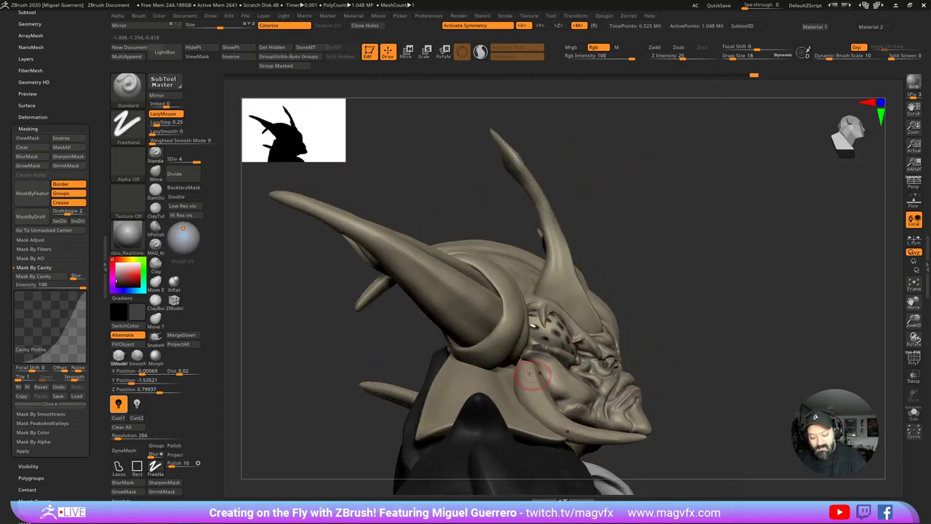
Step: Display the mask over the head to check which recesses it leaves open, and hide the overlay again
right_click_drag(598, 413, 585, 416)
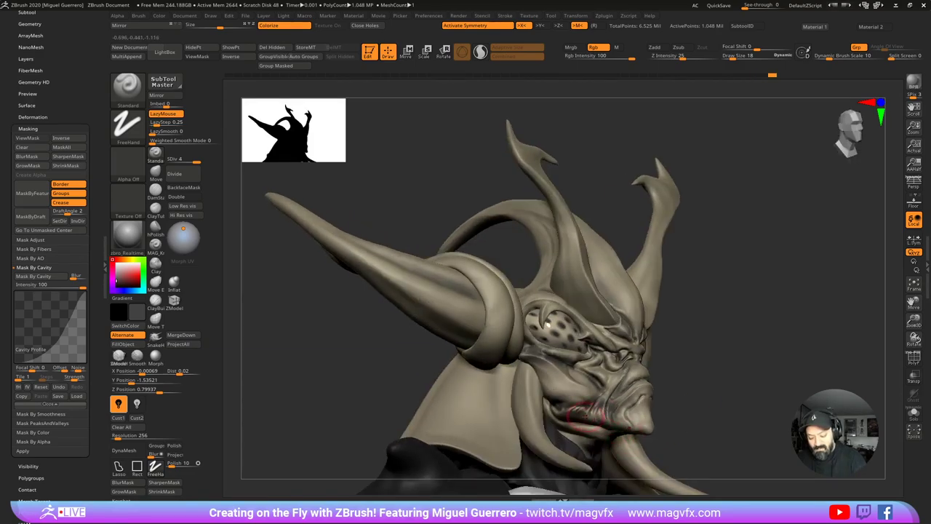
key("ctrl+h")
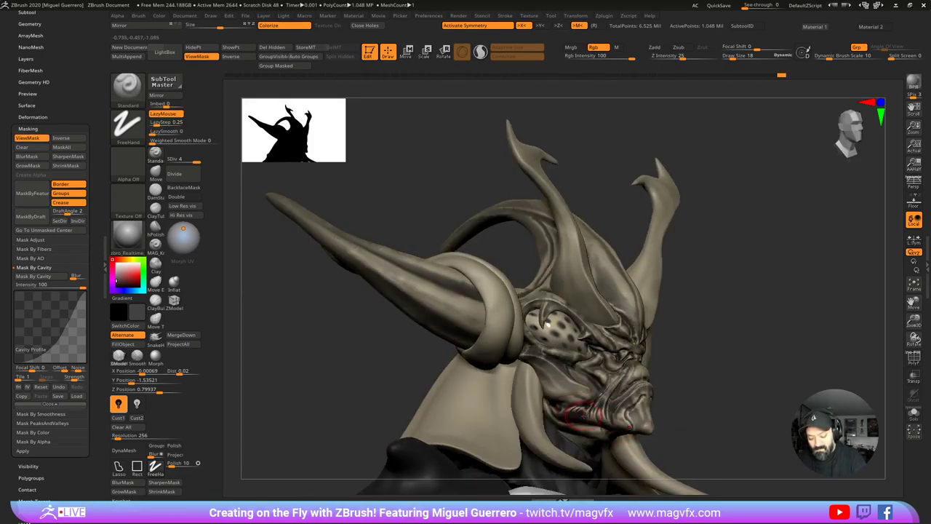
right_click_drag(692, 433, 621, 435)
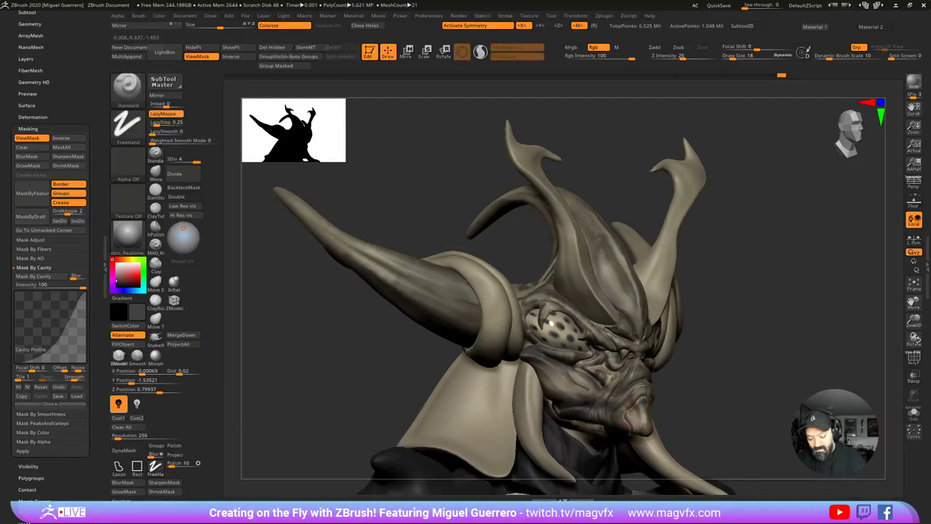
key("ctrl+h")
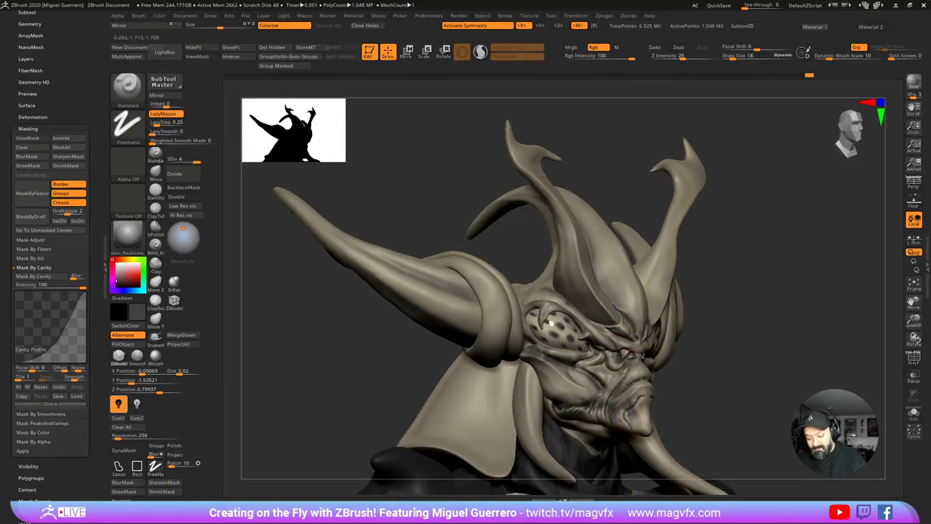
Step: Paint dark shading into the masked head's recesses around the eye, the central crest and the side horn
left_click_drag(518, 301, 582, 321)
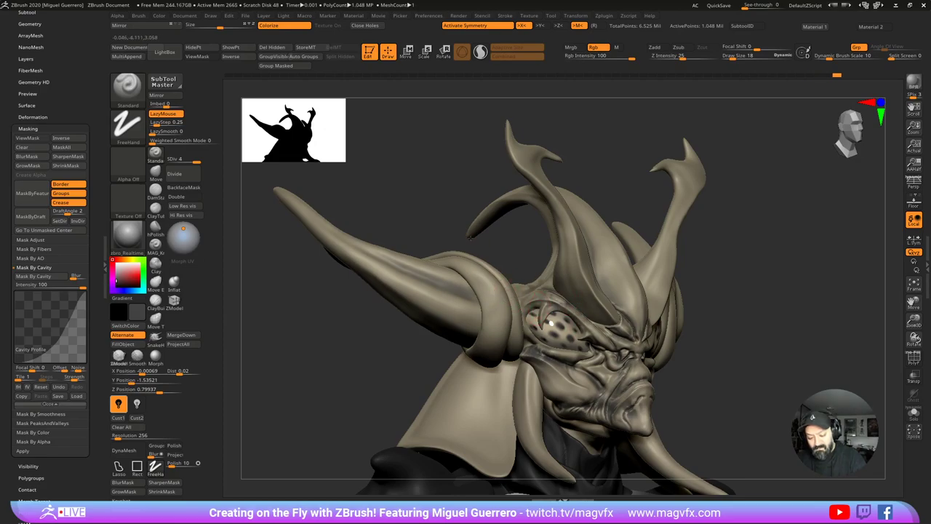
mouse_move(512, 290)
left_mouse_down()
mouse_move(466, 269)
mouse_move(560, 215)
left_mouse_up()
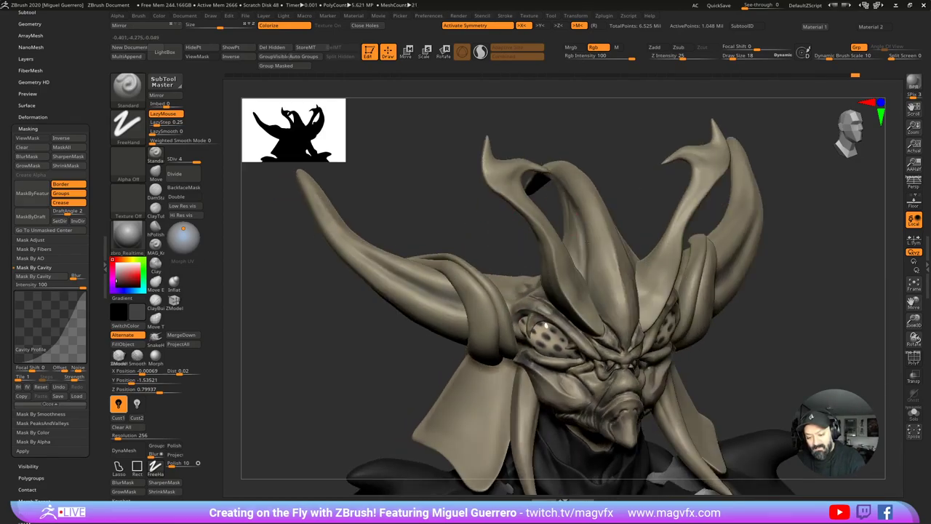
mouse_move(407, 283)
left_mouse_down()
mouse_move(357, 247)
mouse_move(339, 308)
left_mouse_up()
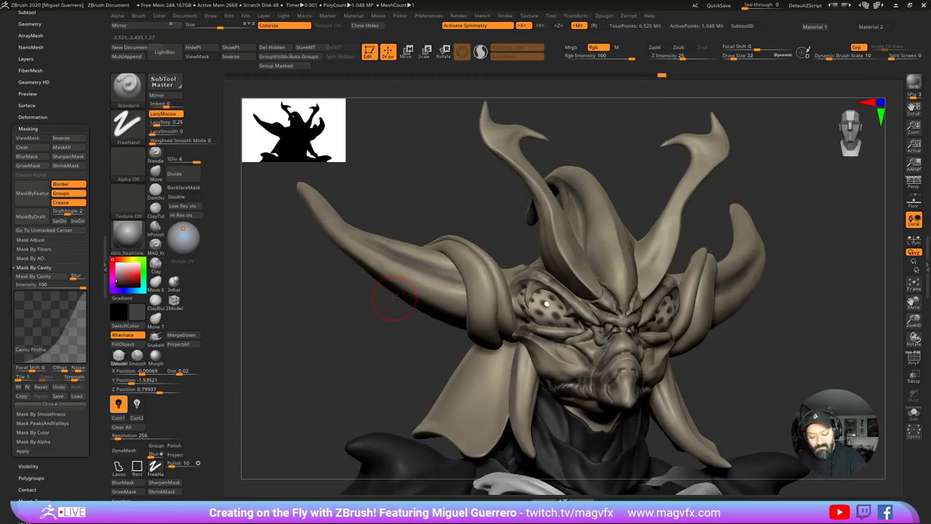
Step: Enlarge the brush to size 62 and darken the side horns, working around to their rear surfaces
key("bracketright")
key("bracketright")
key("bracketright")
left_click_drag(392, 283, 465, 308, "shift")
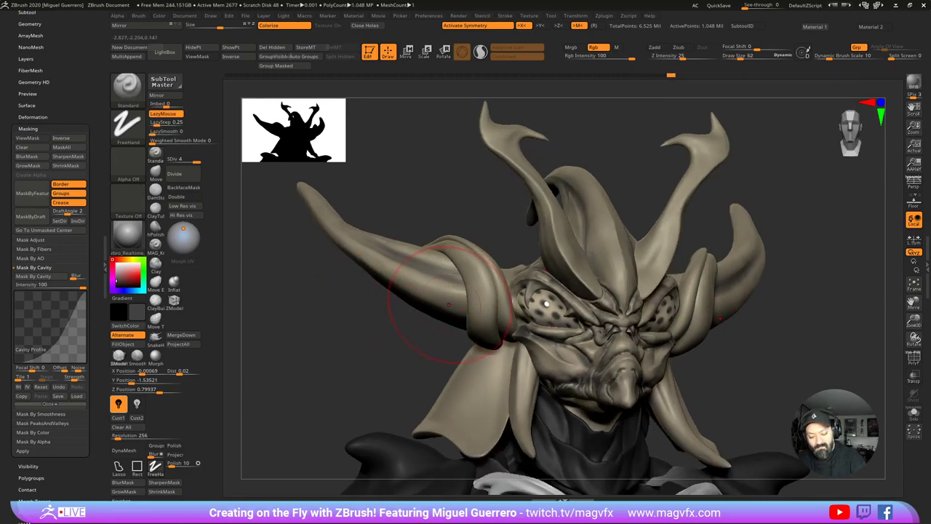
left_click_drag(564, 359, 565, 370)
left_click_drag(429, 374, 486, 362)
left_click_drag(437, 182, 476, 181)
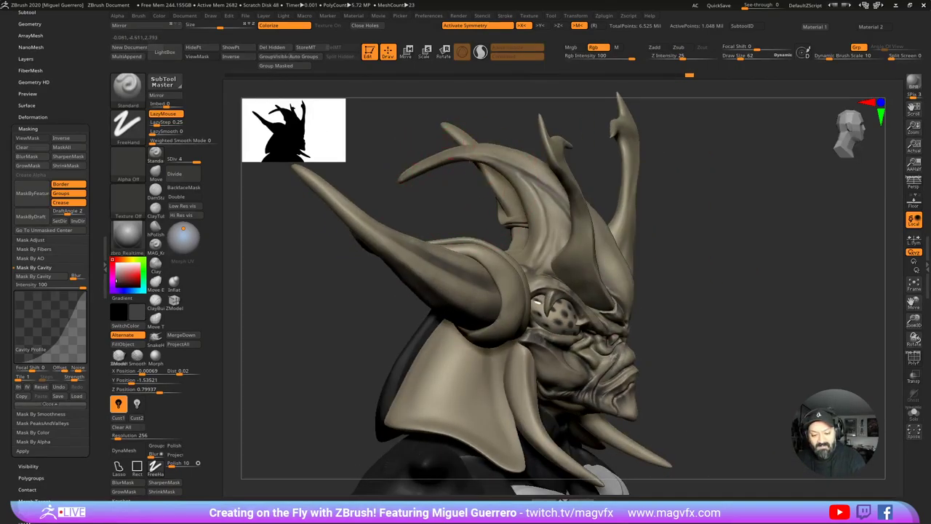
left_click_drag(375, 288, 518, 274)
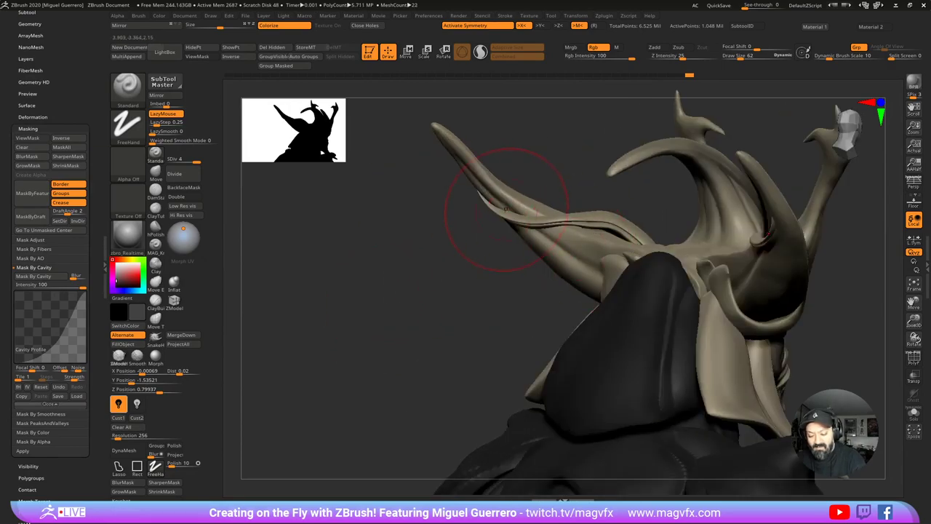
left_click_drag(506, 210, 542, 238)
left_click_drag(480, 288, 327, 280)
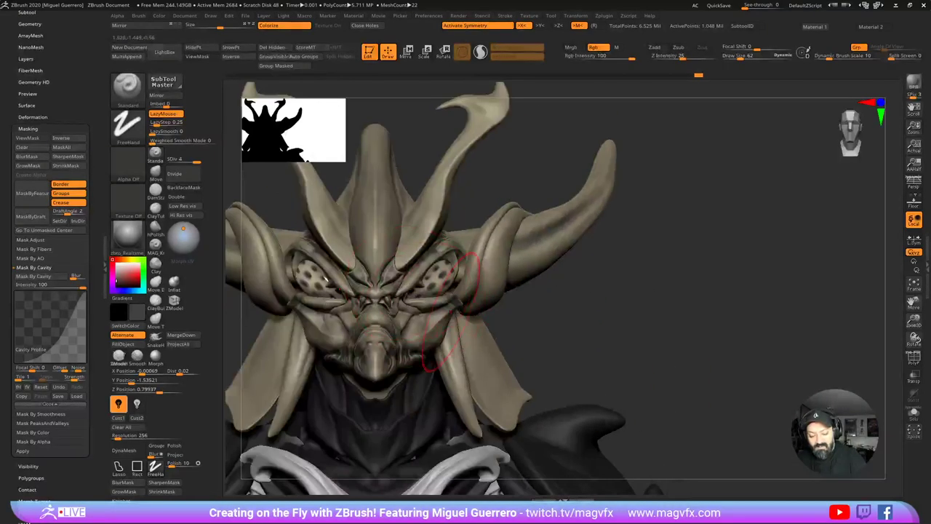
left_click_drag(451, 313, 621, 299)
left_click_drag(339, 304, 524, 310)
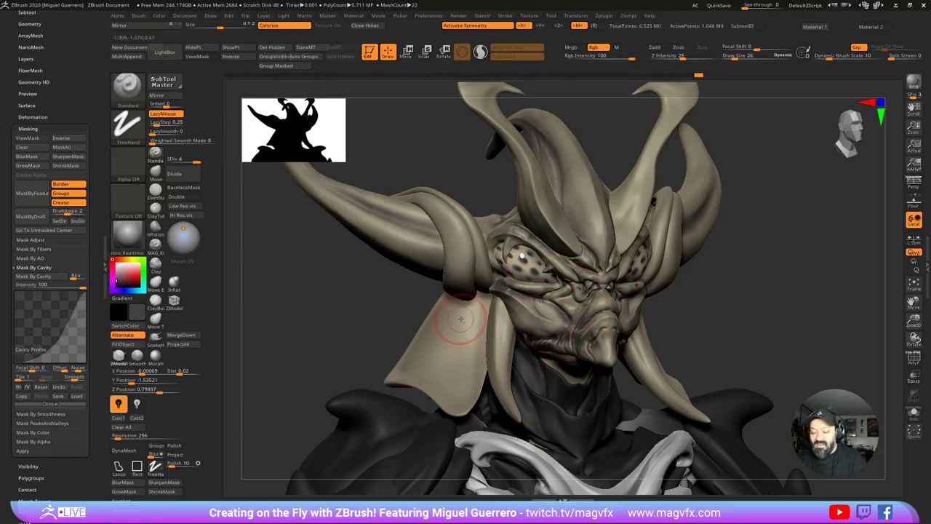
Step: Switch the Standard brush to the Color Spray stroke and pick a dark brown paint colour
mouse_move(460, 318)
right_mouse_down("alt")
mouse_move(480, 337)
mouse_move(376, 311)
right_mouse_up("alt")
mouse_move(378, 301)
left_mouse_down()
mouse_move(408, 305)
mouse_move(281, 284)
left_mouse_up()
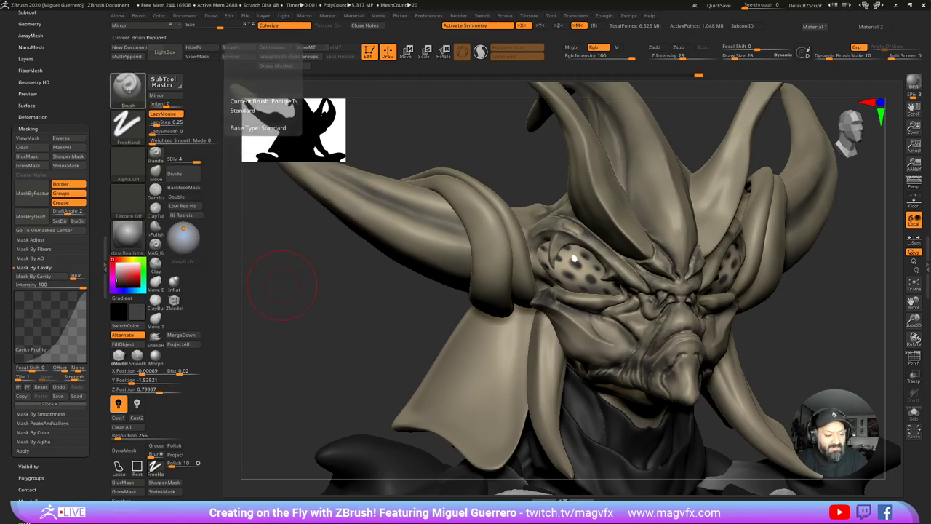
left_click(123, 124)
left_click(127, 124)
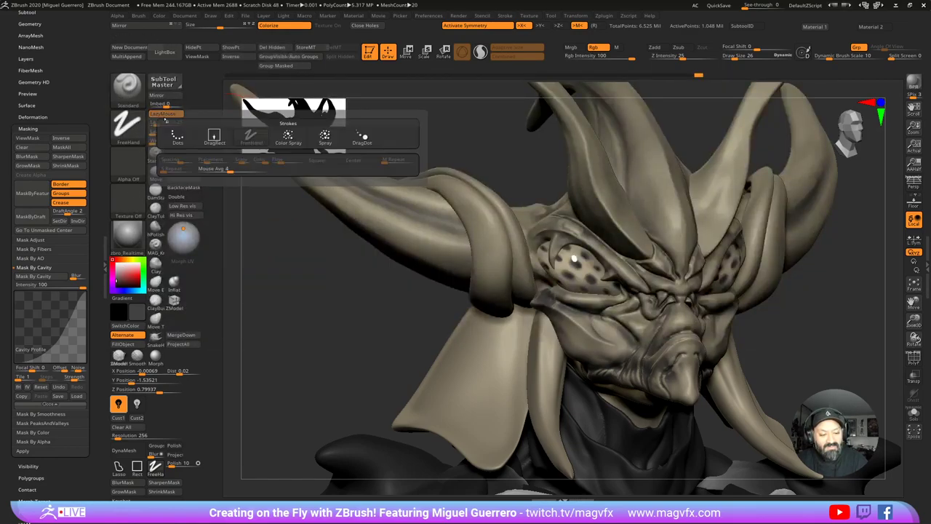
left_click(288, 137)
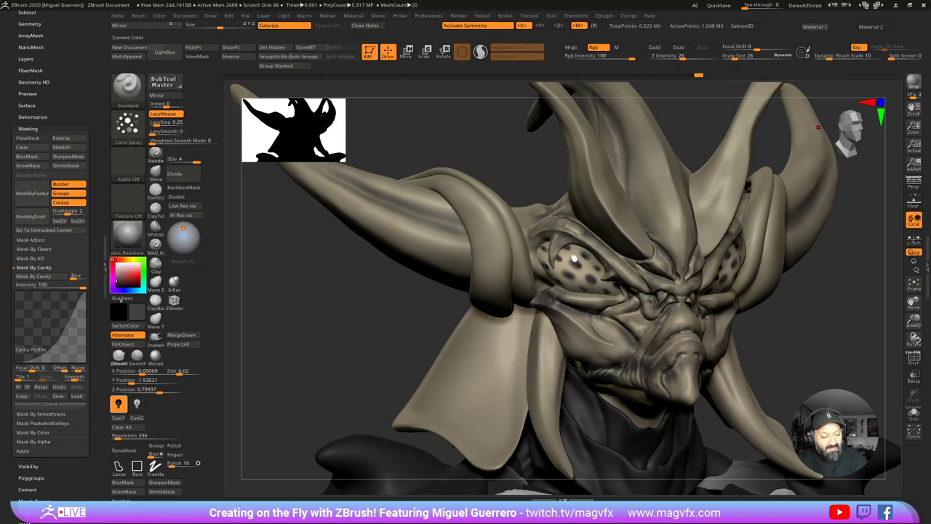
left_click(124, 260)
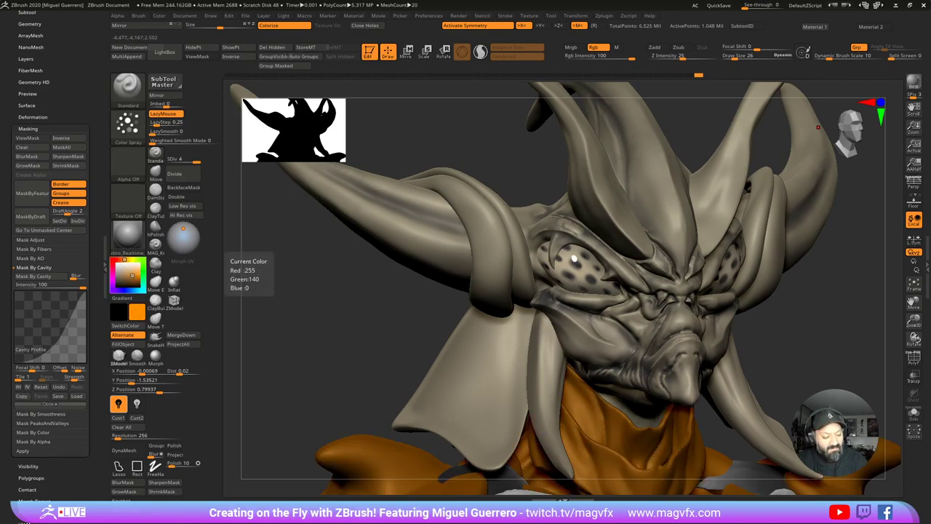
left_click(132, 276)
left_click_drag(131, 276, 129, 281)
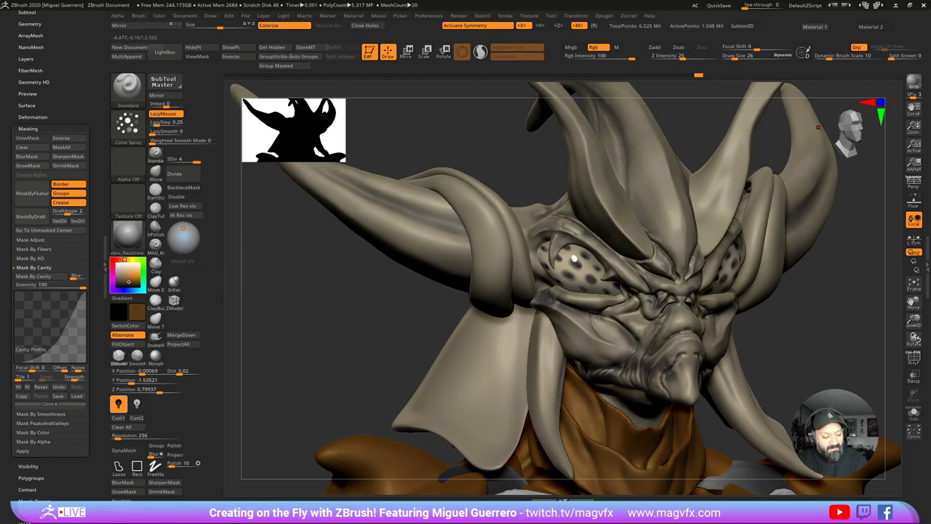
left_click_drag(322, 284, 339, 306)
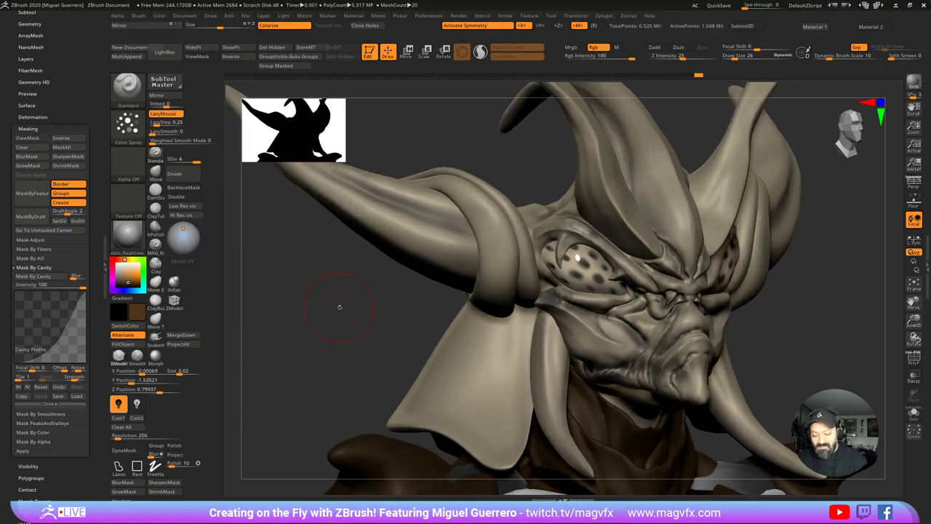
Step: Isolate the head with Solo and try Color Spray strokes on the base of the side horn
left_click(914, 413)
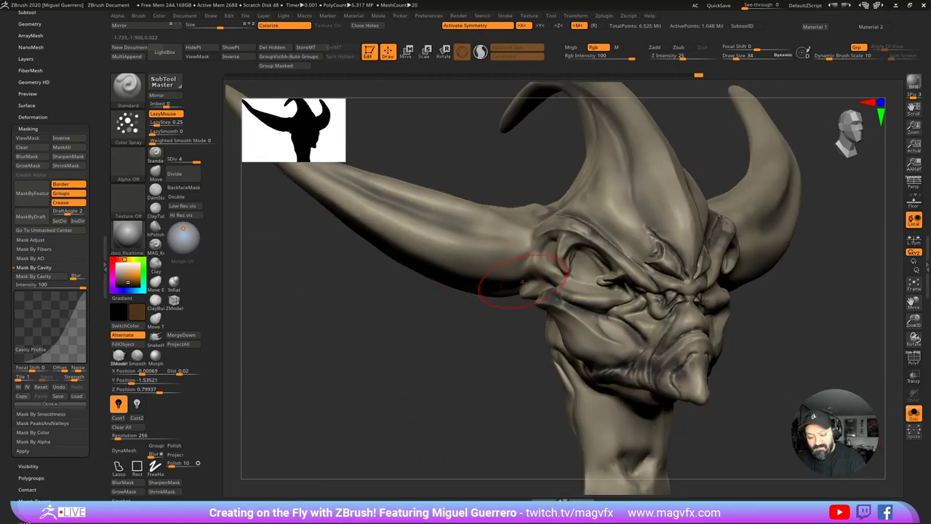
left_click_drag(529, 266, 540, 266)
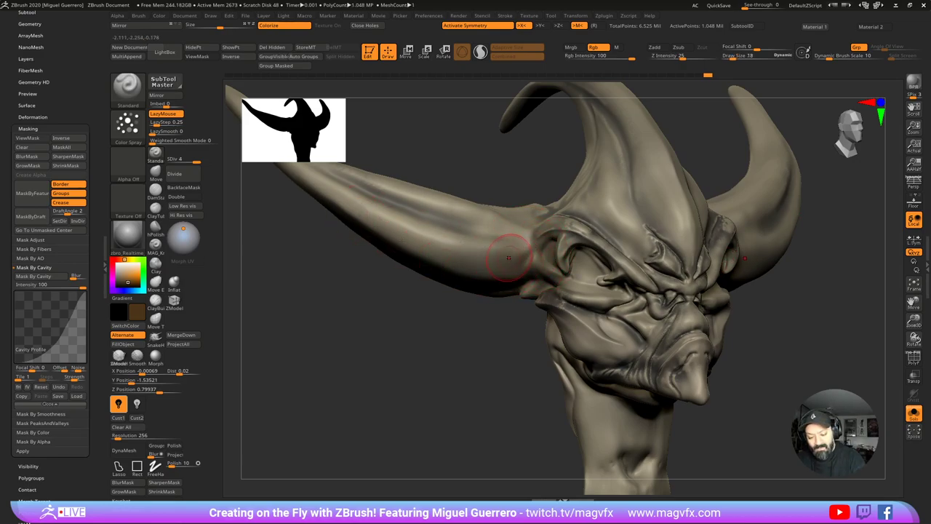
left_click_drag(497, 249, 466, 247)
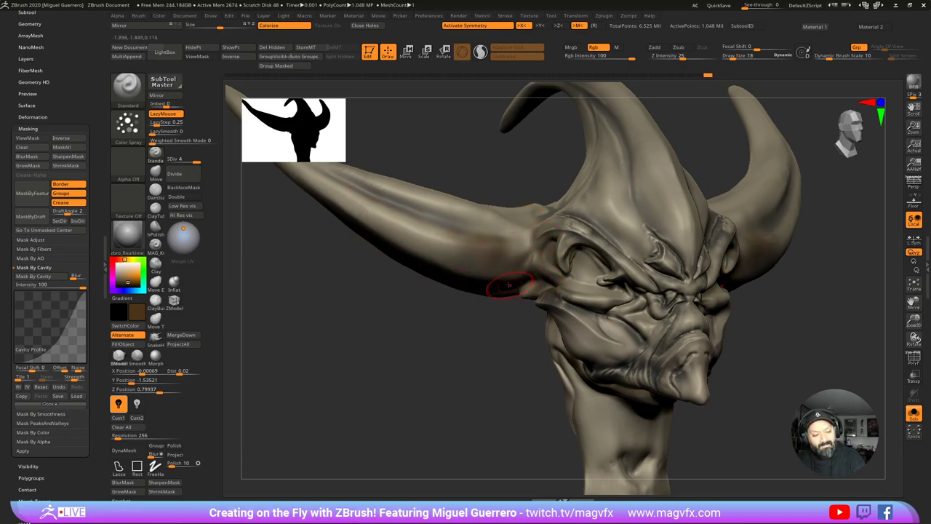
Step: Change the brush stroke to Spray and load Alpha 07 as its alpha
left_click(128, 128)
left_click(324, 136)
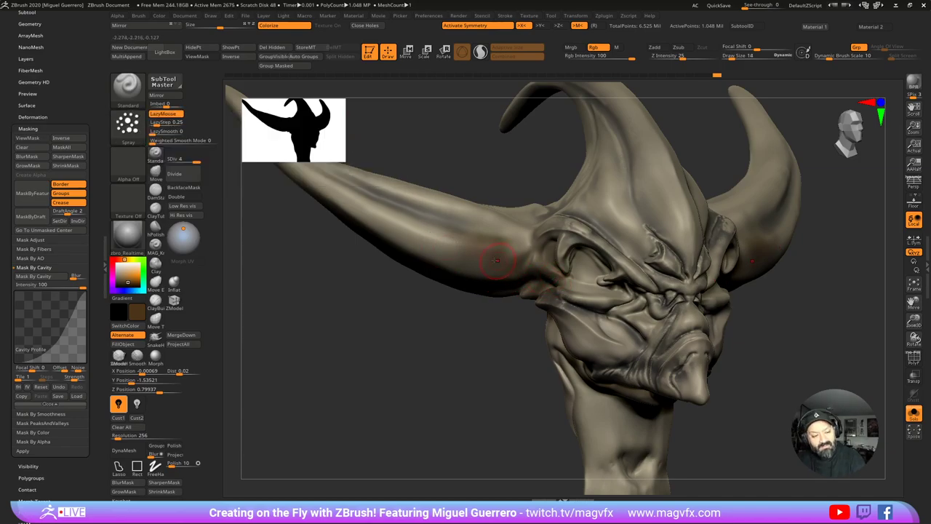
left_click(127, 163)
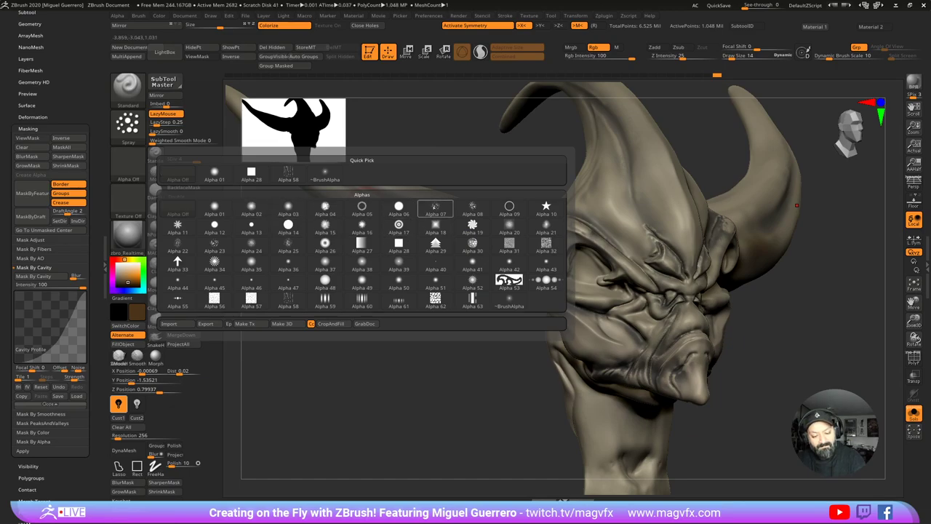
left_click(435, 207)
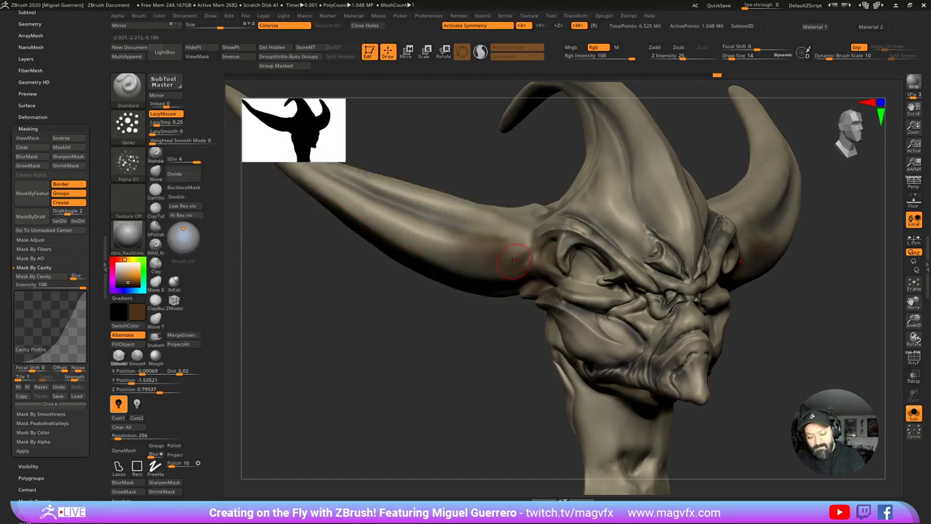
Step: Undo the spray test strokes at the base of the side horn
key("ctrl")
key("ctrl+z")
key("ctrl+z")
key("ctrl+z")
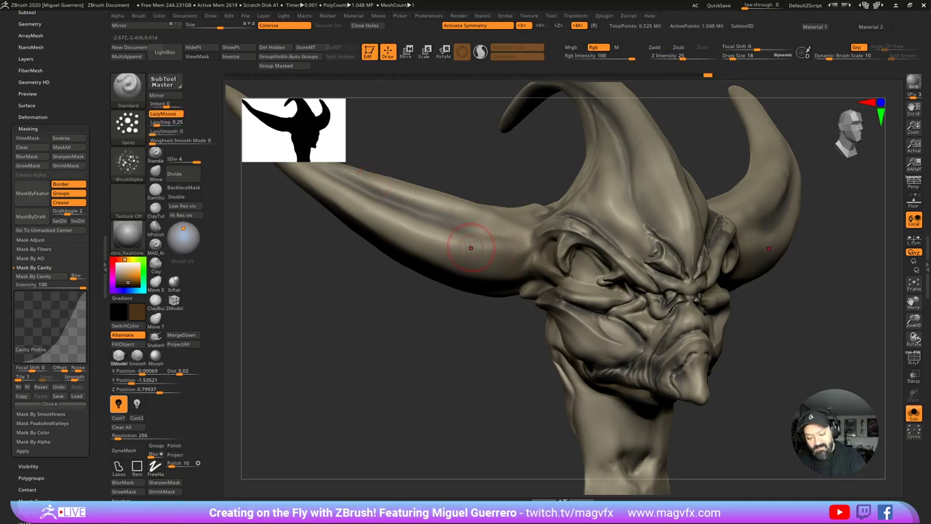
Step: Enlarge the brush to size 26 and spray brown mottling over the horn base, the brow and the crest
key("]")
left_click_drag(480, 281, 555, 281)
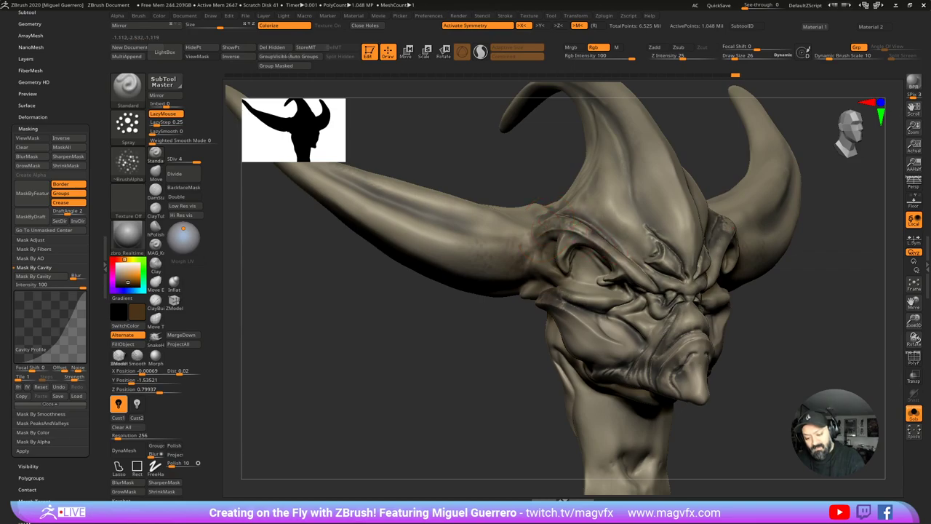
mouse_move(566, 203)
right_mouse_down()
mouse_move(523, 168)
mouse_move(536, 256)
mouse_move(495, 223)
right_mouse_up()
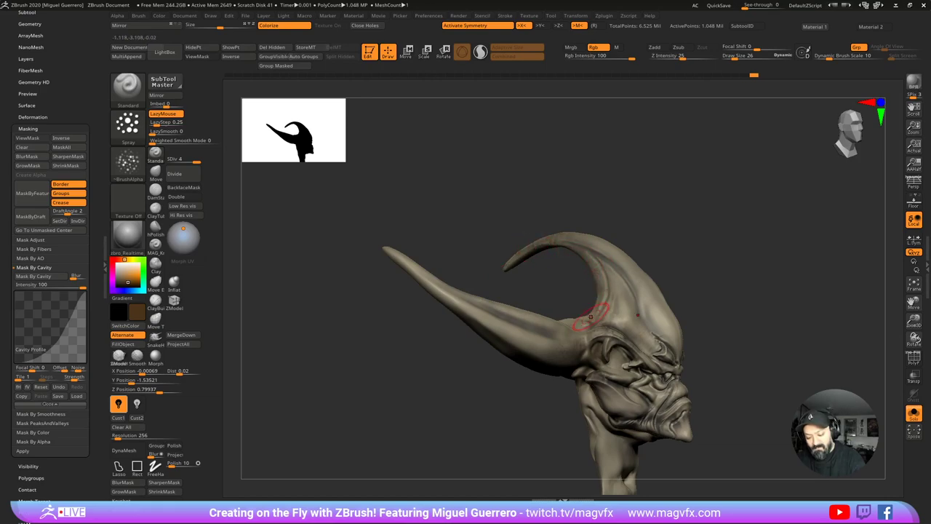
mouse_move(627, 339)
right_mouse_down()
mouse_move(557, 277)
mouse_move(629, 273)
right_mouse_up()
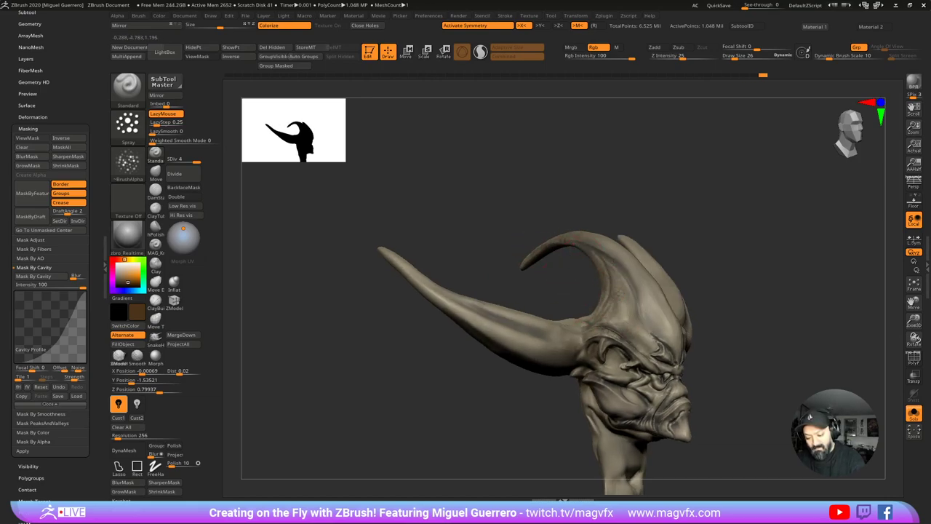
Step: Spray brown mottling over the cheek, the side of the face and the neck
right_click_drag(653, 335, 604, 336)
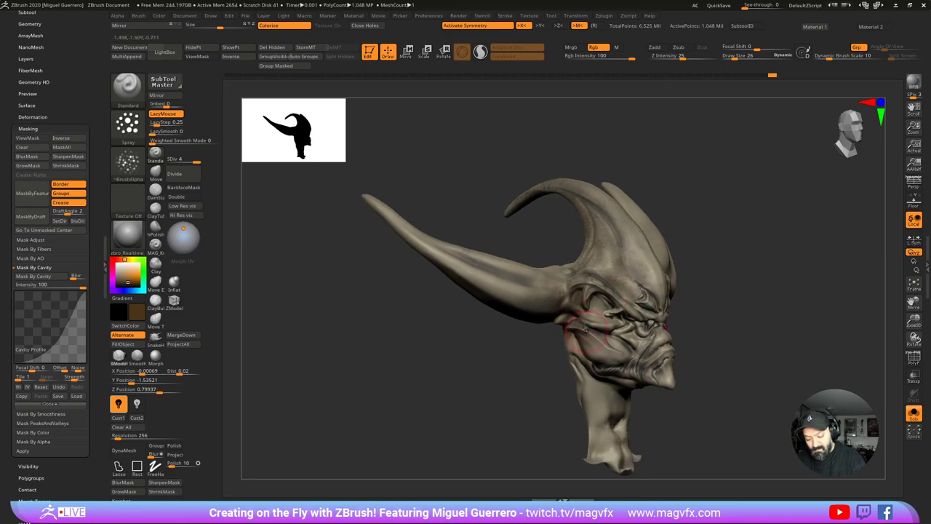
left_click_drag(637, 363, 627, 342)
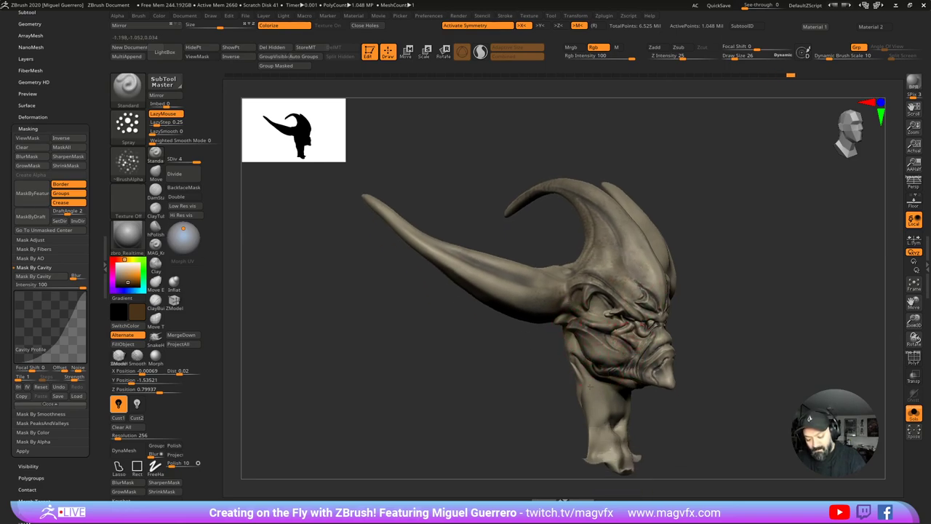
left_click_drag(590, 387, 595, 418)
Step: Spray brown mottling along the side horns and over their bases, enlarging the brush to size 58
right_click_drag(460, 328, 436, 251)
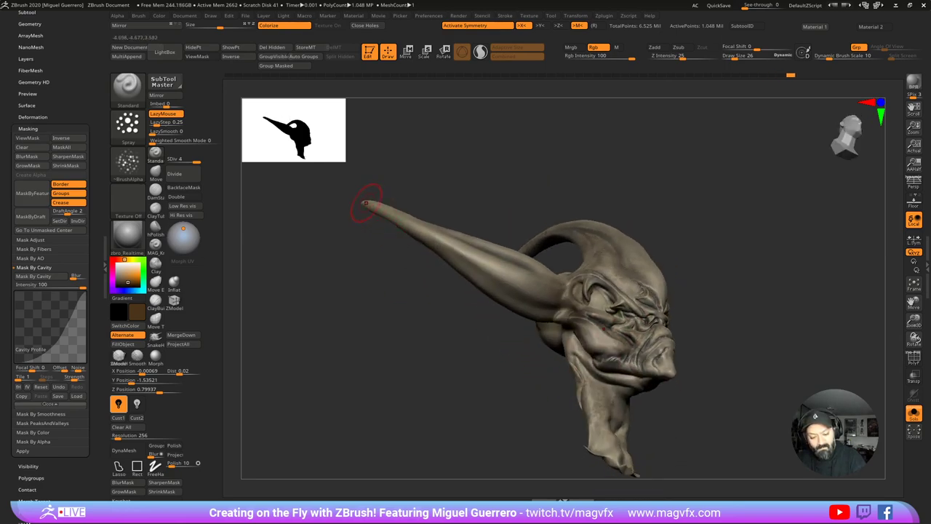
mouse_move(507, 287)
left_mouse_down()
mouse_move(511, 294)
mouse_move(430, 228)
mouse_move(470, 261)
left_mouse_up()
left_click_drag(486, 313, 428, 399)
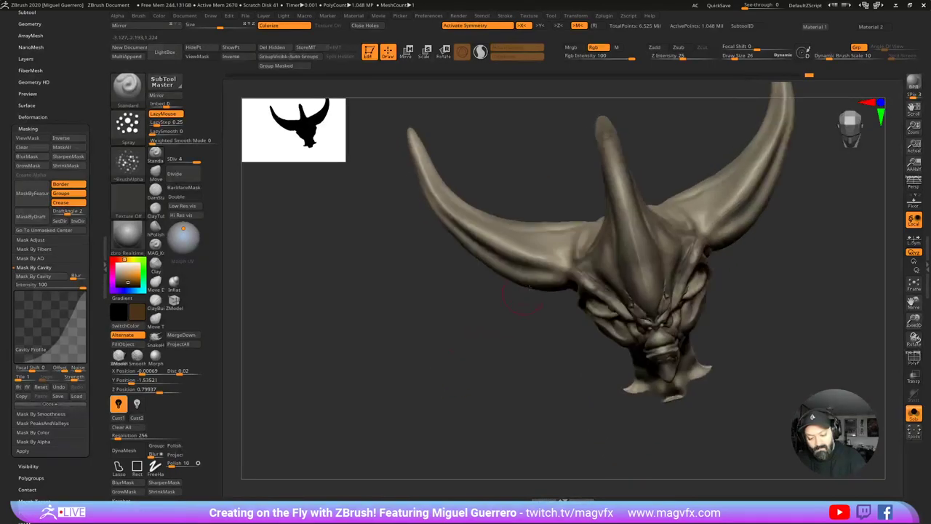
left_click_drag(558, 237, 478, 222)
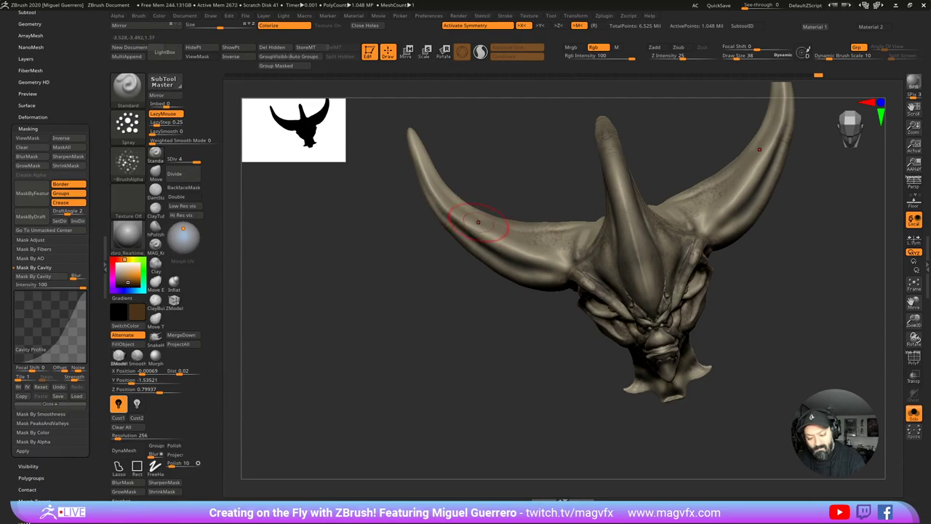
key("bracketright")
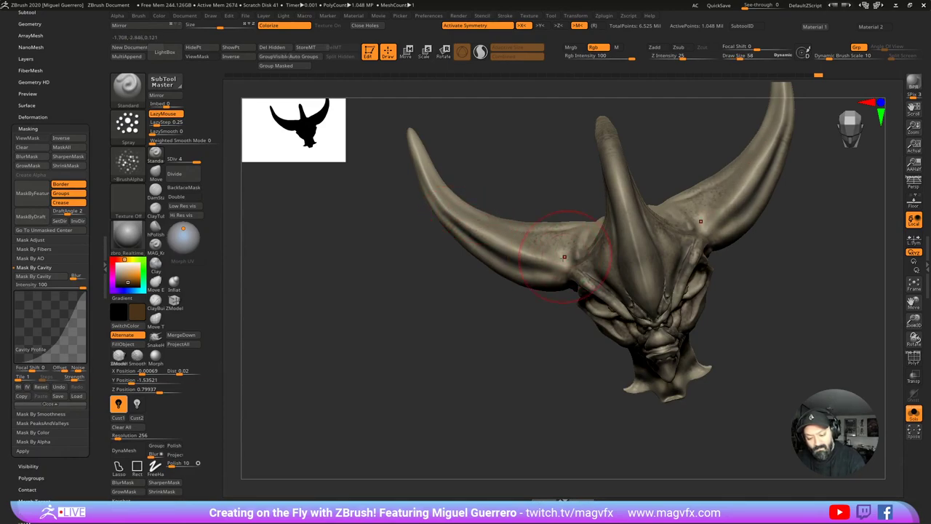
mouse_move(564, 256)
right_mouse_down()
mouse_move(584, 210)
mouse_move(542, 290)
right_mouse_up()
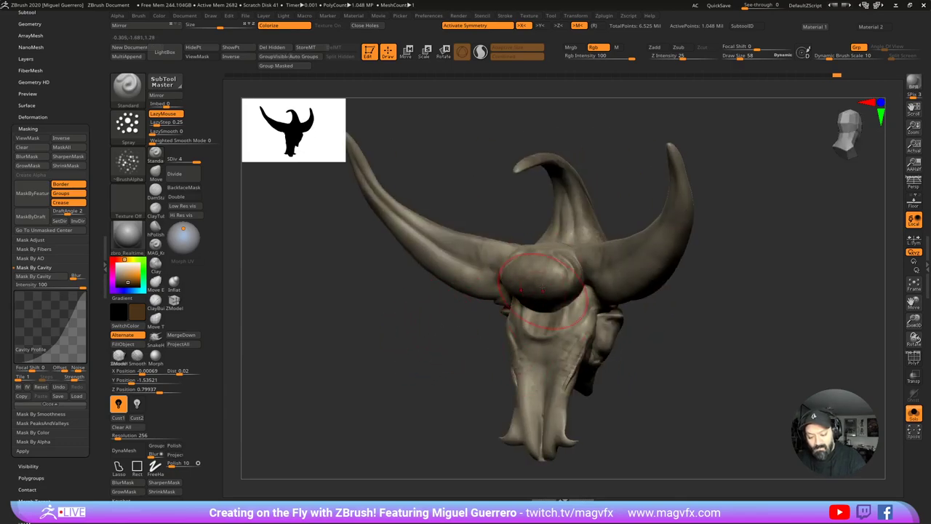
mouse_move(622, 225)
right_mouse_down()
mouse_move(655, 355)
mouse_move(557, 327)
mouse_move(470, 337)
mouse_move(529, 386)
mouse_move(572, 280)
right_mouse_up()
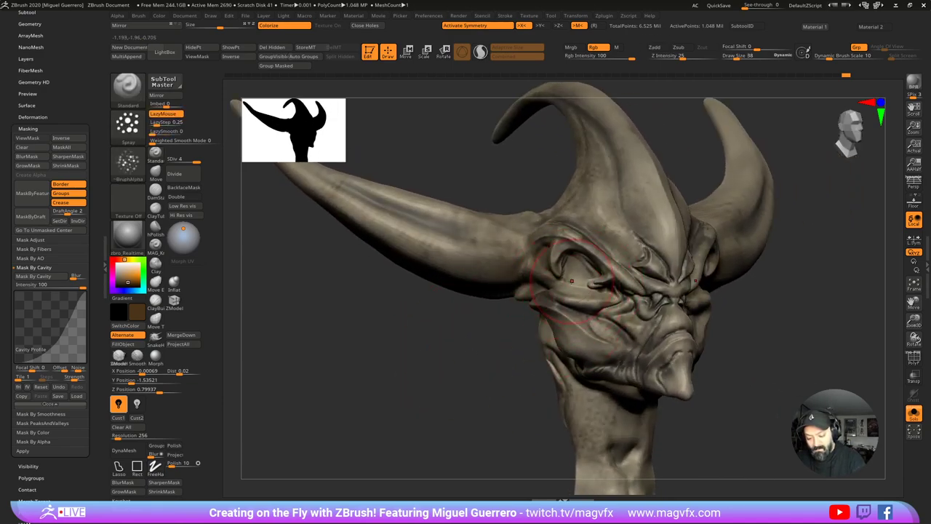
Step: Reduce the brush to size 22 and spray brown mottling inside the eye socket and onto the upper cheek
key("[")
mouse_move(578, 273)
left_mouse_down()
mouse_move(576, 285)
mouse_move(591, 272)
left_mouse_up()
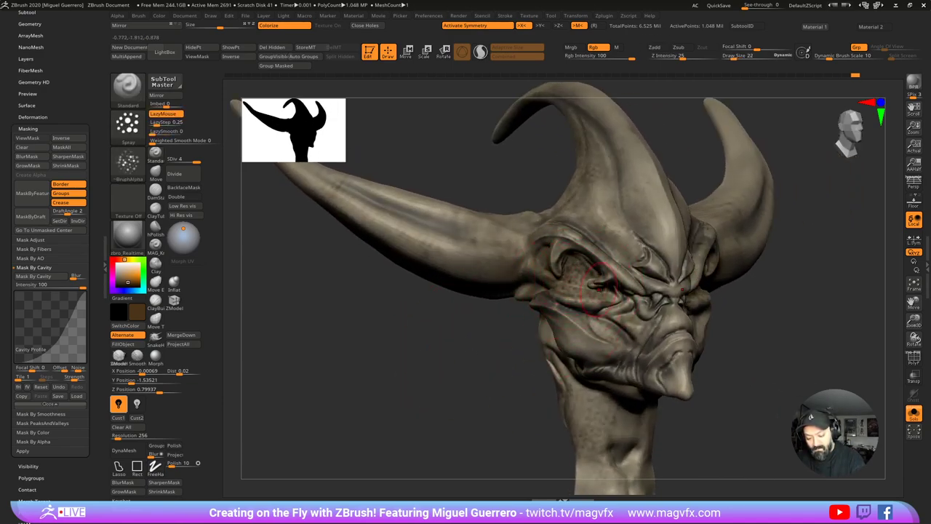
left_click_drag(620, 304, 622, 306)
Step: Turn off Solo mode, make the eyes the active subtool and switch off their Colorize display
left_click(914, 413)
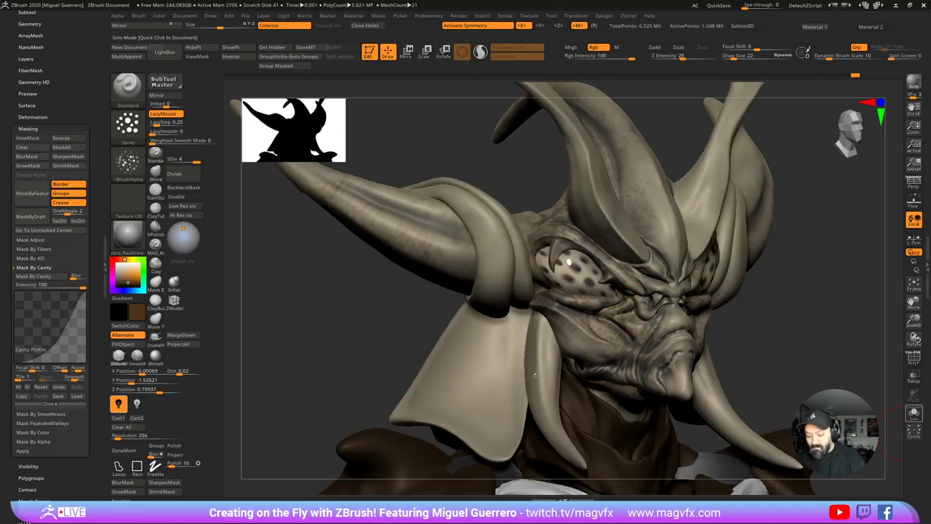
right_click_drag(457, 339, 404, 355)
left_click(536, 306, "alt")
left_click(285, 26)
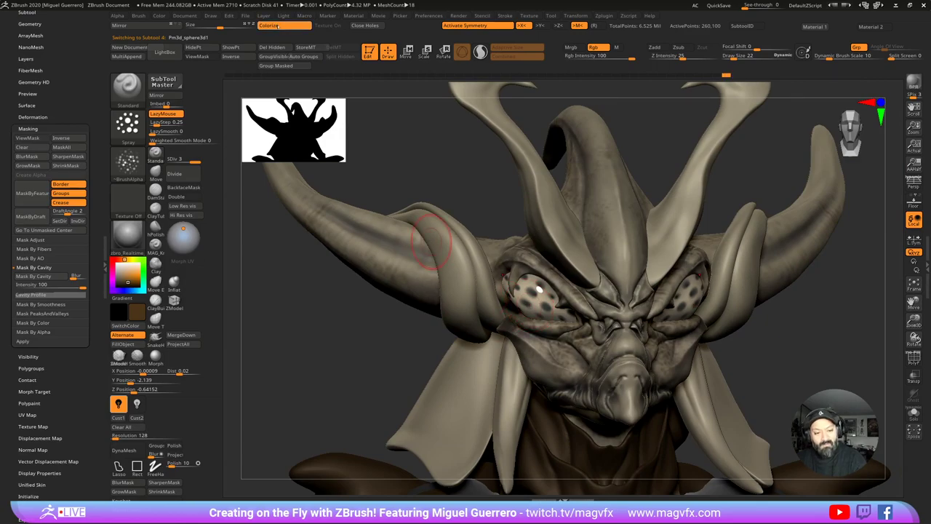
mouse_move(366, 320)
left_mouse_down()
mouse_move(351, 340)
mouse_move(294, 312)
left_mouse_up()
right_click(294, 312)
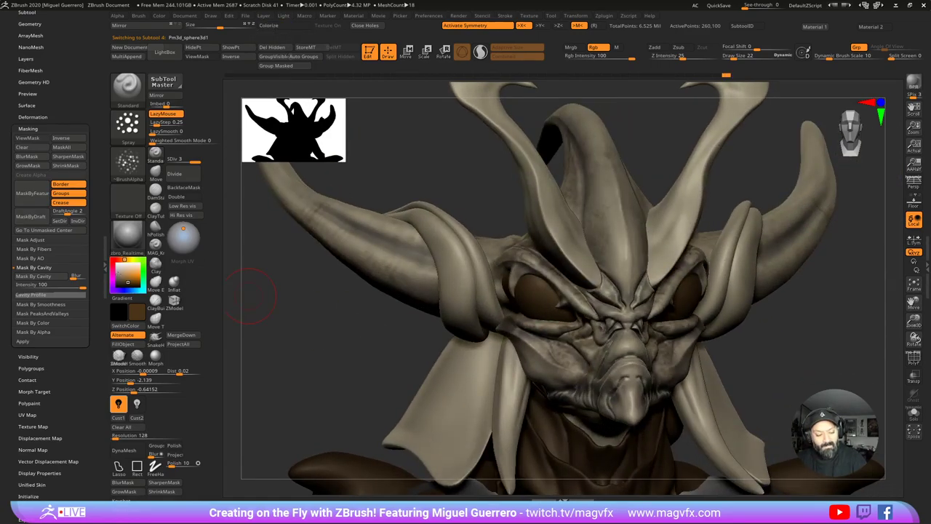
right_click_drag(307, 318, 353, 306)
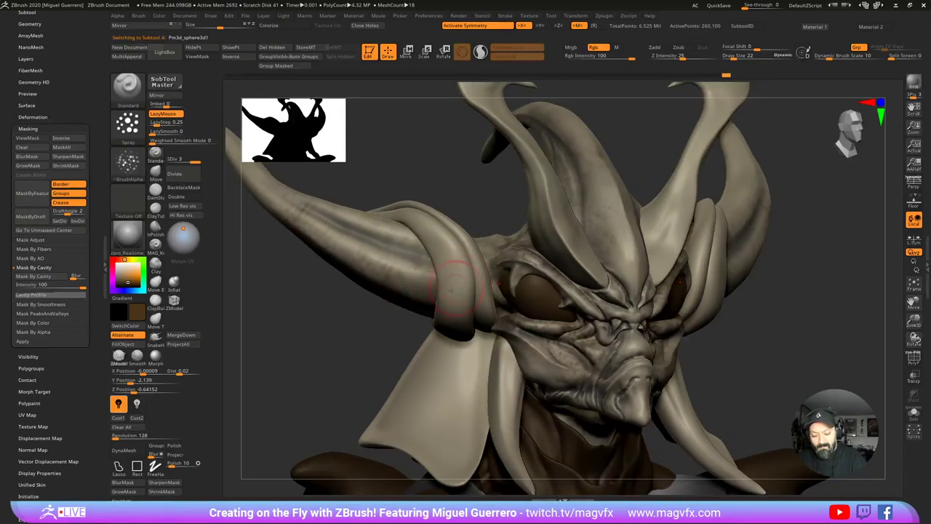
right_click_drag(451, 290, 502, 304)
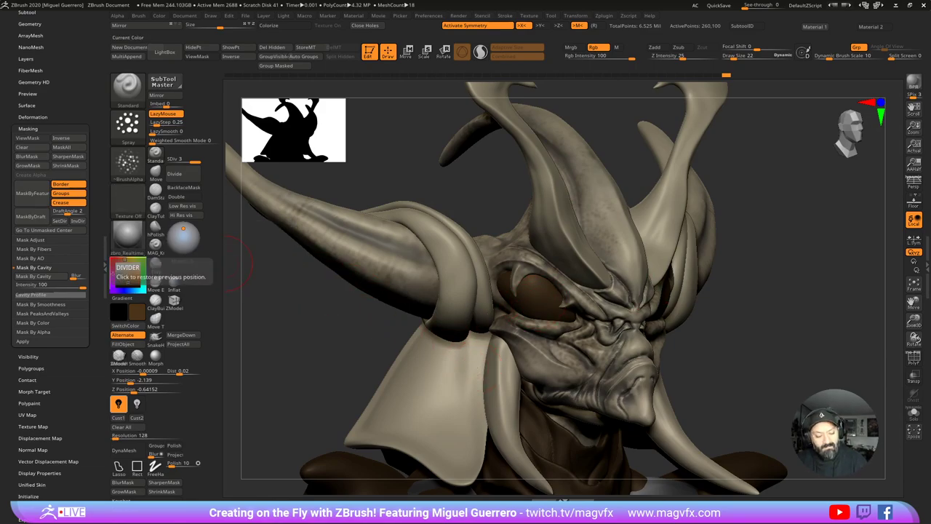
Step: Recolour the eyes dark grey (RGB 40, 40, 40) and spray near-black (RGB 15, 15, 15) mottling over them
left_click_drag(128, 281, 117, 283)
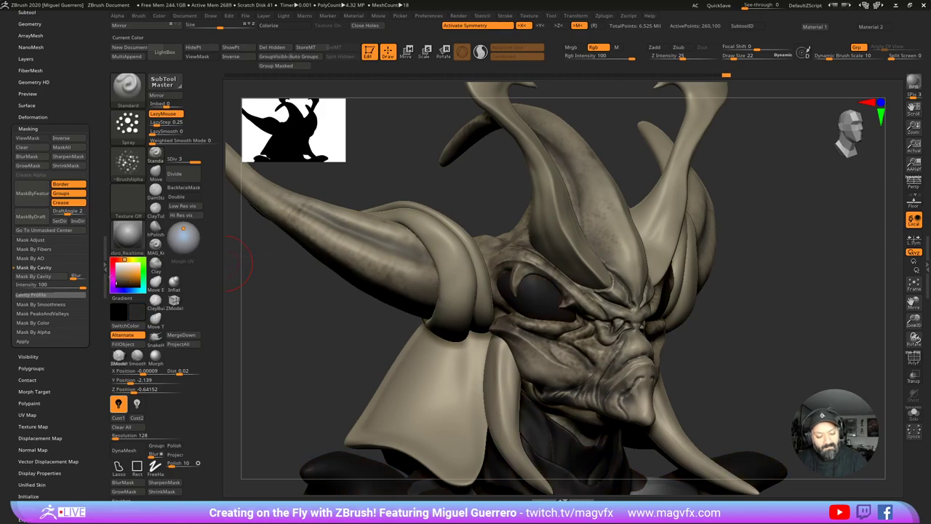
mouse_move(530, 290)
left_mouse_down()
mouse_move(537, 297)
mouse_move(513, 289)
mouse_move(568, 313)
mouse_move(503, 285)
mouse_move(562, 309)
mouse_move(523, 288)
mouse_move(537, 296)
mouse_move(519, 298)
left_mouse_up()
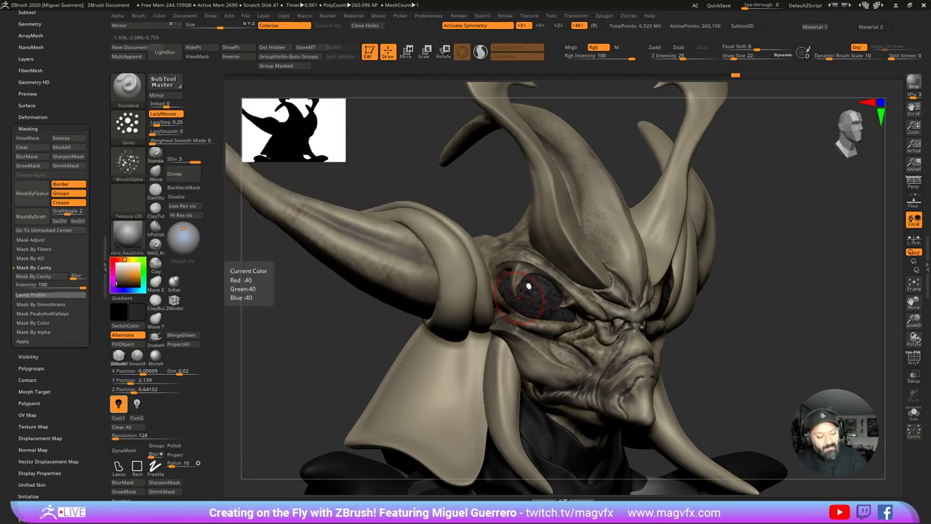
left_click(113, 286)
left_click(117, 284)
key("c")
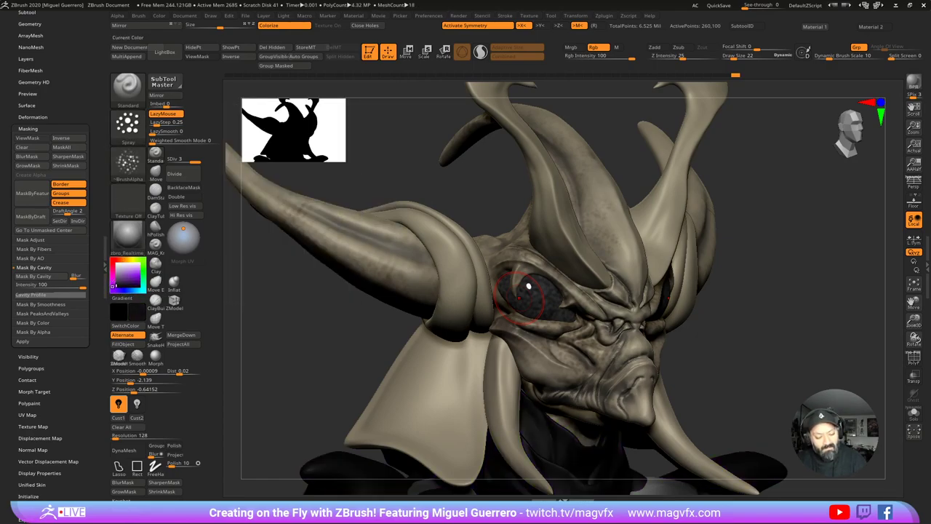
mouse_move(521, 297)
left_mouse_down()
mouse_move(534, 288)
mouse_move(557, 311)
left_mouse_up()
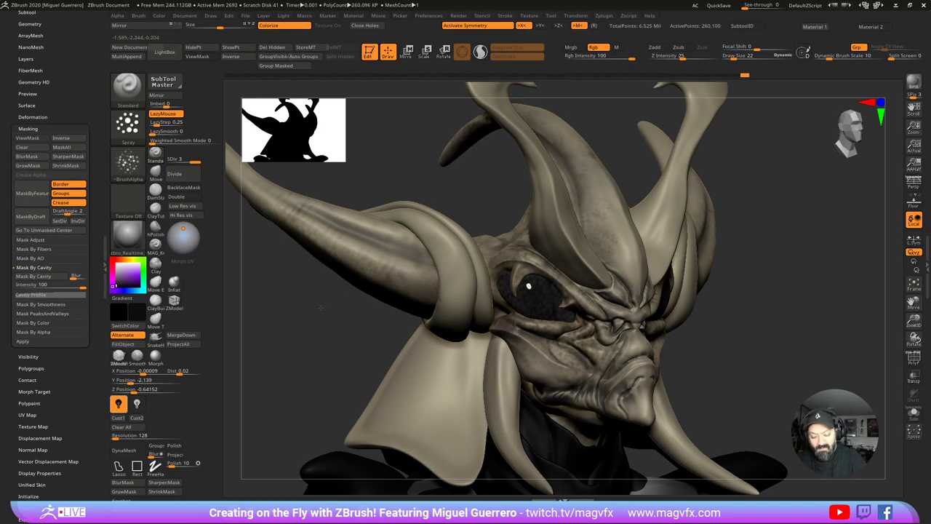
Step: Make the head the active subtool again, with the FreeHand stroke and a brush size of 8
right_click_drag(520, 291, 566, 347)
left_click(567, 349, "alt")
left_click_drag(345, 335, 381, 335)
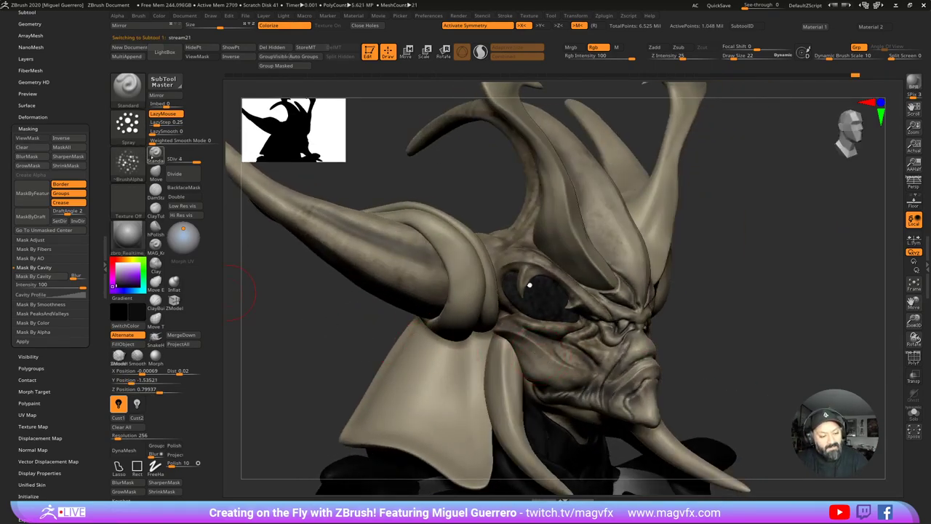
left_click(127, 125)
left_click(247, 137)
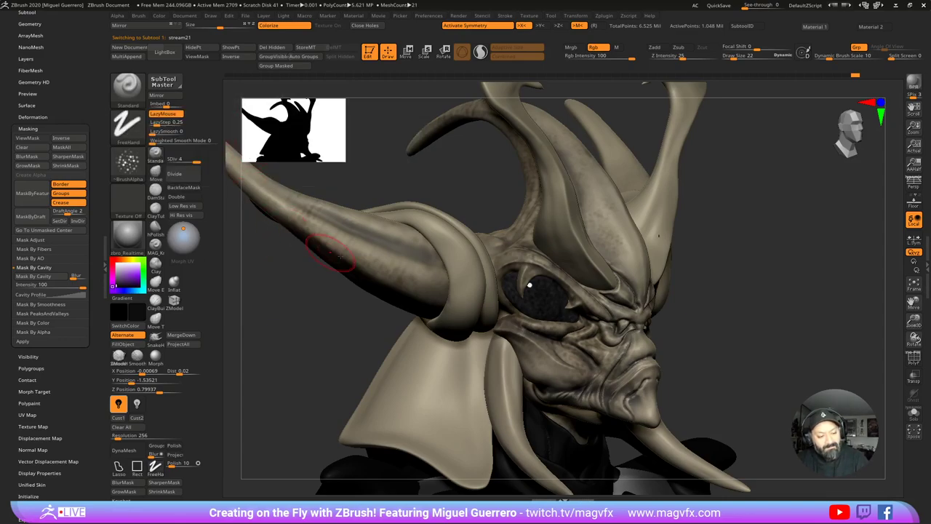
right_click_drag(376, 295, 330, 262)
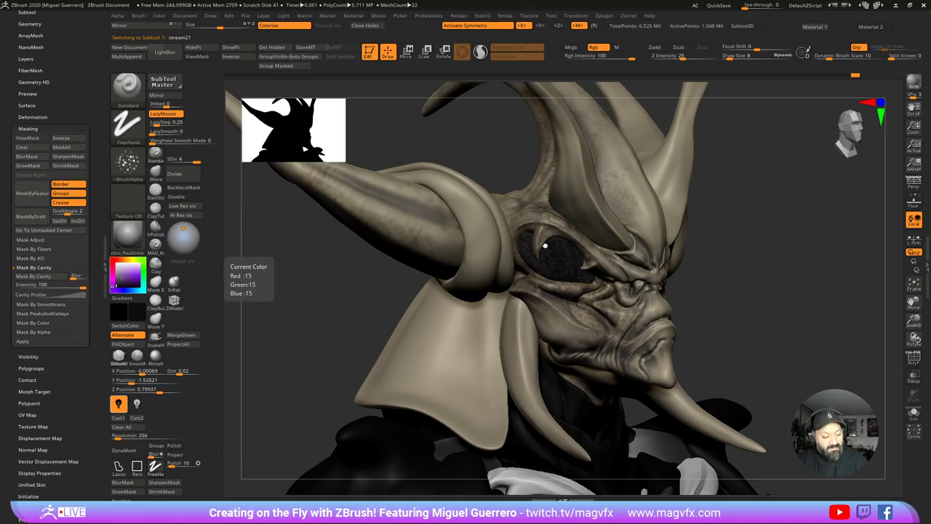
Step: Sample the head's skin tone and shift it to a dark, muted reddish brown as the painting colour
left_click(116, 264)
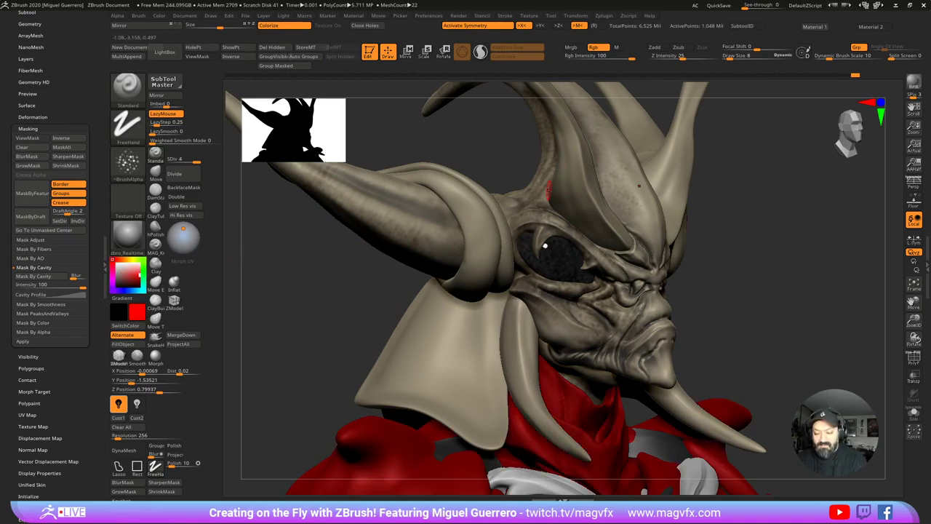
key("c")
key("c")
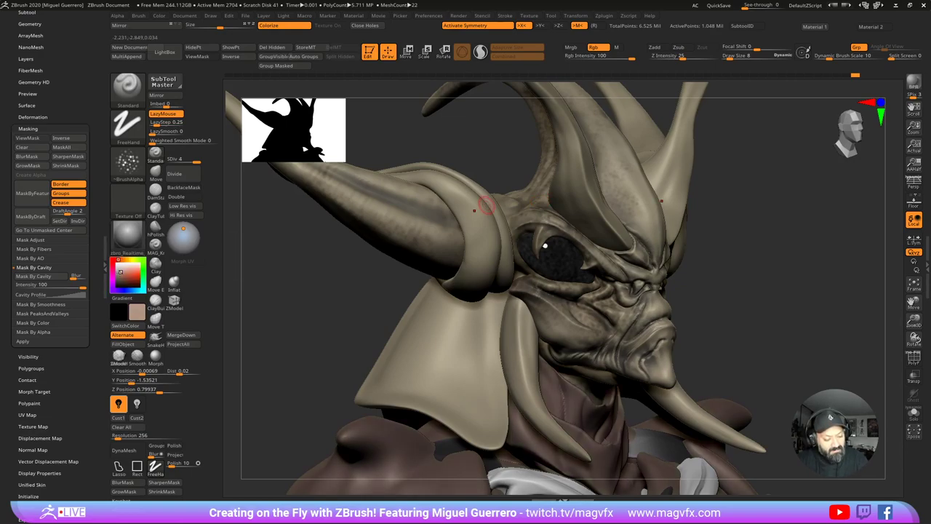
left_click_drag(120, 272, 120, 281)
left_click(113, 259)
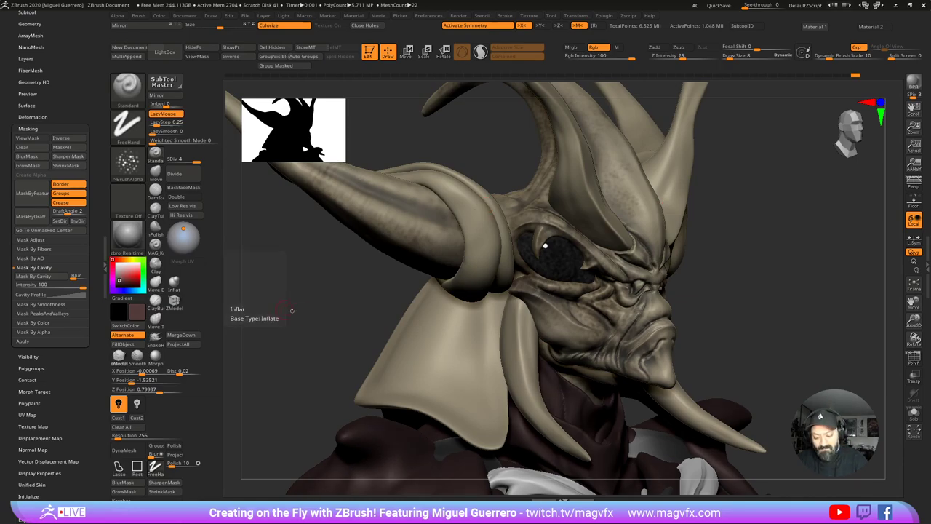
Step: Set the brush to size 9 with the Spray stroke and spray reddish brown around the eye and brow
left_click_drag(298, 311, 273, 312)
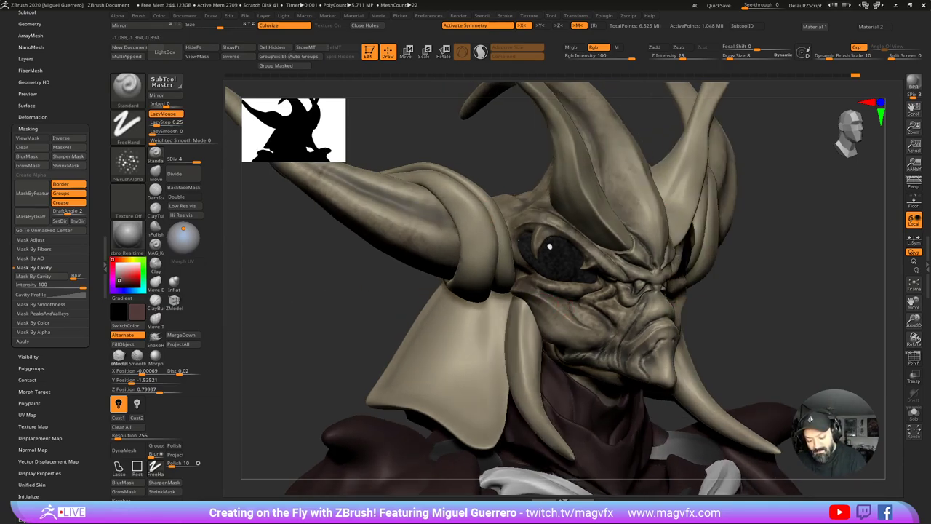
key("bracketright")
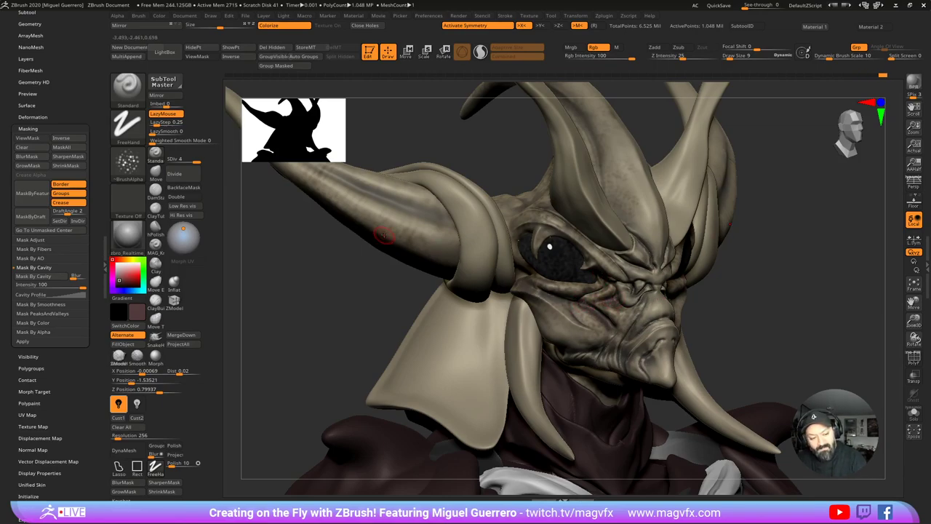
left_click(127, 123)
left_click(325, 137)
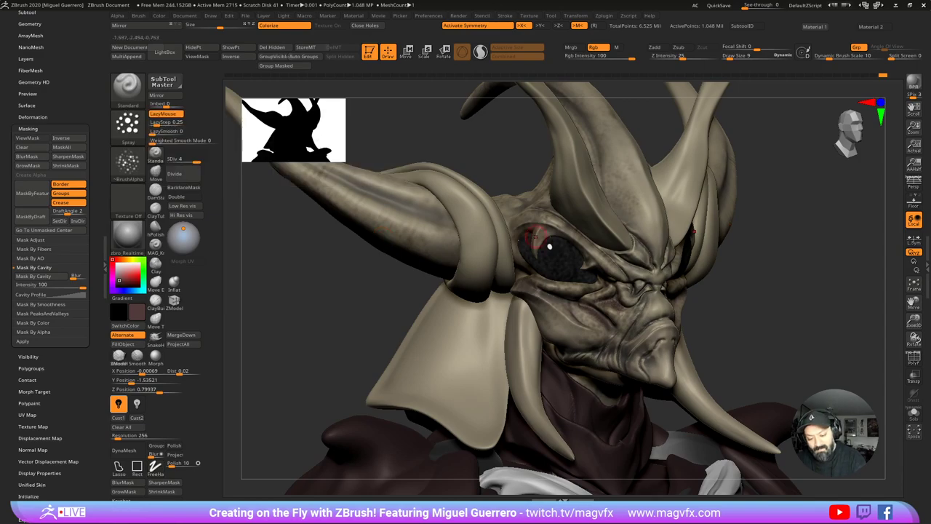
left_click_drag(581, 232, 623, 265)
Step: Spray reddish brown into the central brow folds, down to the nose and around the mouth
left_click_drag(721, 317, 668, 316)
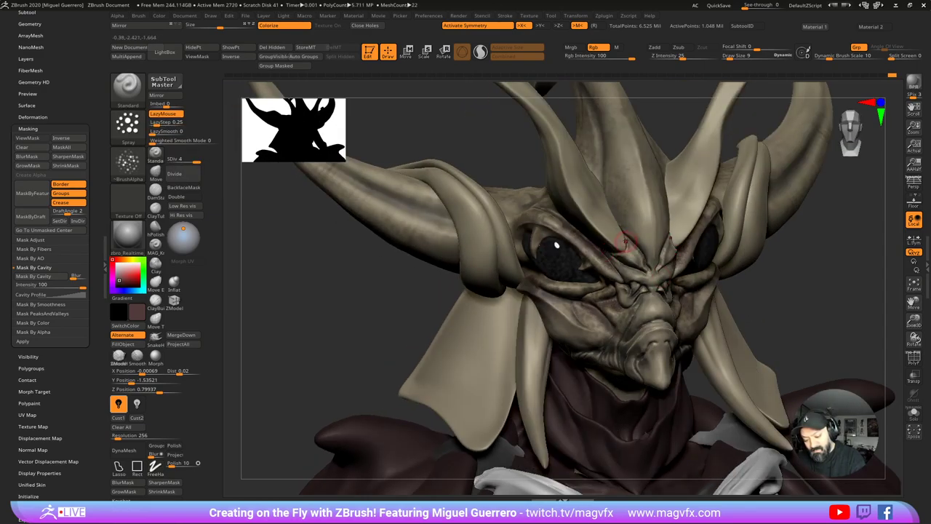
left_click_drag(625, 240, 634, 292)
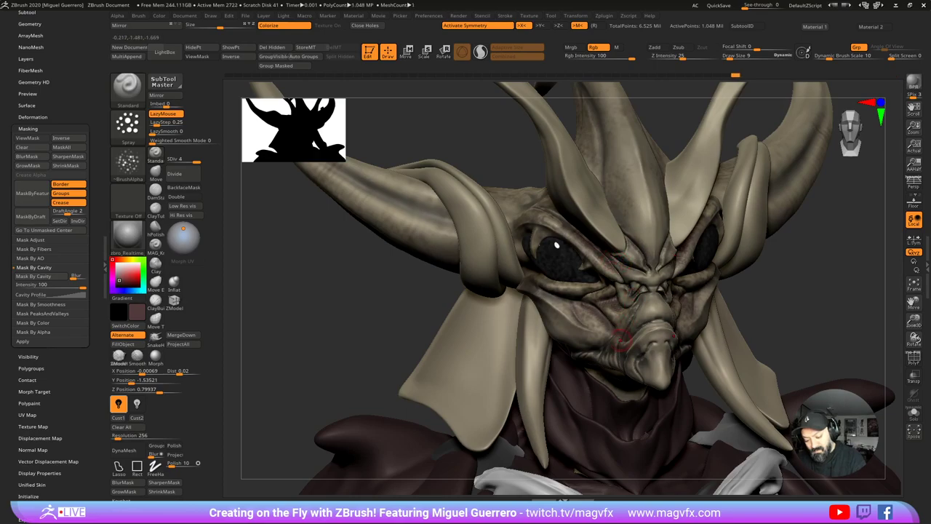
right_click_drag(404, 305, 477, 312)
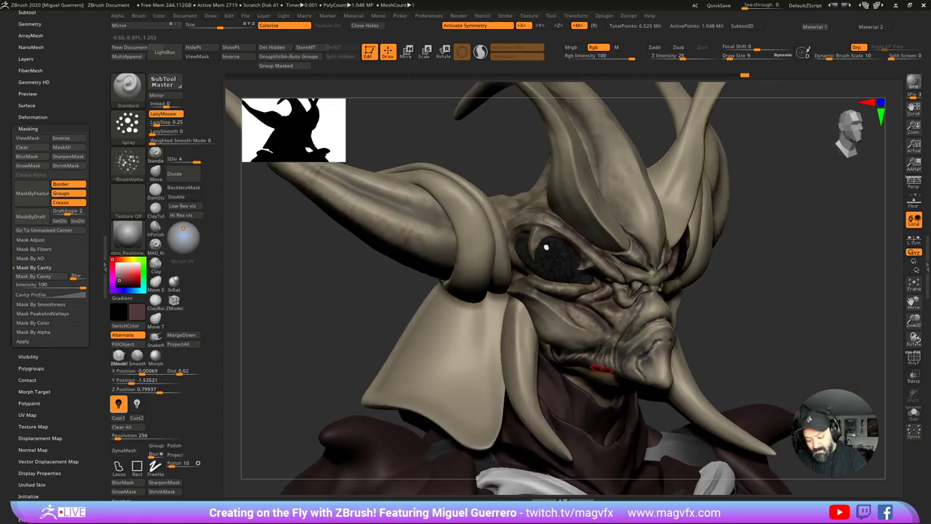
left_click_drag(634, 348, 658, 323)
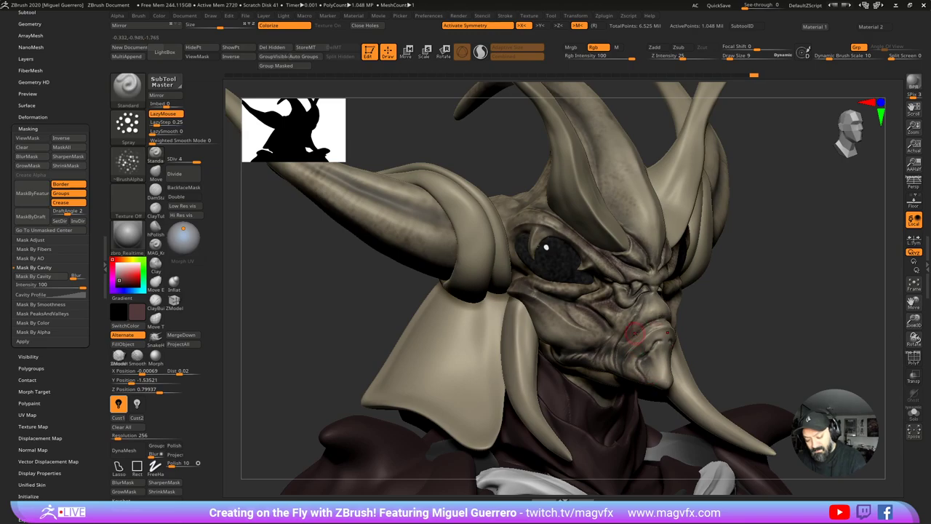
Step: Enlarge the brush to size 38 and spray reddish brown over the side horn, the crest and the forehead
right_click_drag(357, 264, 421, 211)
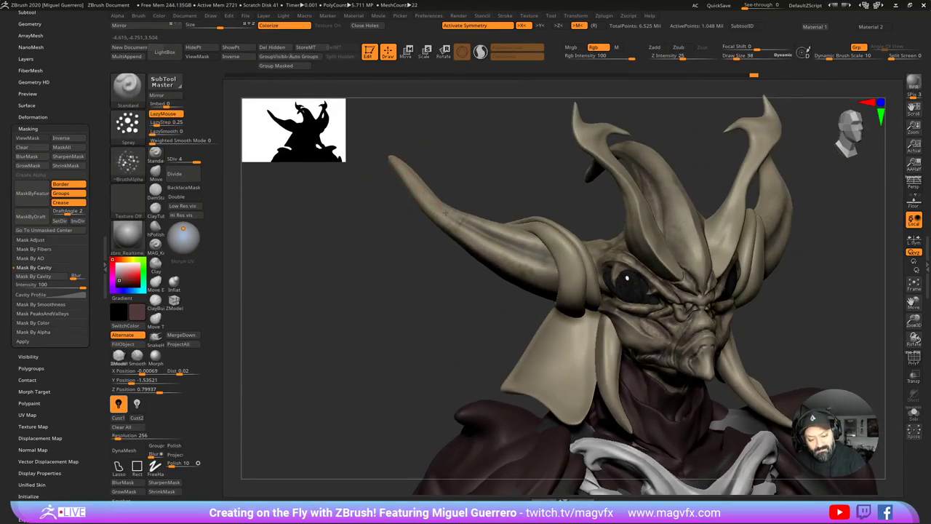
left_click_drag(393, 165, 447, 222)
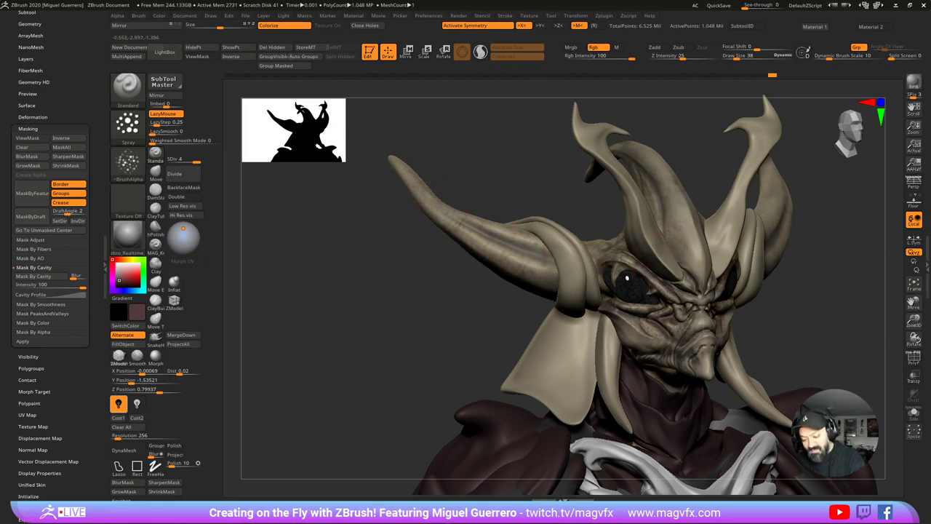
left_click_drag(683, 237, 698, 241)
left_click_drag(678, 210, 695, 243)
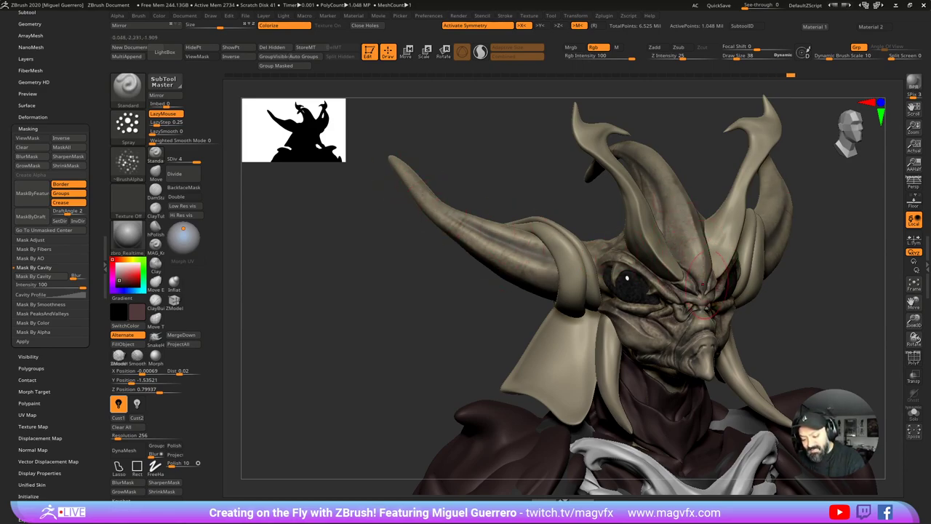
Step: Spray reddish brown over the mouth folds and the chin from the side of the head
left_click_drag(580, 157, 564, 163)
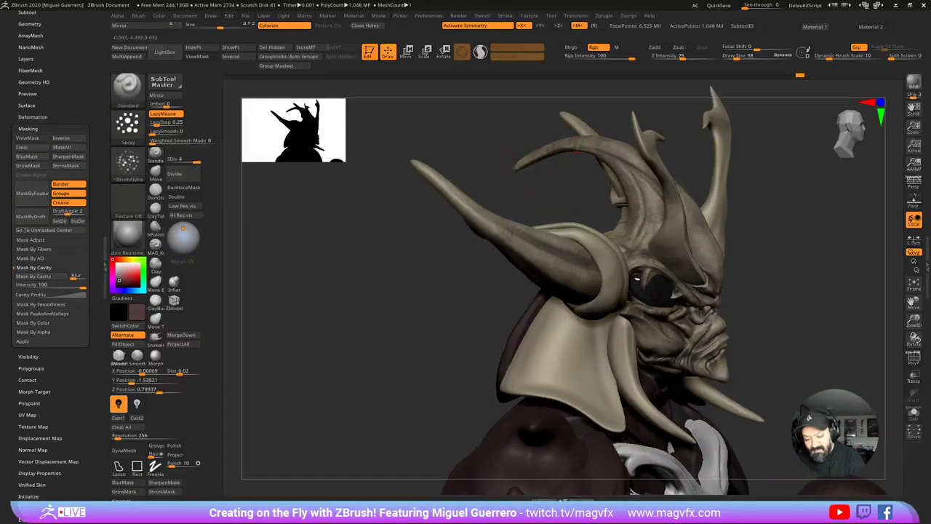
left_click_drag(459, 315, 441, 317)
left_click_drag(721, 323, 731, 335)
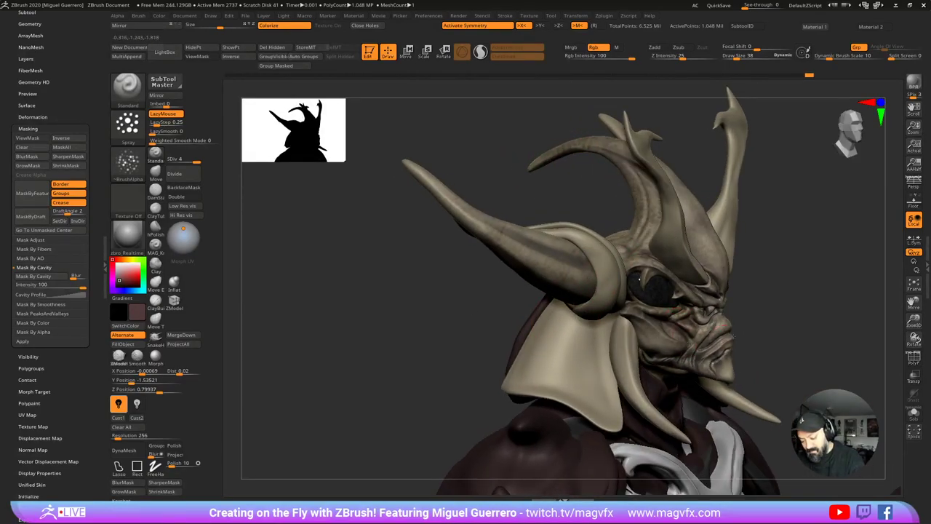
left_click_drag(715, 368, 727, 373)
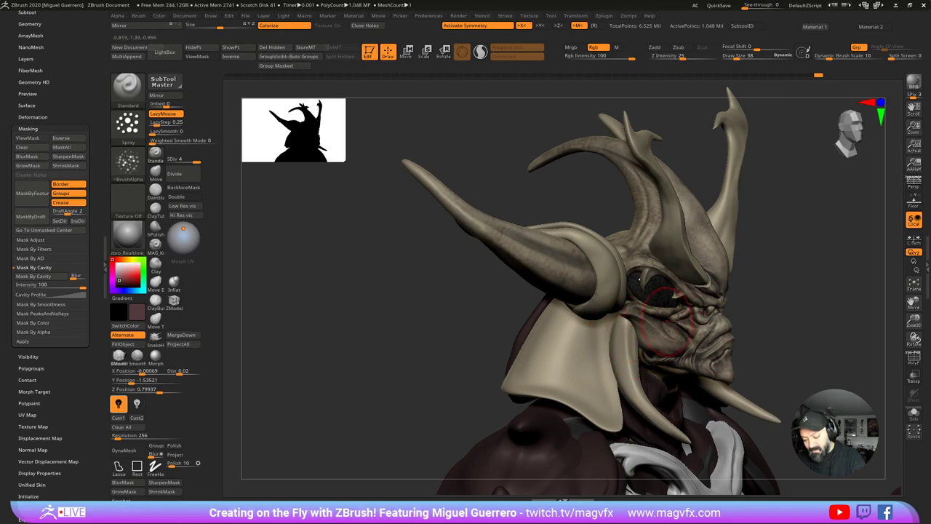
Step: Select the collar piece wrapping the side horn's base and spray reddish brown over it
left_click_drag(488, 303, 430, 306)
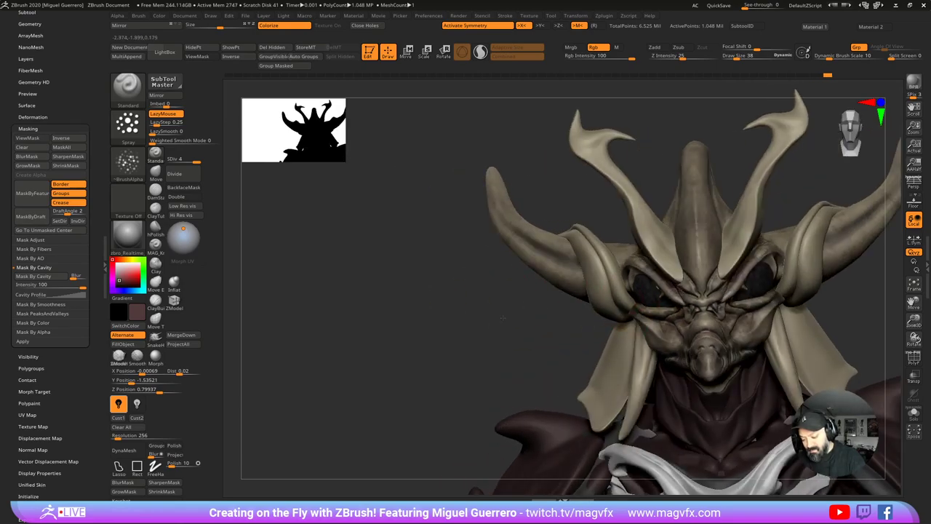
mouse_move(504, 317)
left_mouse_down()
mouse_move(483, 316)
mouse_move(532, 307)
left_mouse_up()
left_click(573, 291, "alt")
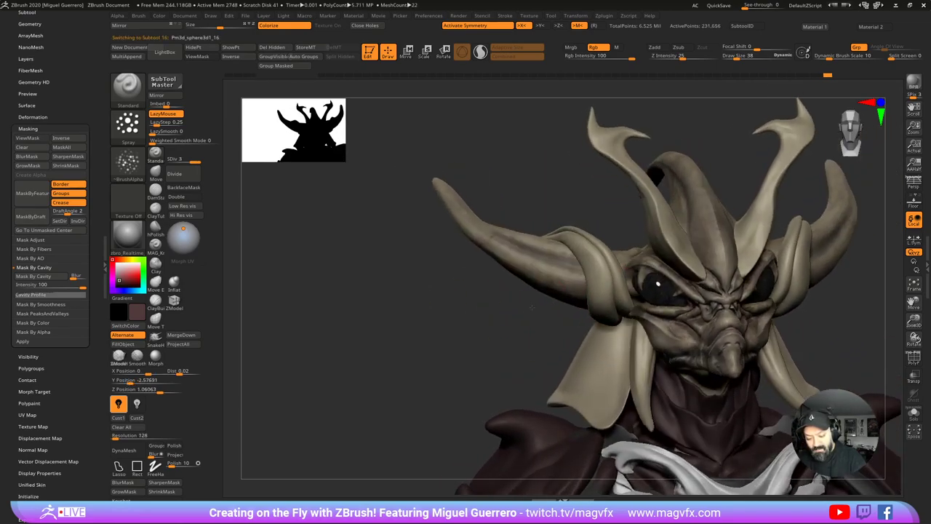
key("ctrl+z")
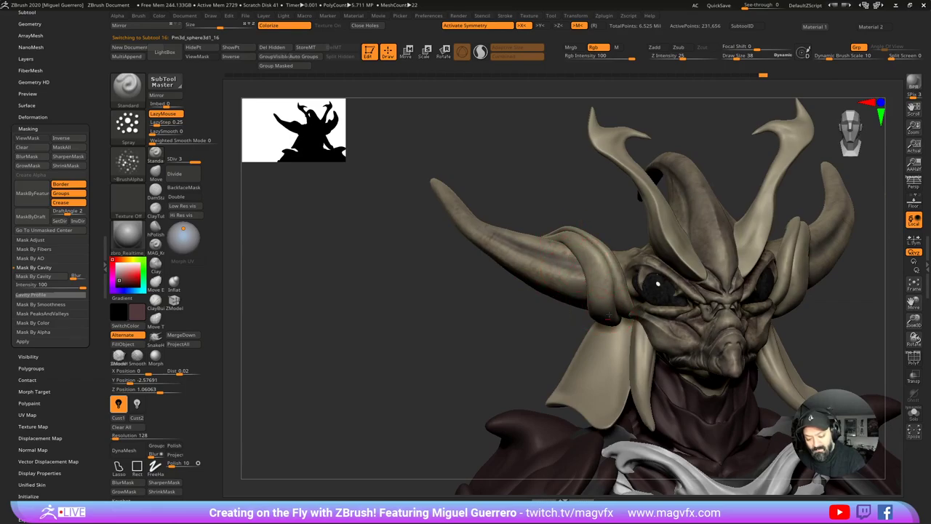
key("ctrl+shift+z")
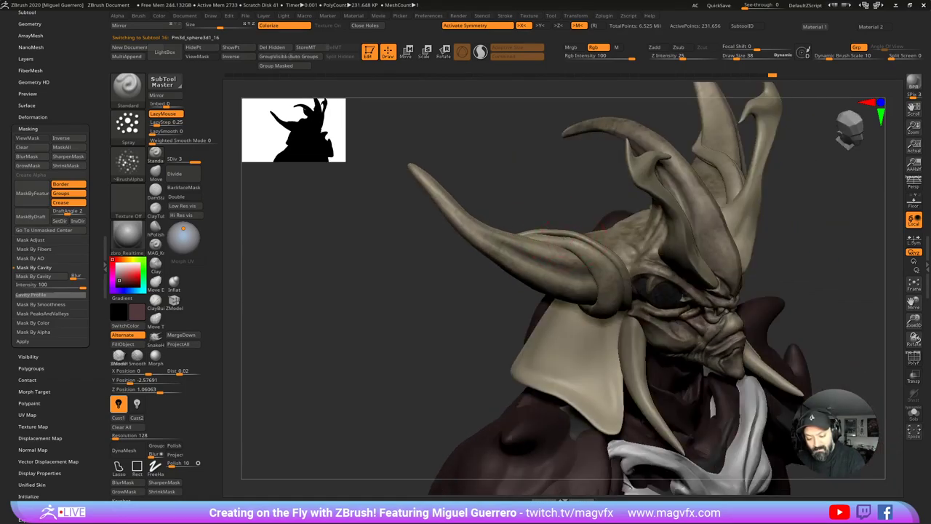
key("ctrl+shift+z")
key("ctrl+shift+z")
key("ctrl+shift+z")
key("ctrl+shift+z")
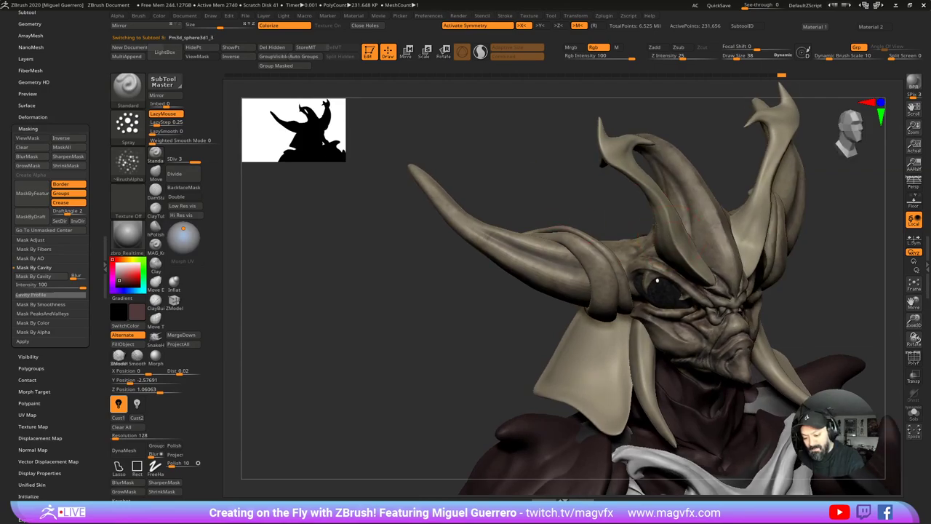
Step: Spray reddish brown over the forked forehead horns, reducing the brush to size 26 and 14 for their bases
key("ctrl+shift+z")
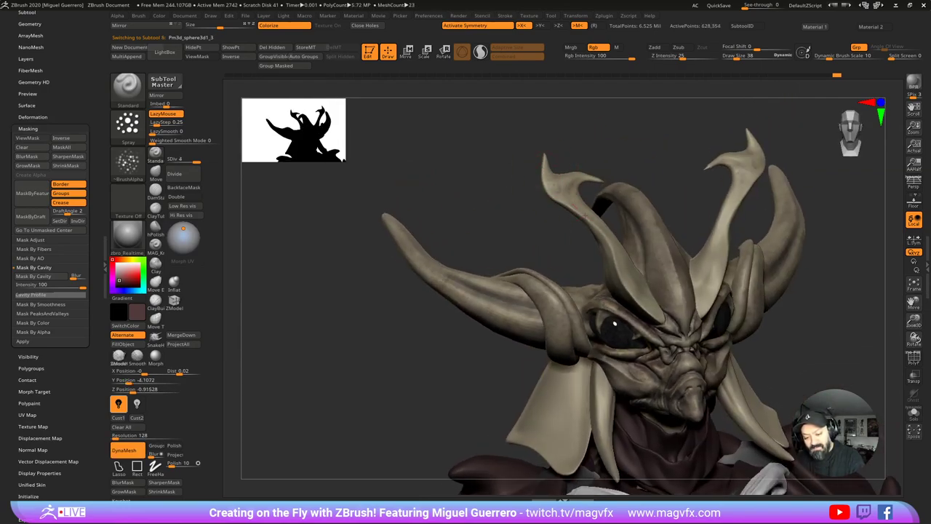
key("ctrl+shift+z")
key("ctrl+shift+z")
left_click_drag(536, 243, 596, 245)
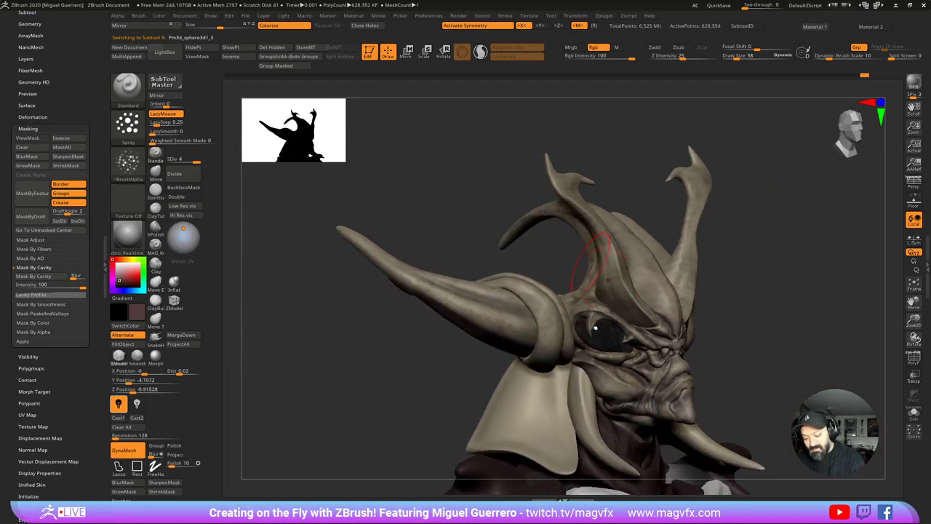
key("ctrl+shift+z")
left_click_drag(749, 323, 690, 317)
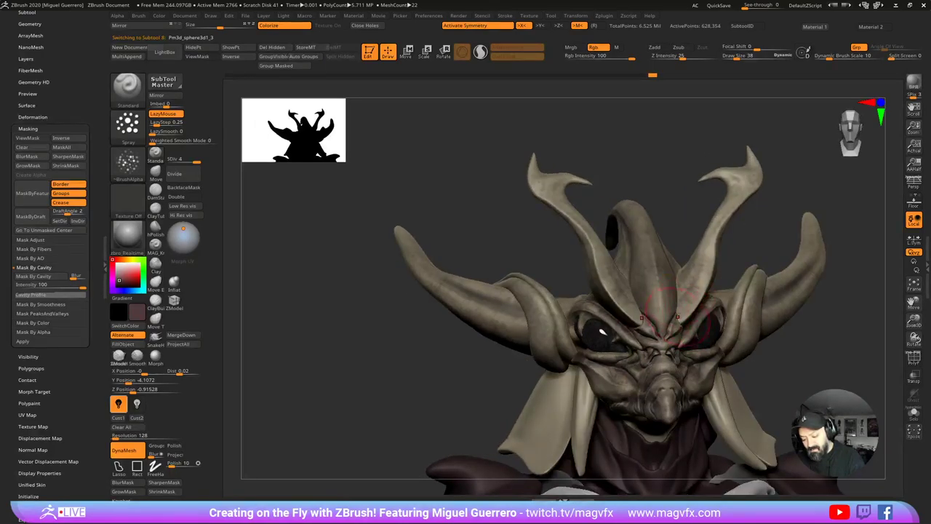
key("ctrl+shift+z")
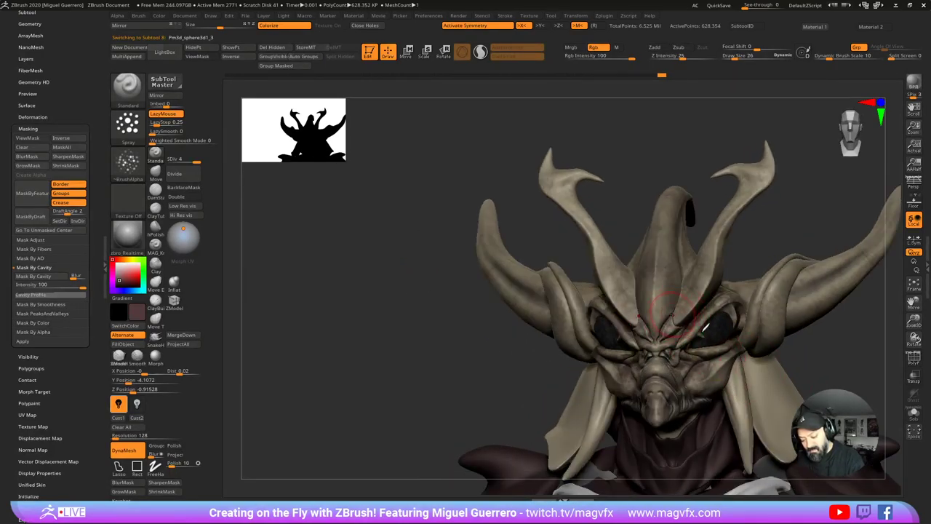
key("[")
key("ctrl+shift+z")
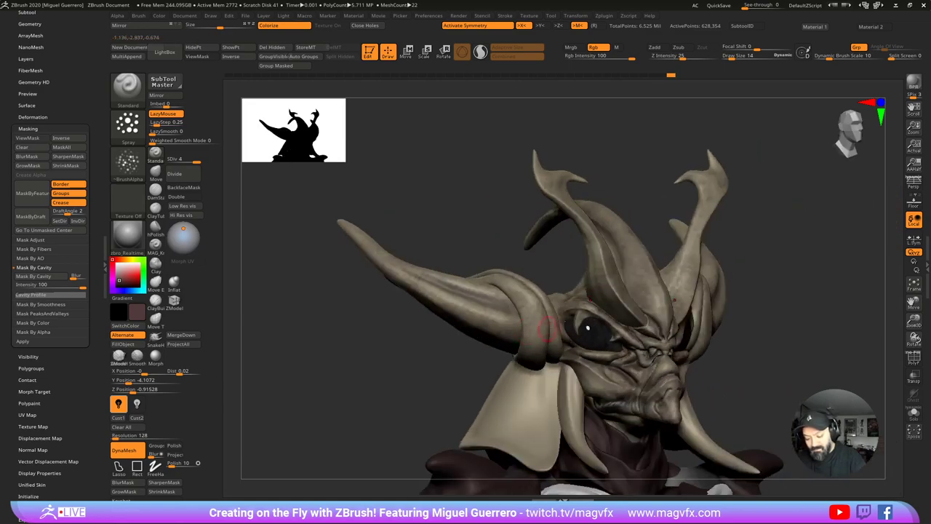
Step: Select the curved cheek tusks, enlarge the brush to size 42 and spray reddish brown along them
key("ctrl+z")
key("ctrl+z")
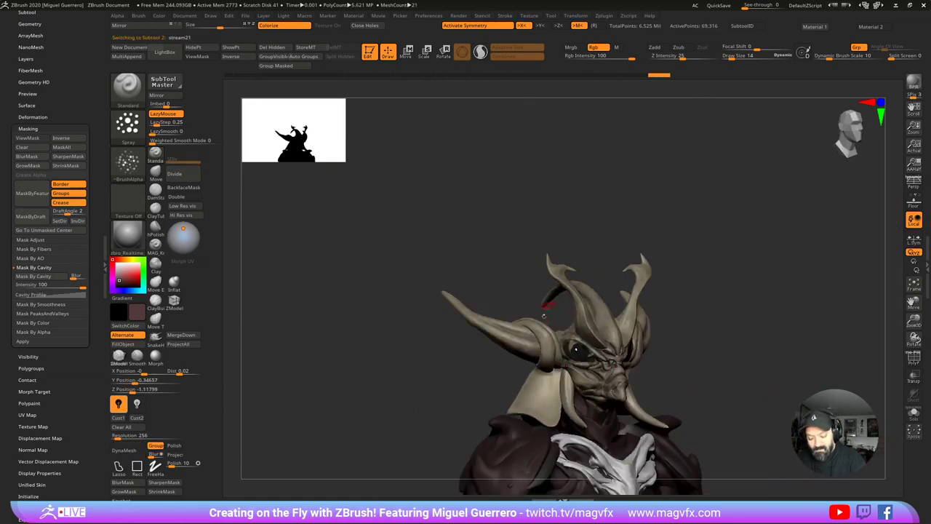
mouse_move(561, 303)
right_mouse_down("alt")
mouse_move(560, 226)
mouse_move(554, 326)
right_mouse_up("alt")
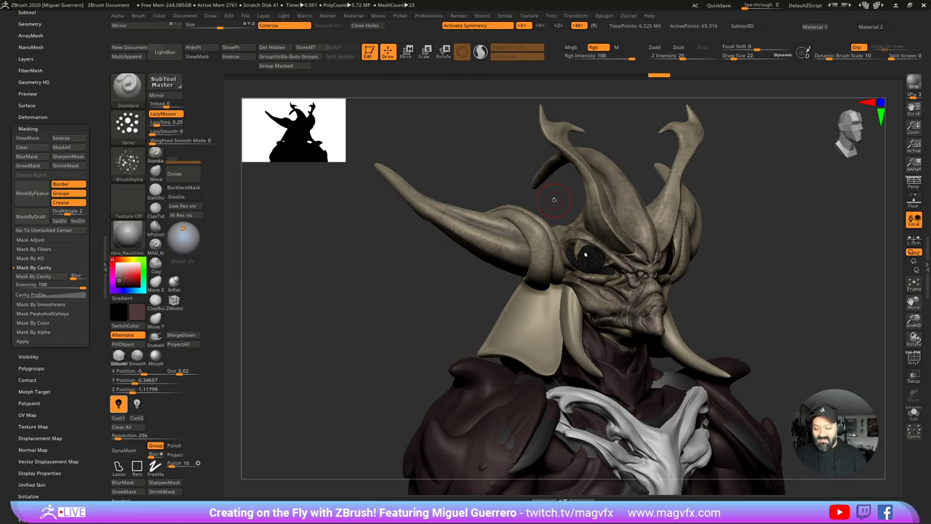
left_click_drag(399, 300, 466, 303)
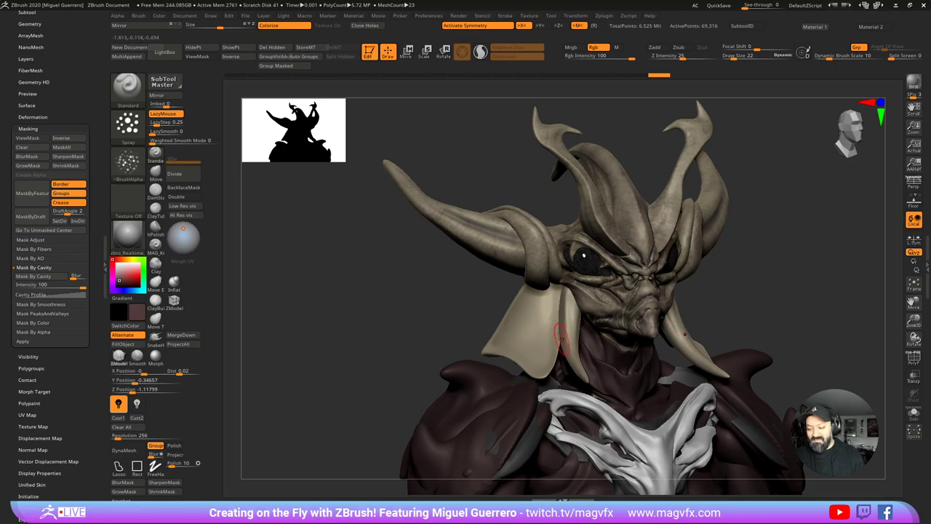
key("bracketright")
key("bracketright")
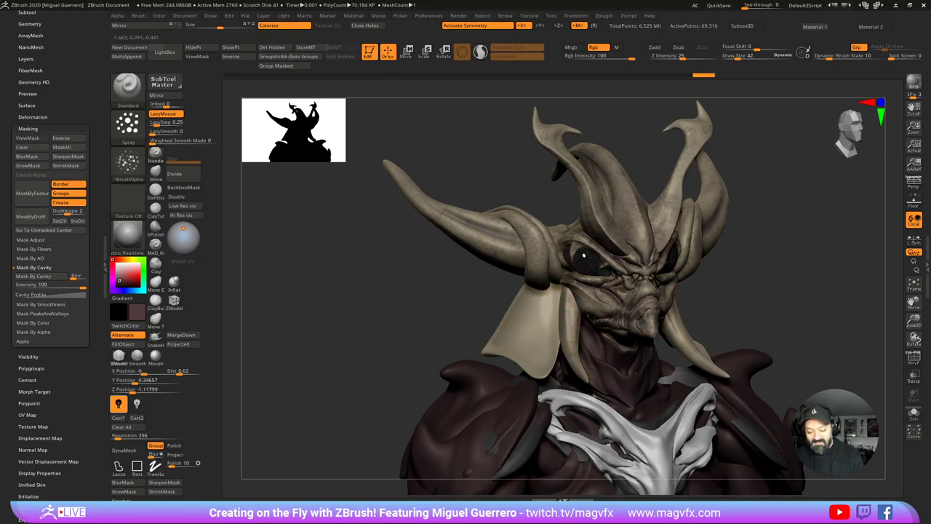
left_click_drag(570, 301, 573, 348)
left_click_drag(463, 313, 416, 314)
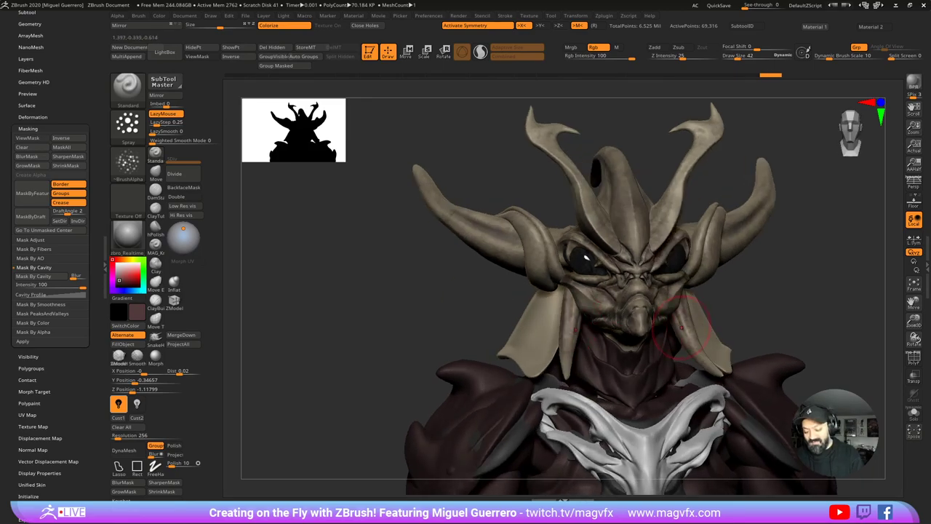
left_click_drag(681, 327, 693, 337)
Step: Select the broad flap hanging behind the cheek tusk and spray reddish brown over it
mouse_move(476, 294)
left_mouse_down()
mouse_move(419, 293)
mouse_move(446, 291)
mouse_move(480, 310)
left_mouse_up()
left_click(483, 312, "alt")
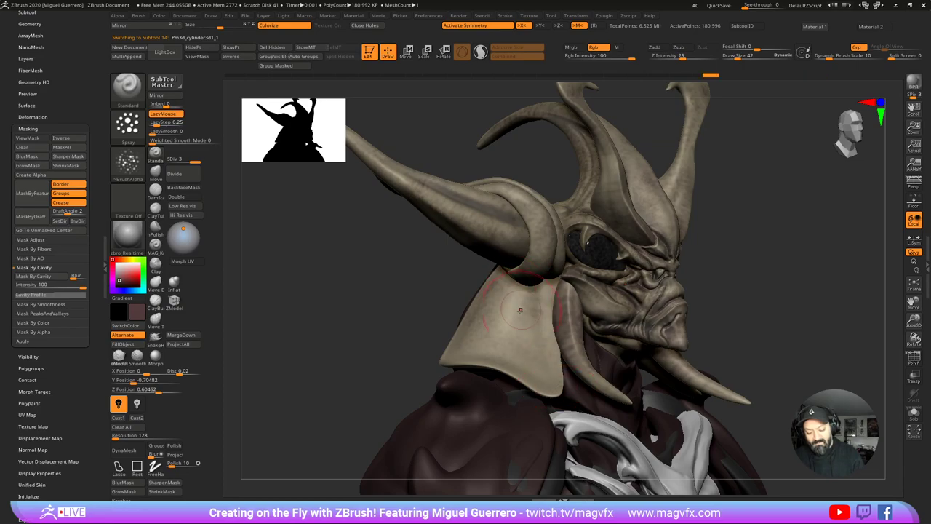
mouse_move(435, 310)
left_mouse_down()
mouse_move(378, 309)
mouse_move(425, 317)
left_mouse_up()
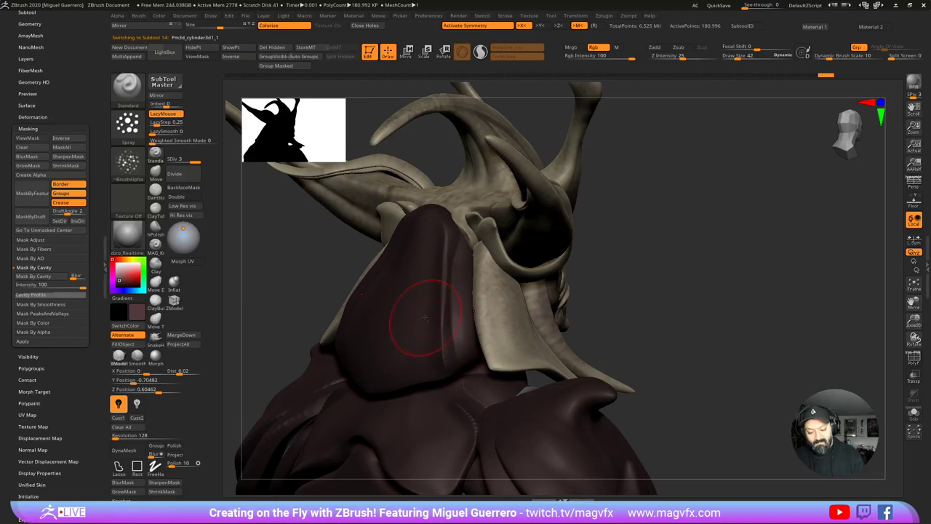
Step: Select the plate at the back of the neck, sample a tan colour (172, 153, 131) and fill the object with it
left_click(426, 317, "alt")
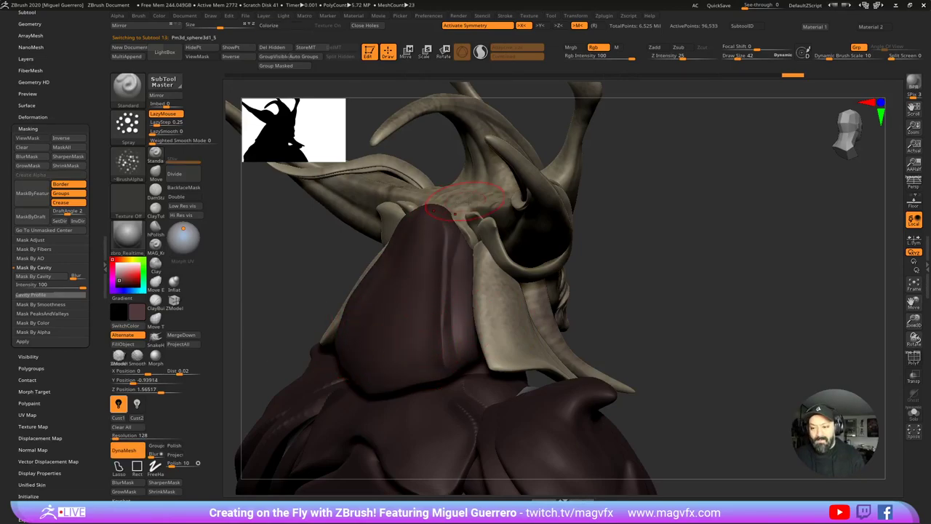
key("c")
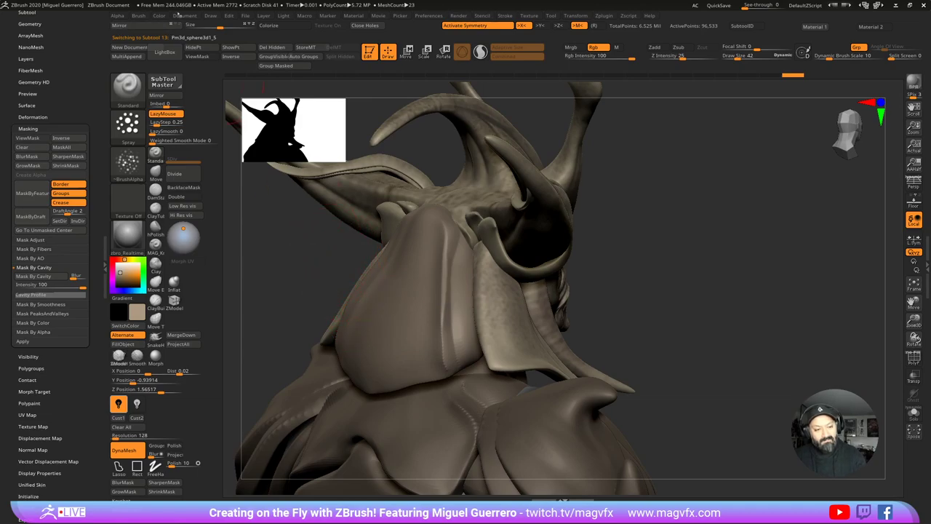
left_click(159, 15)
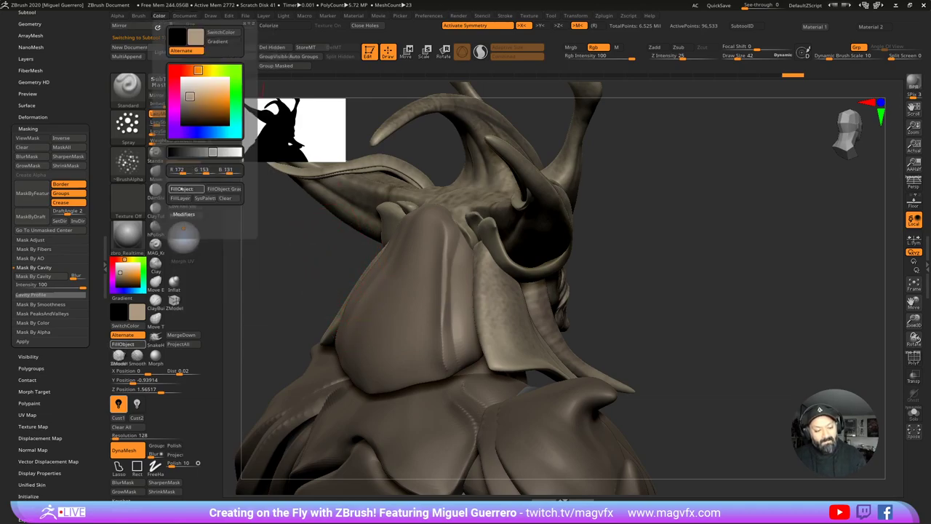
left_click(180, 189)
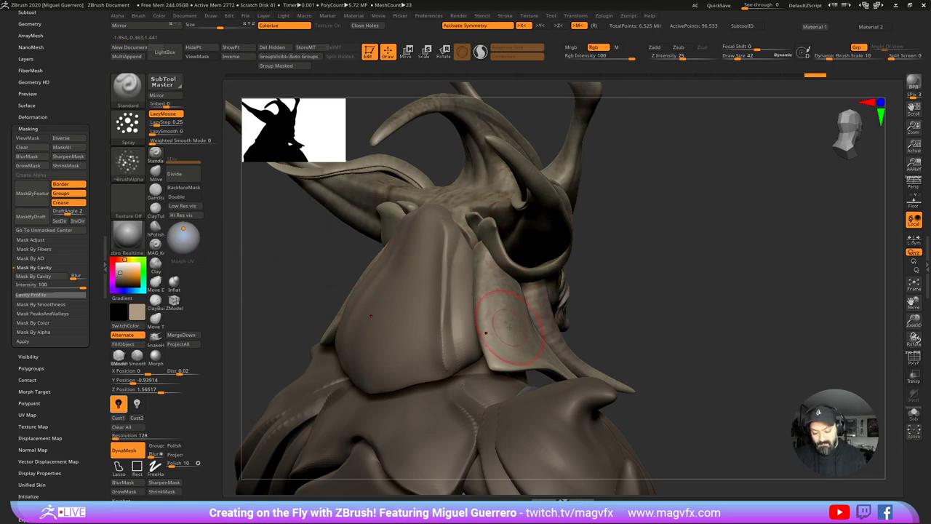
Step: Sample a reddish brown and spray it over the back neck plate, along its ridge and edges
key("c")
left_click_drag(684, 298, 611, 283)
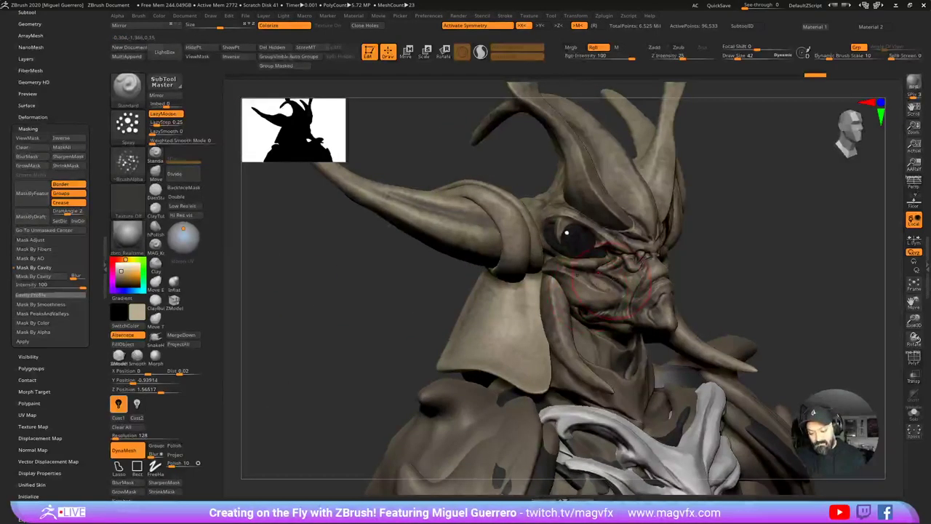
key("c")
left_click_drag(320, 295, 438, 312)
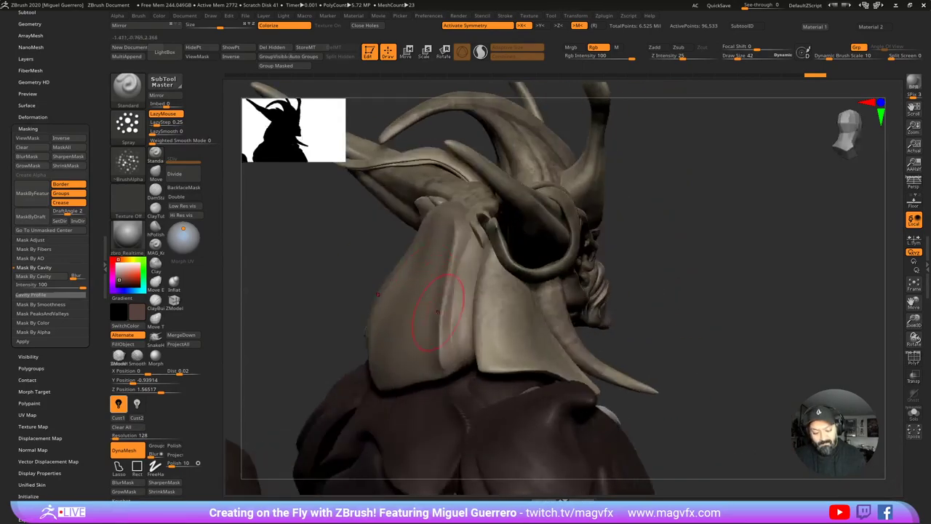
left_click_drag(423, 352, 379, 356)
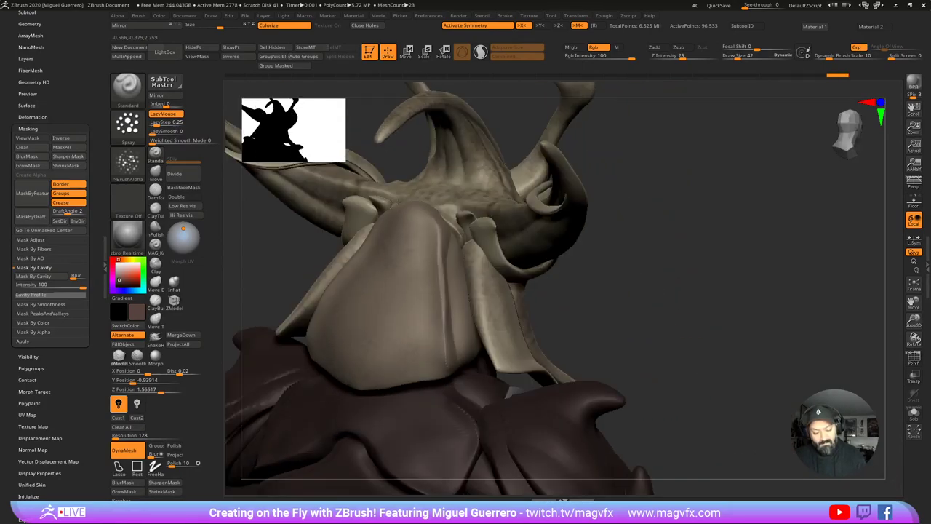
mouse_move(463, 255)
left_mouse_down()
mouse_move(452, 313)
mouse_move(471, 362)
left_mouse_up()
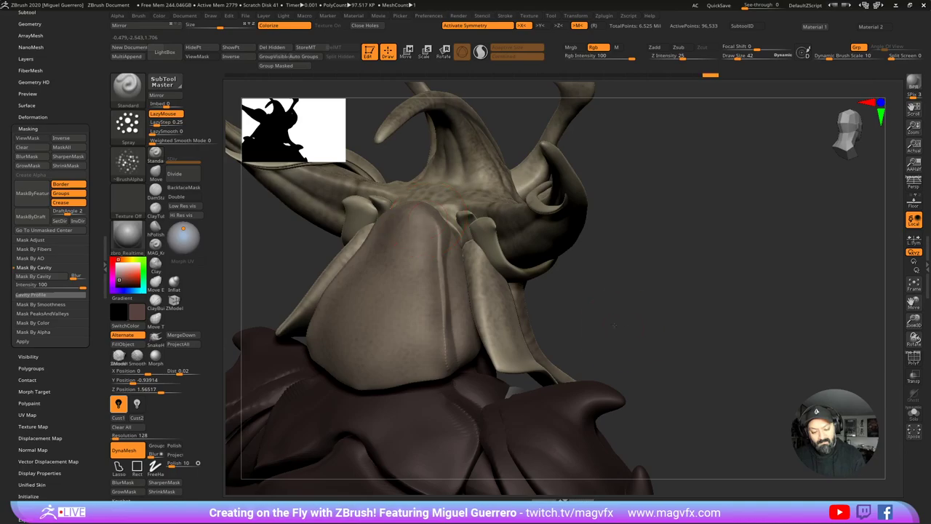
Step: Select the neck piece under the chin, choose a dark red and fill the object with it
left_click_drag(684, 313, 604, 305)
mouse_move(465, 310)
left_mouse_down()
mouse_move(329, 307)
mouse_move(370, 313)
left_mouse_up()
left_click(551, 406, "alt")
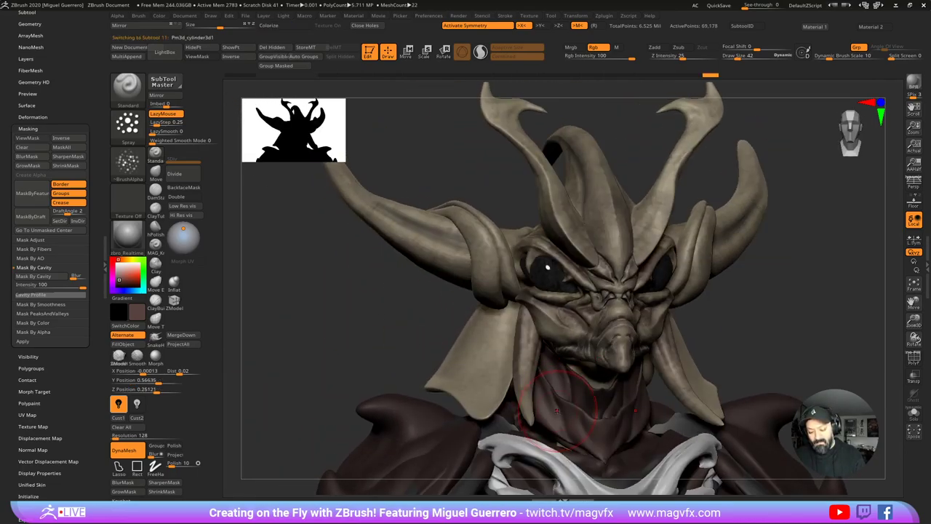
left_click_drag(391, 327, 374, 332)
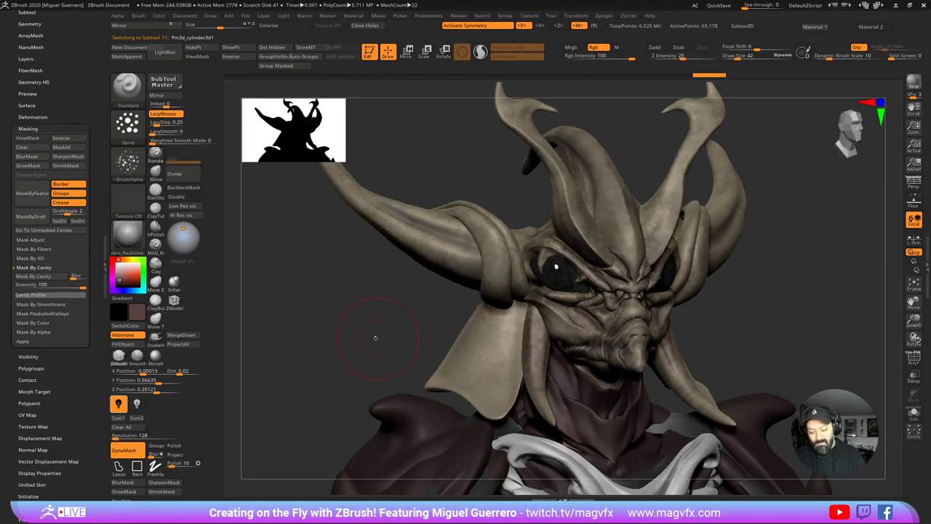
key("c")
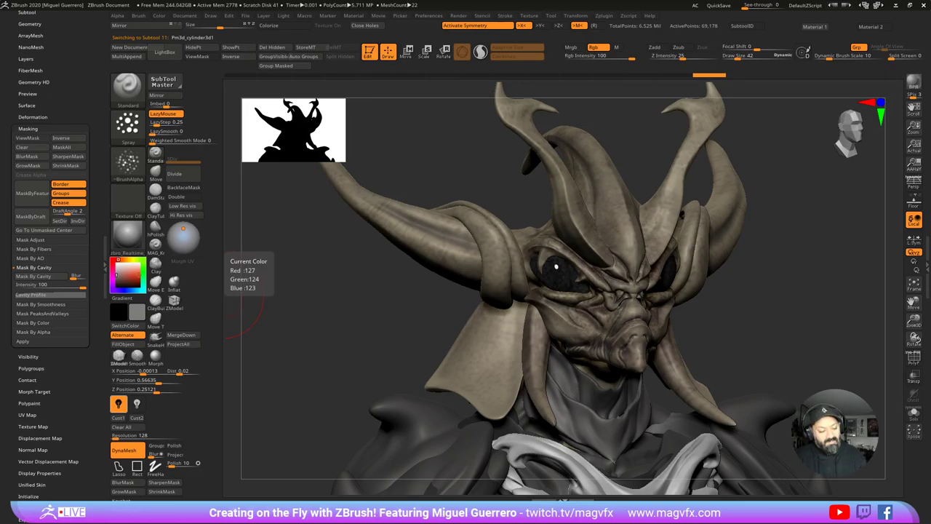
left_click(135, 276)
left_click_drag(135, 276, 131, 279)
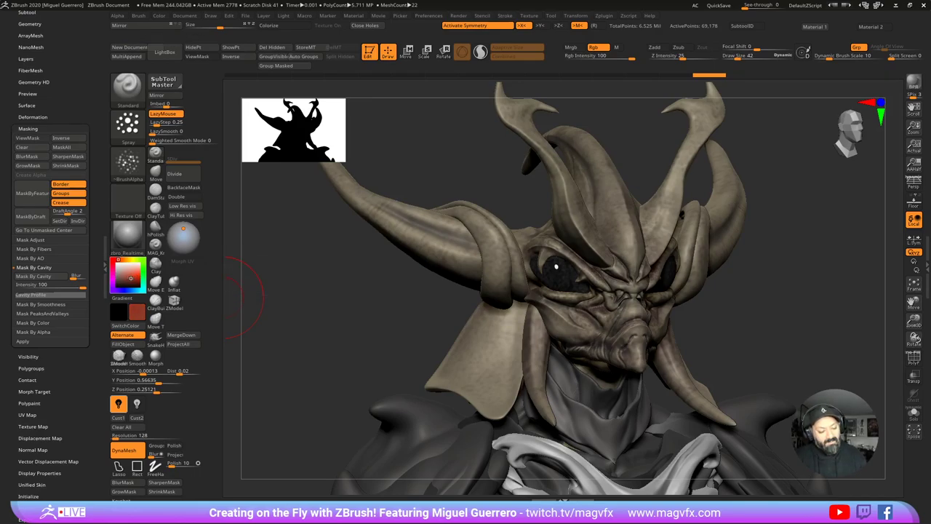
left_click(124, 344)
Step: Reduce the brush to size 6 and switch its alpha to Alpha 08 for detailing the neck
key("[")
key("[")
key("[")
key("[")
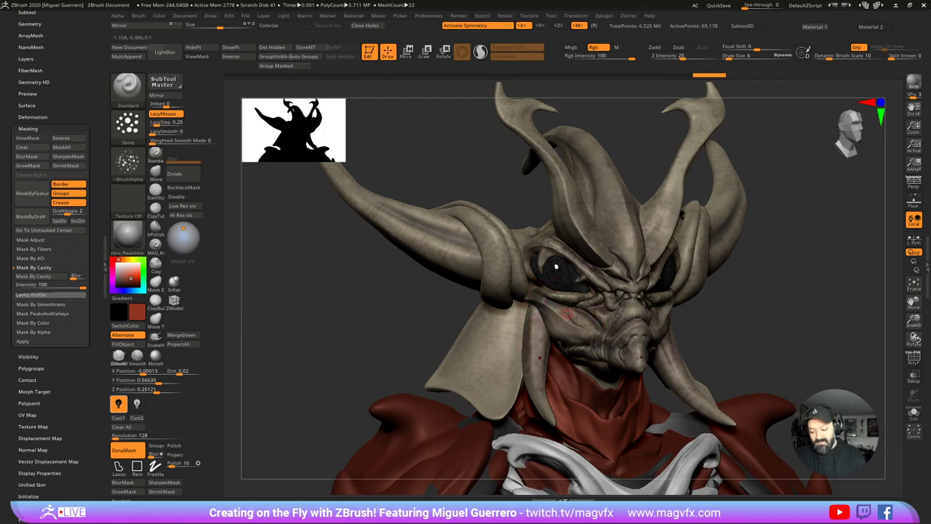
left_click_drag(395, 293, 383, 295)
mouse_move(383, 295)
right_mouse_down("ctrl")
mouse_move(388, 301)
mouse_move(391, 289)
right_mouse_up("ctrl")
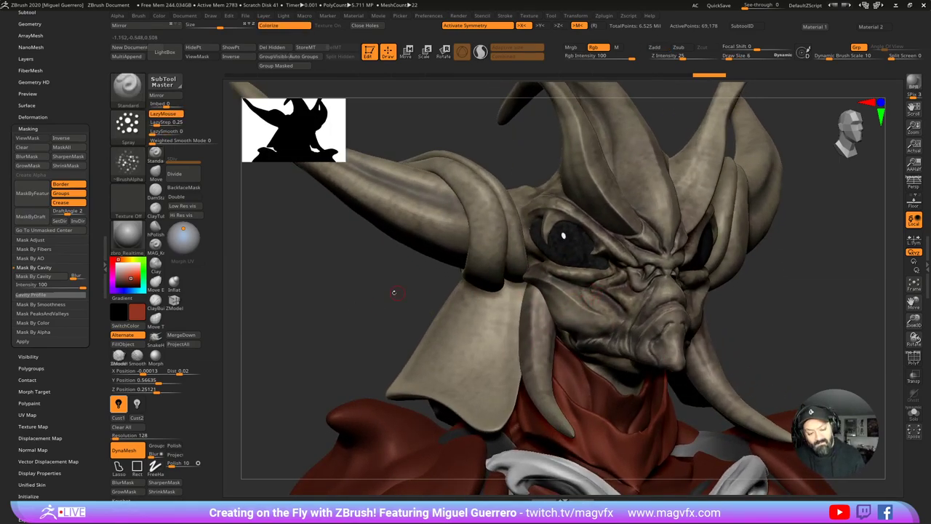
left_click_drag(395, 291, 521, 275)
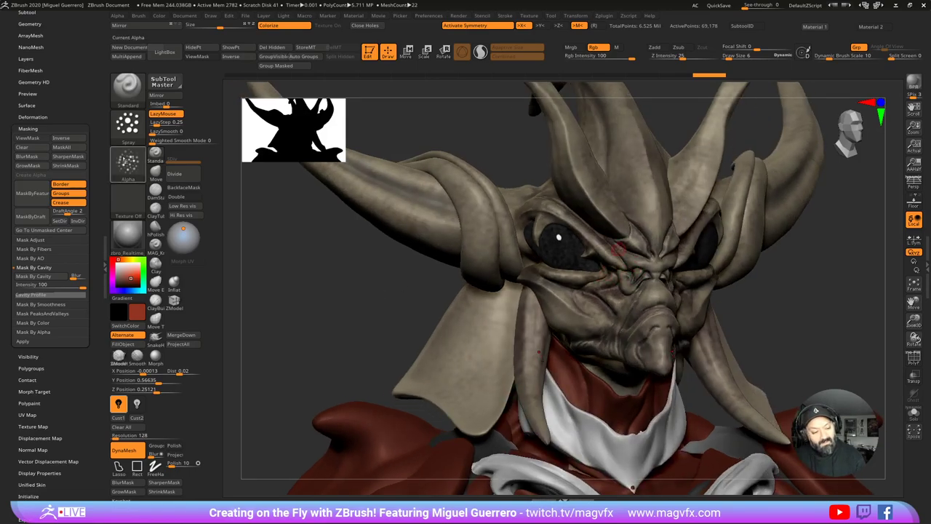
left_click(128, 163)
mouse_move(435, 208)
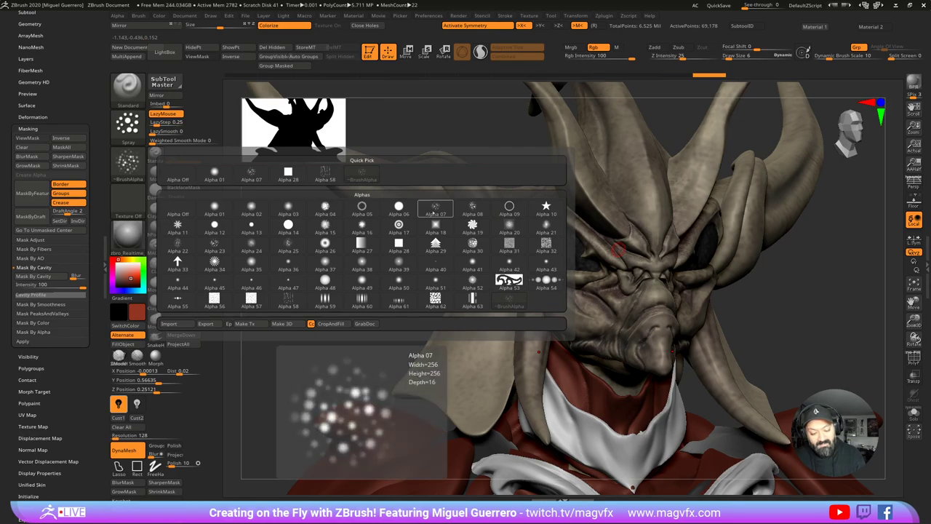
mouse_move(473, 209)
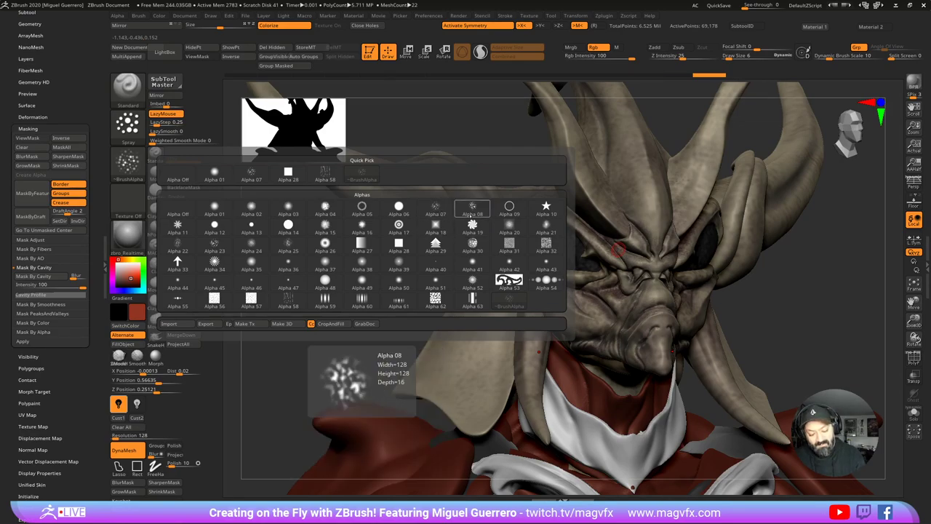
left_click(466, 210)
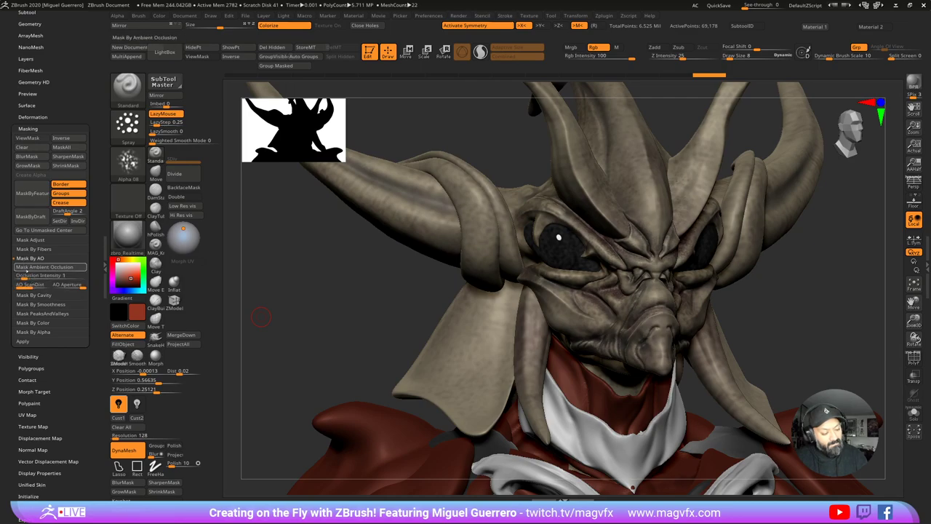
Step: Apply an ambient occlusion mask to the neck piece and check it in isolation
left_click(34, 267)
left_click(913, 413)
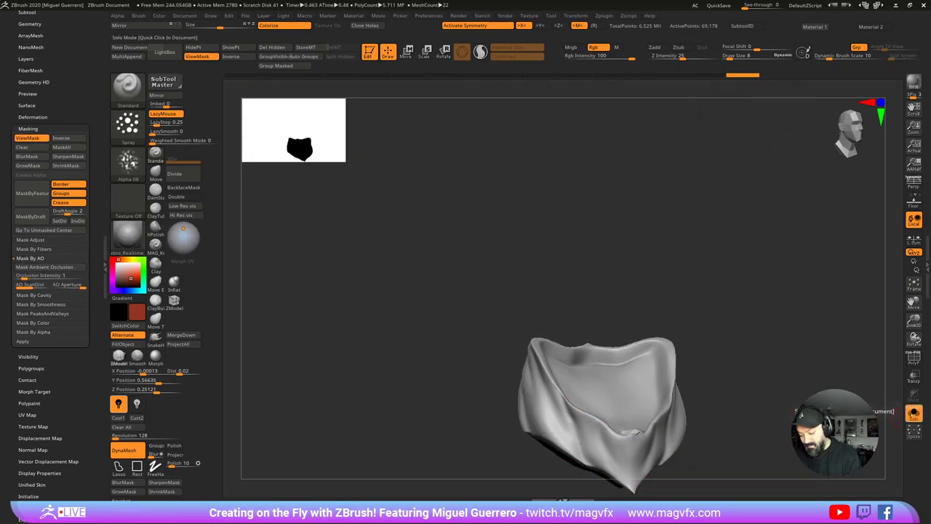
left_click(912, 414)
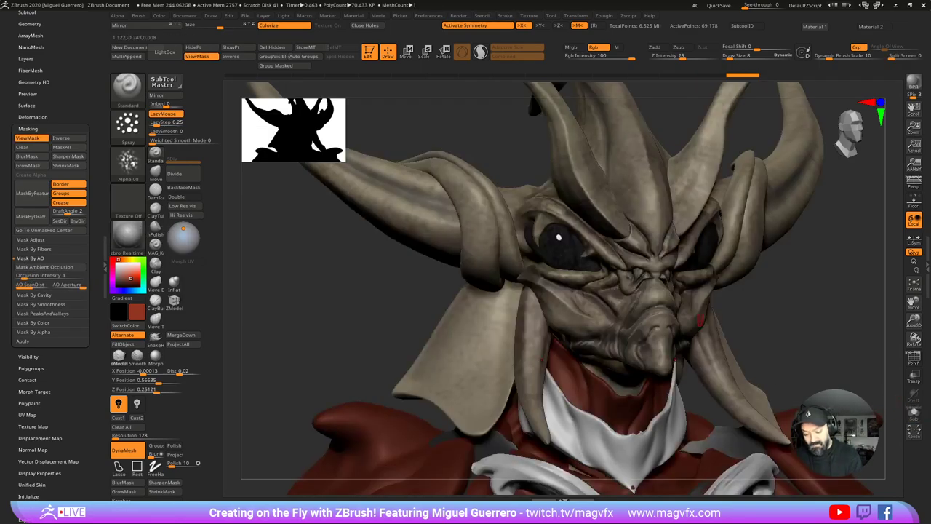
Step: Select the head, mask it by ambient occlusion and invert the mask
left_click(594, 311, "alt")
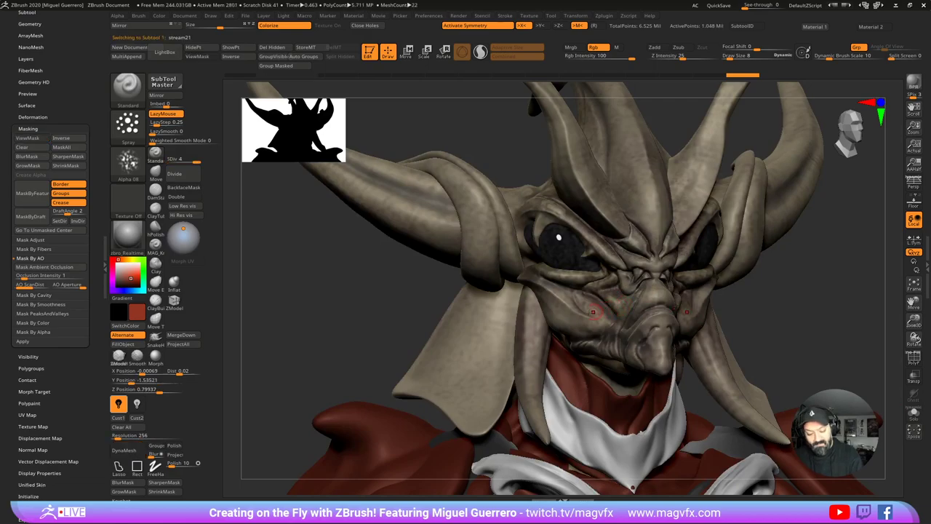
left_click(914, 412)
left_click(913, 413)
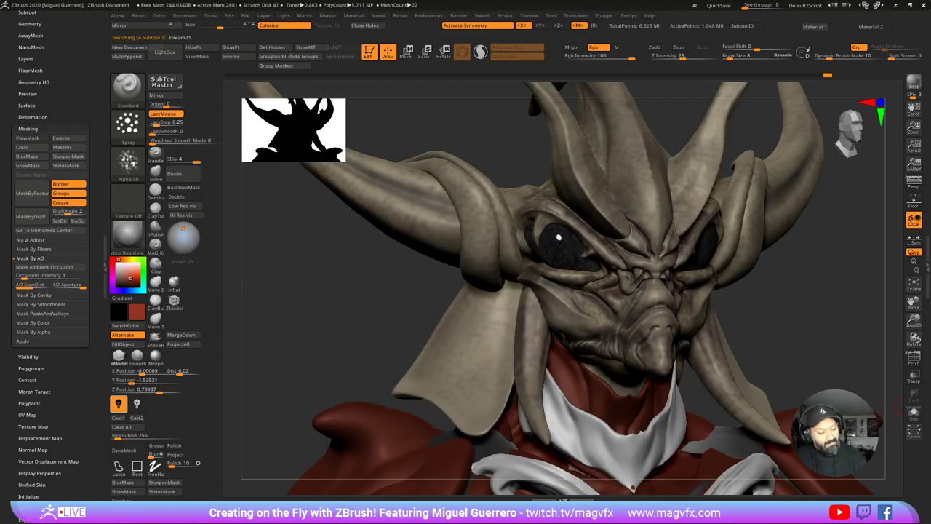
left_click(32, 268)
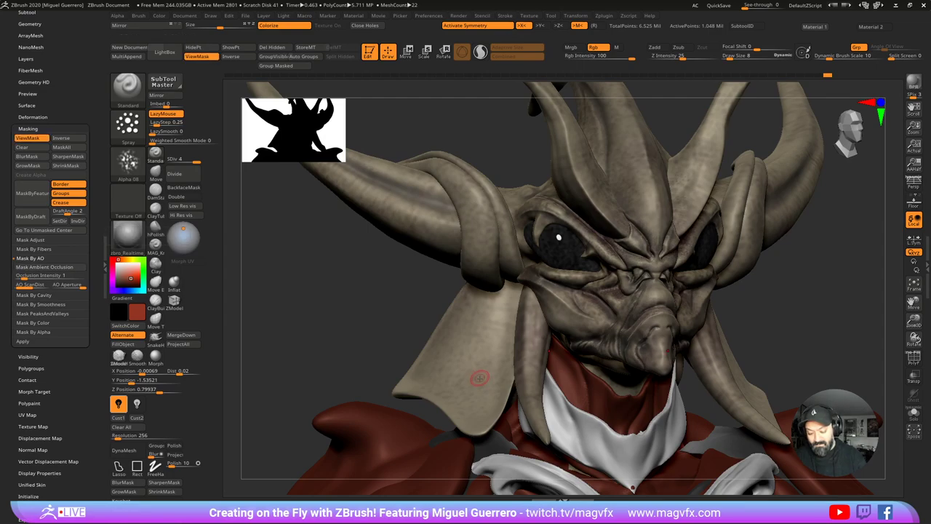
left_click(369, 325, "ctrl")
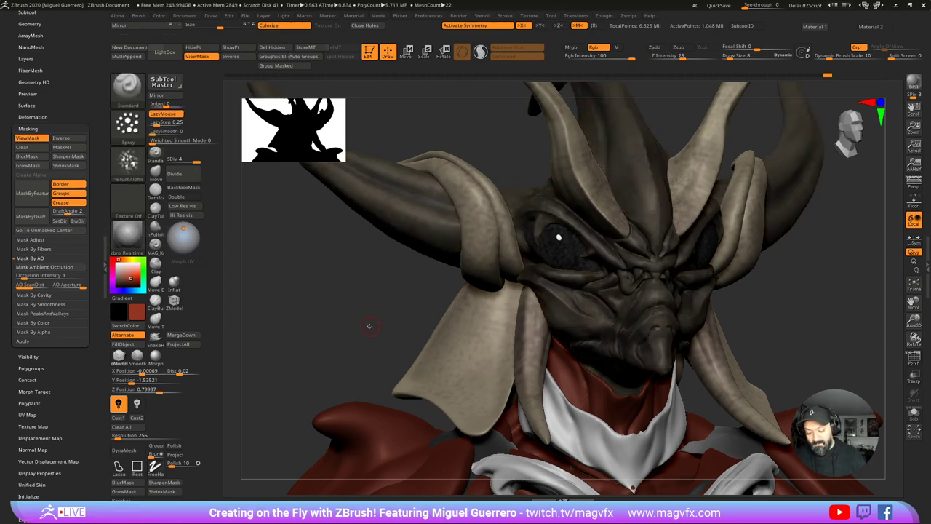
Step: Replace the head's mask with a peaks-and-valleys mask and invert it
left_click_drag(369, 325, 368, 356)
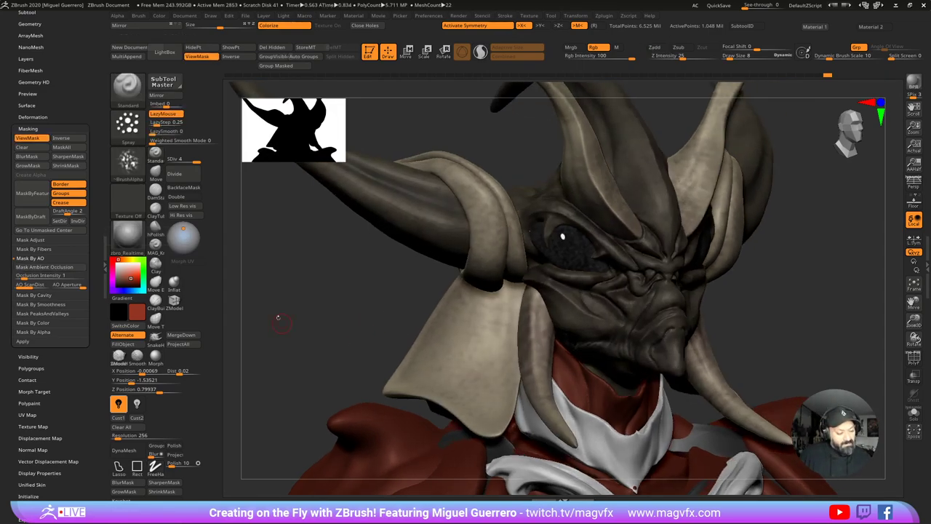
left_click(44, 313)
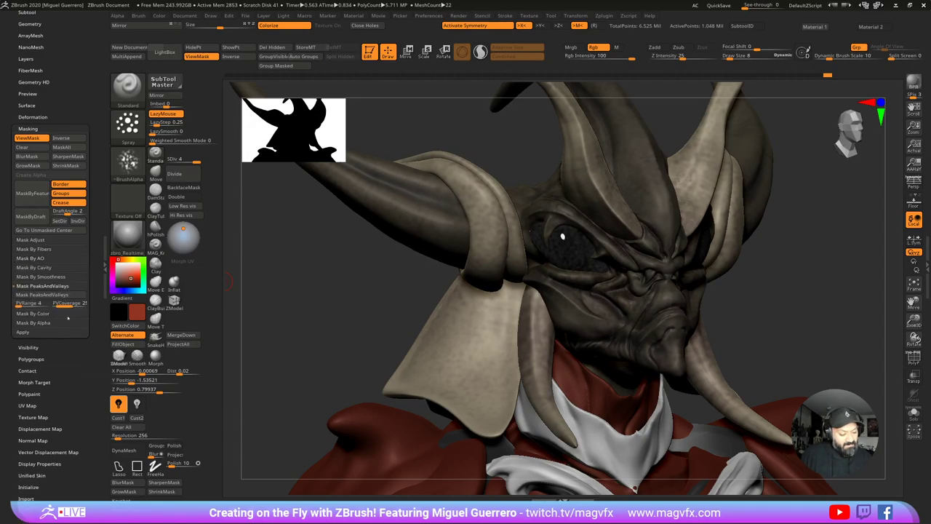
left_click(42, 295)
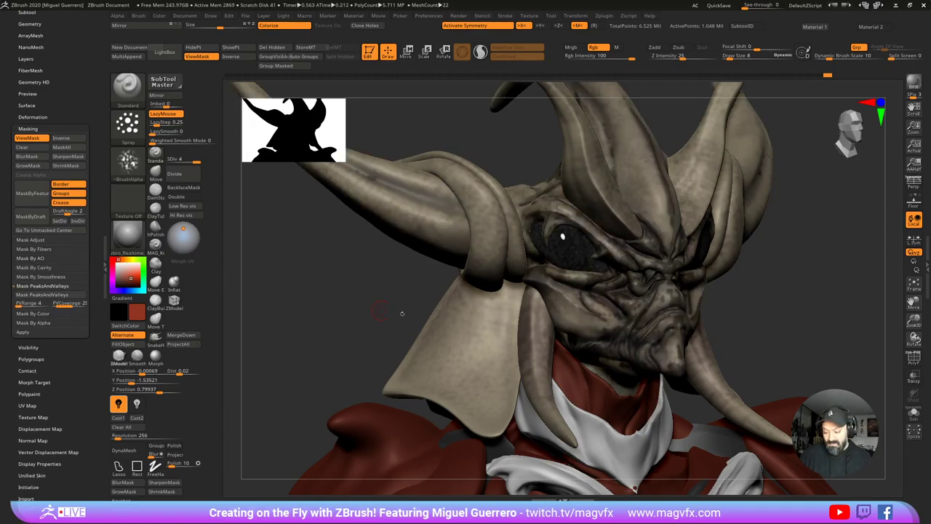
left_click_drag(358, 318, 332, 294)
left_click(316, 299, "ctrl")
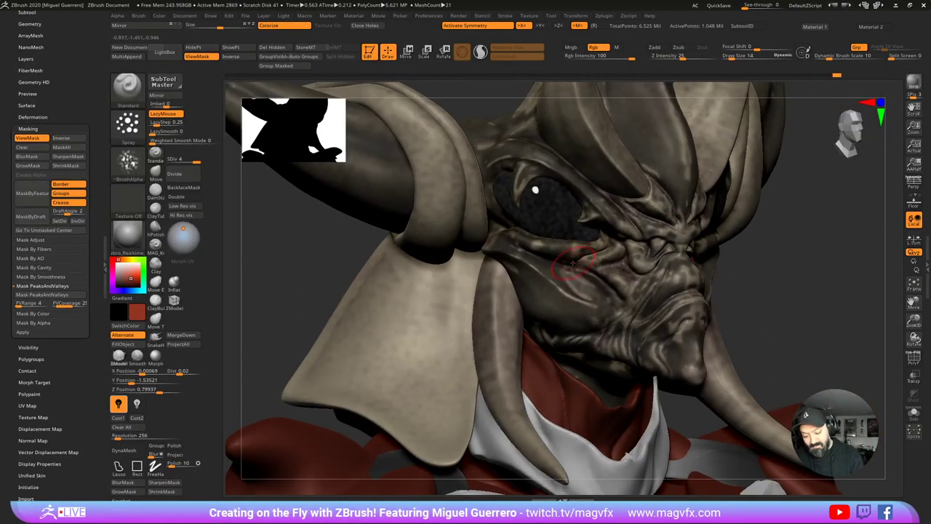
Step: Spray dark red into the creases below the eye and along the cheek and mouth, and hide the mask display
mouse_move(579, 259)
left_mouse_down()
mouse_move(634, 243)
mouse_move(626, 251)
left_mouse_up()
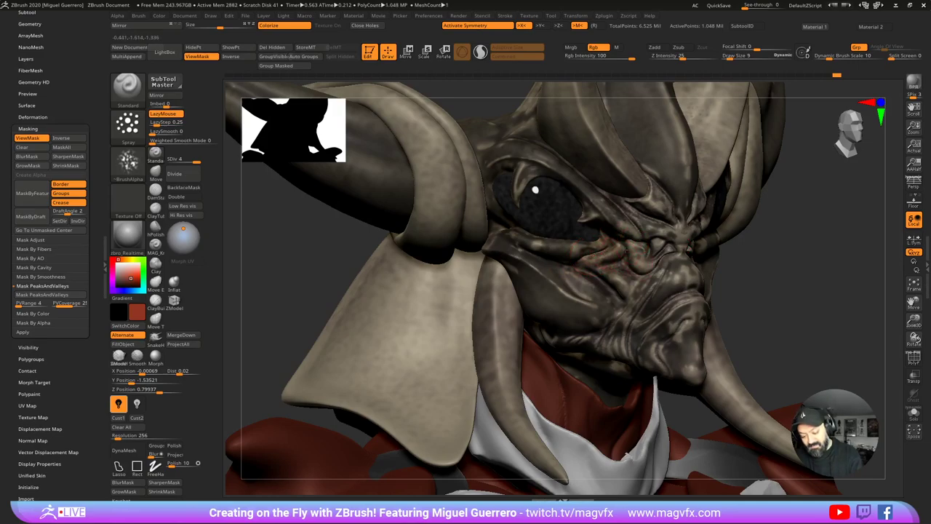
left_click_drag(630, 291, 588, 353)
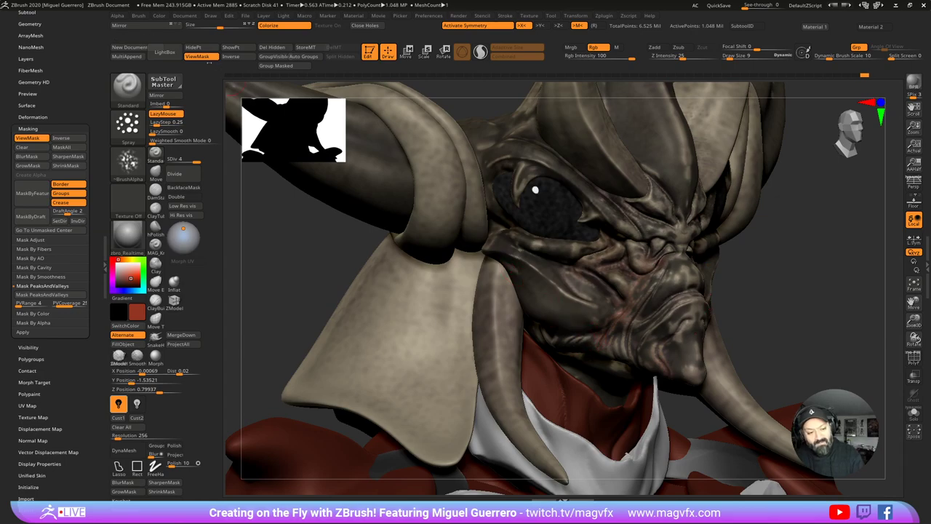
key("ctrl+h")
Step: Spray dark red around the nose and between the brows, and lightly over the head's central crest
mouse_move(420, 278)
right_mouse_down()
mouse_move(335, 279)
mouse_move(351, 270)
mouse_move(393, 275)
right_mouse_up()
right_click_drag(457, 291, 547, 310, "ctrl")
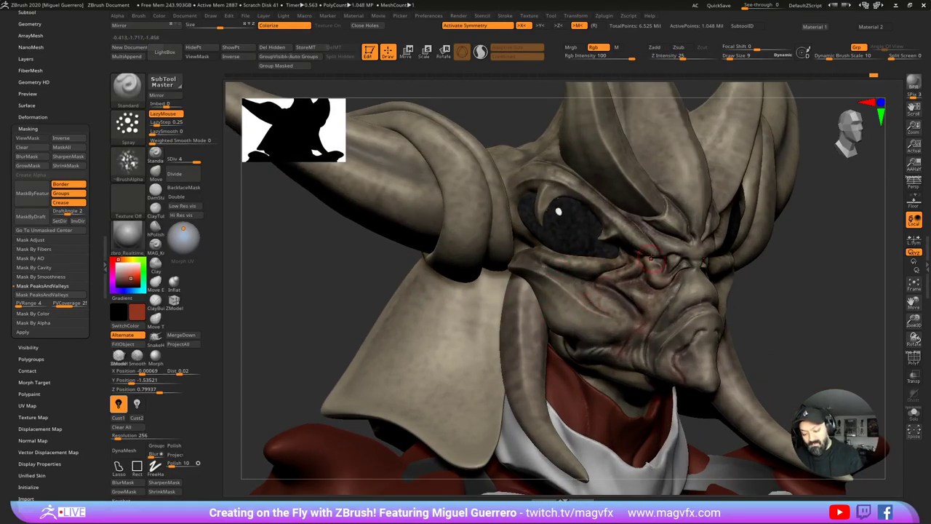
left_click_drag(674, 260, 664, 253)
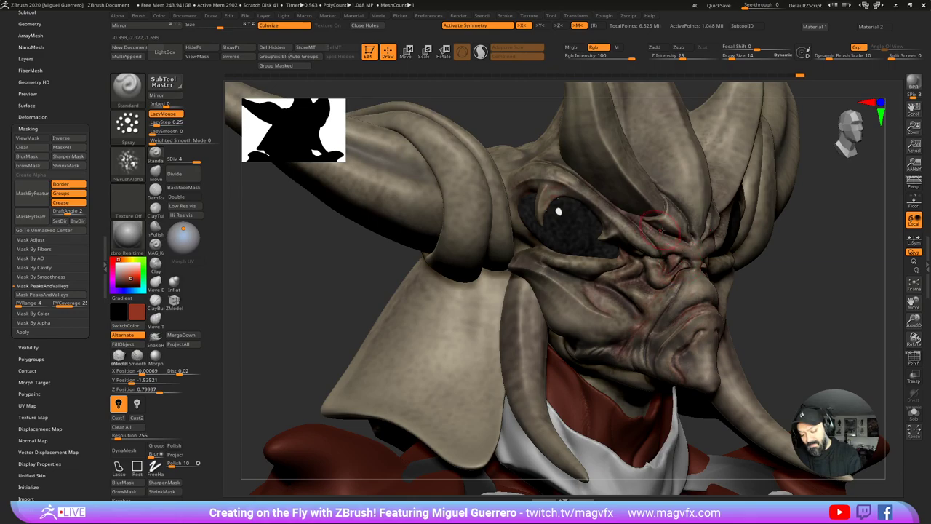
right_click_drag(651, 206, 565, 168)
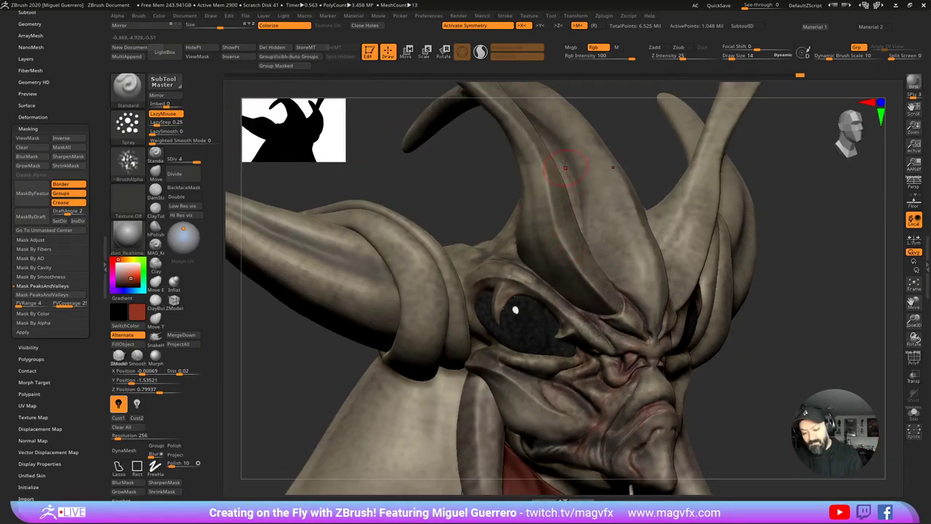
left_click_drag(569, 194, 571, 198)
mouse_move(546, 178)
right_mouse_down("ctrl")
mouse_move(510, 116)
mouse_move(455, 182)
mouse_move(418, 161)
mouse_move(464, 215)
mouse_move(476, 200)
right_mouse_up("ctrl")
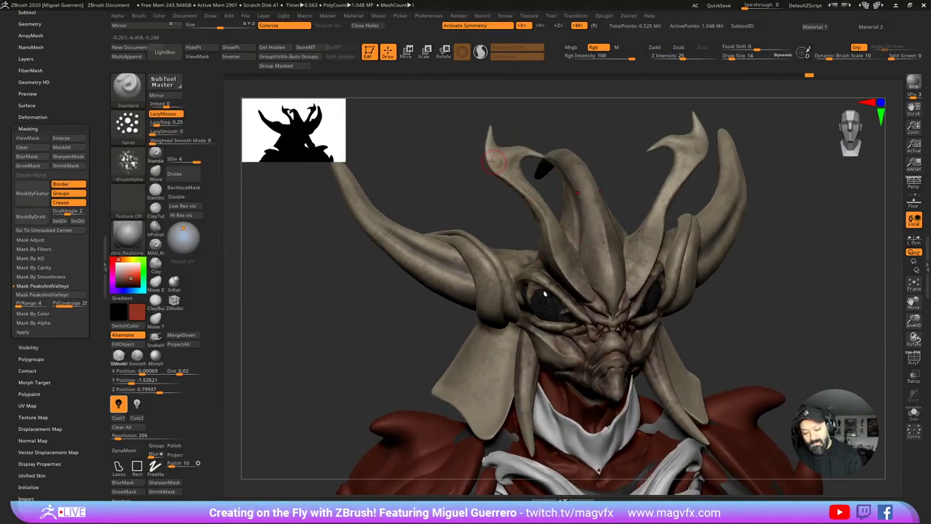
Step: Select the upright front horns and spray dark red around their bases above the brow
left_click(588, 248, "alt")
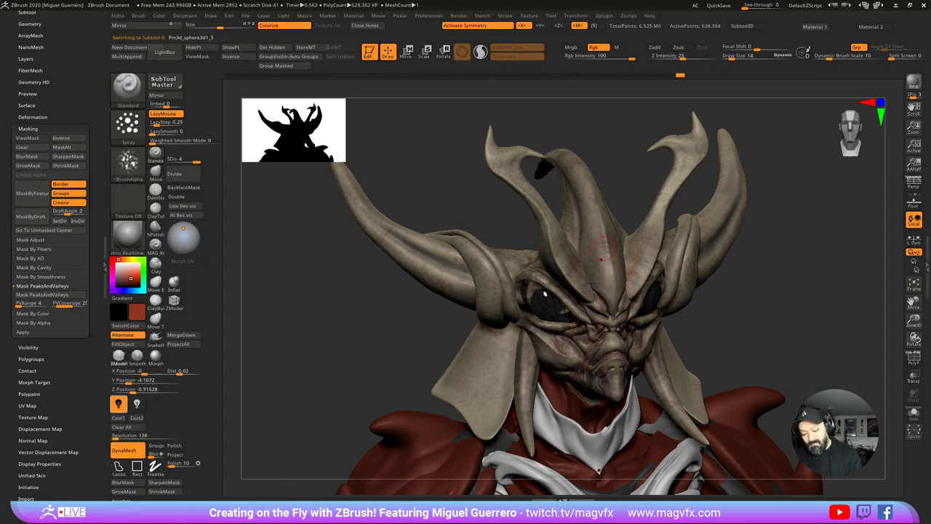
mouse_move(601, 226)
left_mouse_down()
mouse_move(632, 240)
mouse_move(627, 272)
left_mouse_up()
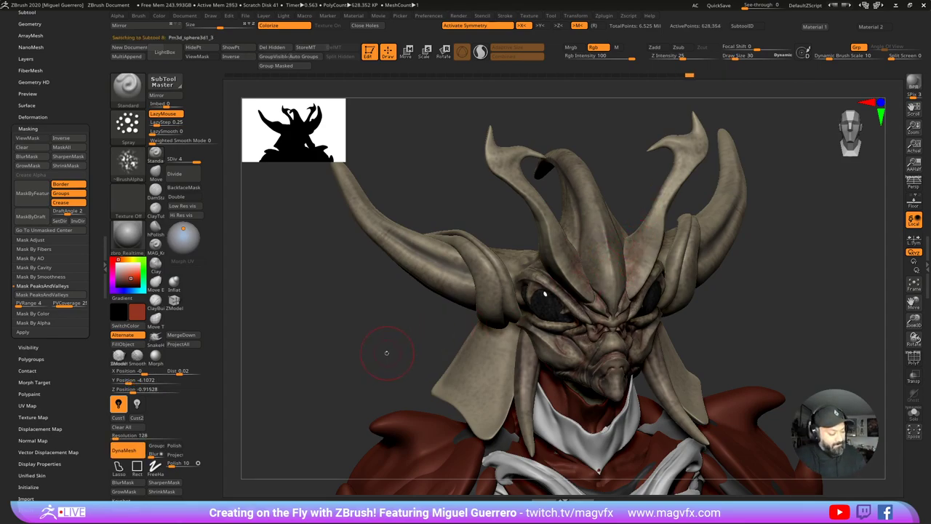
Step: Select the head, undo a first stroke on the large side horn, and spray dark red along it with the brush at size 18
left_click_drag(387, 353, 472, 251)
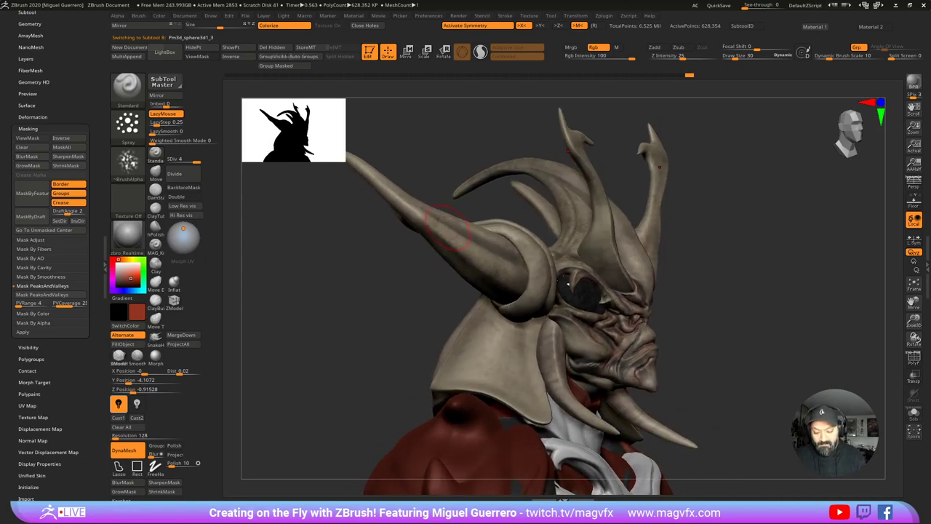
left_click(479, 249, "alt")
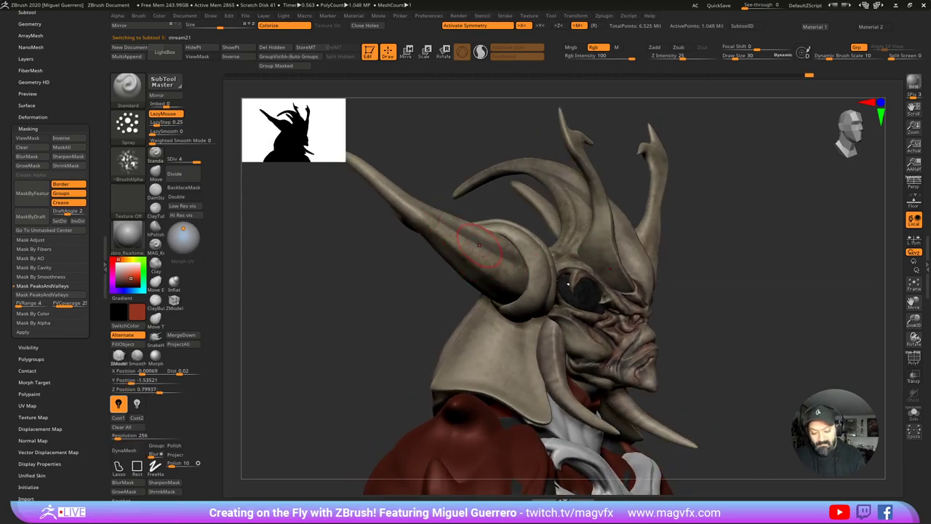
left_click_drag(459, 302, 417, 285)
mouse_move(468, 244)
left_mouse_down()
mouse_move(491, 238)
mouse_move(482, 249)
left_mouse_up()
key("ctrl+z")
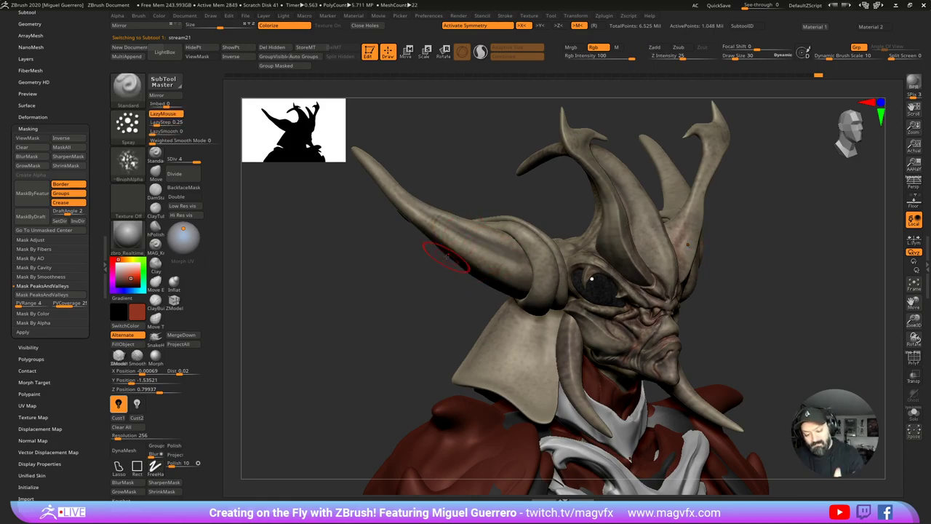
key("[")
key("[")
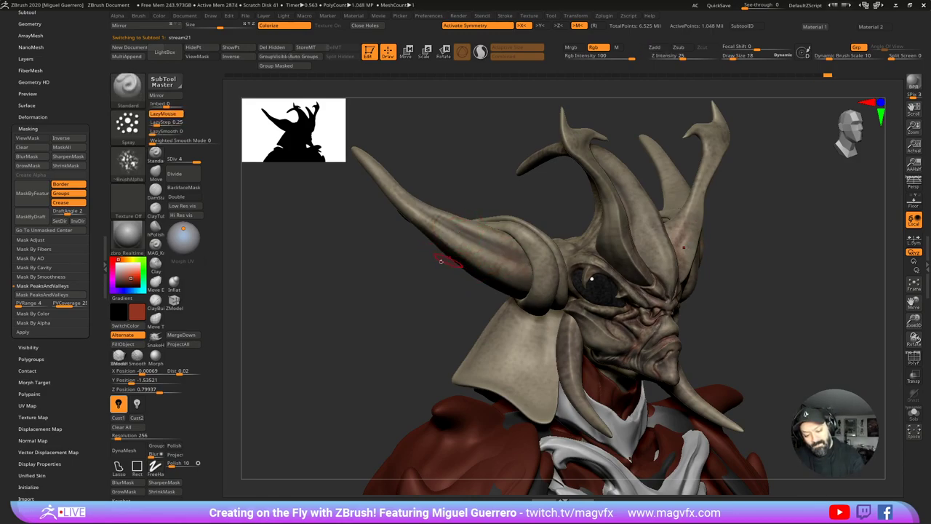
left_click_drag(454, 263, 417, 267)
Step: Select the collar around the side horn's base and spray dark red along its lower edge
left_click(529, 230, "alt")
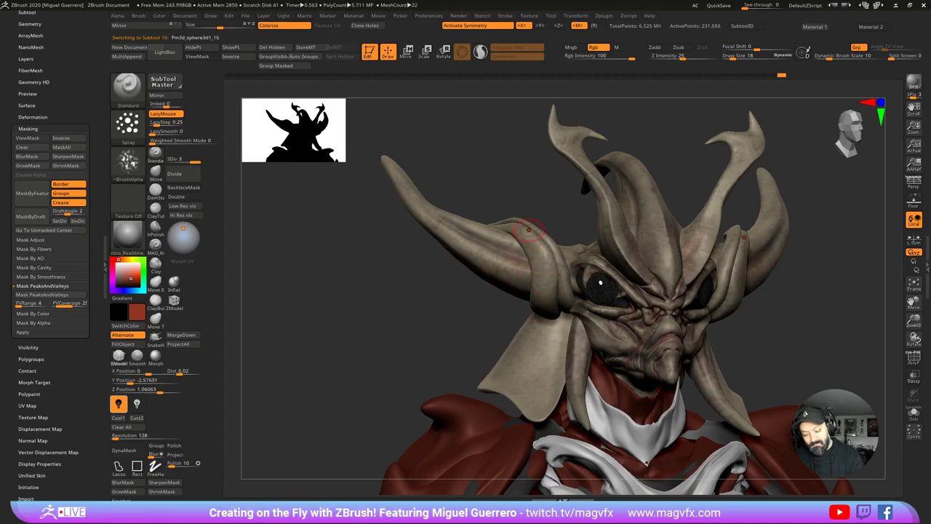
left_click_drag(484, 314, 529, 321)
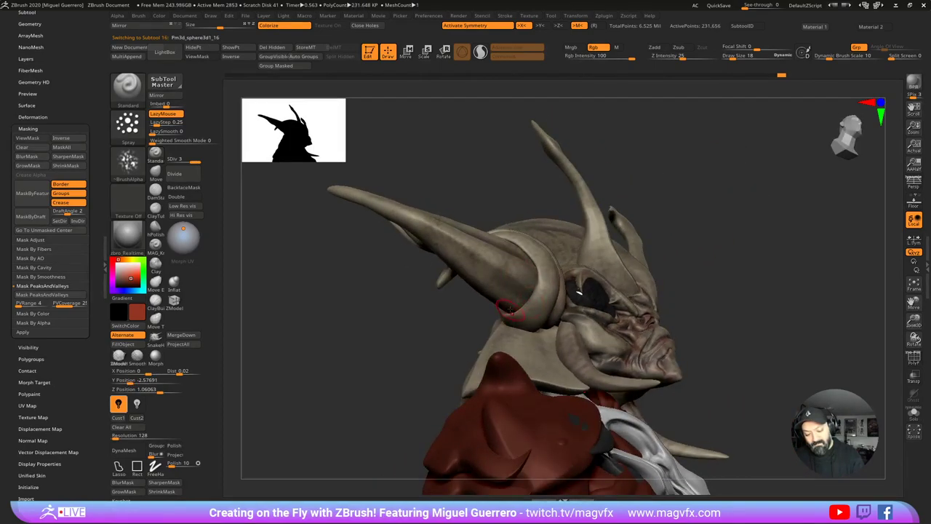
mouse_move(441, 326)
left_mouse_down()
mouse_move(424, 331)
mouse_move(472, 281)
mouse_move(426, 315)
mouse_move(420, 349)
left_mouse_up()
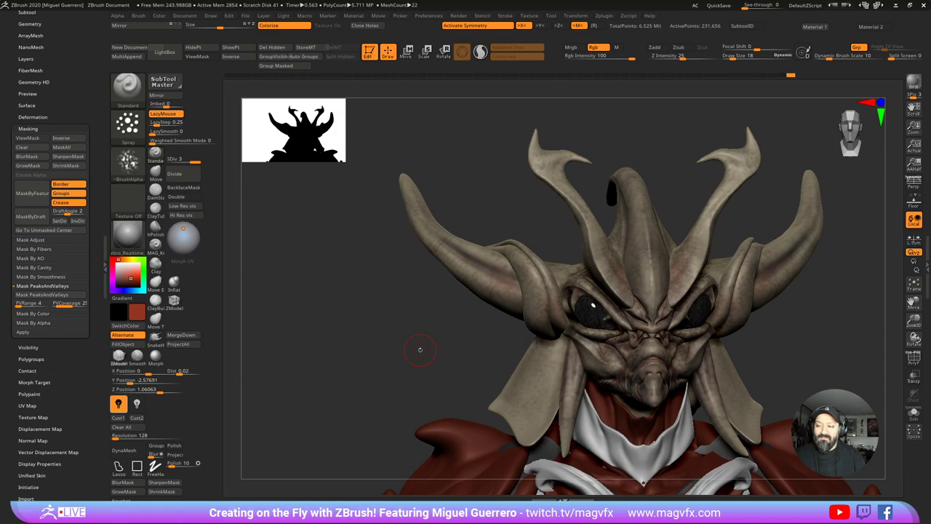
left_click_drag(396, 347, 421, 342)
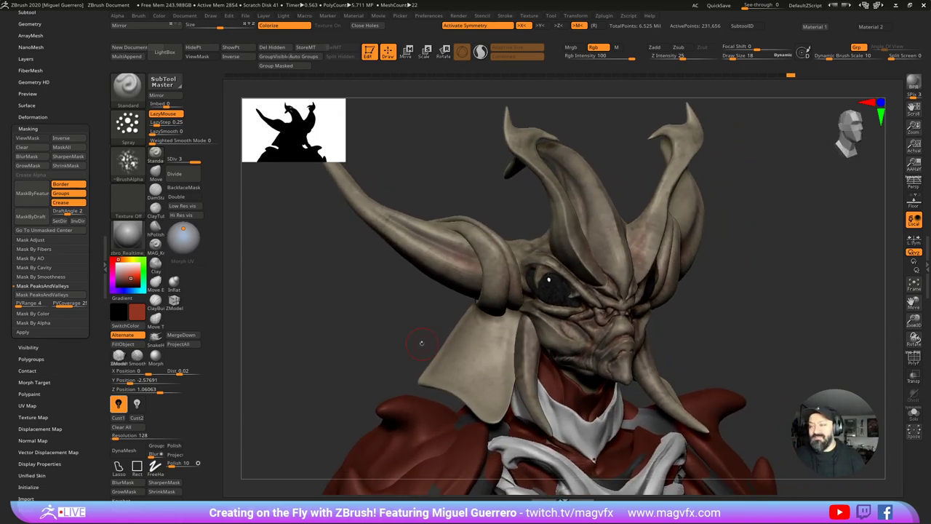
mouse_move(366, 328)
left_mouse_down()
mouse_move(363, 336)
mouse_move(349, 329)
left_mouse_up()
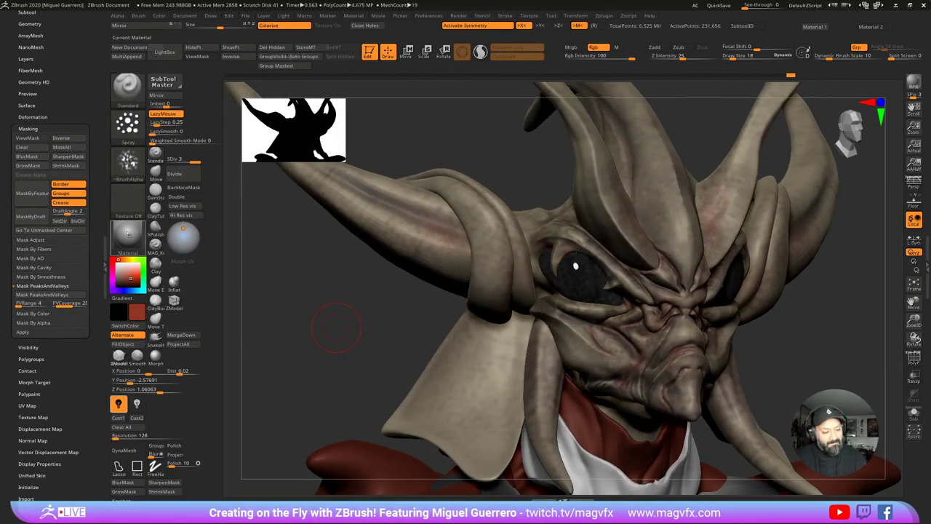
Step: Choose a pale pinkish white, select the upright front horns, and set the brush to Alpha 07 with the Color Spray stroke
left_click(120, 266)
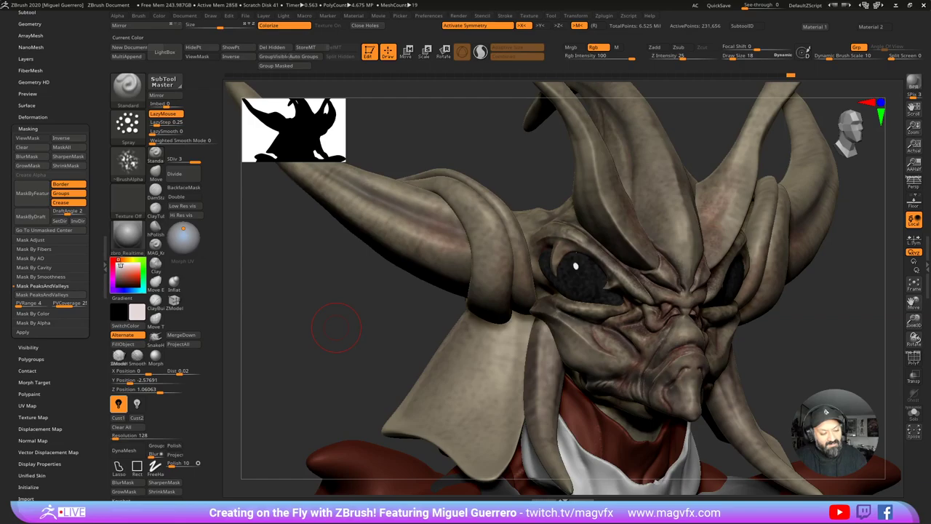
left_click(615, 240, "alt")
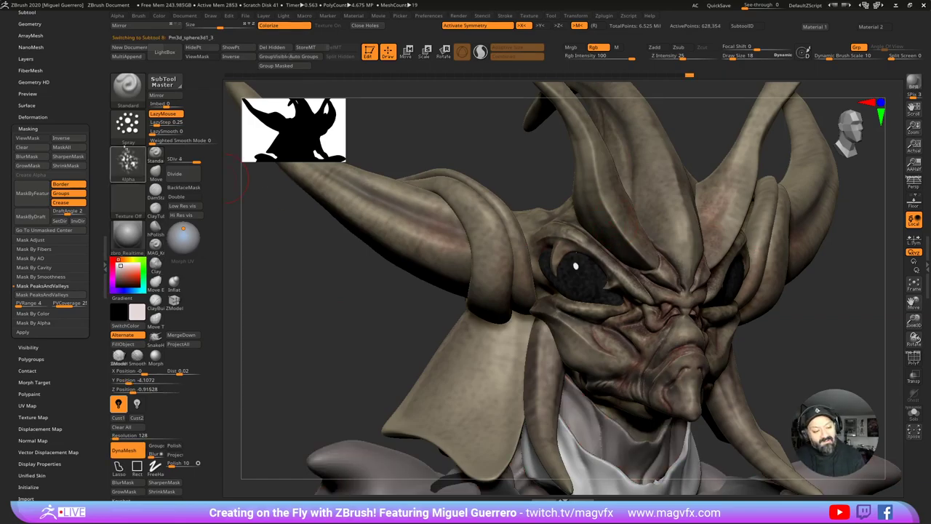
left_click(128, 125)
left_click(129, 161)
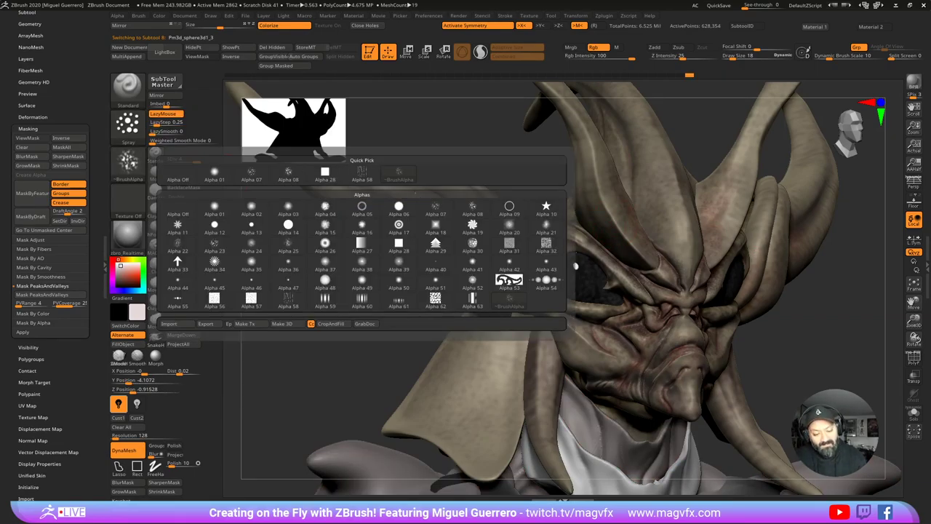
left_click(436, 209)
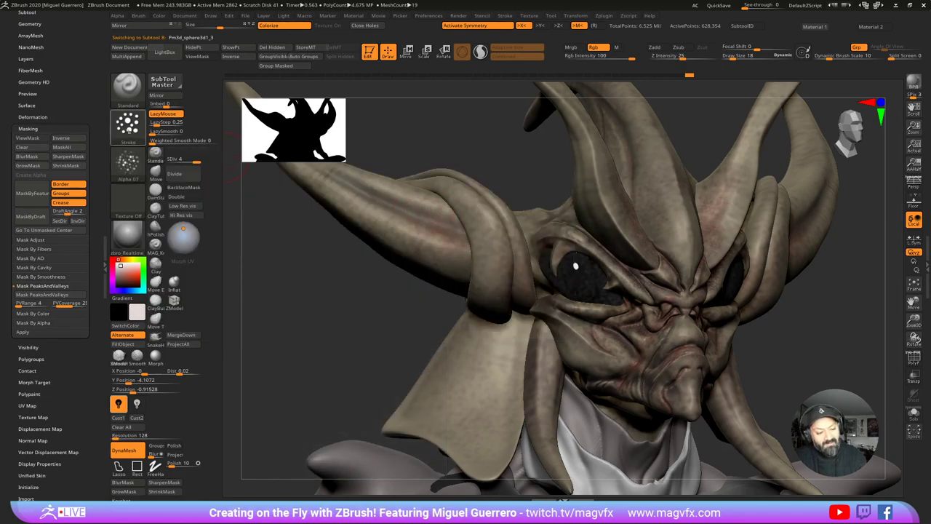
left_click(128, 125)
left_click(291, 137)
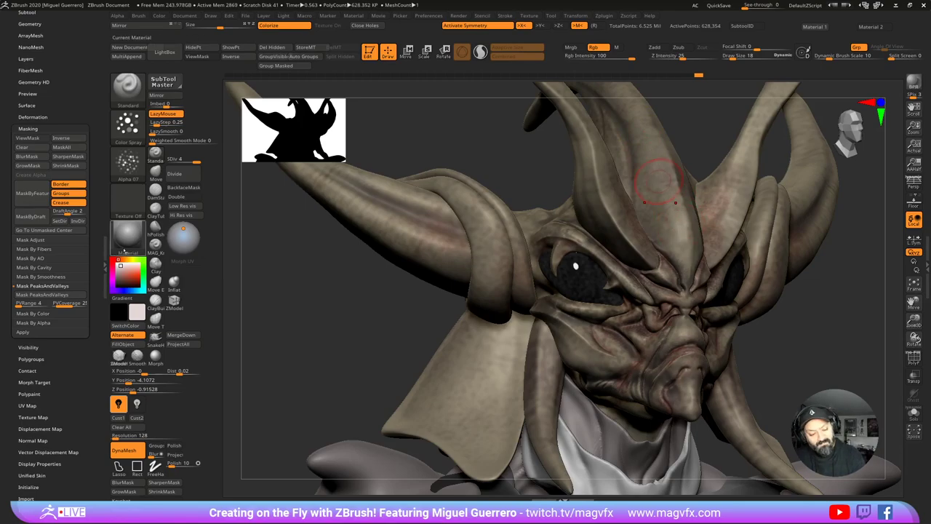
Step: Fine-tune the pale pinkish white, select the head and spray the colour over its central crest and around the eyes
left_click_drag(122, 267, 122, 265)
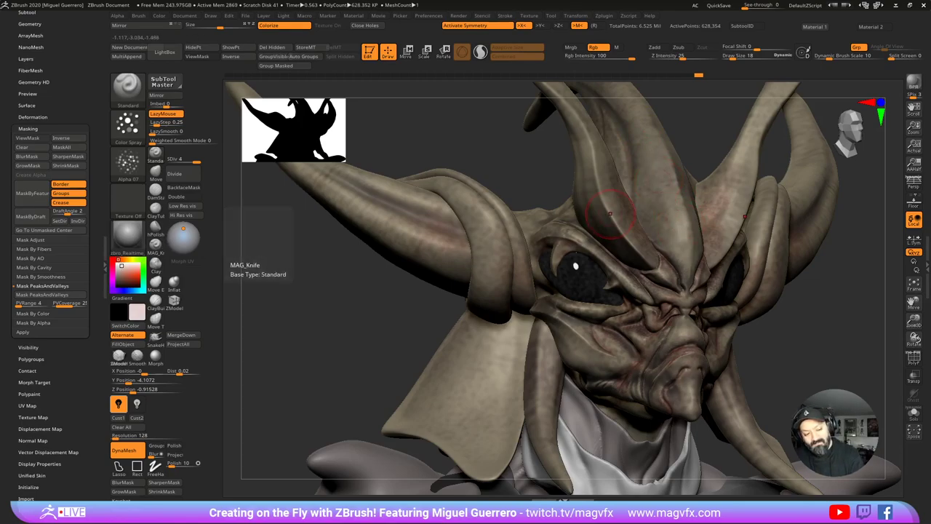
left_click(672, 191, "alt")
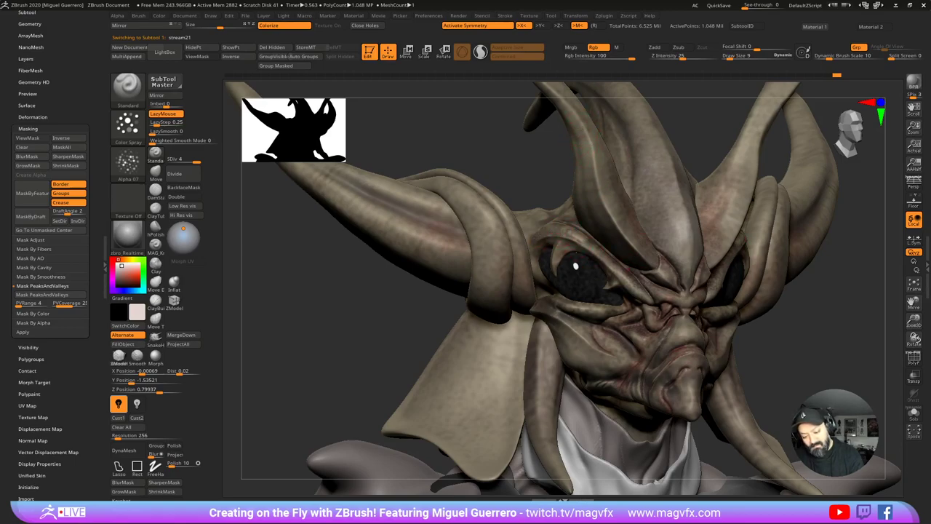
left_click_drag(563, 235, 633, 285)
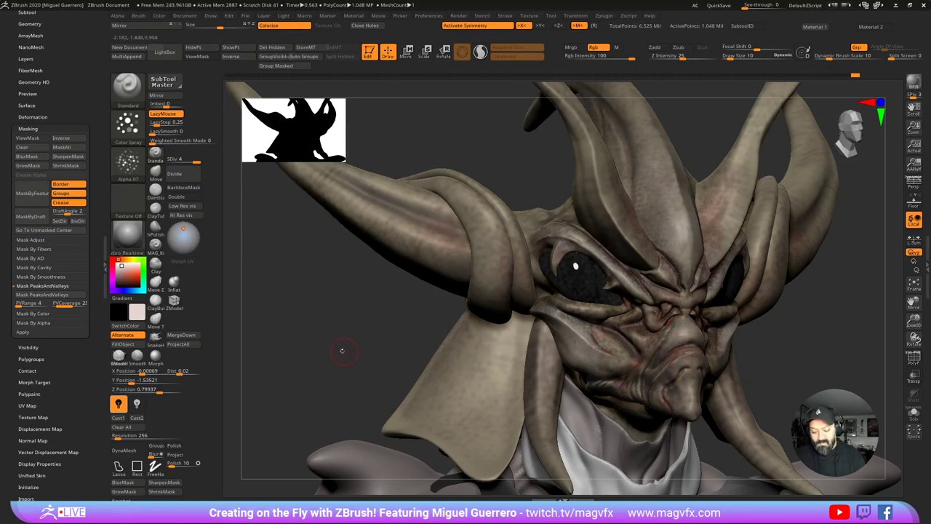
Step: Mask the head's peaks and valleys, hide the mask display, and spray the pale colour over the brow and cheek, enlarging the brush to size 26
left_click(58, 294)
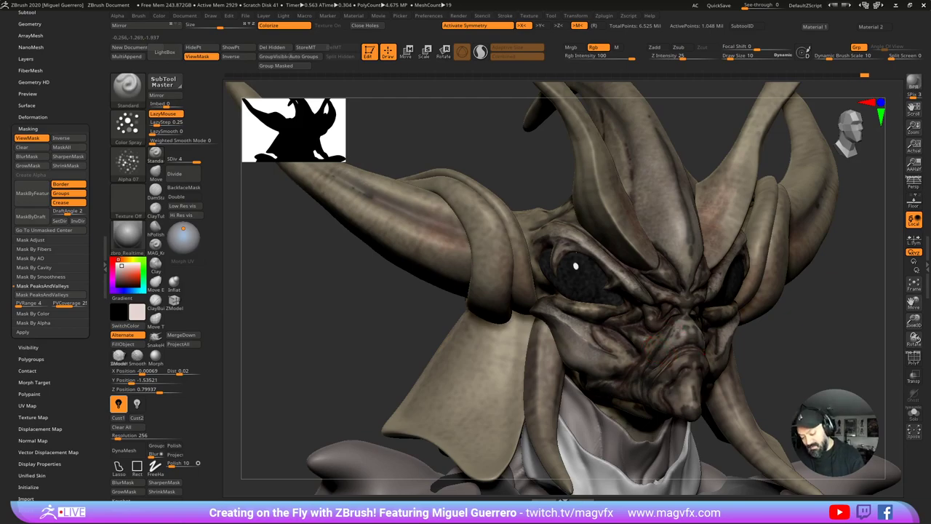
left_click(196, 56)
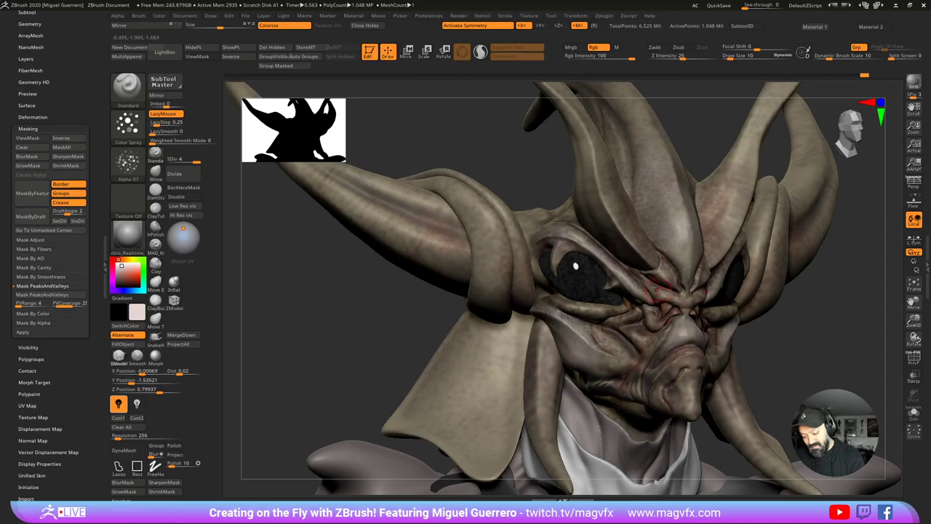
left_click_drag(656, 290, 659, 294)
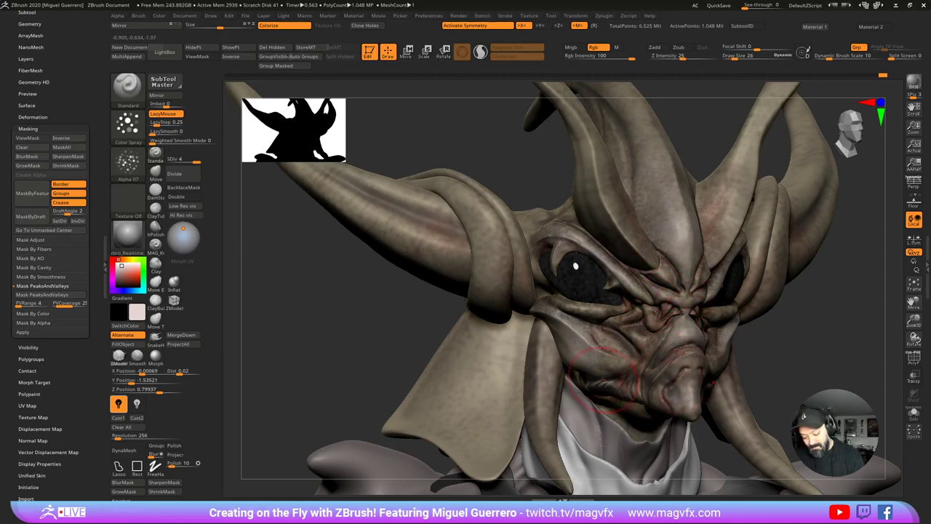
left_click_drag(566, 352, 570, 358)
left_click_drag(372, 247, 431, 289, "alt")
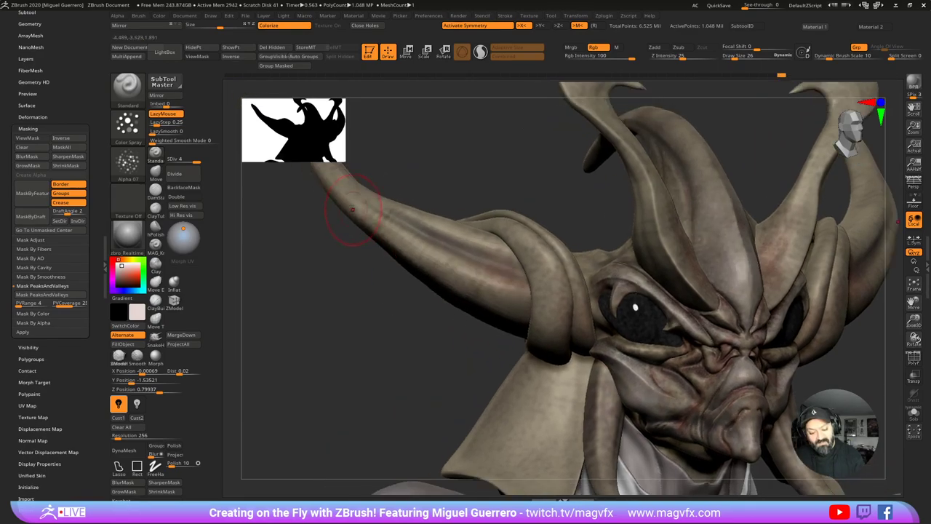
Step: Spray more pale pinkish white over the masked head's cheeks and muzzle, checking coverage from the front and side
mouse_move(402, 254)
right_mouse_down("ctrl")
mouse_move(335, 243)
mouse_move(350, 240)
right_mouse_up("ctrl")
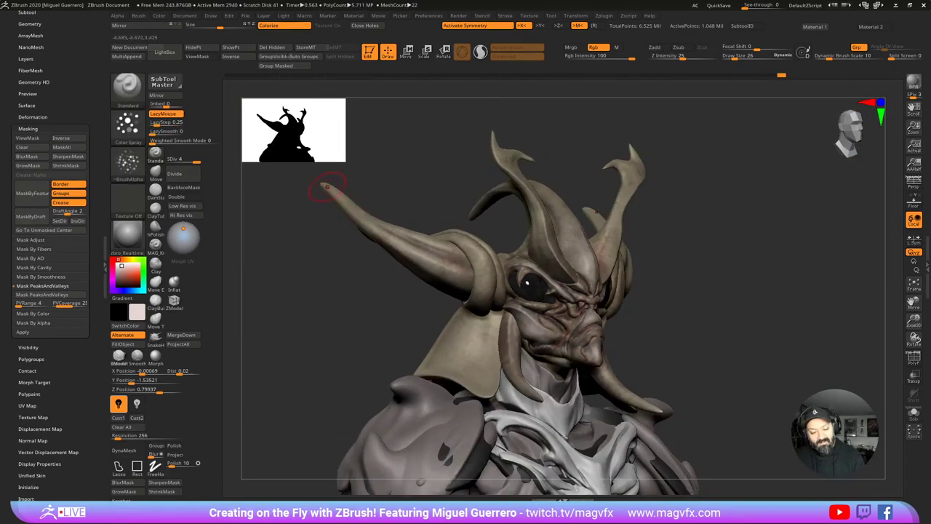
left_click(444, 264)
right_click_drag(445, 264, 380, 231)
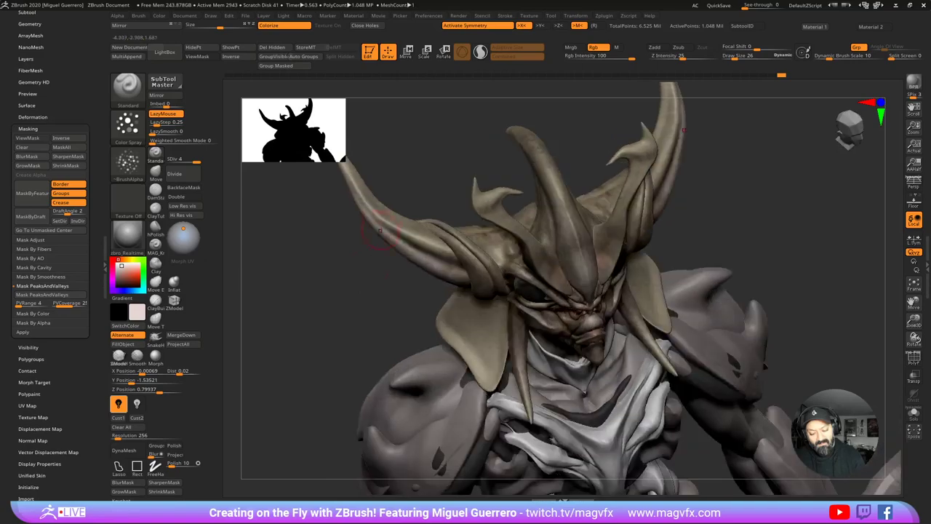
left_click(458, 248)
right_click_drag(458, 248, 392, 219)
right_click_drag(500, 277, 512, 282)
left_click_drag(512, 283, 535, 326)
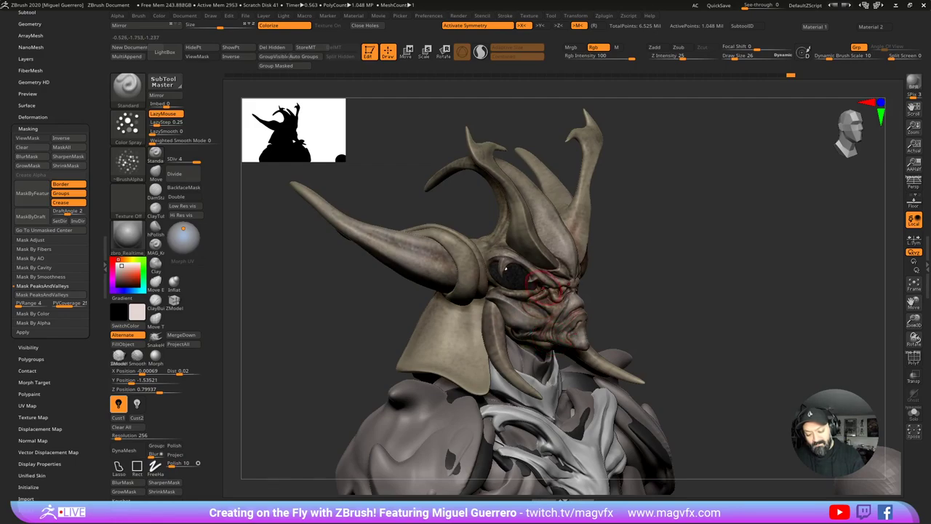
left_click(575, 308)
left_click_drag(626, 306, 574, 307)
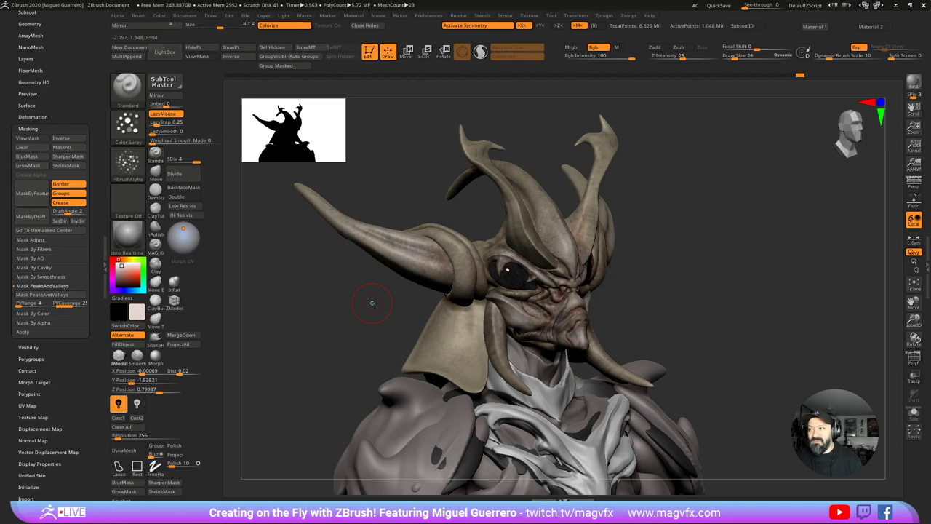
Step: Select the neck flap below the side horn and spray the pale pinkish white over its outer face
mouse_move(371, 303)
left_mouse_down()
mouse_move(488, 350)
mouse_move(505, 320)
left_mouse_up()
left_click(489, 349, "alt")
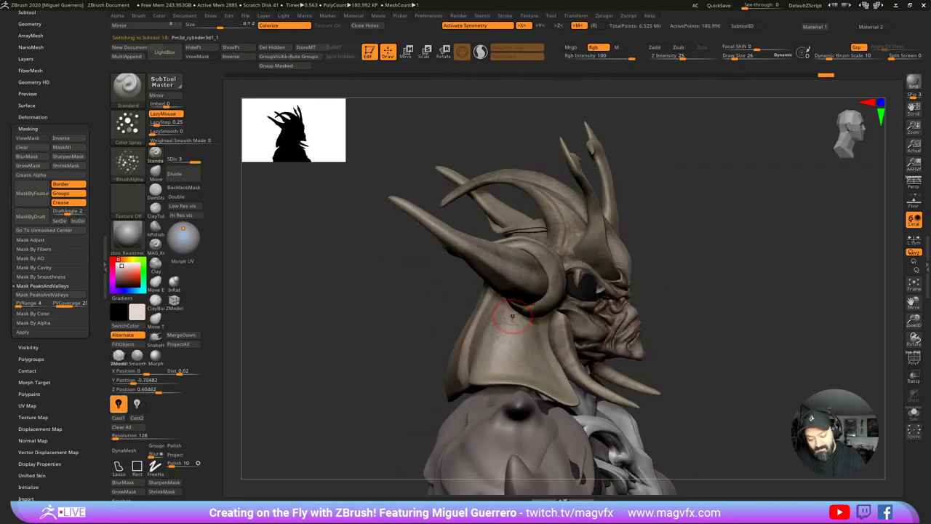
mouse_move(440, 321)
left_mouse_down()
mouse_move(417, 316)
mouse_move(453, 319)
mouse_move(372, 321)
left_mouse_up()
Step: Select the large side horn, mask its peaks and valleys, hide the mask display, and spray the pale colour along it
left_click(503, 279, "alt")
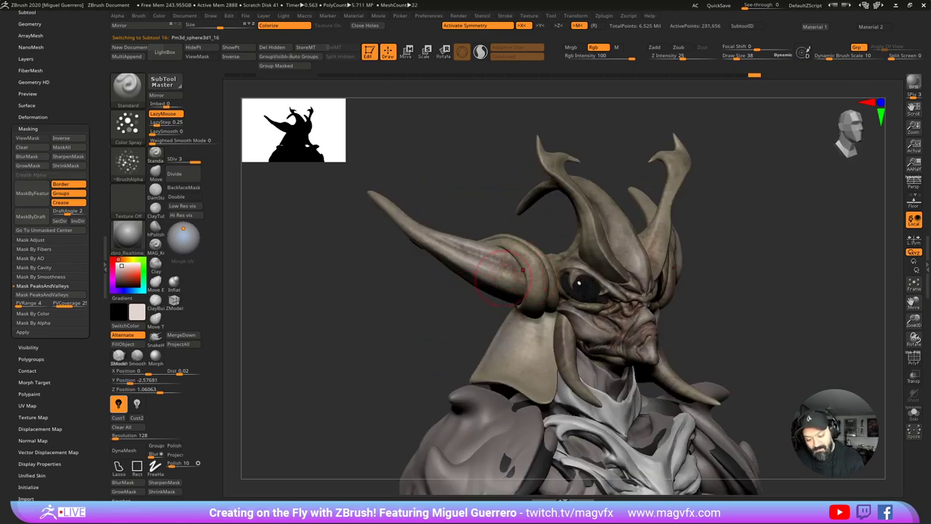
left_click_drag(488, 300, 457, 295)
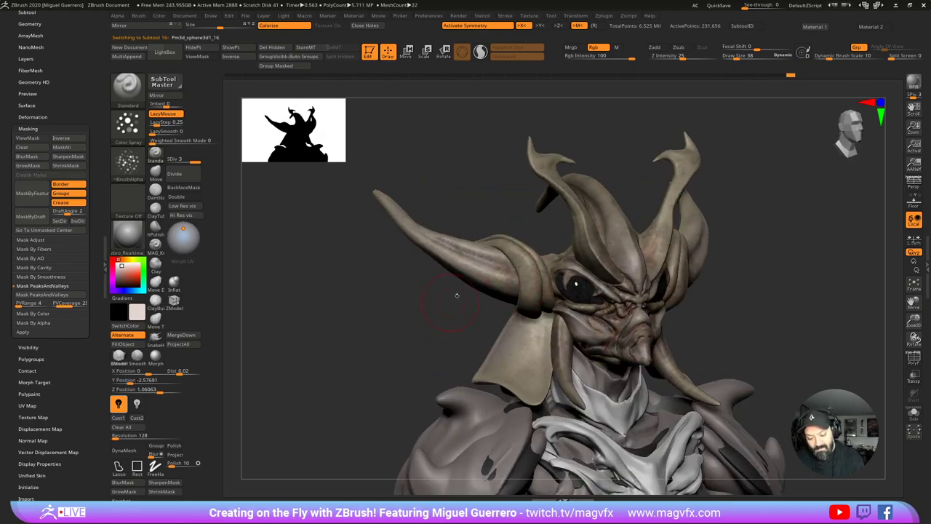
left_click(30, 286)
key("ctrl+h")
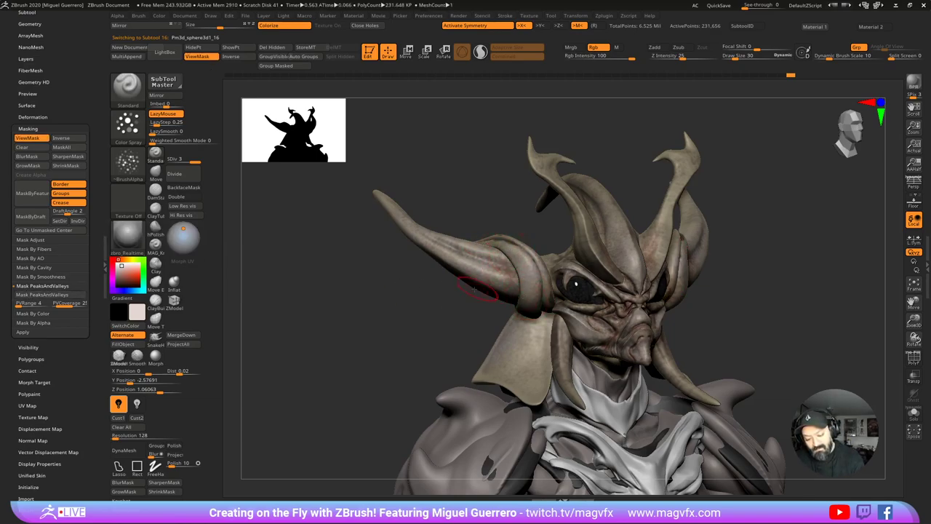
left_click_drag(475, 297, 453, 293)
Step: Select the upright front horns, mask their peaks and valleys, and spray the pale colour along them with the brush at size 30
left_click(575, 247, "alt")
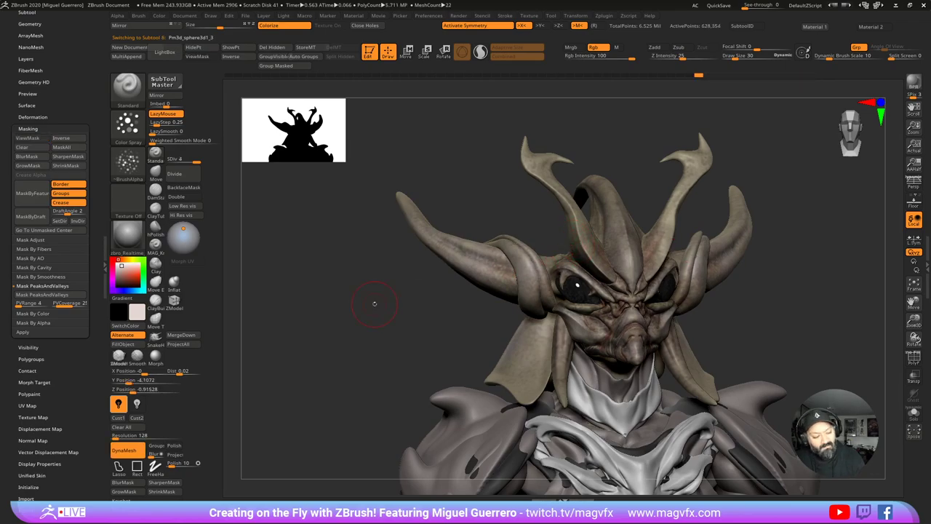
left_click(39, 295)
left_click_drag(467, 284, 391, 286)
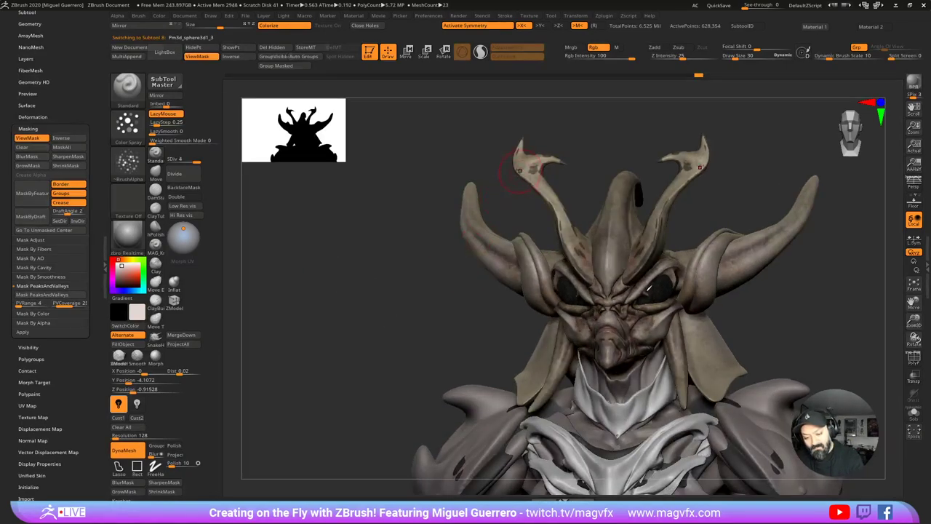
mouse_move(546, 198)
left_mouse_down()
mouse_move(572, 241)
mouse_move(567, 255)
left_mouse_up()
mouse_move(426, 316)
left_mouse_down("ctrl")
mouse_move(417, 314)
mouse_move(430, 308)
mouse_move(413, 316)
mouse_move(430, 320)
mouse_move(404, 320)
mouse_move(394, 310)
mouse_move(376, 328)
left_mouse_up("ctrl")
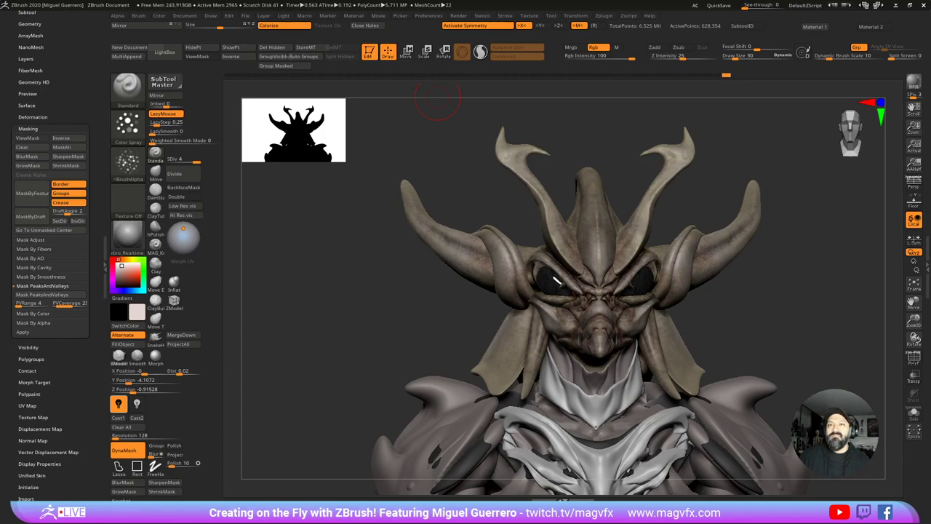
Step: Select the eyeballs and reduce the brush to size 22
mouse_move(436, 102)
left_mouse_down()
mouse_move(407, 219)
mouse_move(354, 349)
mouse_move(382, 341)
mouse_move(342, 339)
mouse_move(396, 340)
mouse_move(458, 307)
left_mouse_up()
left_click(461, 308, "alt")
right_click_drag(640, 347, 626, 362)
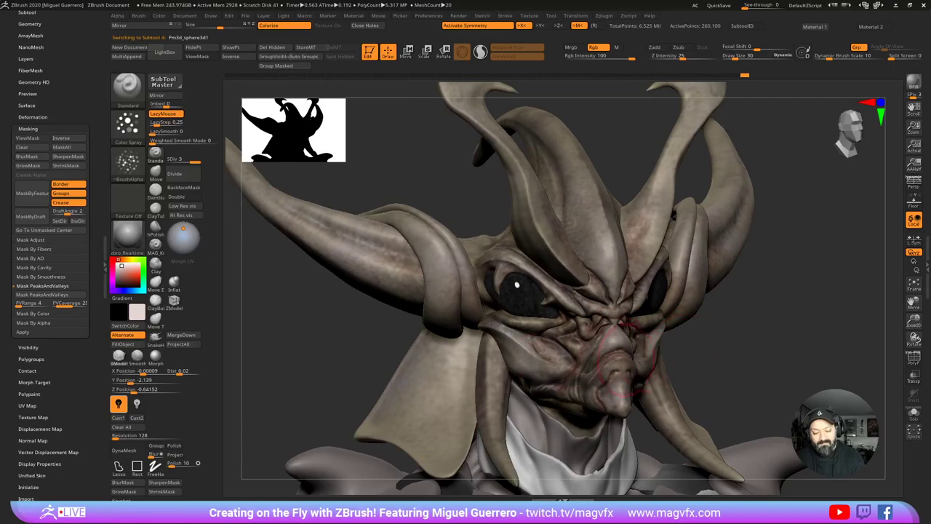
left_click_drag(324, 329, 338, 331)
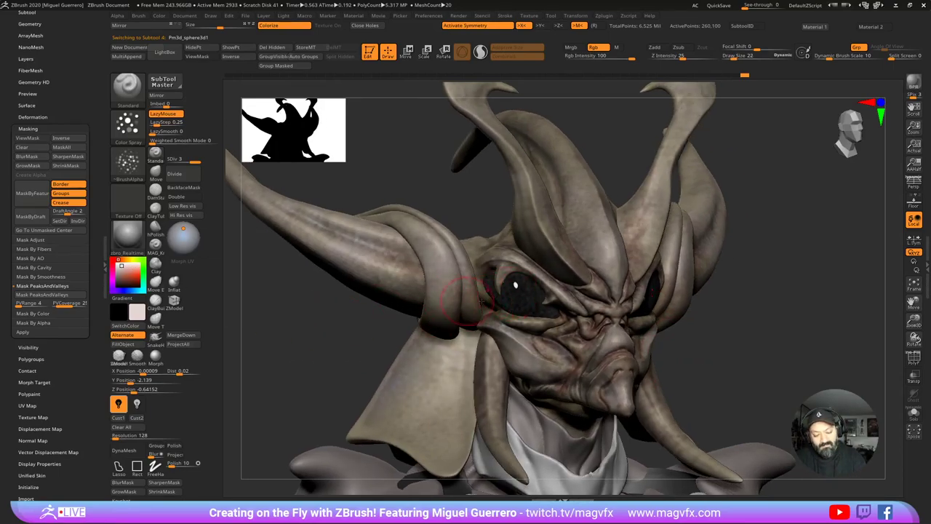
Step: Spray the pale pinkish white heavily over the eyeballs, and undo the strokes
mouse_move(505, 297)
left_mouse_down()
mouse_move(530, 300)
mouse_move(518, 294)
left_mouse_up()
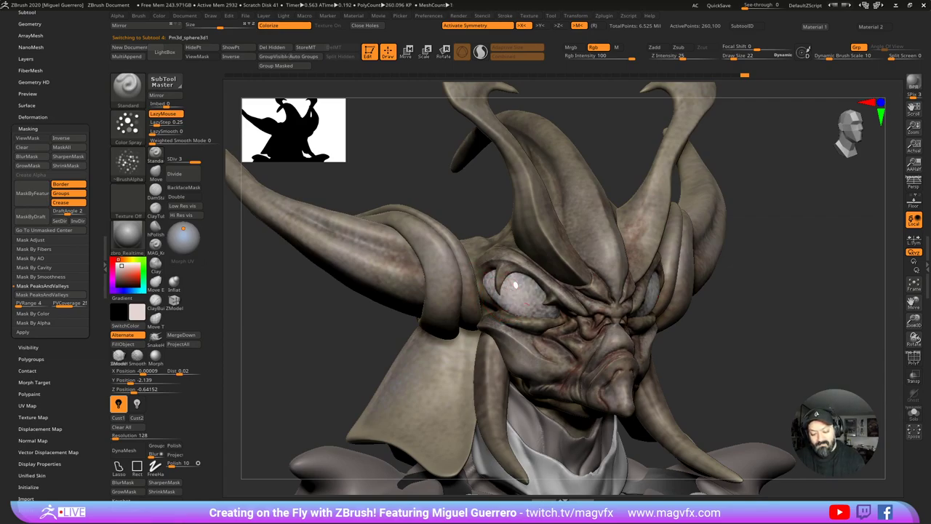
right_click_drag(545, 311, 655, 364)
key("ctrl+z")
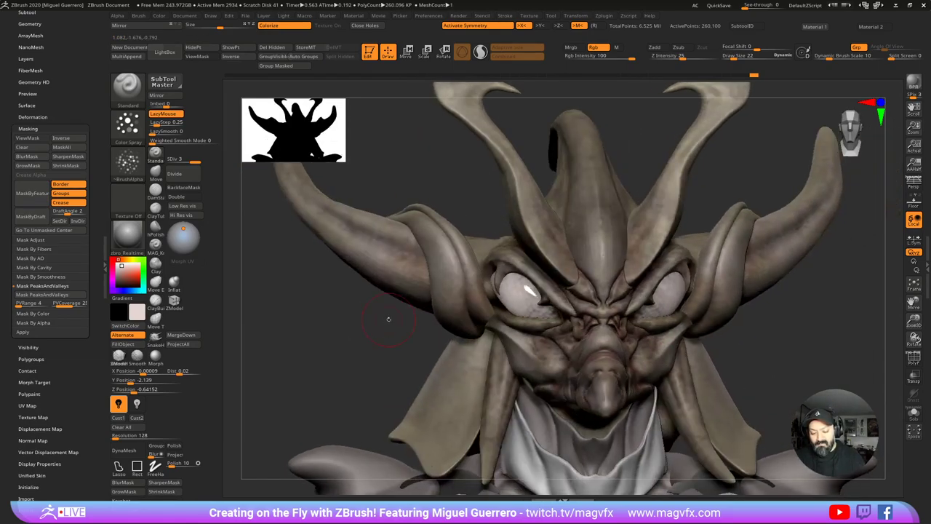
key("ctrl+z")
Step: Spray a light speckle of pale pinkish white over the dark eyeballs and check them from the front and side
right_click_drag(348, 333, 487, 304)
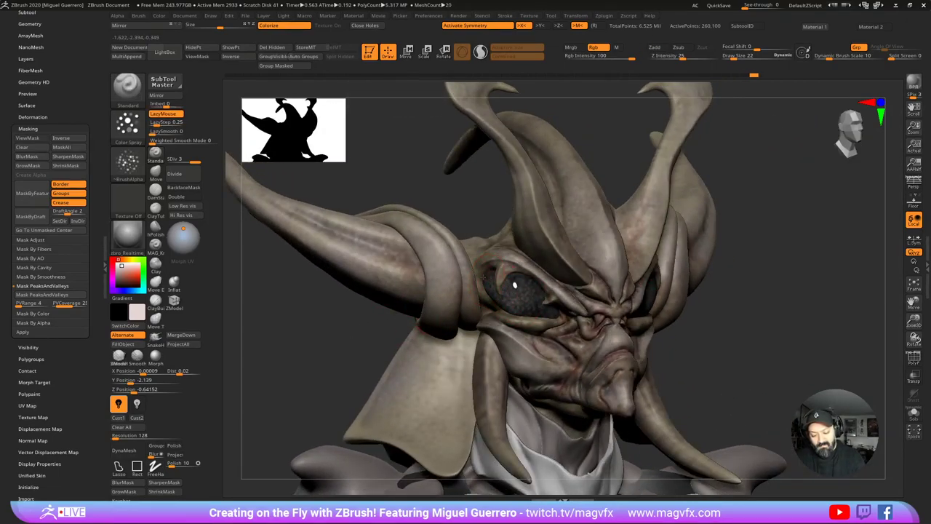
left_click_drag(553, 314, 519, 295)
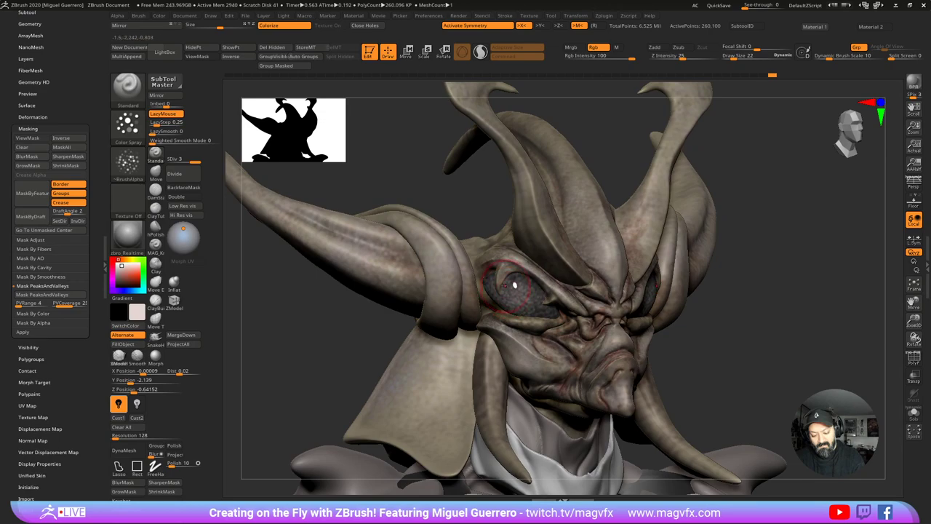
left_click_drag(719, 357, 629, 334)
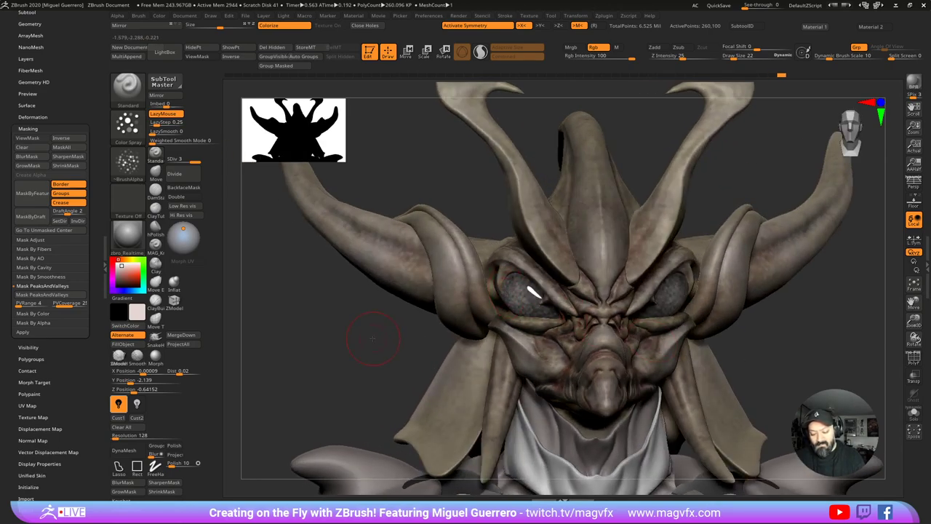
mouse_move(373, 338)
right_mouse_down()
mouse_move(363, 343)
mouse_move(371, 339)
mouse_move(350, 329)
mouse_move(378, 330)
right_mouse_up()
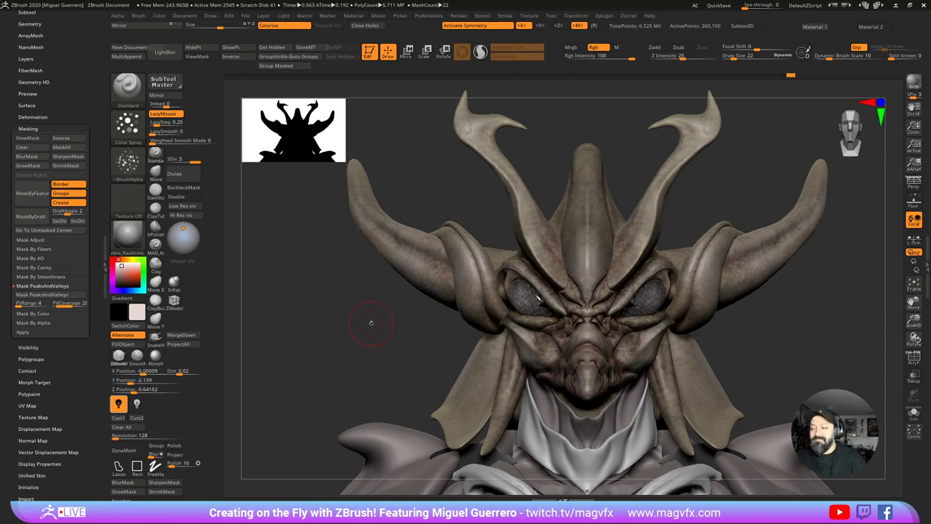
right_click_drag(370, 322, 391, 339)
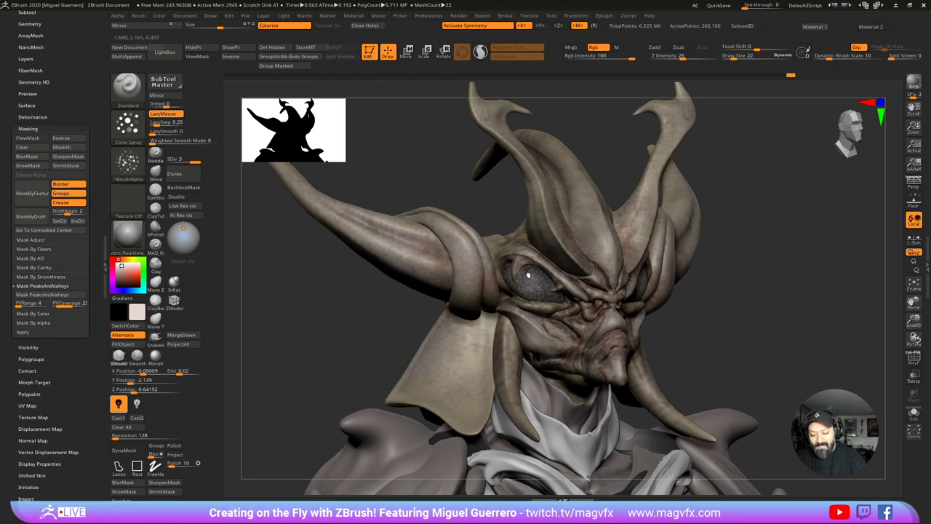
Step: Select the upright front horns and save the file
right_click_drag(508, 233, 527, 278, "alt")
left_click(565, 263, "alt")
left_click_drag(417, 188, 436, 218, "alt")
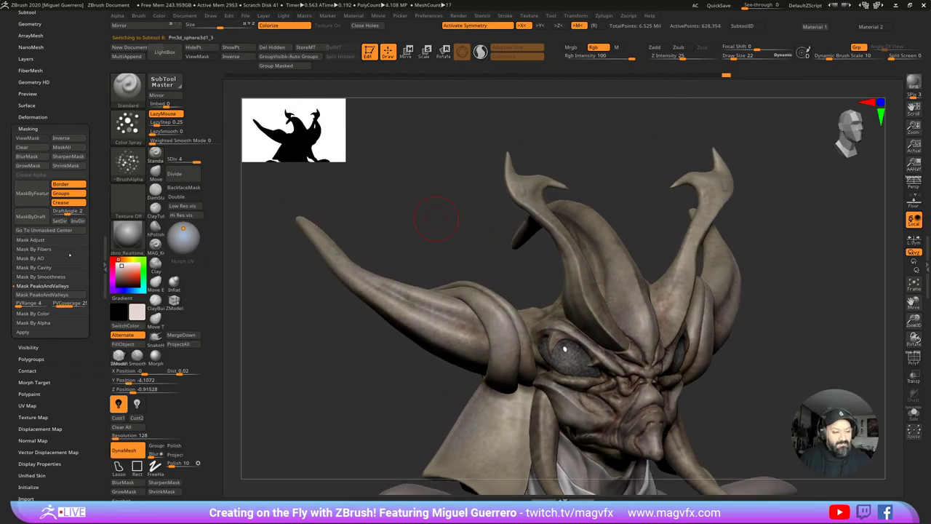
scroll(51, 145, "up", 5)
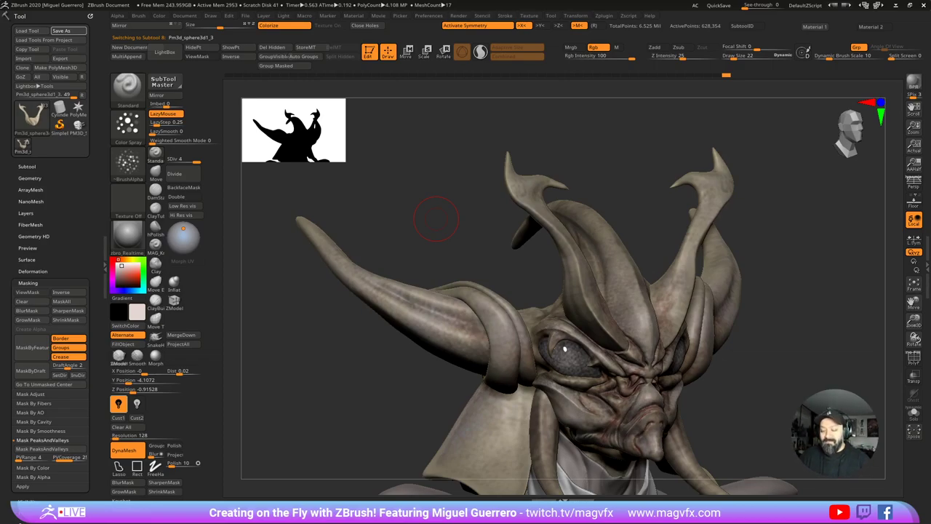
key("ctrl+s")
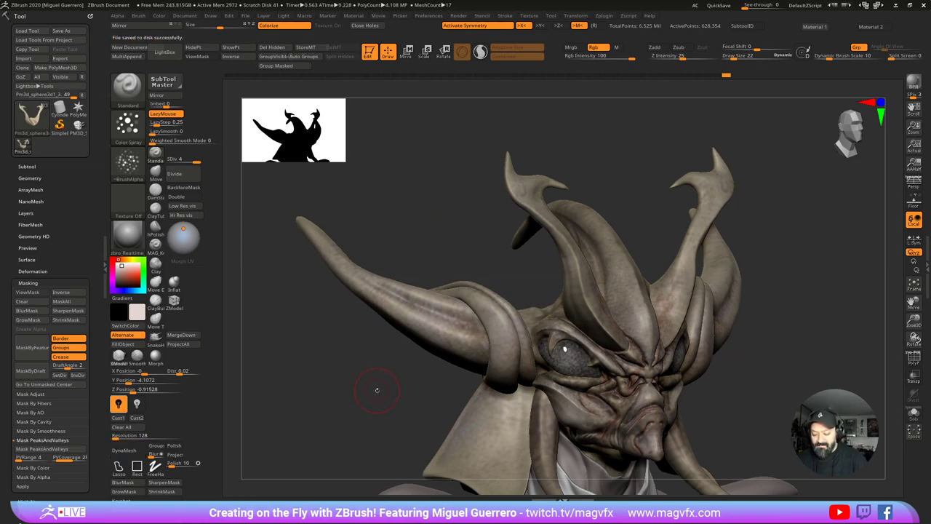
Step: Preview the painted creature in other materials, including z7, BasicMaterial, Blinn, MAG_RS and MAG_Red
left_click_drag(367, 383, 302, 389)
key("2")
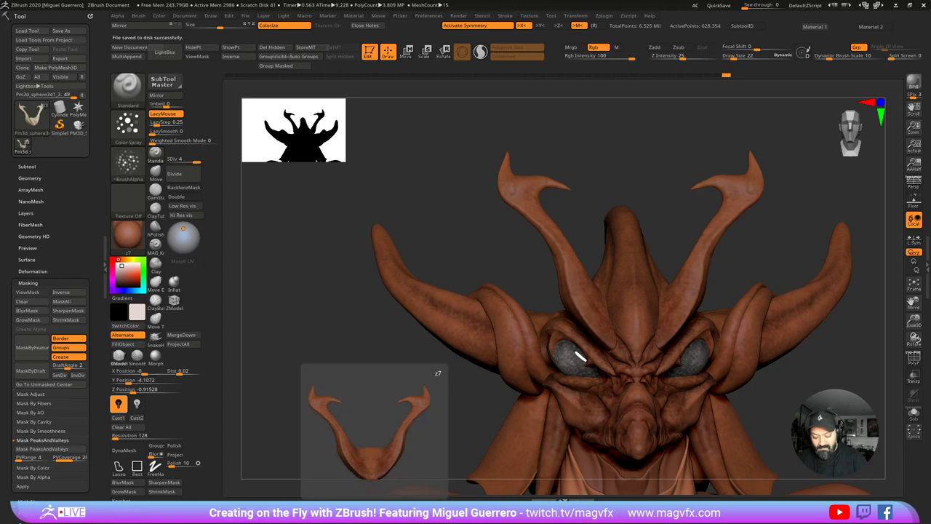
left_click(382, 505)
left_click(246, 507)
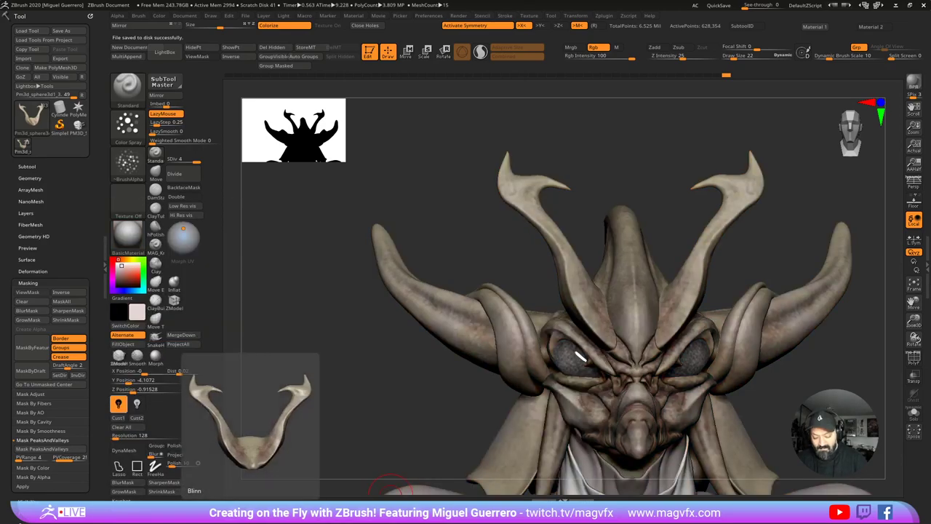
left_click(261, 507)
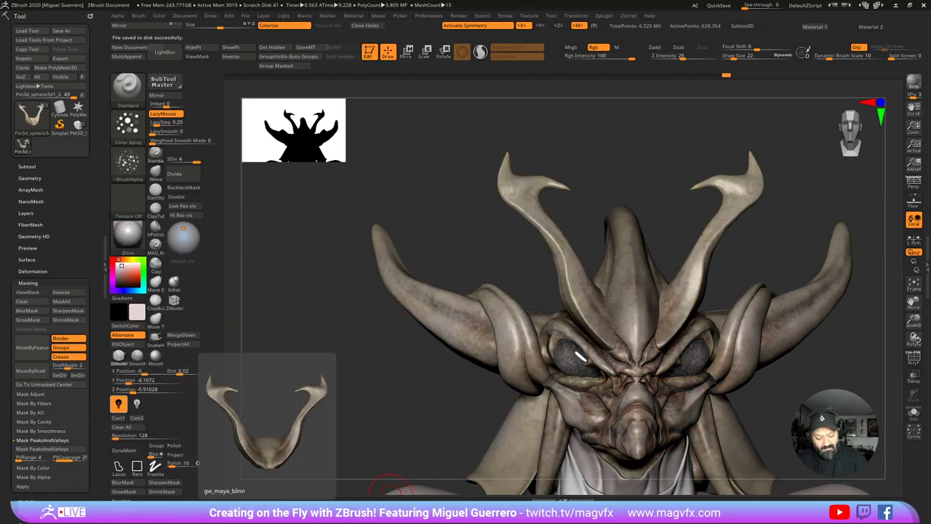
left_click(277, 506)
left_click(292, 506)
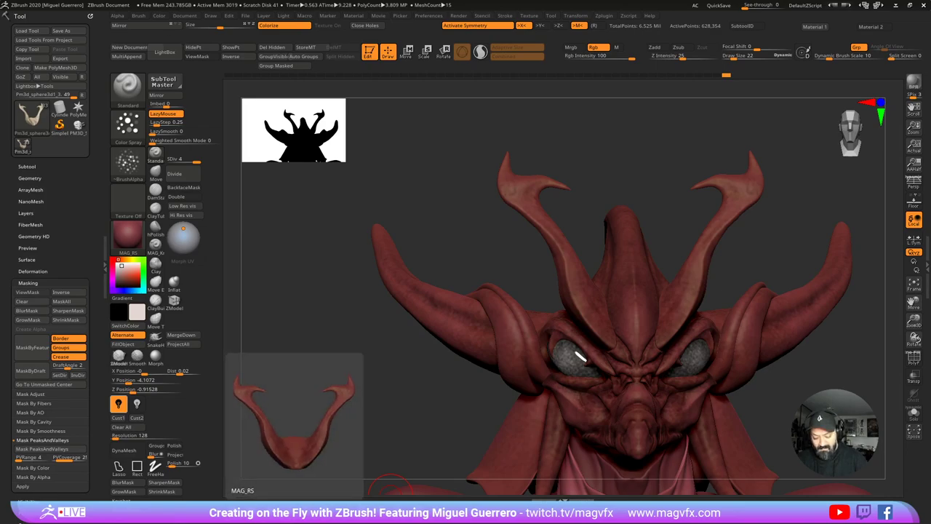
left_click(310, 507)
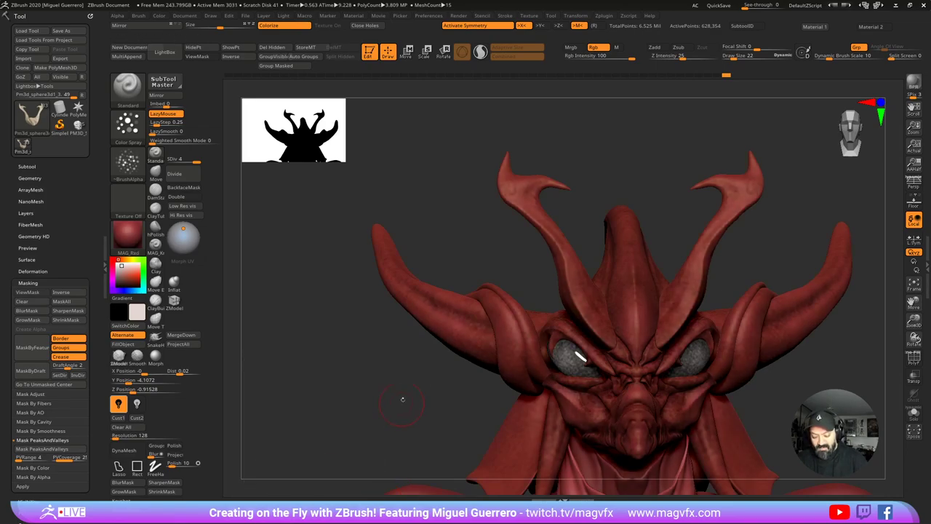
left_click_drag(400, 397, 361, 357)
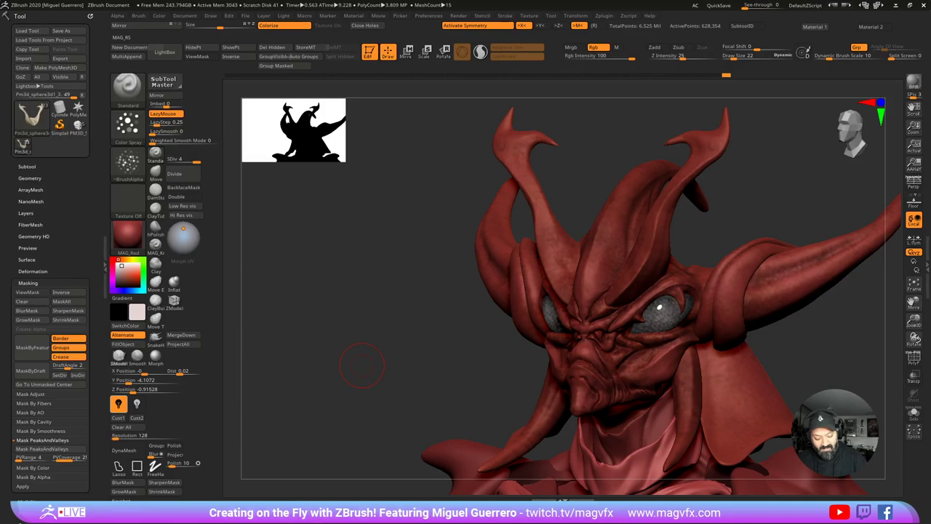
Step: Preview the bluish grey material on the creature and apply the zbro_Realtime_Gray material
left_click(326, 507)
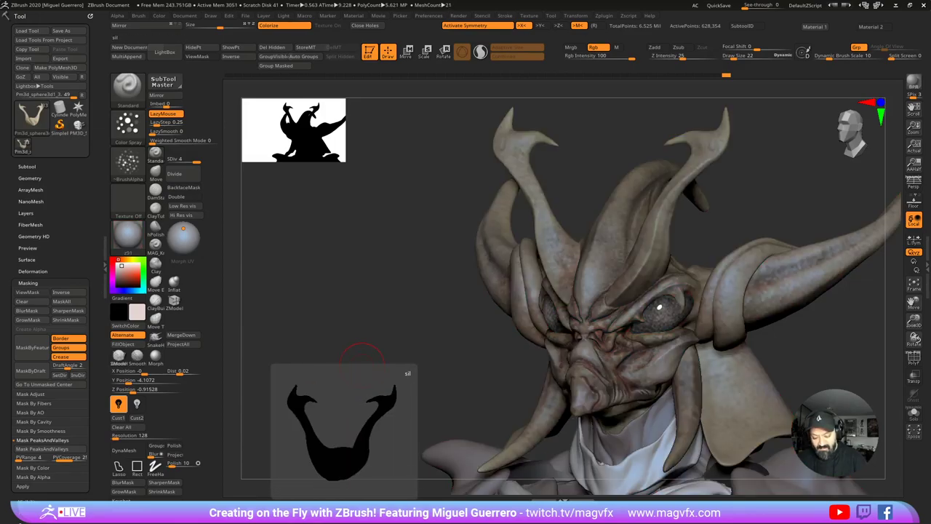
left_click(343, 506)
left_click(356, 507)
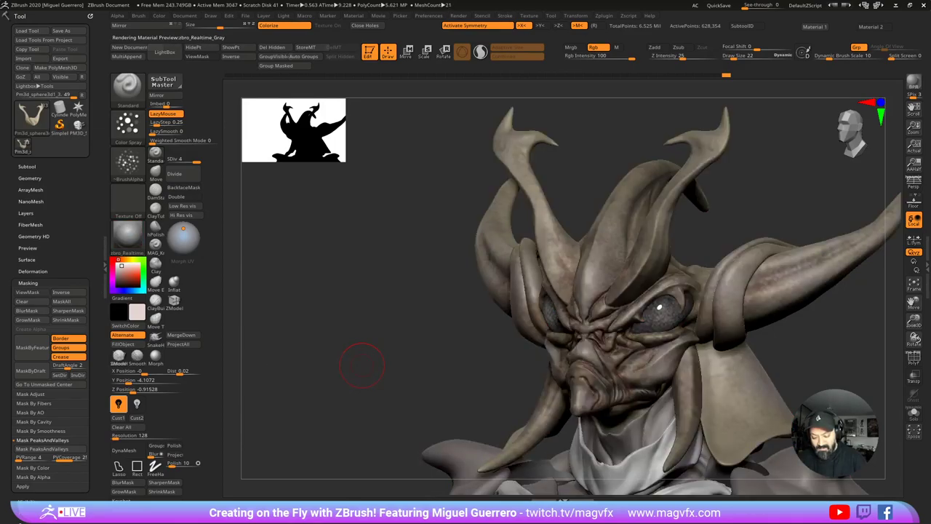
Step: Preview more materials on the painted creature, apply the z91 material, and check the head from the front and three-quarter views
left_click(325, 507)
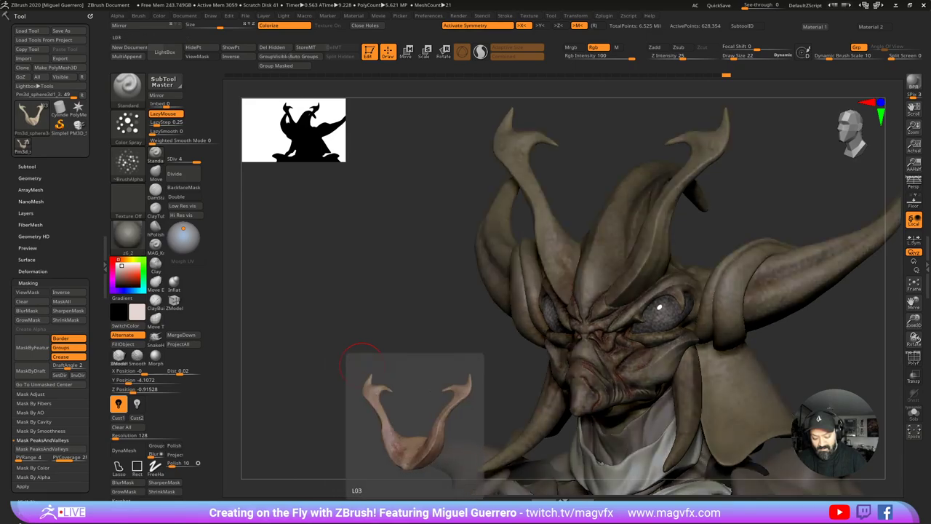
left_click(418, 506)
left_click(434, 506)
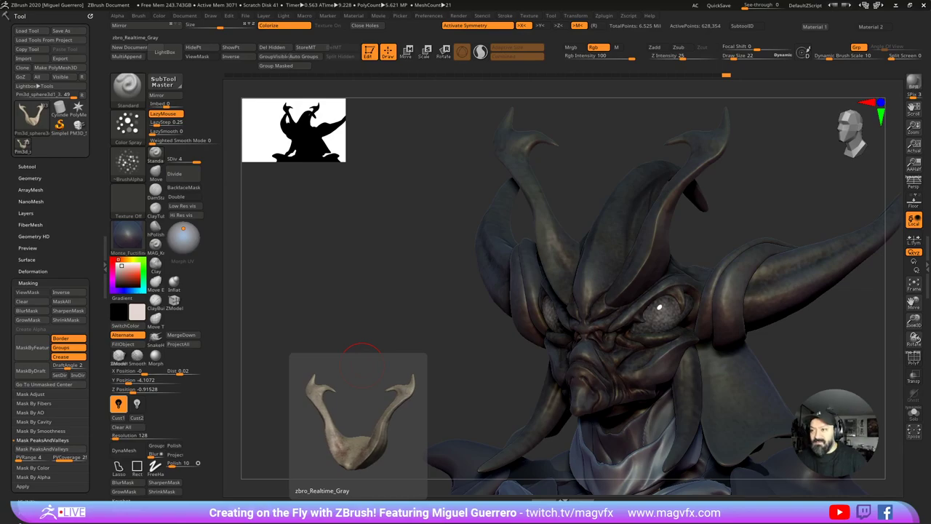
left_click(357, 507)
left_click(328, 506)
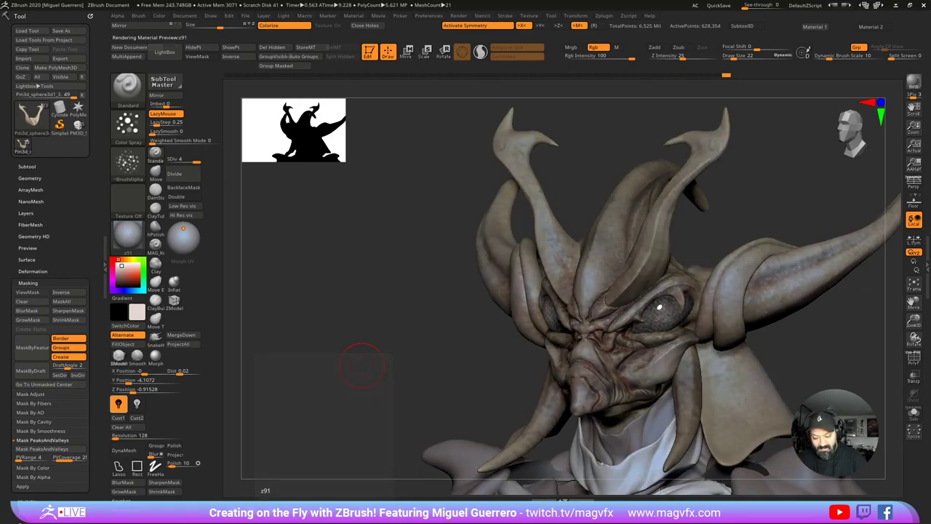
left_click_drag(439, 425, 424, 362)
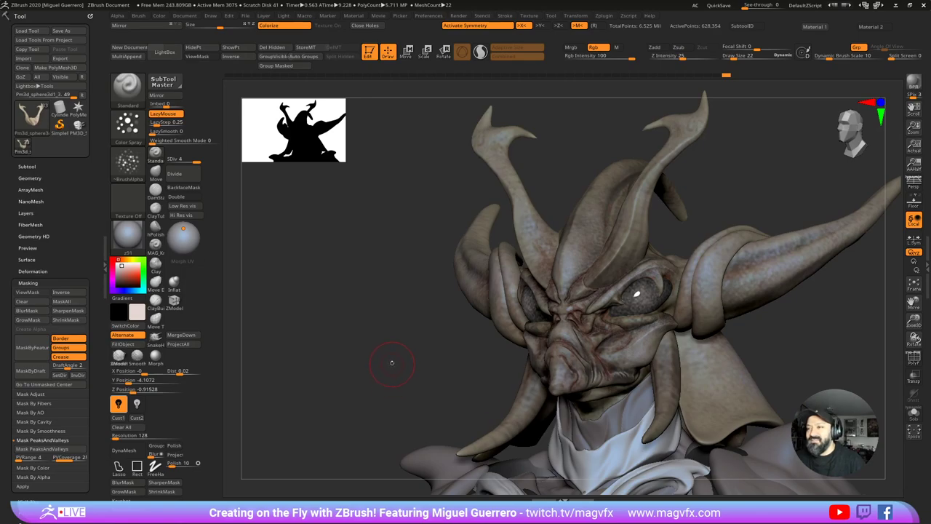
left_click_drag(391, 363, 379, 326)
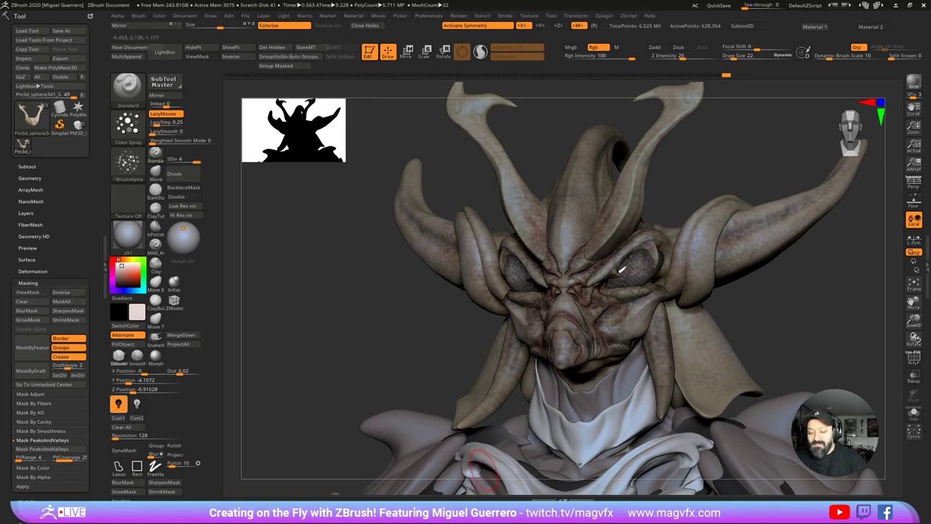
left_click_drag(387, 344, 382, 308)
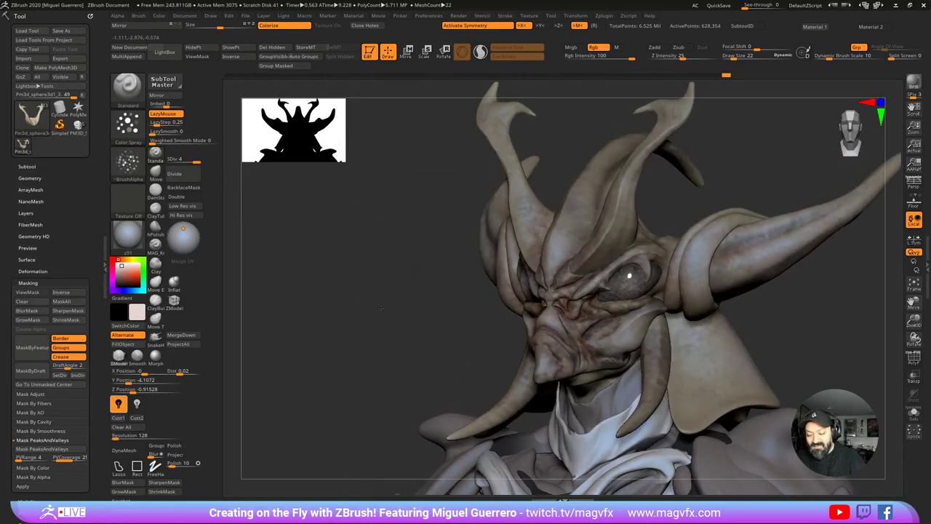
right_click_drag(408, 297, 438, 341, "alt")
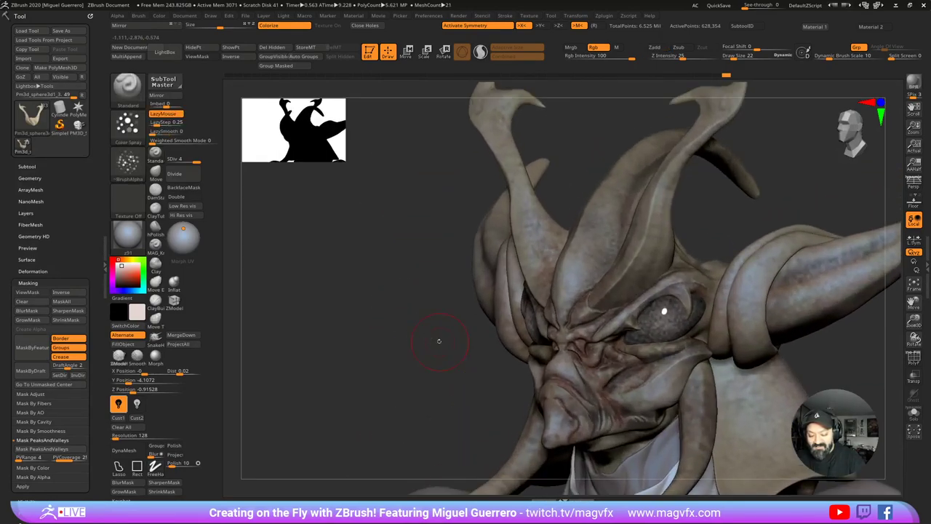
left_click_drag(439, 340, 543, 261)
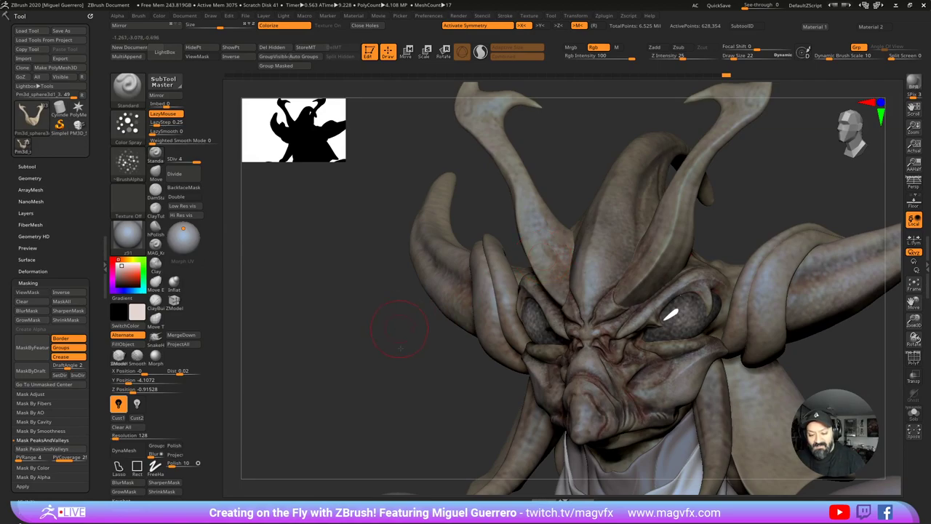
left_click_drag(368, 314, 425, 355, "alt")
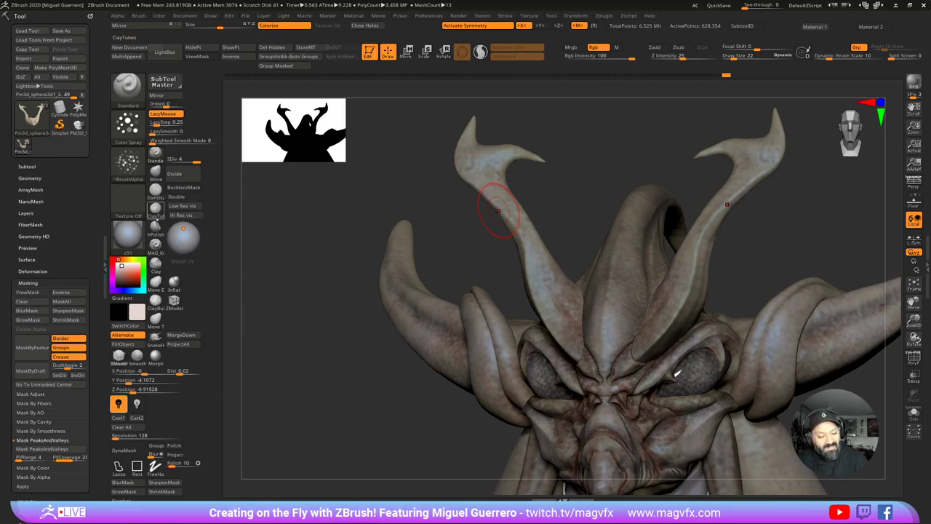
Step: Carve long creases down the front faces of the upright horns, from tips to base, with the DamStandard brush
left_click(155, 244)
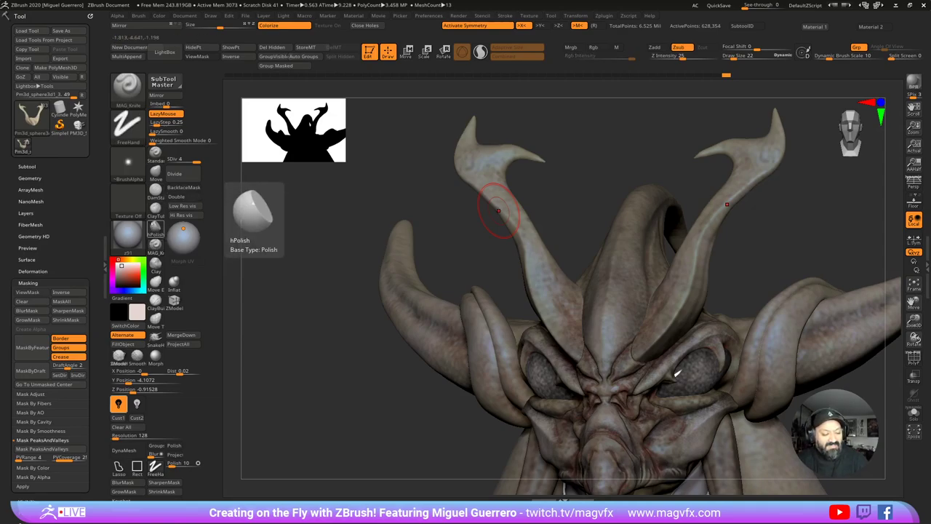
left_click(155, 207)
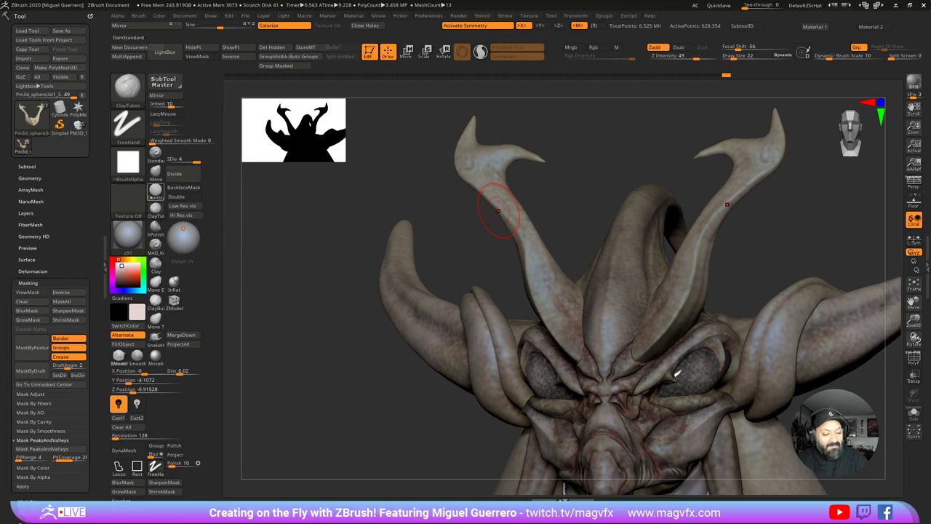
left_click(155, 189)
left_click_drag(423, 198, 426, 150)
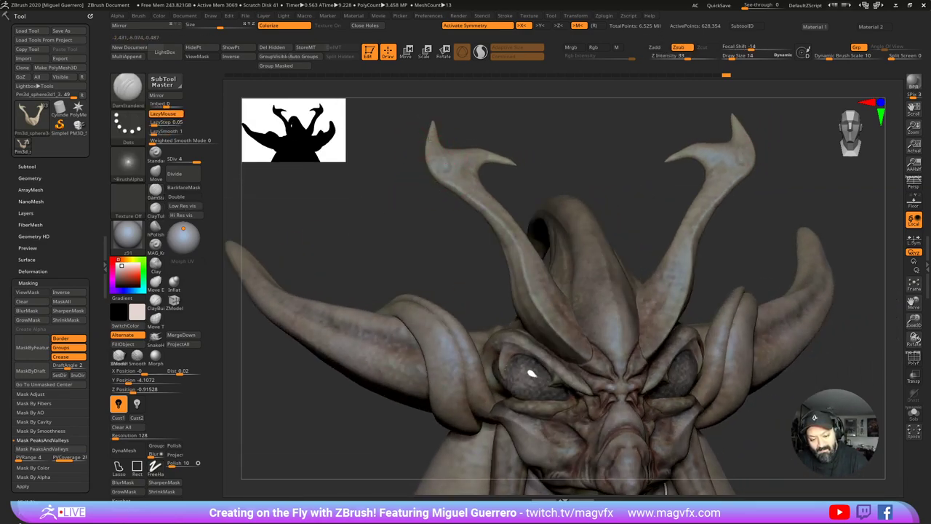
mouse_move(448, 184)
left_mouse_down()
mouse_move(499, 223)
mouse_move(540, 308)
mouse_move(585, 355)
left_mouse_up()
mouse_move(455, 255)
left_mouse_down()
mouse_move(425, 255)
mouse_move(445, 241)
mouse_move(455, 253)
mouse_move(473, 235)
left_mouse_up()
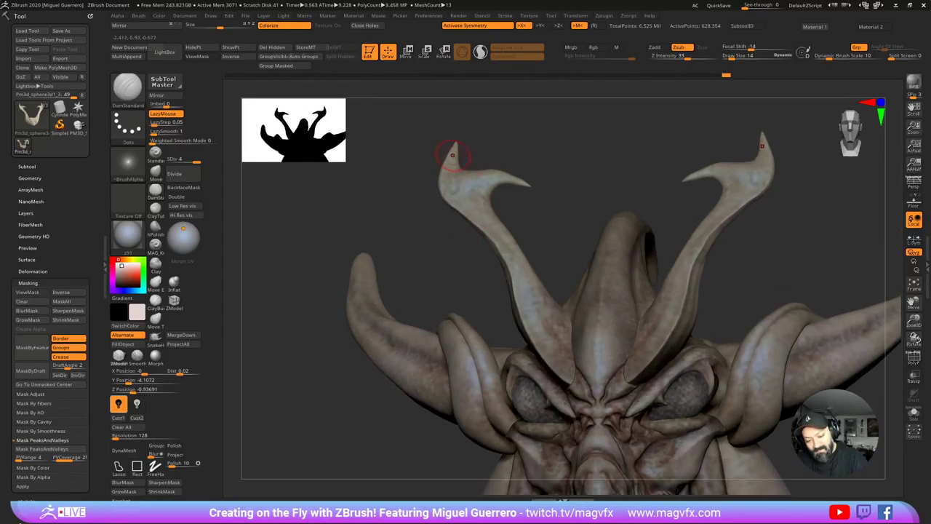
mouse_move(458, 192)
left_mouse_down()
mouse_move(517, 253)
mouse_move(567, 349)
left_mouse_up()
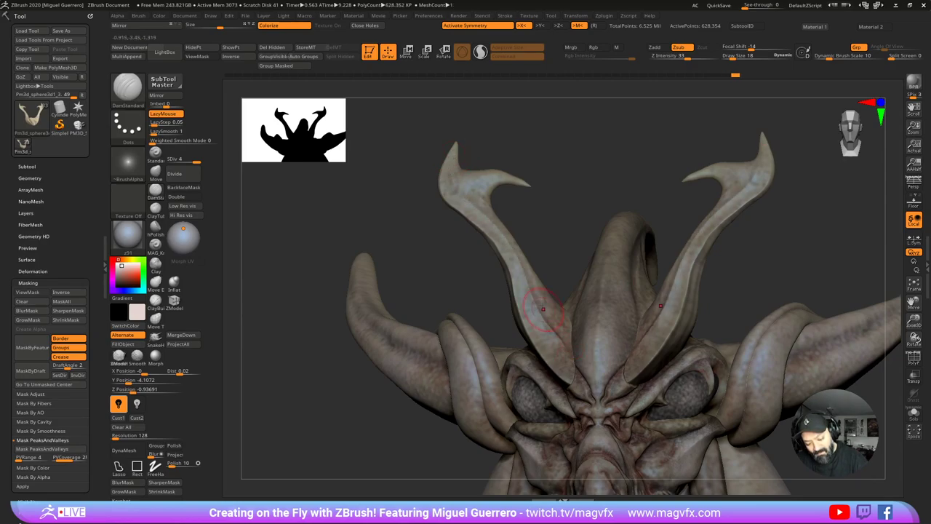
left_click_drag(539, 306, 575, 353)
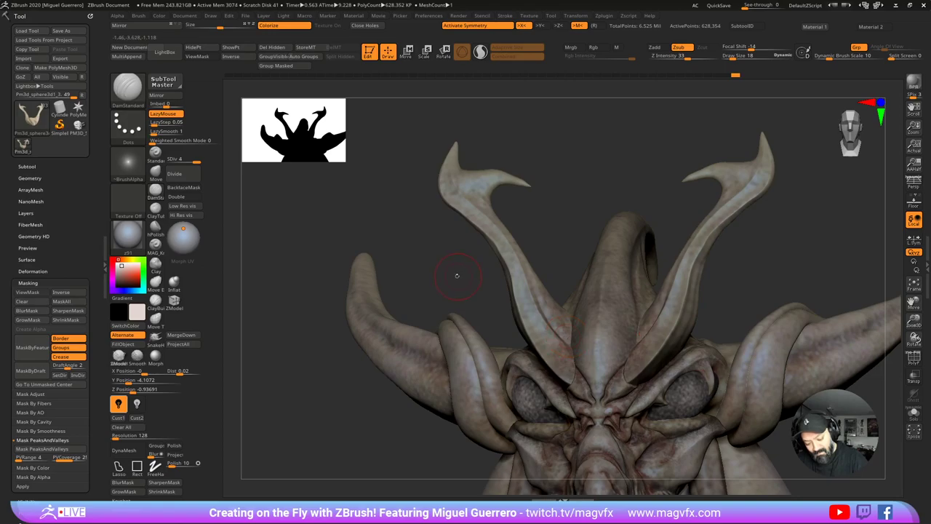
Step: Compare the upright horns with and without their paint by toggling Colorize off and on, leaving it on
left_click_drag(456, 275, 453, 268)
left_click(288, 26)
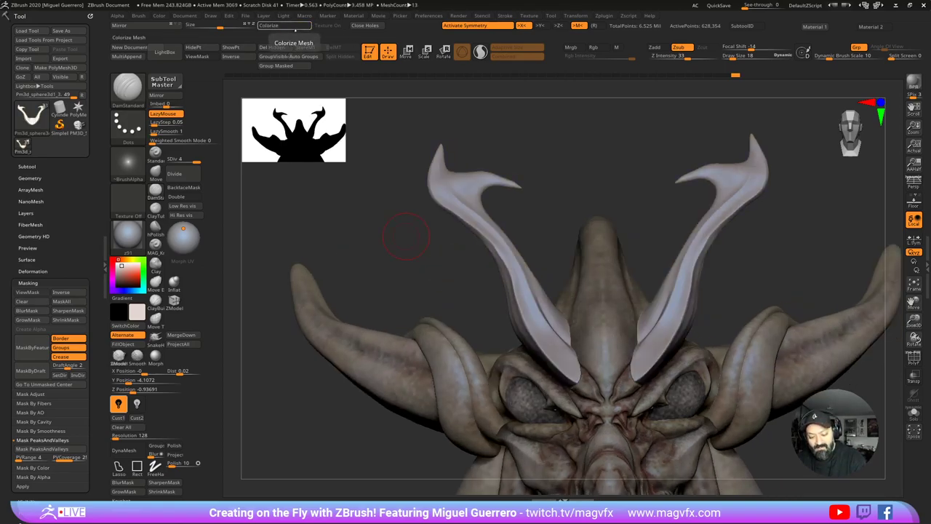
left_click(291, 25)
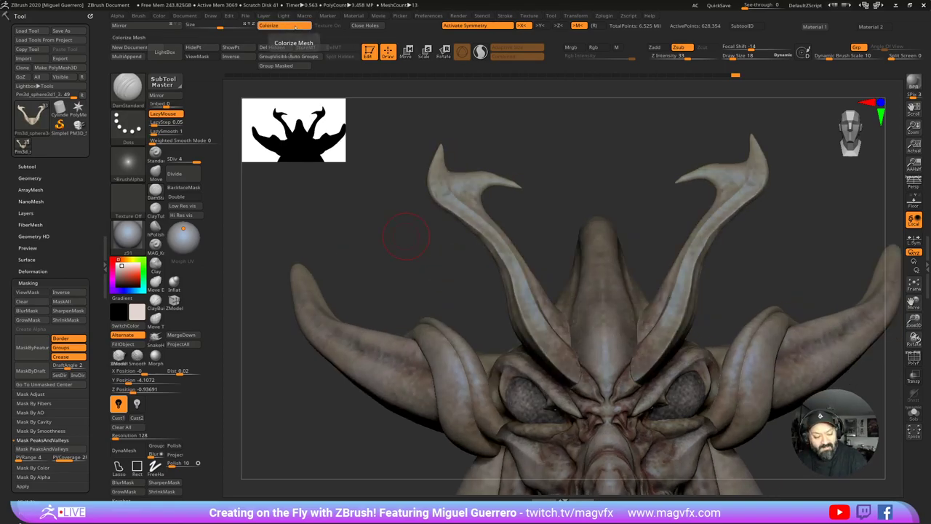
left_click(270, 26)
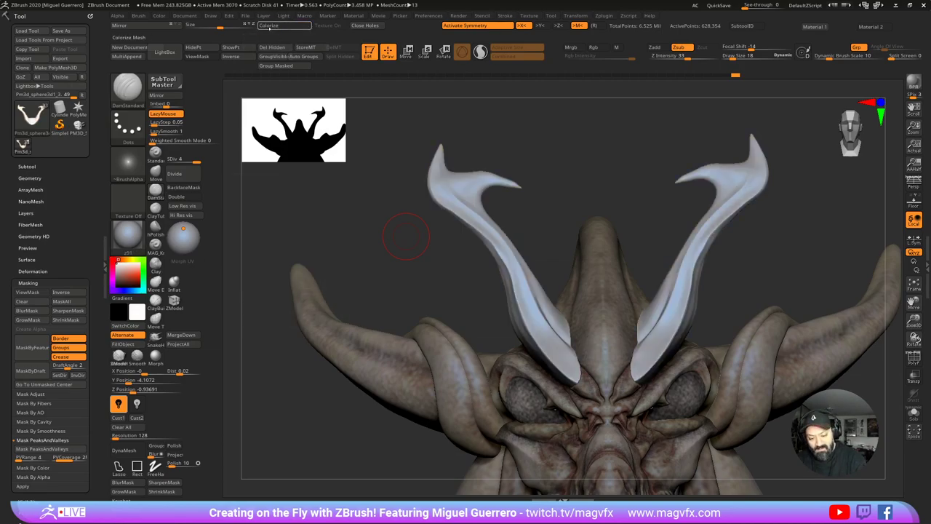
left_click(269, 25)
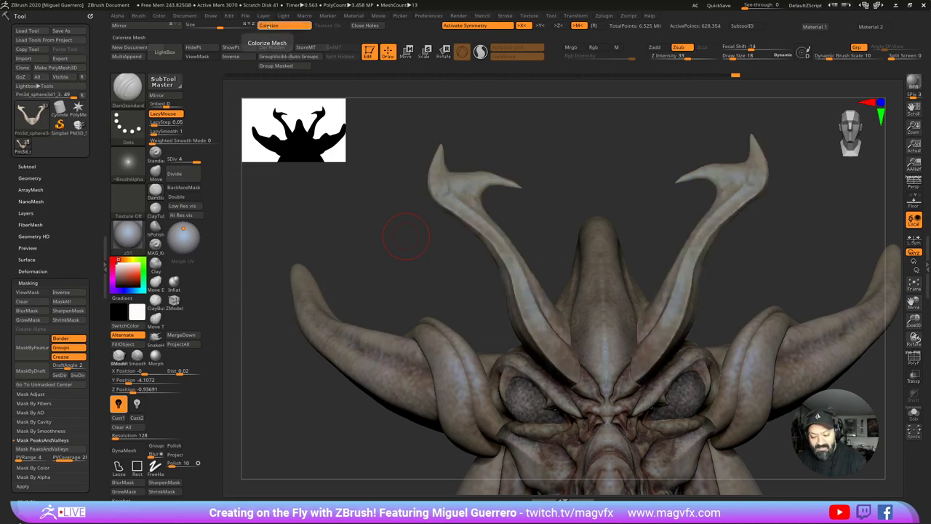
left_click(269, 26)
left_click(269, 26)
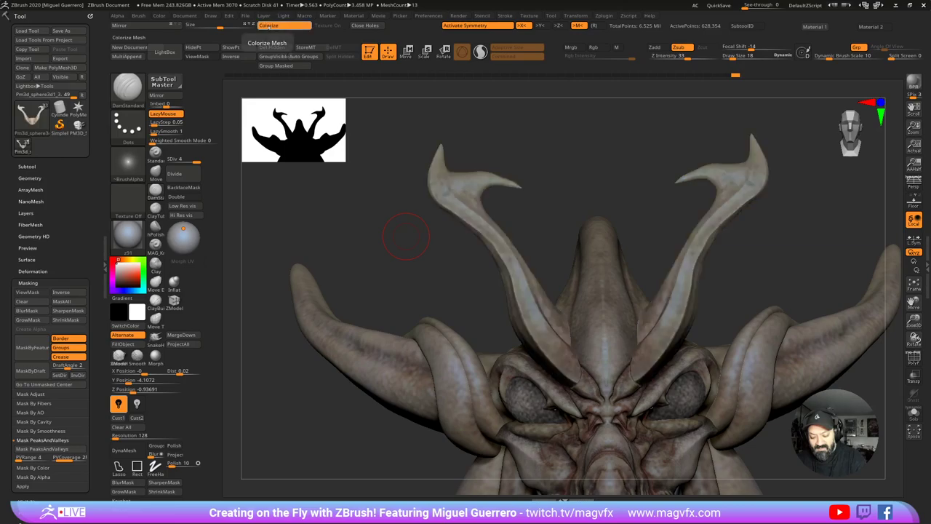
left_click(269, 25)
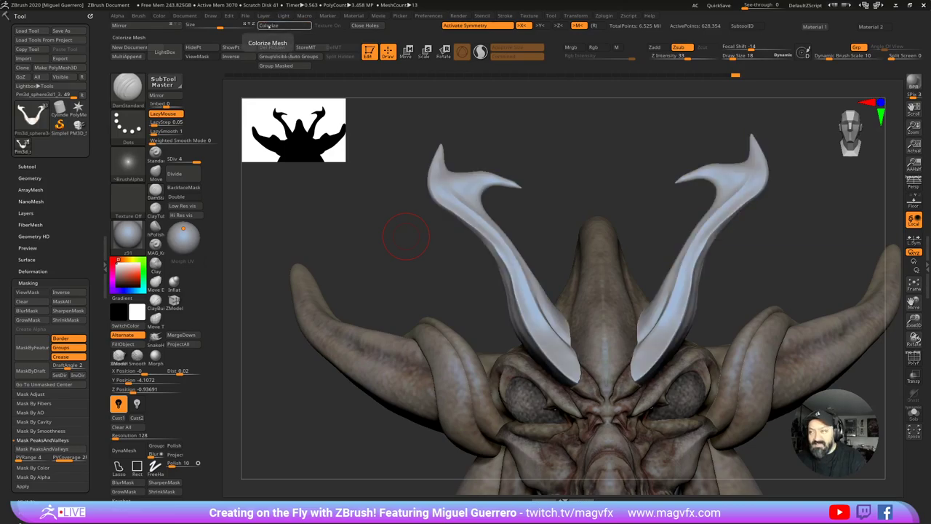
left_click(269, 25)
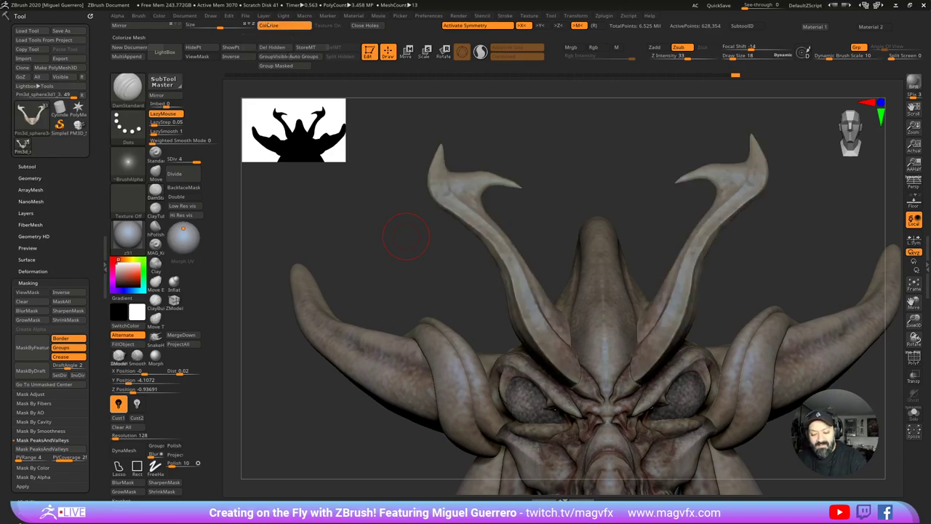
Step: Carve a crease along the lower outer side of the upright horns with the DamStandard brush
left_click_drag(423, 240, 500, 393)
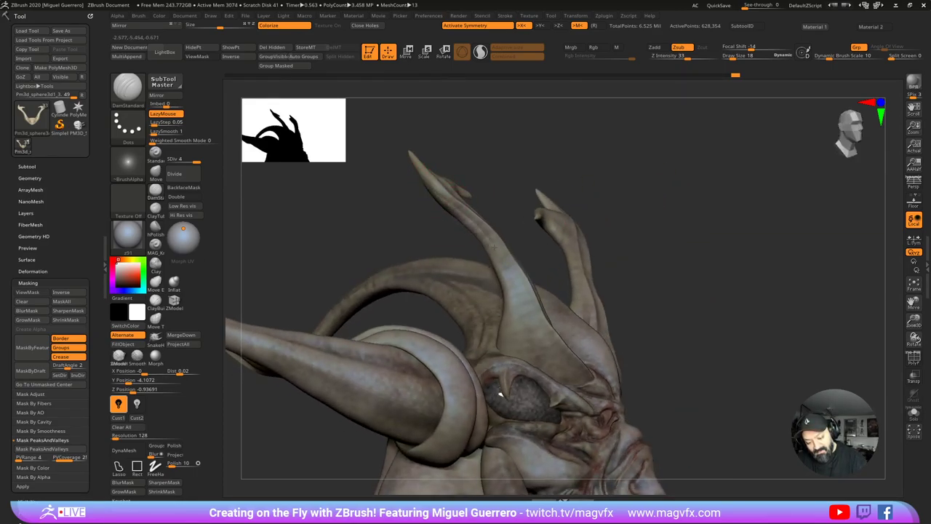
mouse_move(512, 286)
left_mouse_down()
mouse_move(538, 352)
mouse_move(572, 382)
left_mouse_up()
left_click_drag(684, 386, 463, 275)
Step: Isolate the upright horns, deepen the creases along their length and base, and show the whole creature again
left_click(914, 413)
left_click_drag(585, 327, 569, 227, "alt")
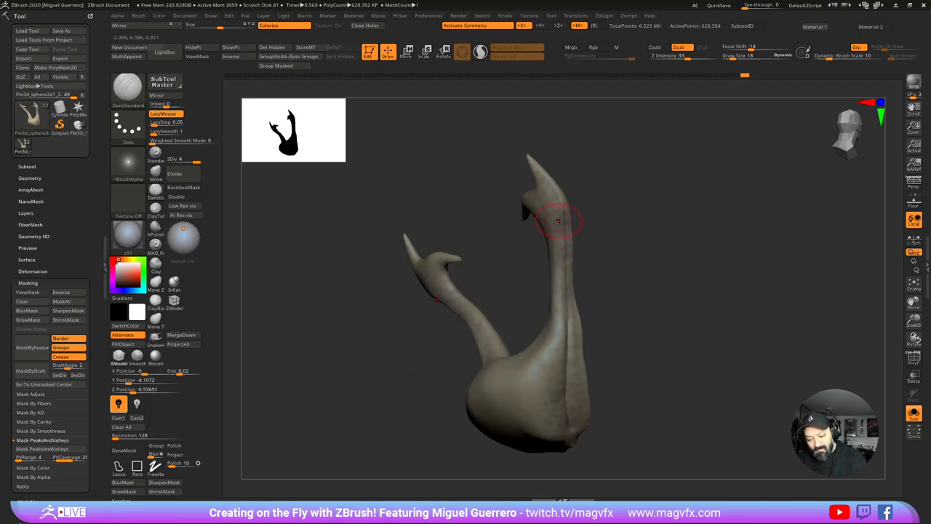
left_click_drag(474, 232, 483, 215)
mouse_move(393, 255)
left_mouse_down()
mouse_move(569, 250)
mouse_move(603, 291)
left_mouse_up()
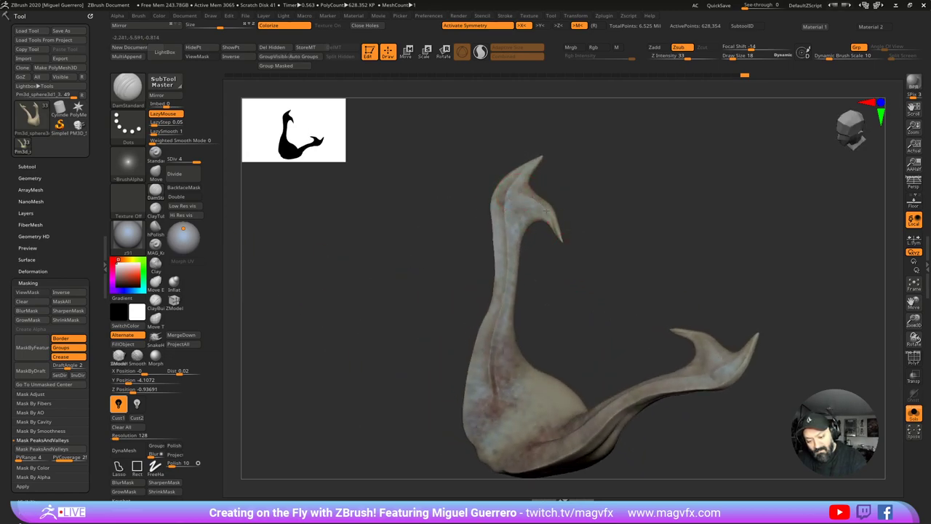
left_click_drag(555, 254, 459, 310)
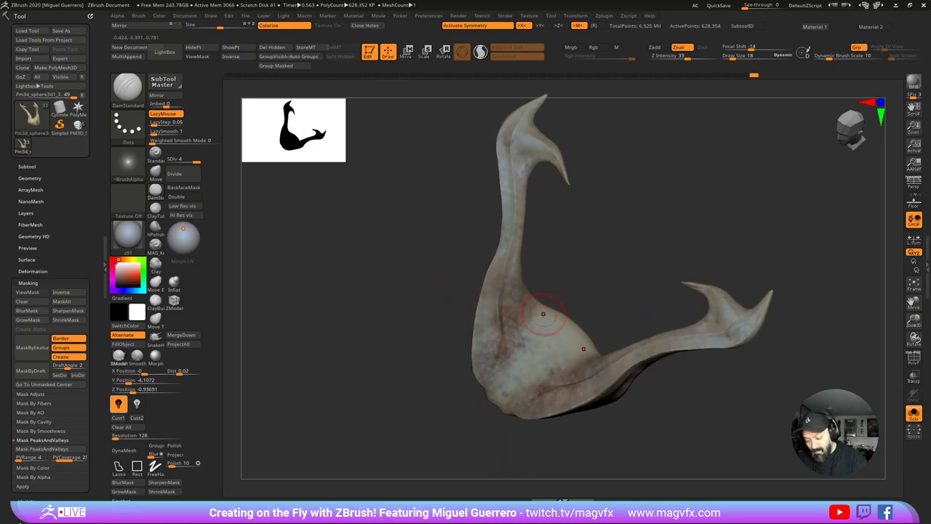
left_click(914, 413)
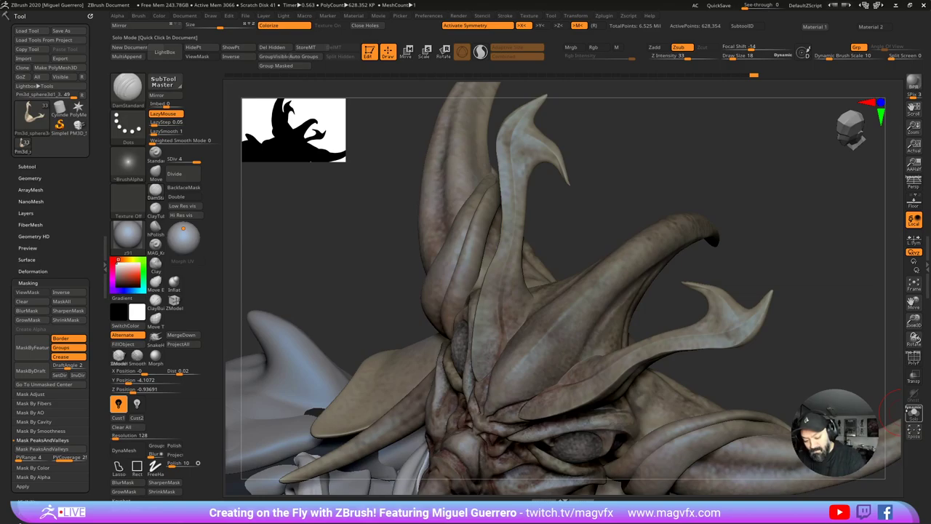
left_click_drag(313, 255, 422, 265)
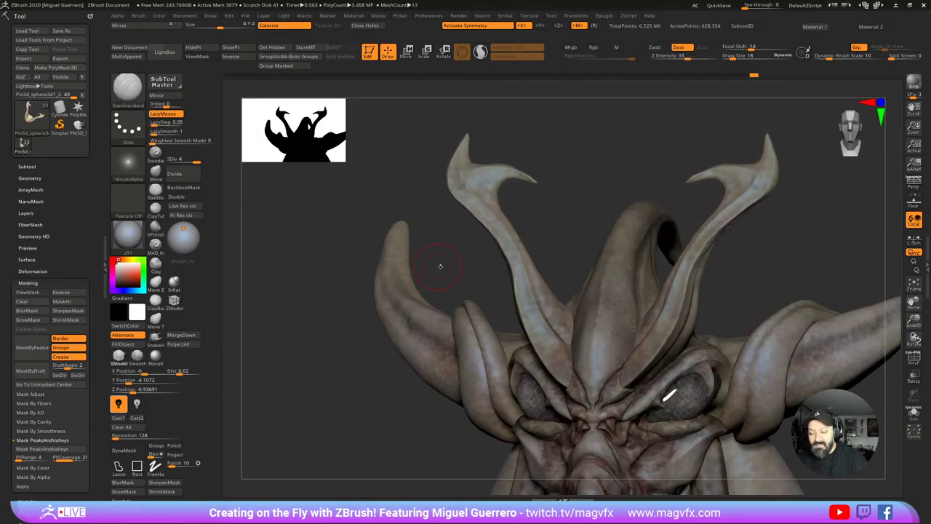
Step: Pull a row of small spikes along the lower outer edges of the upright horns with the SnakeHook brush at draw size 4
mouse_move(495, 270)
left_mouse_down()
mouse_move(497, 337)
mouse_move(393, 313)
left_mouse_up()
left_click(174, 284)
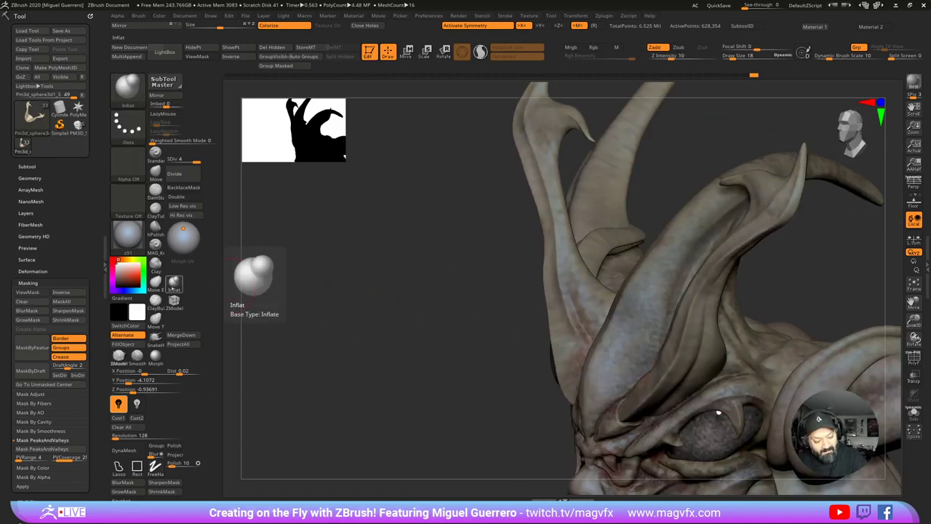
left_click(155, 336)
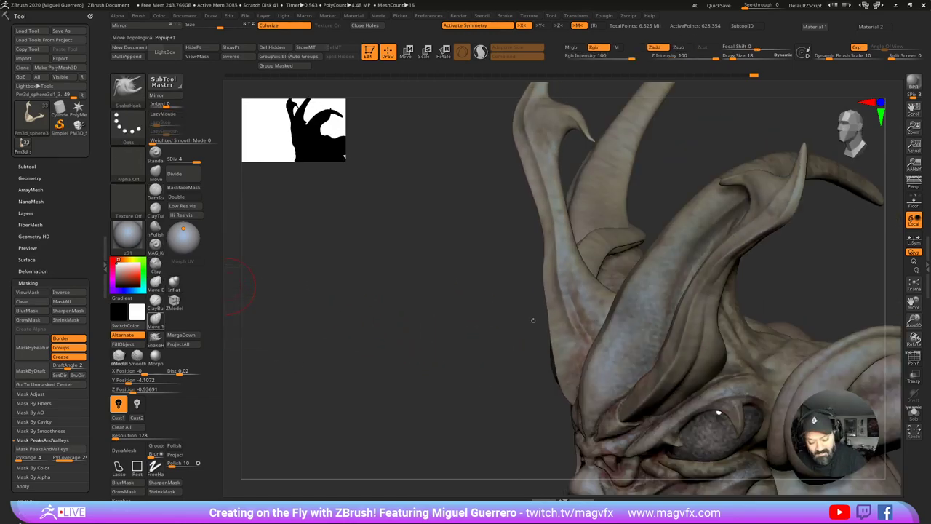
left_click_drag(533, 325, 507, 334)
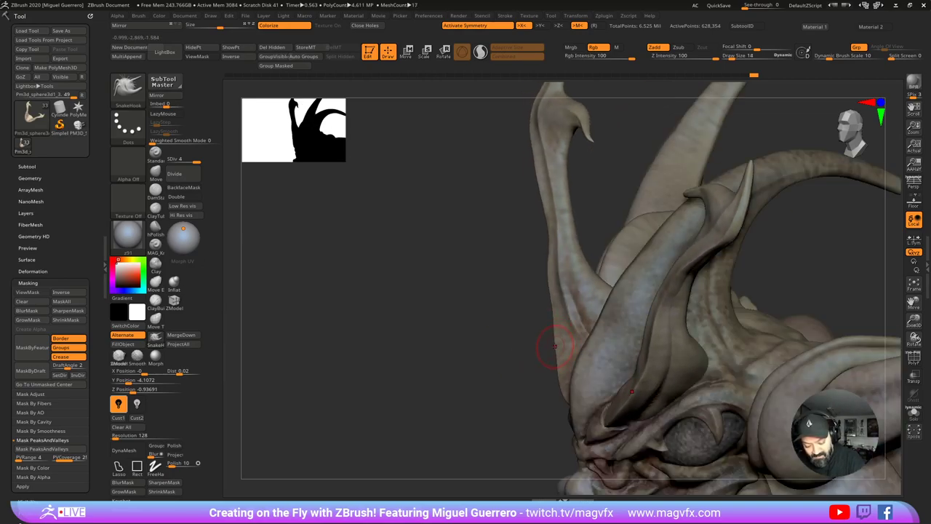
left_click_drag(556, 365, 550, 363)
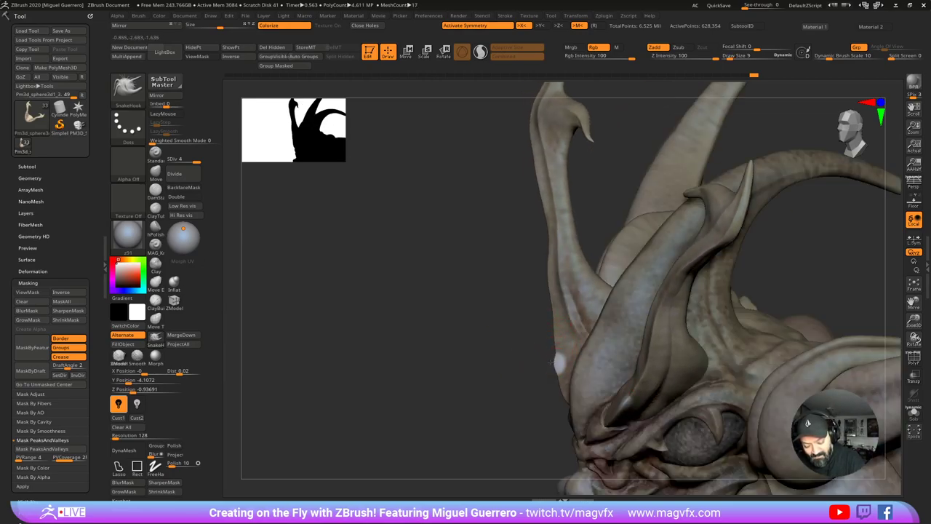
key("ctrl+z")
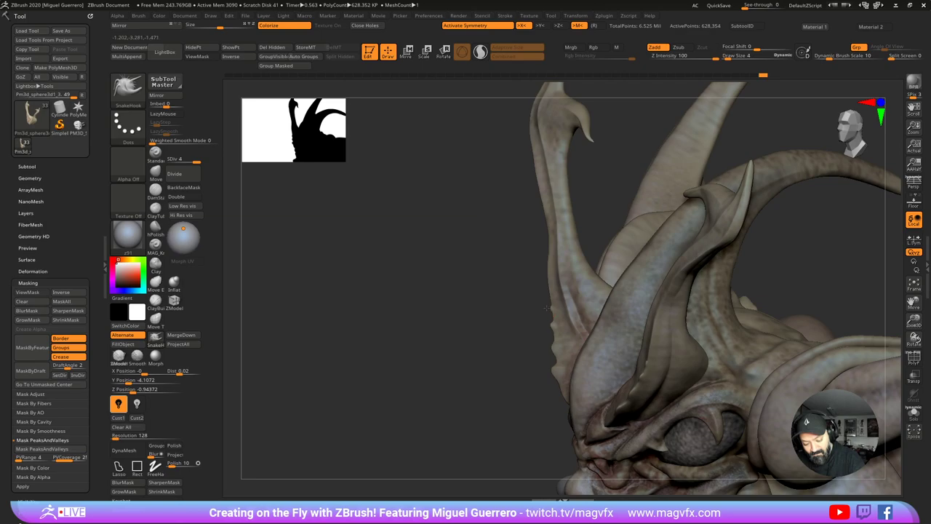
left_click_drag(501, 333, 543, 318)
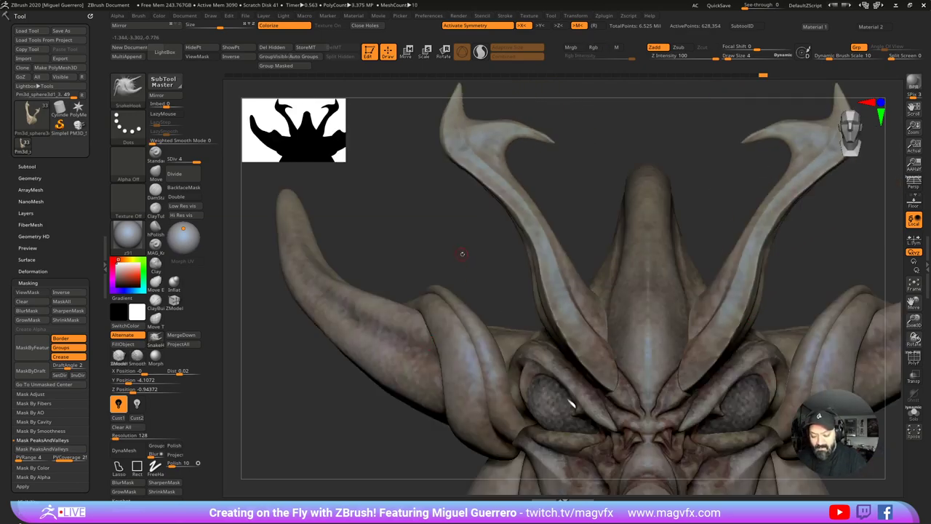
left_click_drag(463, 254, 501, 257)
mouse_move(785, 397)
left_mouse_down()
mouse_move(416, 306)
mouse_move(403, 325)
mouse_move(409, 340)
left_mouse_up()
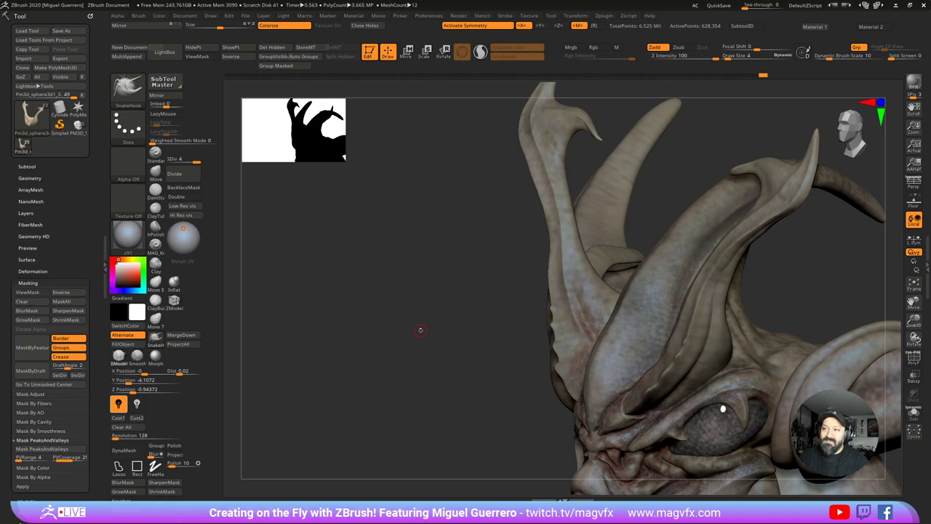
Step: Refine the small spikes along the lower outer edges of the upright horns with the SnakeHook brush at draw size 2
mouse_move(420, 372)
right_mouse_down()
mouse_move(438, 375)
mouse_move(467, 400)
right_mouse_up()
left_click_drag(466, 401, 484, 335)
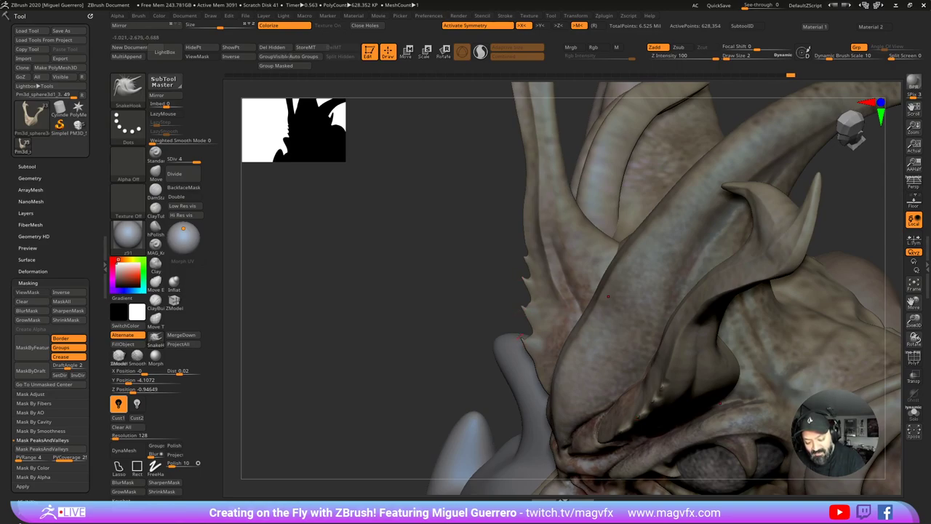
mouse_move(447, 291)
left_mouse_down()
mouse_move(469, 284)
mouse_move(636, 358)
left_mouse_up()
key("shift")
mouse_move(465, 256)
left_mouse_down()
mouse_move(449, 252)
mouse_move(460, 236)
mouse_move(486, 237)
mouse_move(491, 227)
mouse_move(477, 275)
left_mouse_up()
left_click_drag(438, 249, 412, 246)
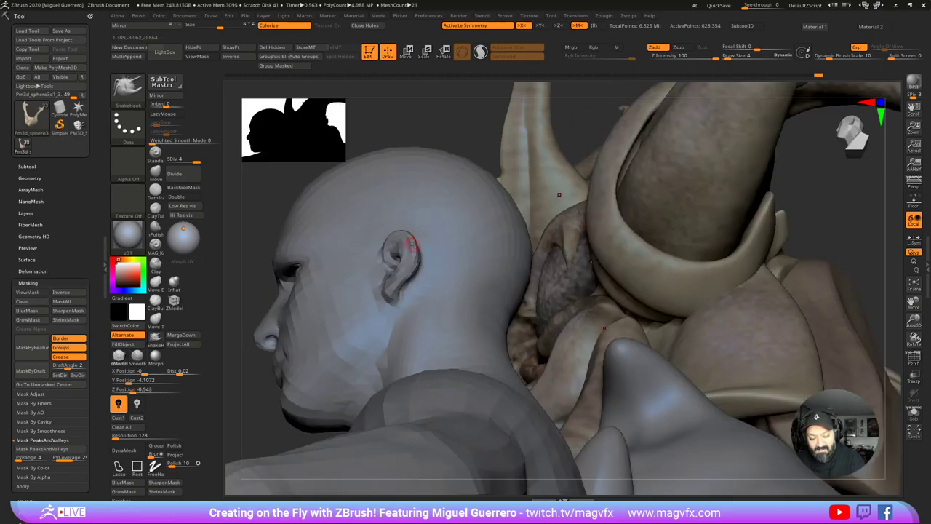
Step: Select the human male reference figure beside the creature and move it slightly straight down
left_click_drag(400, 139, 528, 175)
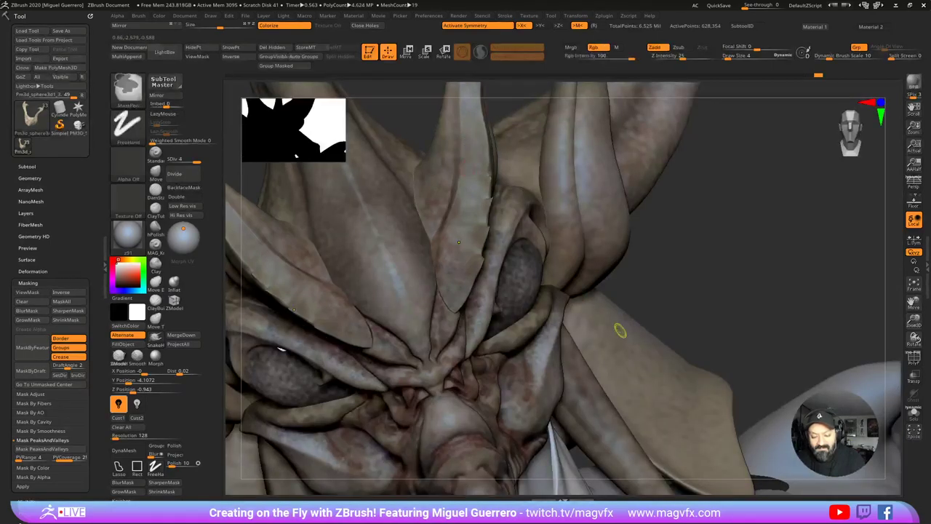
right_click_drag(620, 330, 641, 280, "ctrl")
right_click_drag(610, 315, 591, 275, "ctrl")
right_click_drag(547, 341, 605, 275, "alt")
right_click_drag(556, 299, 551, 313, "ctrl")
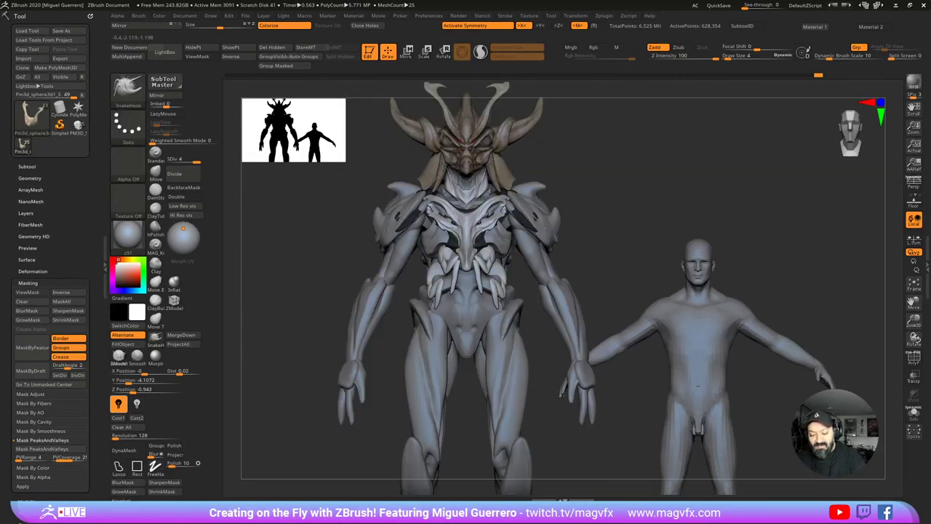
right_click_drag(383, 373, 379, 340, "ctrl")
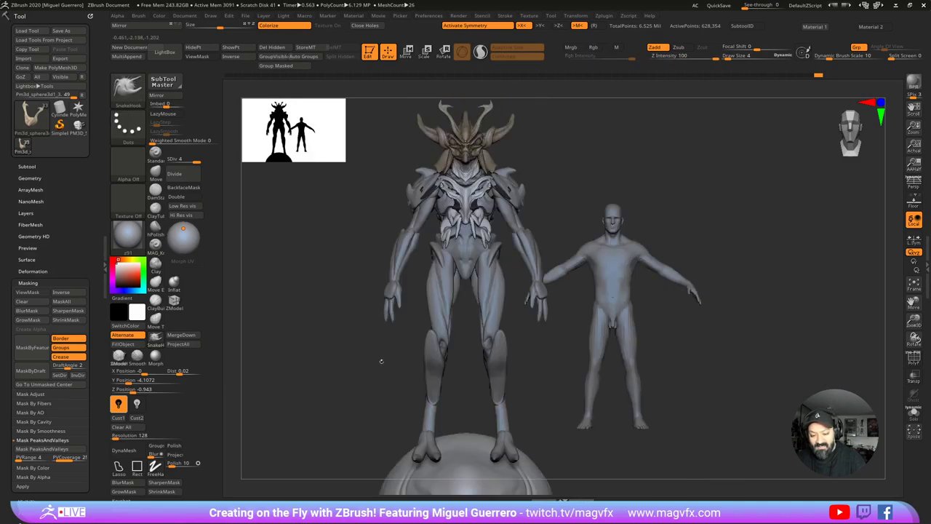
left_click(613, 280, "alt")
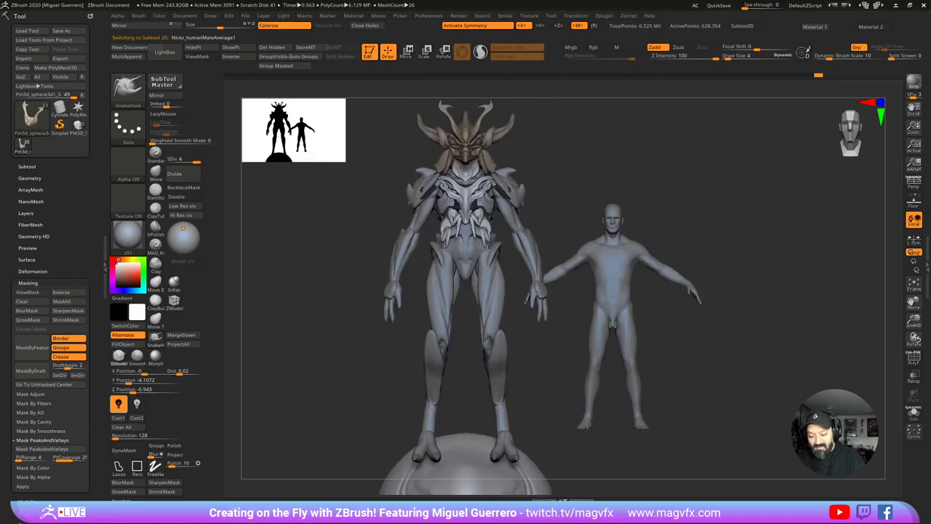
key("w")
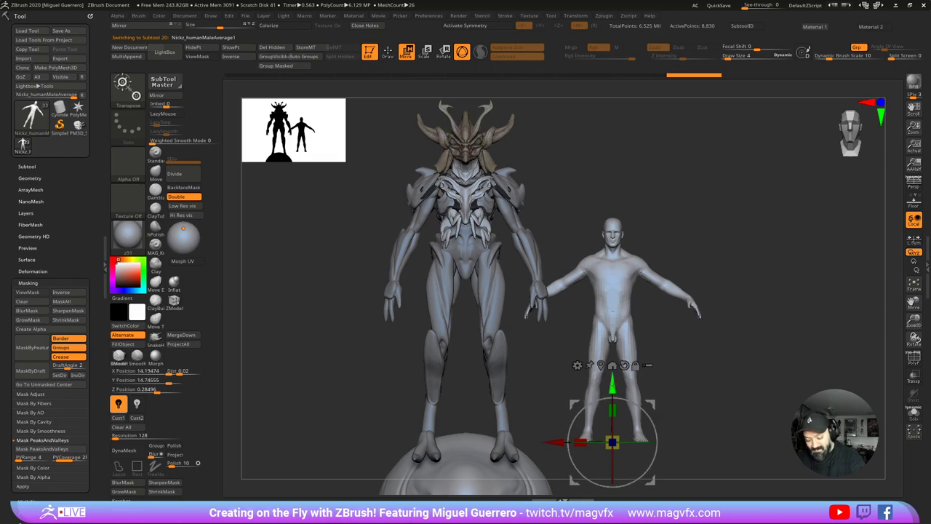
left_click_drag(612, 389, 612, 400)
left_click(388, 53)
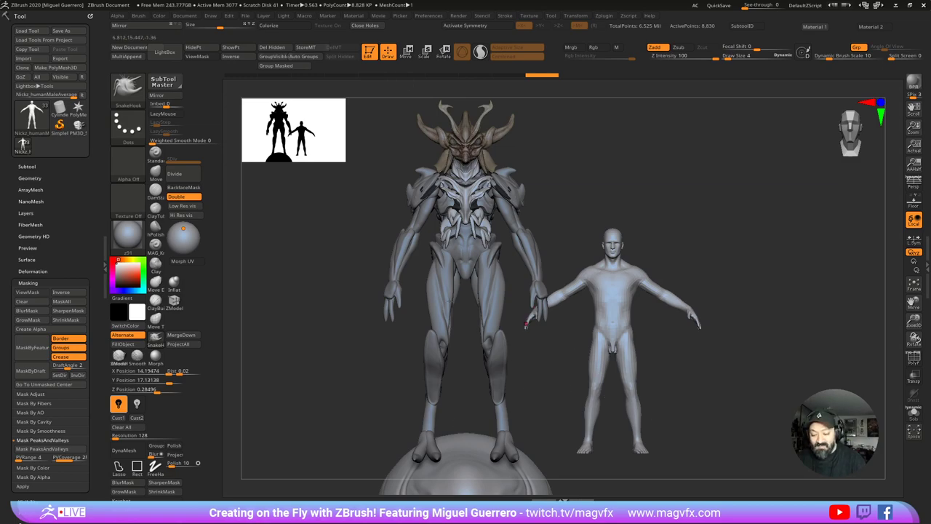
Step: Compare the creature's scale with the human figure, hide the figure, and make the flaps beside the creature's neck the active subtool
left_click_drag(525, 325, 581, 314, "alt")
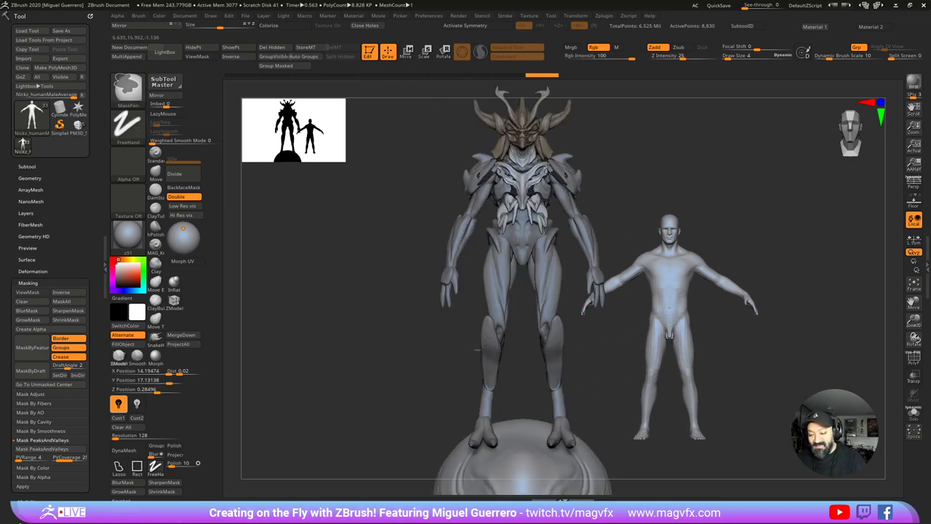
mouse_move(477, 350)
right_mouse_down("ctrl")
mouse_move(415, 294)
mouse_move(404, 249)
right_mouse_up("ctrl")
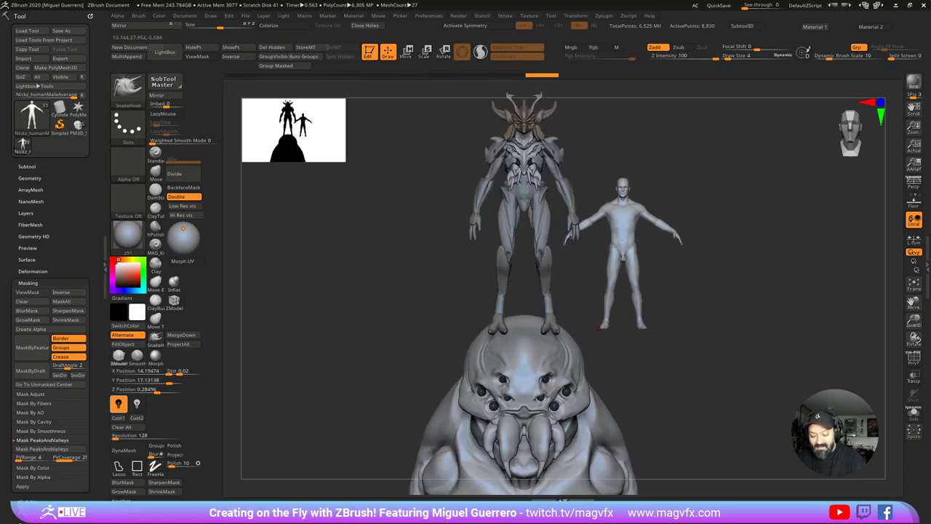
right_click_drag(460, 320, 446, 432, "alt")
right_click_drag(466, 342, 496, 396, "ctrl")
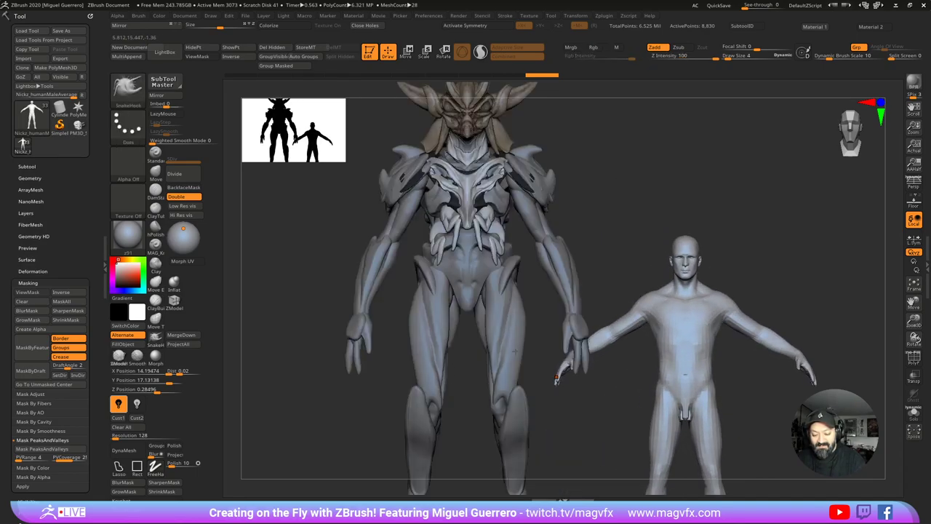
right_click_drag(508, 269, 506, 326, "alt")
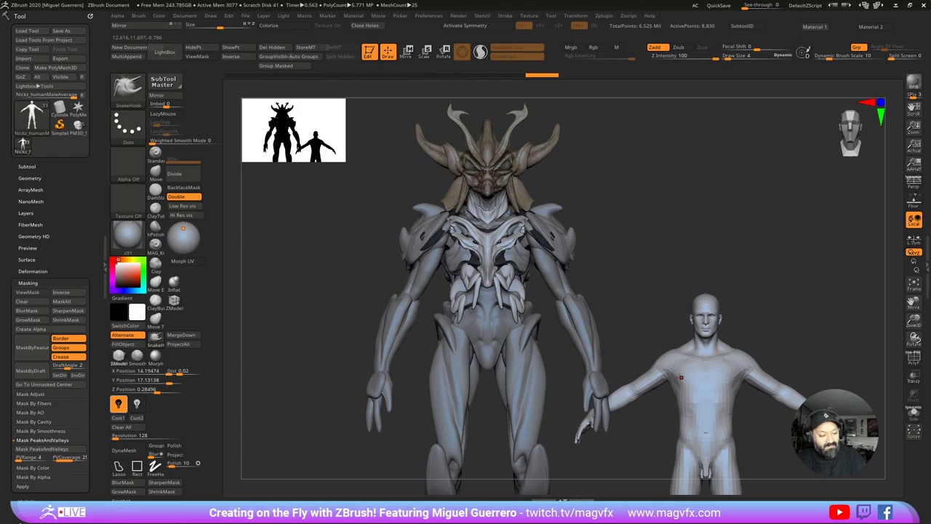
left_click(26, 166)
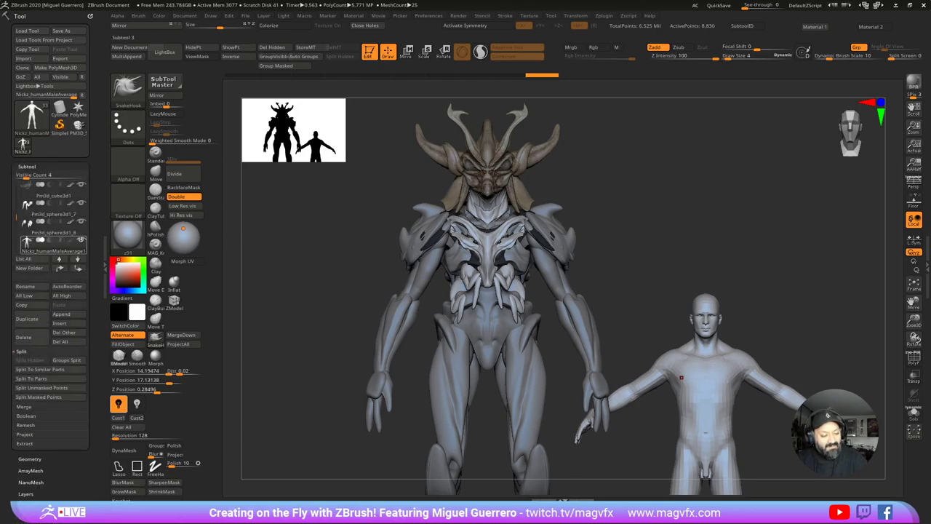
left_click(81, 241)
right_click_drag(429, 195, 455, 243, "alt")
left_click(477, 245, "alt")
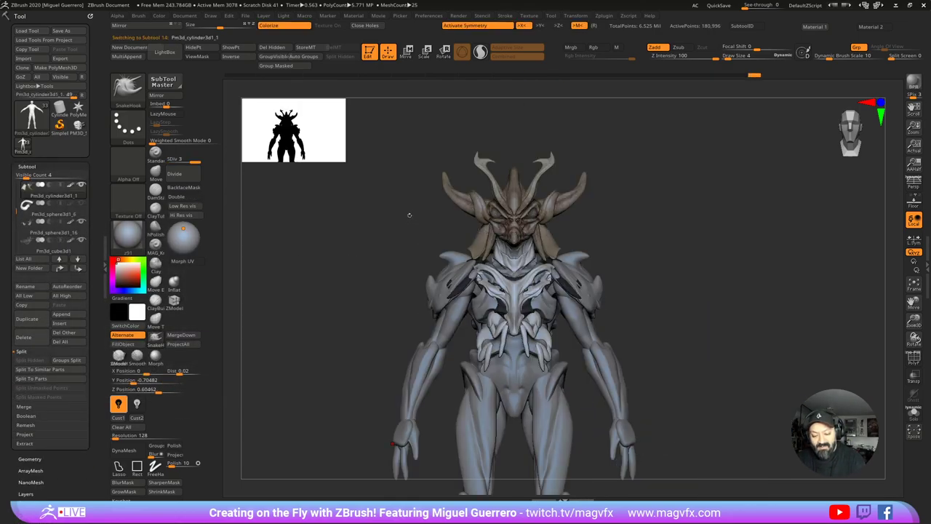
Step: Examine the painted head, horns and shoulders from the front and both sides
right_click_drag(416, 218, 485, 299, "alt")
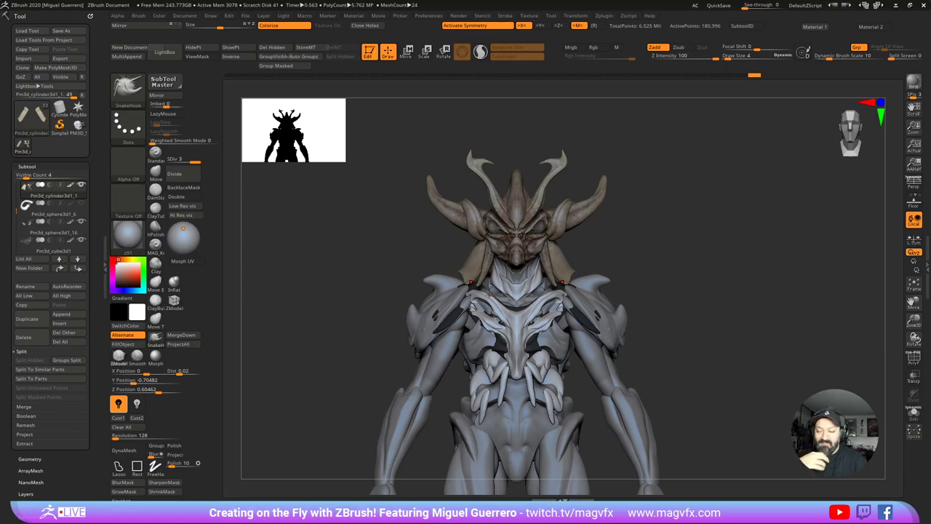
left_click_drag(353, 283, 385, 289)
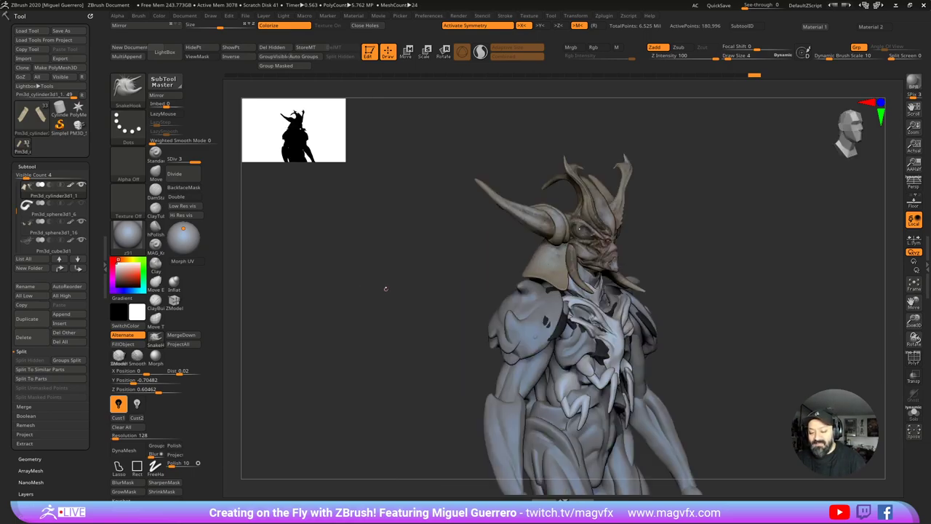
right_click_drag(459, 269, 467, 306, "alt")
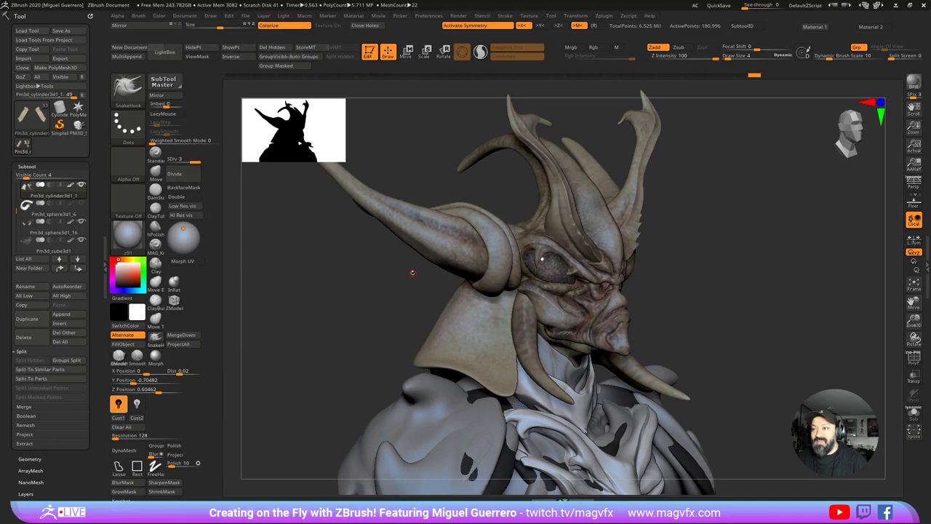
mouse_move(412, 272)
left_mouse_down()
mouse_move(370, 307)
mouse_move(394, 318)
left_mouse_up()
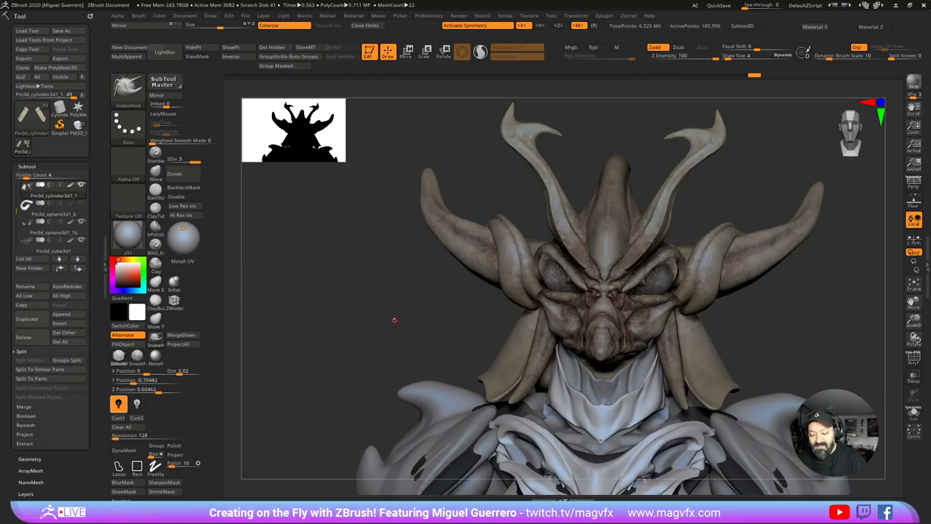
right_click_drag(391, 299, 413, 318, "ctrl")
left_click_drag(412, 318, 382, 359)
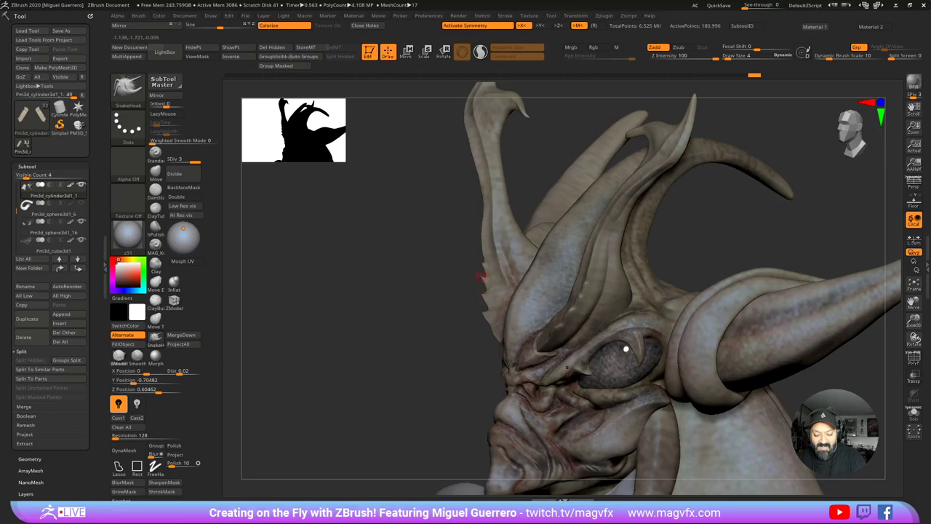
Step: Select the upright horns and sharpen the spikes along their lower outer edges with the SnakeHook brush at draw size 4
left_click_drag(448, 277, 449, 320, "alt")
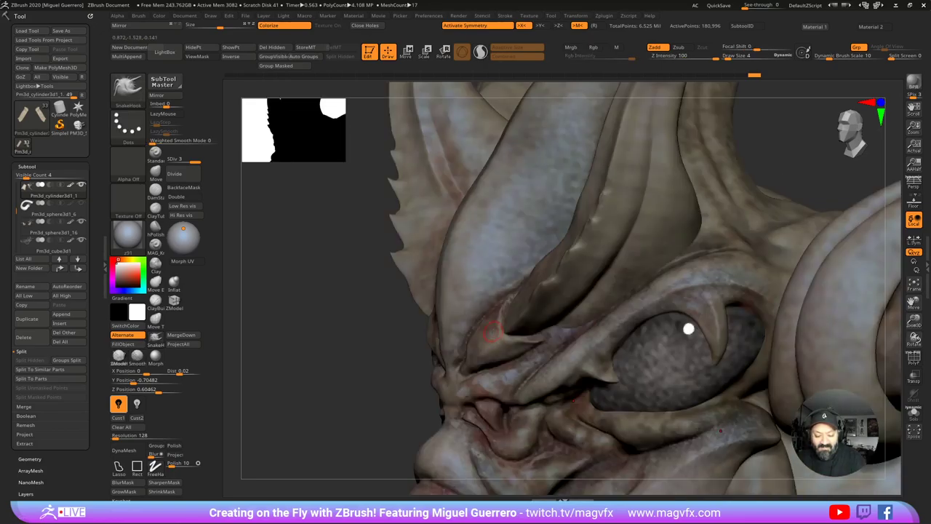
left_click_drag(382, 217, 441, 279, "alt")
key("shift")
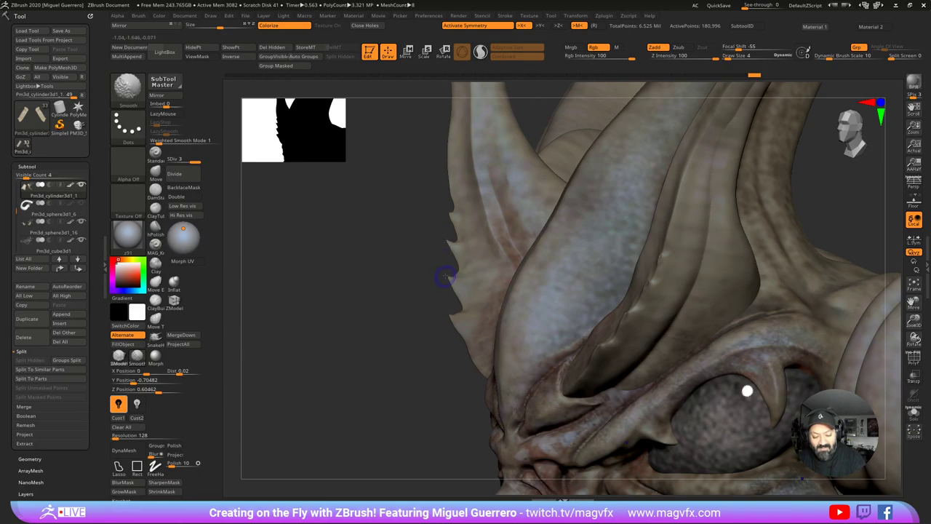
left_click(461, 258, "alt")
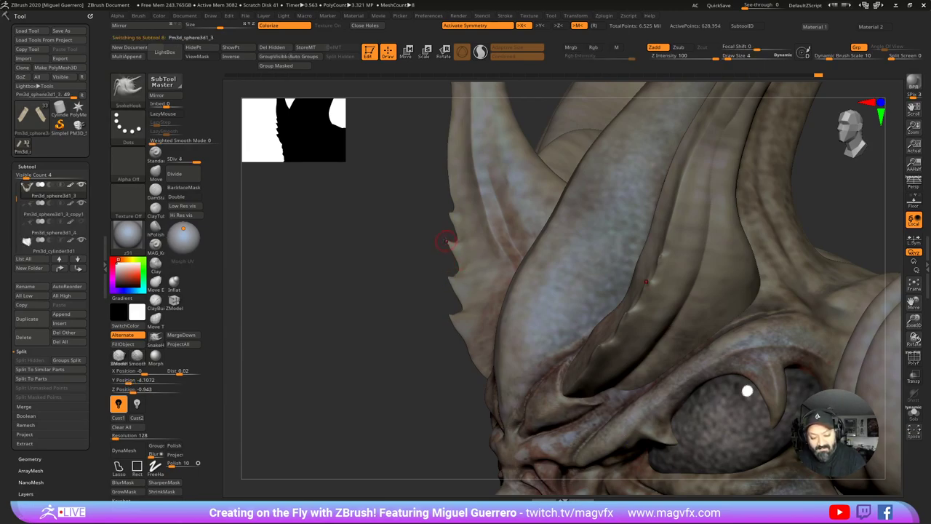
key("shift")
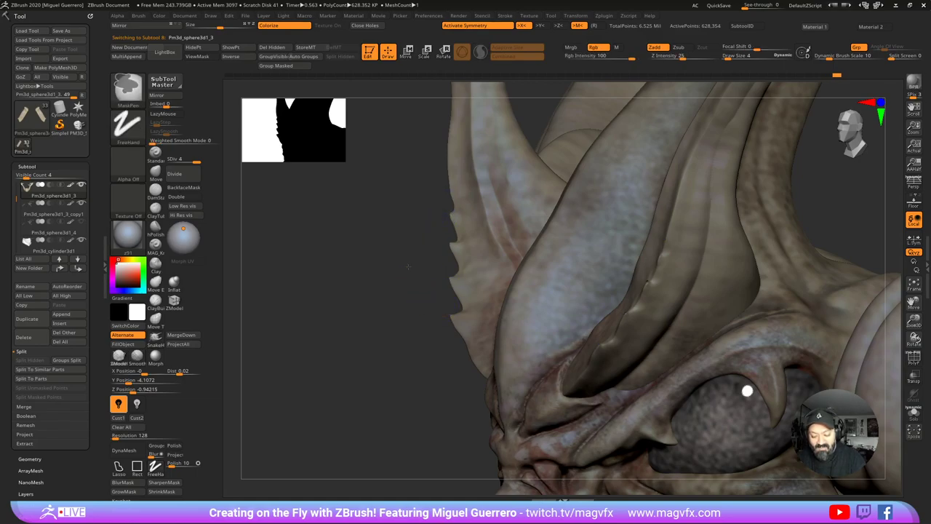
Step: Pull small spikes from the outer edges of the upright horns' forked tips with the SnakeHook brush and adjust the inner curve of the forks
mouse_move(441, 304)
left_mouse_down()
mouse_move(366, 296)
mouse_move(366, 268)
mouse_move(403, 302)
mouse_move(403, 241)
mouse_move(464, 294)
mouse_move(368, 243)
mouse_move(466, 230)
mouse_move(450, 231)
left_mouse_up()
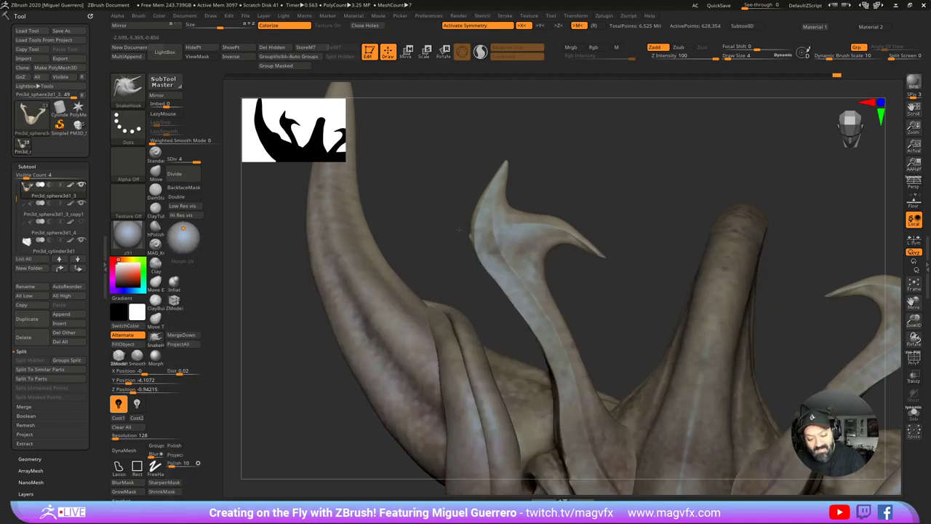
left_click_drag(472, 235, 462, 233)
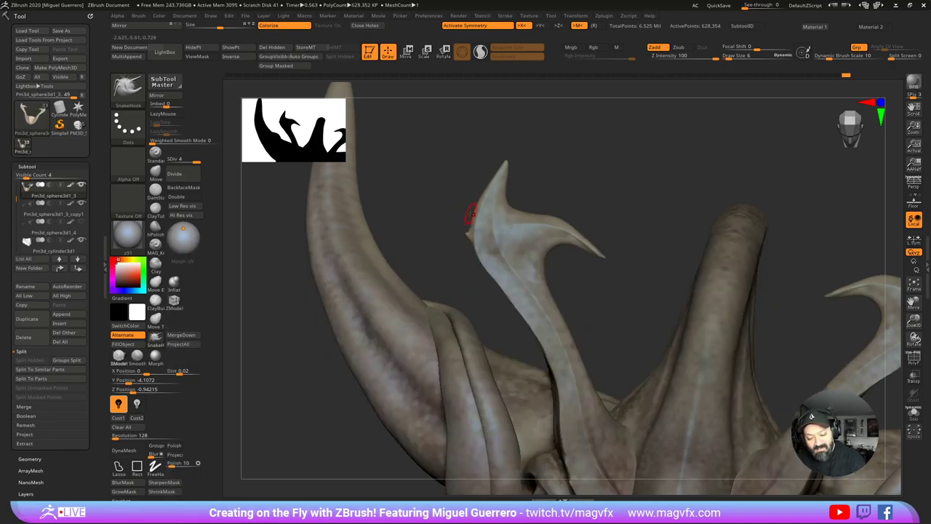
left_click_drag(479, 197, 513, 152)
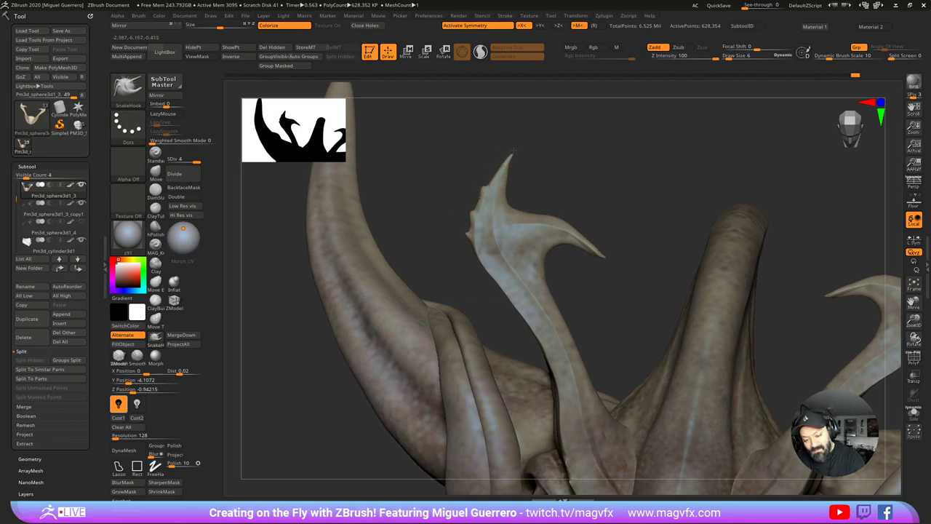
left_click_drag(487, 187, 482, 175)
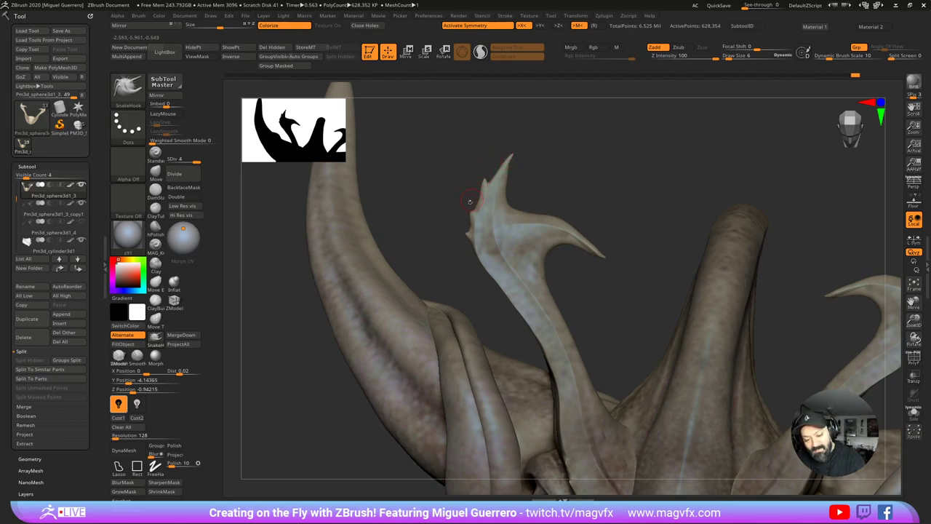
mouse_move(475, 213)
left_mouse_down()
mouse_move(469, 204)
mouse_move(462, 229)
left_mouse_up()
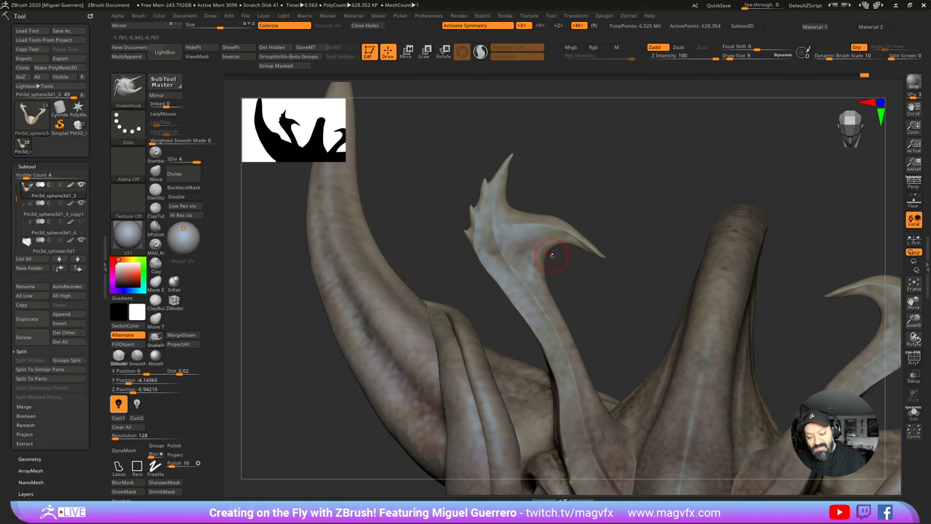
left_click_drag(563, 261, 555, 245)
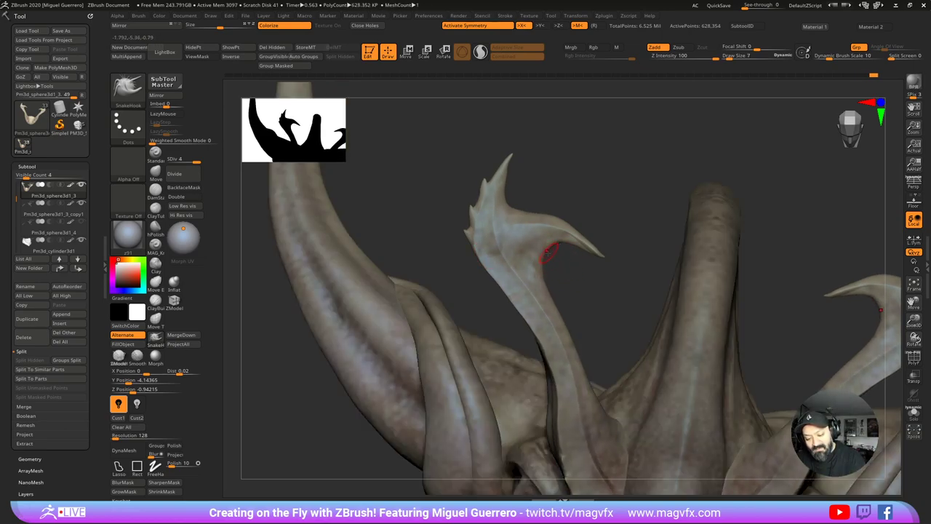
left_click_drag(605, 313, 604, 278)
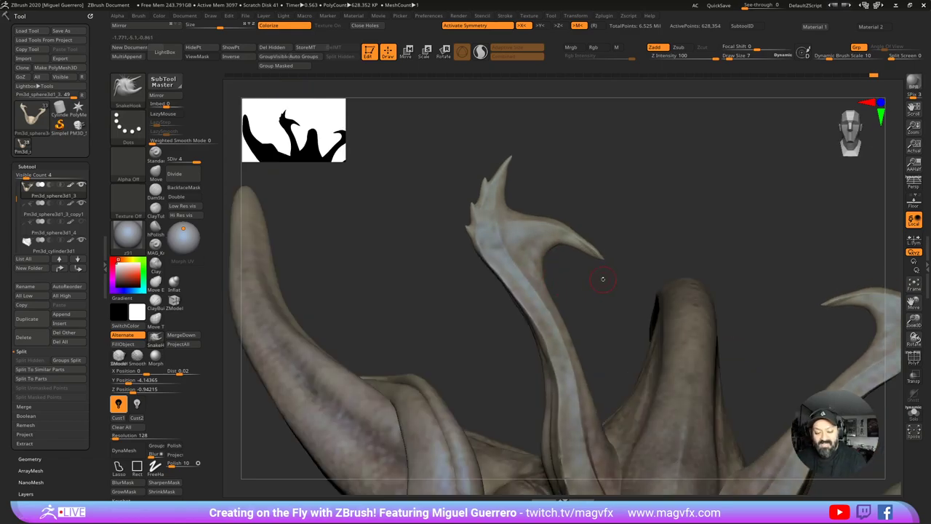
Step: Check the upright horns on their own and with the whole head, and smooth their edges around mid-length
left_click_drag(476, 318, 463, 254, "alt")
left_click_drag(445, 285, 443, 240, "alt")
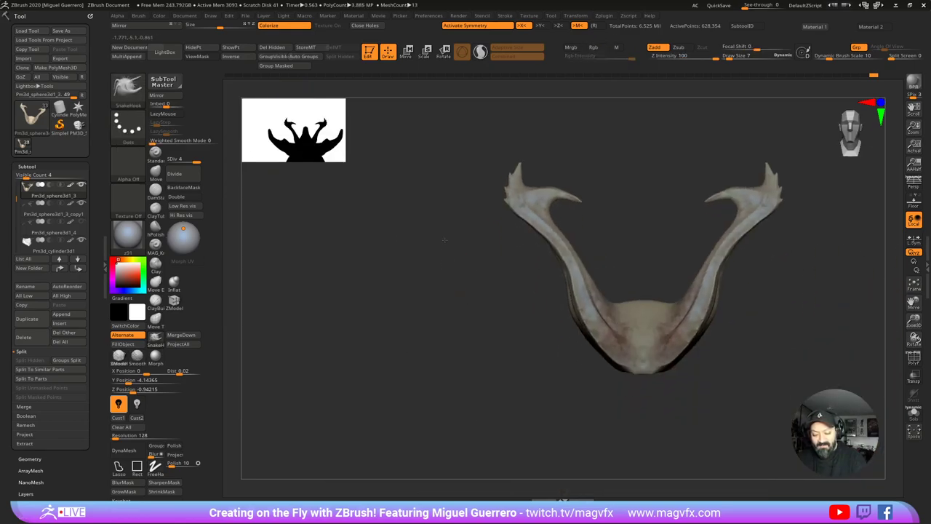
left_click_drag(380, 333, 388, 398)
left_click(397, 370, "ctrl+shift")
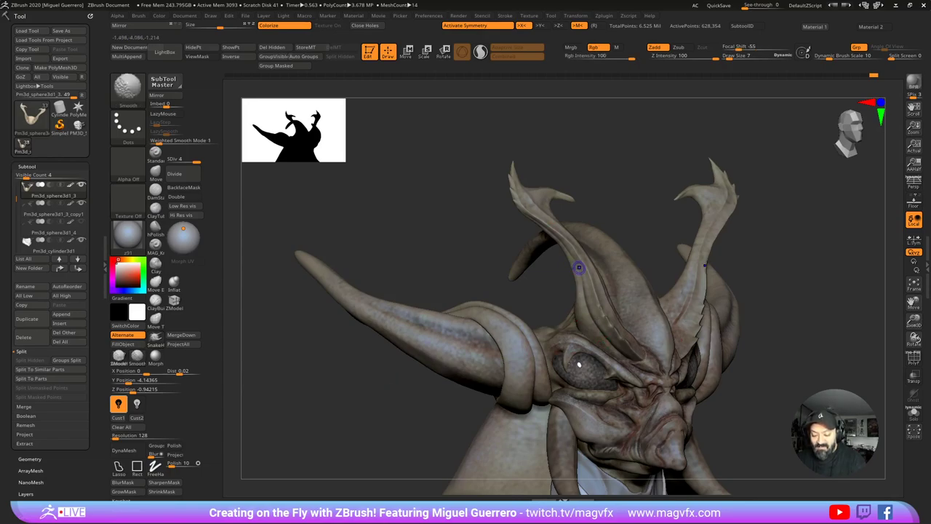
mouse_move(580, 266)
left_mouse_down("shift")
mouse_move(556, 238)
mouse_move(575, 260)
left_mouse_up("shift")
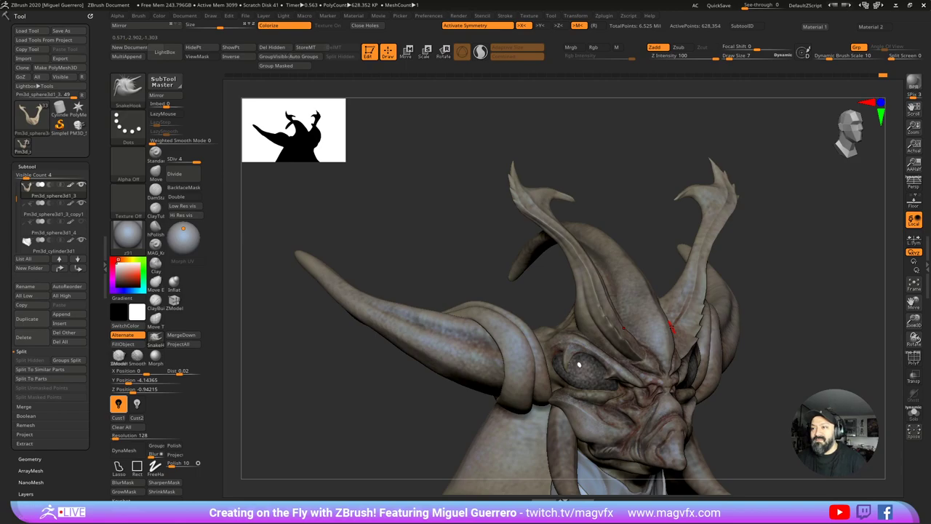
Step: Select the creature's main head subtool, stream22, and inspect the face up close
left_click_drag(450, 356, 470, 291, "alt")
left_click_drag(422, 359, 412, 349)
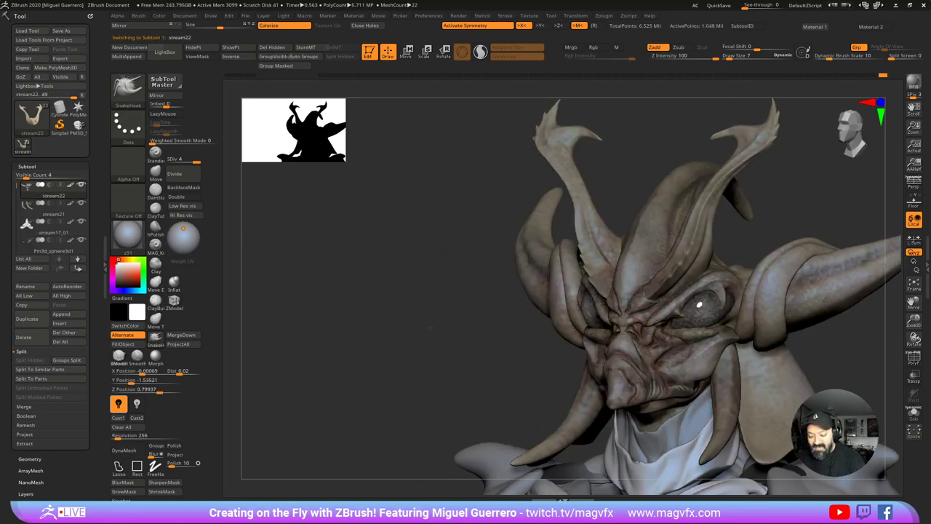
left_click_drag(442, 273, 472, 310)
right_click_drag(472, 309, 446, 330, "ctrl")
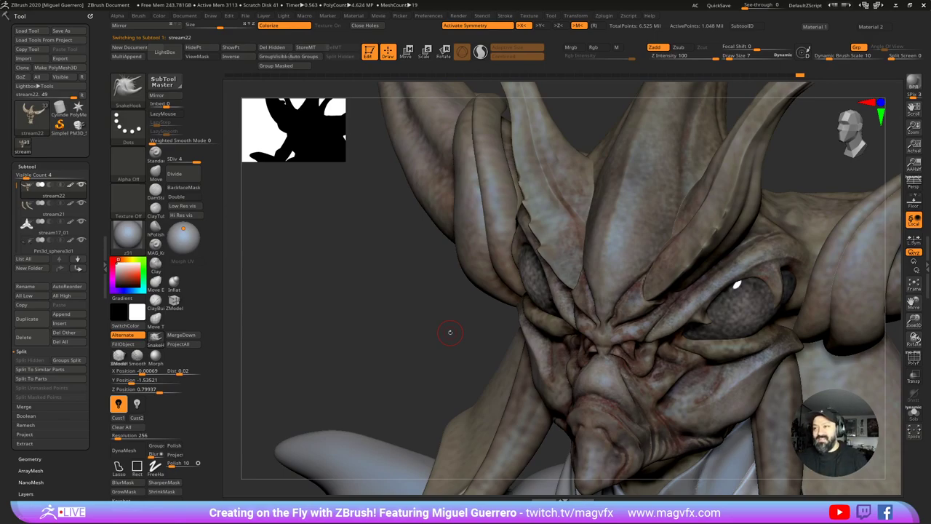
Step: Isolate the head subtool and face the brow ridges from above for sculpting
mouse_move(370, 317)
left_mouse_down("shift")
mouse_move(372, 324)
mouse_move(340, 314)
mouse_move(343, 325)
mouse_move(315, 223)
left_mouse_up("shift")
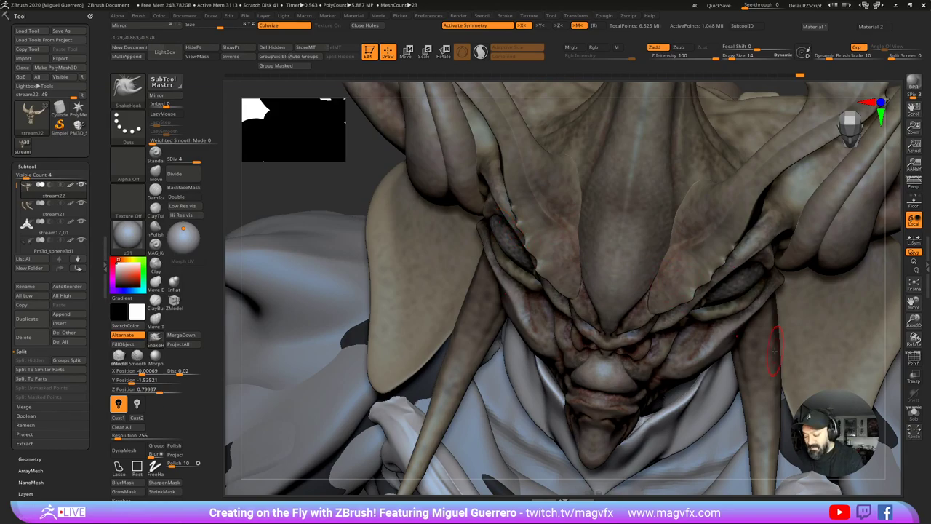
left_click(914, 412)
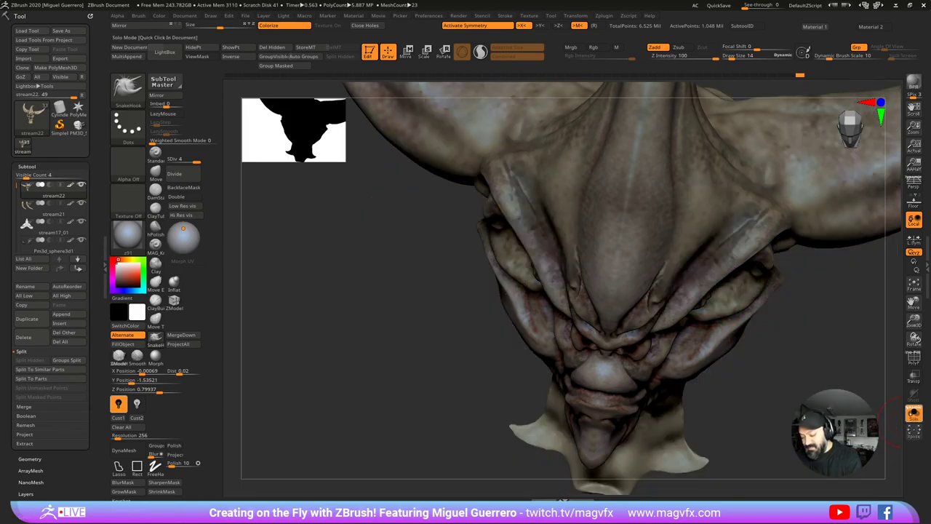
left_click_drag(454, 258, 442, 268)
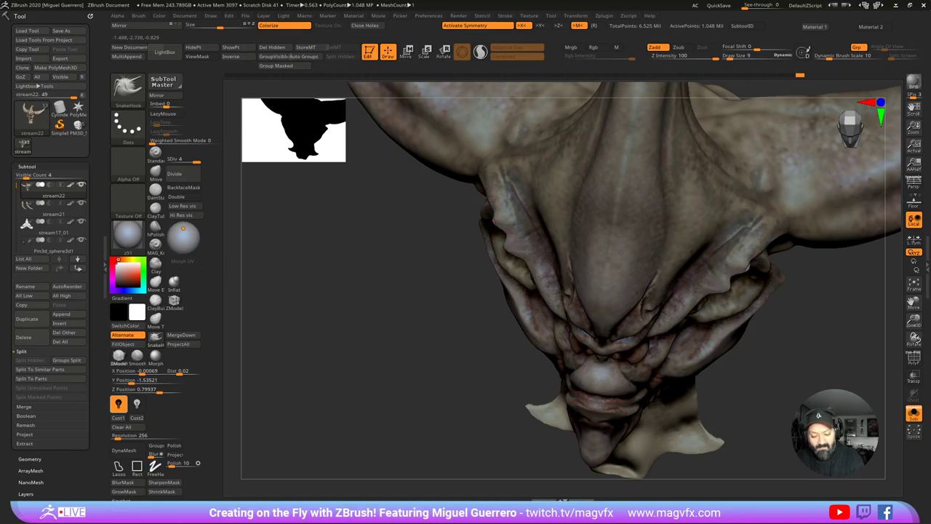
Step: Try to pull small spikes along the head's brow ridges with the SnakeHook brush, undoing the attempts
left_click_drag(503, 249, 507, 255)
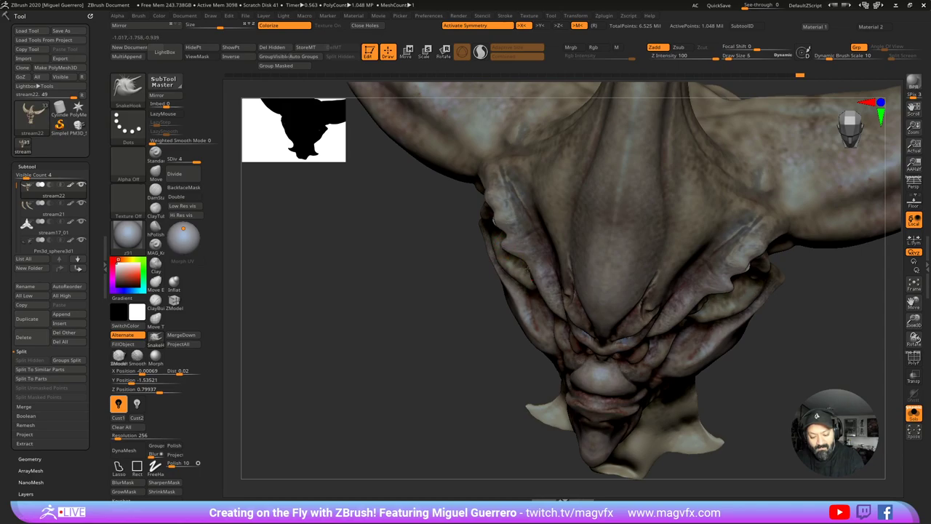
left_click_drag(451, 270, 446, 200, "shift")
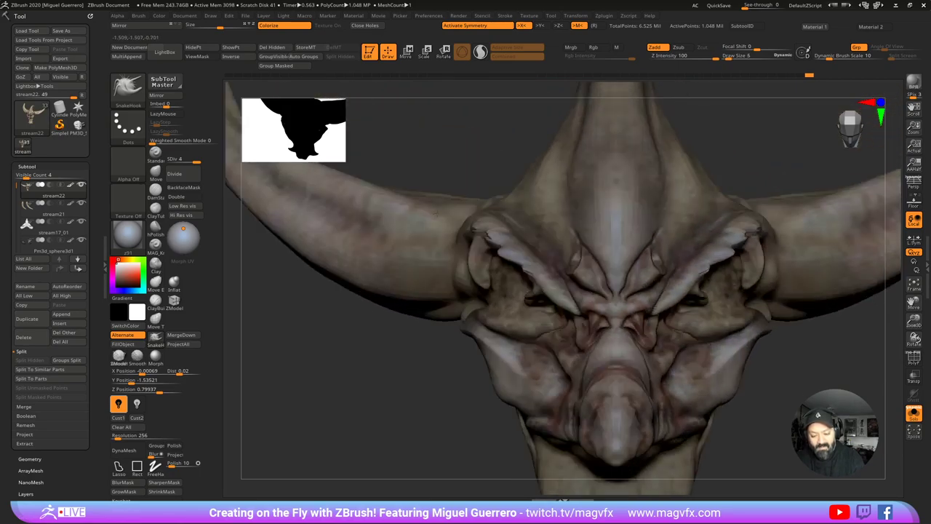
mouse_move(349, 345)
left_mouse_down()
mouse_move(429, 342)
mouse_move(690, 420)
left_mouse_up()
key("ctrl")
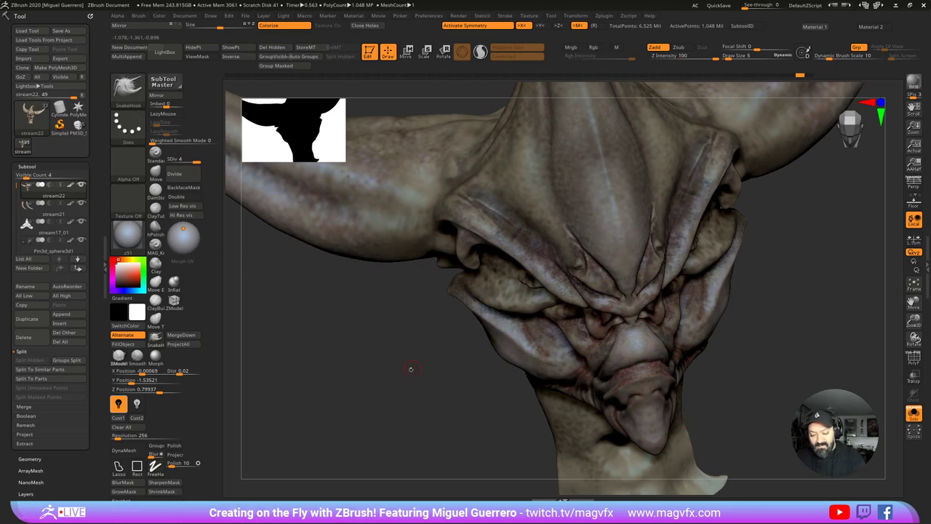
mouse_move(410, 370)
left_mouse_down()
mouse_move(407, 407)
mouse_move(407, 357)
left_mouse_up()
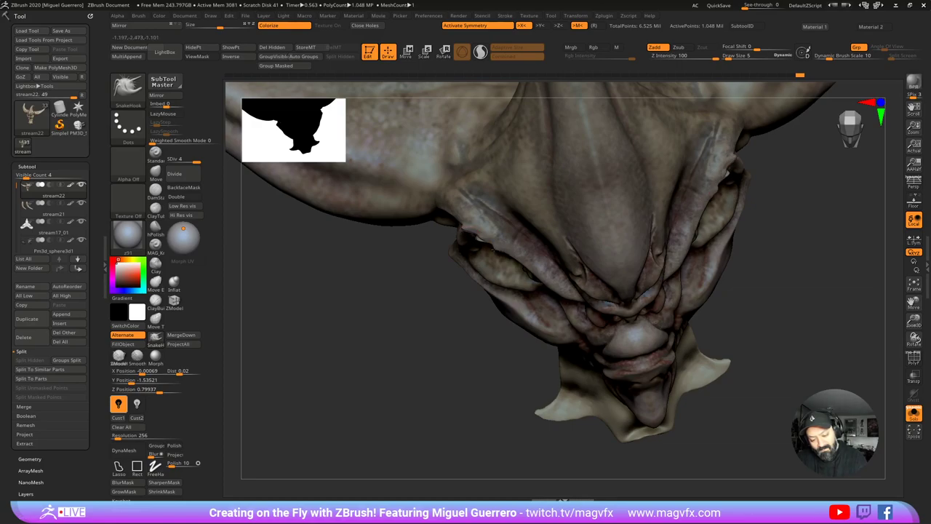
left_click_drag(422, 306, 414, 257)
right_click_drag(413, 256, 391, 337)
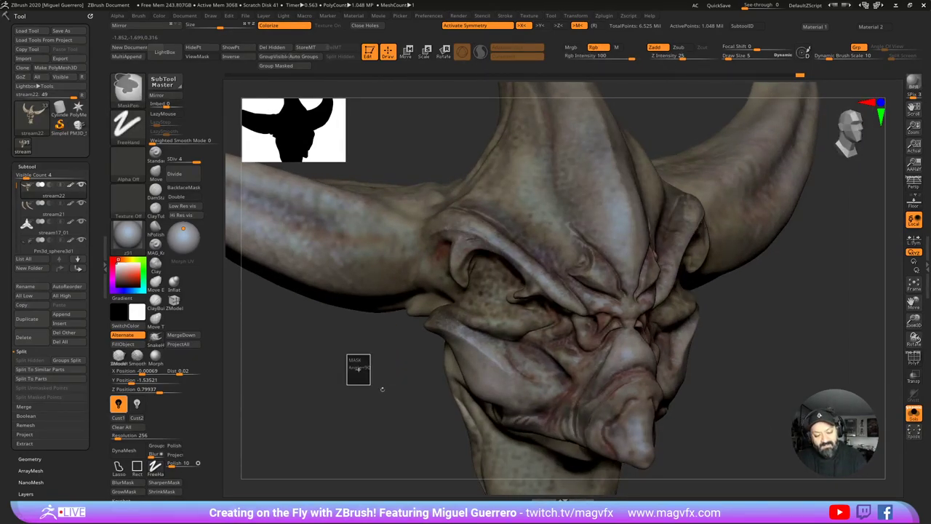
mouse_move(370, 349)
right_mouse_down()
mouse_move(362, 395)
mouse_move(353, 376)
mouse_move(364, 356)
right_mouse_up()
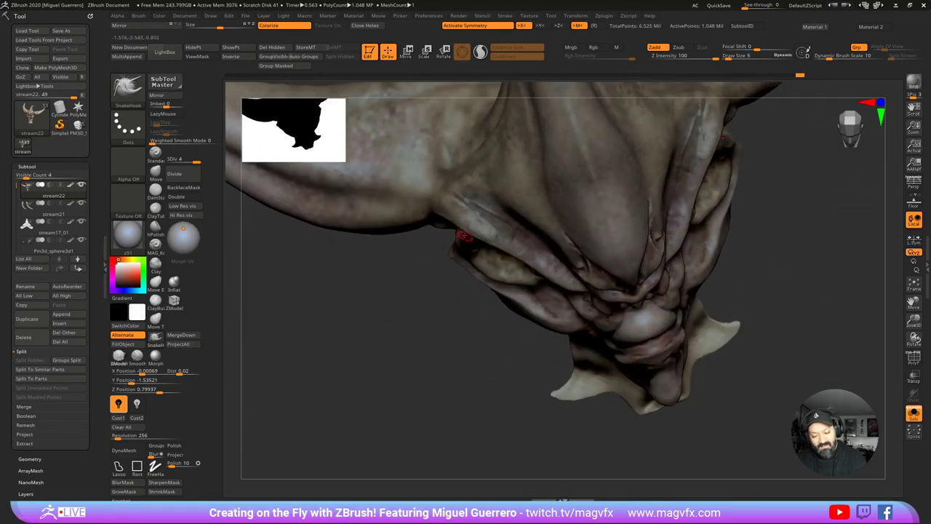
Step: Pull a row of small spikes from the outer edges of the brow ridges above the eyes with the SnakeHook brush
mouse_move(364, 357)
left_mouse_down()
mouse_move(370, 324)
mouse_move(397, 302)
mouse_move(330, 343)
left_mouse_up()
right_click_drag(330, 343, 342, 393)
key("]")
left_click_drag(468, 234, 454, 220)
mouse_move(489, 252)
left_mouse_down()
mouse_move(481, 257)
mouse_move(502, 272)
mouse_move(477, 252)
left_mouse_up()
key("bracketright")
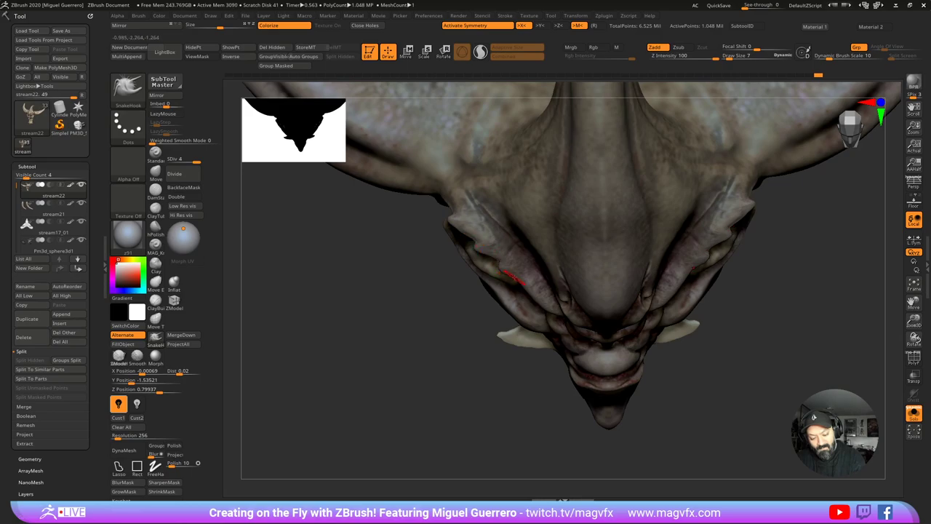
left_click_drag(508, 274, 515, 280)
mouse_move(395, 302)
left_mouse_down()
mouse_move(385, 240)
mouse_move(423, 366)
mouse_move(481, 342)
mouse_move(376, 354)
left_mouse_up()
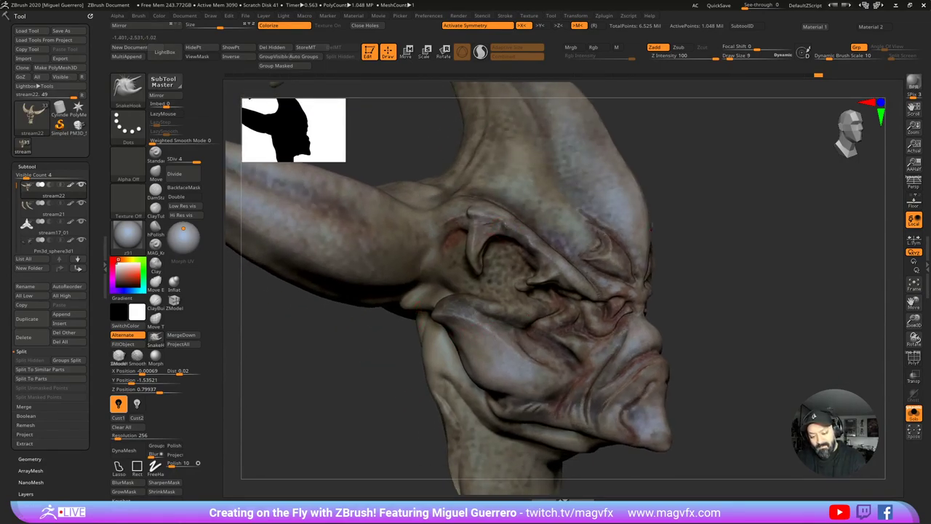
right_click_drag(565, 266, 434, 428)
Step: Turn off the head's Colorize display and pull small spikes from the outer edges of the cheeks at draw size 4
left_click(366, 26)
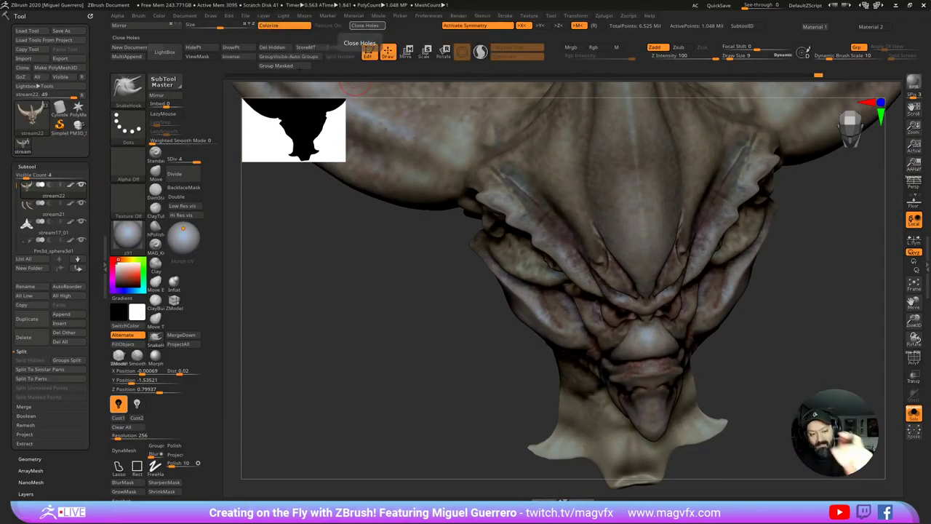
left_click(281, 26)
left_click_drag(411, 226, 482, 244)
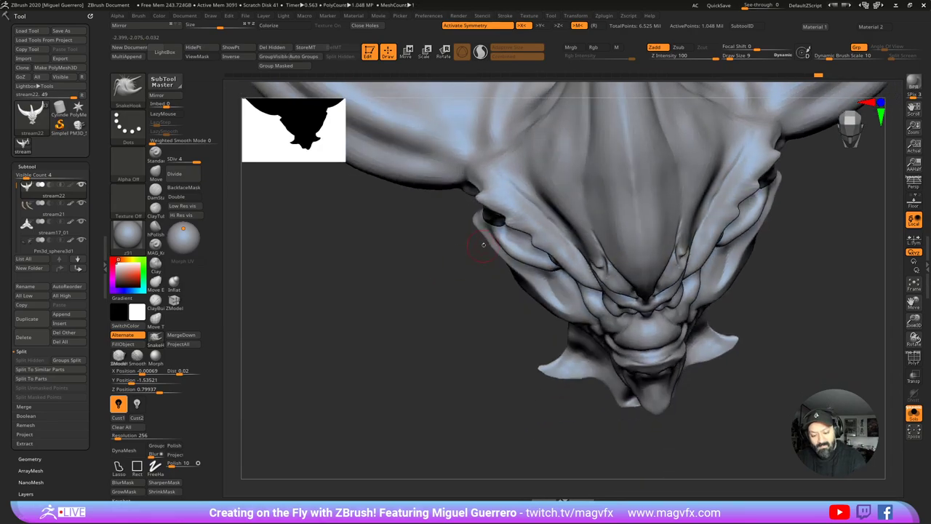
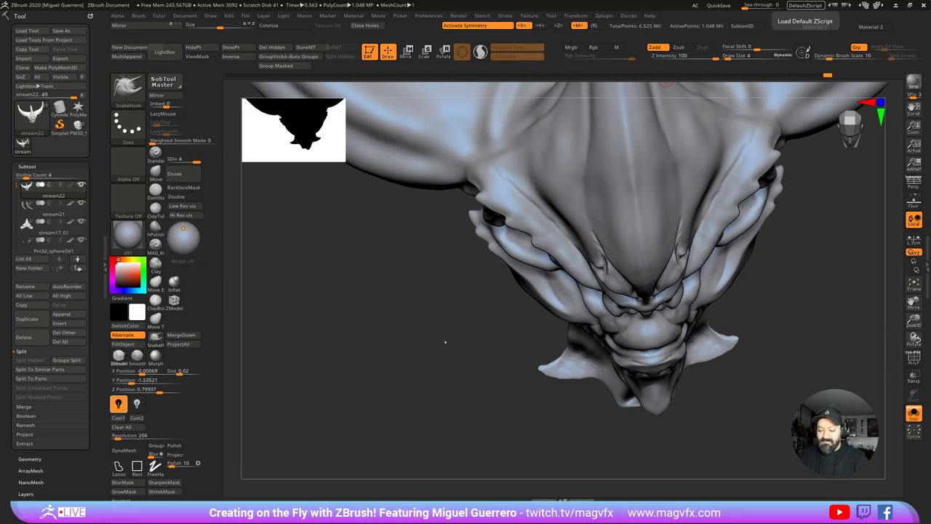
Step: Show the other subtools again and turn the head's Colorize display back on to check the face
mouse_move(445, 342)
left_mouse_down()
mouse_move(428, 310)
mouse_move(408, 323)
mouse_move(419, 330)
mouse_move(390, 332)
mouse_move(387, 345)
mouse_move(430, 352)
left_mouse_up()
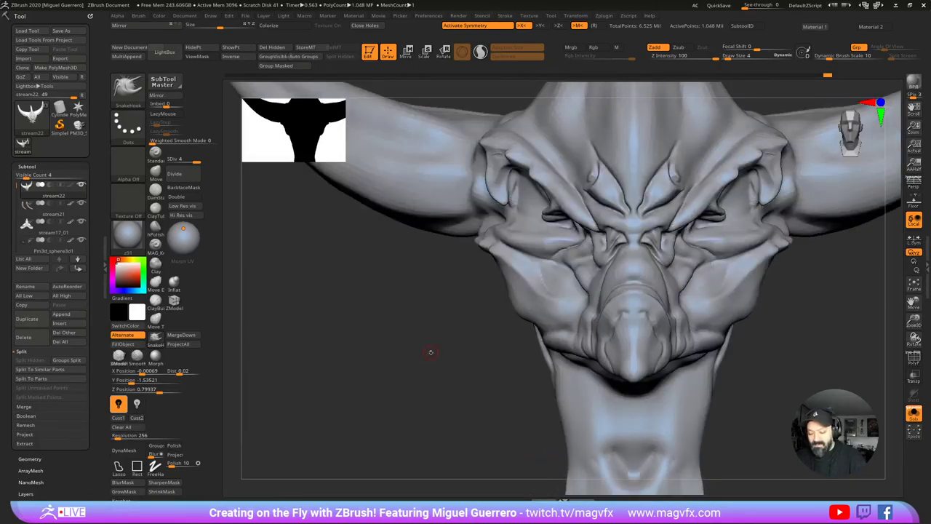
left_click(914, 413)
right_click_drag(391, 308, 363, 269, "ctrl")
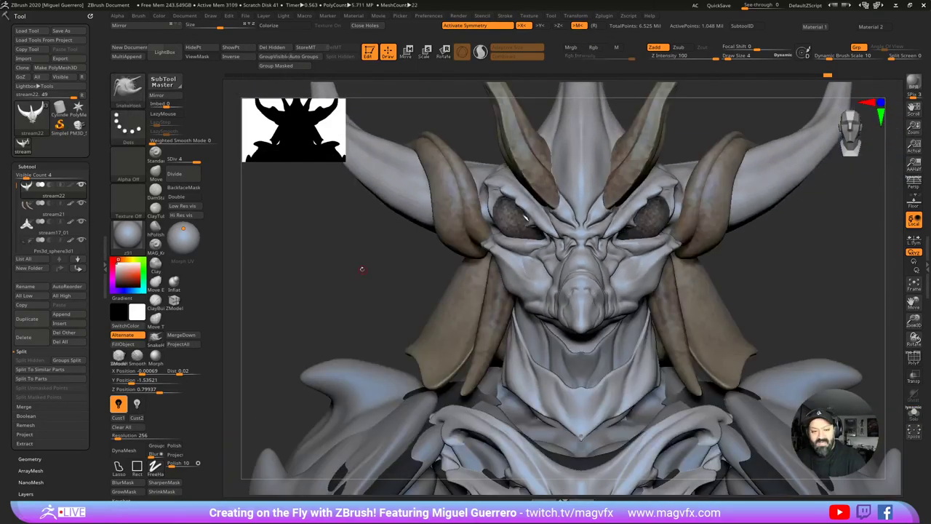
left_click(365, 26)
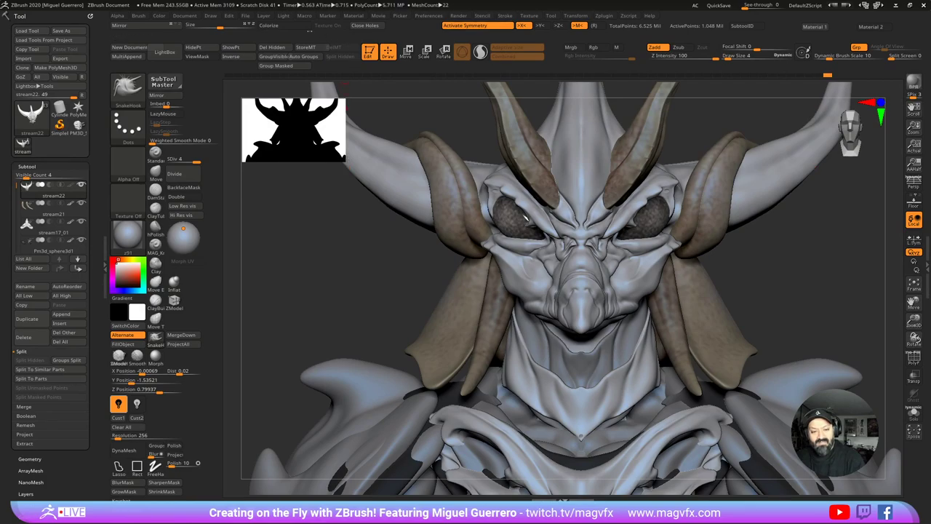
left_click(290, 27)
left_click_drag(401, 271, 352, 278)
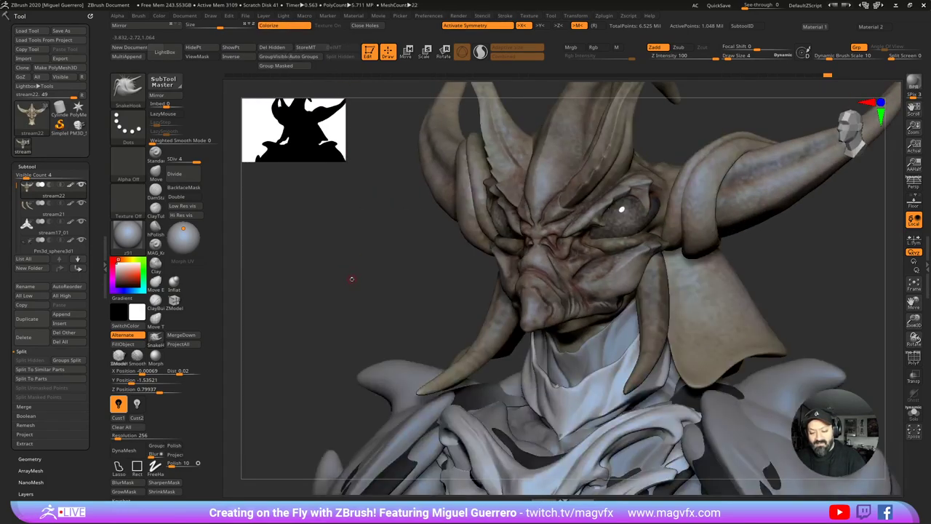
Step: Select the jaw tusks, stream21, and pull out their tips and spikes along their undersides with the SnakeHook brush at draw size 10
left_click(488, 322, "alt")
left_click_drag(417, 295, 392, 294)
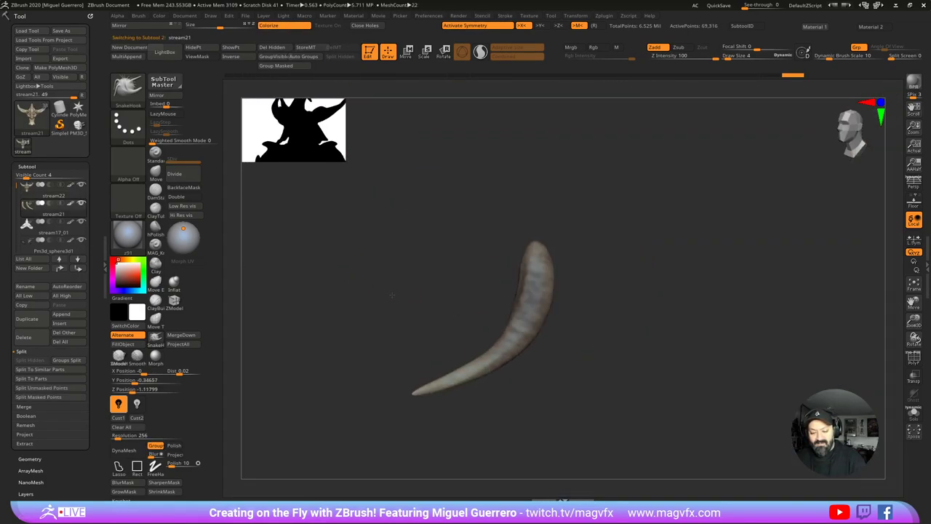
left_click(371, 276, "ctrl+shift")
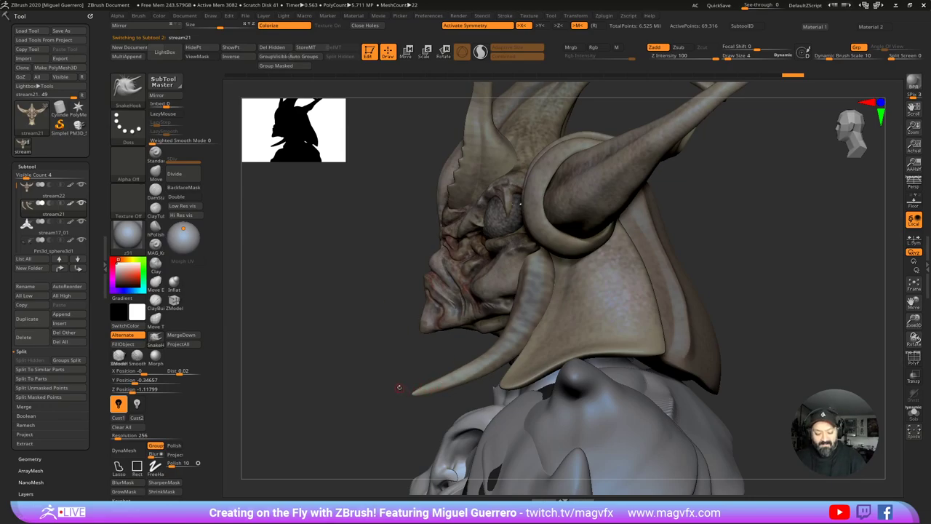
key("]")
key("bracketright")
key("bracketright")
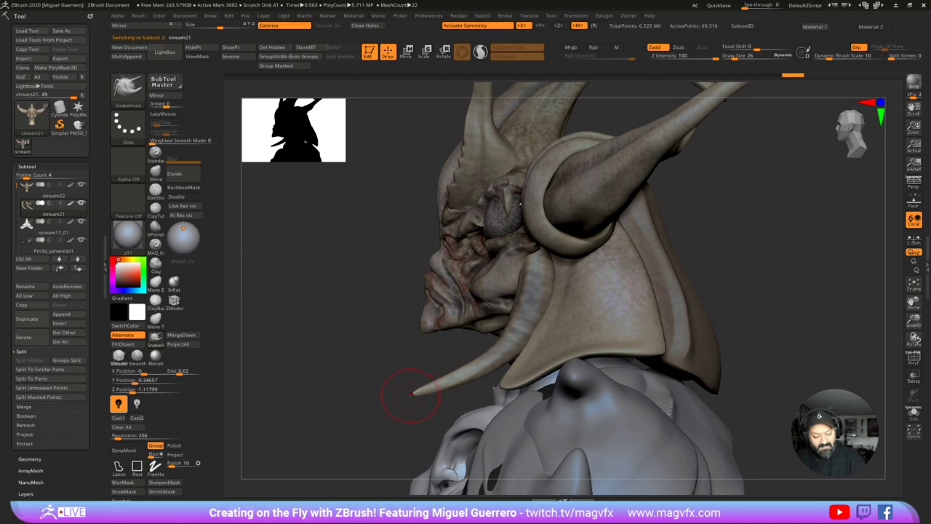
key("bracketleft")
key("bracketleft")
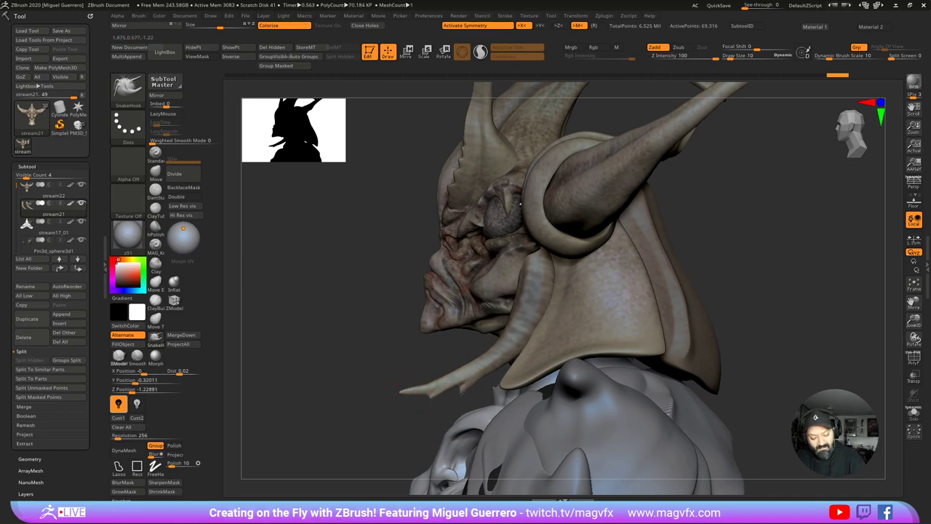
left_click_drag(461, 391, 460, 394)
left_click_drag(499, 367, 486, 379)
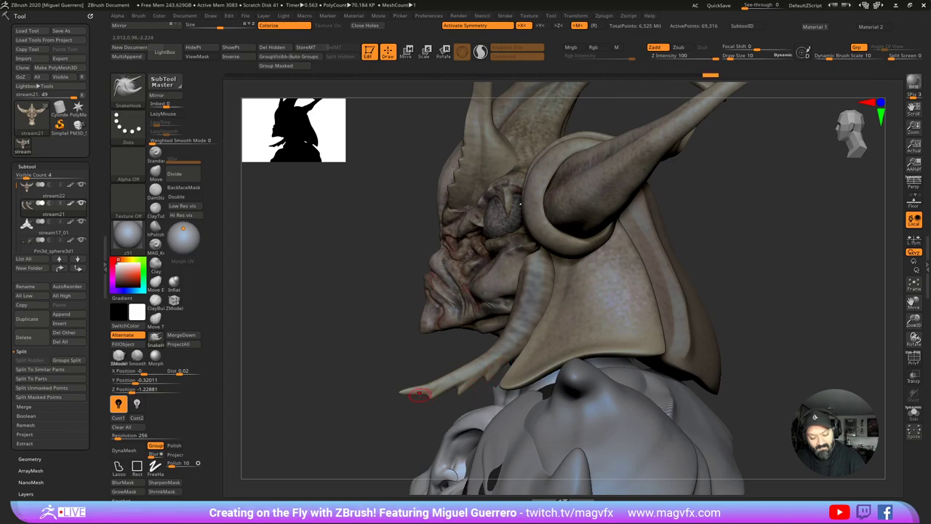
Step: Try to bend the tusk tips upward with the SnakeHook brush at draw size 22
key("bracketright")
left_click_drag(404, 391, 400, 388)
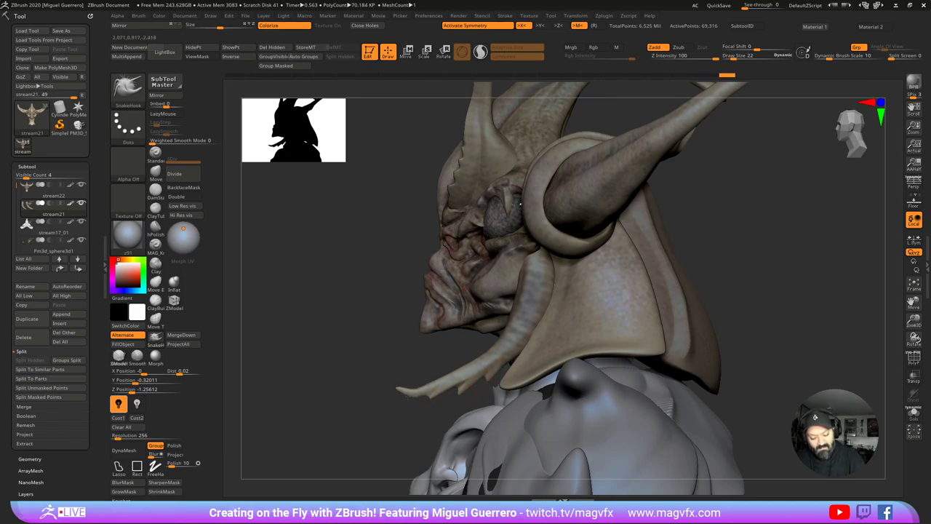
key("ctrl")
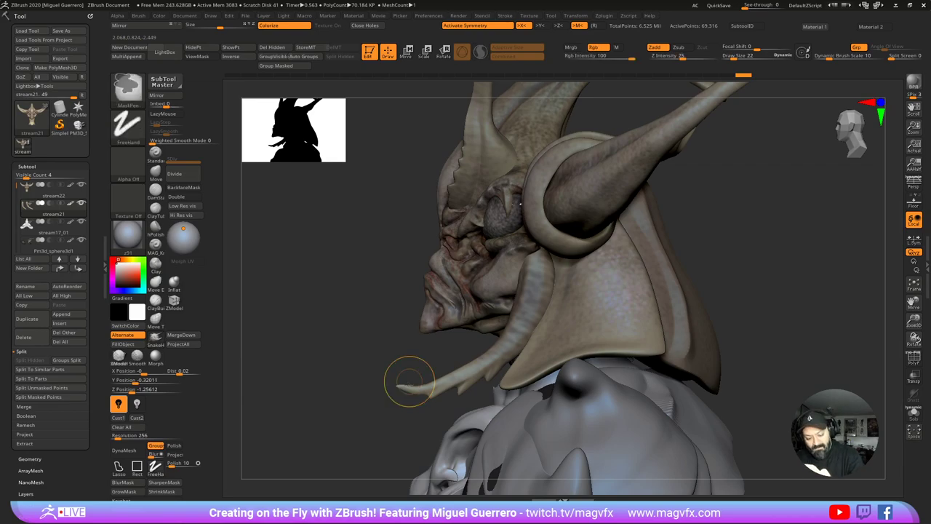
Step: Adjust the curve and spiked end of the tusks with the Move brush, raising the draw size to 34
left_click(157, 172)
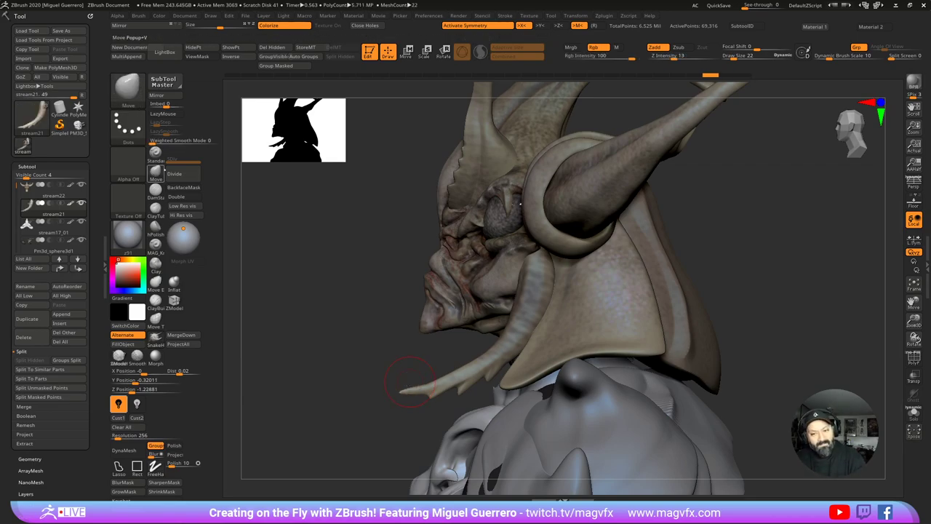
key("bracketleft")
mouse_move(416, 382)
left_mouse_down()
mouse_move(417, 400)
mouse_move(406, 391)
mouse_move(435, 381)
left_mouse_up()
key("bracketleft")
key("bracketleft")
key("bracketright")
key("bracketright")
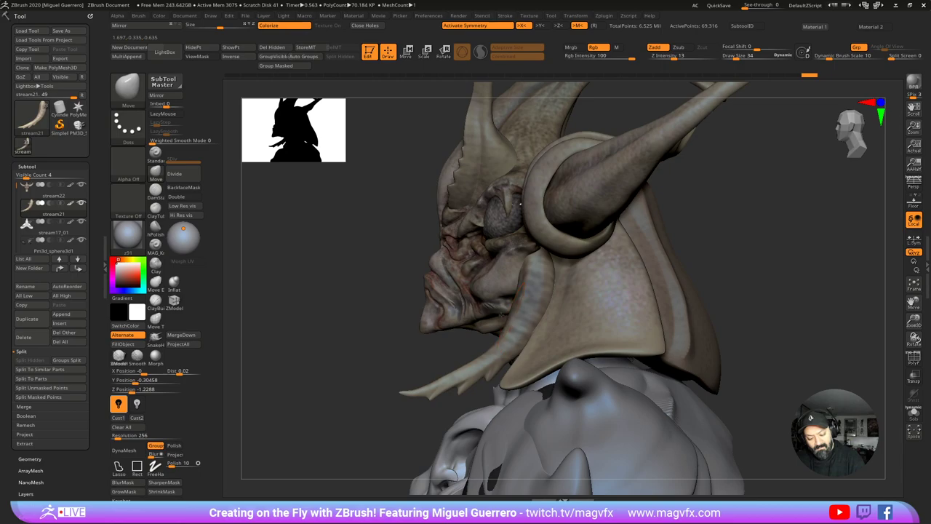
left_click_drag(533, 292, 529, 295)
left_click_drag(499, 365, 498, 365)
Step: Check the spiked tusks from several sides with the whole head, undoing and redoing the last change for comparison
left_click_drag(327, 407, 400, 397)
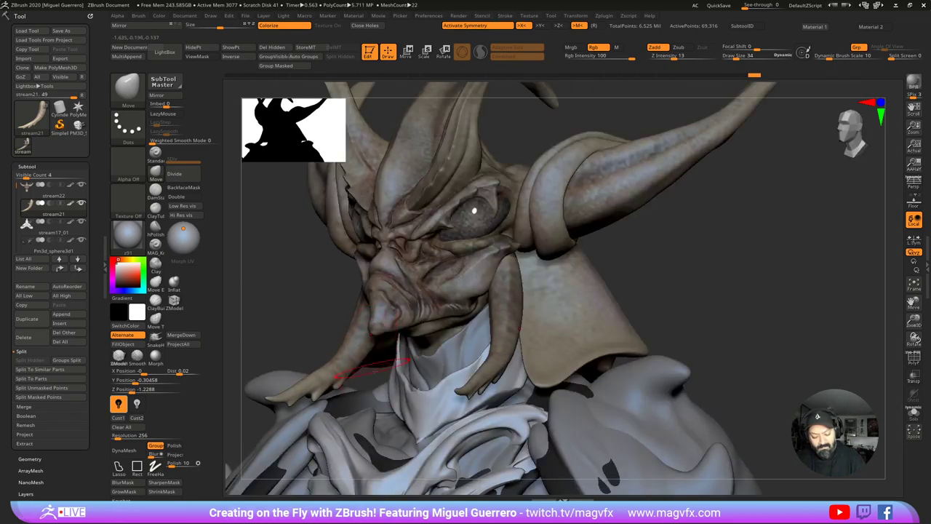
left_click_drag(275, 316, 313, 312, "shift")
left_click_drag(237, 292, 370, 305, "alt")
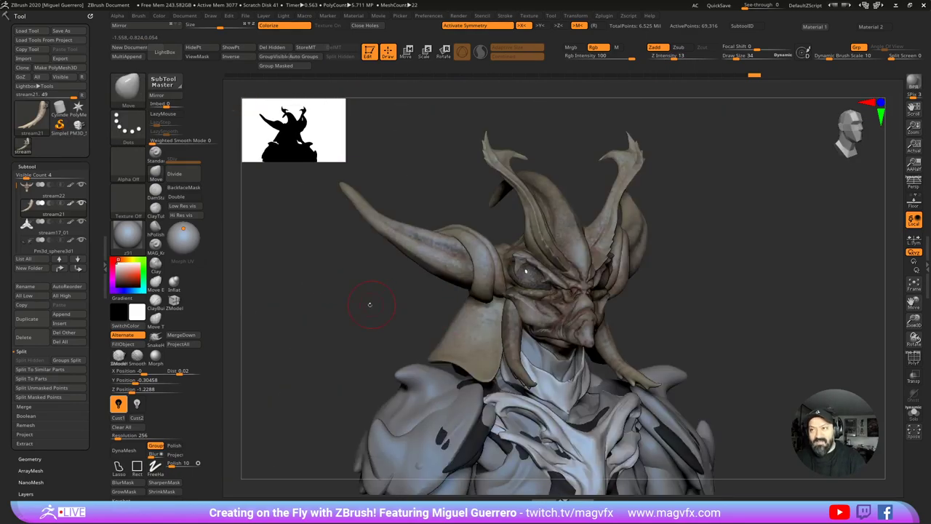
key("ctrl+z")
key("ctrl+shift+z")
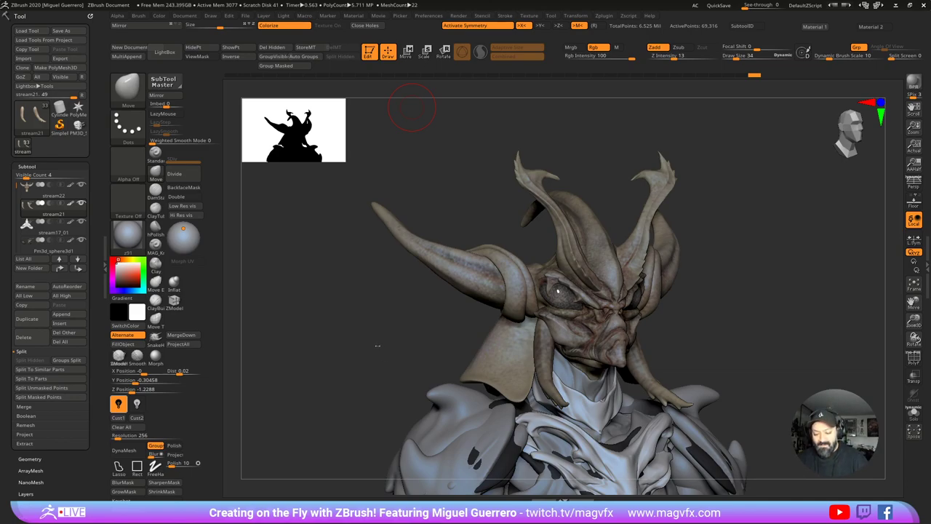
Step: Select the main head subtool, stream22, and examine the horns and head against the body from the front and above
left_click_drag(376, 345, 362, 346)
left_click(474, 277, "alt")
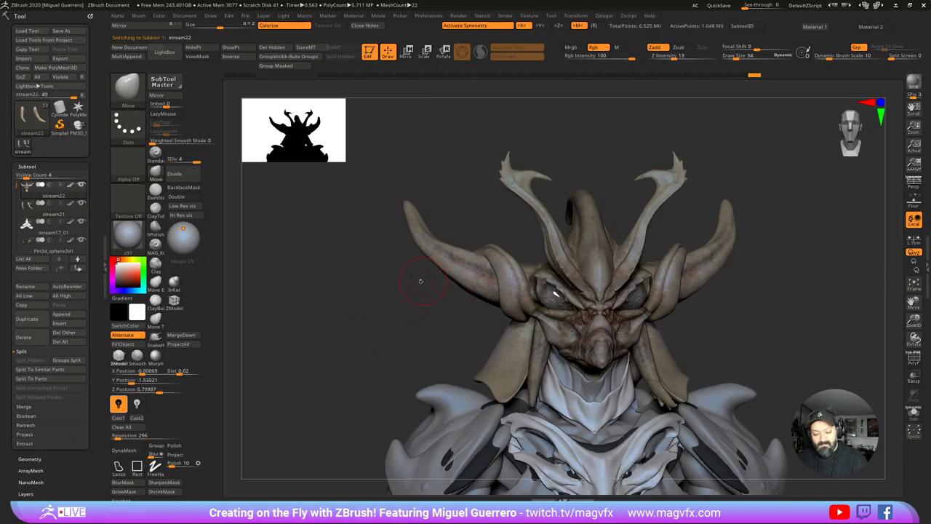
left_click_drag(420, 282, 406, 319)
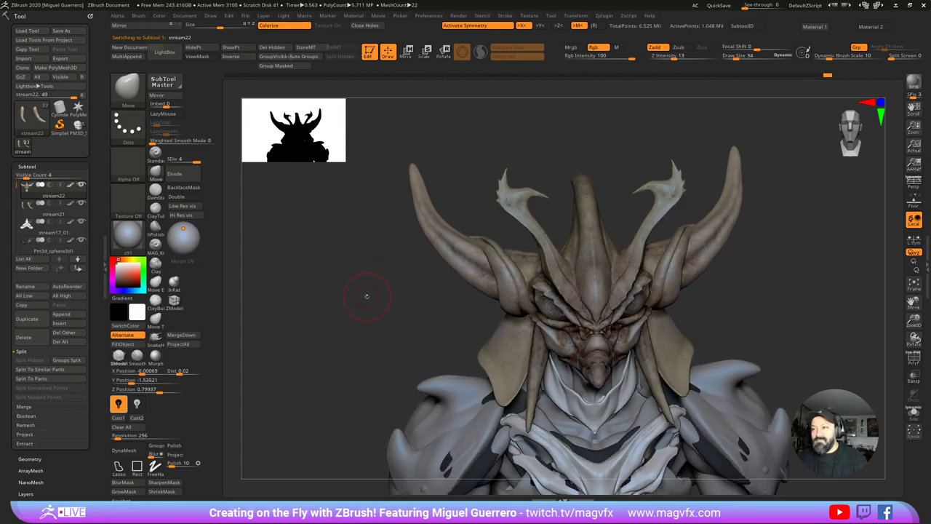
mouse_move(368, 294)
left_mouse_down()
mouse_move(368, 326)
mouse_move(365, 305)
left_mouse_up()
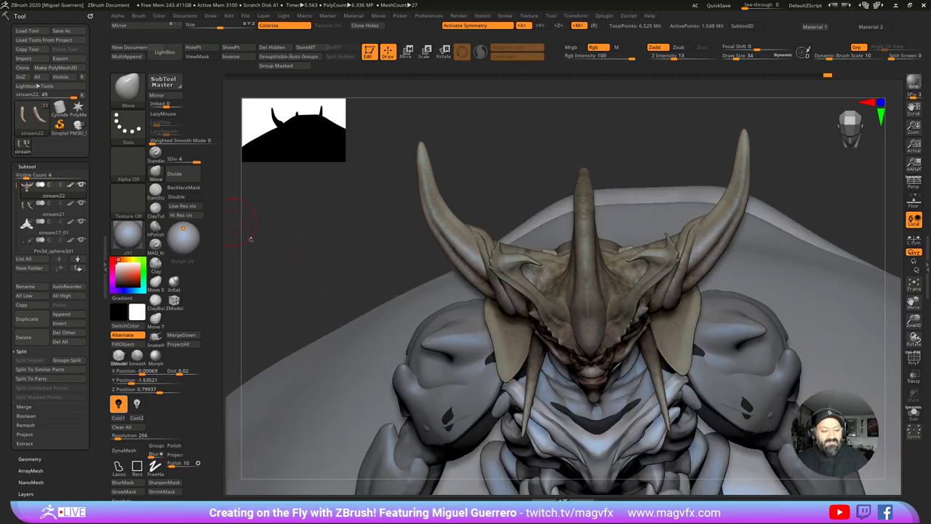
left_click_drag(326, 269, 330, 269)
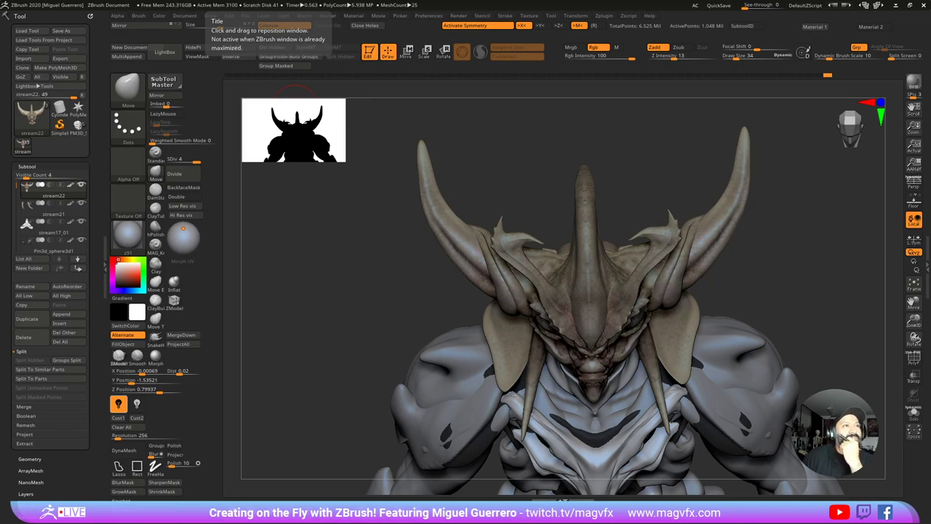
Step: Switch to the web browser and open the Instagram post showing the VR toad sculpture
left_click_drag(29, 0, 531, 0)
left_click(334, 264)
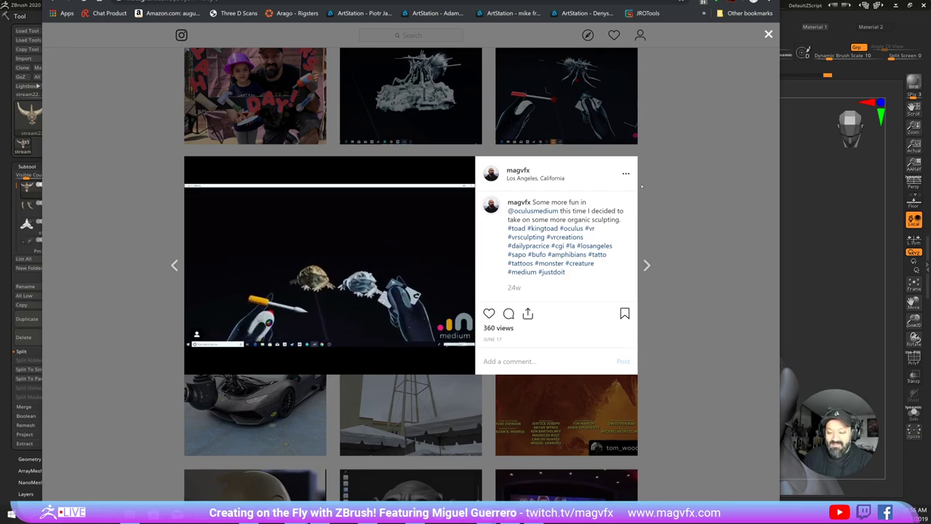
Step: Close the toad sculpture post, return to ZBrush and examine the horns from above and from the front
left_click(689, 185)
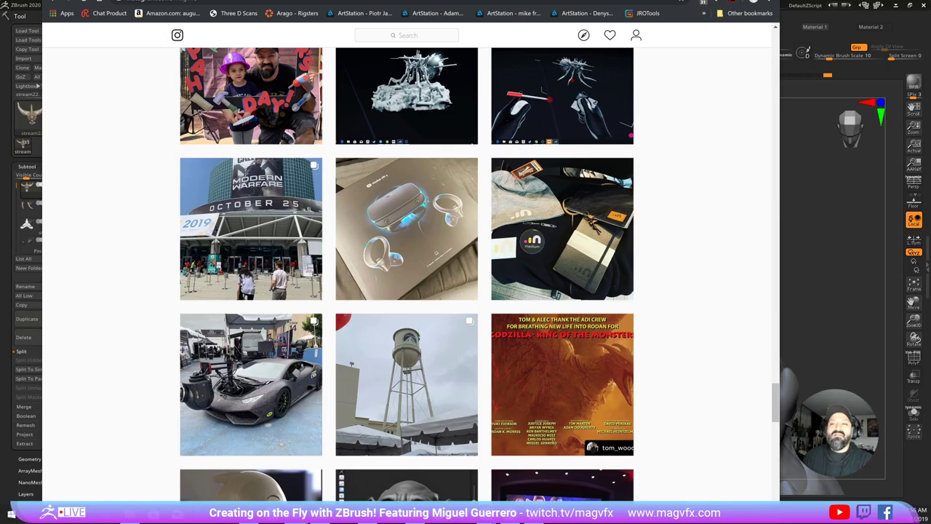
left_click_drag(655, 1, 0, 0)
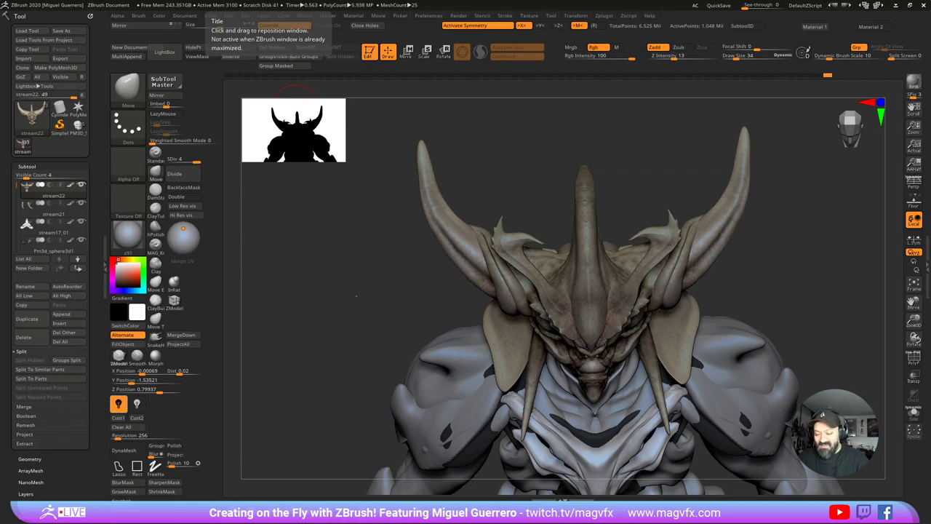
left_click_drag(350, 298, 353, 293)
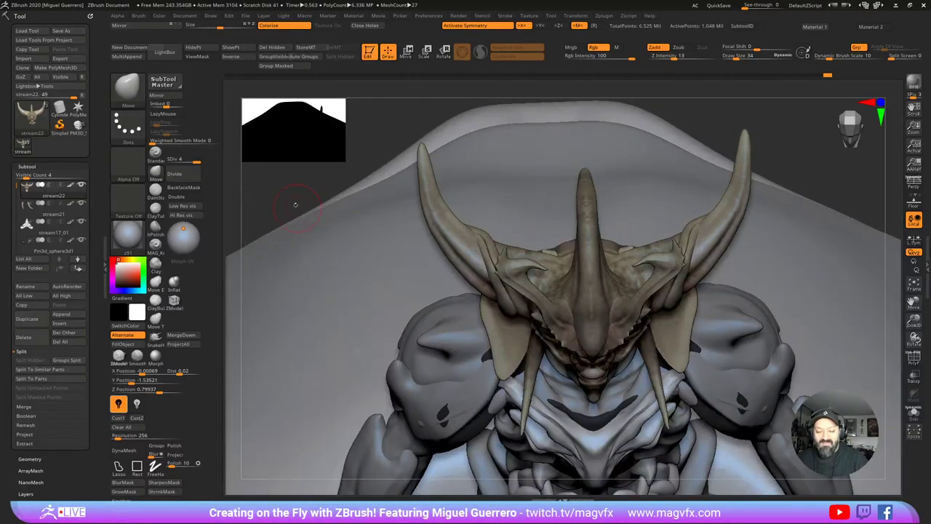
left_click_drag(295, 203, 315, 207)
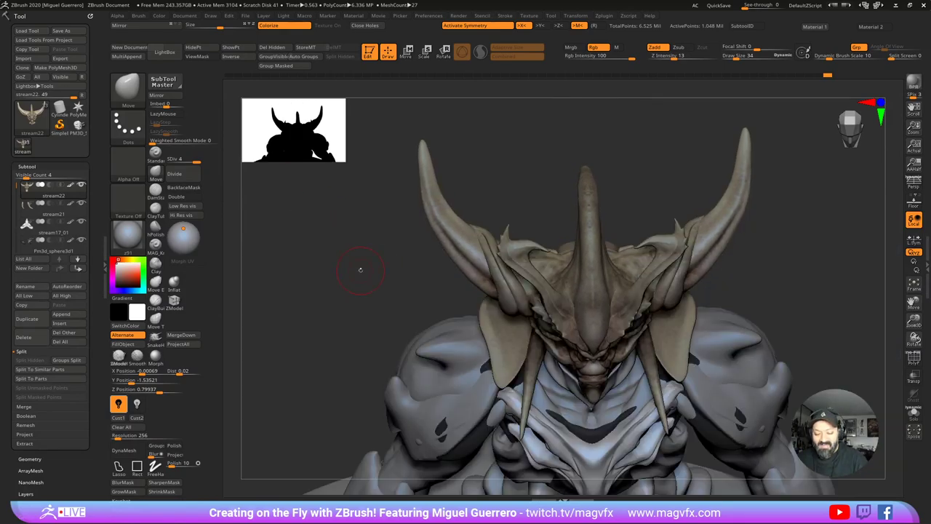
left_click_drag(406, 249, 403, 248)
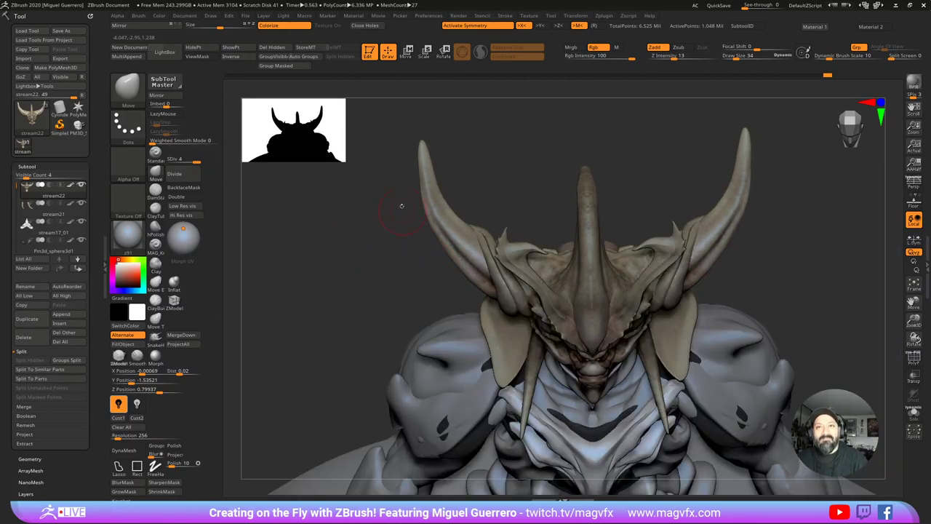
key("[")
key("[")
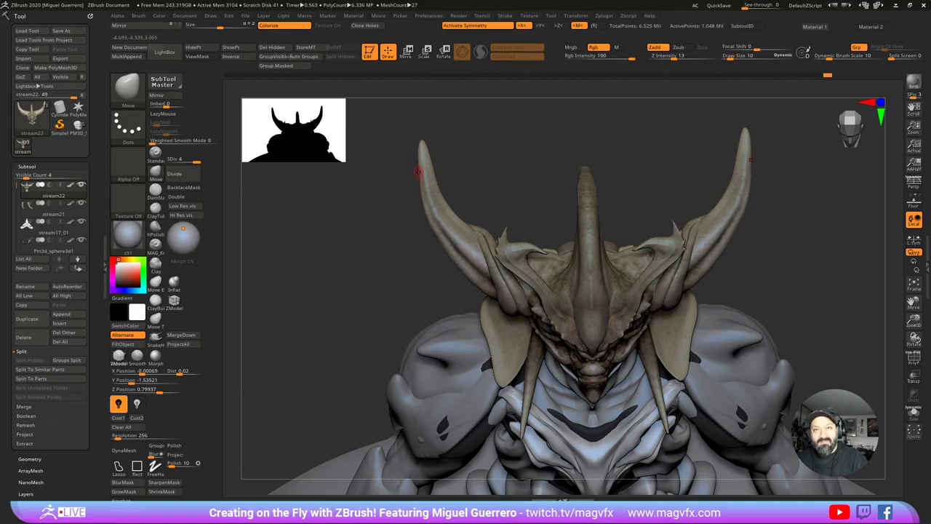
left_click_drag(408, 211, 405, 182)
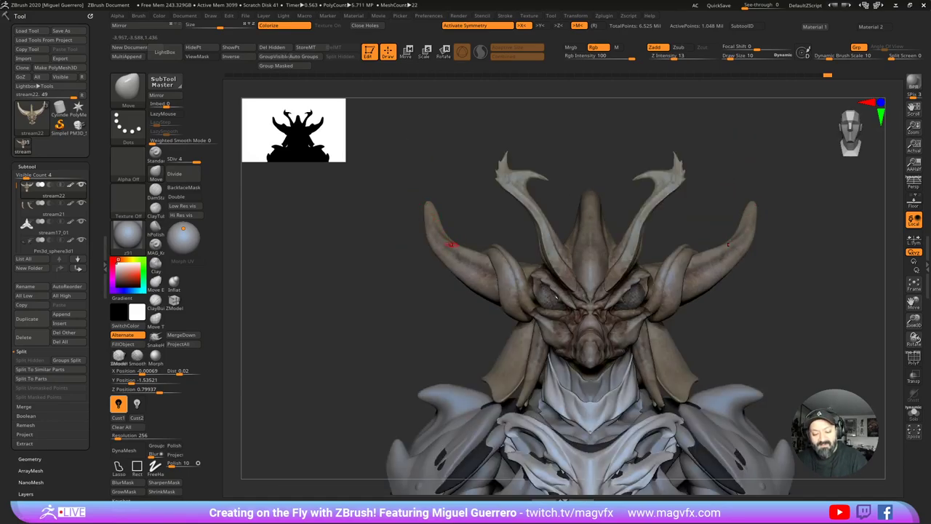
left_click_drag(398, 245, 412, 238)
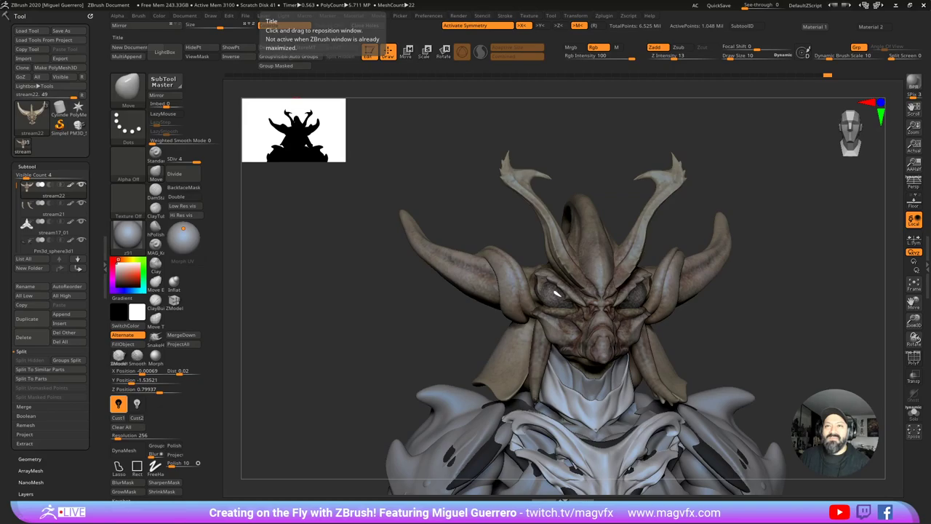
Step: Switch to the reference image board and study the horned beetle photos, then return to the sculpt
right_click_drag(496, 0, 449, 180)
mouse_move(481, 194)
left_mouse_down()
mouse_move(423, 190)
mouse_move(475, 194)
left_mouse_up()
middle_click_drag(510, 193, 384, 186)
left_click_drag(384, 188, 382, 187)
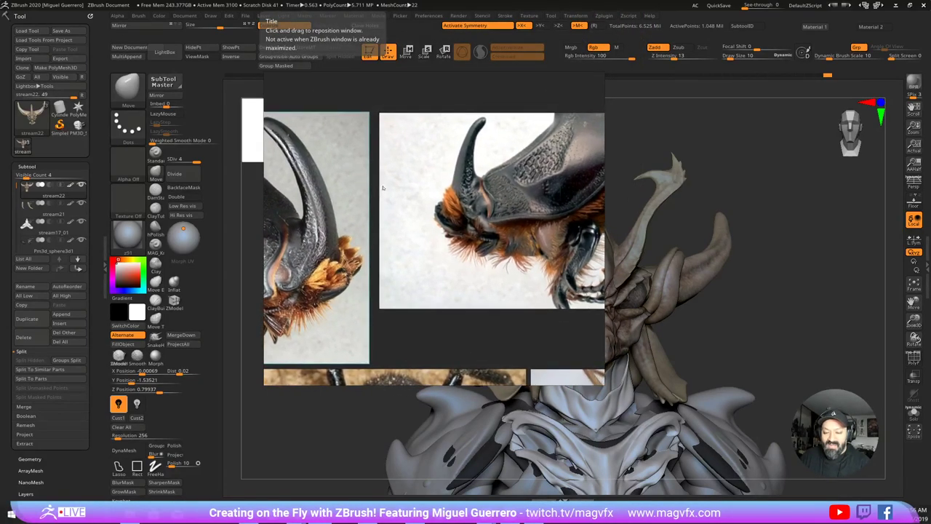
middle_click_drag(484, 106, 460, 140)
right_click_drag(460, 140, 491, 0)
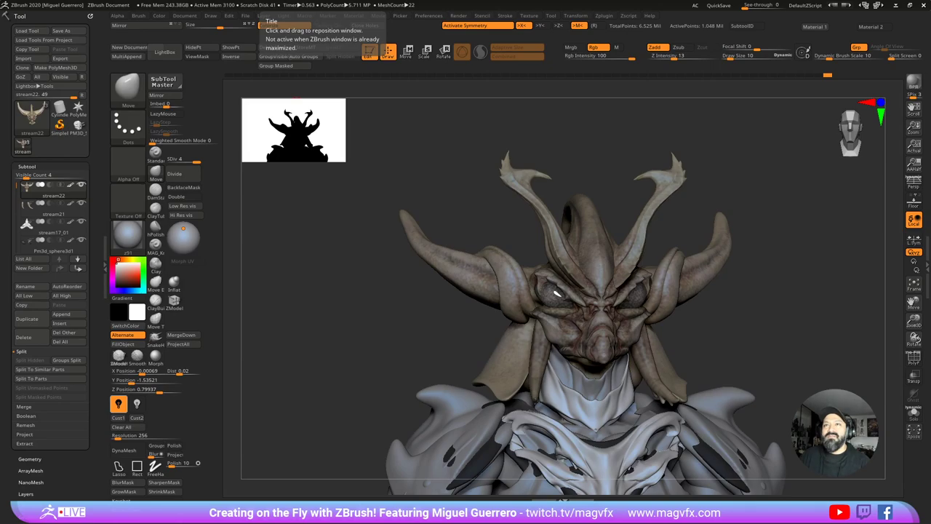
right_click_drag(582, 0, 488, 52)
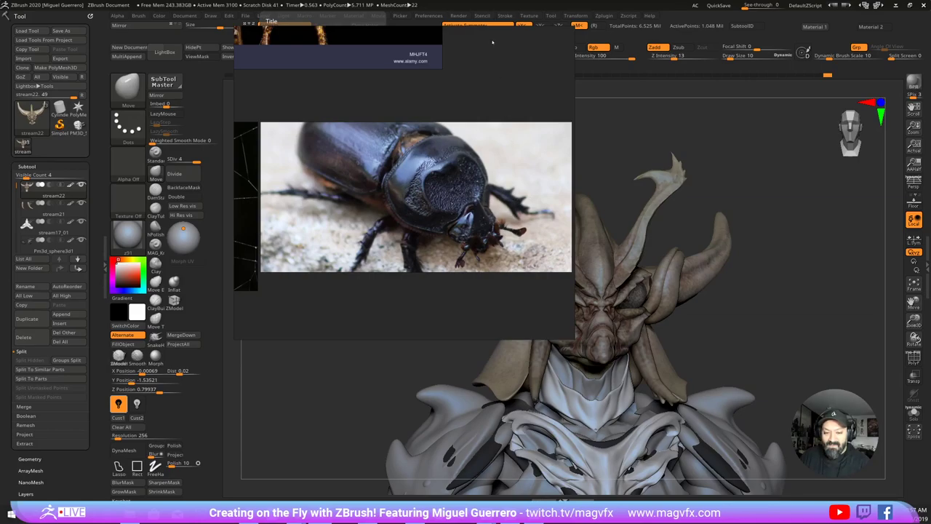
right_click_drag(493, 42, 520, 0)
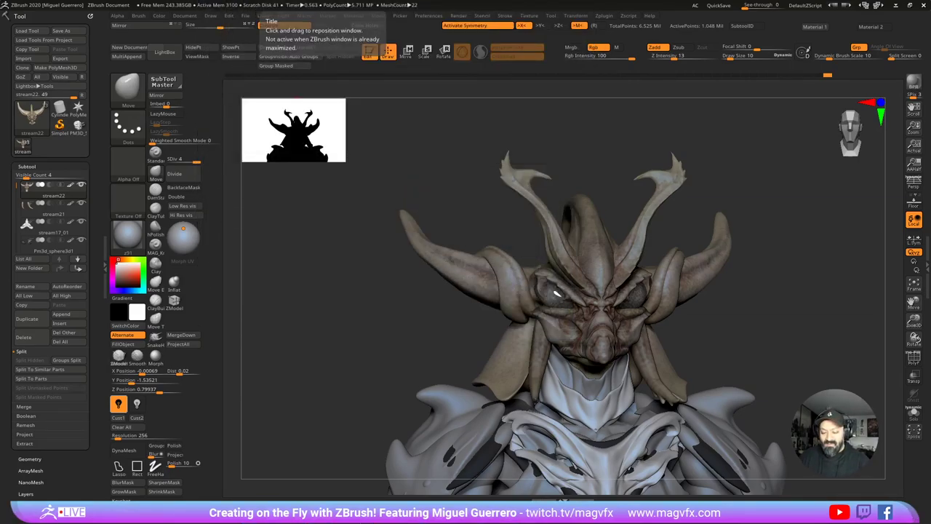
Step: Pull small spikes from the outer edges of the large side horns and sharpen their tips with SnakeHook at draw size 18
left_click_drag(349, 309, 388, 322)
left_click_drag(385, 273, 384, 293)
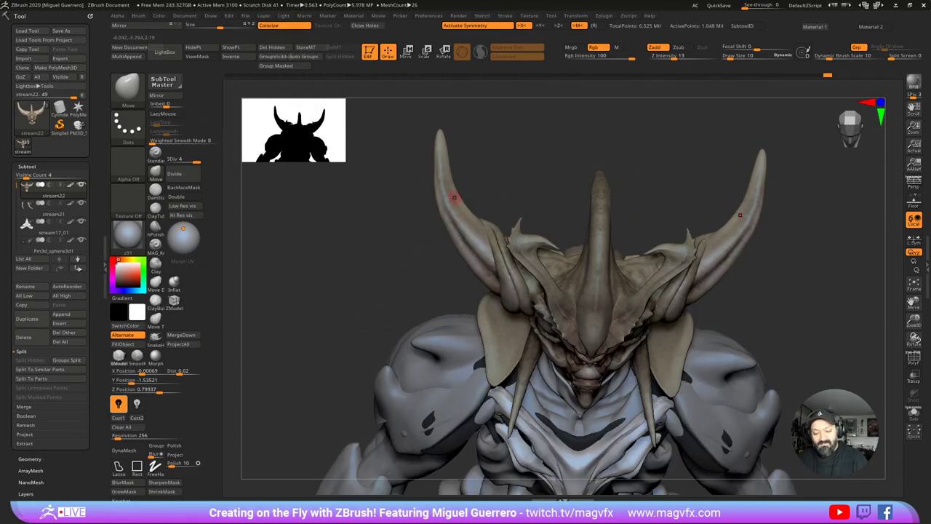
key("]")
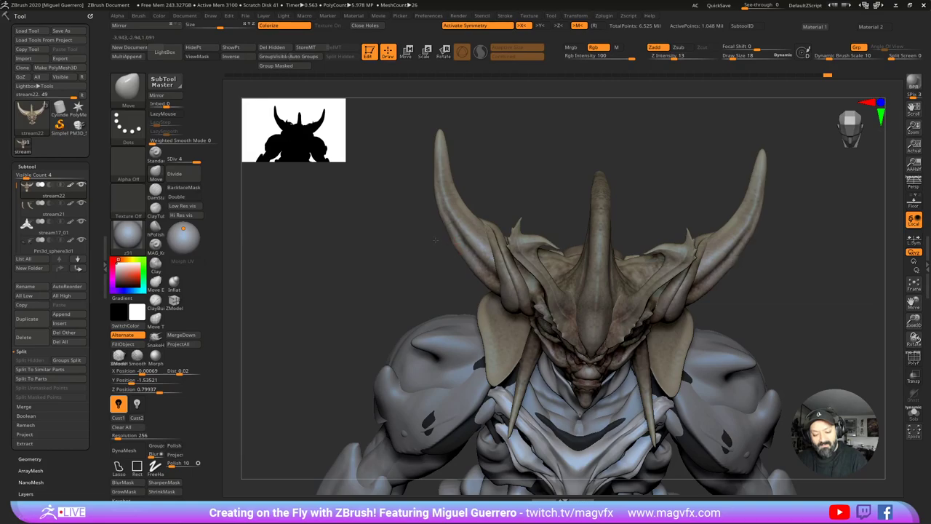
key("b")
key("s")
key("h")
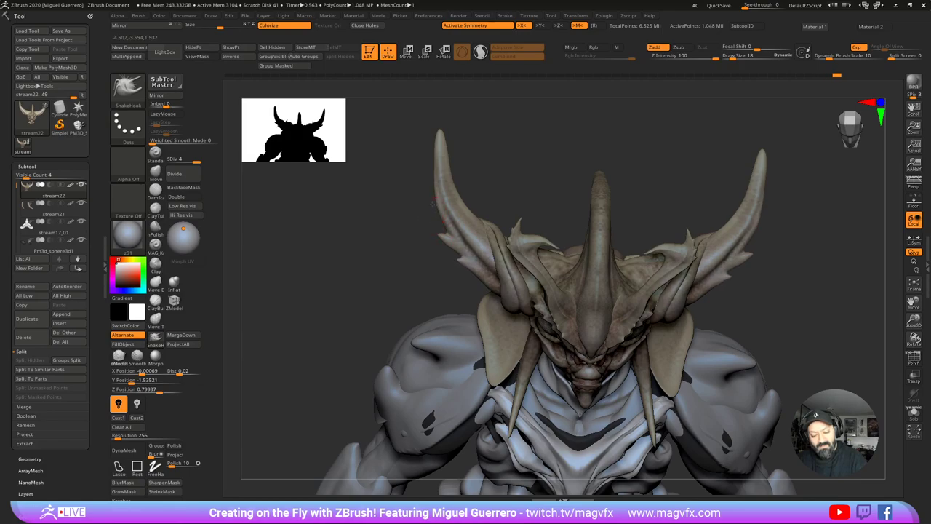
mouse_move(438, 130)
left_mouse_down()
mouse_move(440, 118)
mouse_move(432, 121)
left_mouse_up()
Step: Refine the side horns' spikes and curve with SnakeHook and Smooth, raising the draw size to 38
mouse_move(376, 264)
left_mouse_down()
mouse_move(366, 252)
mouse_move(368, 313)
mouse_move(363, 301)
mouse_move(346, 302)
mouse_move(393, 257)
left_mouse_up()
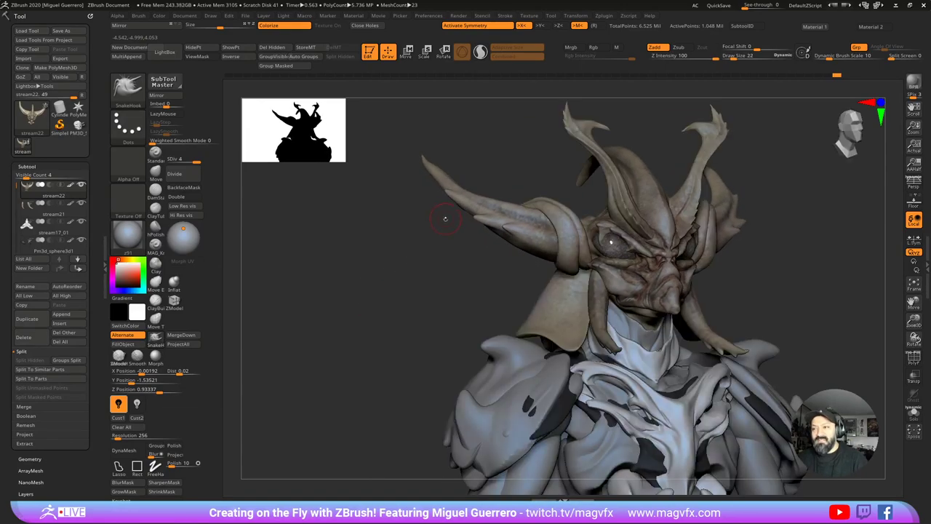
key("bracketright")
left_click_drag(476, 218, 466, 209)
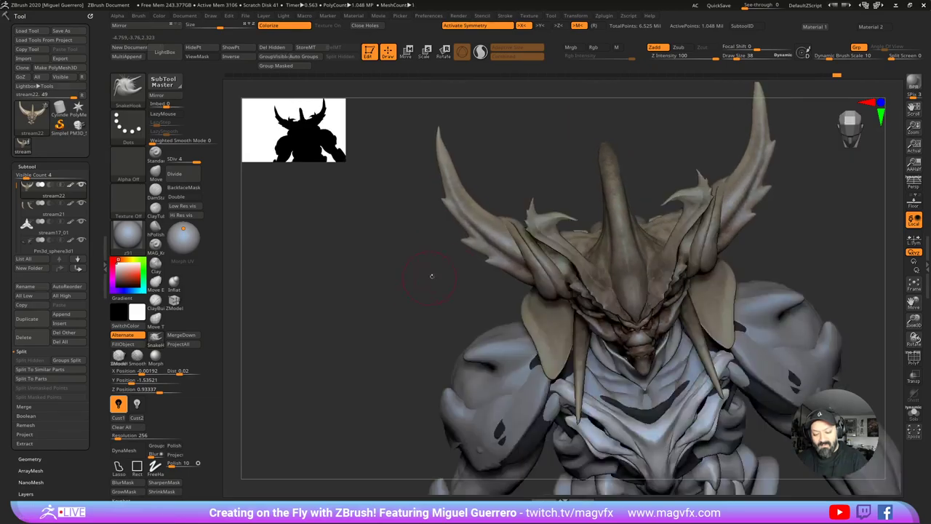
key("shift")
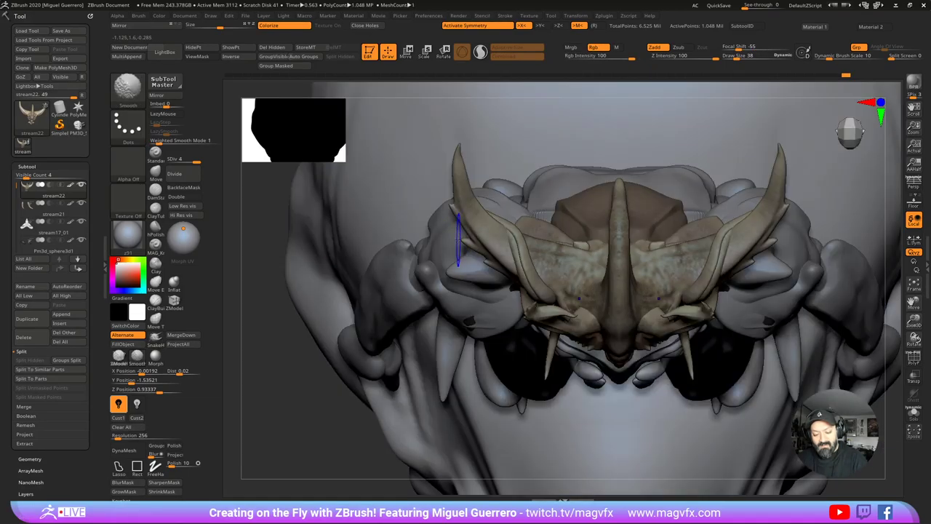
key("b")
key("s")
key("h")
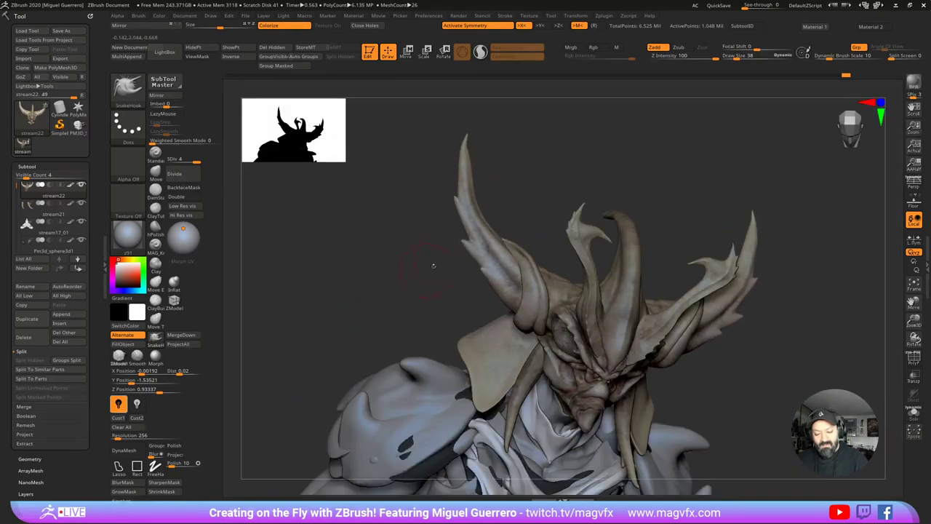
key("shift")
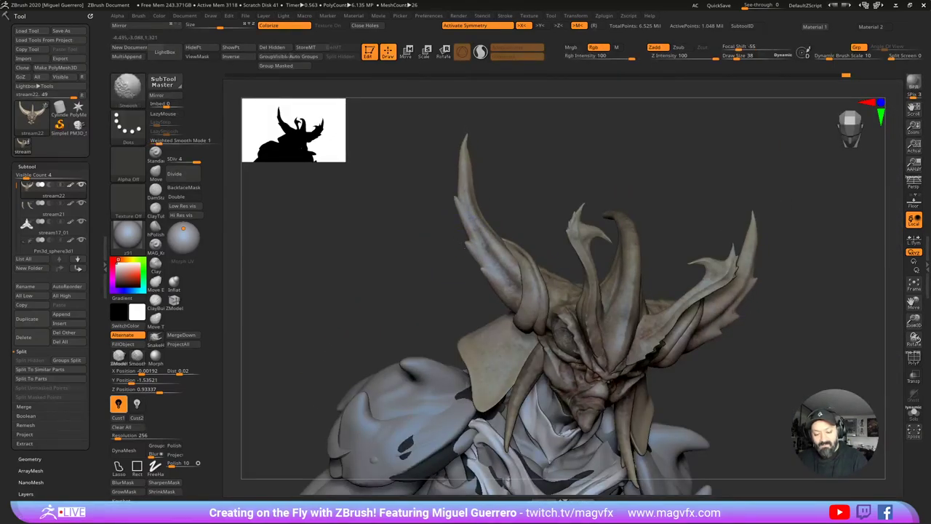
left_click_drag(464, 224, 447, 187, "shift")
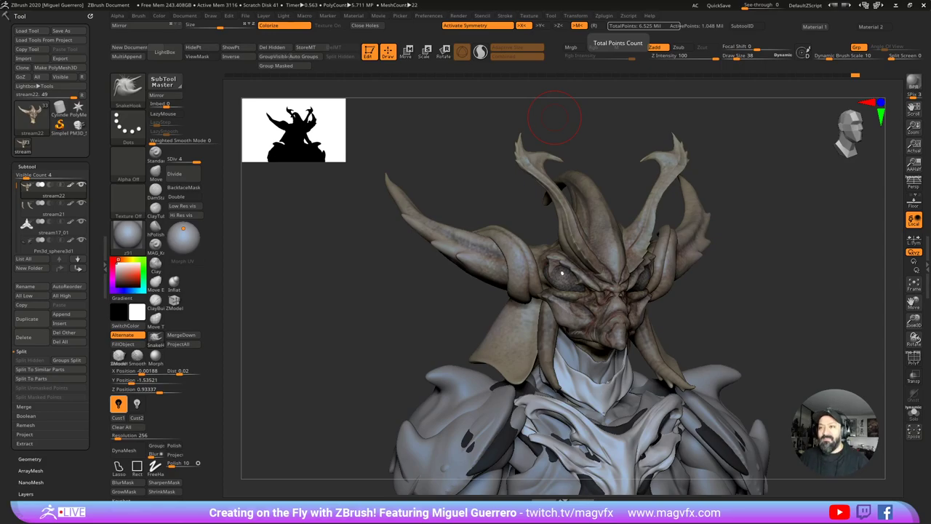
Step: Examine the full figure standing on the giant insect base, returning to a three-quarter view of the horned head
left_click_drag(383, 349, 343, 345)
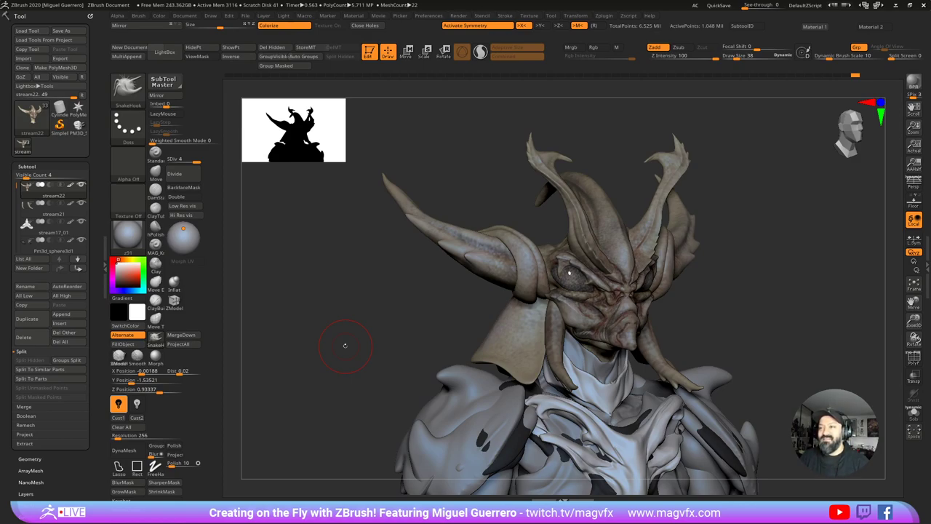
mouse_move(371, 321)
left_mouse_down()
mouse_move(347, 327)
mouse_move(324, 307)
mouse_move(347, 326)
mouse_move(355, 307)
mouse_move(343, 303)
mouse_move(378, 303)
mouse_move(381, 374)
left_mouse_up()
key("f")
right_click_drag(472, 268, 445, 274, "ctrl")
mouse_move(445, 274)
left_mouse_down()
mouse_move(410, 310)
mouse_move(420, 307)
mouse_move(407, 286)
left_mouse_up()
right_click_drag(435, 333, 411, 309, "ctrl")
mouse_move(428, 306)
left_mouse_down("alt")
mouse_move(419, 236)
mouse_move(381, 312)
mouse_move(386, 277)
mouse_move(412, 295)
mouse_move(406, 308)
left_mouse_up("alt")
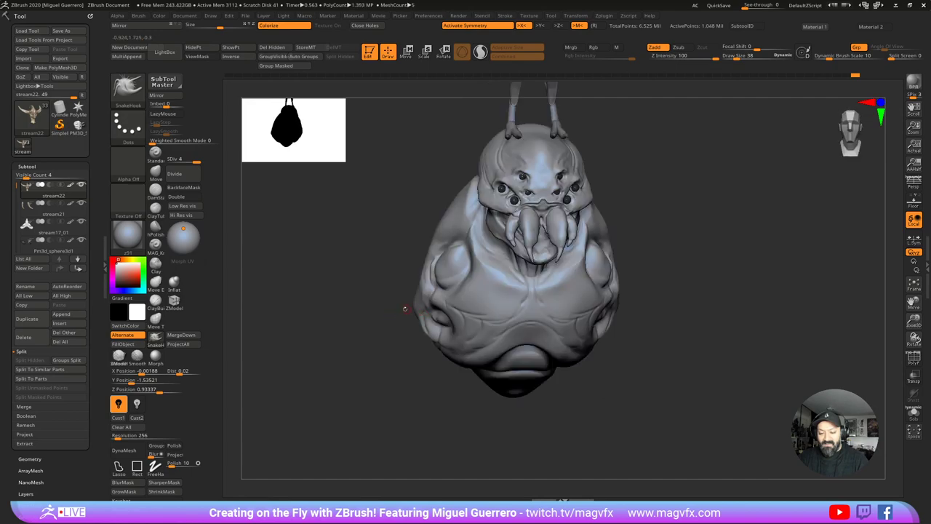
left_click_drag(377, 263, 392, 342, "alt")
left_click_drag(415, 129, 417, 308, "alt")
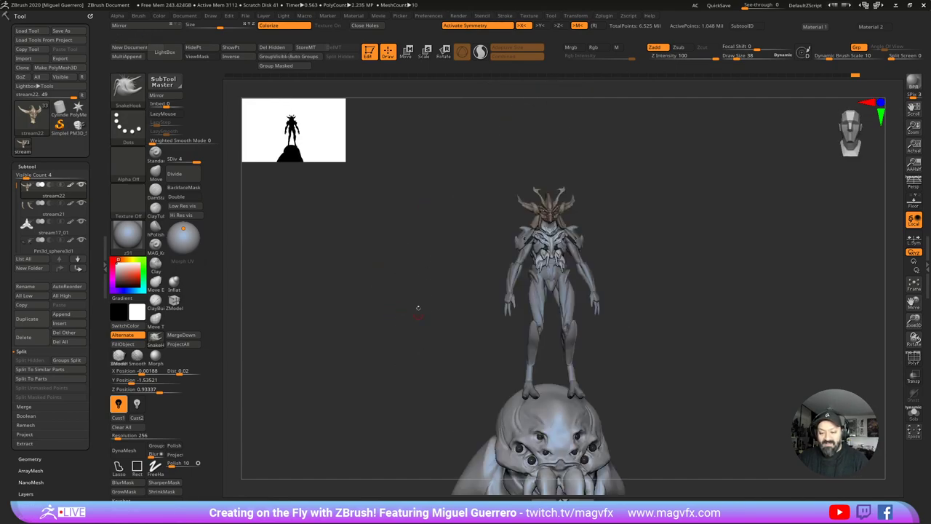
right_click_drag(511, 231, 509, 288, "ctrl")
right_click_drag(397, 218, 410, 317, "alt")
right_click_drag(407, 255, 467, 329, "ctrl")
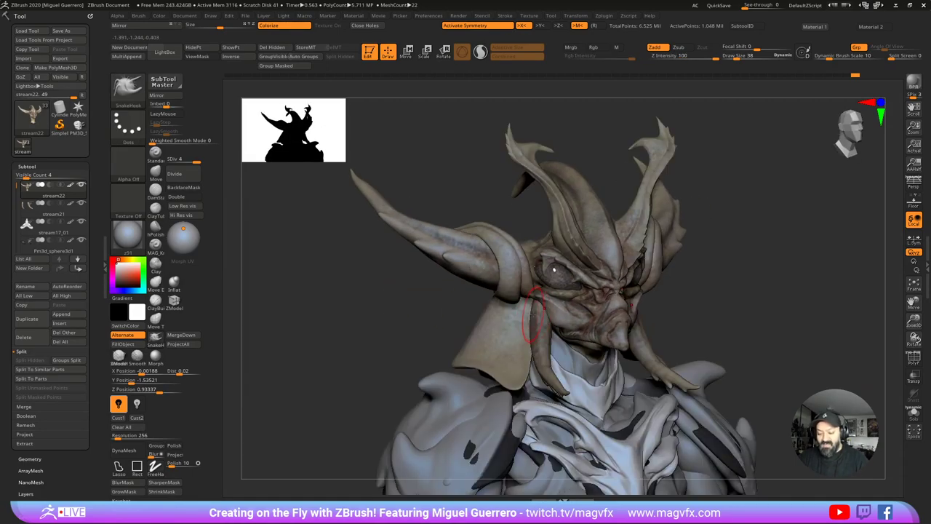
Step: Set the visible subtools to their highest subdivision level and turn off polypaint on all subtools, toggling it for comparison
left_click(187, 215)
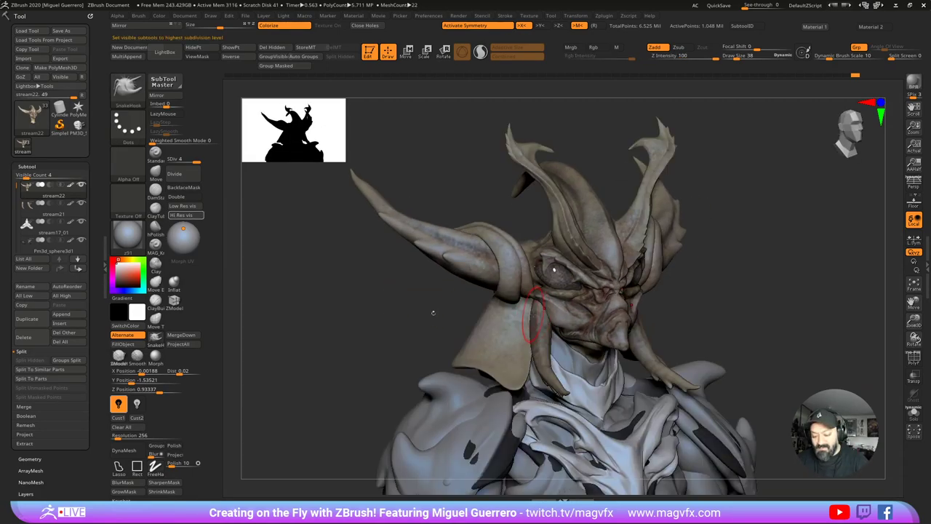
left_click(354, 302)
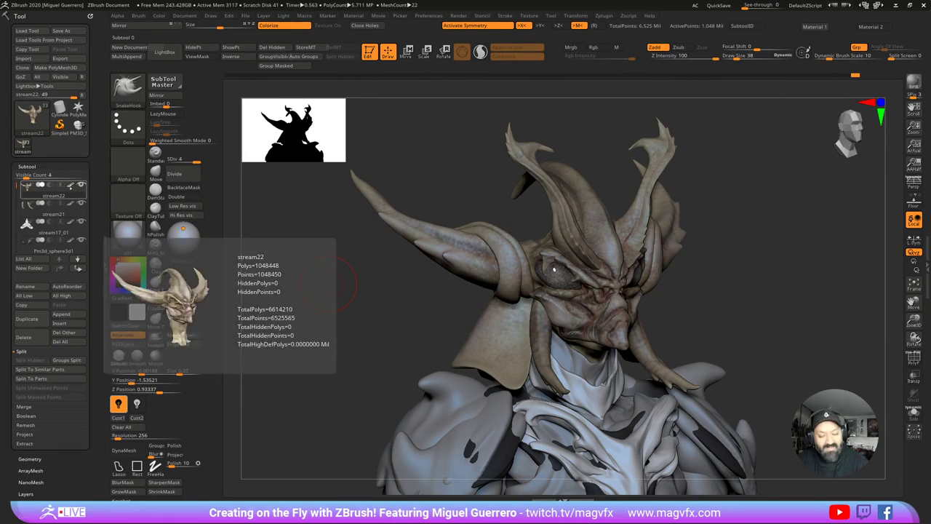
left_click(69, 188, "shift")
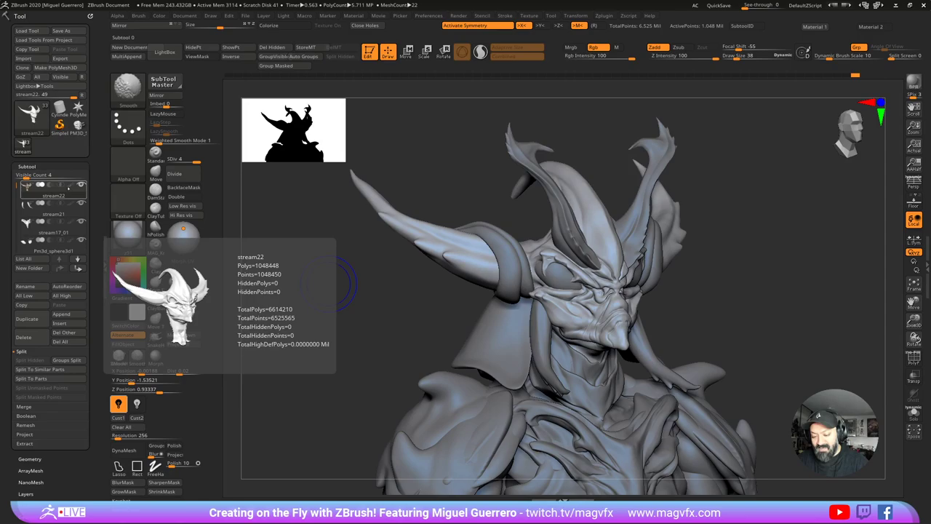
key("ctrl+shift+z")
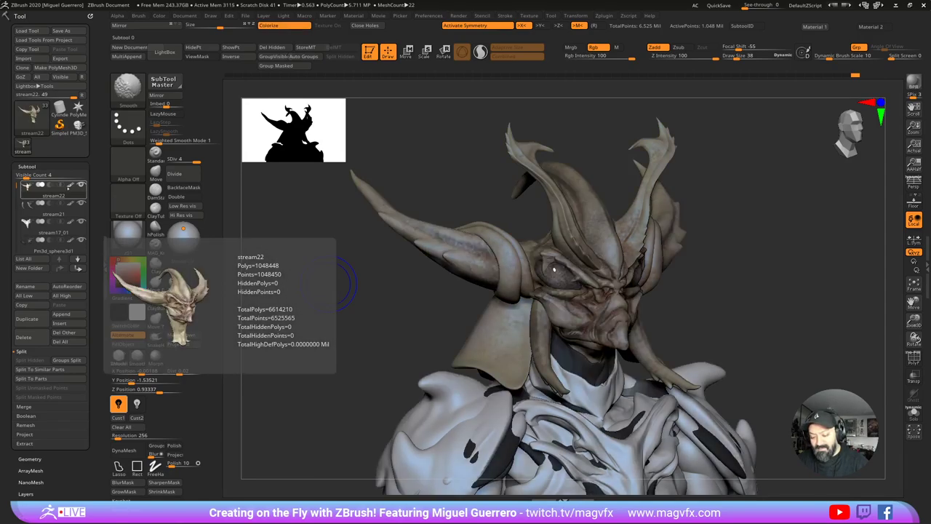
key("ctrl+z")
key("ctrl+shift+z")
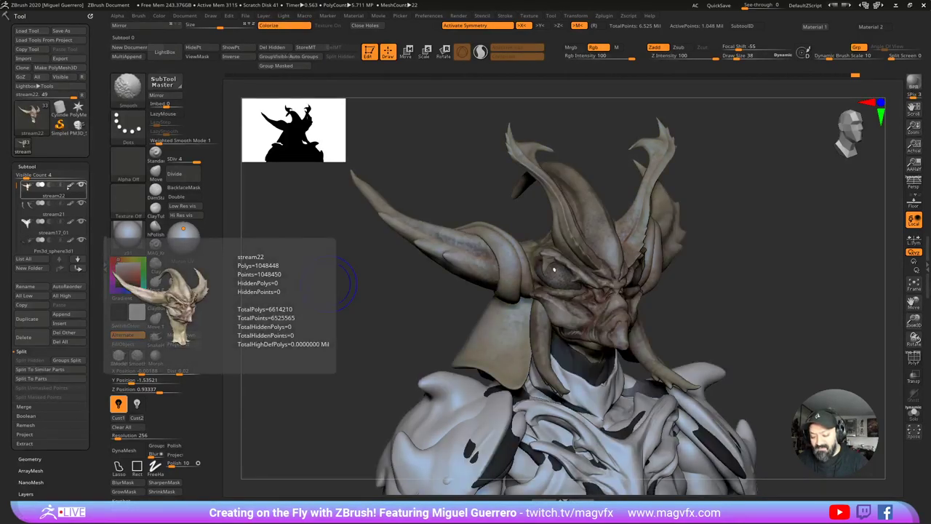
key("ctrl+z")
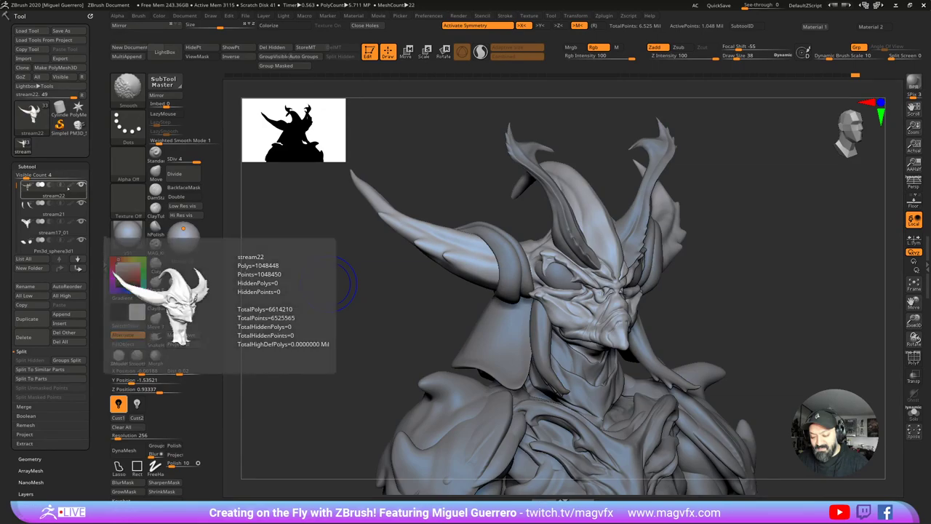
Step: Switch the model to the red-brown z7 material and check the spiked head from the front and both three-quarter sides
left_click_drag(317, 429, 307, 453, "shift")
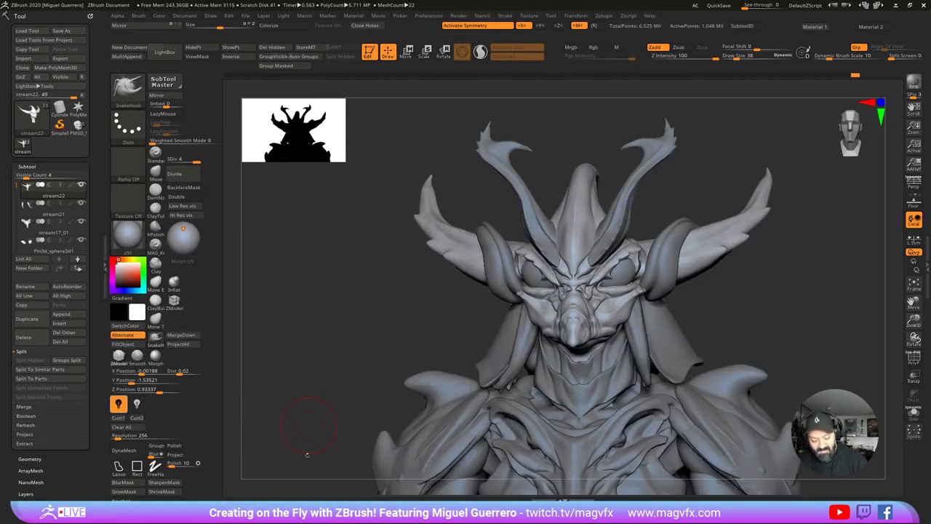
left_click(320, 508)
left_click_drag(364, 453, 315, 428)
left_click(333, 506)
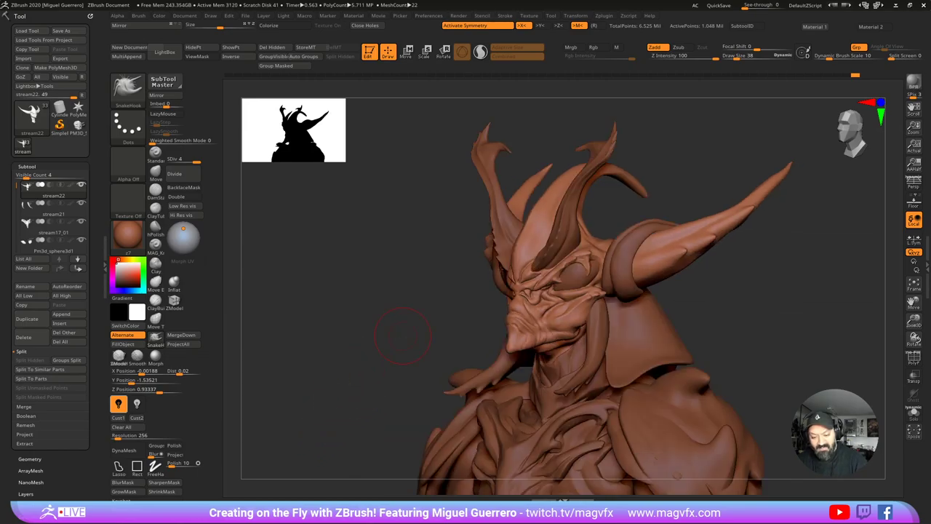
left_click_drag(381, 278, 367, 324, "shift")
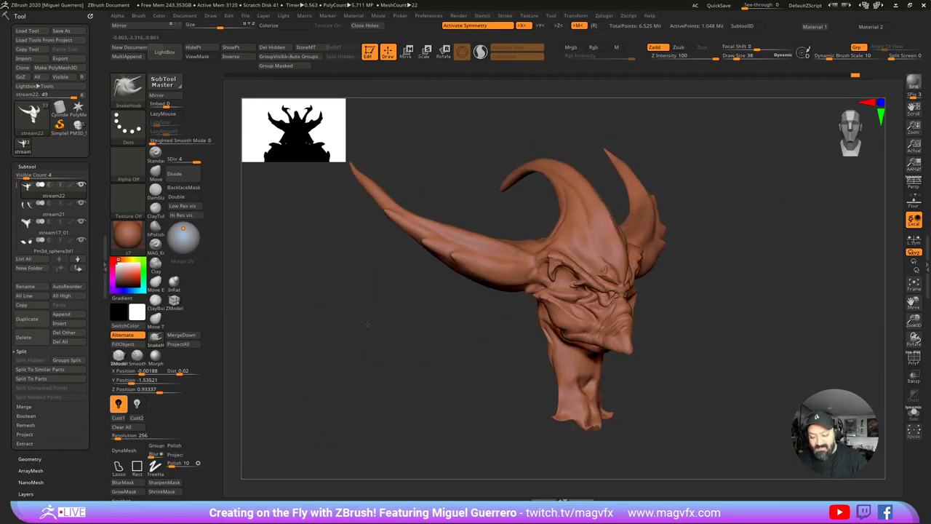
key("ctrl+z")
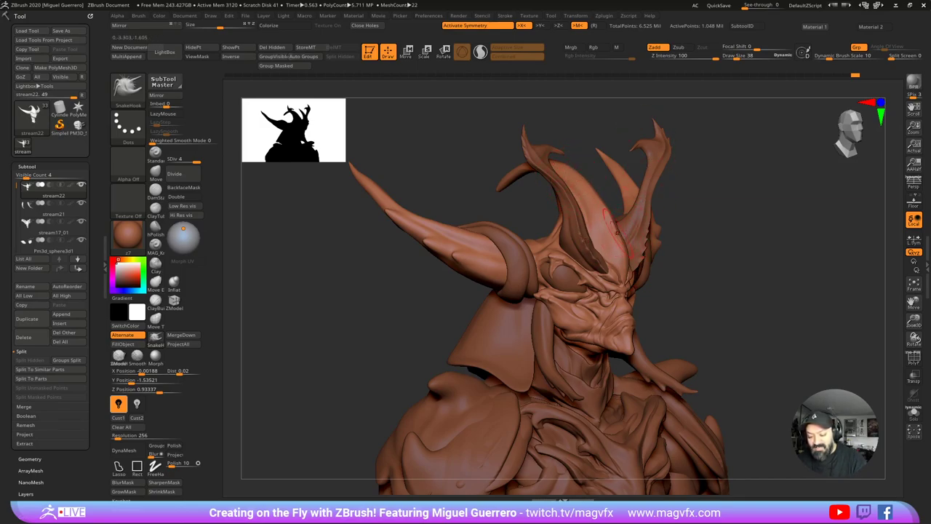
Step: Examine the red-brown creature's horned head from several sides and the full figure standing on the giant insect base
key("ctrl+z")
key("ctrl+z")
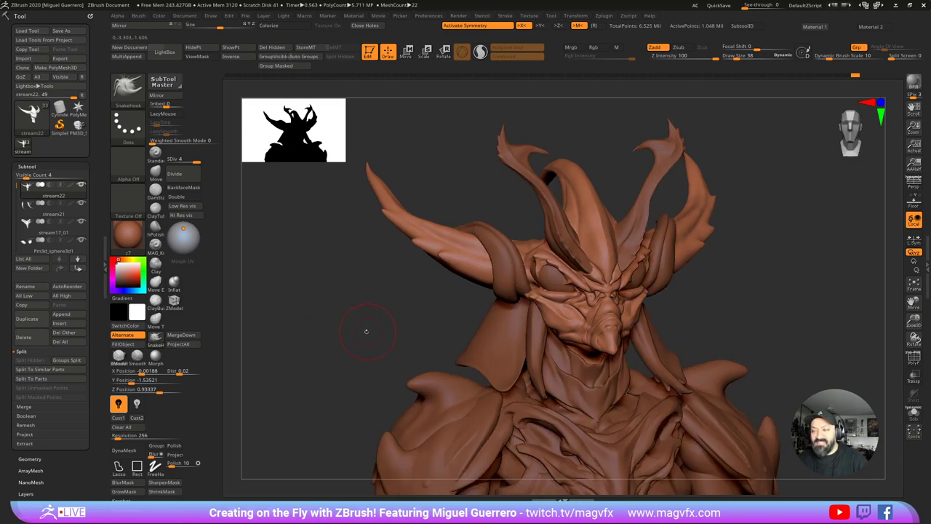
key("ctrl+z")
key("ctrl+z")
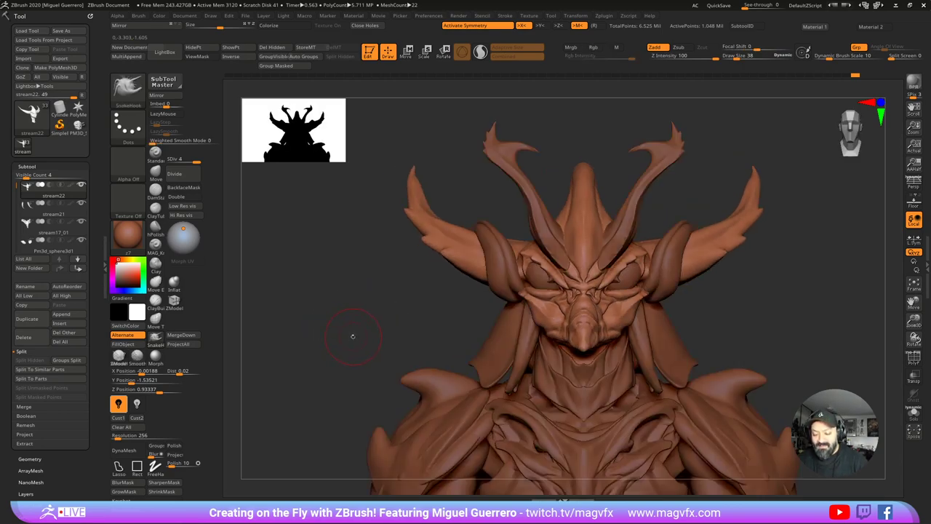
left_click_drag(353, 336, 335, 336)
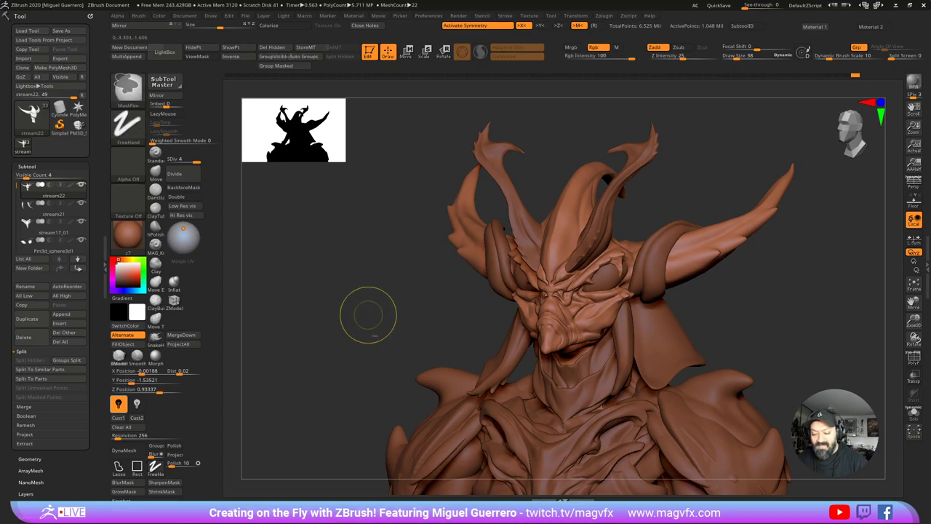
key("ctrl+z")
key("ctrl+z")
key("ctrl+z")
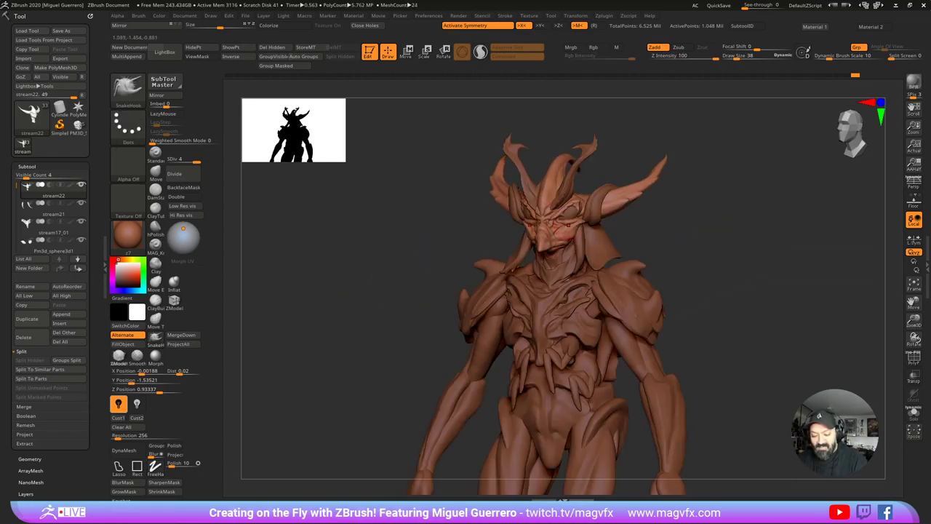
mouse_move(460, 356)
right_mouse_down("alt")
mouse_move(442, 293)
mouse_move(417, 283)
right_mouse_up("alt")
right_click_drag(428, 347, 423, 278, "alt")
key("ctrl+z")
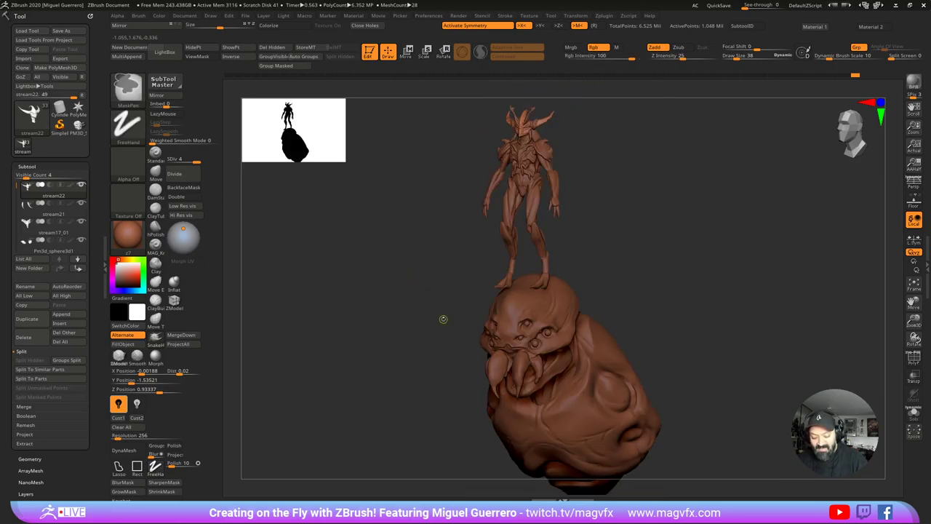
key("ctrl+z")
Step: Switch the model to the dark grey-brown material and check the head in three-quarter and front views
left_click_drag(413, 255, 381, 299, "alt")
left_click(412, 507)
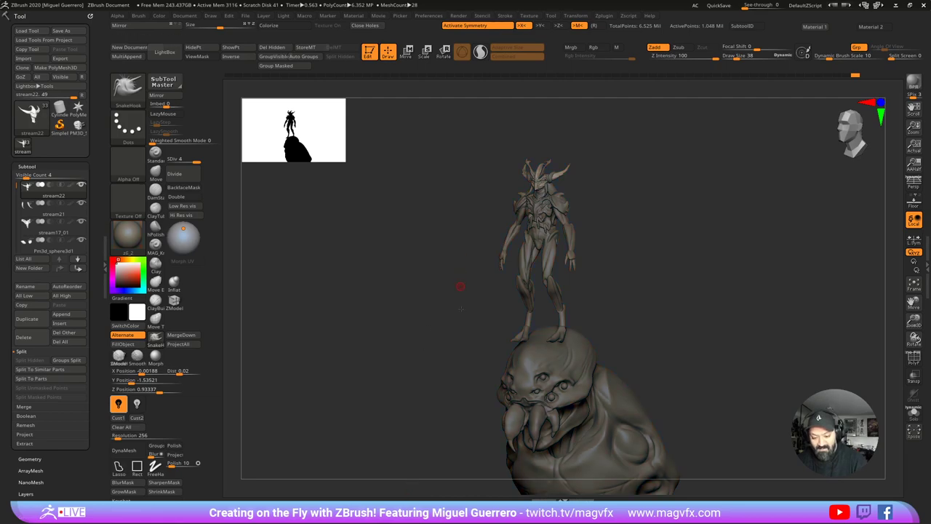
right_click_drag(461, 308, 467, 392, "alt")
right_click_drag(523, 249, 495, 317, "ctrl")
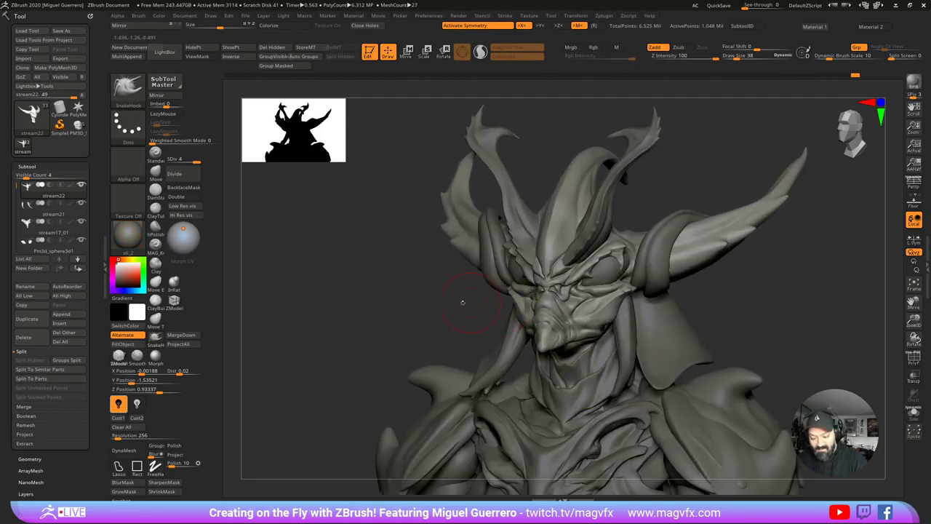
left_click_drag(463, 302, 418, 308)
key("ctrl+z")
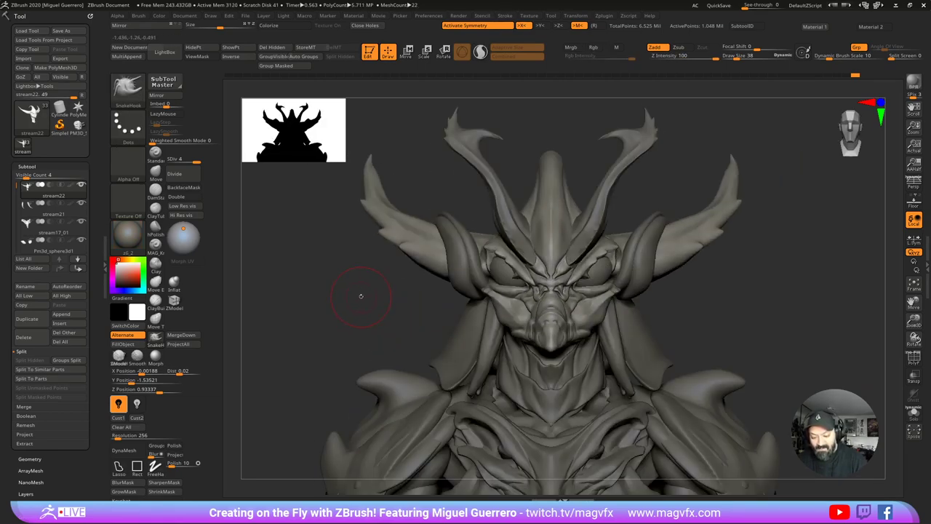
Step: Inspect the grey head, shoulders and chest from above and from straight ahead
key("ctrl+z")
key("ctrl+z")
key("ctrl+z")
key("ctrl+z")
key("ctrl+z")
key("ctrl+z")
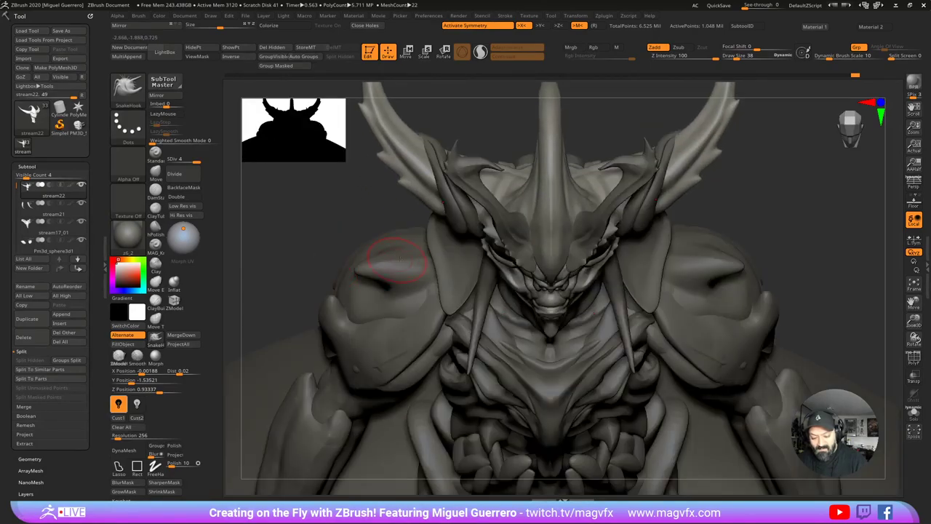
key("ctrl+z")
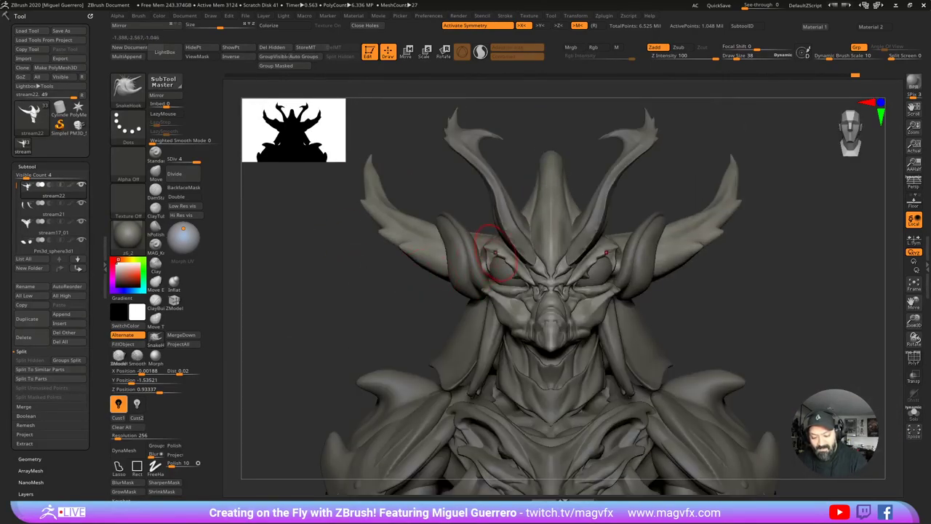
Step: Refine the brow ridges above the eyes with SnakeHook and Smooth, reducing the draw size to 9
key("ctrl+z")
key("ctrl+z")
key("ctrl+z")
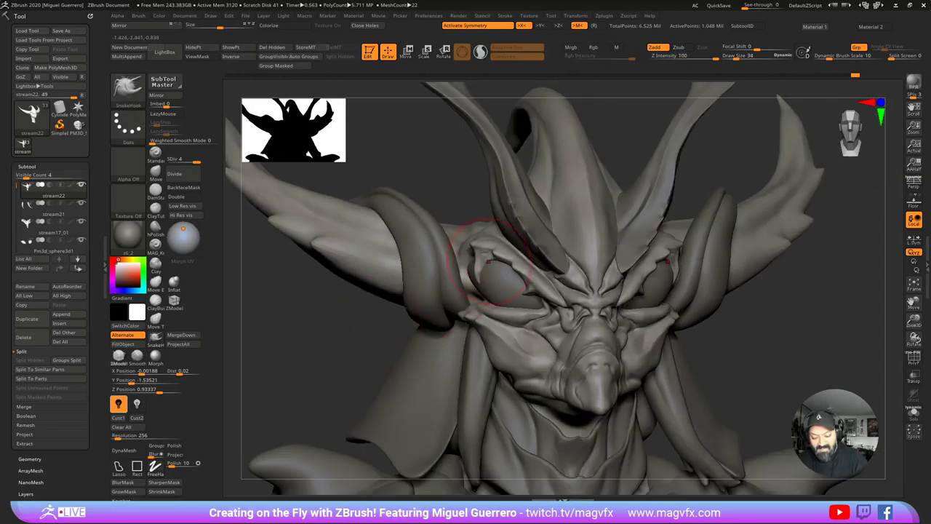
key("shift")
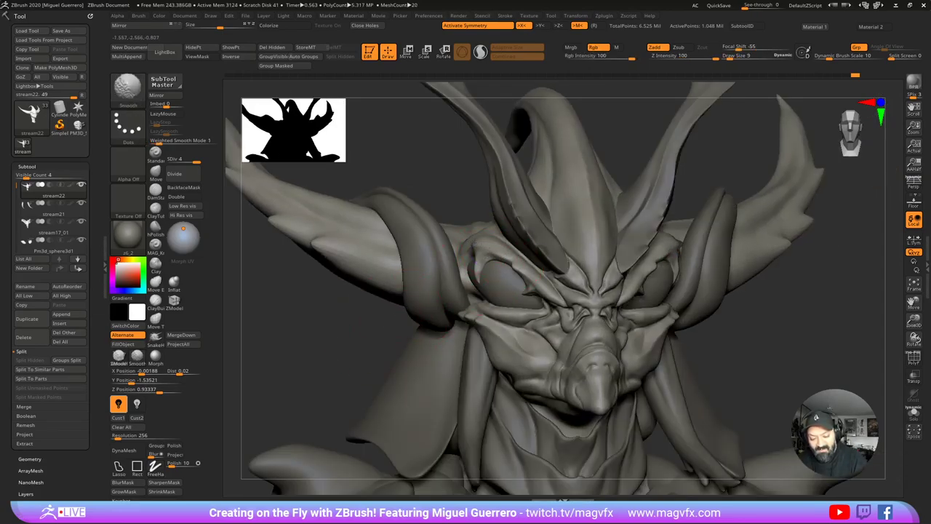
left_click_drag(349, 287, 341, 313)
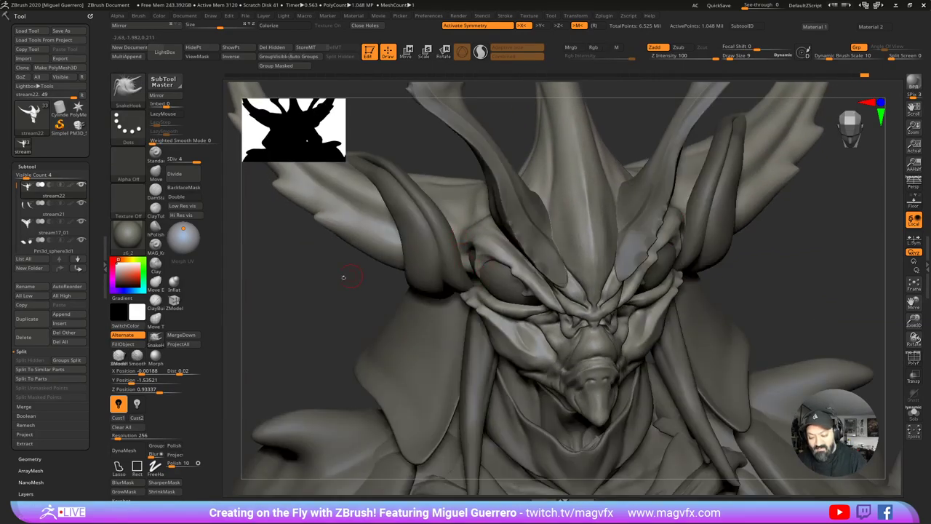
Step: Turn on perspective, review the camera's focal length presets and reframe the head in a three-quarter view
mouse_move(343, 278)
left_mouse_down()
mouse_move(329, 300)
mouse_move(340, 321)
mouse_move(332, 324)
mouse_move(447, 347)
mouse_move(438, 337)
left_mouse_up()
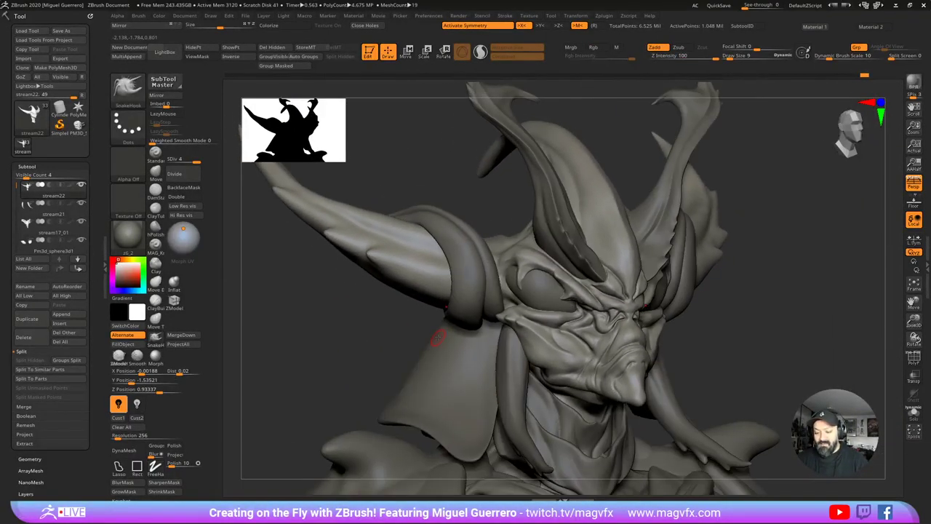
left_click(210, 15)
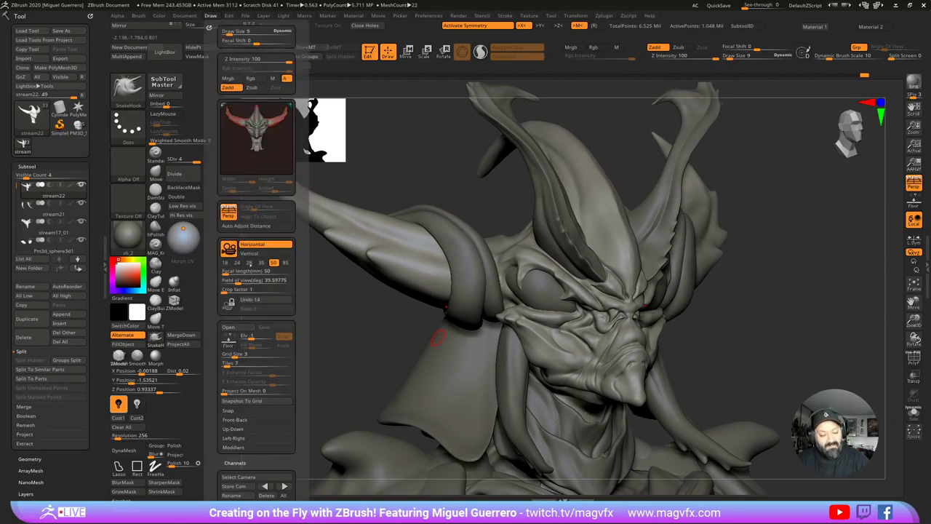
left_click_drag(345, 337, 339, 344)
right_click_drag(339, 343, 337, 331, "ctrl")
left_click(337, 331, "ctrl+shift")
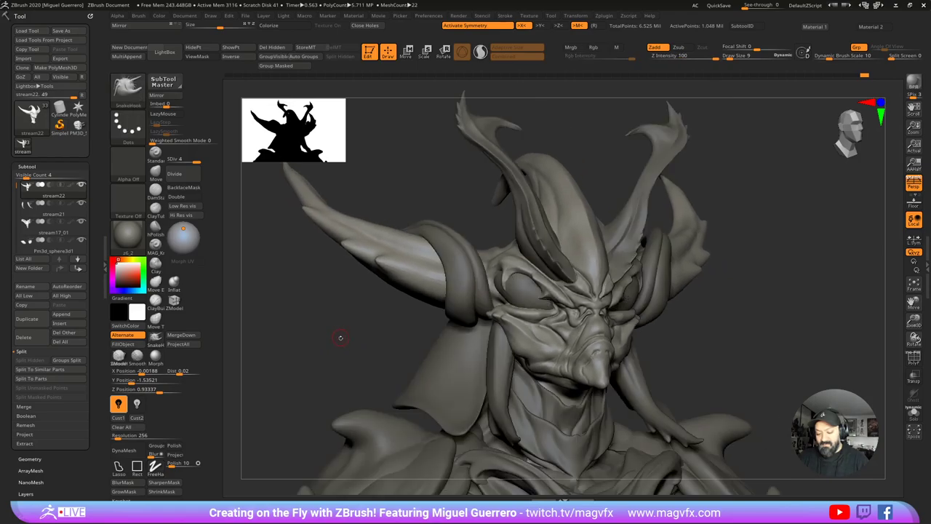
Step: Render the head with Best Preview Render, shift the light slightly on the material sphere and render again
key("shift+r")
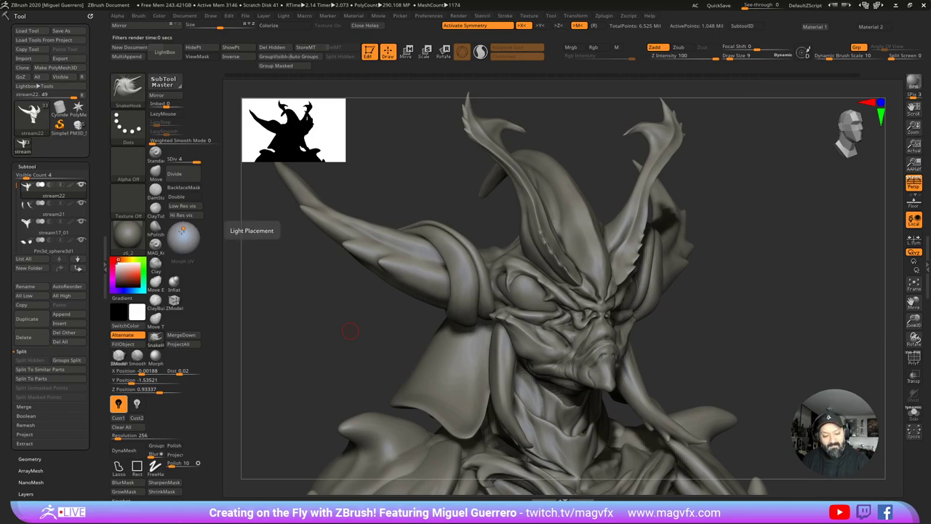
left_click(176, 228)
left_click(313, 439)
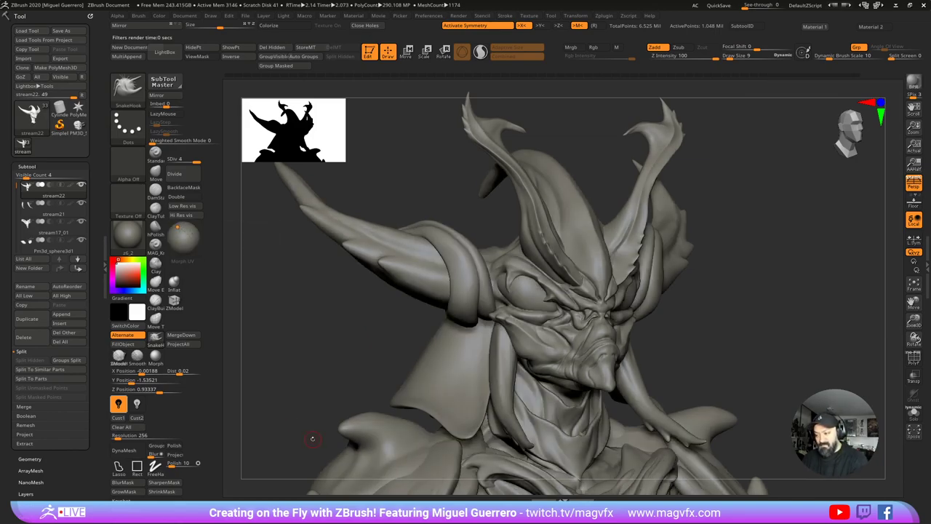
left_click(914, 82)
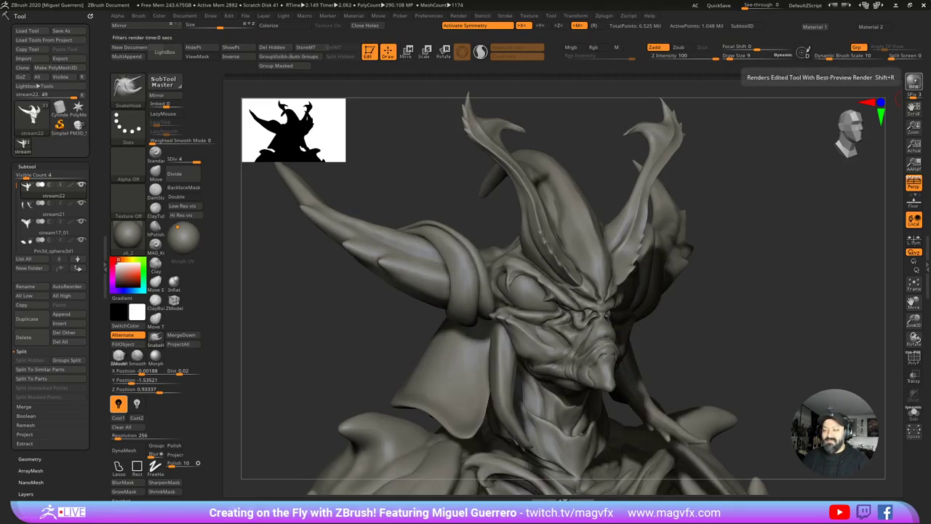
Step: Examine the head in perspective from the front and both sides, including the full figure on its insect base
left_click_drag(362, 332, 360, 313)
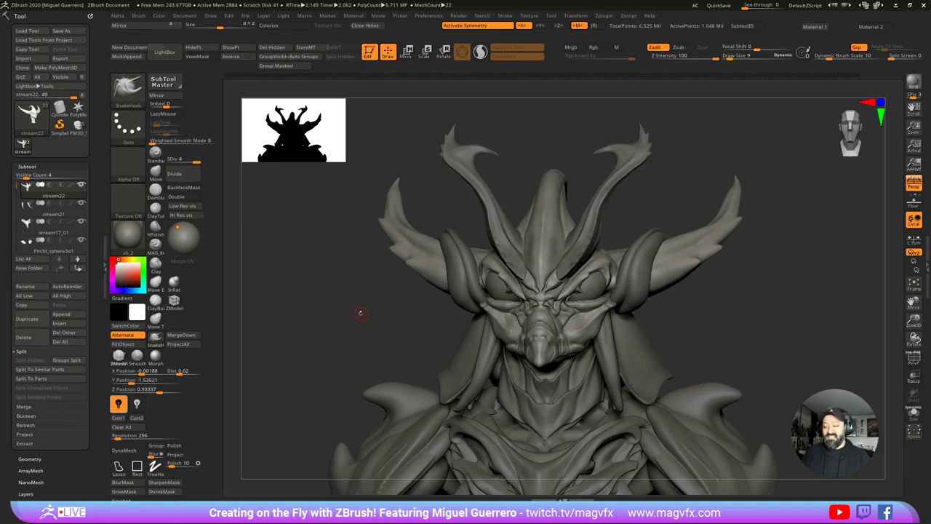
mouse_move(343, 311)
left_mouse_down()
mouse_move(408, 317)
mouse_move(341, 335)
left_mouse_up()
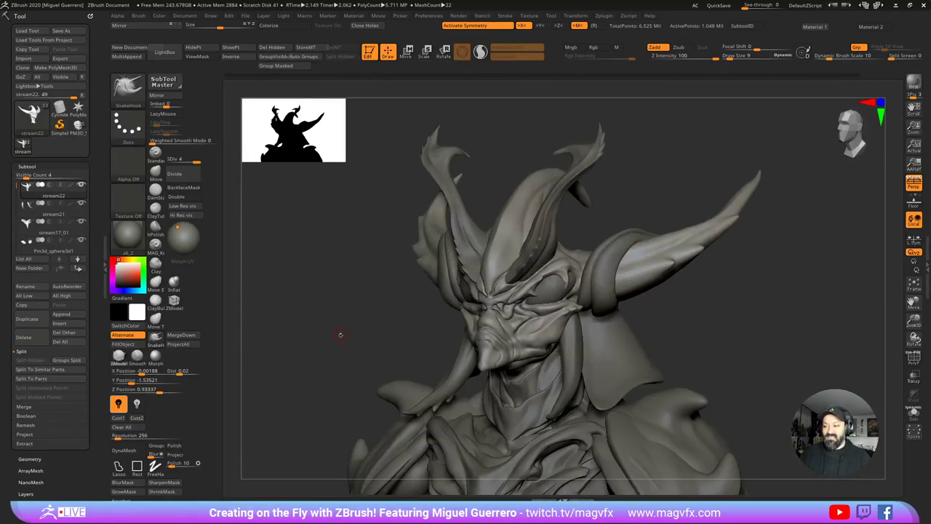
mouse_move(381, 320)
right_mouse_down("ctrl")
mouse_move(379, 344)
mouse_move(400, 274)
mouse_move(392, 351)
right_mouse_up("ctrl")
right_click_drag(392, 350, 417, 341, "alt")
right_click_drag(418, 340, 386, 306, "alt")
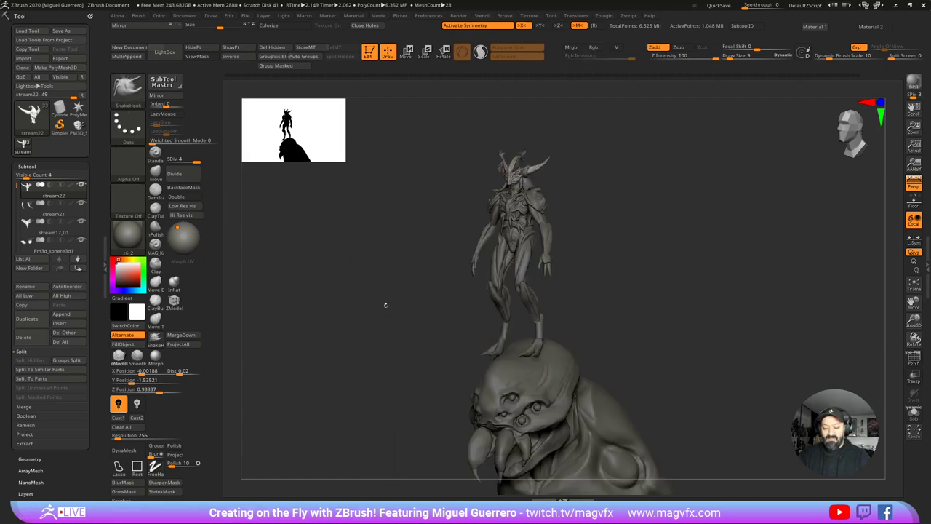
left_click_drag(401, 356, 416, 355)
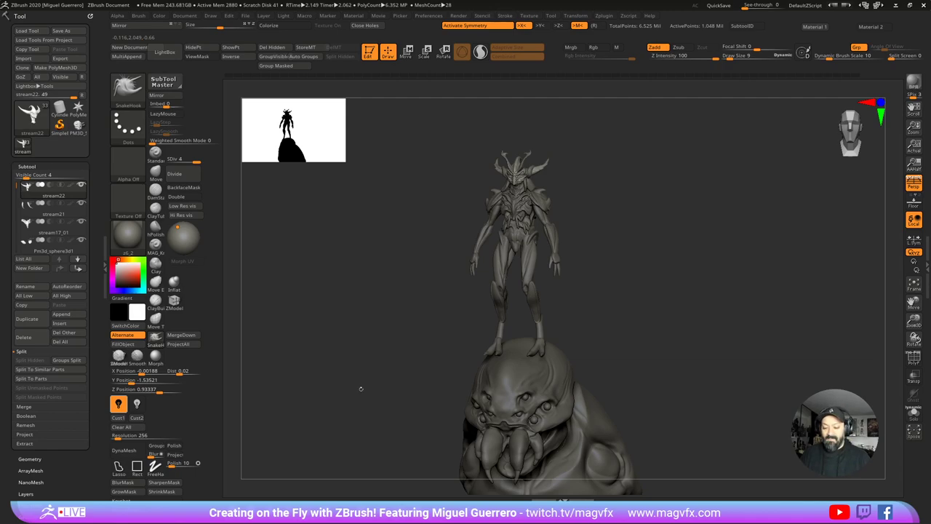
left_click_drag(361, 389, 384, 391)
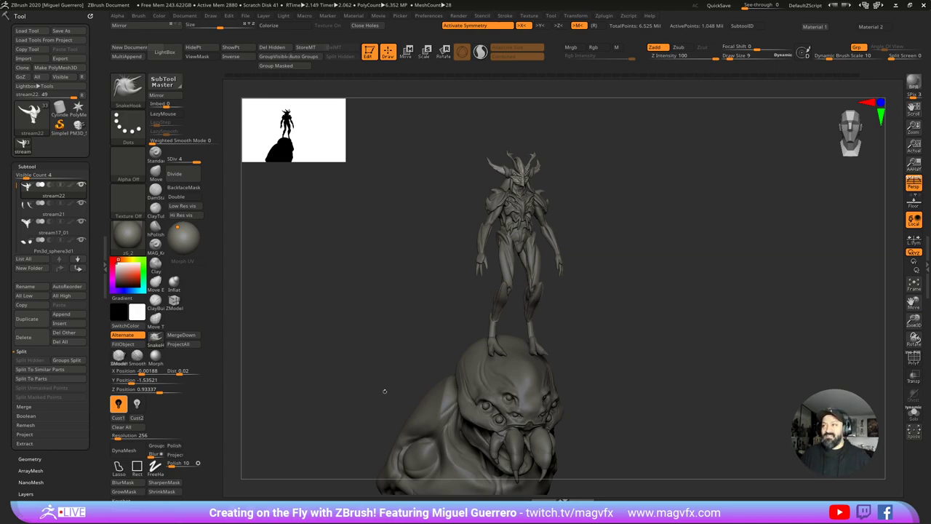
mouse_move(485, 176)
right_mouse_down("alt")
mouse_move(494, 289)
mouse_move(357, 330)
right_mouse_up("alt")
left_click_drag(356, 330, 415, 342)
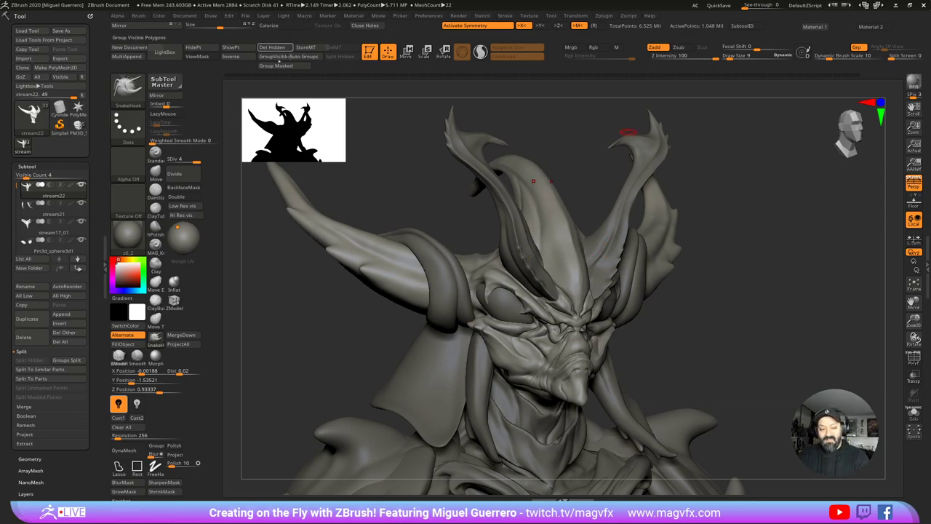
Step: Turn polypaint back on for all subtools
mouse_move(67, 186)
key("shift")
left_click(67, 187)
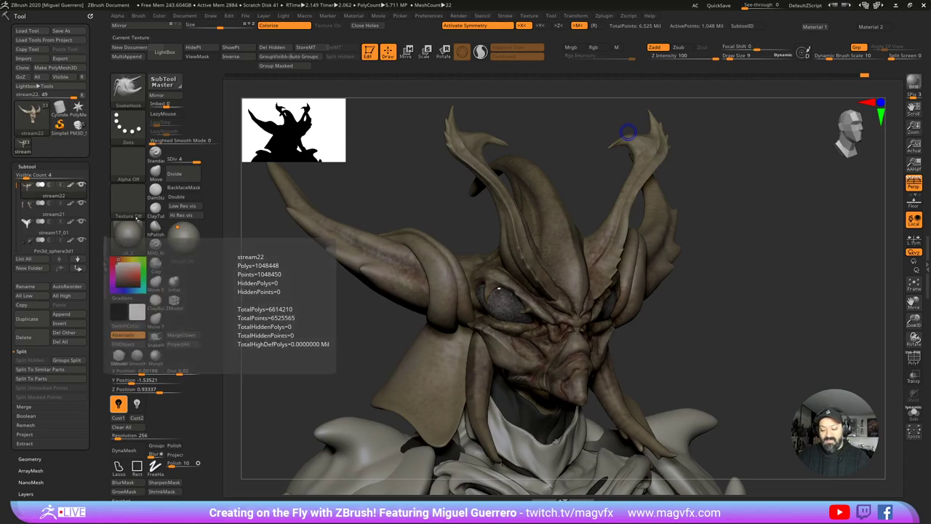